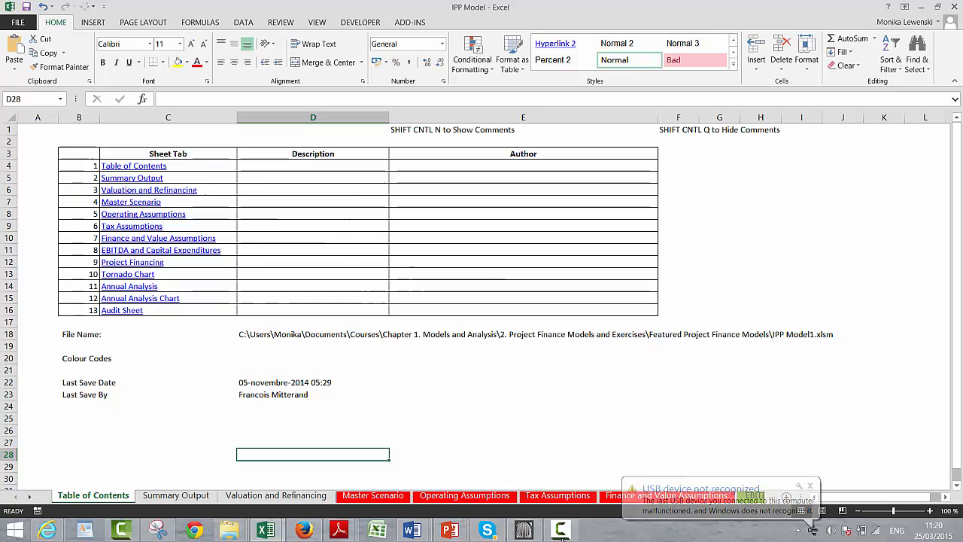
# Insert a new worksheet before Summary Output and name it General Assumptions
pyautogui.hotkey('ctrl', 'pagedown')
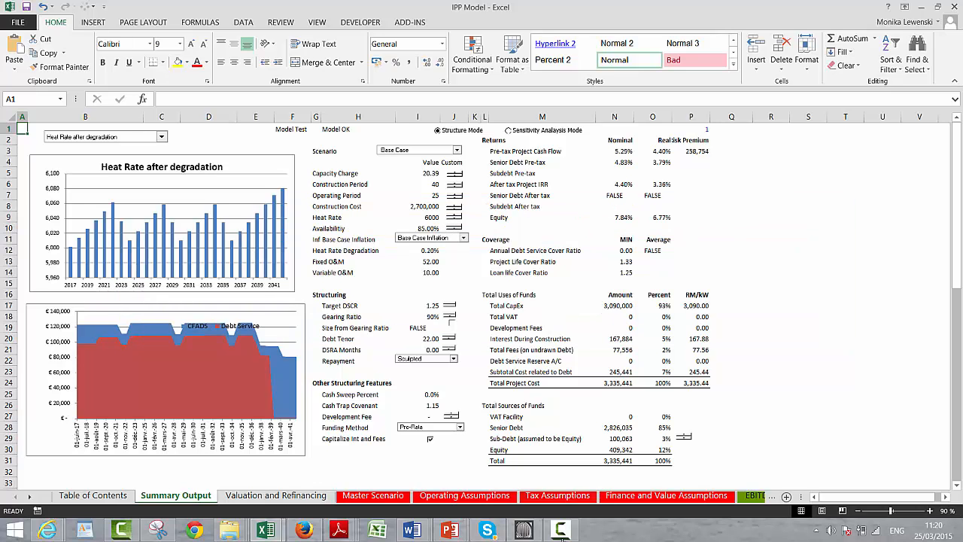
pyautogui.hotkey('shift', 'F11')
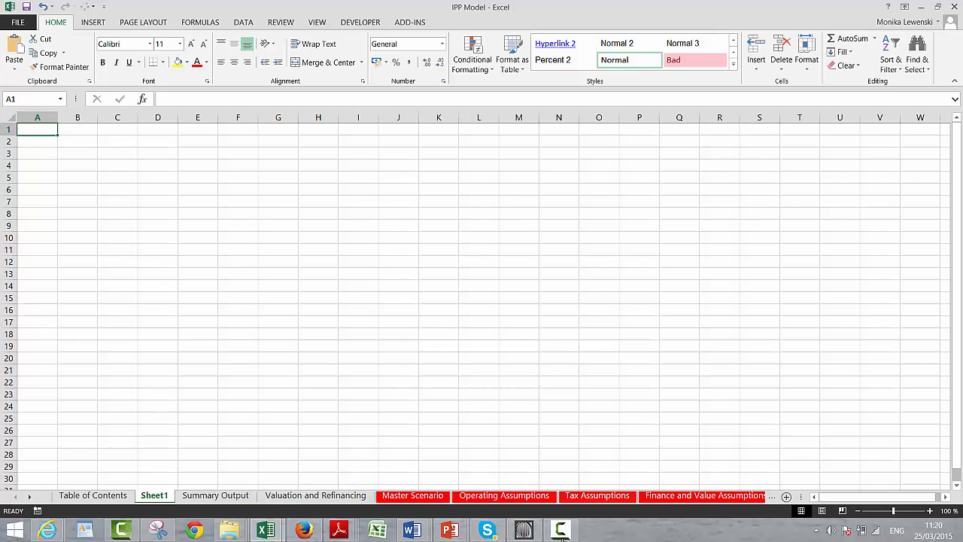
pyautogui.hotkey('alt', 'h')
pyautogui.press('o')
pyautogui.press('r')
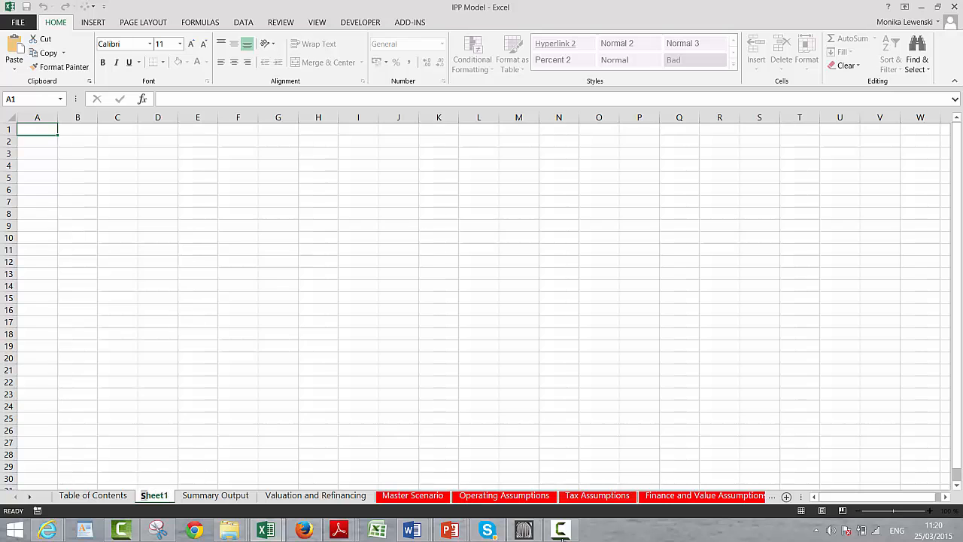
pyautogui.write('General A')
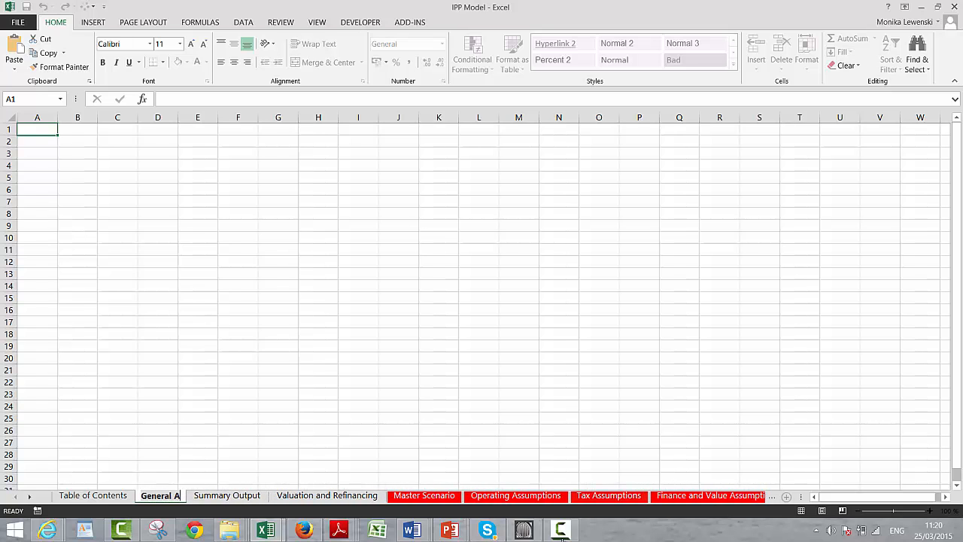
pyautogui.write('ssumptions')
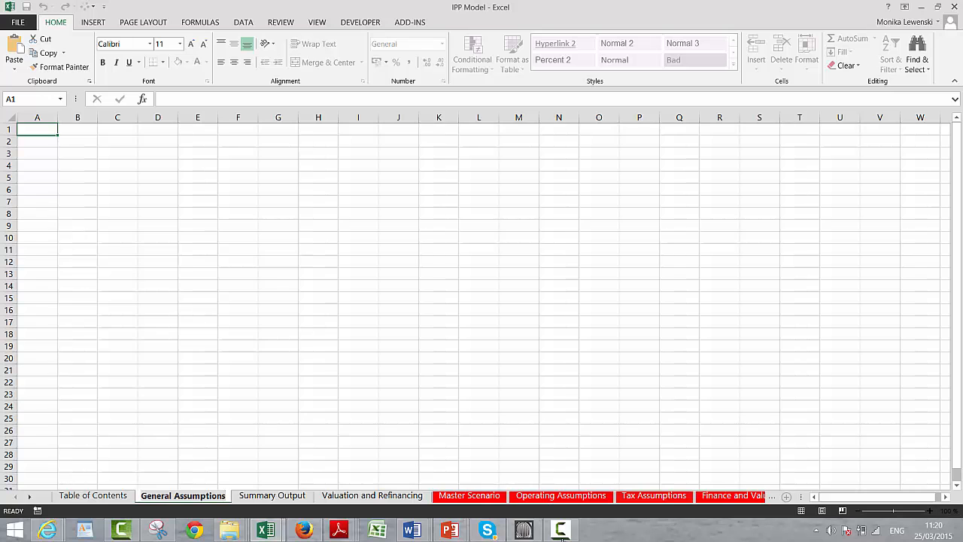
pyautogui.press('Return')
# Switch to the Book3 workbook and copy the full list of eight project assumptions, cells A2:A24
pyautogui.hotkey('alt', 'Tab')
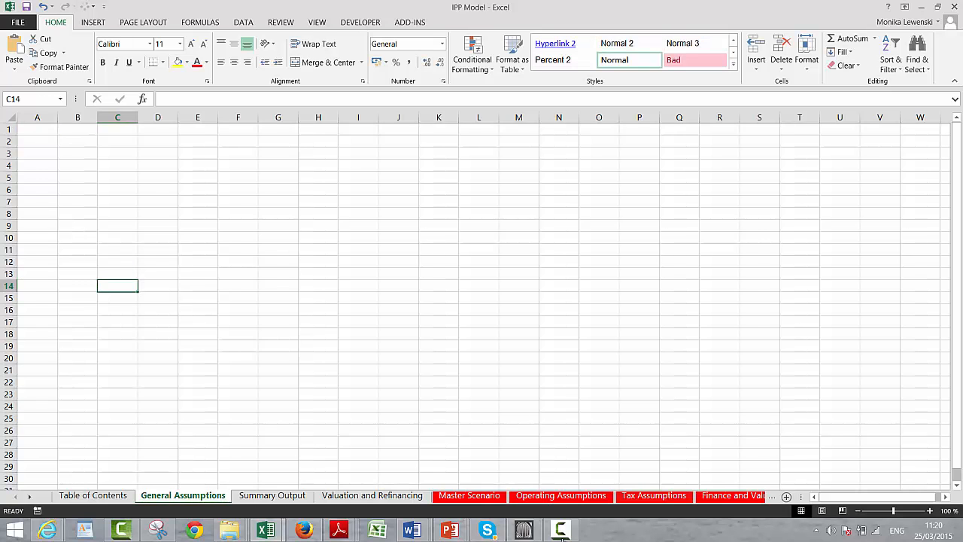
pyautogui.press('Down')
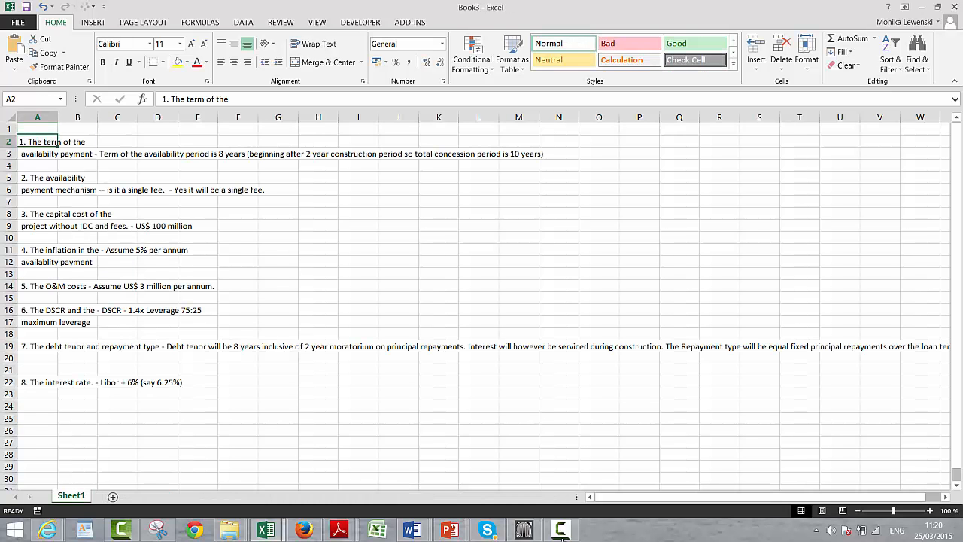
pyautogui.hotkey('shift', 'Down')
pyautogui.hotkey('shift', 'Down')
pyautogui.hotkey('shift', 'Down')
pyautogui.hotkey('shift', 'Down')
pyautogui.hotkey('shift', 'Down')
pyautogui.hotkey('shift', 'Down')
pyautogui.hotkey('shift', 'Down')
pyautogui.hotkey('shift', 'Down')
pyautogui.hotkey('shift', 'Down')
pyautogui.hotkey('shift', 'Down')
pyautogui.hotkey('shift', 'Down')
pyautogui.hotkey('shift', 'Down')
pyautogui.hotkey('shift', 'Down')
pyautogui.hotkey('shift', 'Down')
pyautogui.hotkey('shift', 'Down')
pyautogui.hotkey('shift', 'Down')
pyautogui.hotkey('shift', 'Down')
pyautogui.hotkey('shift', 'Down')
pyautogui.hotkey('shift', 'Down')
pyautogui.hotkey('shift', 'Down')
pyautogui.hotkey('shift', 'Down')
pyautogui.hotkey('shift', 'Down')
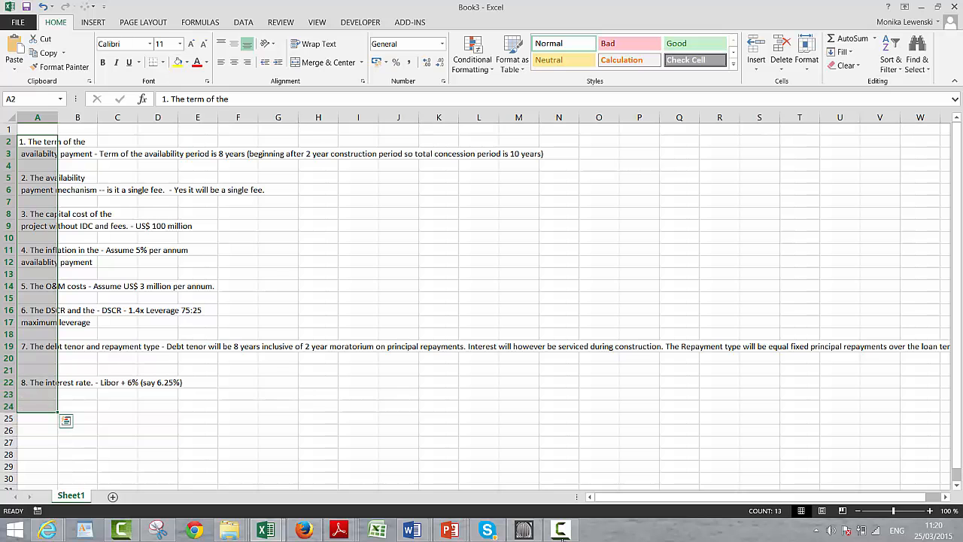
pyautogui.hotkey('ctrl', 'c')
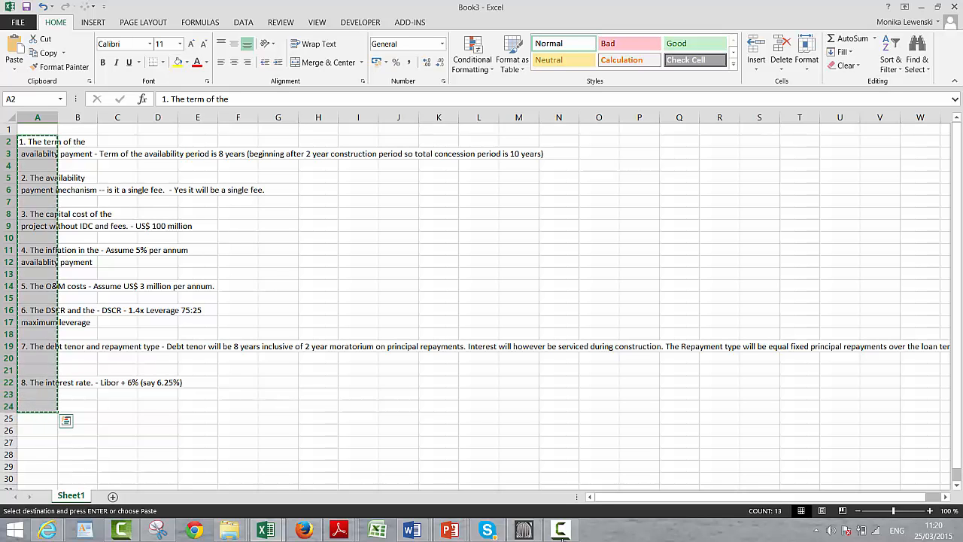
# Return to the IPP Model workbook and paste the copied assumptions into General Assumptions starting at cell A4
pyautogui.hotkey('alt', 'Tab')
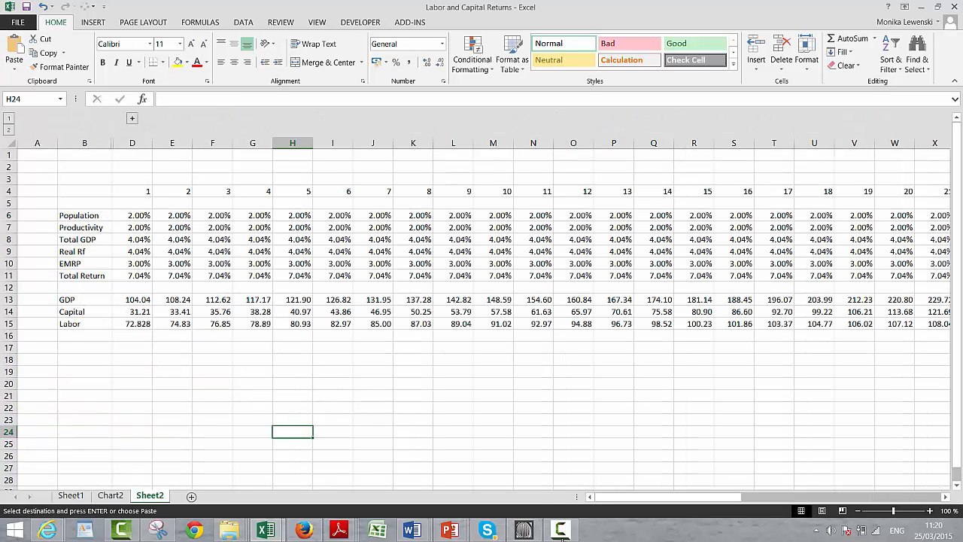
pyautogui.hotkey('alt', 'Escape')
pyautogui.hotkey('alt', 'Escape')
pyautogui.hotkey('alt', 'Escape')
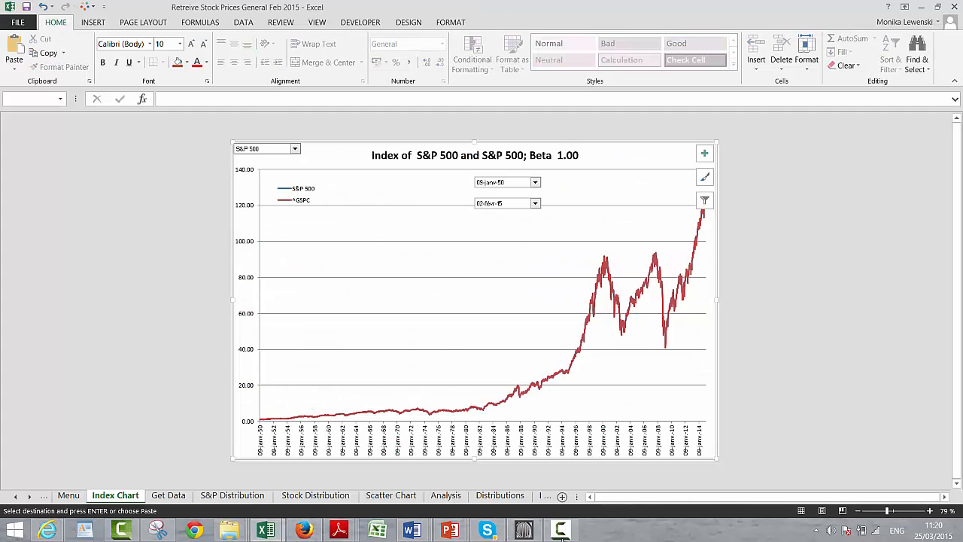
pyautogui.hotkey('alt', 'Escape')
pyautogui.hotkey('alt', 'Escape')
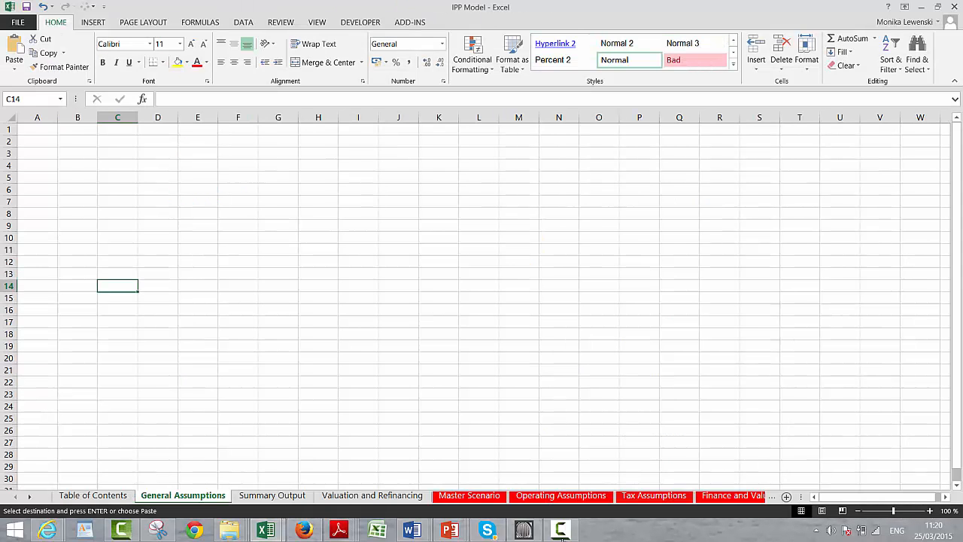
pyautogui.press('Up')
pyautogui.press('Up')
pyautogui.press('Up')
pyautogui.press('Up')
pyautogui.press('Up')
pyautogui.press('Up')
pyautogui.press('Up')
pyautogui.press('Up')
pyautogui.press('Up')
pyautogui.press('Up')
pyautogui.press('Left')
pyautogui.press('Left')
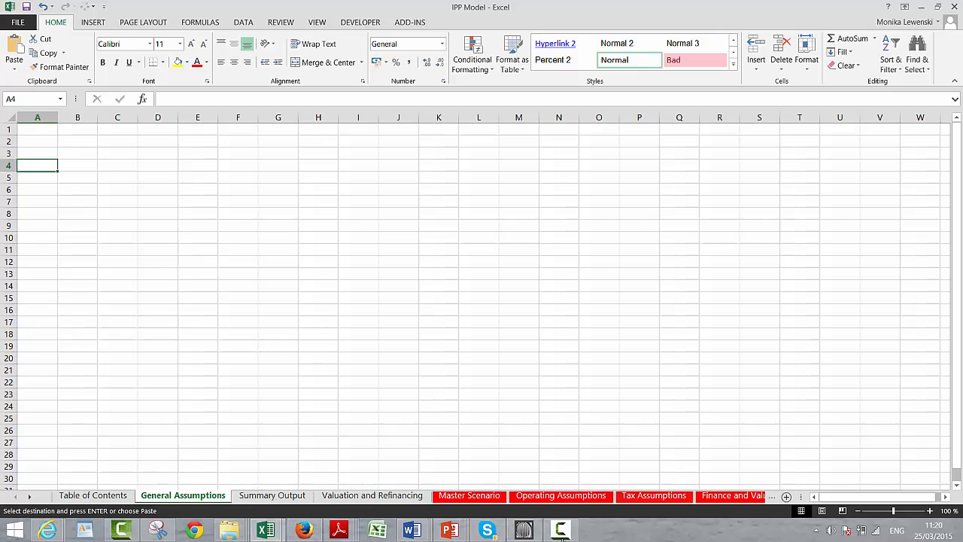
pyautogui.hotkey('ctrl', 'v')
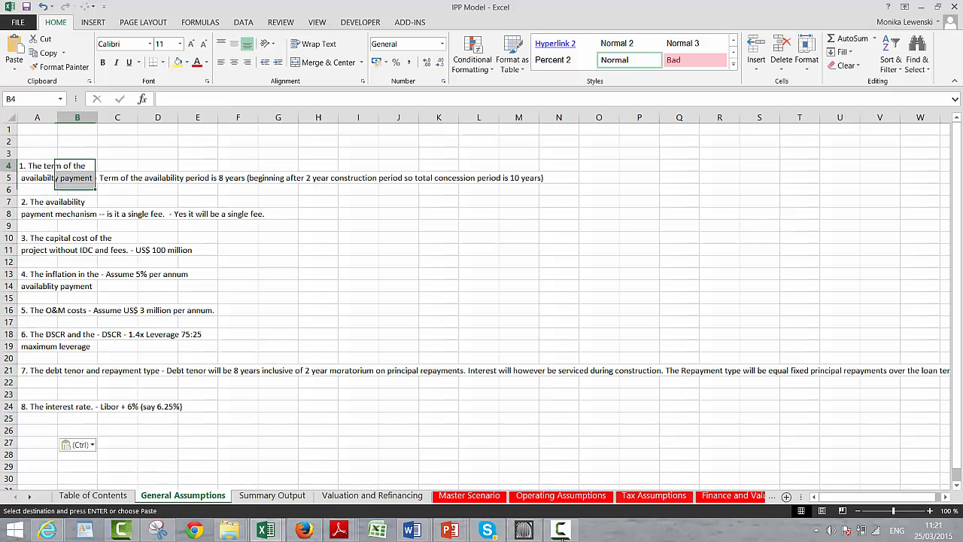
# Review the pasted assumptions on the availability payment term, payment mechanism and project capital cost
pyautogui.press('Down')
pyautogui.press('Down')
pyautogui.press('Up')
pyautogui.press('Down')
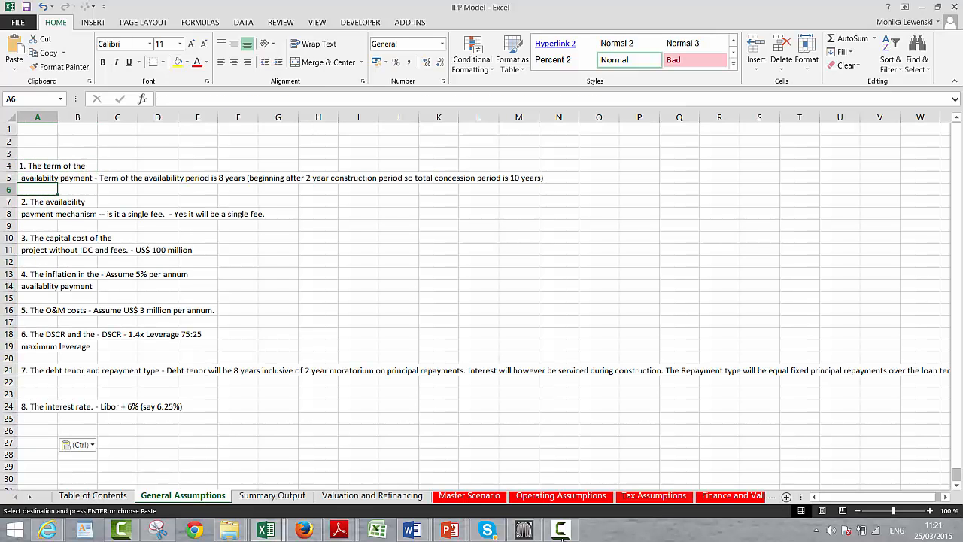
pyautogui.press('Down')
pyautogui.press('Down')
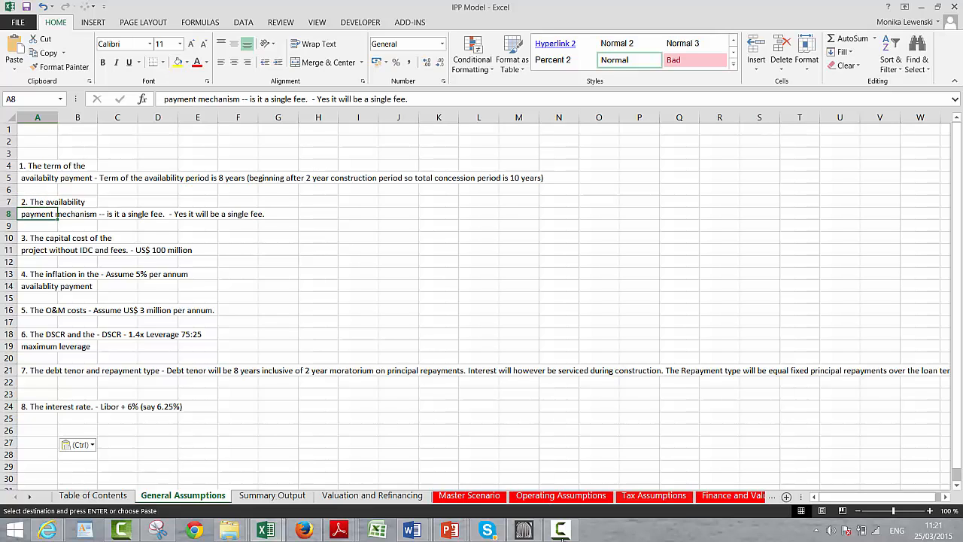
pyautogui.press('Down')
pyautogui.press('Down')
pyautogui.press('Down')
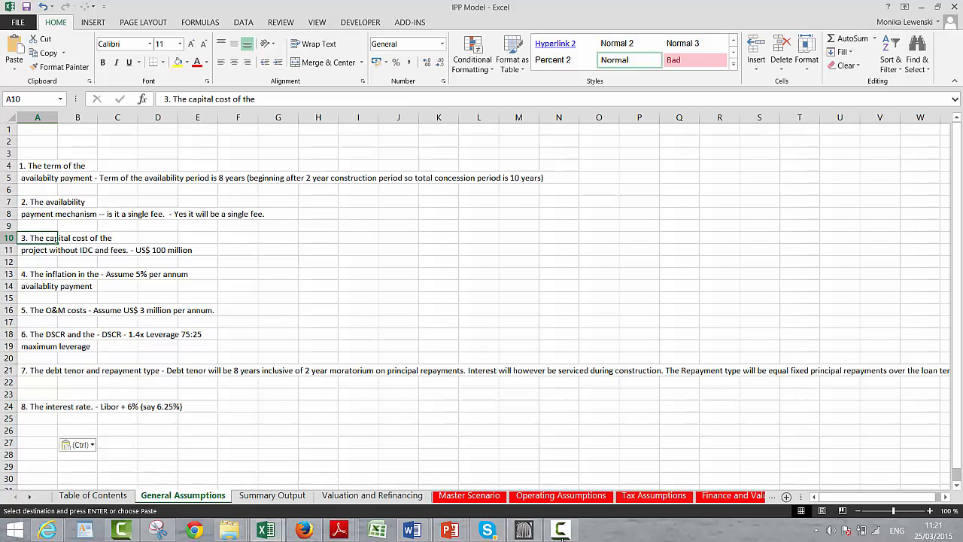
pyautogui.press('Right')
pyautogui.press('Right')
pyautogui.press('Right')
pyautogui.press('Right')
pyautogui.press('Left')
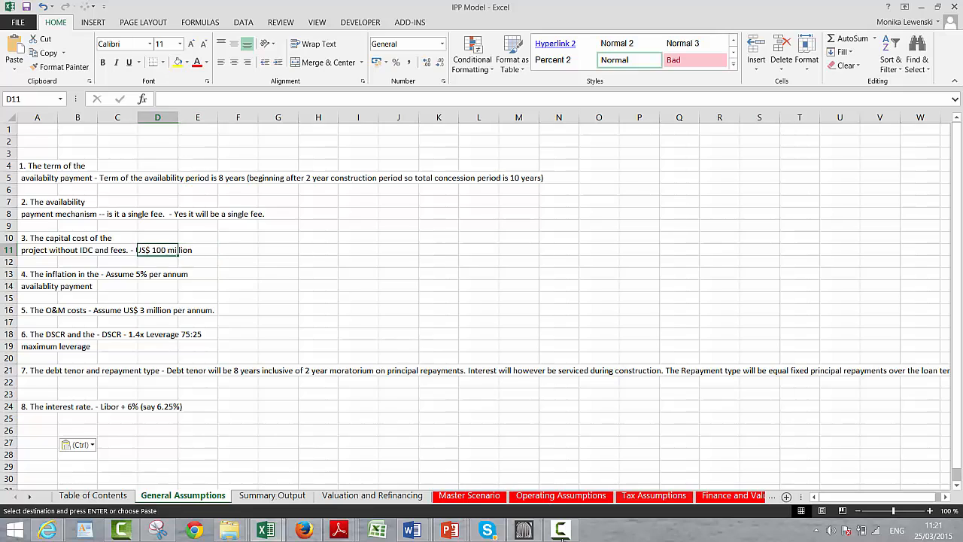
pyautogui.press('Left')
pyautogui.press('Right')
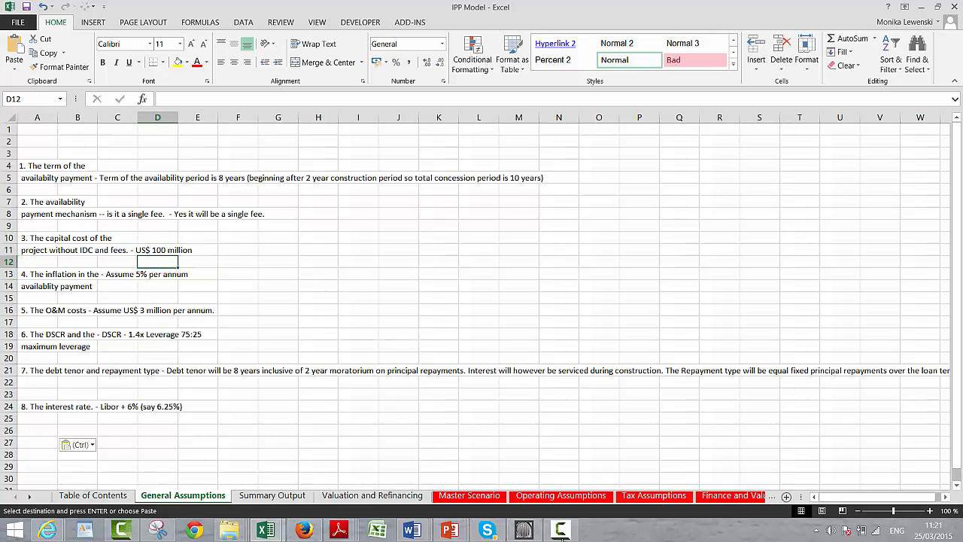
pyautogui.press('Up')
pyautogui.press('Up')
pyautogui.press('Up')
pyautogui.press('Up')
pyautogui.press('Up')
pyautogui.press('Up')
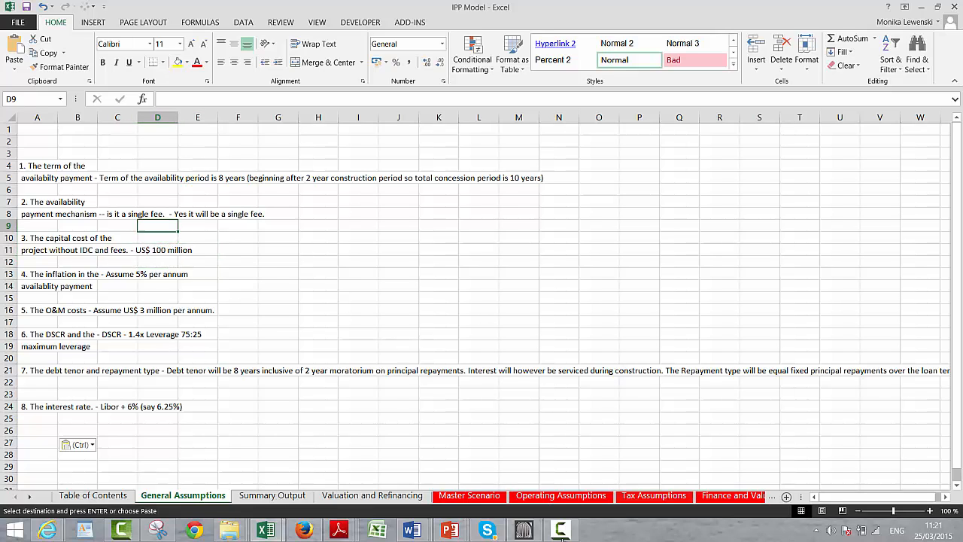
pyautogui.press('Down')
pyautogui.press('Down')
pyautogui.press('Down')
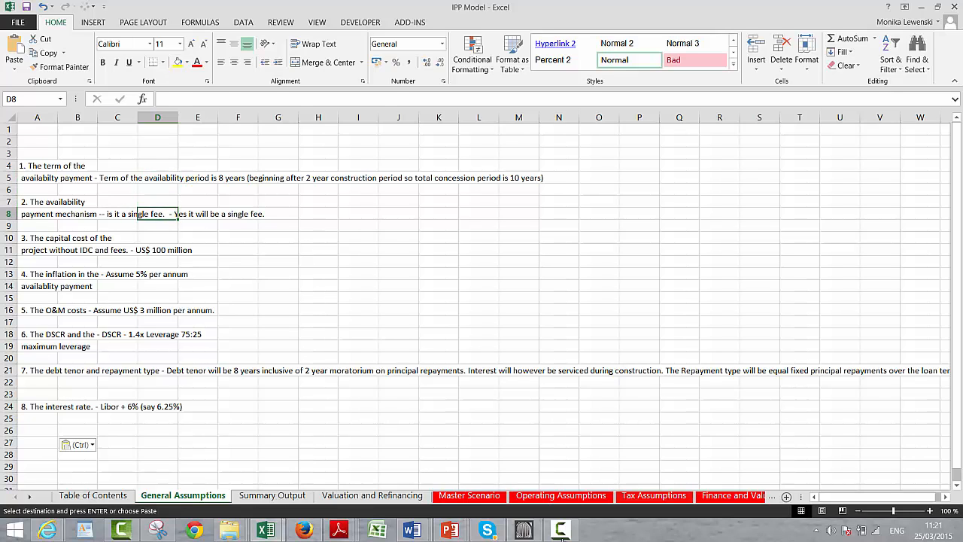
# Review the assumptions on inflation in the availability payment and on O&M costs
pyautogui.press('Left')
pyautogui.press('Left')
pyautogui.press('Left')
pyautogui.press('Down')
pyautogui.press('Down')
pyautogui.press('Down')
pyautogui.press('Down')
pyautogui.press('Down')
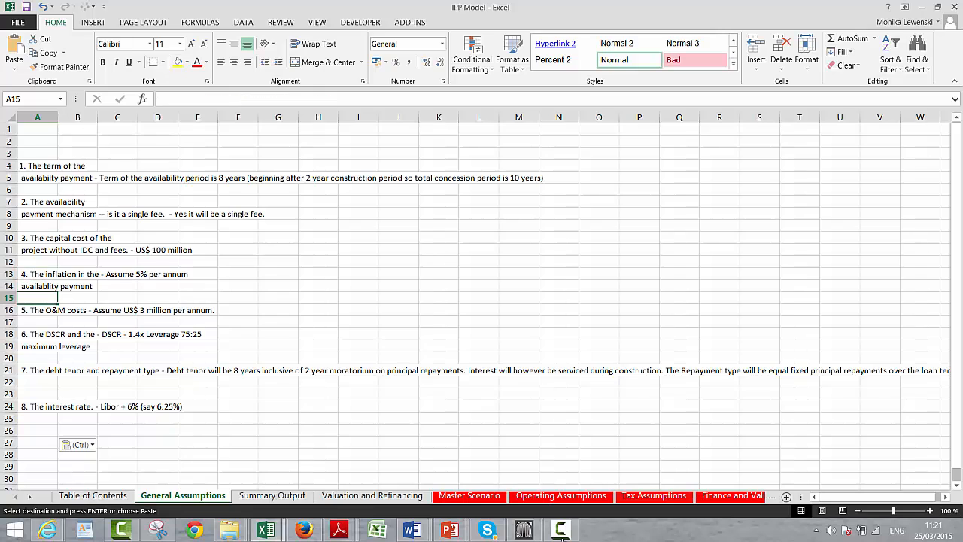
pyautogui.press('Down')
pyautogui.press('Down')
pyautogui.press('Down')
pyautogui.press('Down')
pyautogui.press('Up')
pyautogui.press('Up')
pyautogui.press('Up')
pyautogui.press('Down')
pyautogui.press('Down')
pyautogui.press('Right')
pyautogui.press('Right')
pyautogui.press('Right')
pyautogui.press('Left')
pyautogui.press('Left')
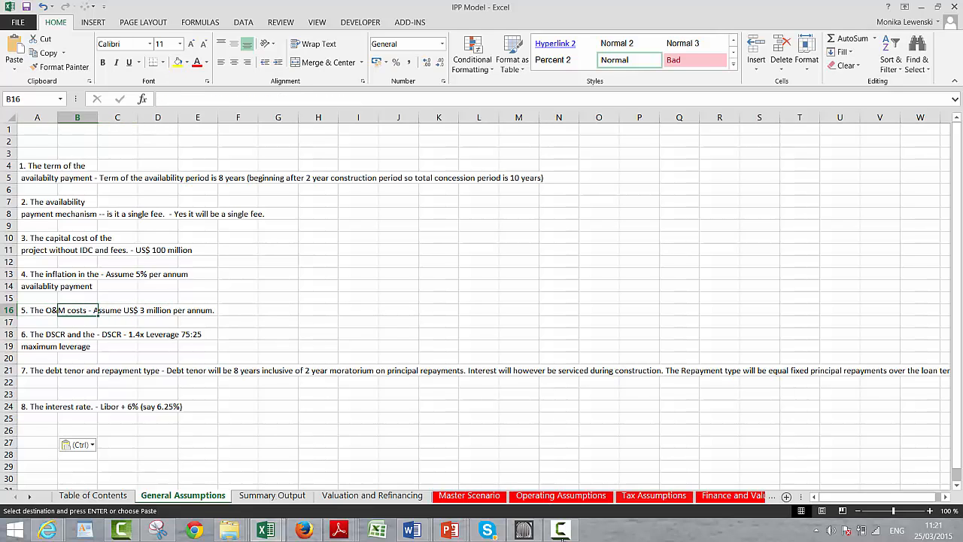
# Review the assumptions on DSCR, maximum leverage, debt tenor and repayment type
pyautogui.press('Left')
pyautogui.press('Down')
pyautogui.press('Down')
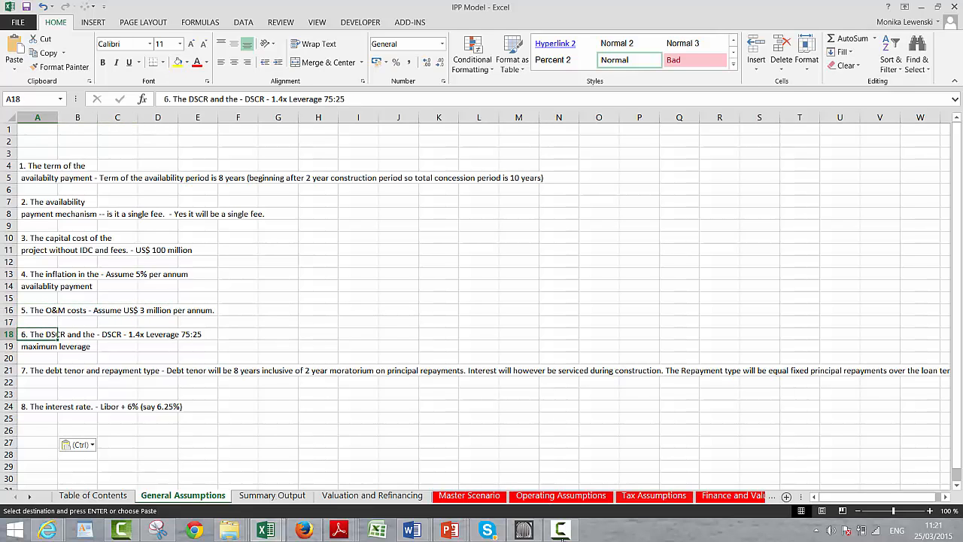
pyautogui.press('Down')
pyautogui.press('Down')
pyautogui.press('Down')
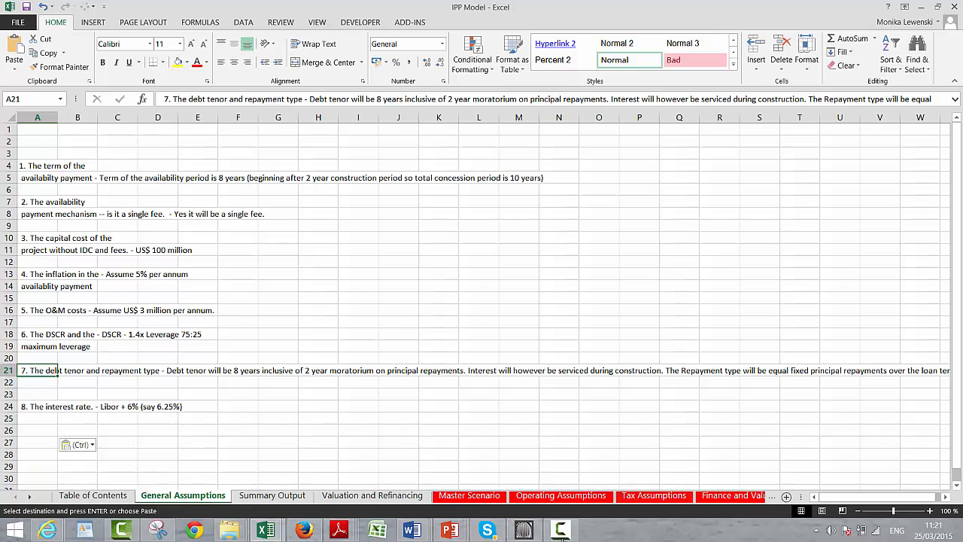
pyautogui.press('Right')
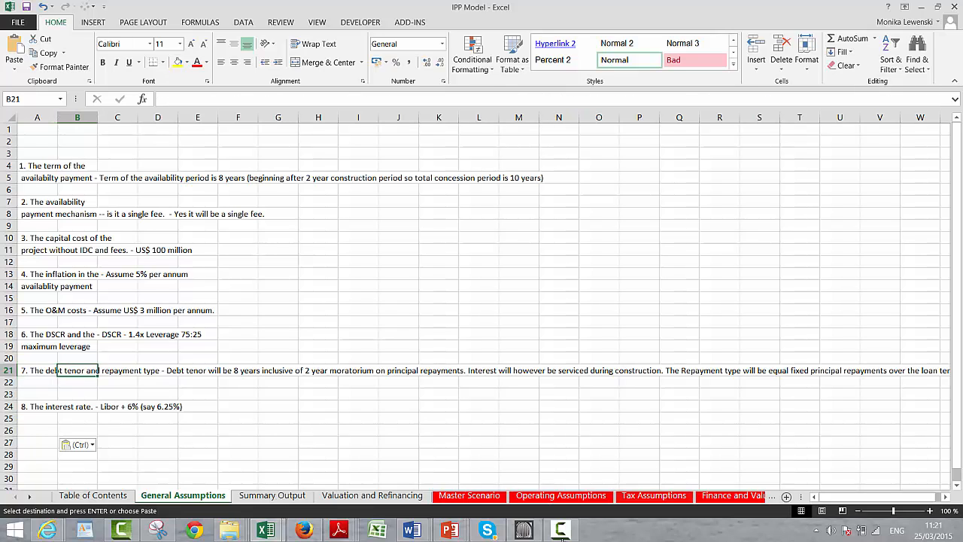
pyautogui.press('Right')
pyautogui.press('Up')
pyautogui.press('Up')
pyautogui.press('Up')
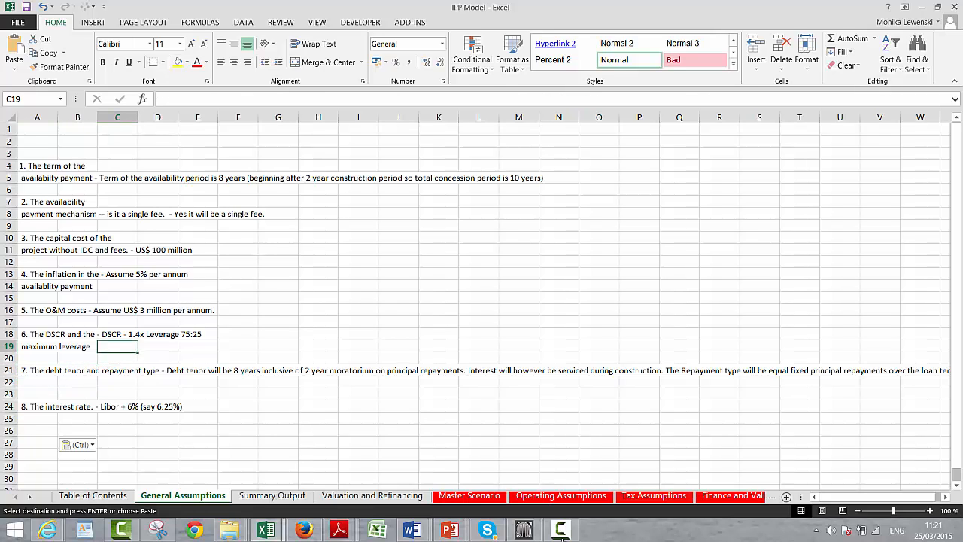
pyautogui.press('Left')
pyautogui.press('Left')
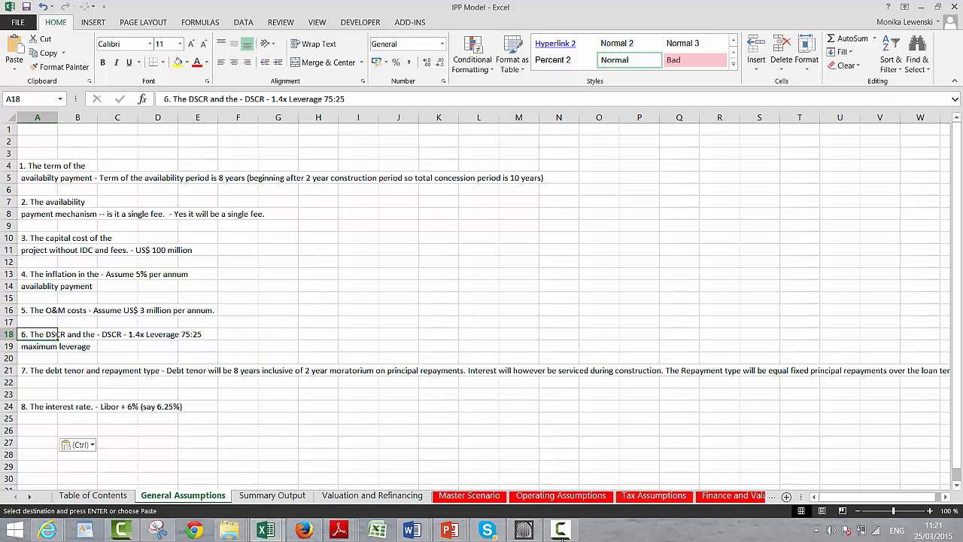
# Delete the Heat Rate after degradation chart and the CFADS and Debt Service chart from the Summary Output sheet
pyautogui.hotkey('ctrl', 'pagedown')
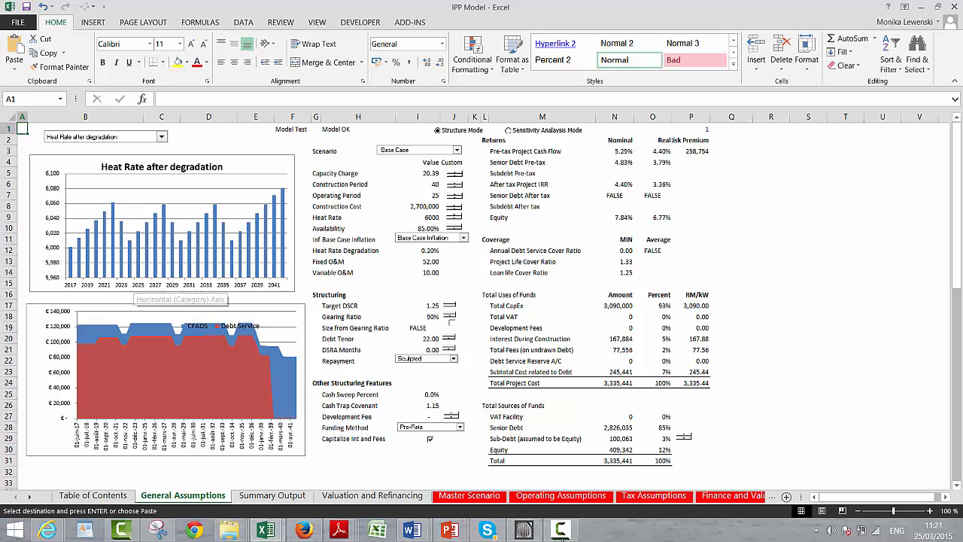
pyautogui.hotkey('ctrl', 'alt', '5')
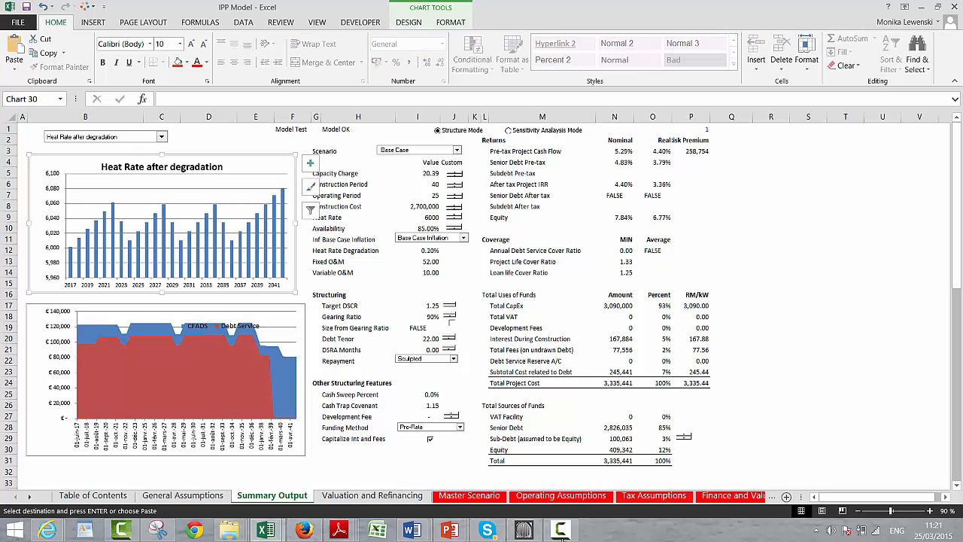
pyautogui.press('Delete')
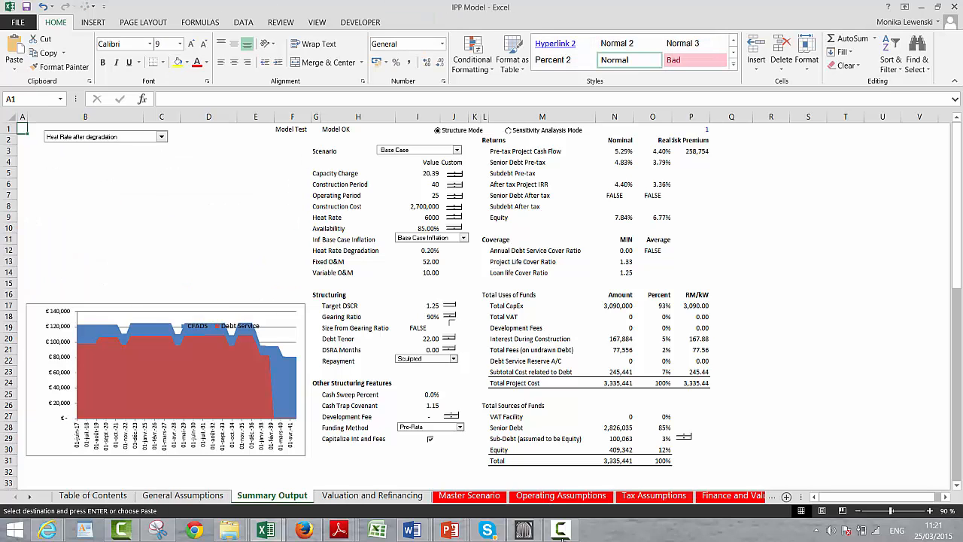
pyautogui.hotkey('ctrl', 'alt', '5')
pyautogui.press('Delete')
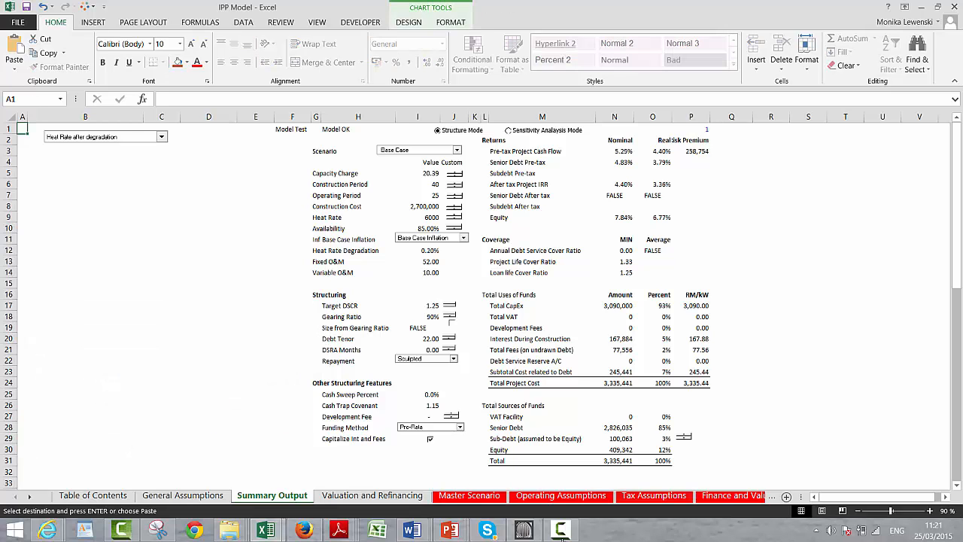
pyautogui.press('Escape')
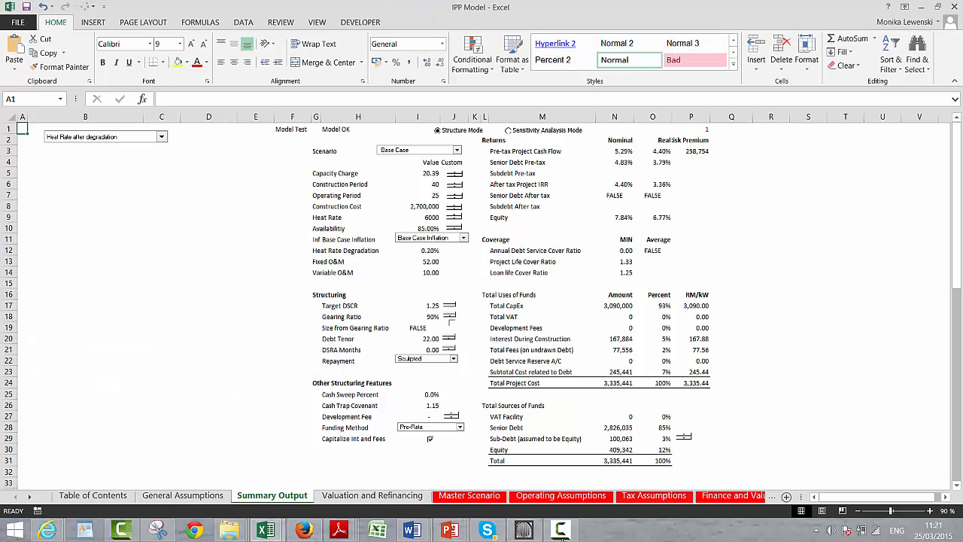
# Save a copy of the macro-enabled workbook as PPP Tollroad Model in the same folder
pyautogui.press('F12')
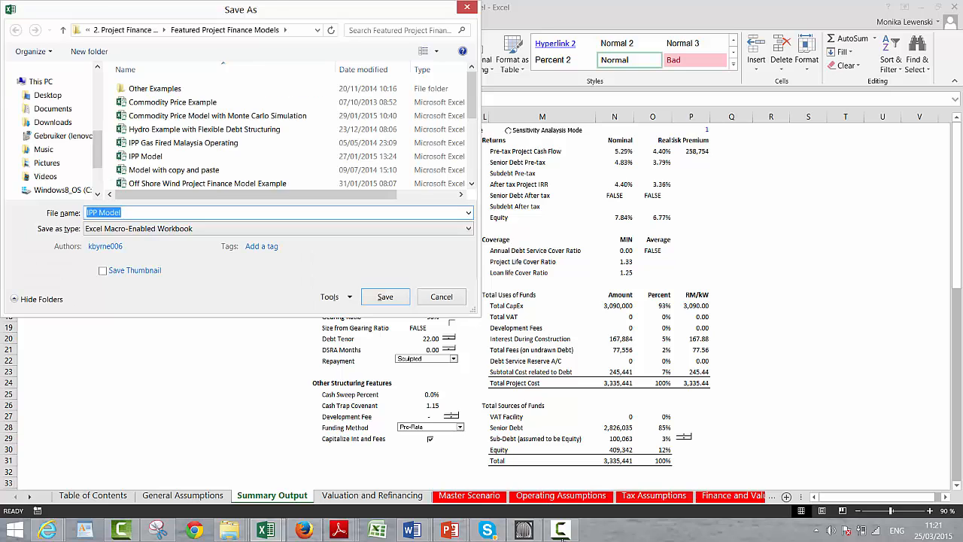
pyautogui.press('Right')
pyautogui.press('BackSpace')
pyautogui.press('BackSpace')
pyautogui.press('BackSpace')
pyautogui.press('BackSpace')
pyautogui.press('BackSpace')
pyautogui.press('BackSpace')
pyautogui.press('BackSpace')
pyautogui.press('BackSpace')
pyautogui.press('BackSpace')
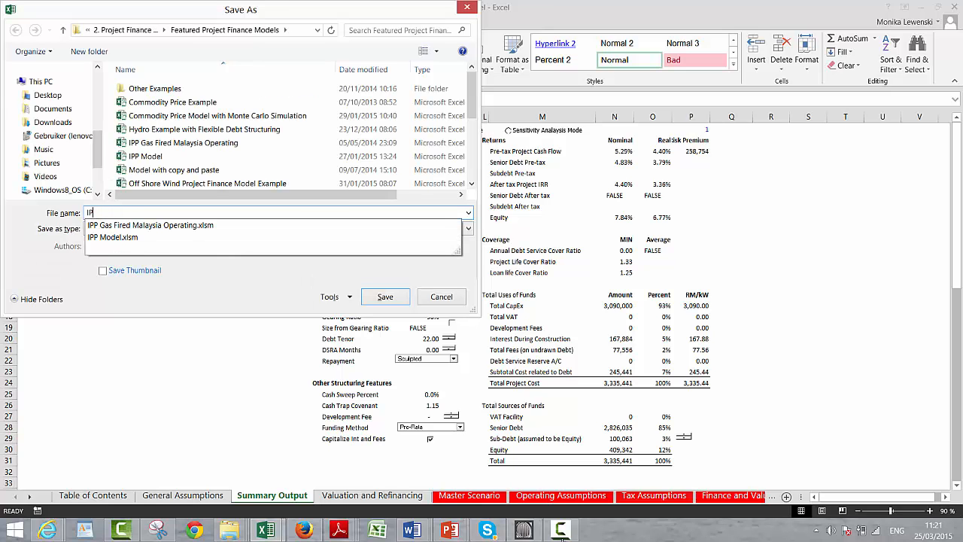
pyautogui.write('PPP')
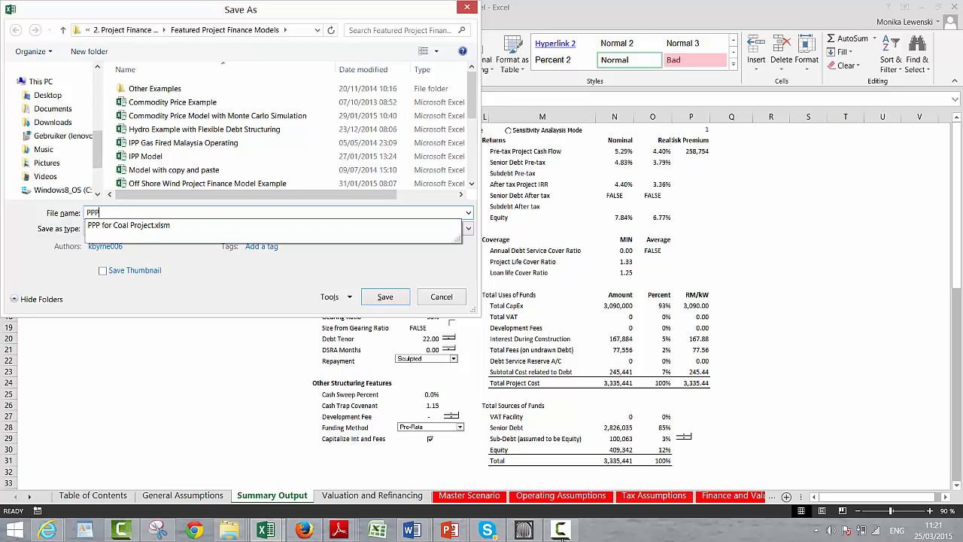
pyautogui.write(' Tol')
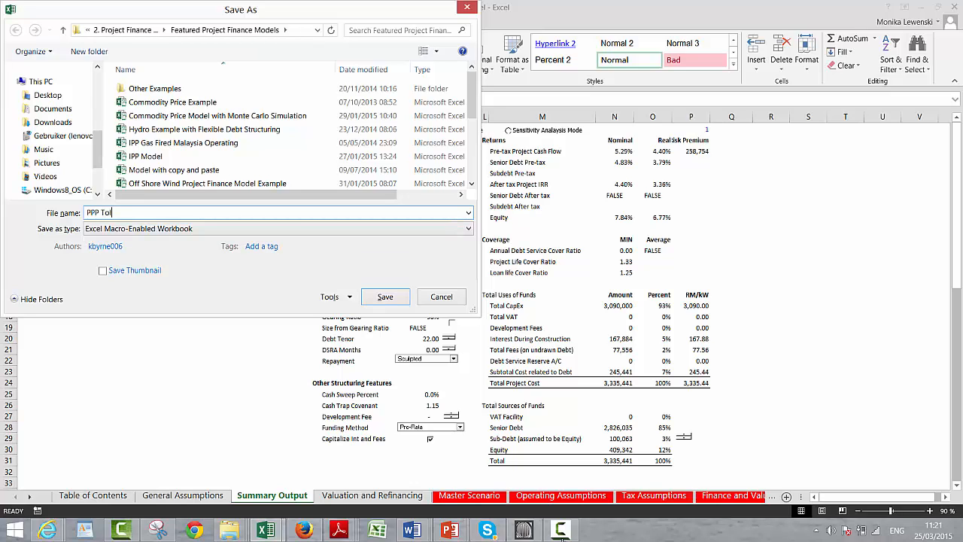
pyautogui.write('lroad Model')
pyautogui.press('Return')
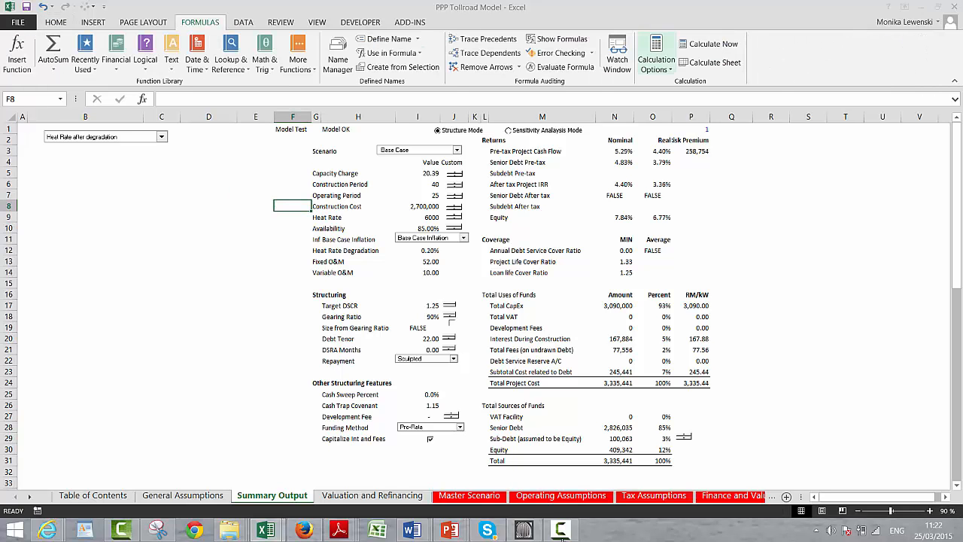
# Check which calculation mode is set for the workbook
pyautogui.hotkey('alt', 'm')
pyautogui.press('x')
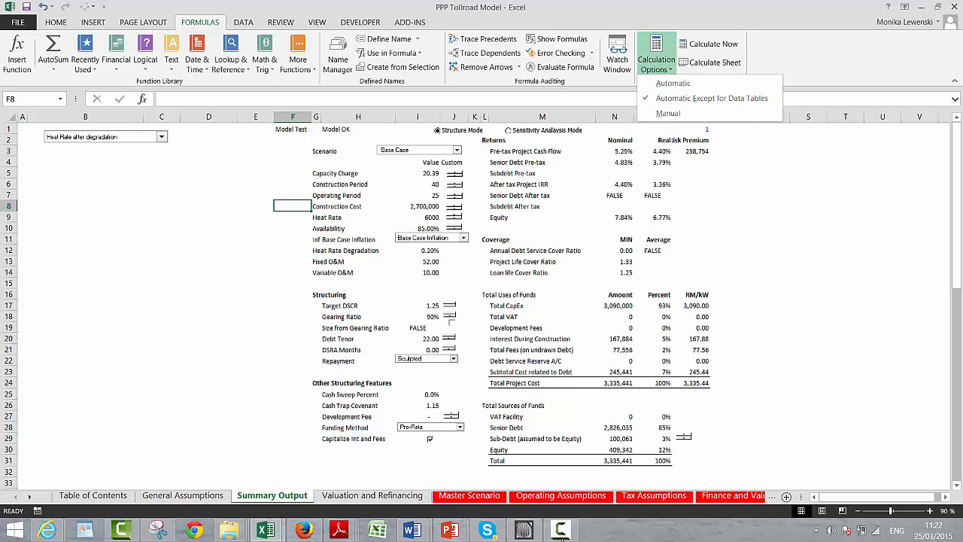
pyautogui.press('Escape')
# Rename the Capacity Charge label in cell G5 of the Summary Output sheet to Availability Payment
pyautogui.press('Left')
pyautogui.press('Left')
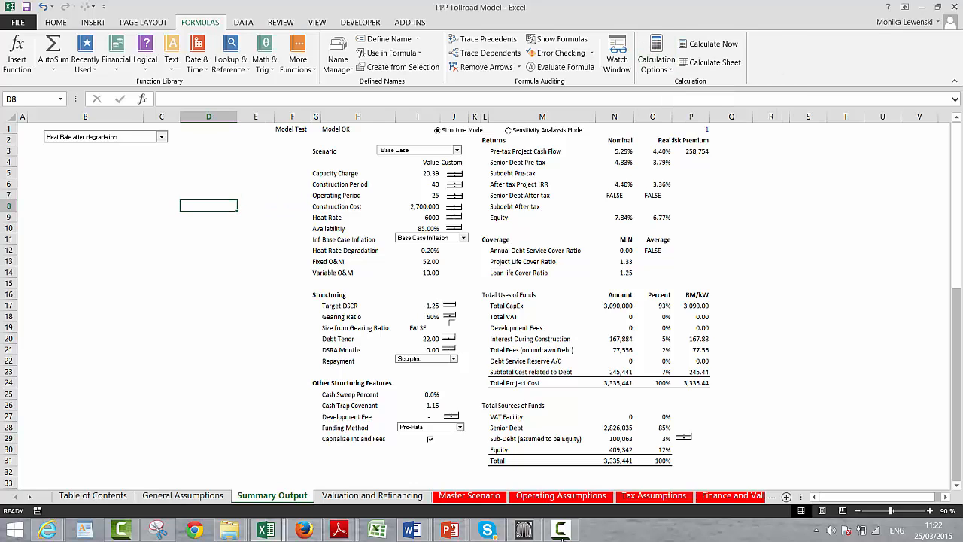
pyautogui.press('Down')
pyautogui.press('Left')
pyautogui.press('Left')
pyautogui.press('Up')
pyautogui.press('Up')
pyautogui.press('Up')
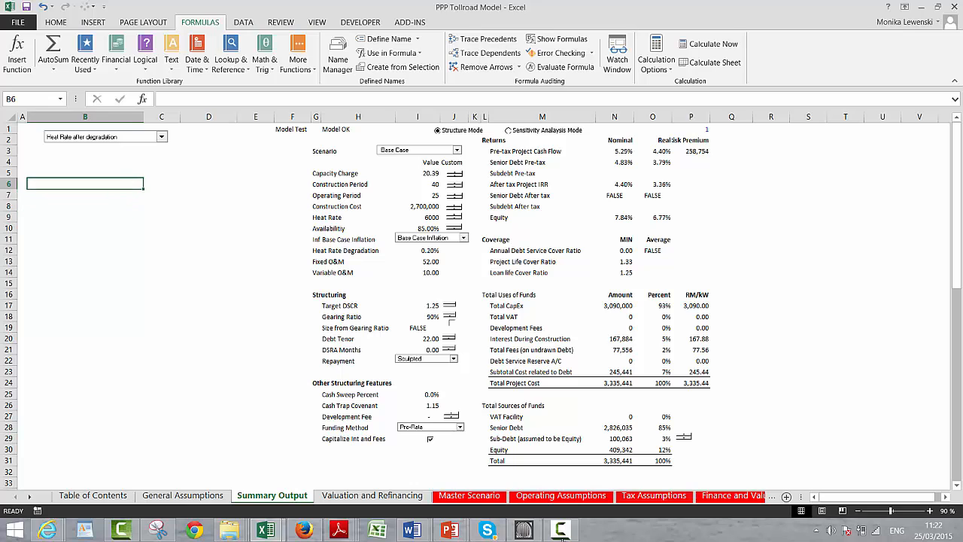
pyautogui.press('Right')
pyautogui.press('Right')
pyautogui.press('Right')
pyautogui.press('Right')
pyautogui.press('Right')
pyautogui.press('Up')
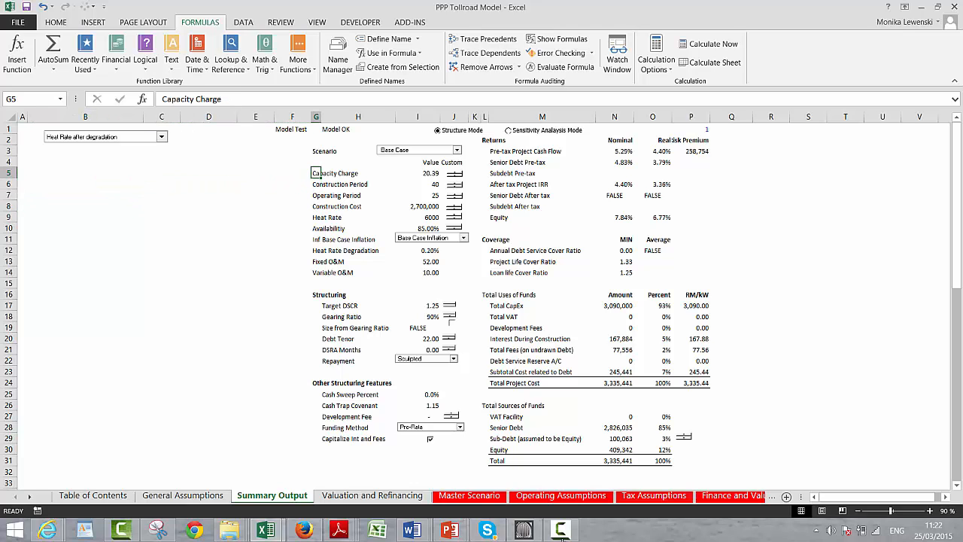
pyautogui.write('Availabilitiy')
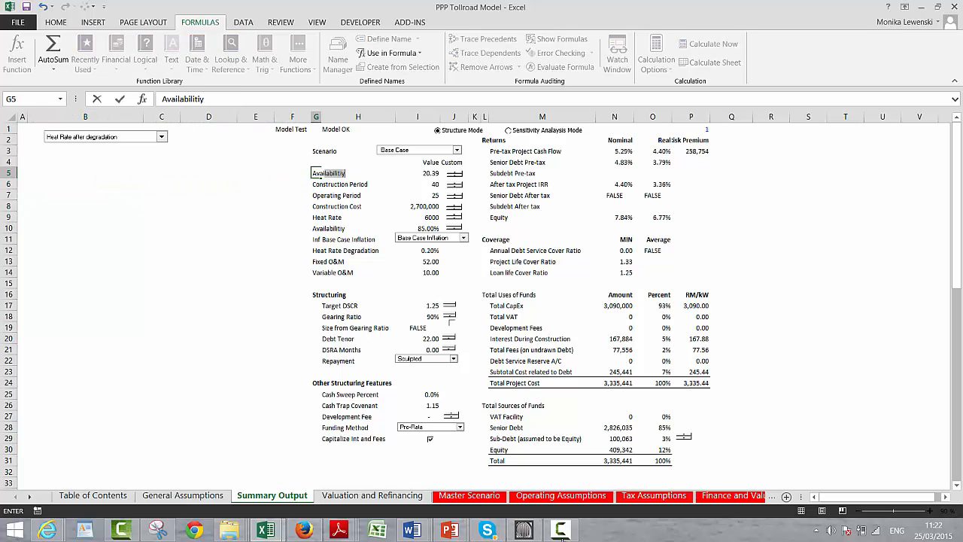
pyautogui.write('ilability Payment')
pyautogui.press('Return')
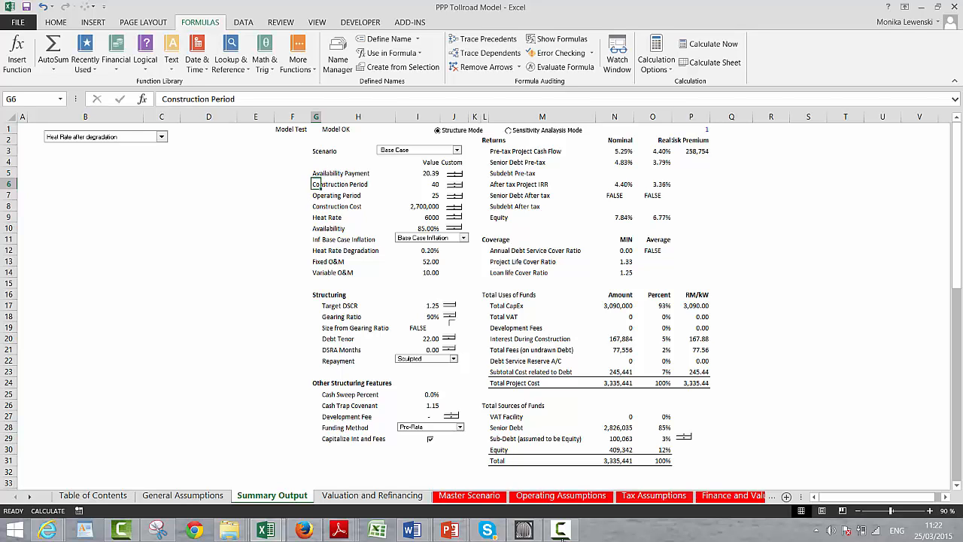
# Examine the formulas behind the operating period, construction and heat rate values on the Summary Output sheet
pyautogui.press('Down')
pyautogui.press('Right')
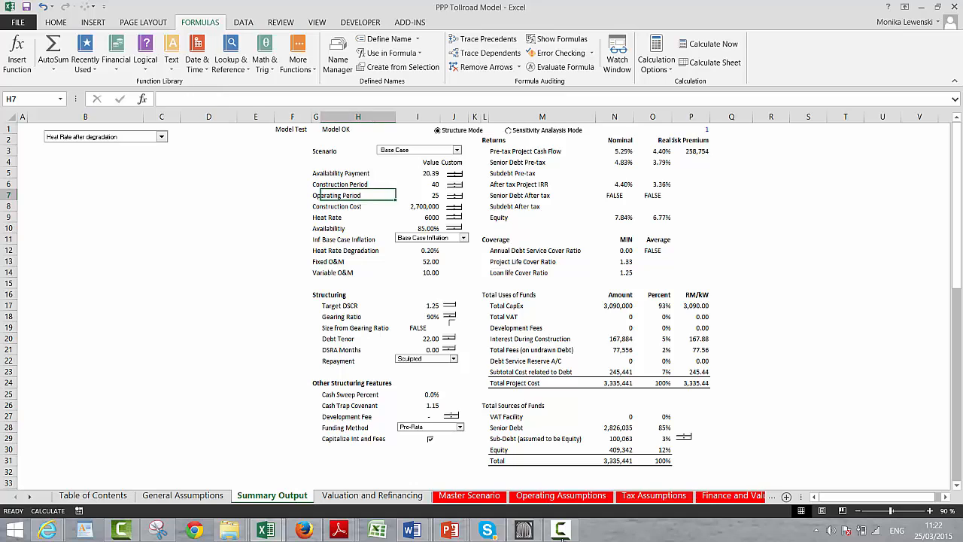
pyautogui.press('Right')
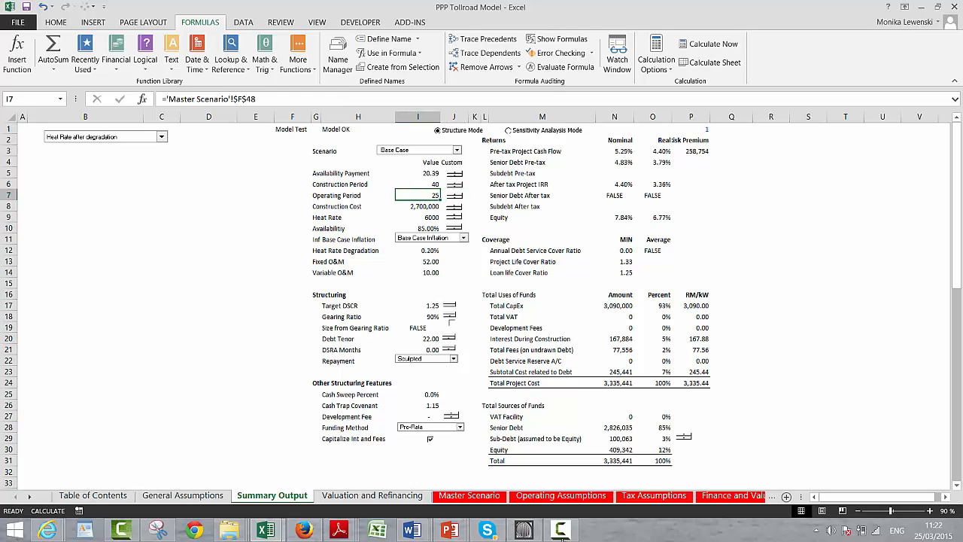
pyautogui.press('Up')
pyautogui.press('Down')
pyautogui.press('Down')
pyautogui.press('Down')
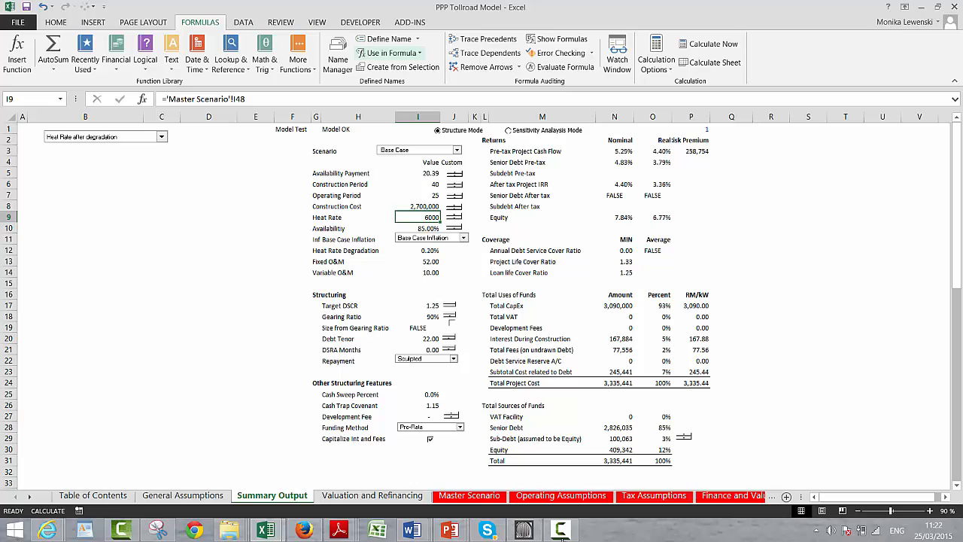
# Open a second window of the workbook and arrange only its windows vertically, side by side
pyautogui.click(317, 22)
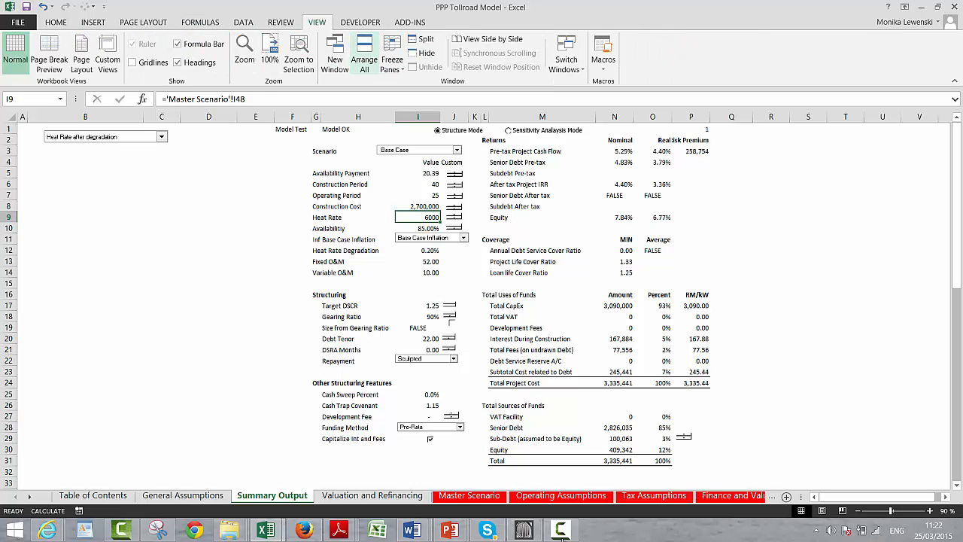
pyautogui.click(335, 54)
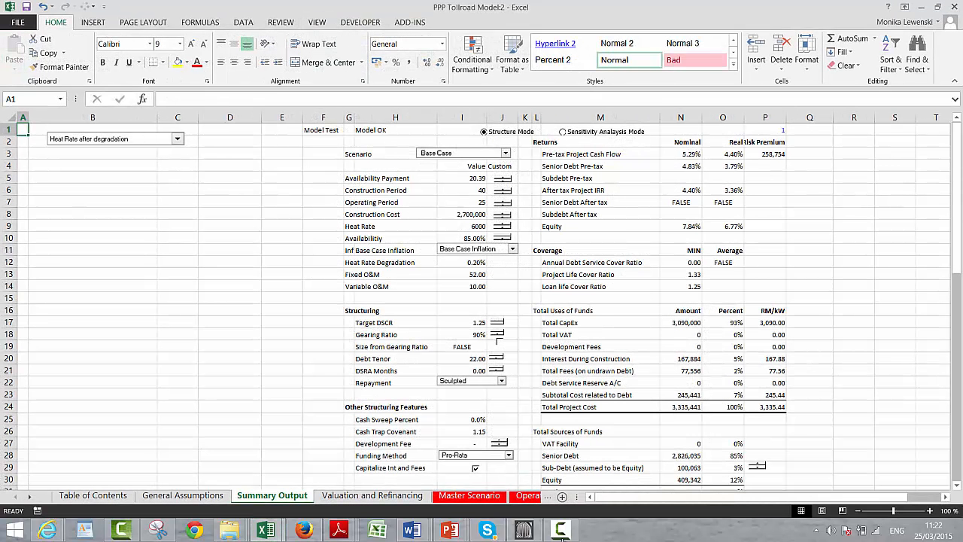
pyautogui.click(317, 22)
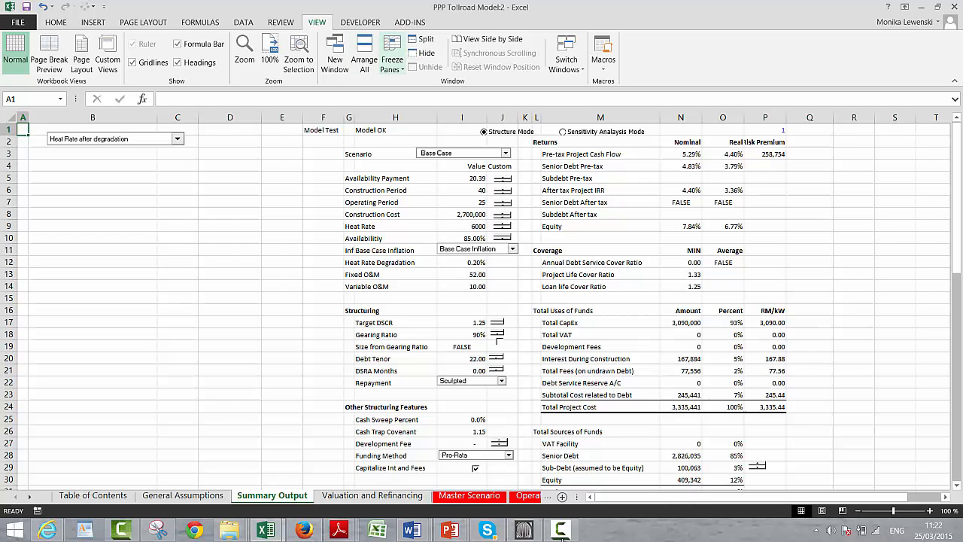
pyautogui.click(364, 55)
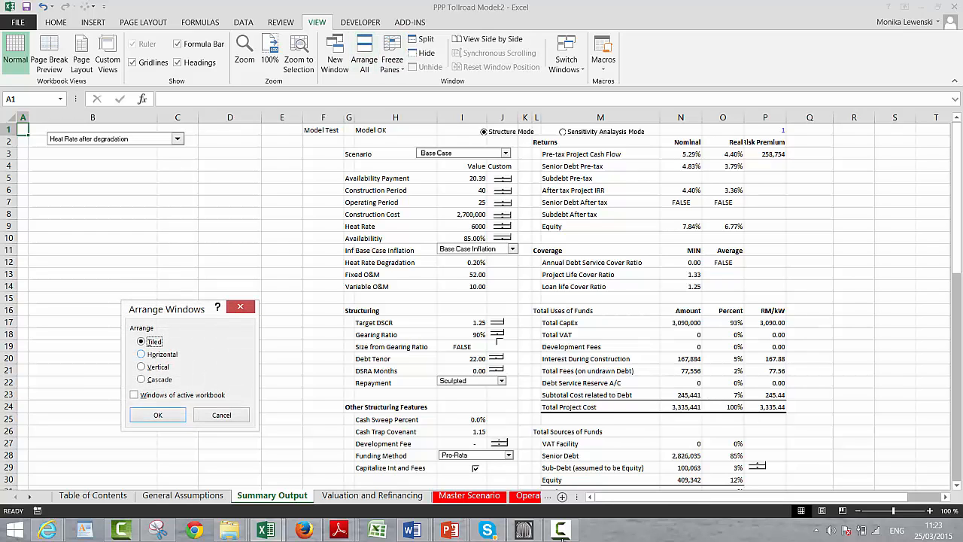
pyautogui.click(141, 366)
pyautogui.click(134, 395)
pyautogui.click(158, 415)
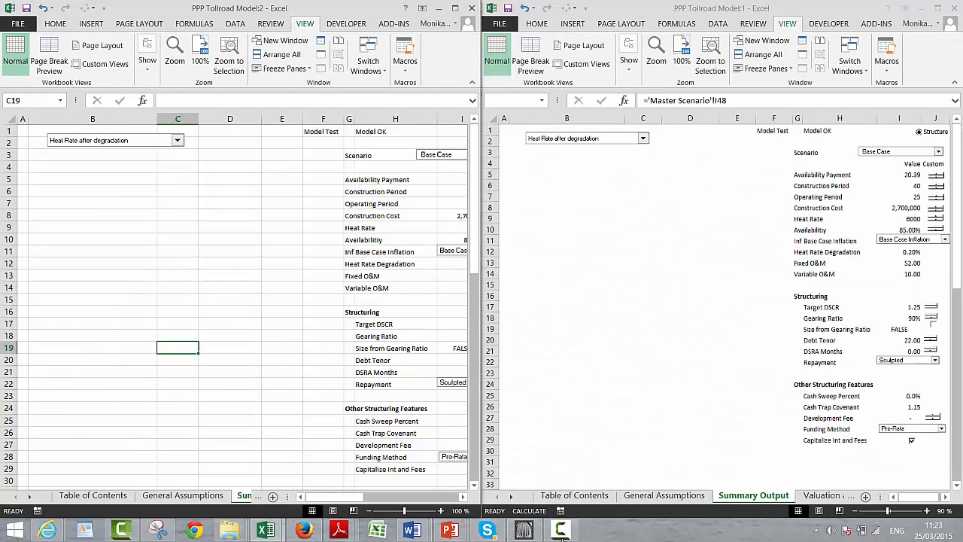
# Show the General Assumptions sheet in the second window and the Master Scenario sheet in the original window
pyautogui.hotkey('ctrl', 'pageup')
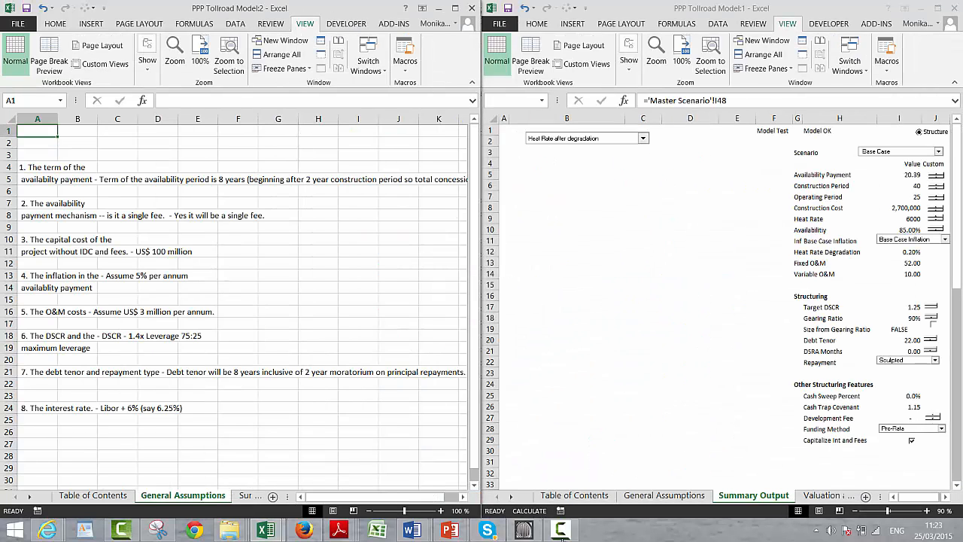
pyautogui.hotkey('ctrl', 'F6')
pyautogui.hotkey('ctrl', 'pagedown')
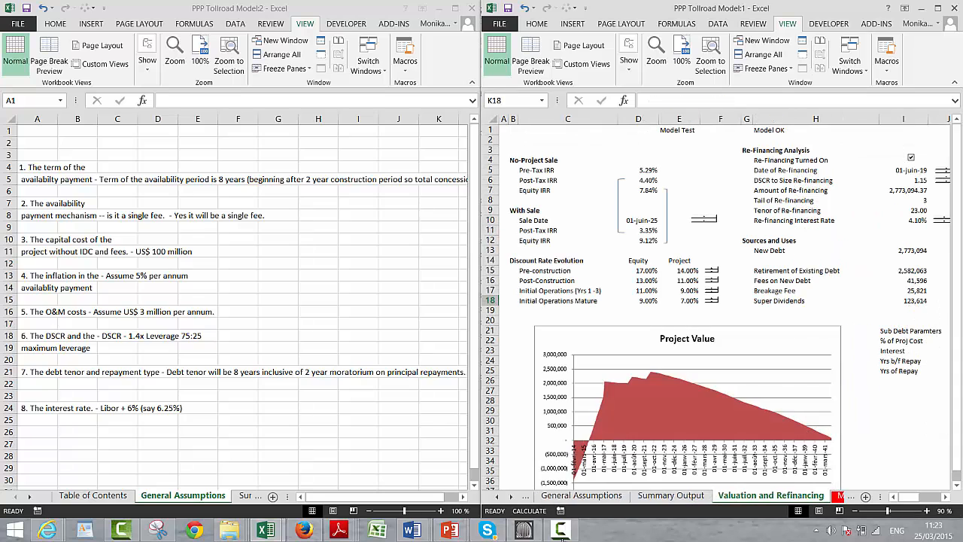
pyautogui.hotkey('ctrl', 'pagedown')
# Examine the scenario inputs and sensitivity formulas on the Master Scenario sheet, from construction period to actual heat rate
pyautogui.press('Up')
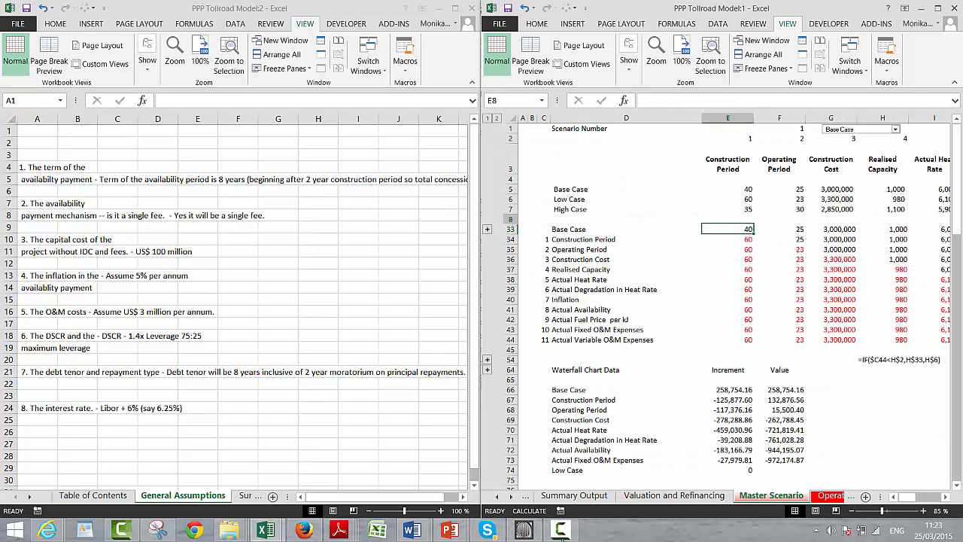
pyautogui.press('Down')
pyautogui.press('Down')
pyautogui.press('Down')
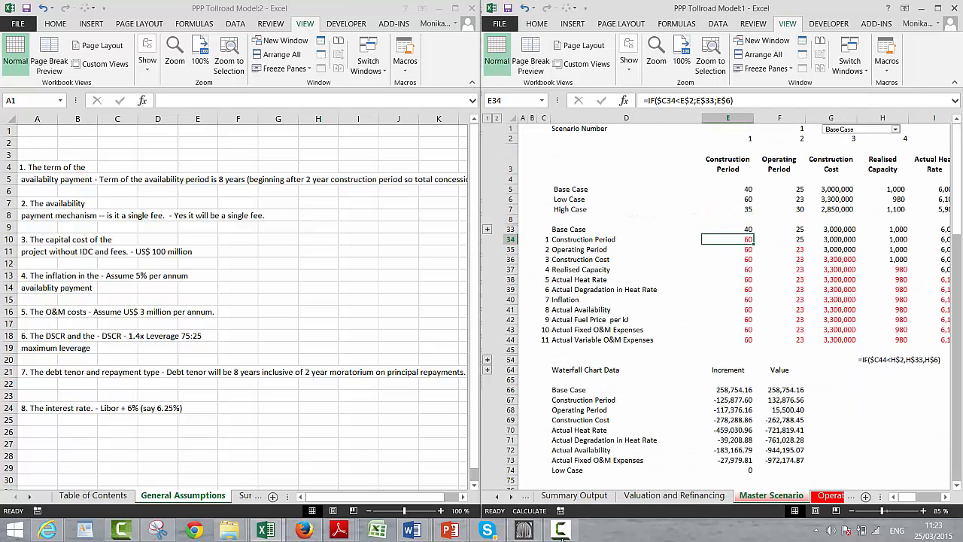
pyautogui.press('Up')
pyautogui.press('Up')
pyautogui.press('Up')
pyautogui.press('Up')
pyautogui.press('Up')
pyautogui.press('Right')
pyautogui.press('Right')
pyautogui.press('Right')
pyautogui.press('Right')
pyautogui.press('Right')
pyautogui.press('Right')
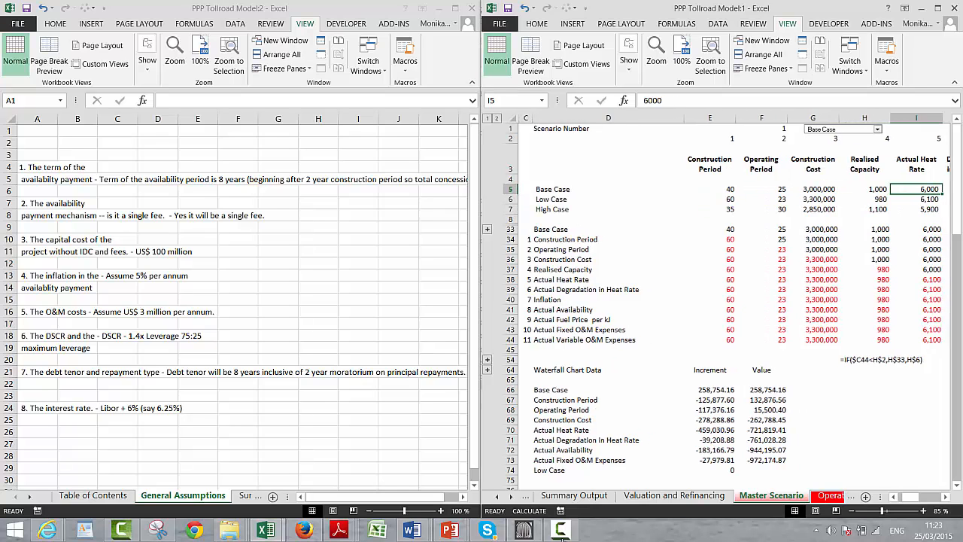
pyautogui.press('Left')
pyautogui.press('Left')
pyautogui.press('Left')
pyautogui.press('Home')
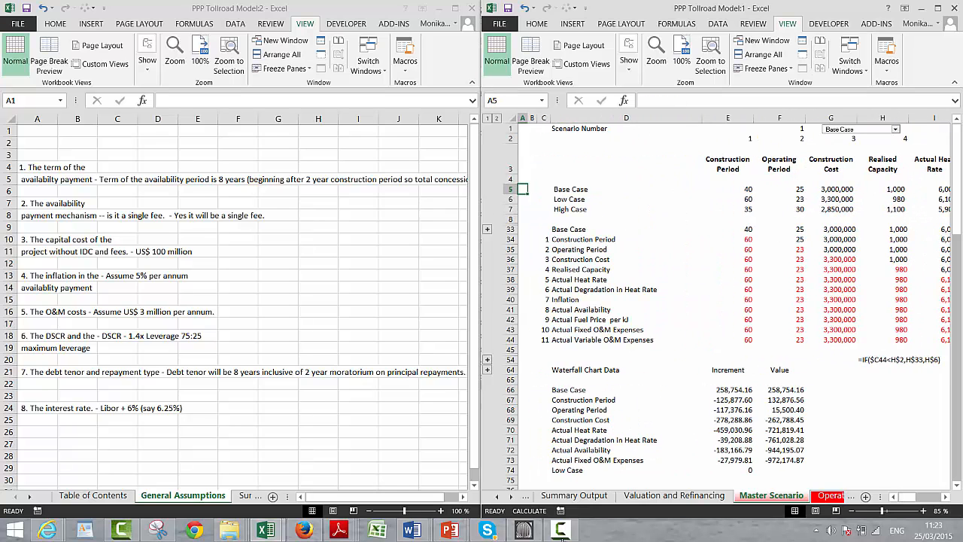
# Run the colouring macro on the Master Scenario sheet to turn its hard-coded input values blue
pyautogui.hotkey('ctrl', 'alt', 'c')
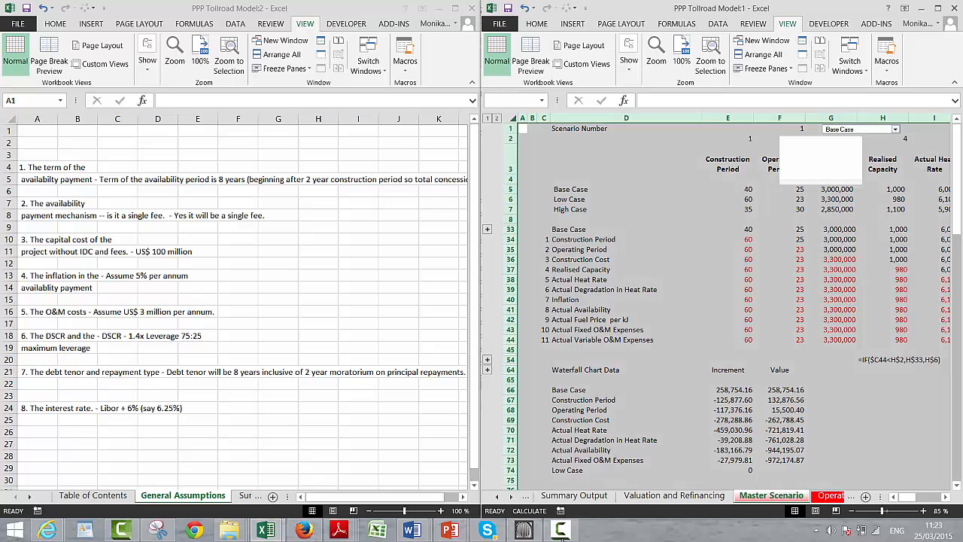
pyautogui.hotkey('ctrl', 'Home')
pyautogui.press('Up')
pyautogui.press('Up')
pyautogui.press('Up')
pyautogui.press('Up')
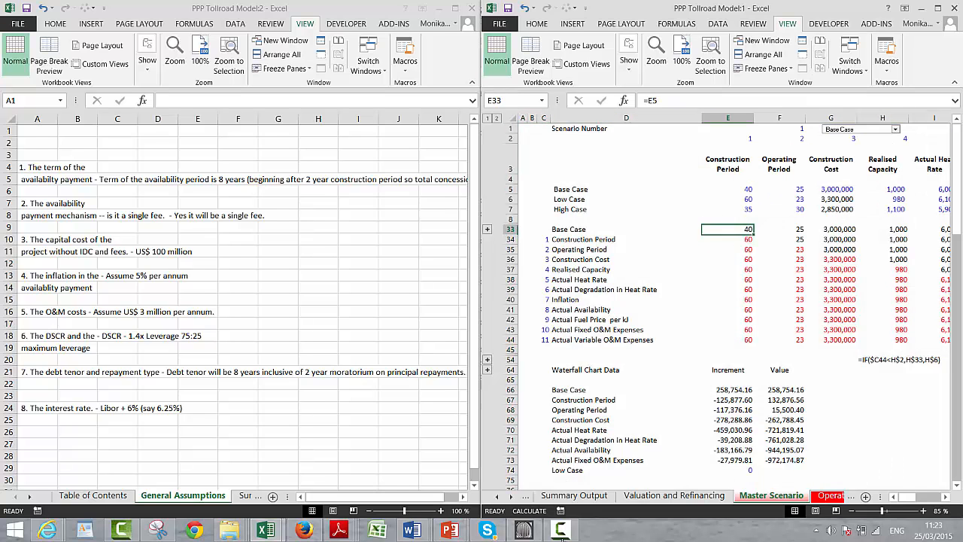
# Review the colour-coded scenario inputs across the Master Scenario columns, out to inflation and back
pyautogui.press('Right')
pyautogui.press('Right')
pyautogui.press('Right')
pyautogui.press('Right')
pyautogui.press('Right')
pyautogui.press('Right')
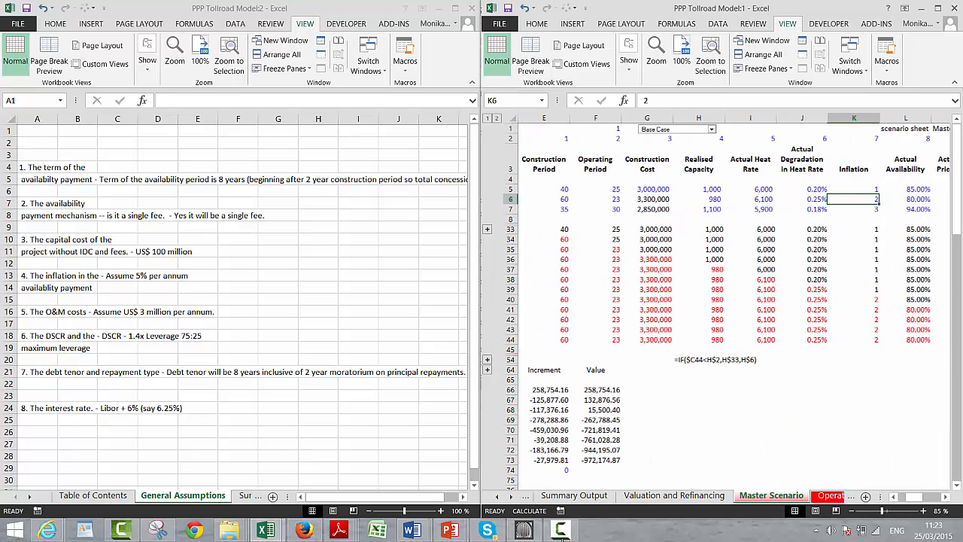
pyautogui.press('Left')
pyautogui.press('Left')
pyautogui.press('Left')
pyautogui.press('Left')
pyautogui.press('Left')
pyautogui.press('Left')
pyautogui.press('Left')
pyautogui.press('Left')
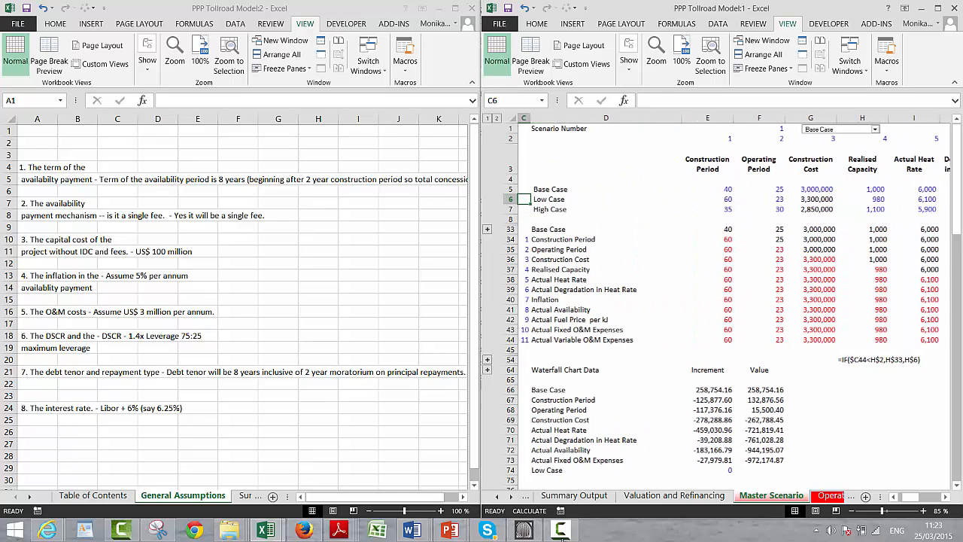
# Set the construction period to 36 for the Base Case, 45 for the Low Case and 33 for the High Case
pyautogui.press('Right')
pyautogui.press('Right')
pyautogui.press('Right')
pyautogui.press('Up')
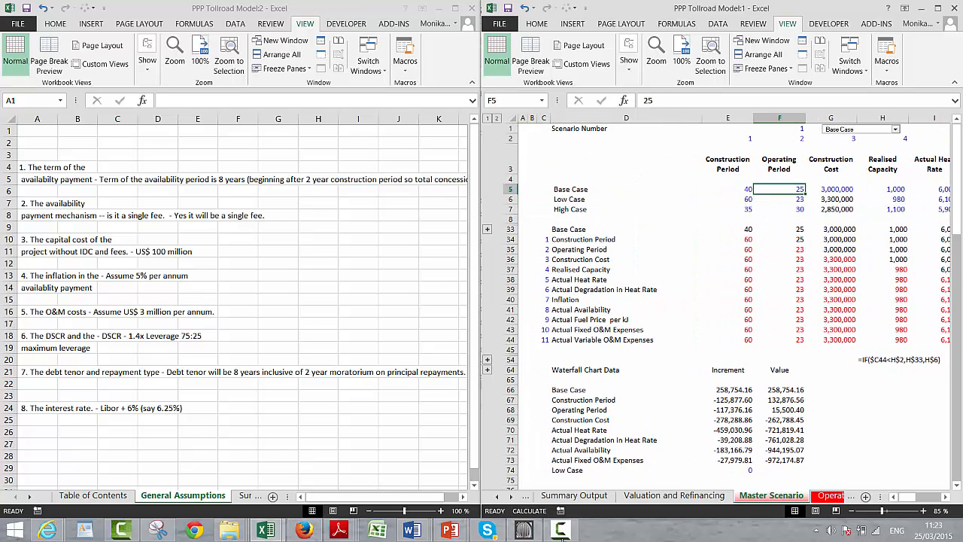
pyautogui.press('Left')
pyautogui.press('Left')
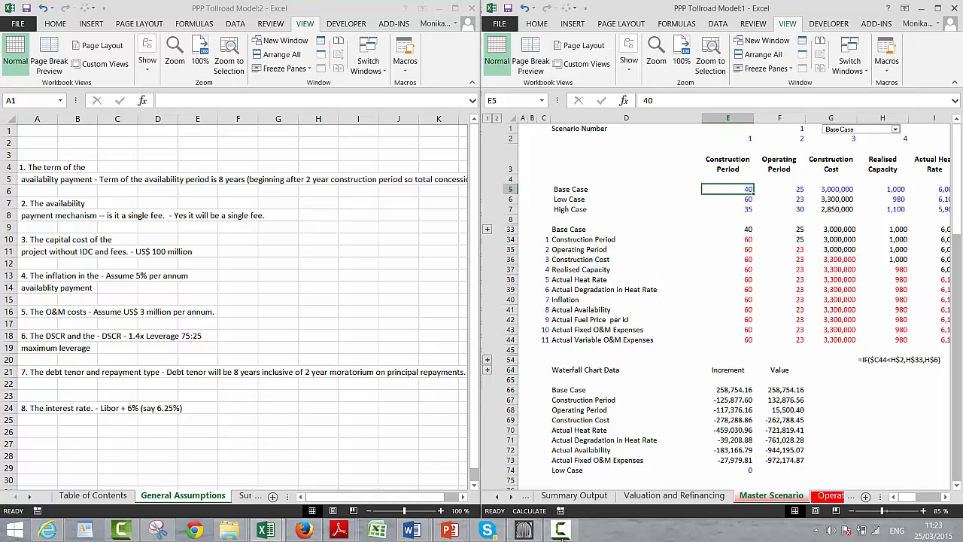
pyautogui.write('36')
pyautogui.press('Return')
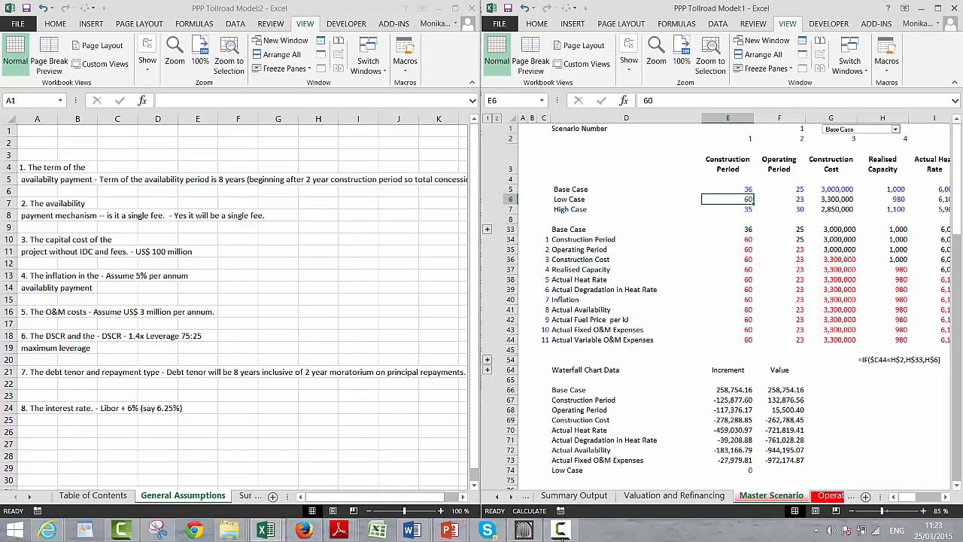
pyautogui.write('45')
pyautogui.press('Return')
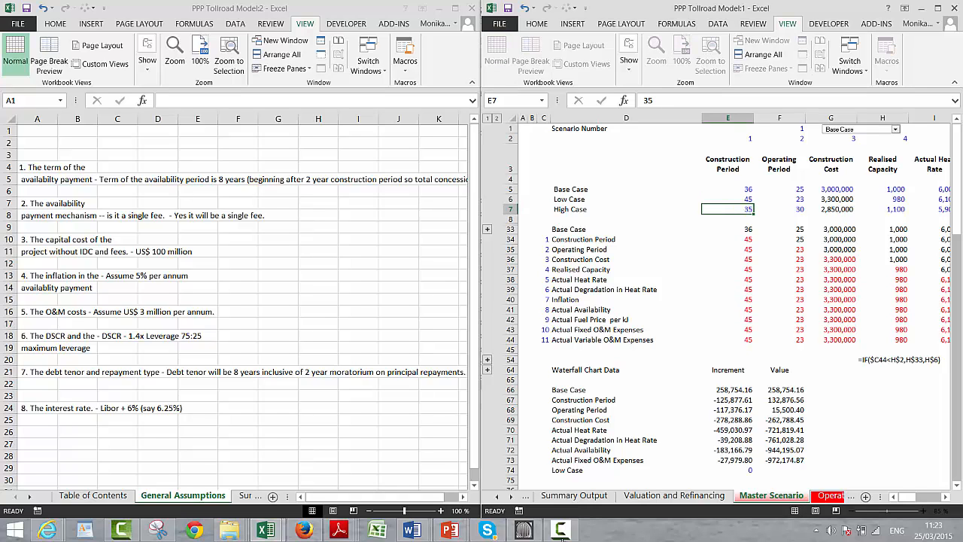
pyautogui.write('33')
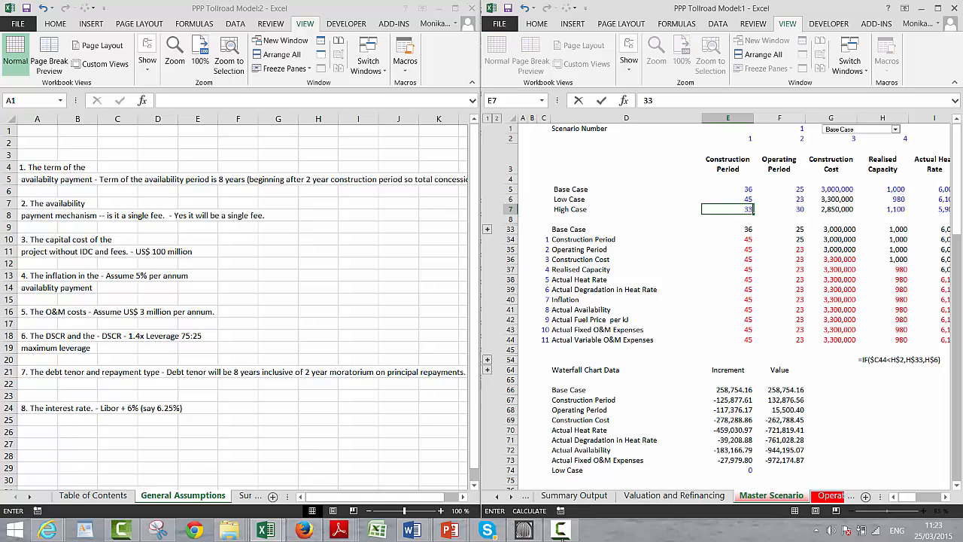
pyautogui.hotkey('ctrl', 'Return')
pyautogui.press('Up')
pyautogui.press('Up')
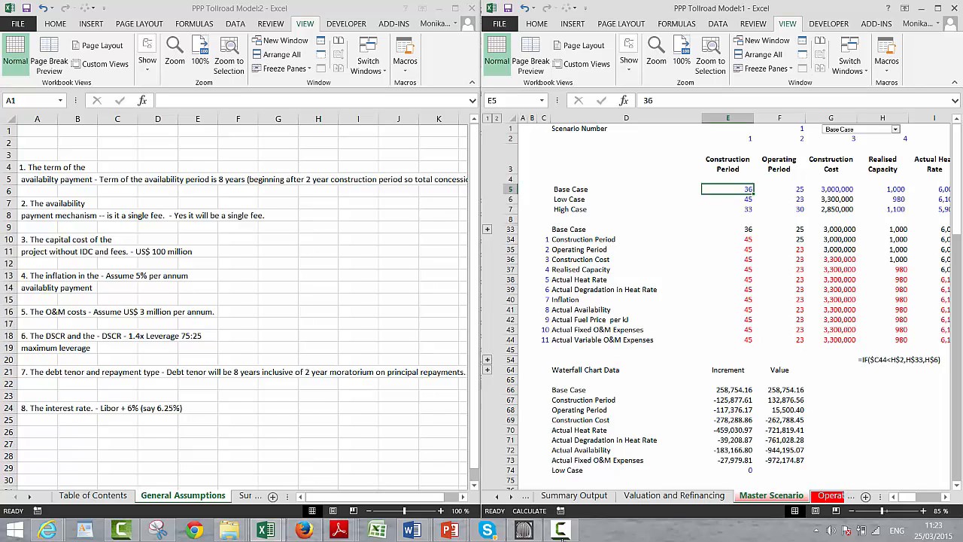
# Set the Base Case construction cost to 1,000,000 on the Master Scenario sheet
pyautogui.press('Right')
pyautogui.press('Right')
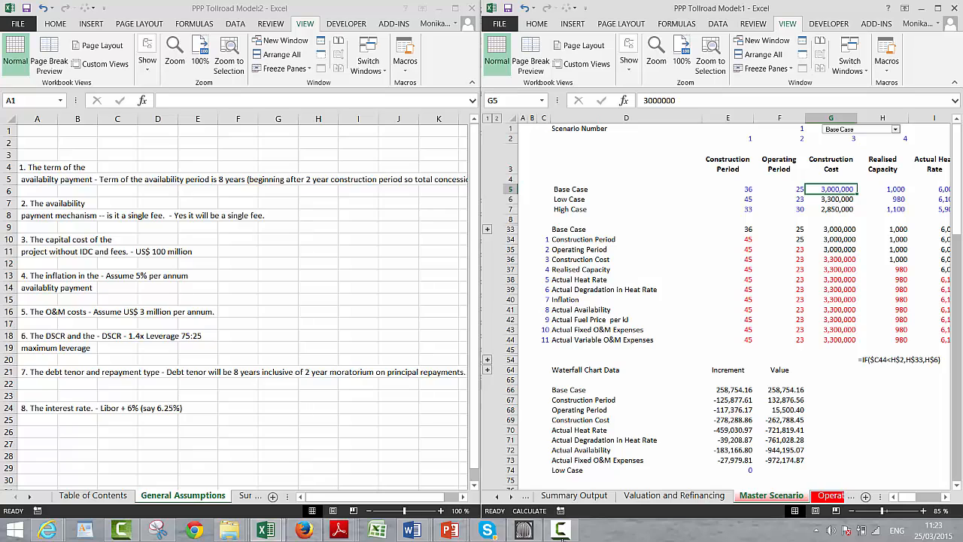
pyautogui.write('1')
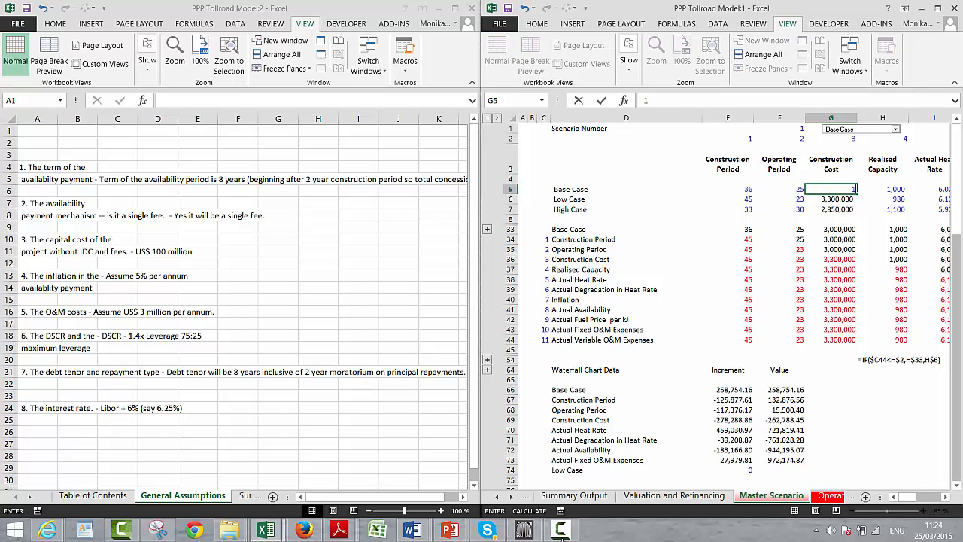
pyautogui.write('00,0000')
pyautogui.press('Return')
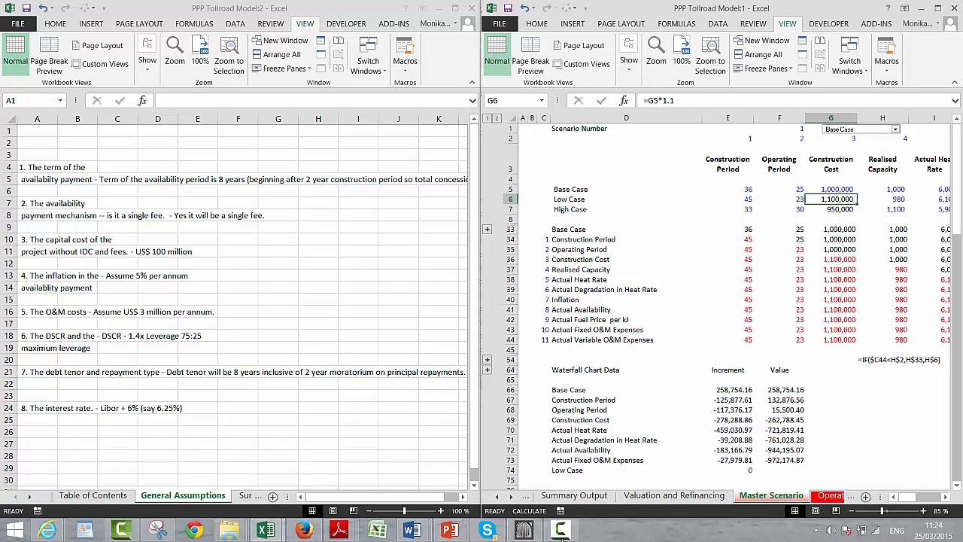
# Change the High Case construction cost formula to =G5*0.96
pyautogui.press('Up')
pyautogui.press('Down')
pyautogui.press('Down')
pyautogui.press('F2')
pyautogui.press('BackSpace')
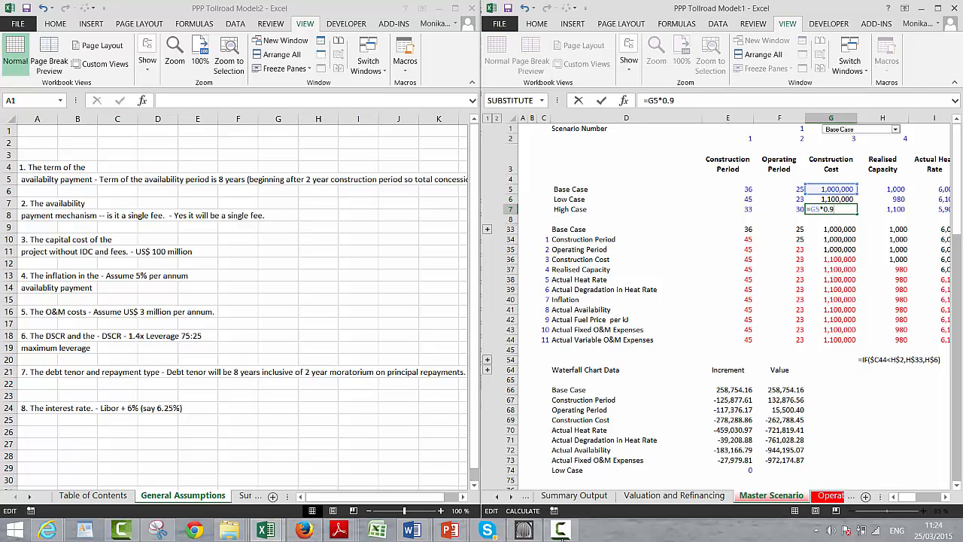
pyautogui.press('Return')
pyautogui.press('Up')
pyautogui.press('Up')
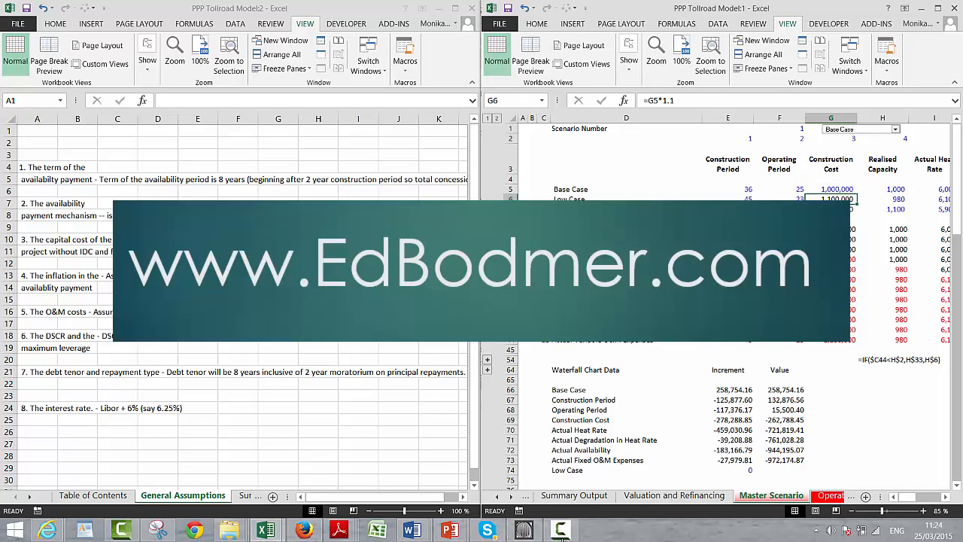
# Examine the linked base-case formulas in the sensitivity table and the Base Case inputs from operating period to degradation in heat rate
pyautogui.press('Down')
pyautogui.press('Down')
pyautogui.press('Down')
pyautogui.press('Down')
pyautogui.press('Left')
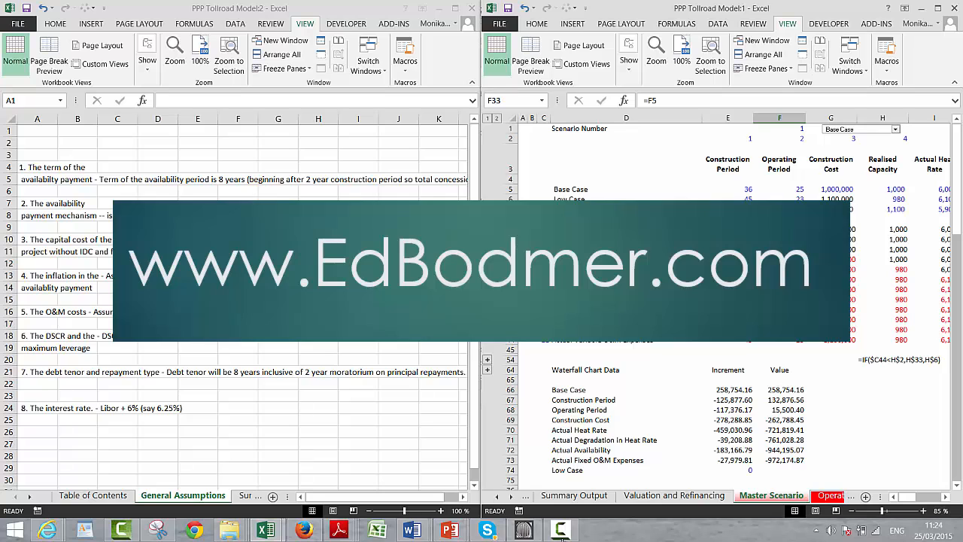
pyautogui.press('Right')
pyautogui.press('Right')
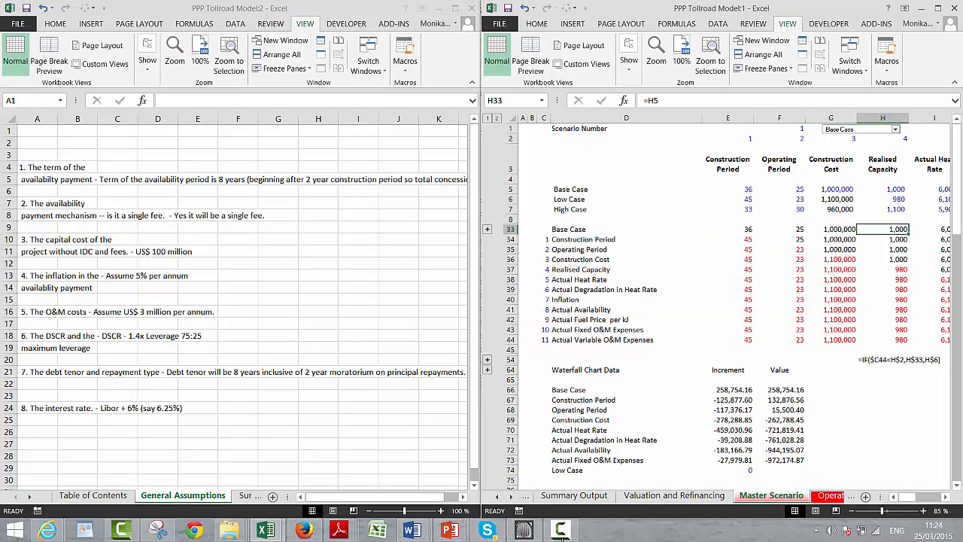
pyautogui.press('Up')
pyautogui.press('Up')
pyautogui.press('Up')
pyautogui.press('Up')
pyautogui.press('Right')
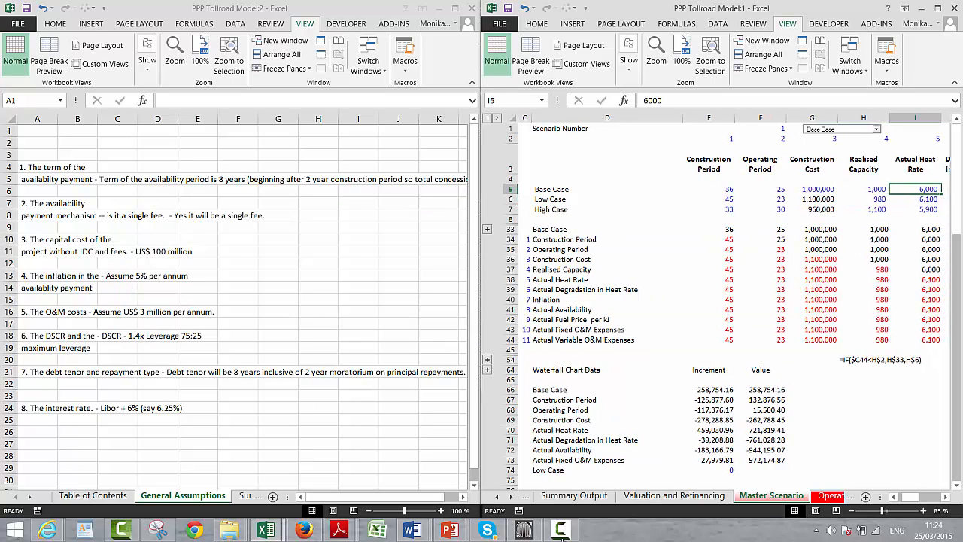
pyautogui.press('Right')
pyautogui.press('Left')
pyautogui.press('Left')
pyautogui.press('Left')
pyautogui.press('Left')
pyautogui.press('Left')
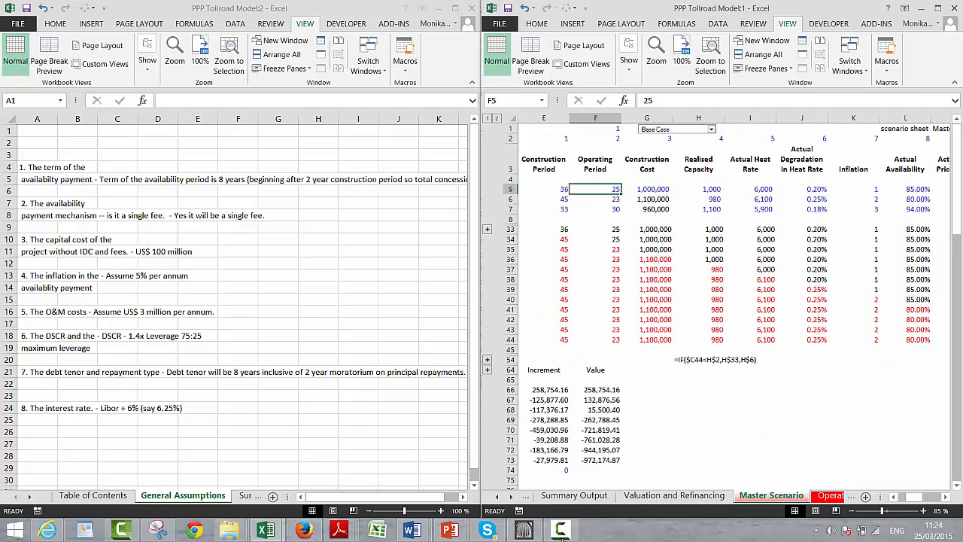
# Set the realised capacity to 1 for the Base, Low and High Cases
pyautogui.press('Right')
pyautogui.press('Right')
pyautogui.press('Right')
pyautogui.write('1')
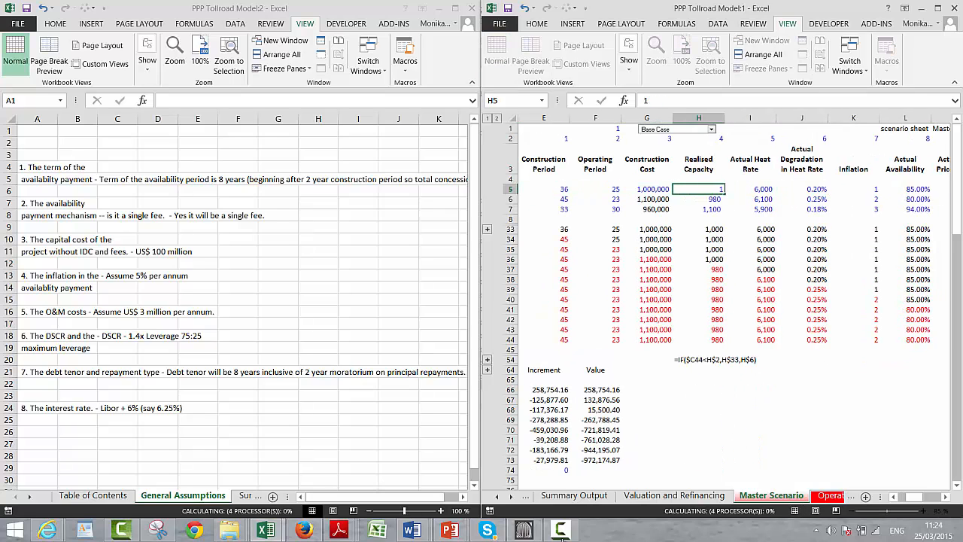
pyautogui.press('Return')
pyautogui.write('1')
pyautogui.press('Return')
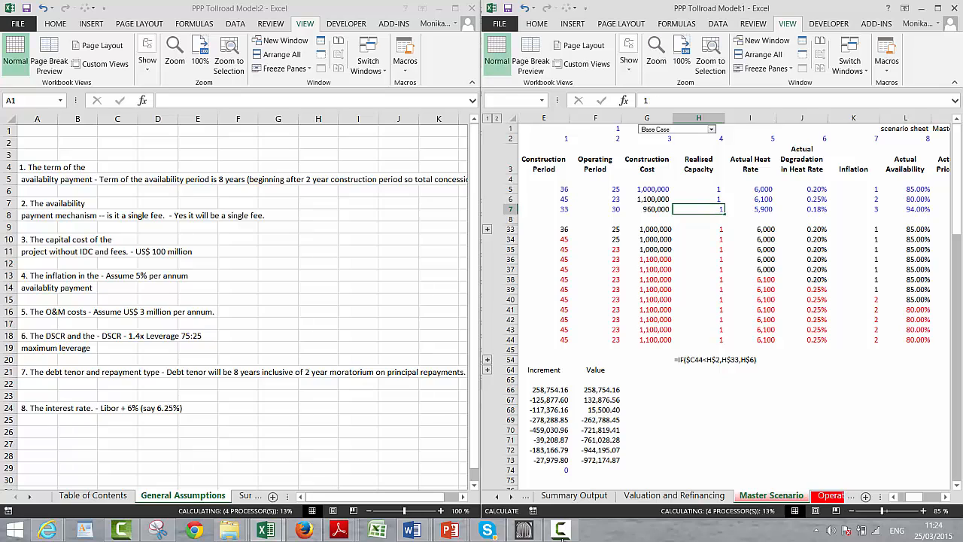
pyautogui.write('1')
pyautogui.press('Return')
# Review the scenario inputs for heat rate, heat rate degradation, inflation, availability and fuel price across the three cases
pyautogui.press('Up')
pyautogui.press('Up')
pyautogui.press('Up')
pyautogui.press('Up')
pyautogui.press('Right')
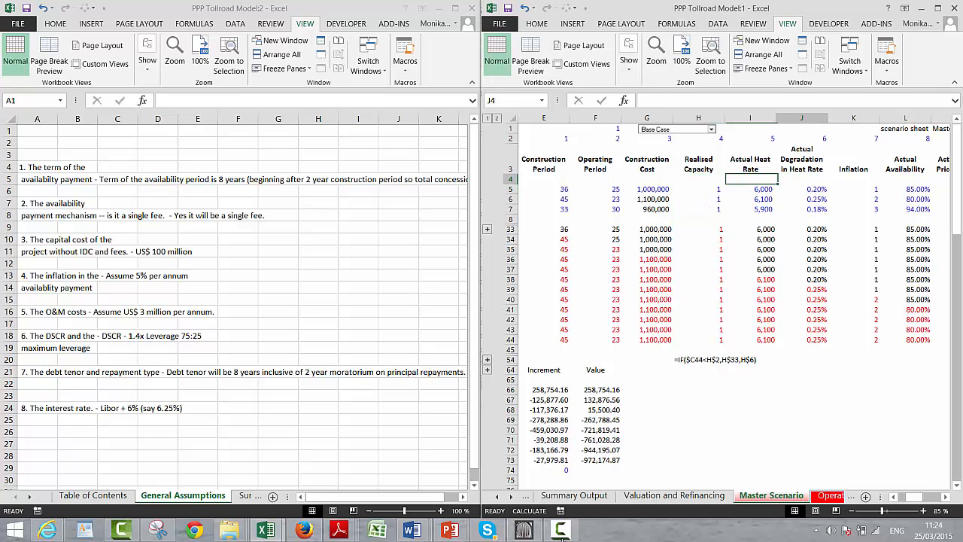
pyautogui.press('Up')
pyautogui.press('Up')
pyautogui.press('Up')
pyautogui.press('Down')
pyautogui.press('Down')
pyautogui.press('Down')
pyautogui.press('Down')
pyautogui.press('Down')
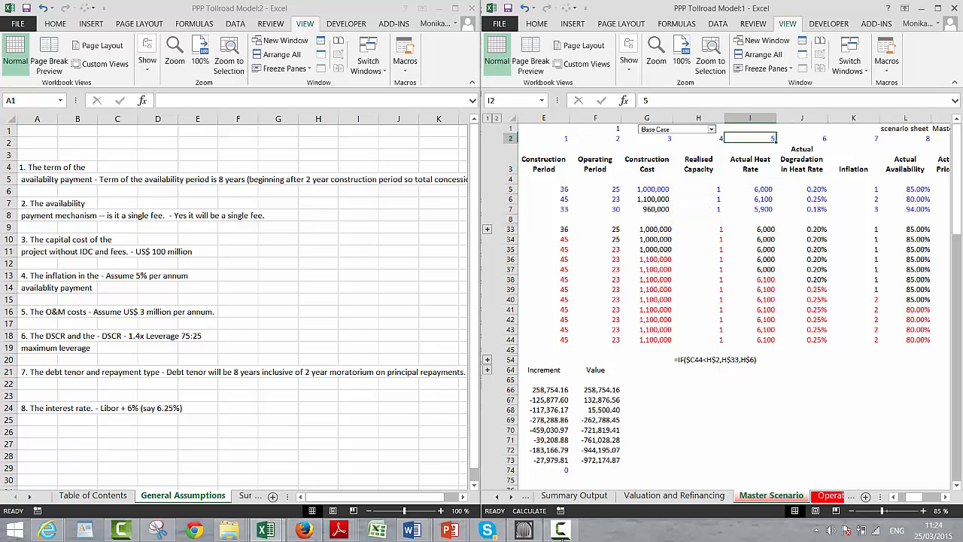
pyautogui.press('Right')
pyautogui.press('Right')
pyautogui.press('Right')
pyautogui.press('Right')
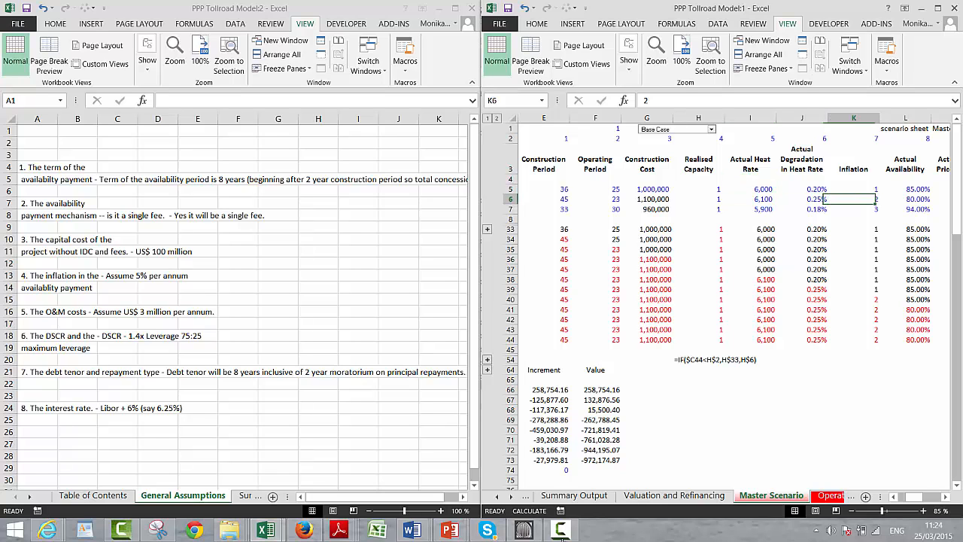
pyautogui.press('Left')
pyautogui.press('Left')
pyautogui.press('Left')
pyautogui.press('Left')
pyautogui.press('Left')
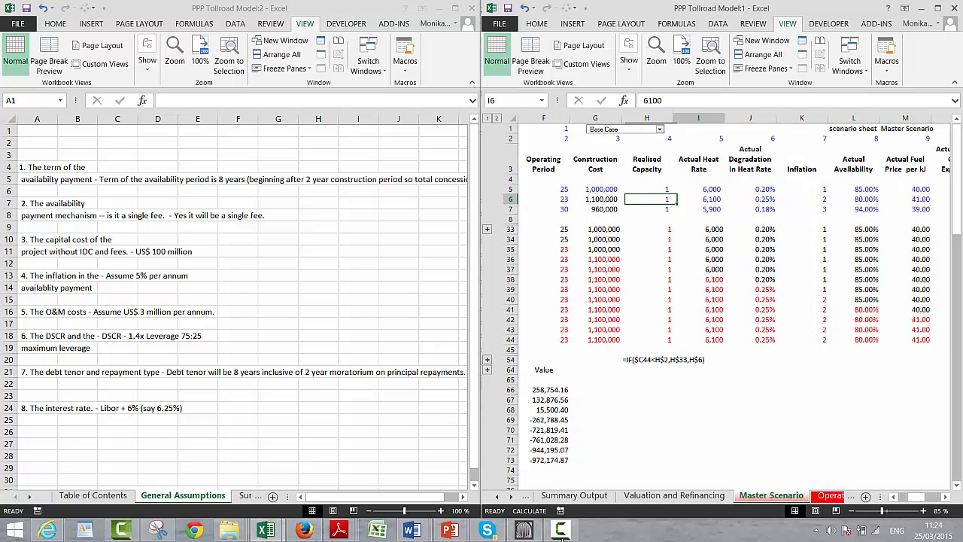
pyautogui.press('Right')
pyautogui.press('Right')
pyautogui.press('Right')
pyautogui.press('Right')
pyautogui.press('Right')
pyautogui.press('Left')
pyautogui.press('Left')
pyautogui.press('Left')
pyautogui.press('Left')
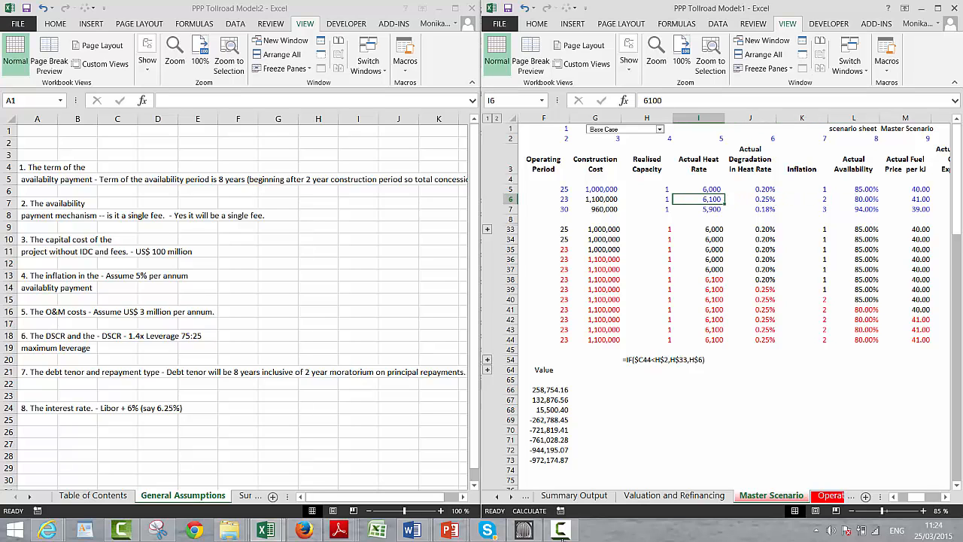
pyautogui.press('Right')
pyautogui.press('Right')
pyautogui.press('Right')
pyautogui.press('Right')
pyautogui.press('Right')
pyautogui.press('Left')
pyautogui.press('Left')
pyautogui.press('Left')
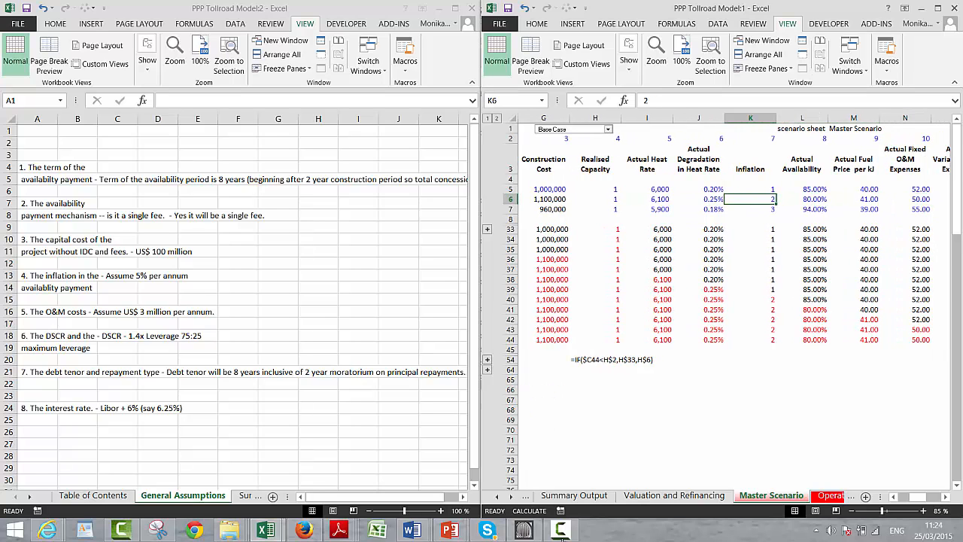
# Set the actual availability to 100% for the Base, Low and High Cases
pyautogui.press('Left')
pyautogui.press('Right')
pyautogui.press('Right')
pyautogui.press('Up')
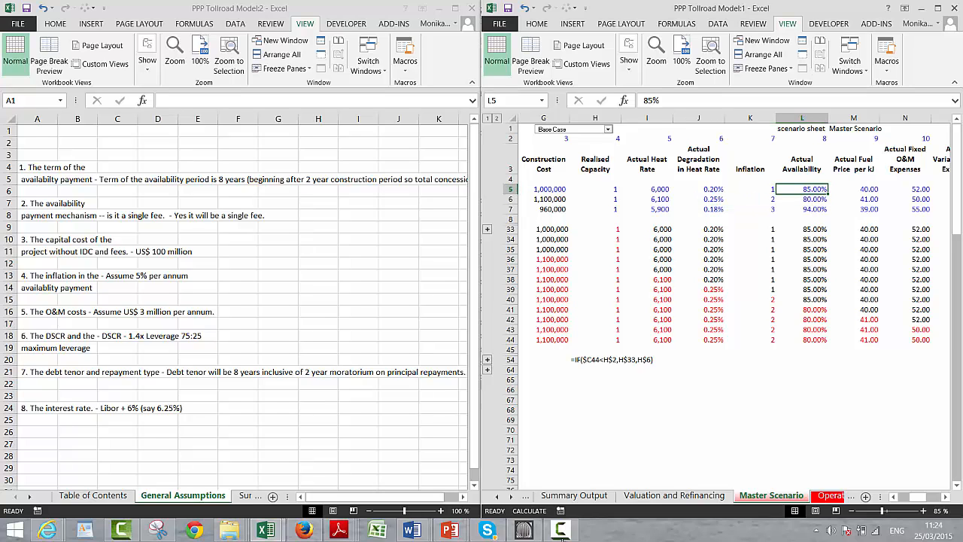
pyautogui.write('100')
pyautogui.press('Return')
pyautogui.write('1')
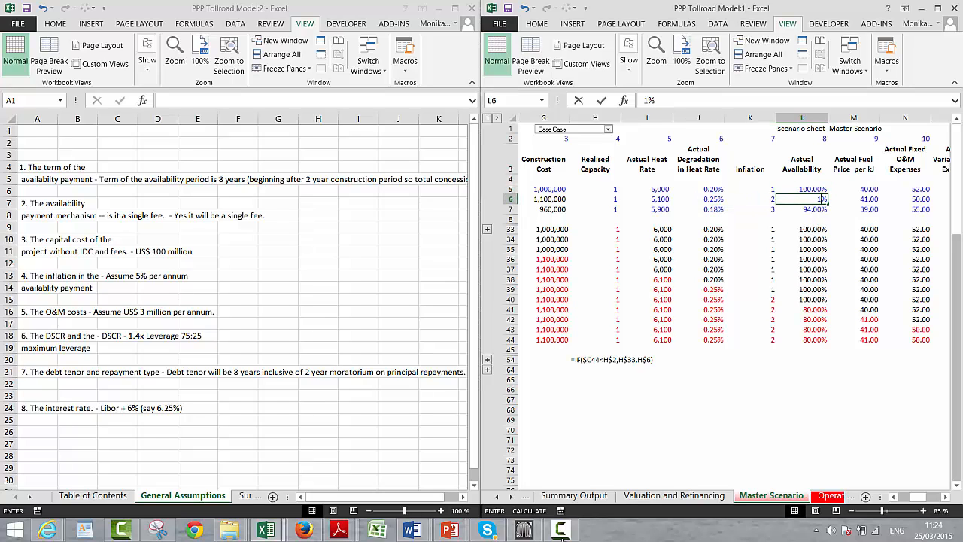
pyautogui.write('00')
pyautogui.press('Return')
pyautogui.write('100')
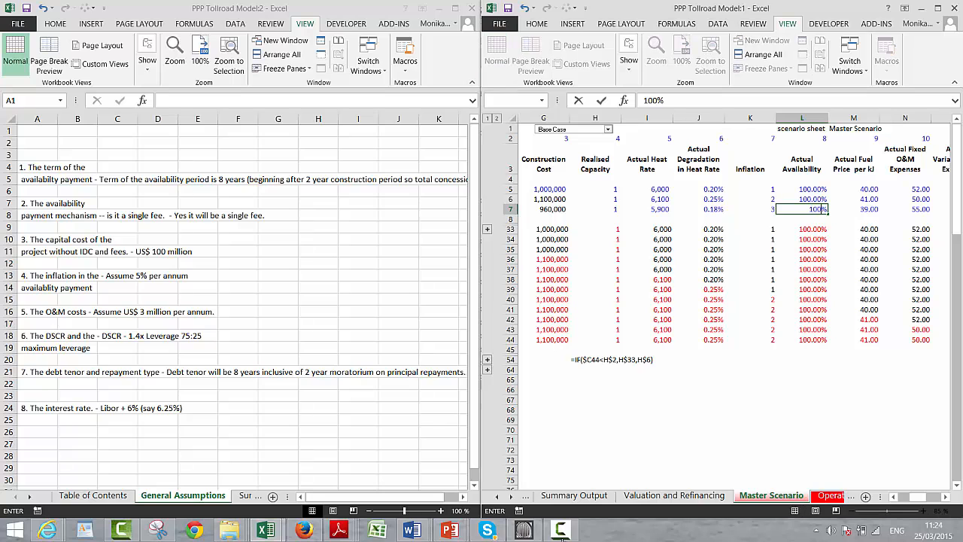
pyautogui.press('Return')
pyautogui.press('Up')
pyautogui.press('Up')
pyautogui.press('Up')
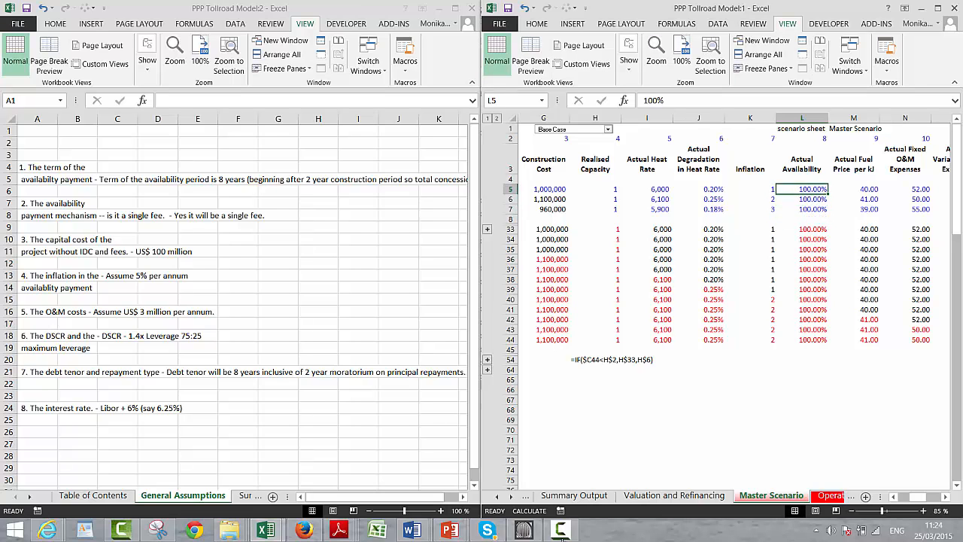
# Review the Base Case inputs for fuel price and for fixed and variable O&M expenses
pyautogui.press('Right')
pyautogui.press('Right')
pyautogui.press('Right')
pyautogui.press('Right')
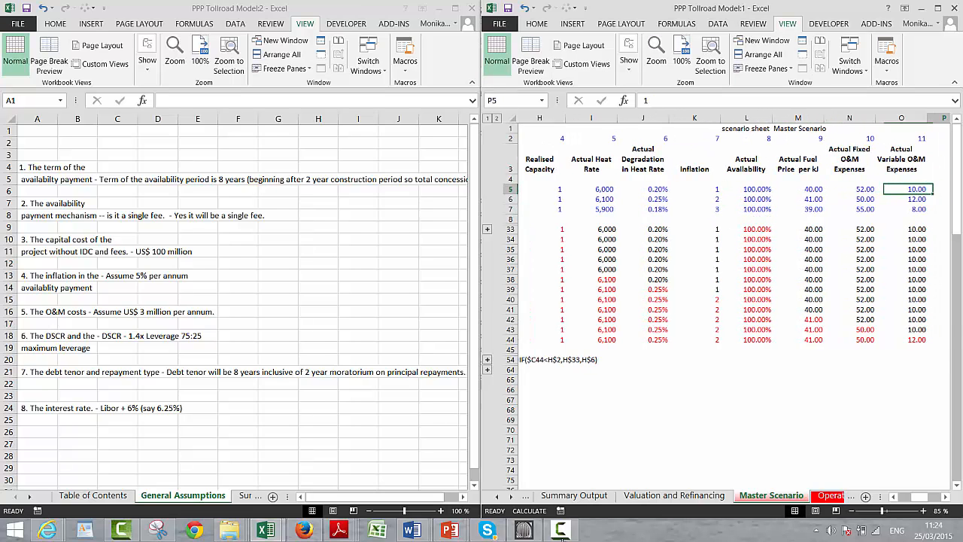
pyautogui.press('Left')
pyautogui.press('Left')
pyautogui.press('Left')
pyautogui.press('Left')
pyautogui.press('Left')
pyautogui.press('Right')
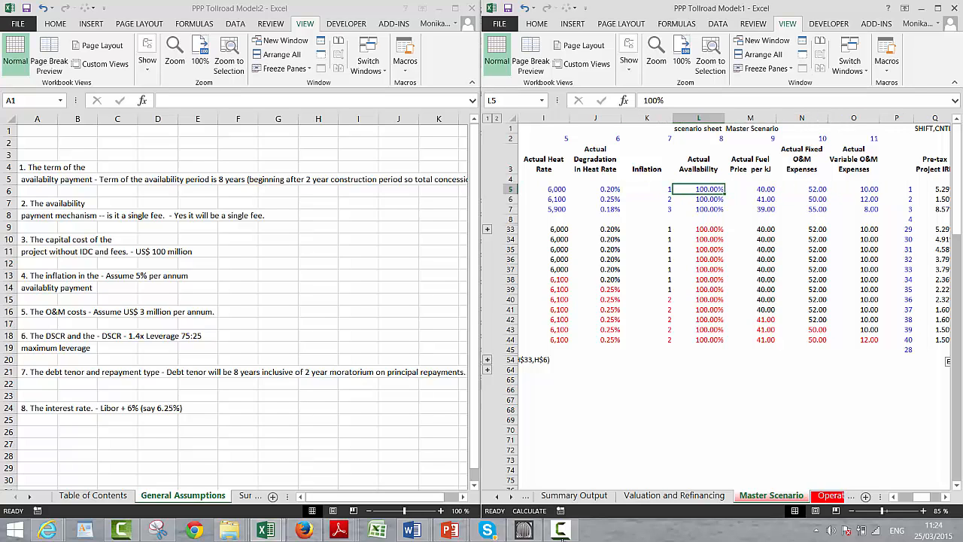
# Set the actual fixed O&M expenses to 3,000 for the Base, Low and High Cases
pyautogui.press('Right')
pyautogui.press('Right')
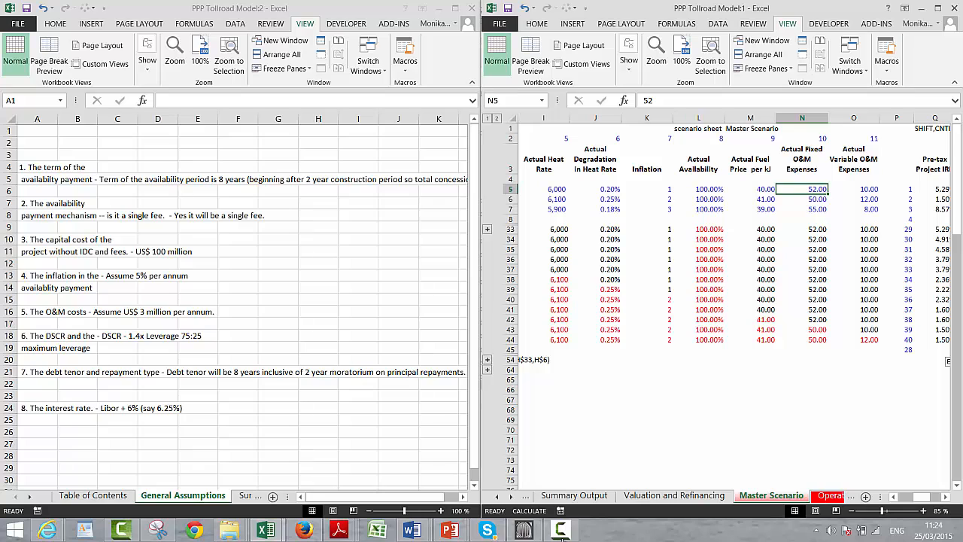
pyautogui.write('3')
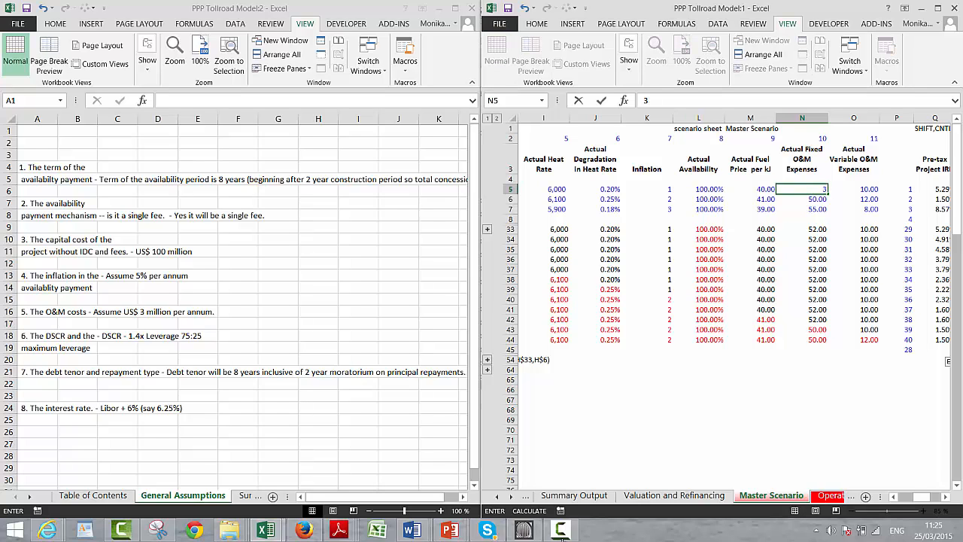
pyautogui.write(',000')
pyautogui.press('Return')
pyautogui.write('3,00')
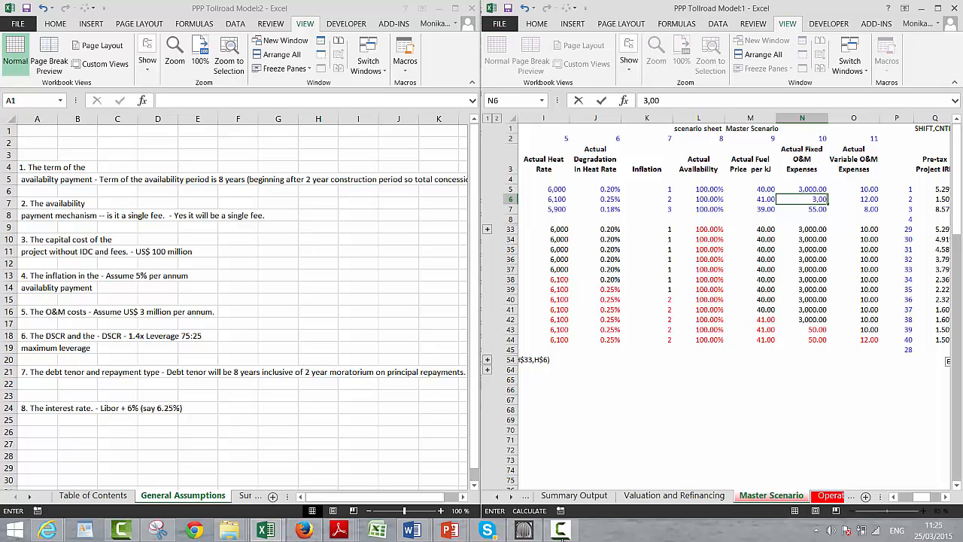
pyautogui.write('0')
pyautogui.press('Return')
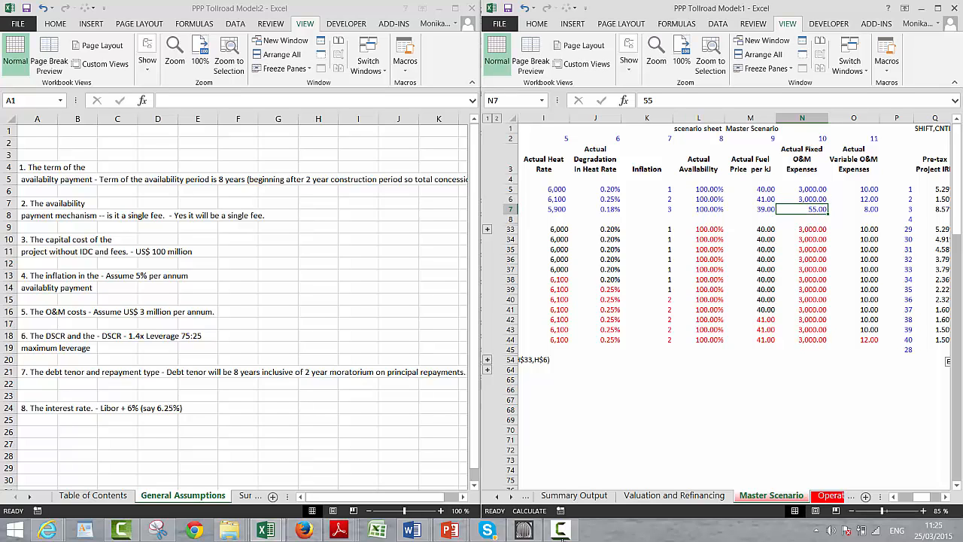
pyautogui.write(',30')
pyautogui.press('BackSpace')
pyautogui.press('BackSpace')
pyautogui.press('BackSpace')
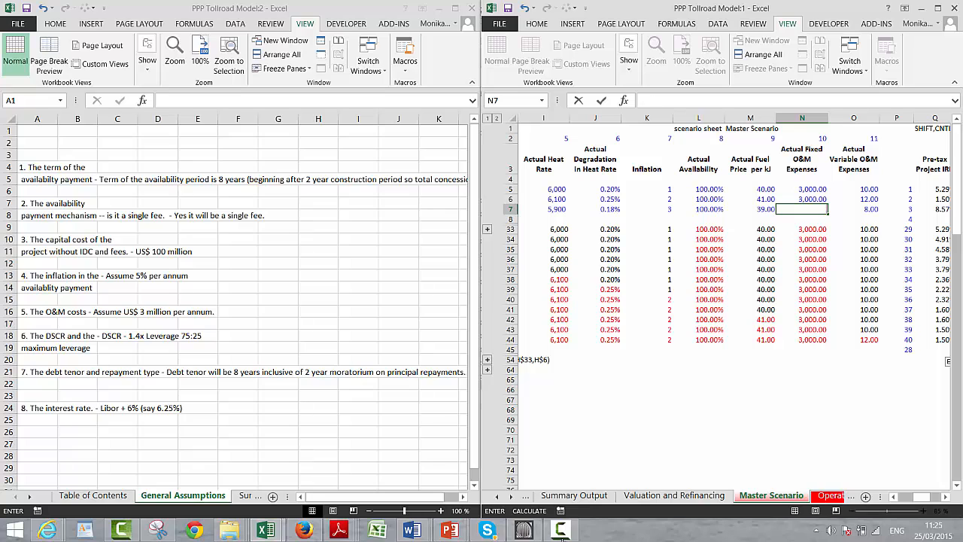
pyautogui.write('3,000')
pyautogui.press('Return')
pyautogui.press('Up')
pyautogui.press('Up')
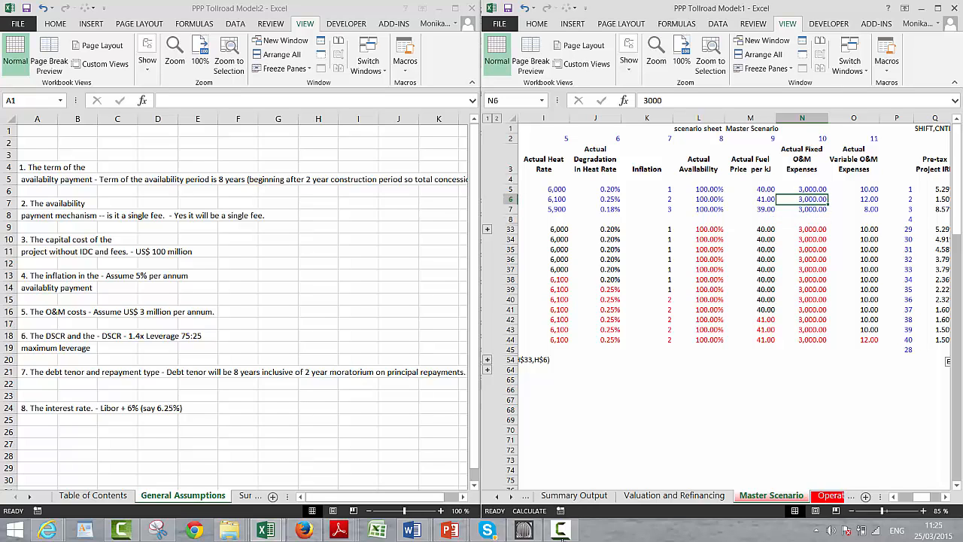
# Set the actual heat rate to 0 for the Base, Low and High Cases
pyautogui.press('Left')
pyautogui.press('Left')
pyautogui.press('Left')
pyautogui.press('Left')
pyautogui.press('Left')
pyautogui.press('Left')
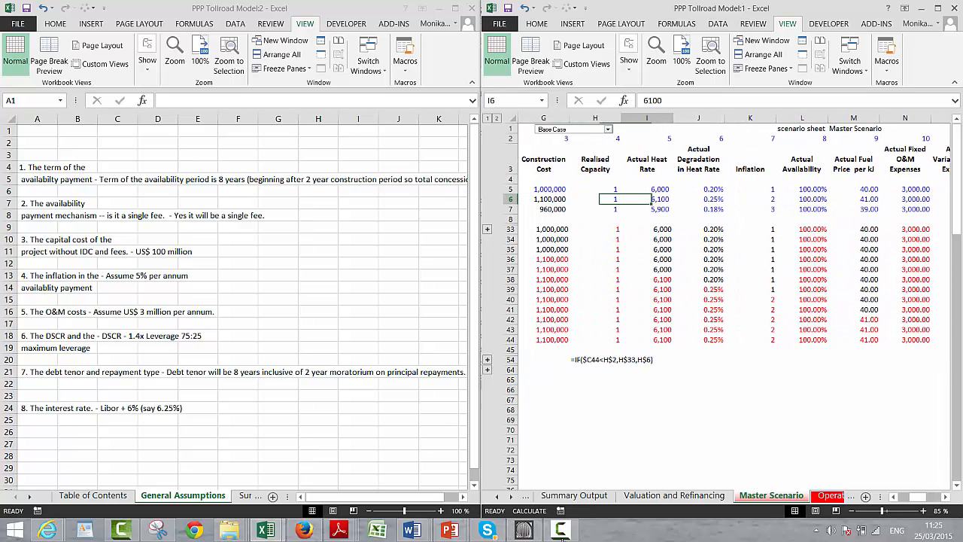
pyautogui.press('Right')
pyautogui.press('Up')
pyautogui.write('0')
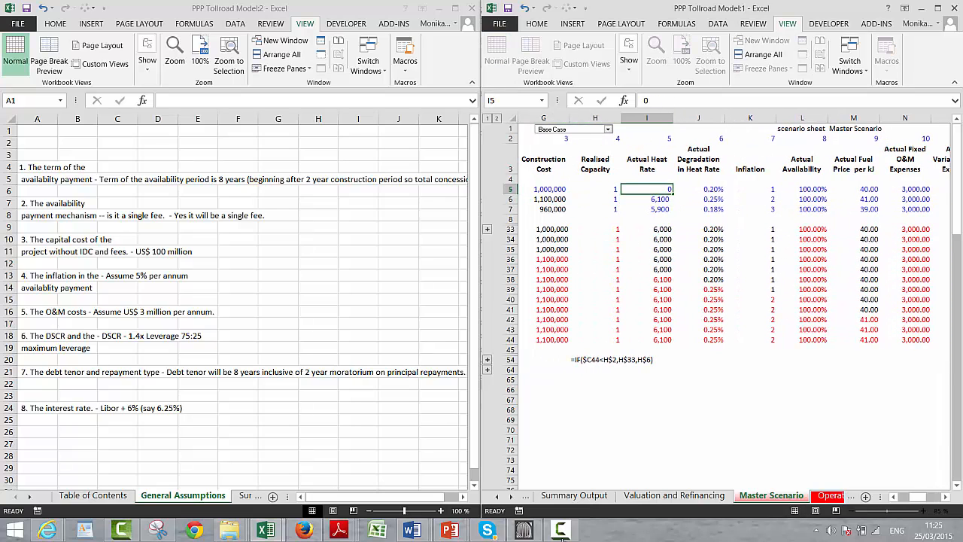
pyautogui.press('Return')
pyautogui.write('0')
pyautogui.press('Return')
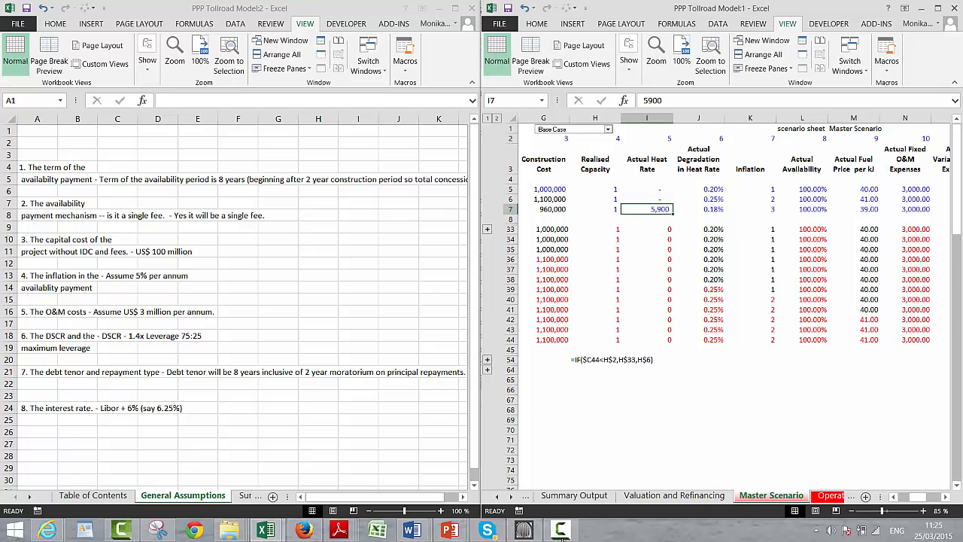
pyautogui.write('0')
pyautogui.press('Return')
# Set the actual degradation in heat rate to 0% for the Base, Low and High Cases
pyautogui.press('Up')
pyautogui.press('Up')
pyautogui.press('Up')
pyautogui.press('Right')
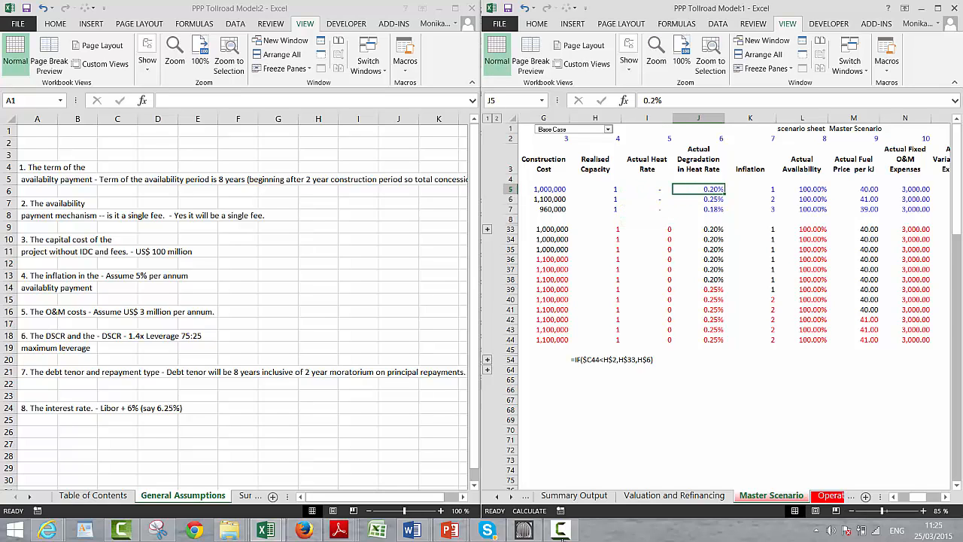
pyautogui.write('0')
pyautogui.press('Return')
pyautogui.press('Return')
pyautogui.write('0')
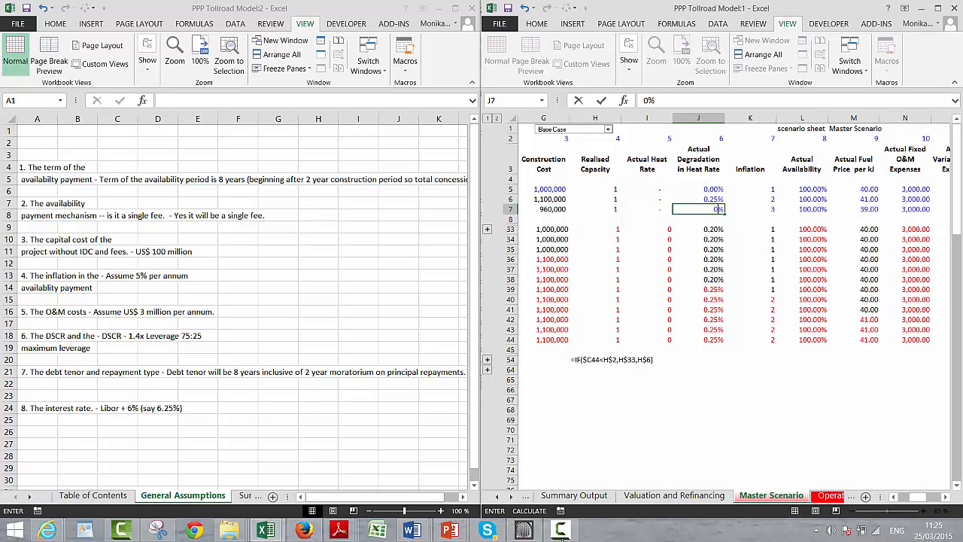
pyautogui.press('Return')
# Set the actual variable O&M expenses to 0 for the Base, Low and High Cases
pyautogui.press('Up')
pyautogui.press('Up')
pyautogui.press('Right')
pyautogui.press('Right')
pyautogui.press('Right')
pyautogui.press('Right')
pyautogui.press('Right')
pyautogui.press('Right')
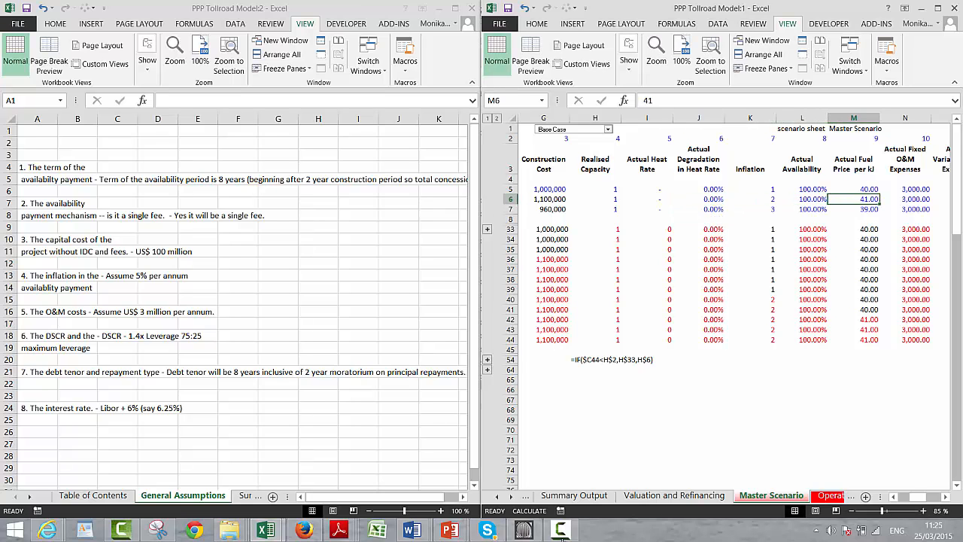
pyautogui.press('Left')
pyautogui.press('Up')
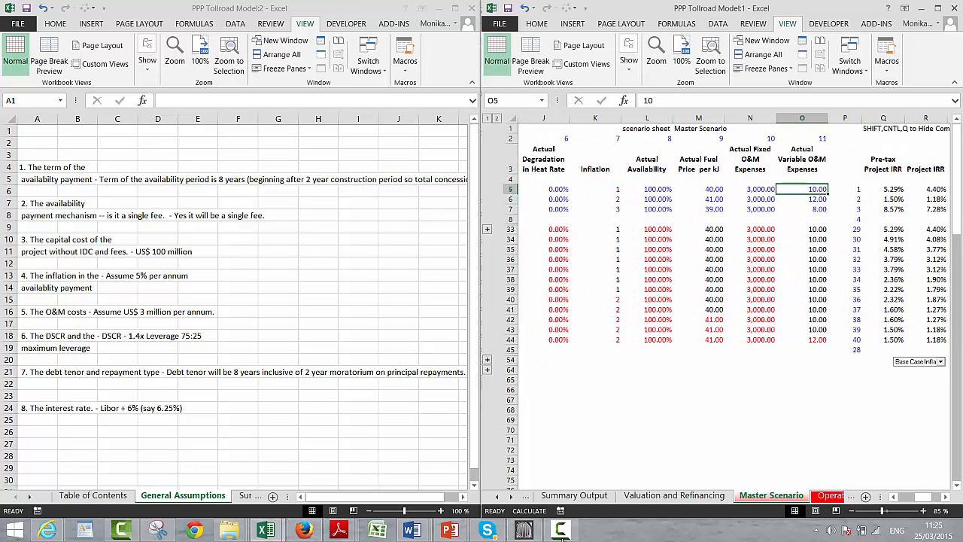
pyautogui.write('0')
pyautogui.press('Return')
pyautogui.write('0')
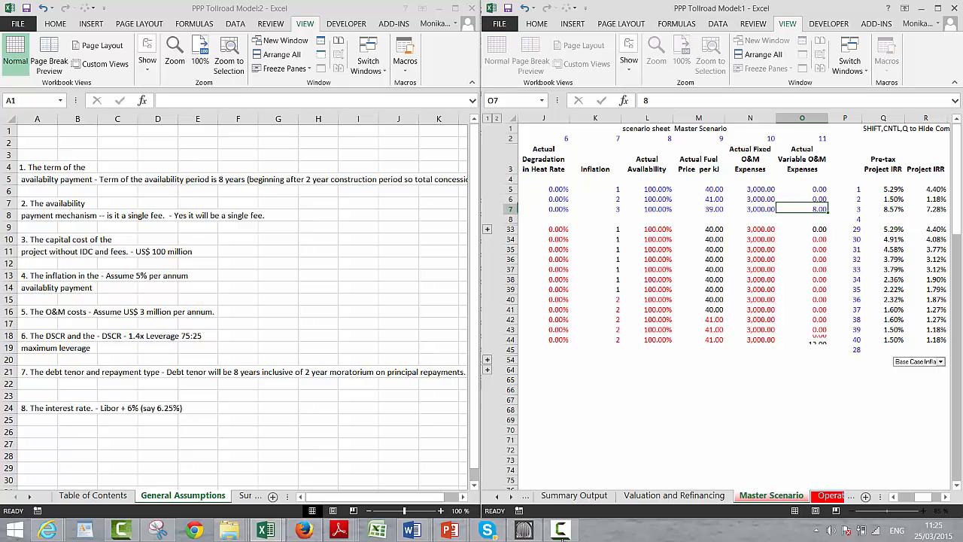
pyautogui.press('Return')
pyautogui.write('0')
pyautogui.press('Return')
# Review the scenario columns in the Master Scenario sheet, from the NPV results back to the construction period, operating period and construction cost
pyautogui.press('Right')
pyautogui.press('Right')
pyautogui.press('Right')
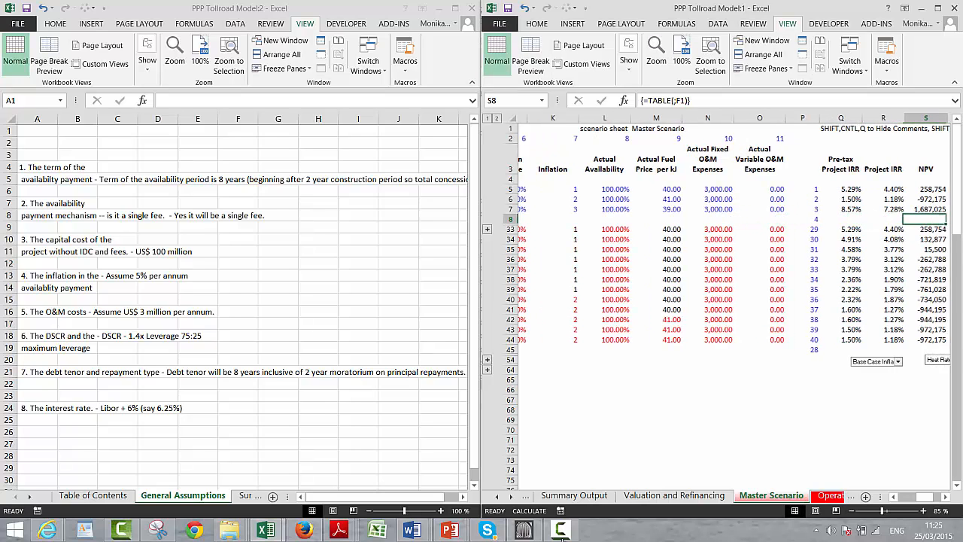
pyautogui.press('Left')
pyautogui.press('Left')
pyautogui.press('Left')
pyautogui.press('Left')
pyautogui.press('Left')
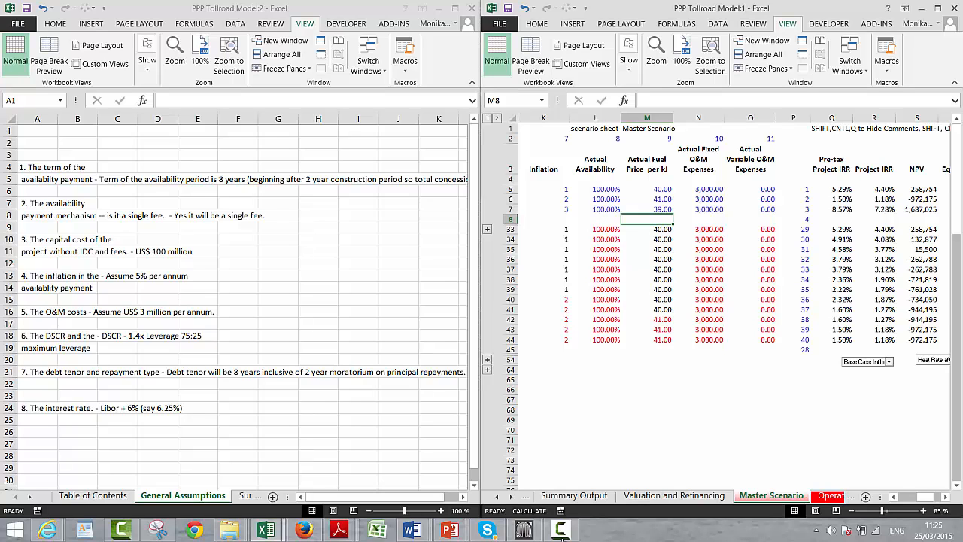
pyautogui.press('Left')
pyautogui.press('Left')
pyautogui.press('Left')
pyautogui.press('Left')
pyautogui.press('Left')
pyautogui.press('Left')
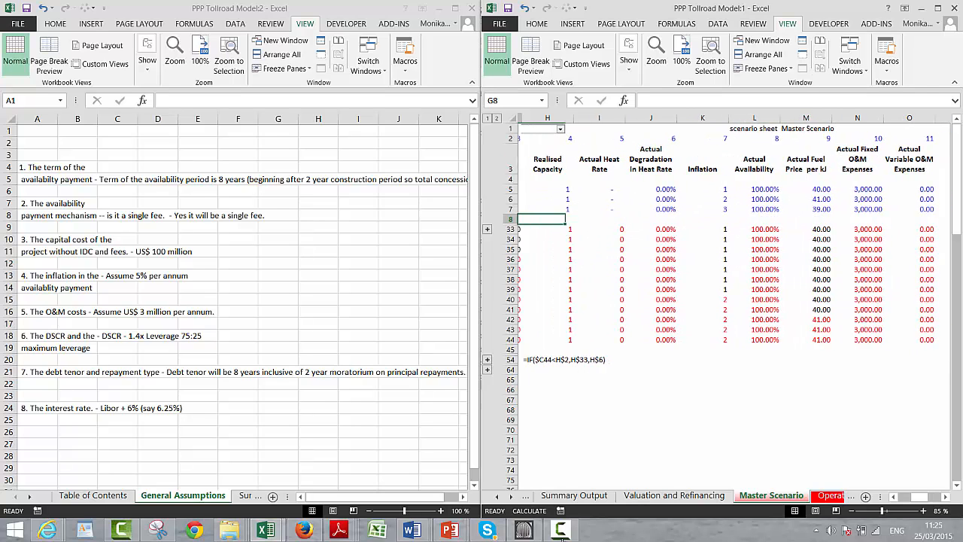
pyautogui.press('Left')
pyautogui.press('Left')
pyautogui.press('Left')
pyautogui.press('Left')
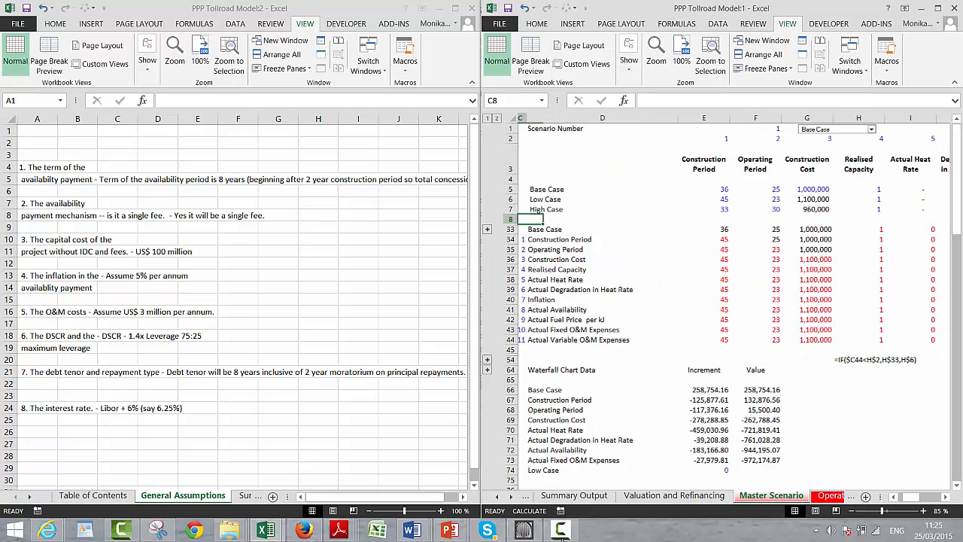
pyautogui.press('Left')
pyautogui.press('Right')
pyautogui.press('Right')
pyautogui.press('Right')
pyautogui.press('Right')
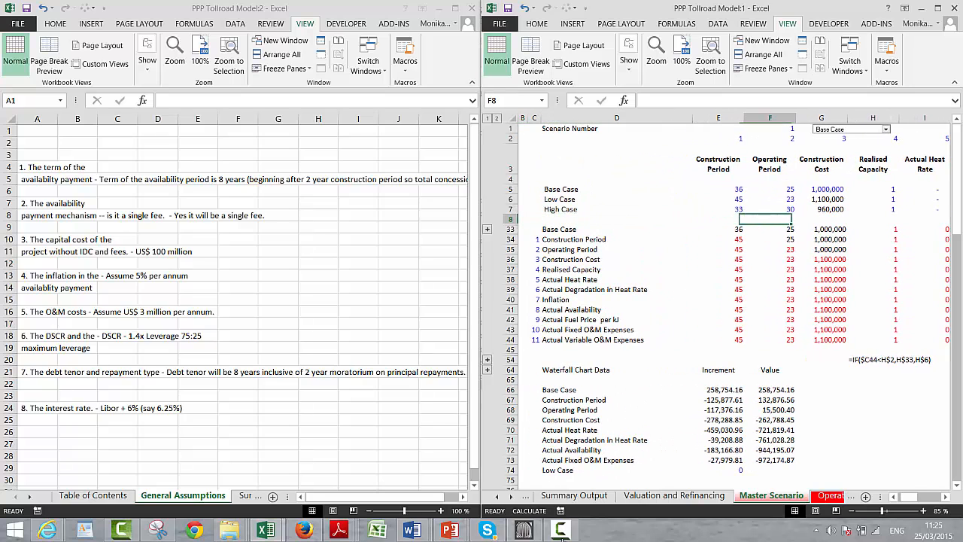
pyautogui.press('Left')
pyautogui.press('Left')
pyautogui.press('Right')
pyautogui.press('Right')
pyautogui.press('Right')
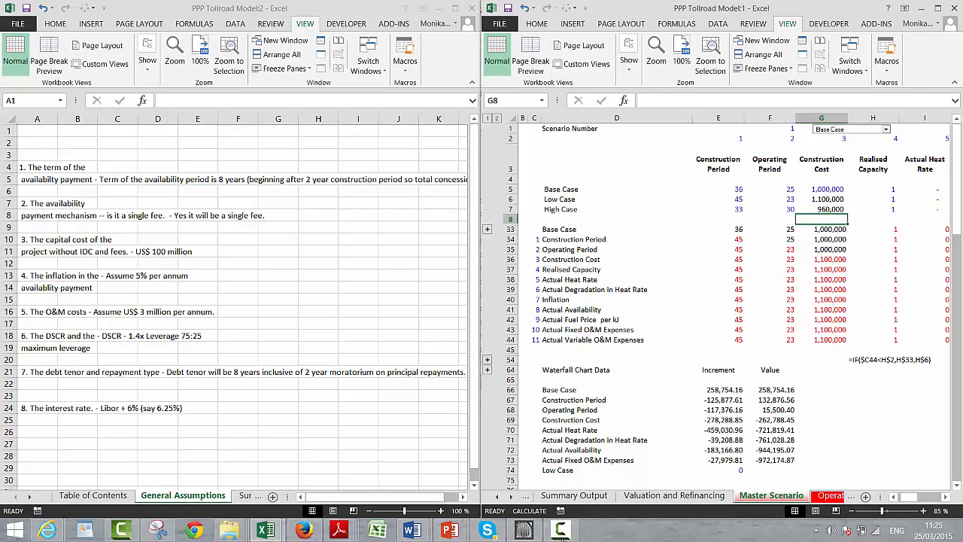
# Examine the timing assumptions in the Operating Assumptions sheet, including the months of construction and years of operation
pyautogui.hotkey('ctrl', 'pagedown')
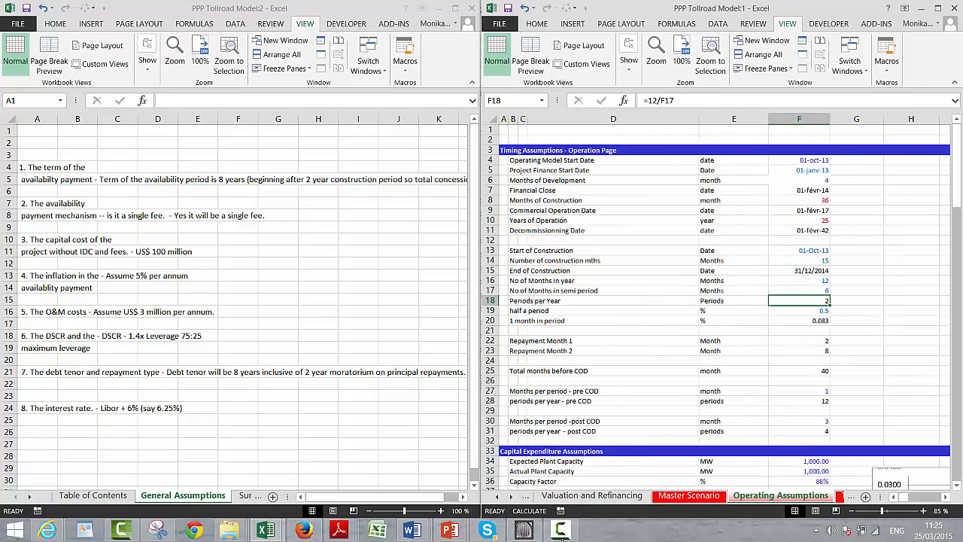
pyautogui.press('Up')
pyautogui.press('Up')
pyautogui.press('Up')
pyautogui.press('Up')
pyautogui.press('Up')
pyautogui.press('Up')
pyautogui.press('Up')
pyautogui.press('Up')
pyautogui.press('Up')
pyautogui.press('Up')
pyautogui.press('Up')
pyautogui.press('Up')
pyautogui.press('Up')
pyautogui.press('Up')
pyautogui.press('Up')
pyautogui.press('Up')
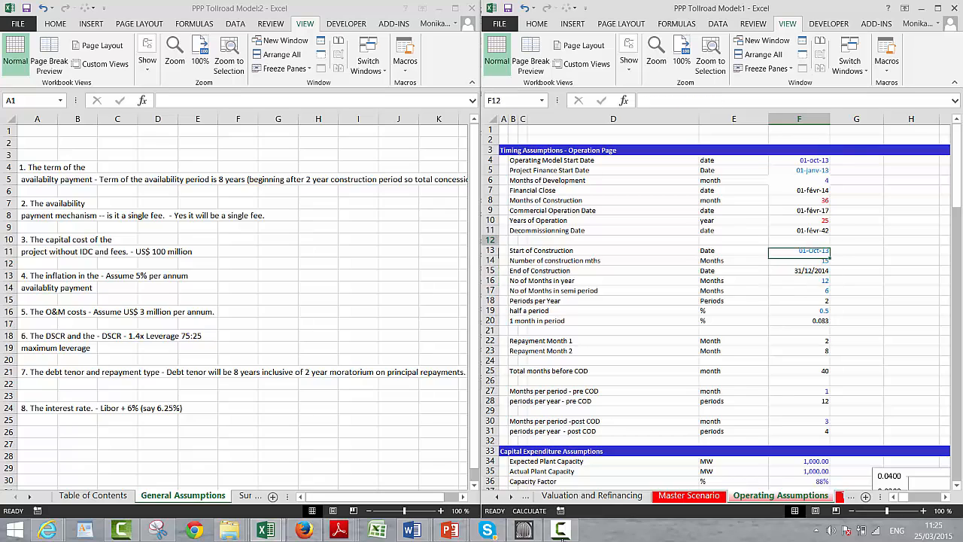
pyautogui.press('Down')
pyautogui.press('Down')
pyautogui.press('Down')
pyautogui.press('Down')
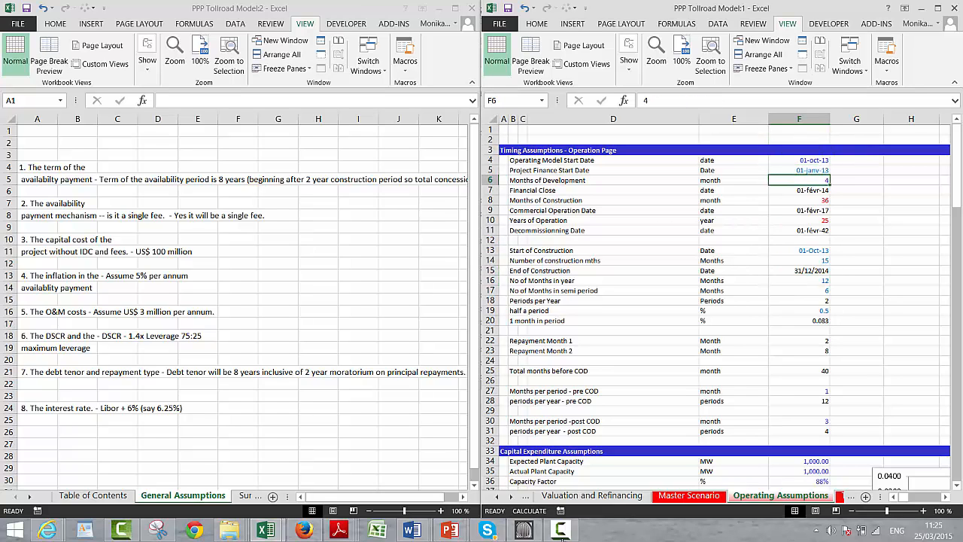
pyautogui.press('Down')
pyautogui.press('Down')
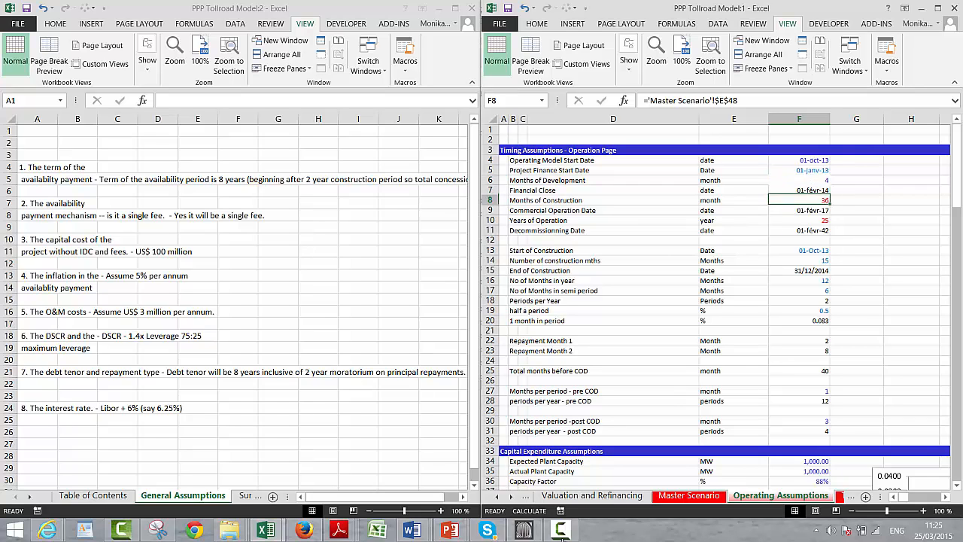
pyautogui.press('Left')
pyautogui.press('Left')
pyautogui.press('Right')
pyautogui.press('Right')
pyautogui.press('Down')
pyautogui.press('Down')
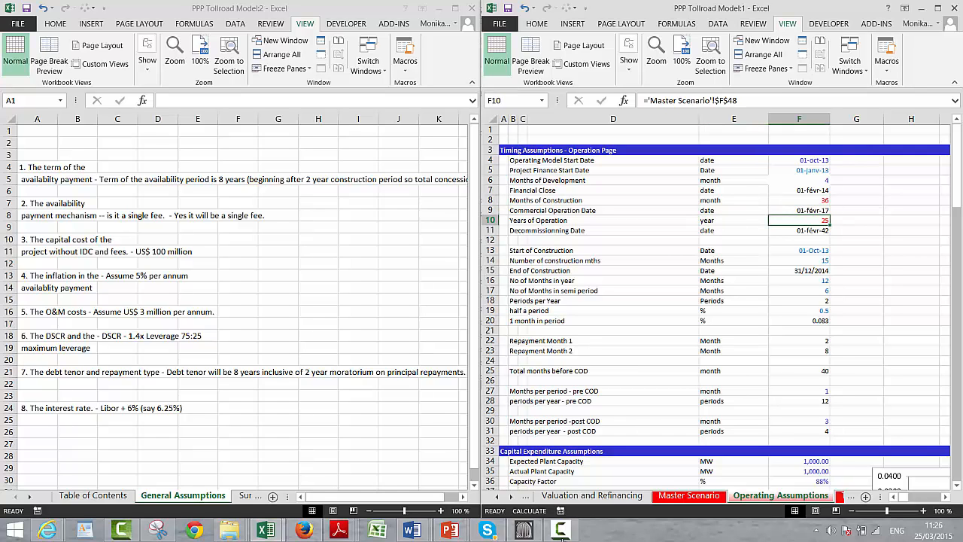
pyautogui.press('Left')
pyautogui.press('Left')
pyautogui.press('Left')
pyautogui.press('Left')
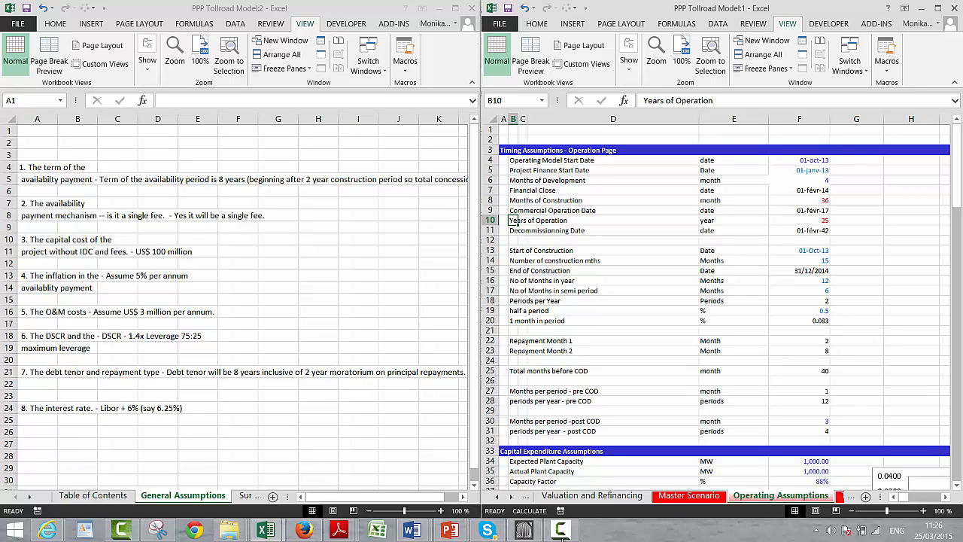
pyautogui.write('Total Co')
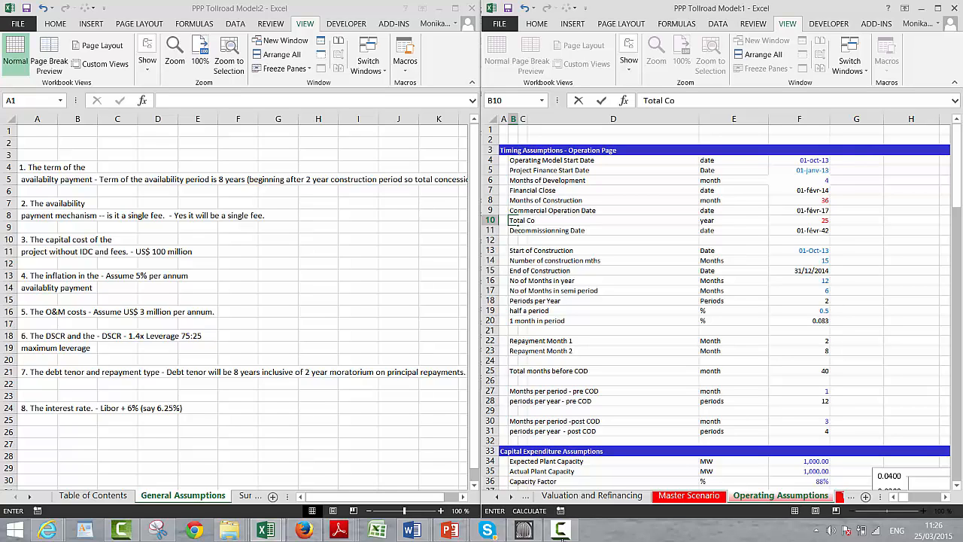
pyautogui.write('ncession Period')
pyautogui.press('Escape')
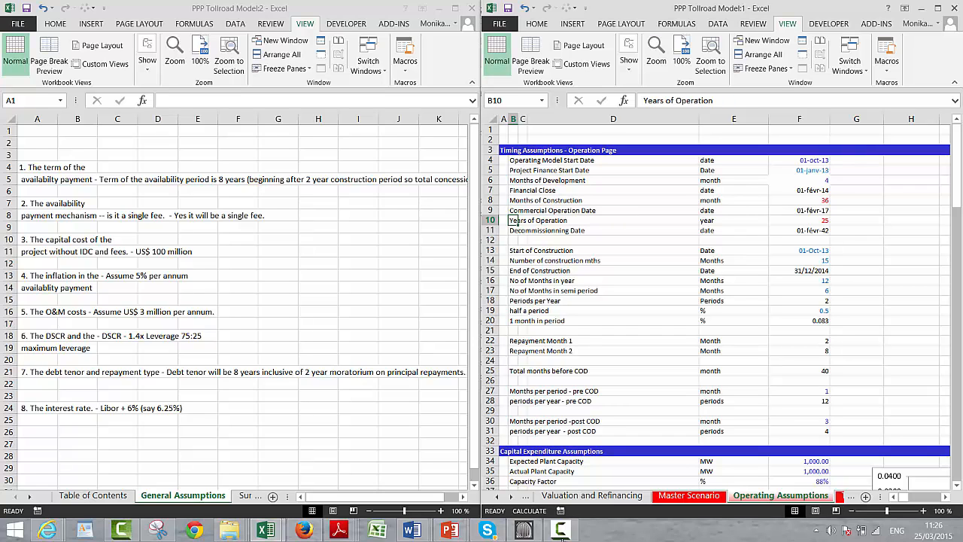
# Insert a row above Years of Operation in the timing assumptions and label it "Total Concession Period"
pyautogui.hotkey('shift', 'space')
pyautogui.hotkey('ctrl', 'shift', '+')
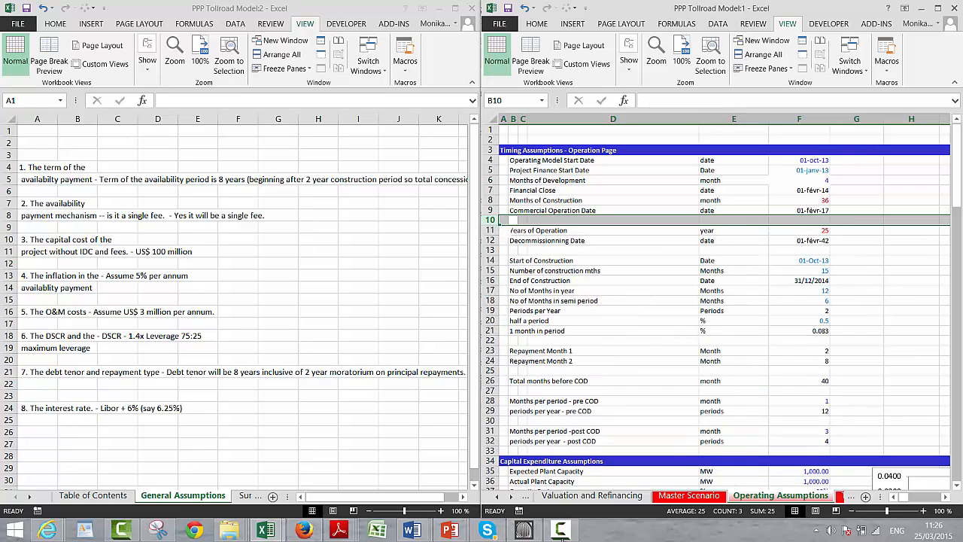
pyautogui.write('total')
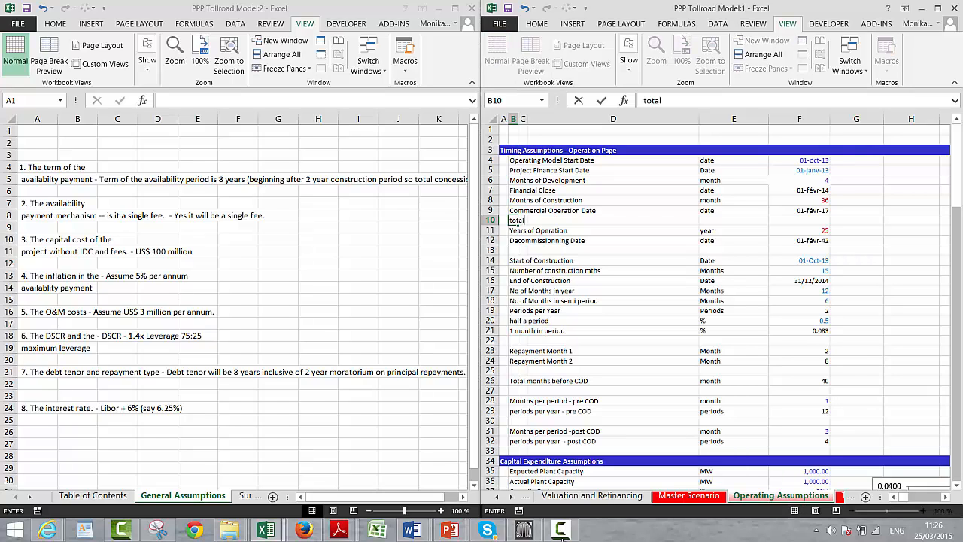
pyautogui.press('BackSpace')
pyautogui.press('BackSpace')
pyautogui.press('BackSpace')
pyautogui.write('Total Concession Pe')
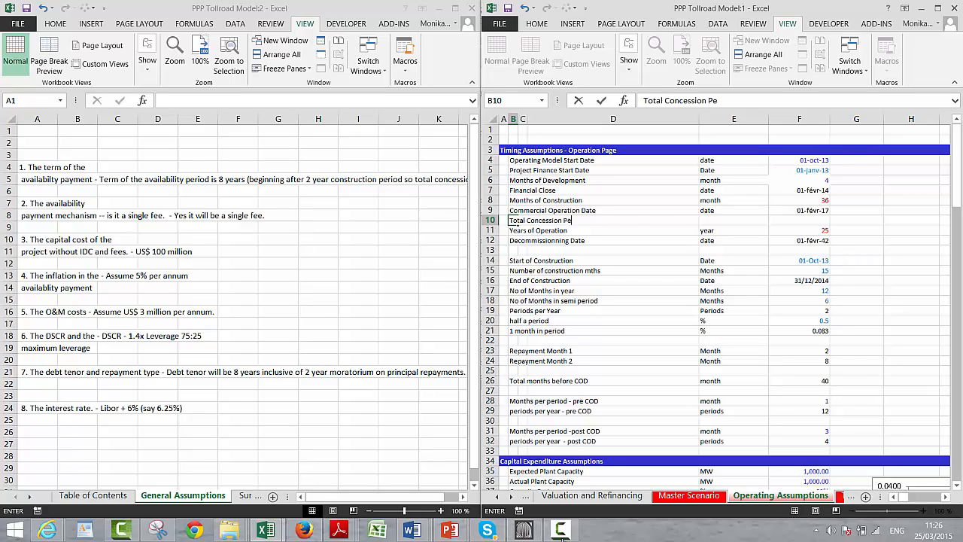
pyautogui.write('riod')
pyautogui.press('Return')
pyautogui.click(517, 220)
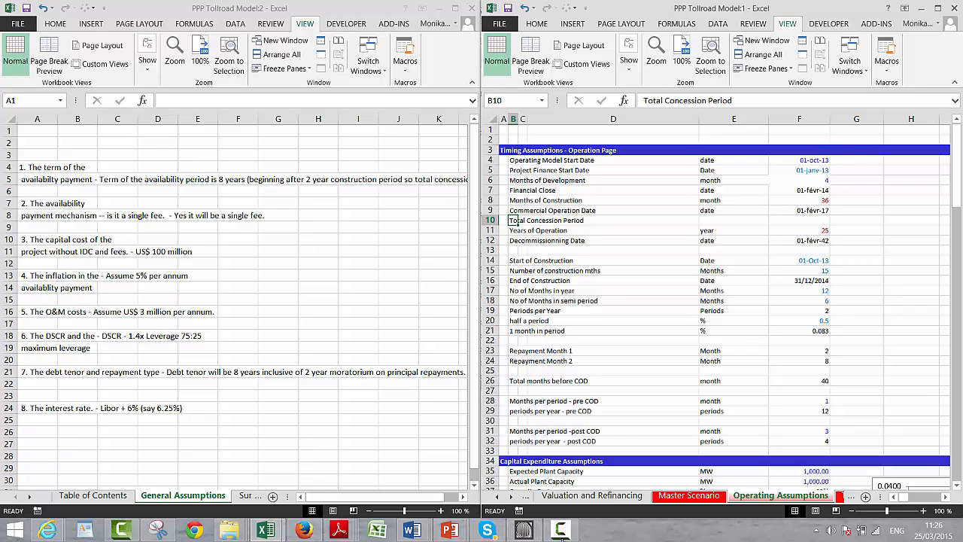
# Read the full note on the availability payment term in the General Assumptions sheet of the other workbook window
pyautogui.click(358, 203)
pyautogui.click(359, 203)
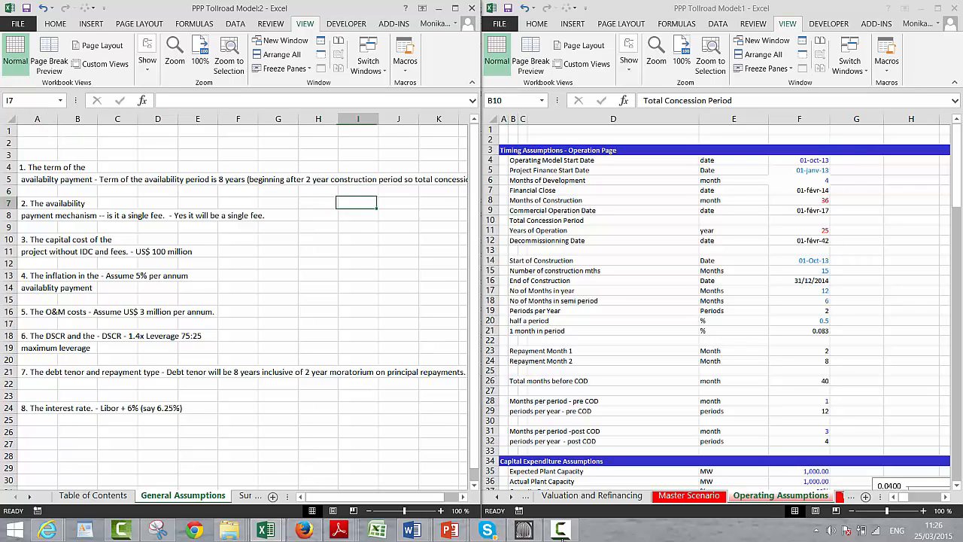
pyautogui.press('Right')
pyautogui.press('Right')
pyautogui.press('Right')
pyautogui.press('Right')
pyautogui.press('Right')
pyautogui.press('Right')
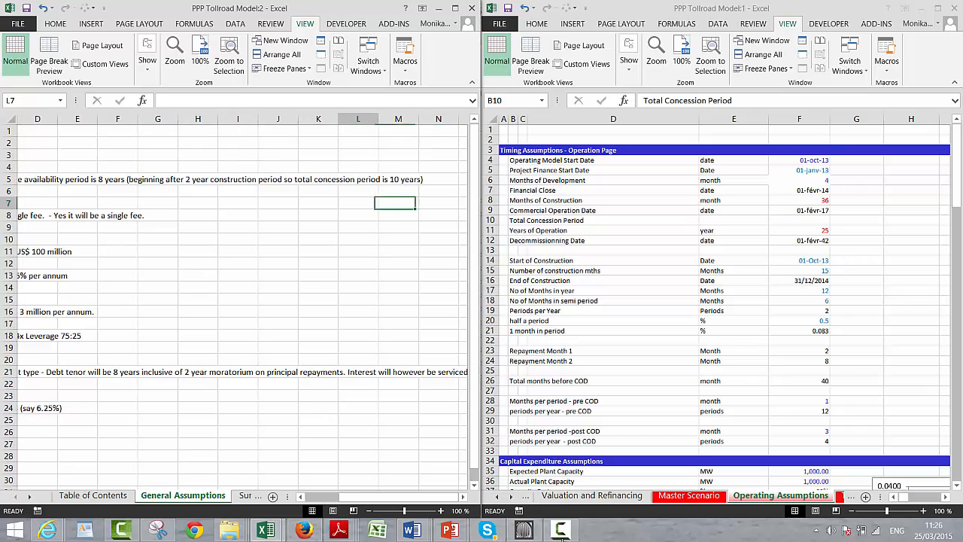
pyautogui.press('Home')
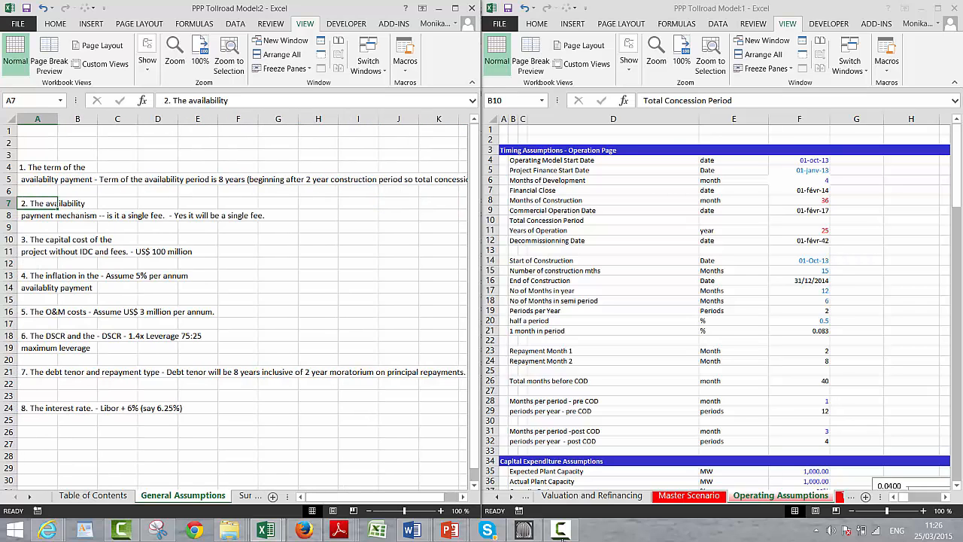
# Return to the Operating Assumptions window and enter "Years" as the unit of the Total Concession Period row
pyautogui.hotkey('ctrl', 'F6')
pyautogui.press('Right')
pyautogui.press('Right')
pyautogui.press('Right')
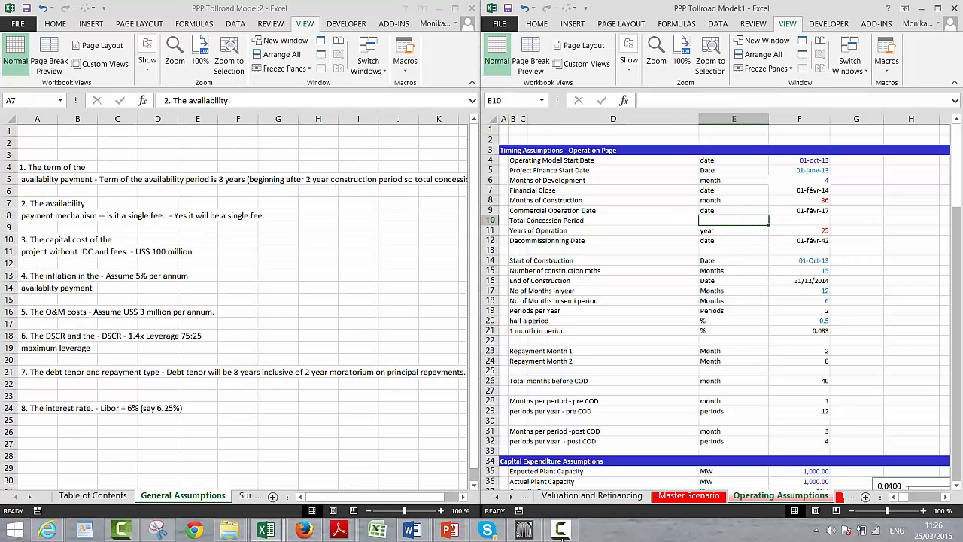
pyautogui.write('Years')
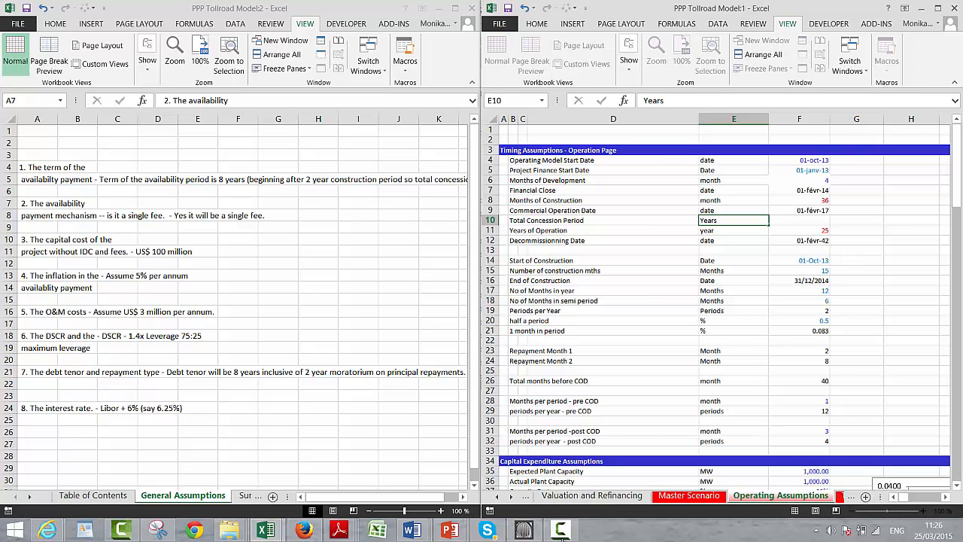
pyautogui.press('Return')
# Set the Total Concession Period to 10 and apply the General number format to the value
pyautogui.press('Up')
pyautogui.press('Right')
pyautogui.press('Right')
pyautogui.press('Left')
pyautogui.write('10')
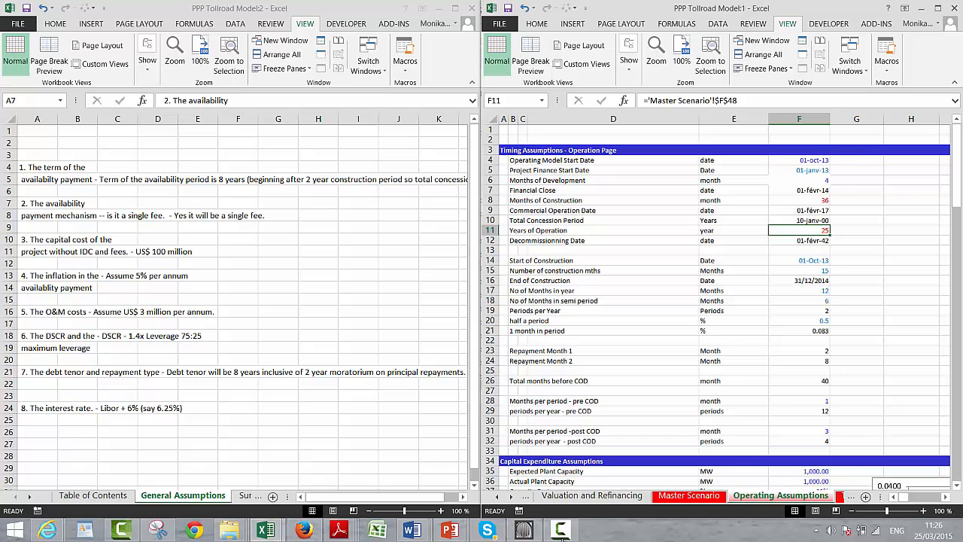
pyautogui.press('Up')
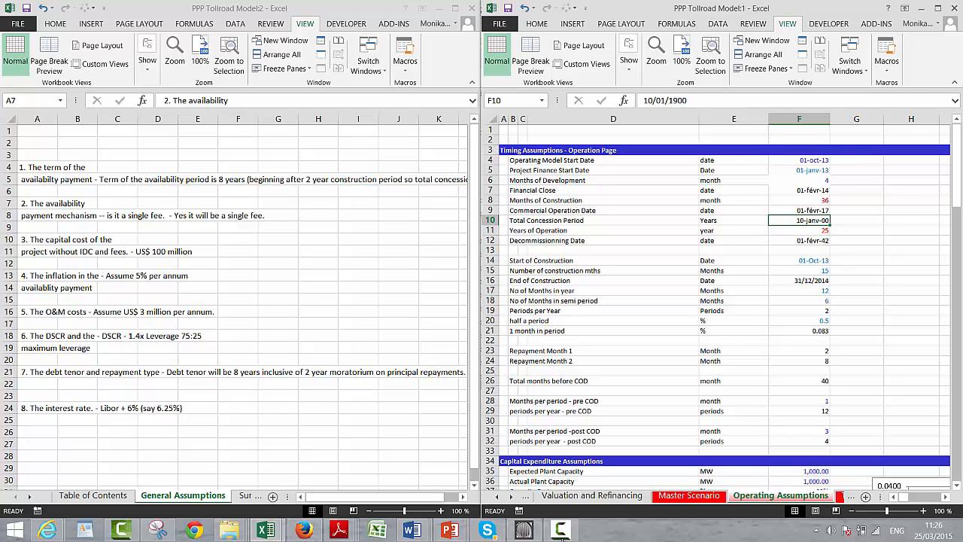
pyautogui.hotkey('ctrl', 'shift', '~')
# Rename the Operating Period column heading in the Master Scenario sheet as "Concession Period"
pyautogui.hotkey('ctrl', 'pageup')
pyautogui.press('Up')
pyautogui.press('Up')
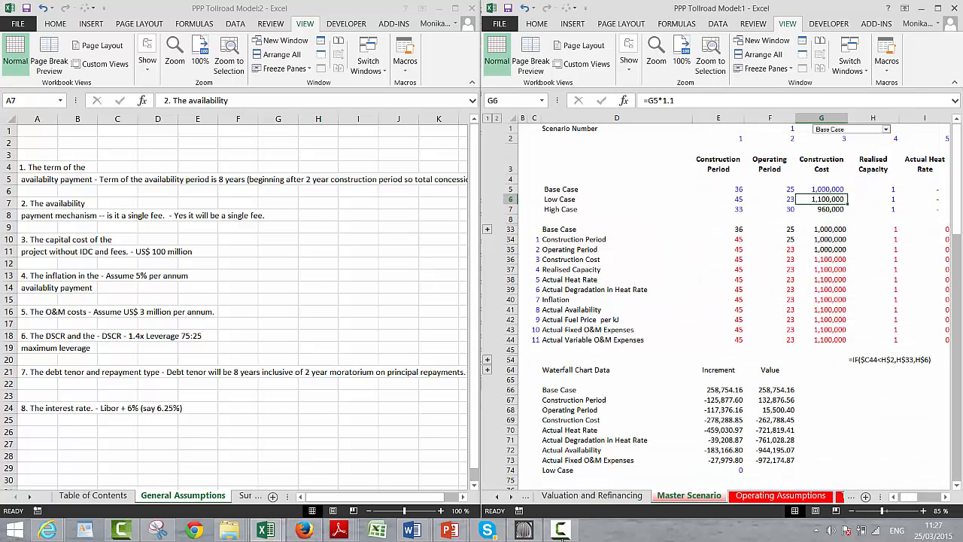
pyautogui.press('Left')
pyautogui.press('Left')
pyautogui.press('Up')
pyautogui.press('Up')
pyautogui.press('Up')
pyautogui.press('Right')
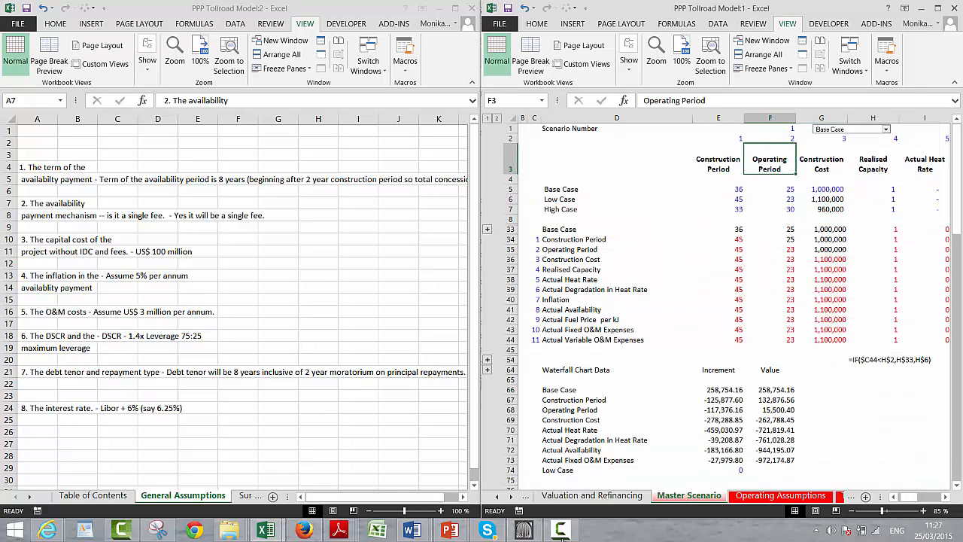
pyautogui.write('Concession')
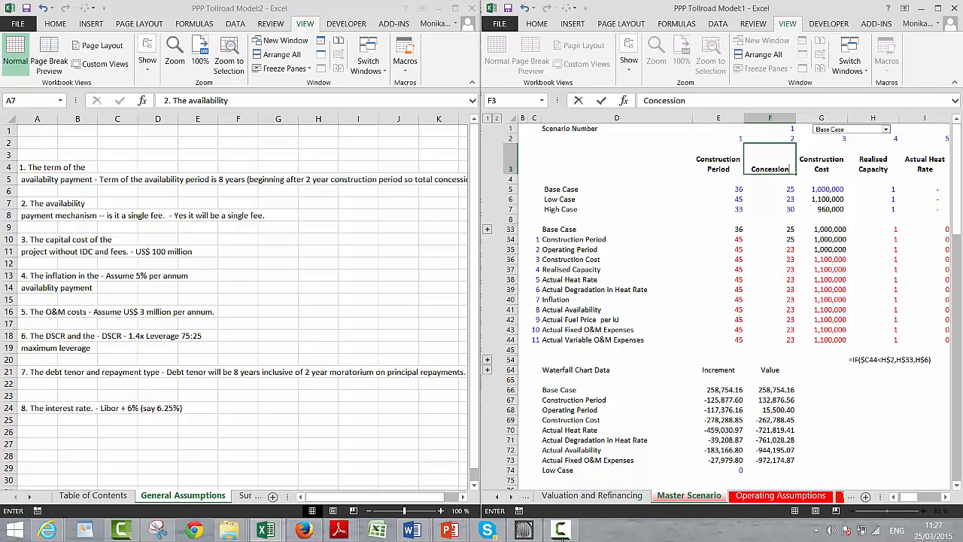
pyautogui.write(' Period')
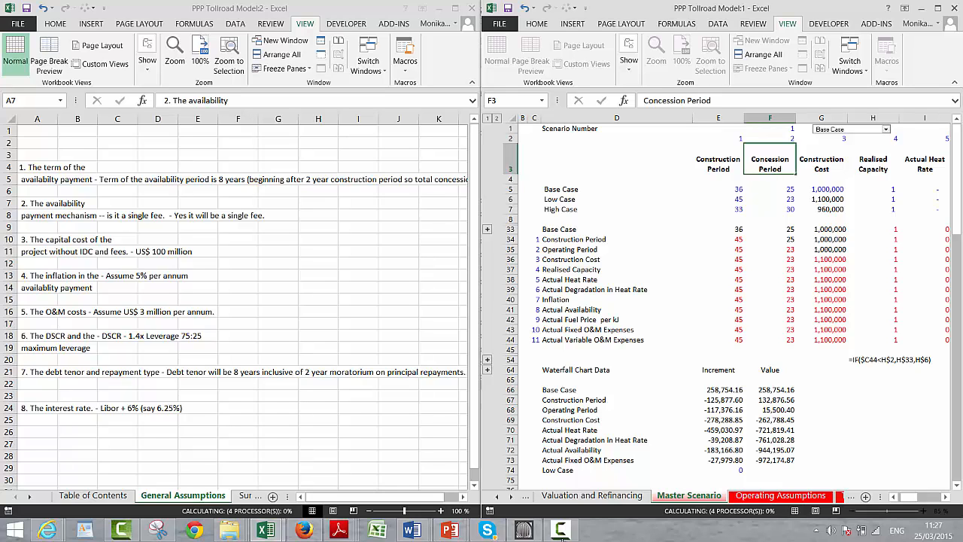
pyautogui.press('Return')
# Set the concession period to 10 for the Base, Low and High Cases
pyautogui.press('Down')
pyautogui.write('10')
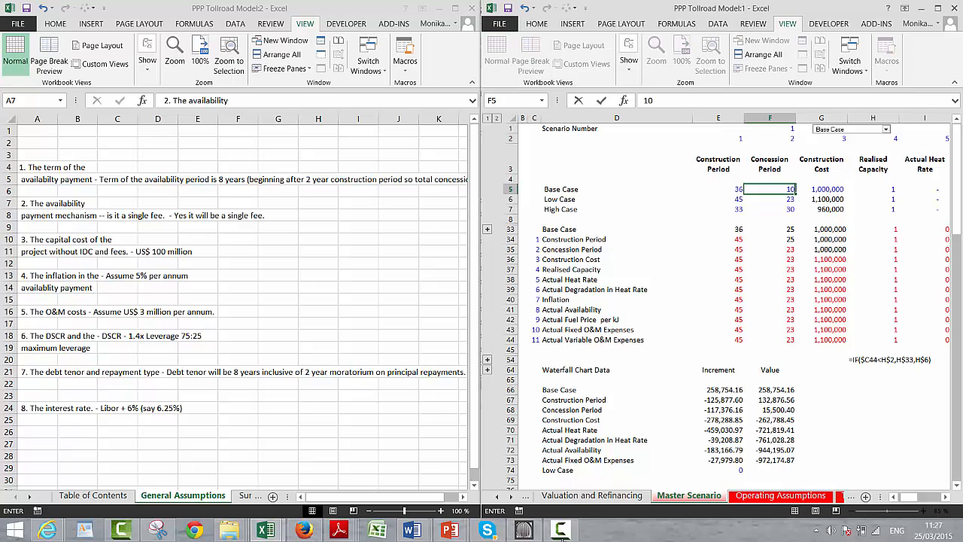
pyautogui.press('Return')
pyautogui.write('10')
pyautogui.press('Return')
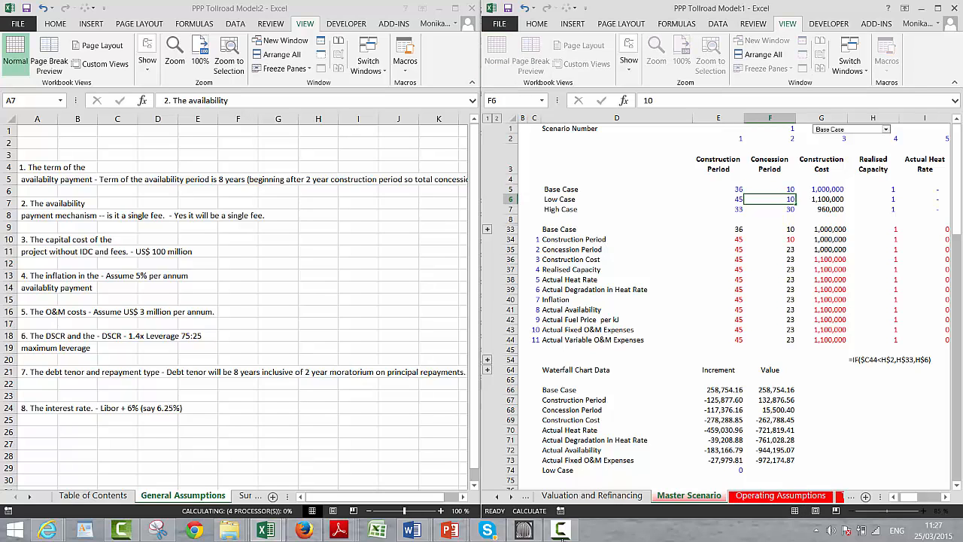
pyautogui.write('10')
pyautogui.press('Return')
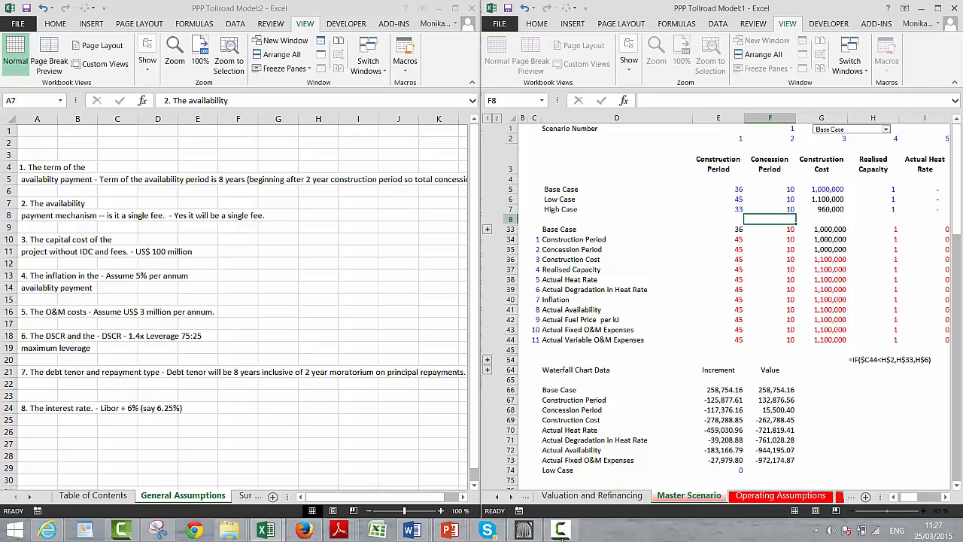
pyautogui.hotkey('ctrl', 'pagedown')
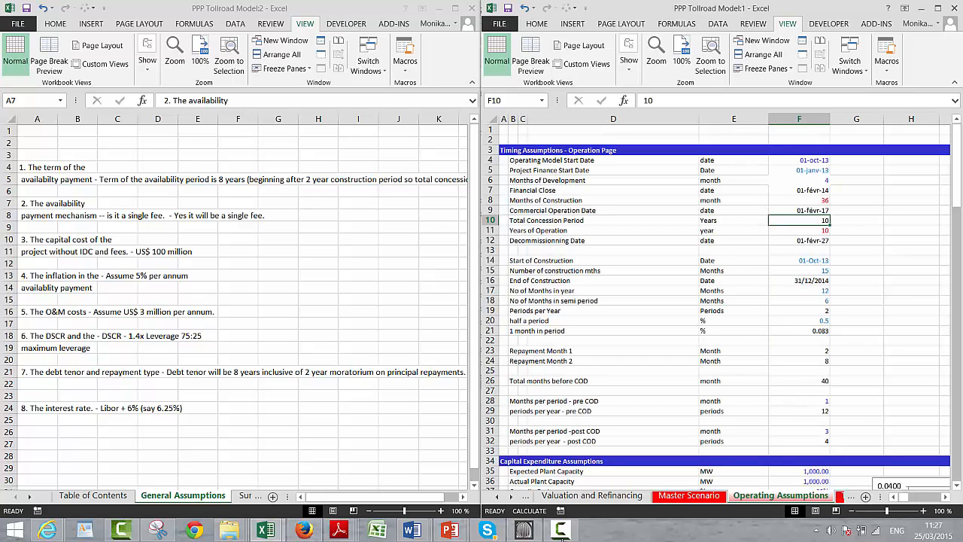
pyautogui.press('Left')
pyautogui.press('Down')
pyautogui.press('Left')
pyautogui.press('Left')
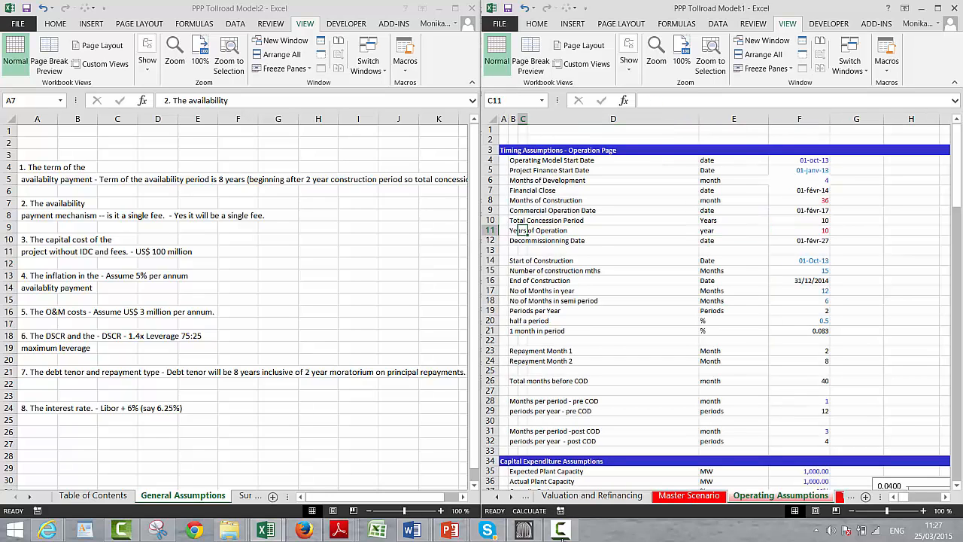
# In the Master Scenario sheet, set the construction period to 24 for the Base Case, 30 for the Low Case and 22 for the High Case
pyautogui.hotkey('ctrl', 'pageup')
pyautogui.press('Up')
pyautogui.press('Up')
pyautogui.press('Up')
pyautogui.press('Left')
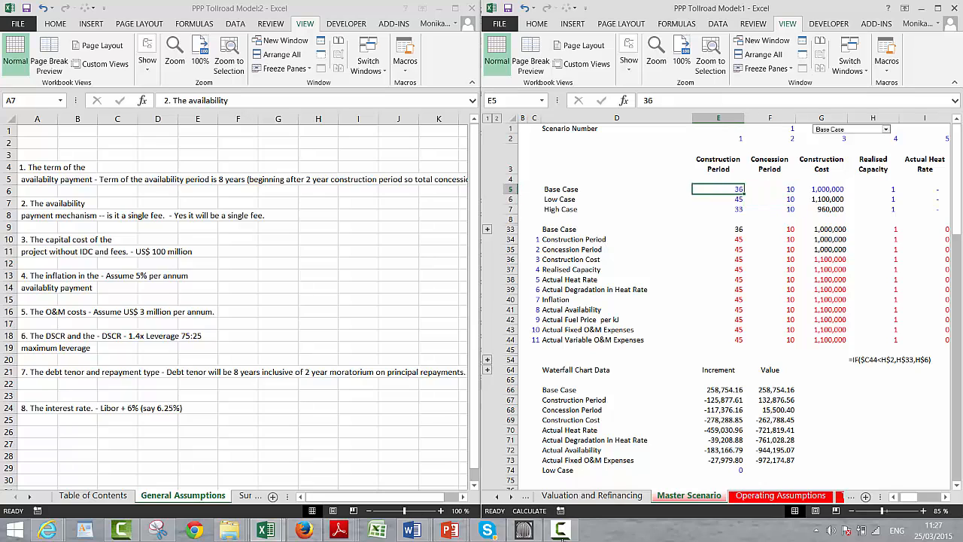
pyautogui.write('24')
pyautogui.press('Return')
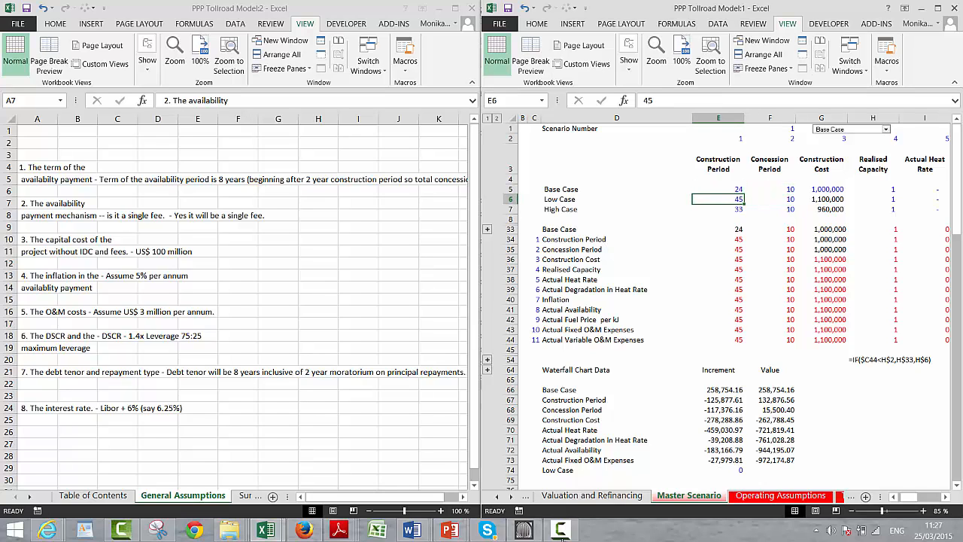
pyautogui.write('30')
pyautogui.press('Return')
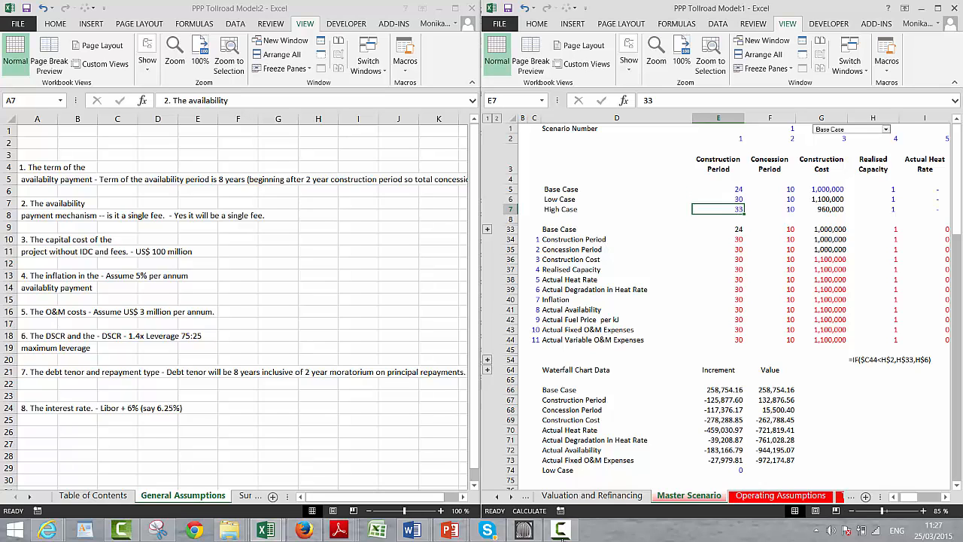
pyautogui.write('22')
pyautogui.hotkey('ctrl', 'Return')
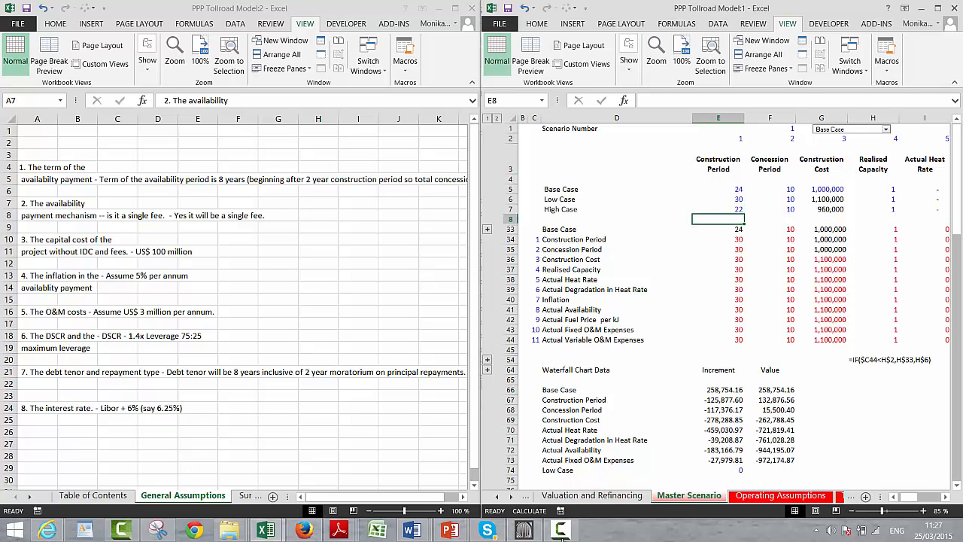
# Insert a blank row above the Years of Operation row in the Operating Assumptions sheet
pyautogui.press('Right')
pyautogui.press('Right')
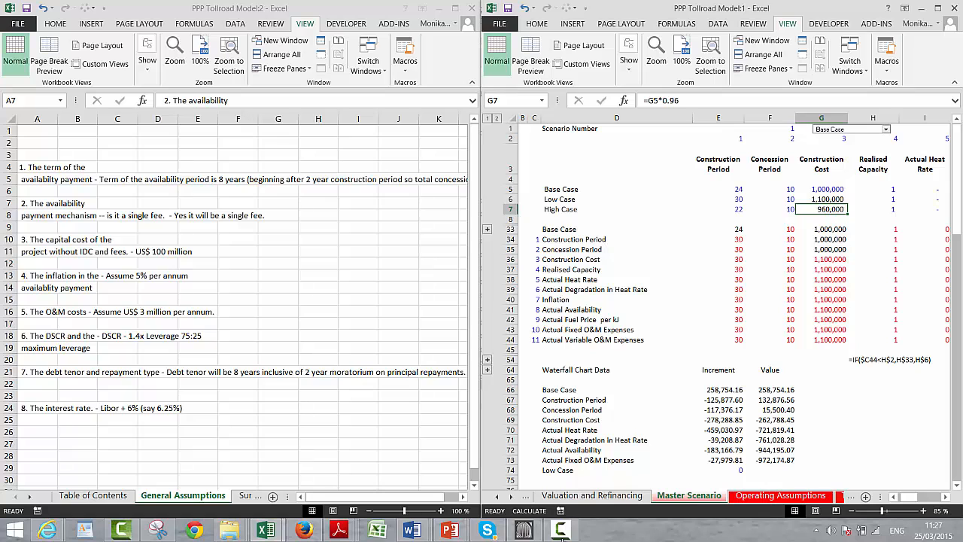
pyautogui.hotkey('ctrl', 'pagedown')
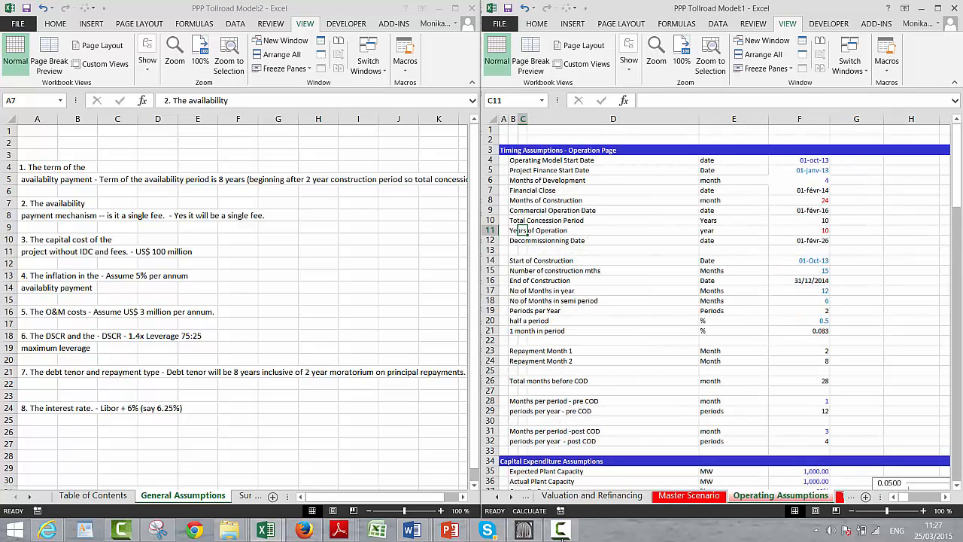
pyautogui.press('Left')
pyautogui.press('Right')
pyautogui.press('Right')
pyautogui.press('Right')
pyautogui.press('Right')
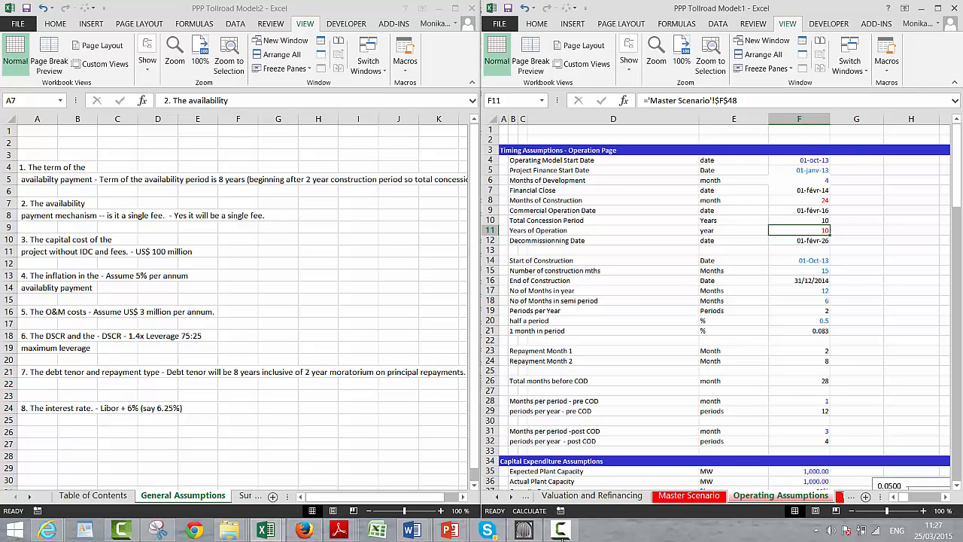
pyautogui.hotkey('shift', 'space')
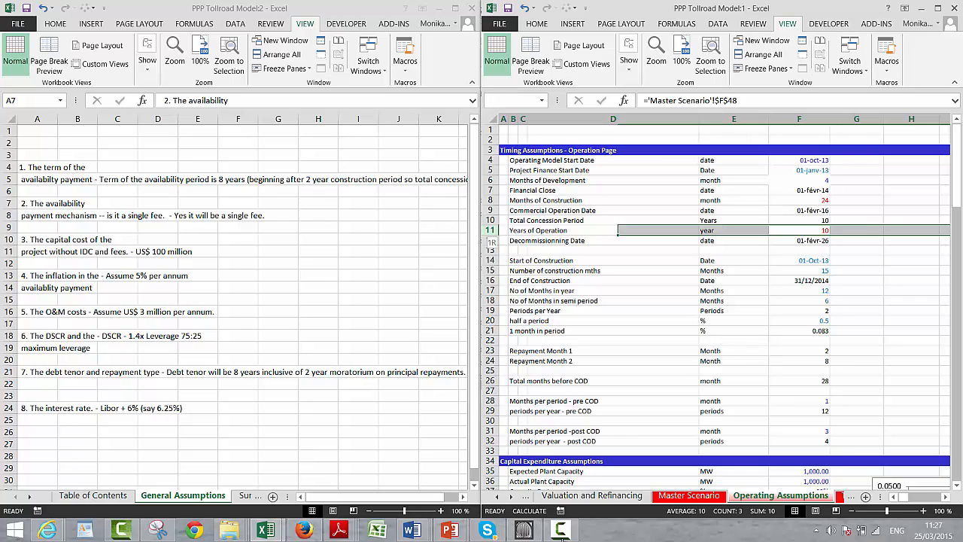
pyautogui.hotkey('ctrl', '+')
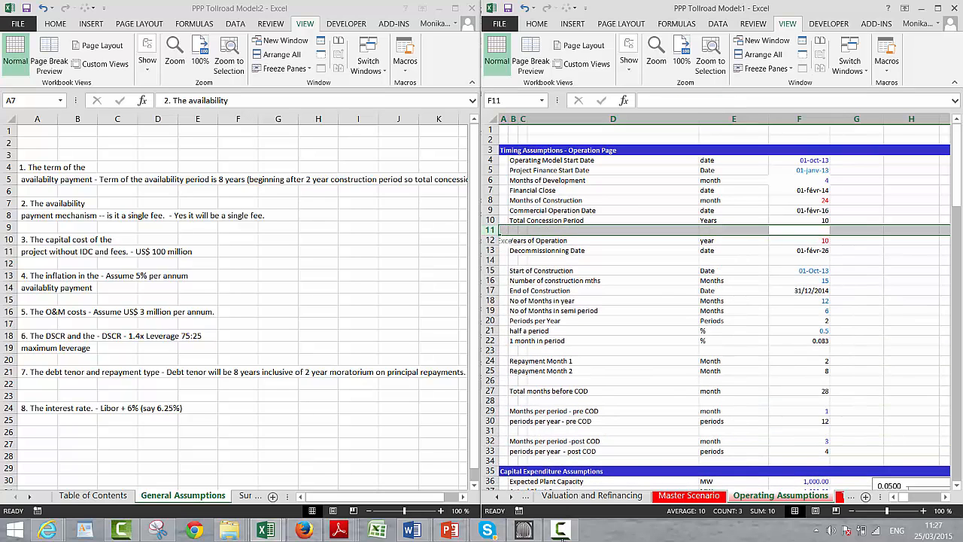
# Label the blank row below Total Concession Period "End of Cocession" in column B
pyautogui.press('Home')
pyautogui.press('Left')
pyautogui.press('Down')
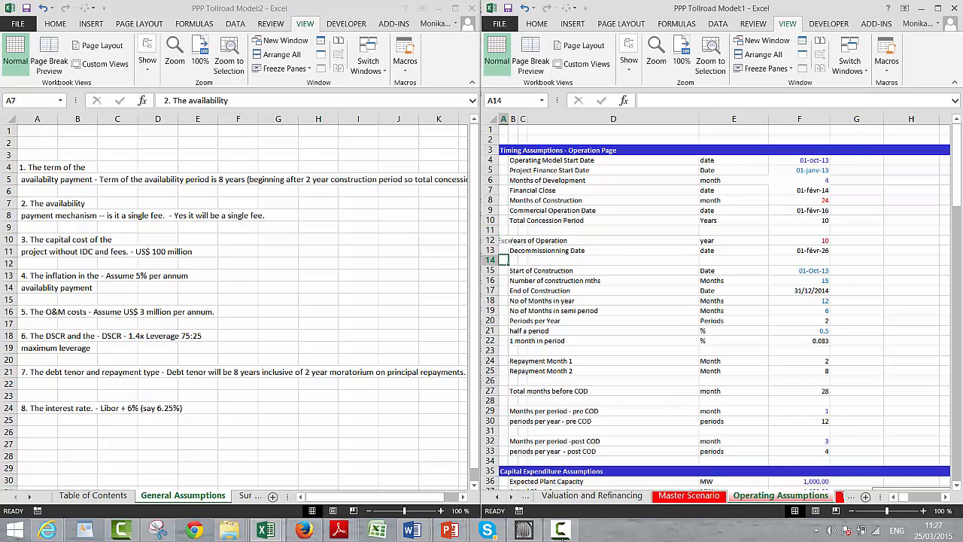
pyautogui.press('Right')
pyautogui.press('Up')
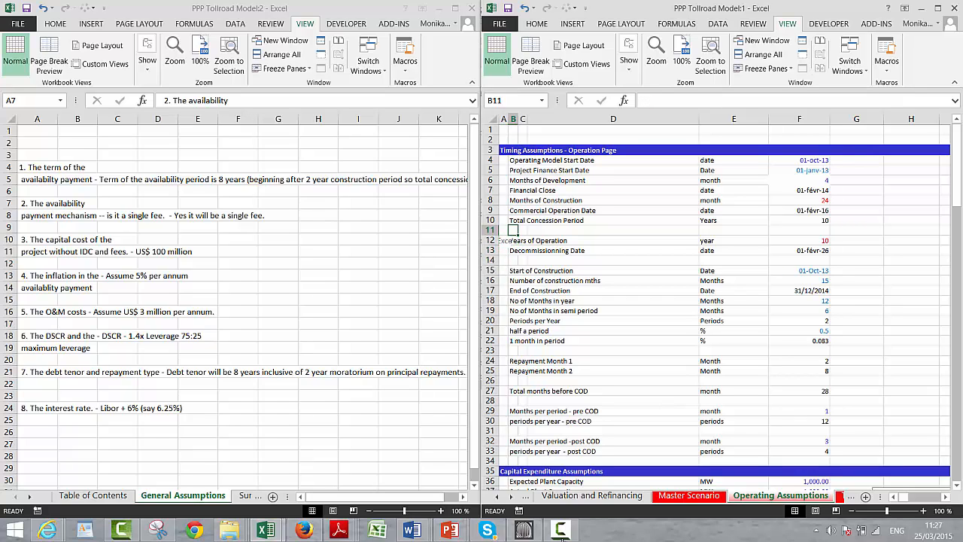
pyautogui.write('End of')
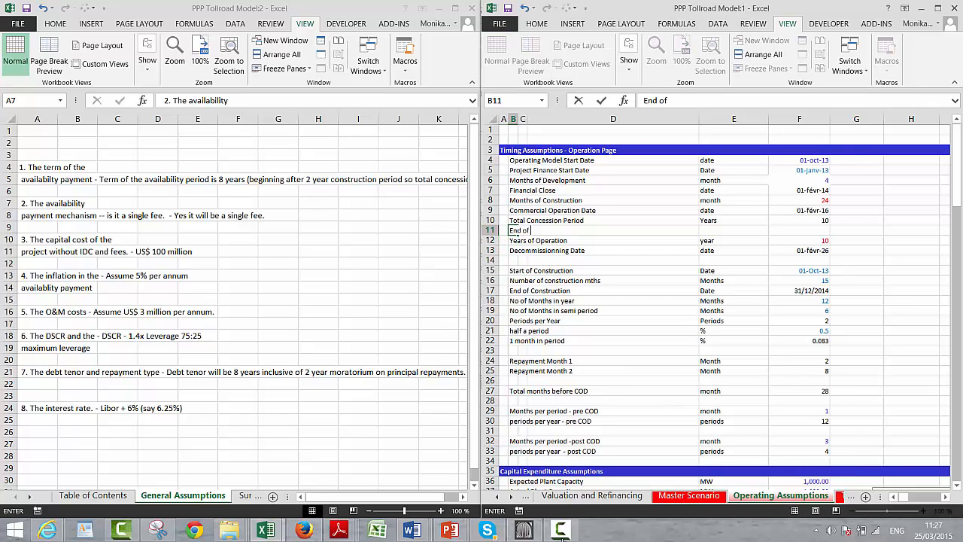
pyautogui.write(' Cocession')
pyautogui.press('Return')
# Calculate the end of concession date in F11 from Financial Close and the concession years with =EDATE(F7;F10*12)
pyautogui.press('Up')
pyautogui.press('Right')
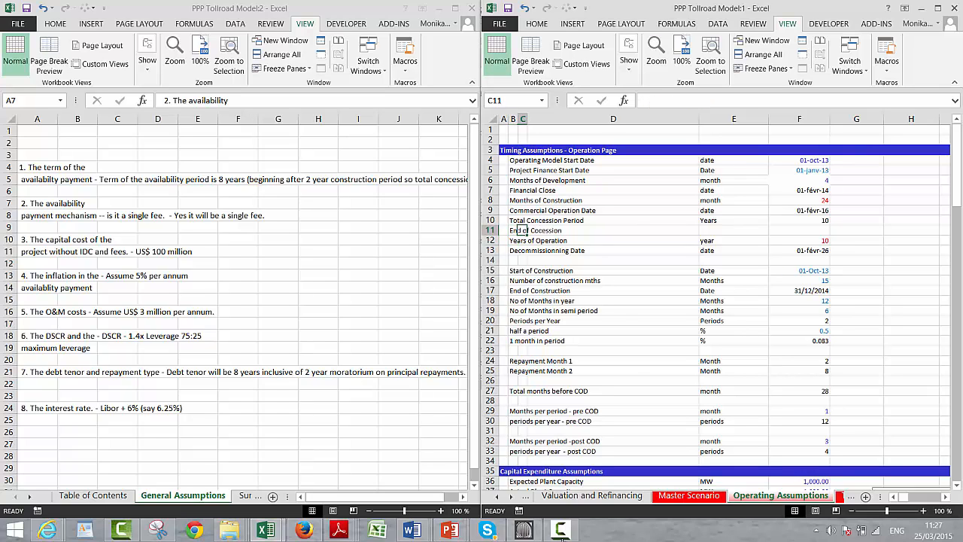
pyautogui.press('Right')
pyautogui.press('Right')
pyautogui.press('Right')
pyautogui.write('=e')
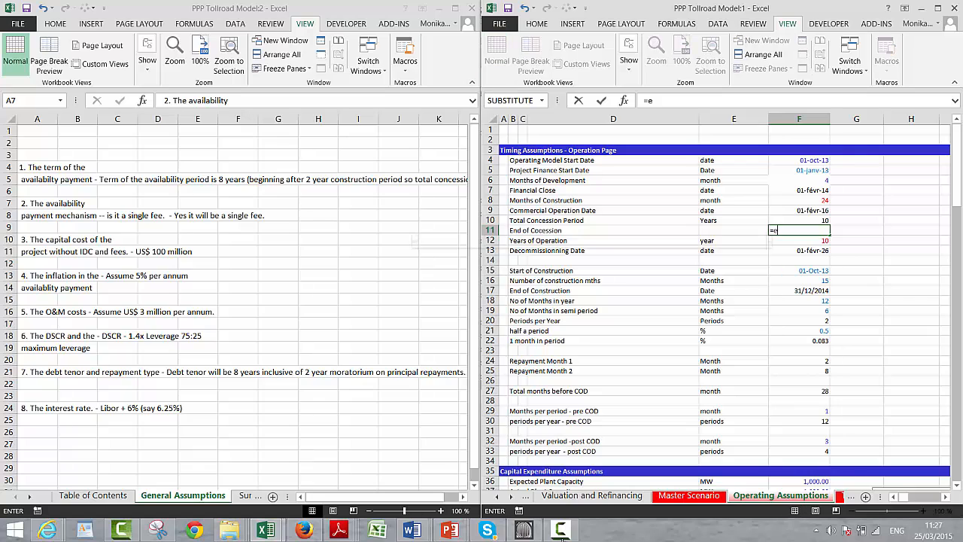
pyautogui.write('date(')
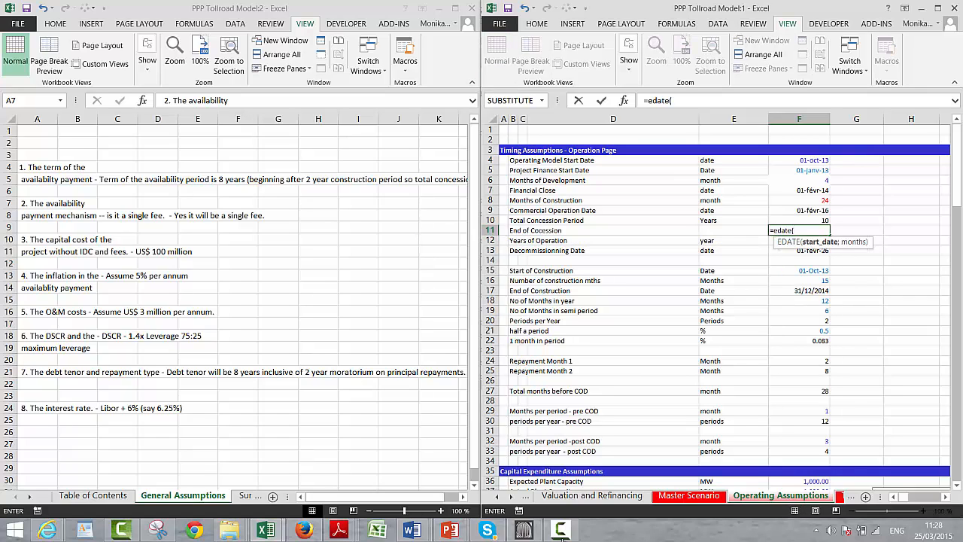
pyautogui.press('Up')
pyautogui.press('Up')
pyautogui.press('Up')
pyautogui.press('Up')
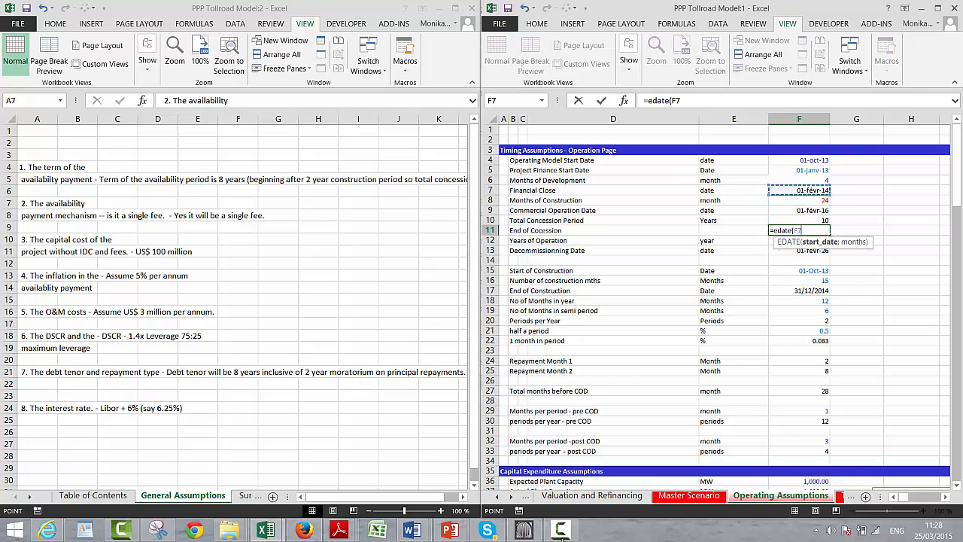
pyautogui.write(';')
pyautogui.press('Up')
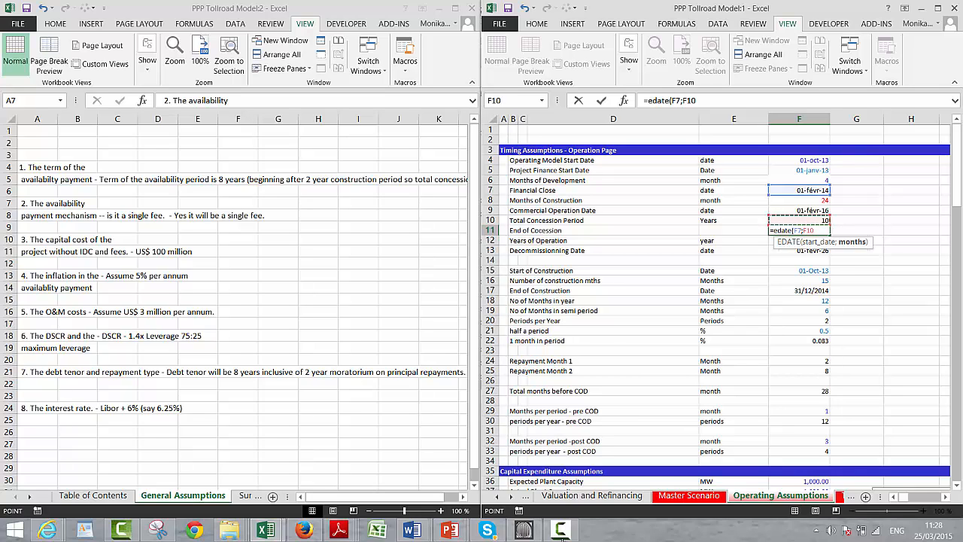
pyautogui.write('*12')
pyautogui.press('Return')
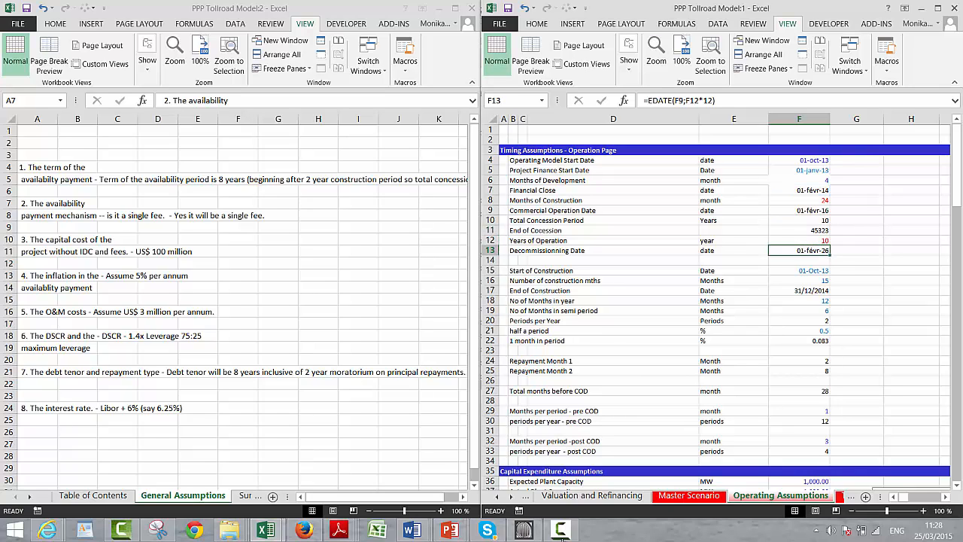
# Apply the date format to the end of concession value and enter "Date" as the row's unit
pyautogui.press('Up')
pyautogui.hotkey('ctrl', 'shift', '3')
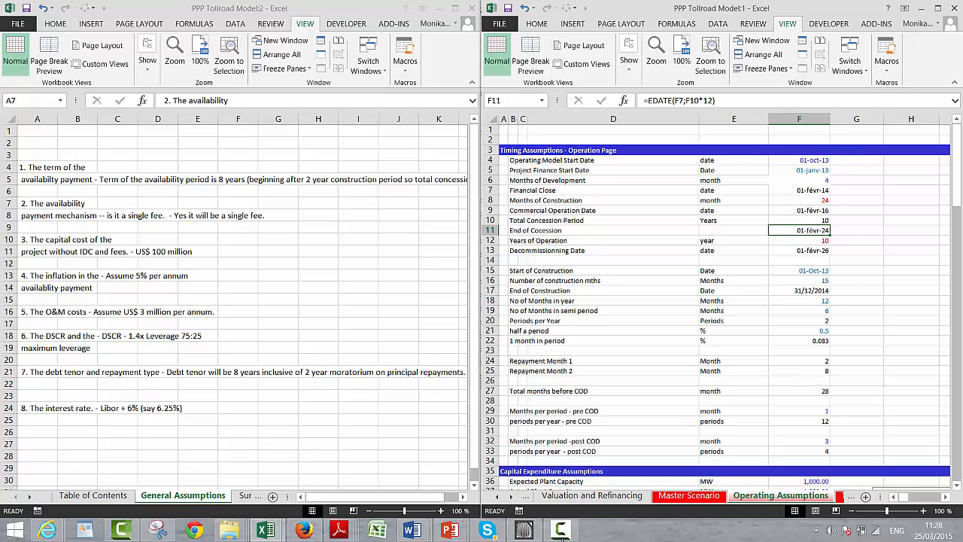
pyautogui.press('Left')
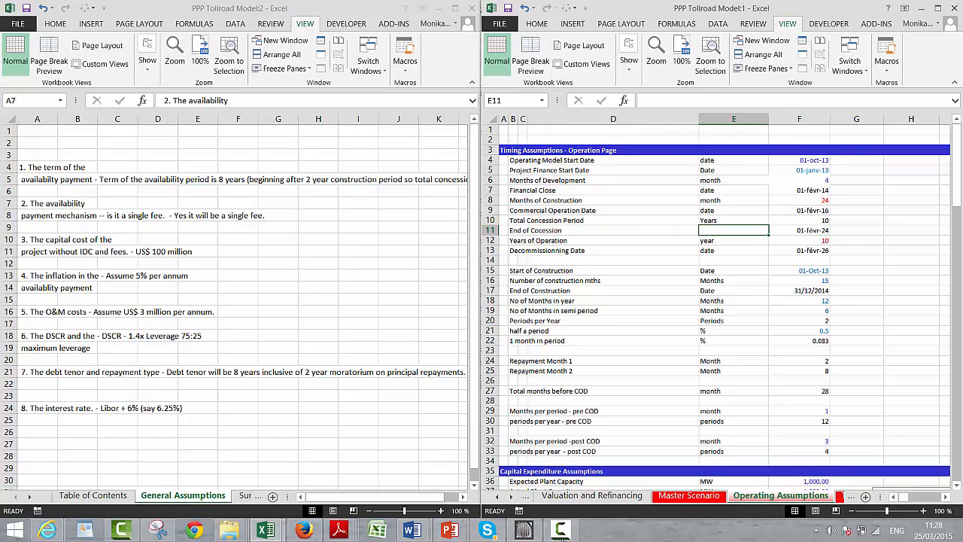
pyautogui.write('Date')
pyautogui.press('Return')
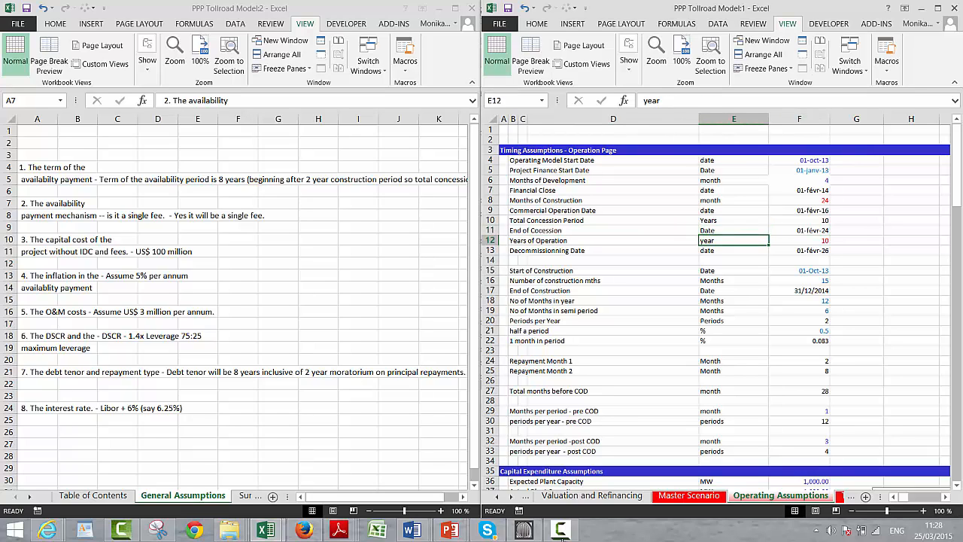
# Insert another blank row beneath the Decommissionning Date row in the timing assumptions
pyautogui.press('Left')
pyautogui.press('Left')
pyautogui.press('Right')
pyautogui.press('Right')
pyautogui.press('Right')
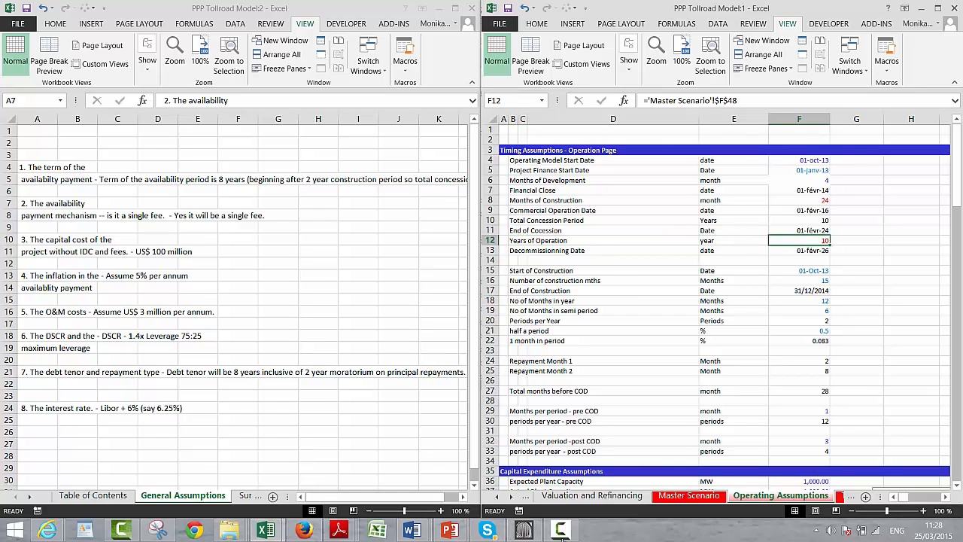
pyautogui.press('Down')
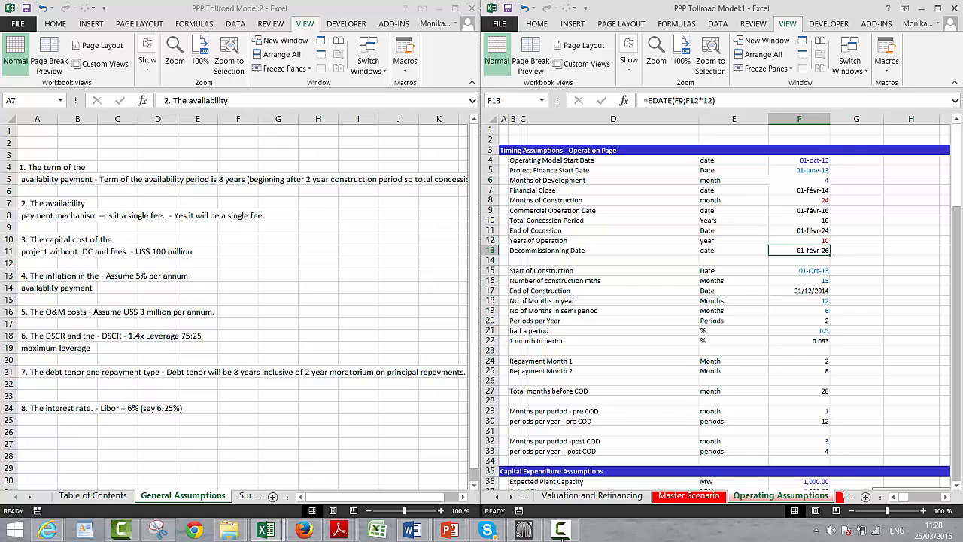
pyautogui.press('Up')
pyautogui.press('Left')
pyautogui.press('Left')
pyautogui.press('Left')
pyautogui.press('Left')
pyautogui.press('Down')
pyautogui.press('Down')
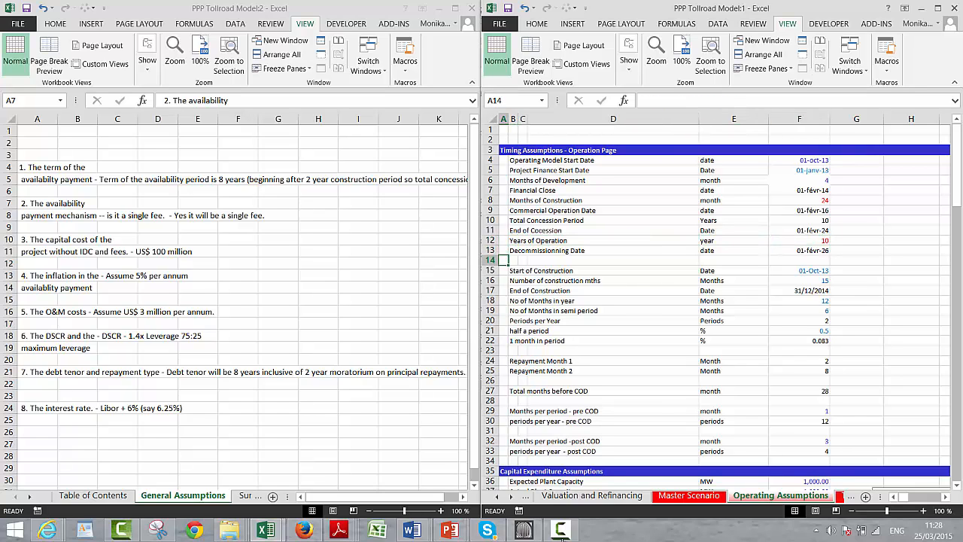
pyautogui.hotkey('shift', 'space')
pyautogui.hotkey('ctrl', 'shift', '+')
# Move the Years of Operation row directly below the Decommissionning Date row and delete the row it leaves empty
pyautogui.press('Up')
pyautogui.press('Up')
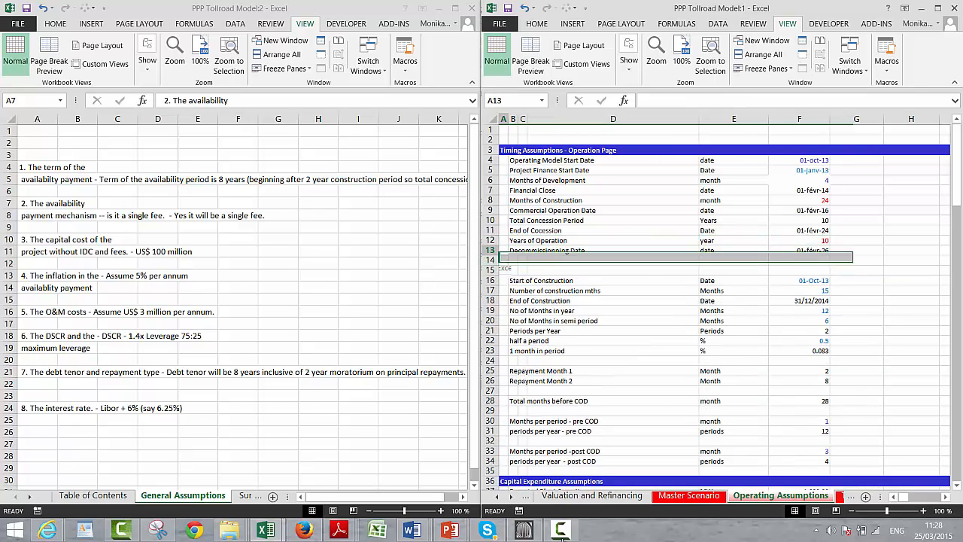
pyautogui.hotkey('shift', 'space')
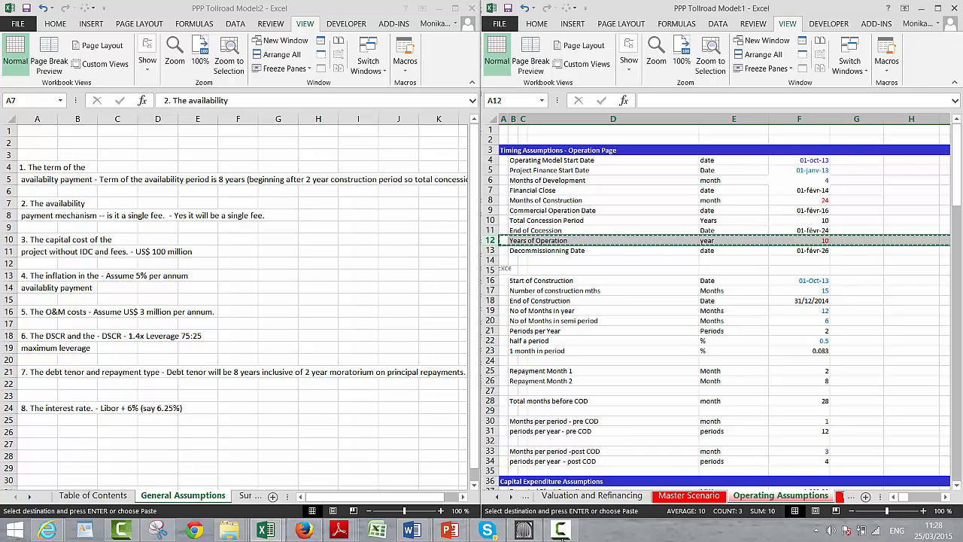
pyautogui.press('Down')
pyautogui.press('Down')
pyautogui.hotkey('shift', 'space')
pyautogui.hotkey('ctrl', 'v')
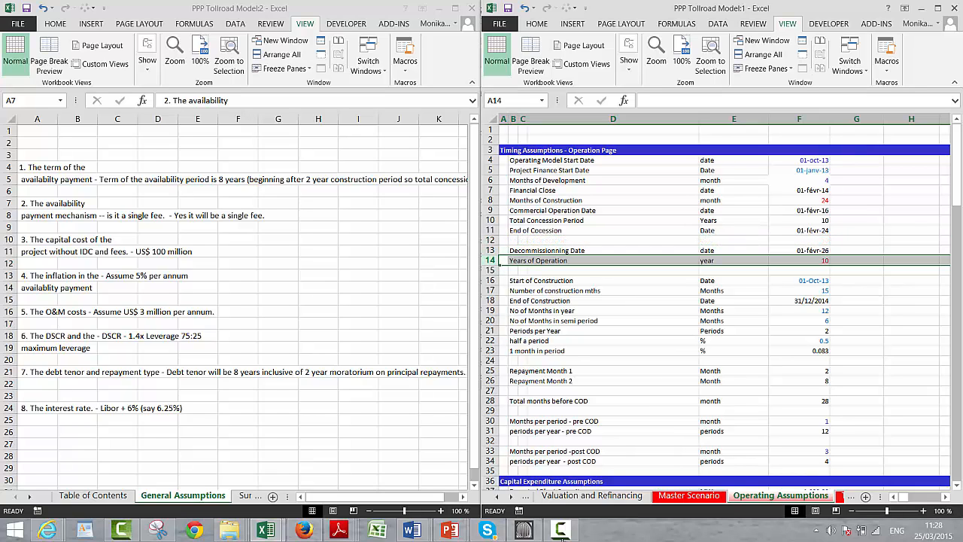
pyautogui.press('Up')
pyautogui.press('Up')
pyautogui.hotkey('shift', 'space')
pyautogui.hotkey('ctrl', '-')
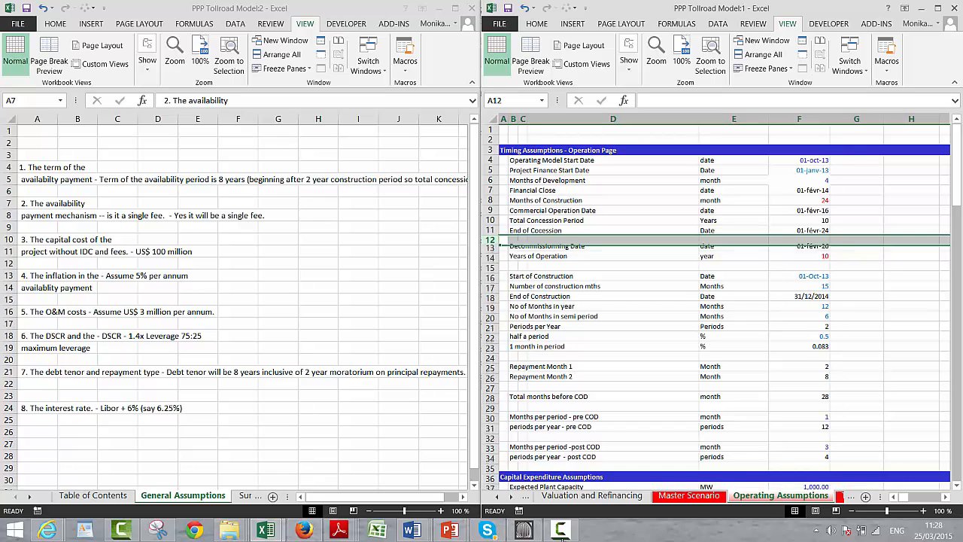
# Link the Decommissionning Date value in F12 to the end of concession date in F11
pyautogui.press('Down')
pyautogui.press('Up')
pyautogui.press('Right')
pyautogui.press('Right')
pyautogui.press('Right')
pyautogui.press('Right')
pyautogui.press('Right')
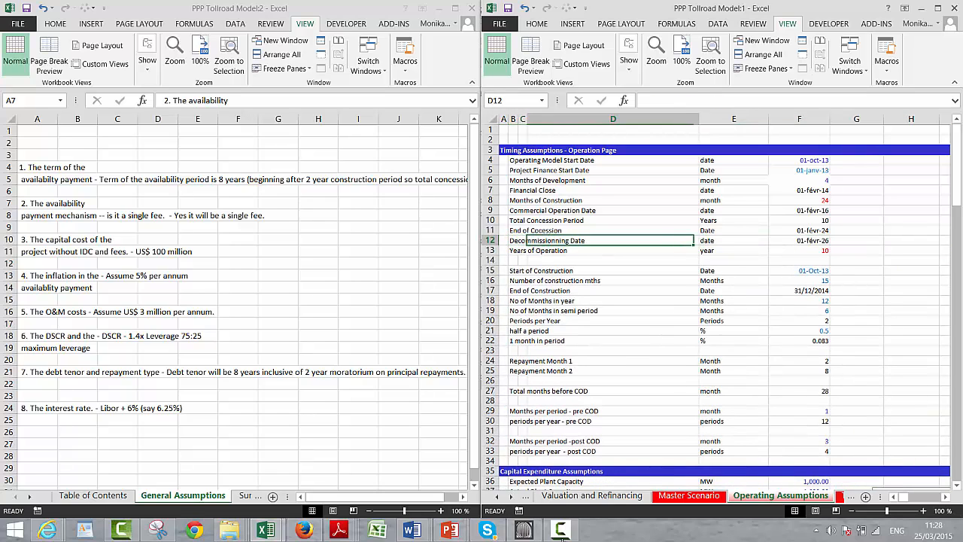
pyautogui.write('=')
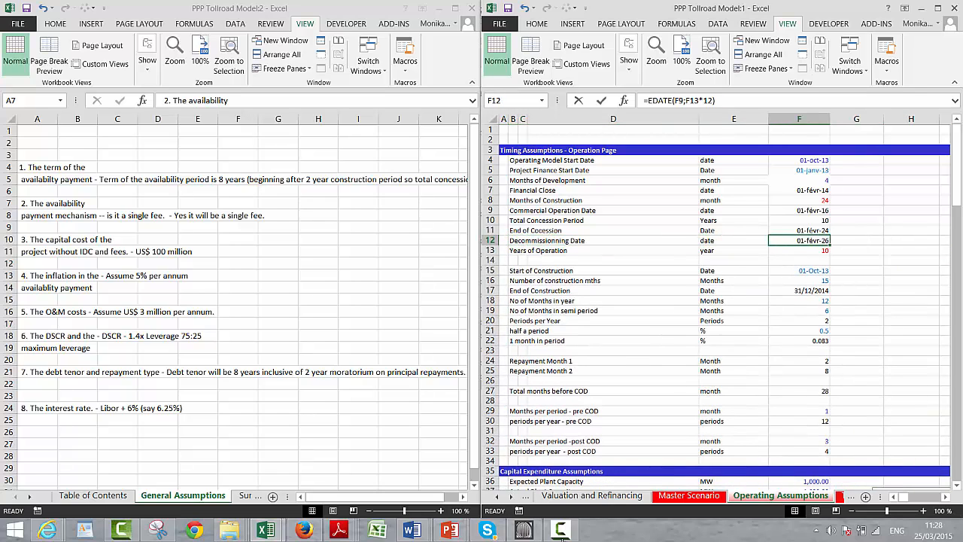
pyautogui.press('Up')
pyautogui.press('Return')
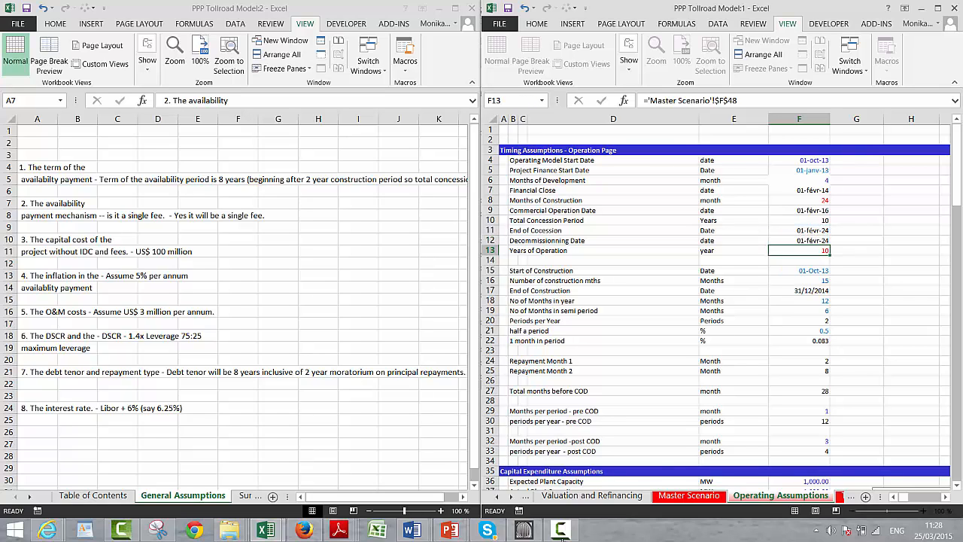
# Rename the Decommissionning Date label in B12 as "End of Operation"
pyautogui.press('Up')
pyautogui.press('Left')
pyautogui.press('Left')
pyautogui.press('Left')
pyautogui.press('Left')
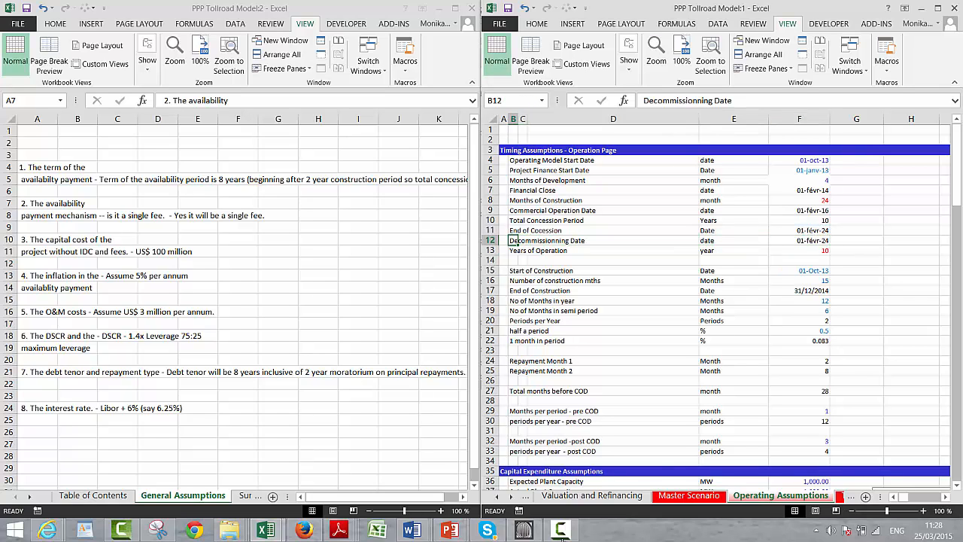
pyautogui.hotkey('ctrl', "'")
pyautogui.write('od')
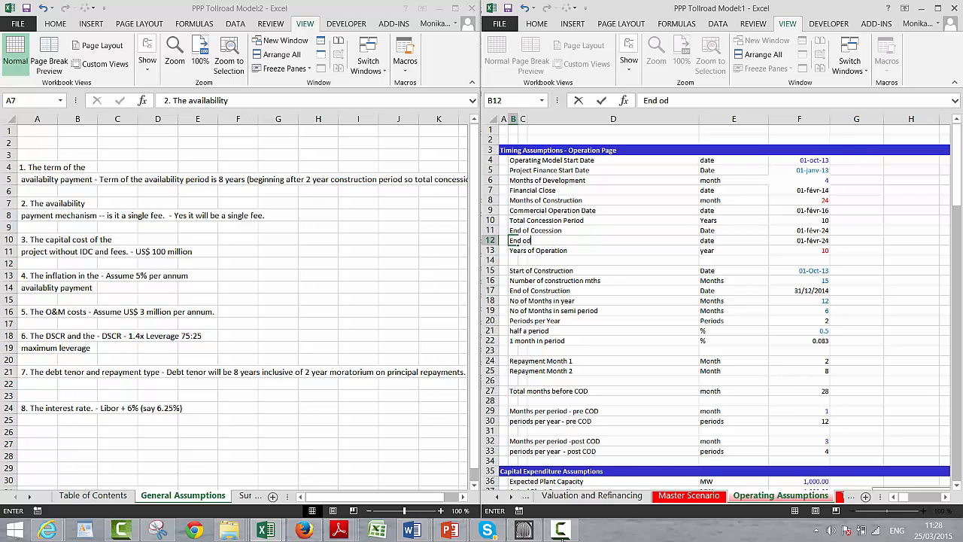
pyautogui.press('Escape')
pyautogui.hotkey('ctrl', "'")
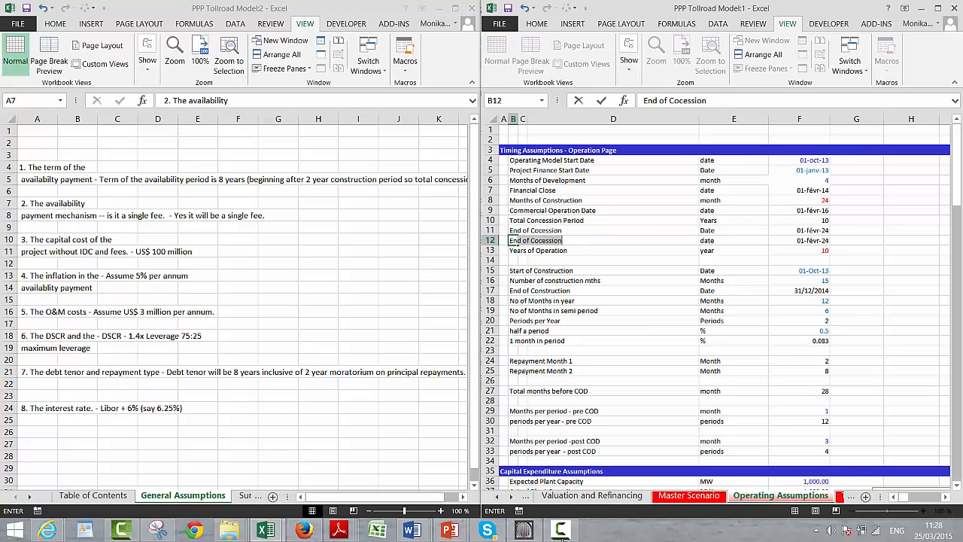
pyautogui.write('O')
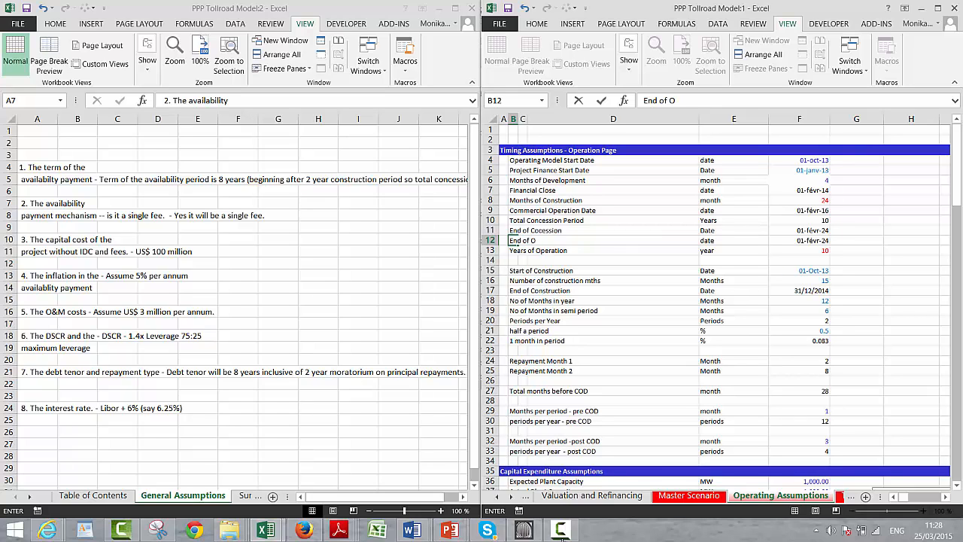
pyautogui.write('peration')
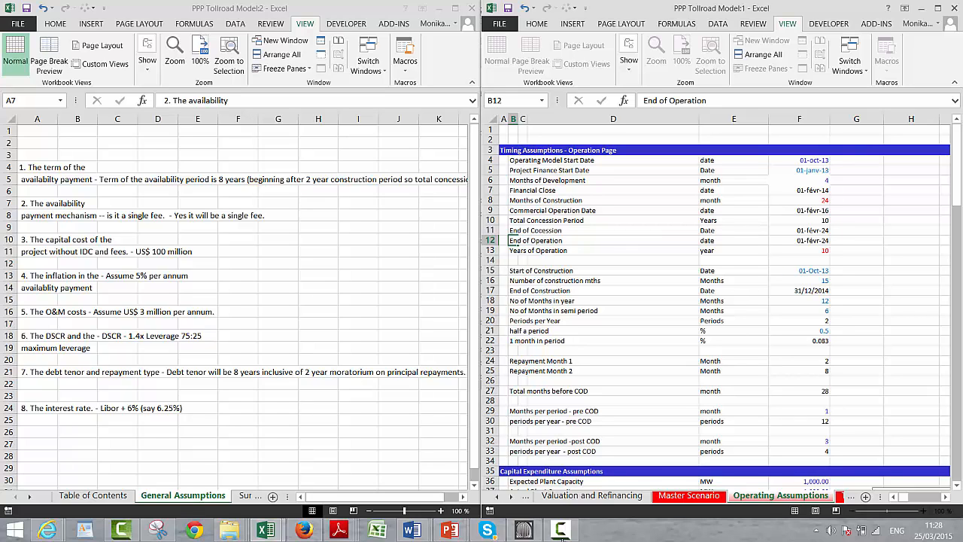
pyautogui.press('Return')
# Calculate Years of Operation in F13 from the commercial operation and end of concession dates with =DAYS360(F9;F11)/360
pyautogui.press('Right')
pyautogui.press('Right')
pyautogui.press('Right')
pyautogui.press('Right')
pyautogui.write('=')
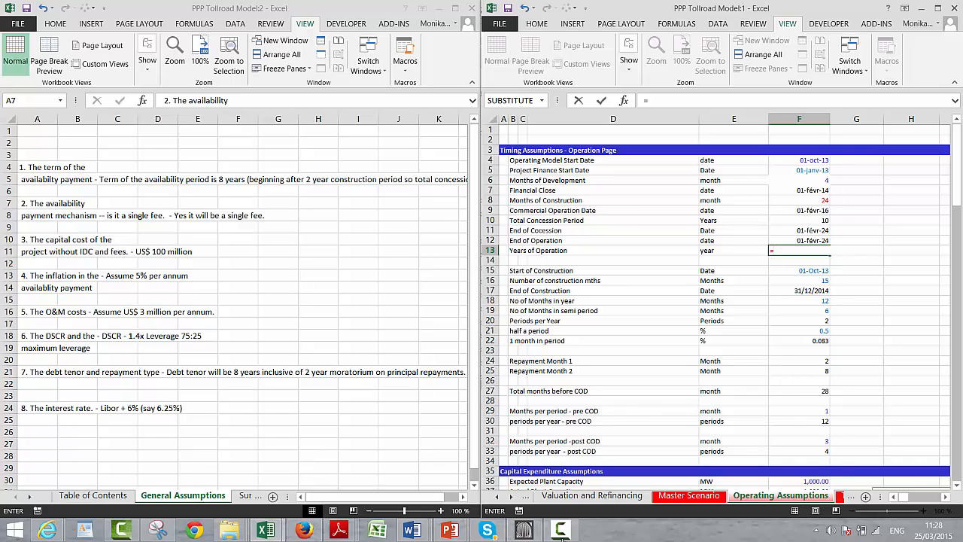
pyautogui.write('dayse')
pyautogui.press('BackSpace')
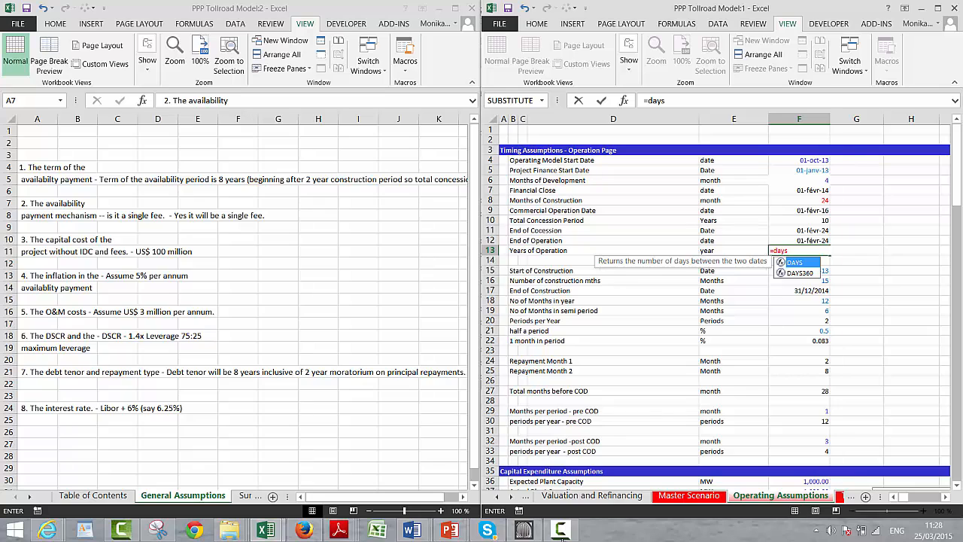
pyautogui.press('Down')
pyautogui.press('Tab')
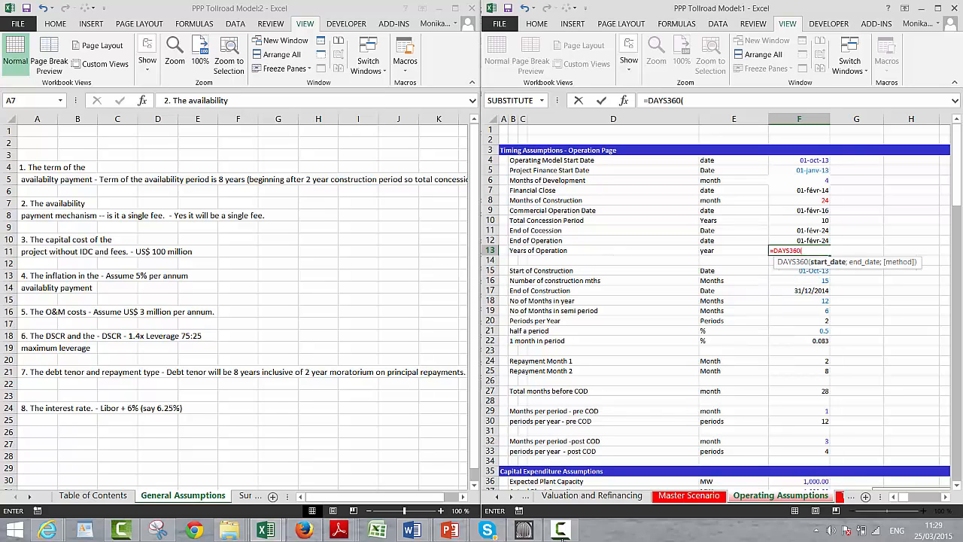
pyautogui.press('Up')
pyautogui.press('Up')
pyautogui.press('Up')
pyautogui.press('Up')
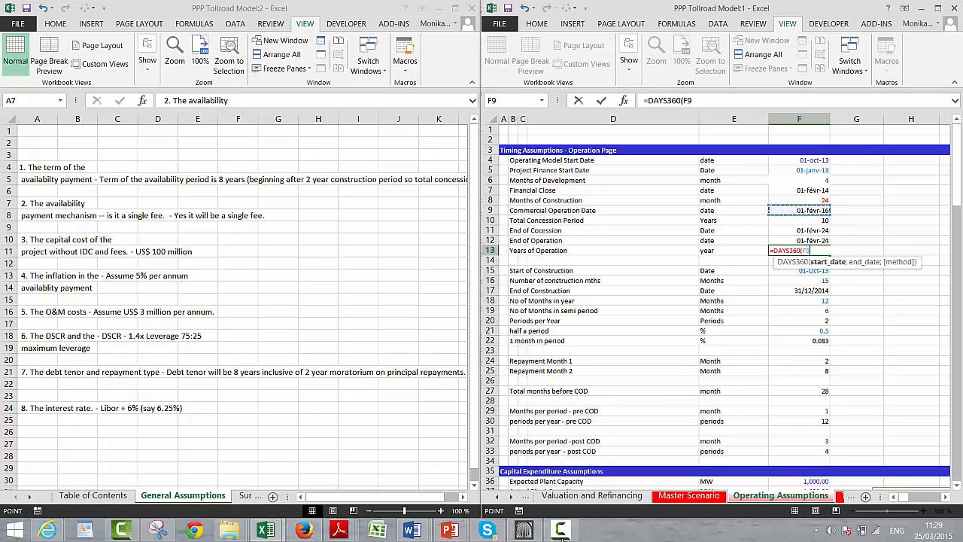
pyautogui.write(';')
pyautogui.press('Up')
pyautogui.press('Up')
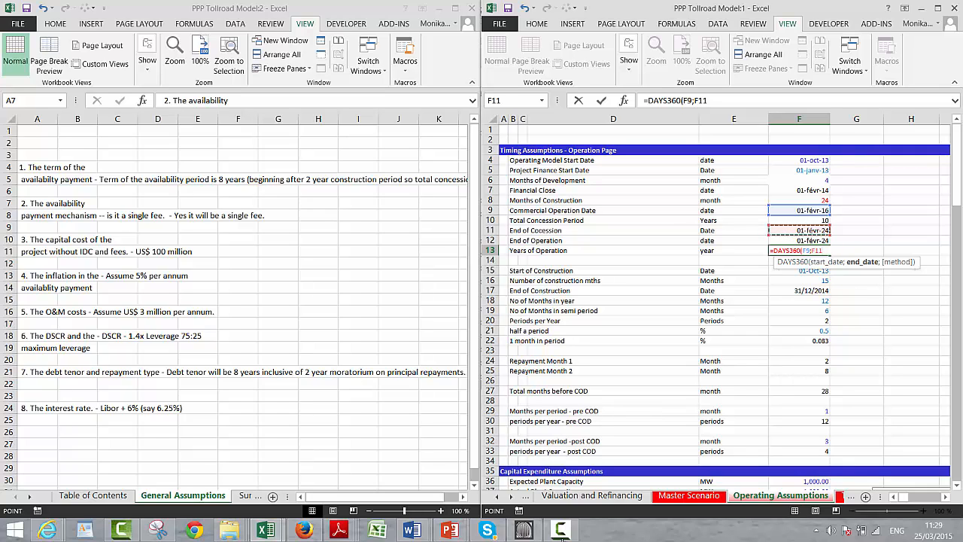
pyautogui.write(')')
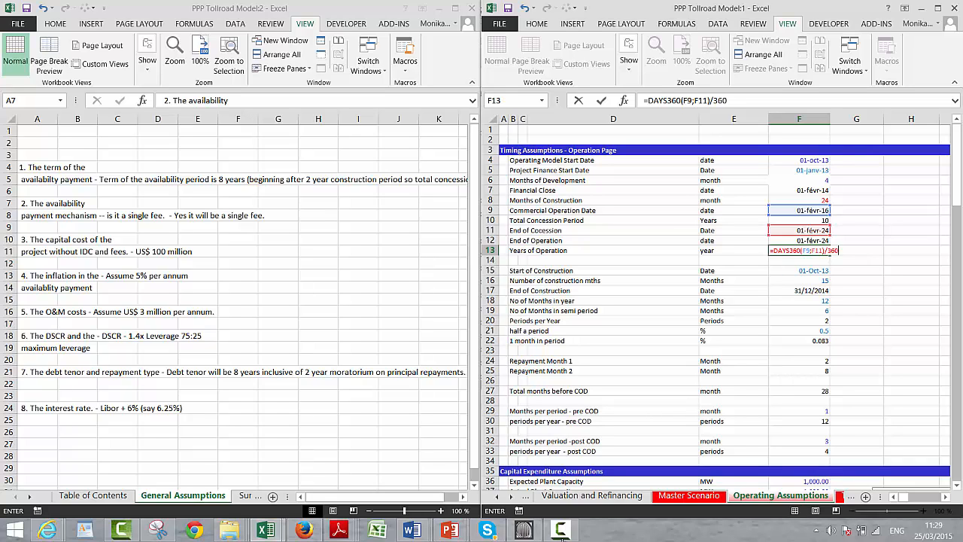
pyautogui.write('/360')
pyautogui.press('Return')
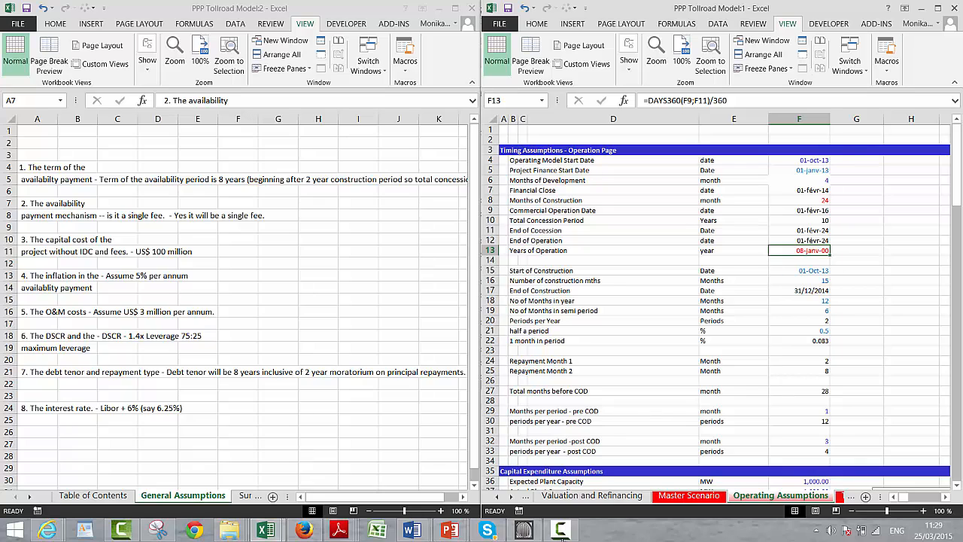
# Format the Years of Operation value as a number with two decimals
pyautogui.hotkey('ctrl', 'shift', '1')
pyautogui.press('Left')
pyautogui.press('Left')
pyautogui.press('Right')
pyautogui.press('Right')
pyautogui.press('Right')
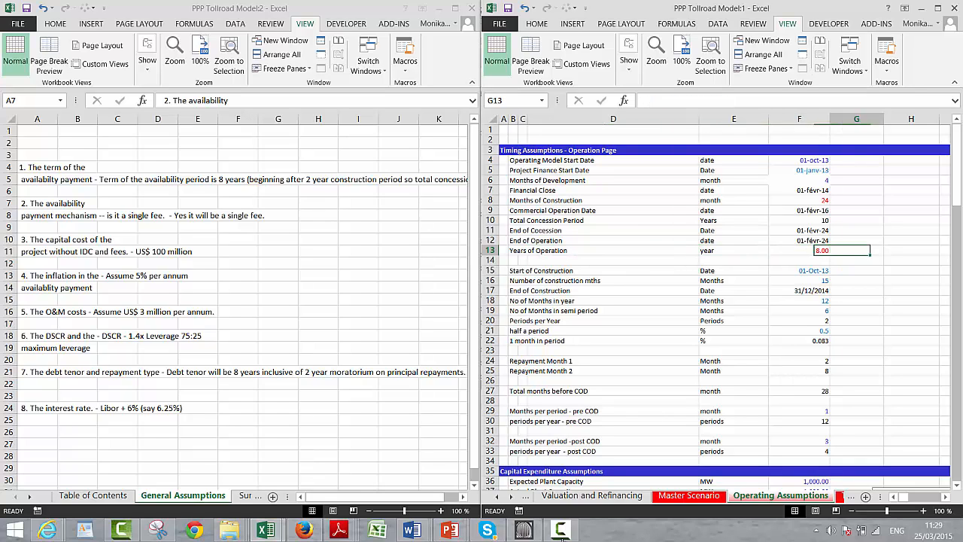
pyautogui.press('Left')
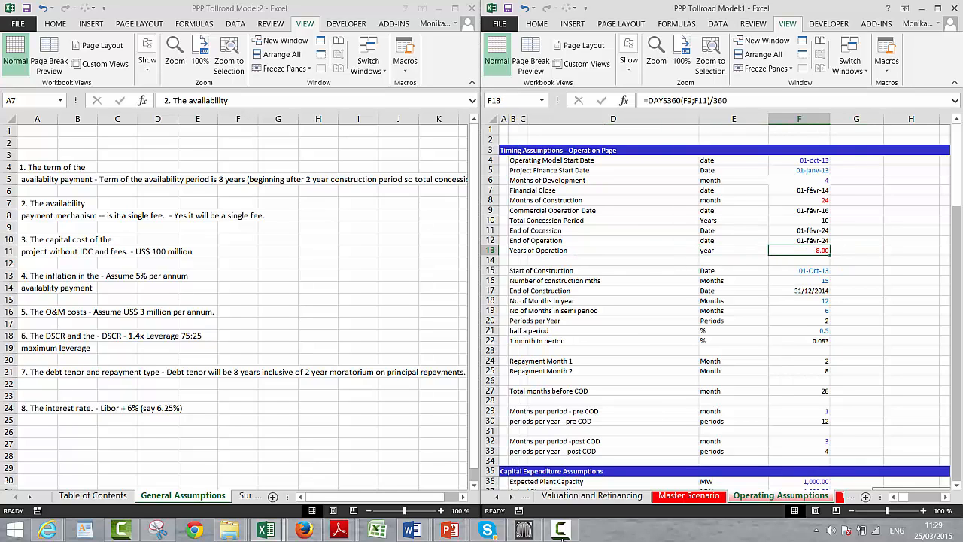
# Insert a row below Years of Operation and label it "Months of Operation"
pyautogui.press('Up')
pyautogui.press('Down')
pyautogui.press('Down')
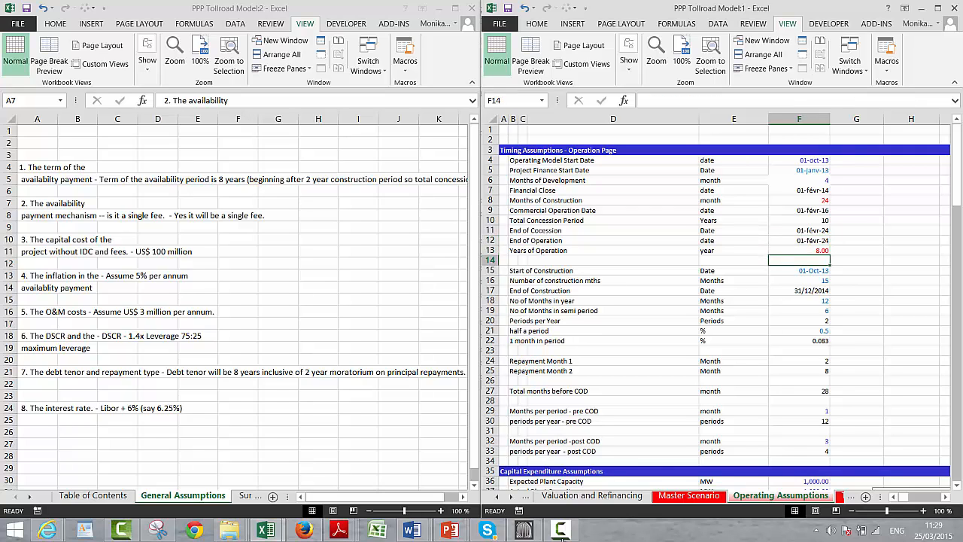
pyautogui.hotkey('shift', 'space')
pyautogui.hotkey('ctrl', 'shift', '+')
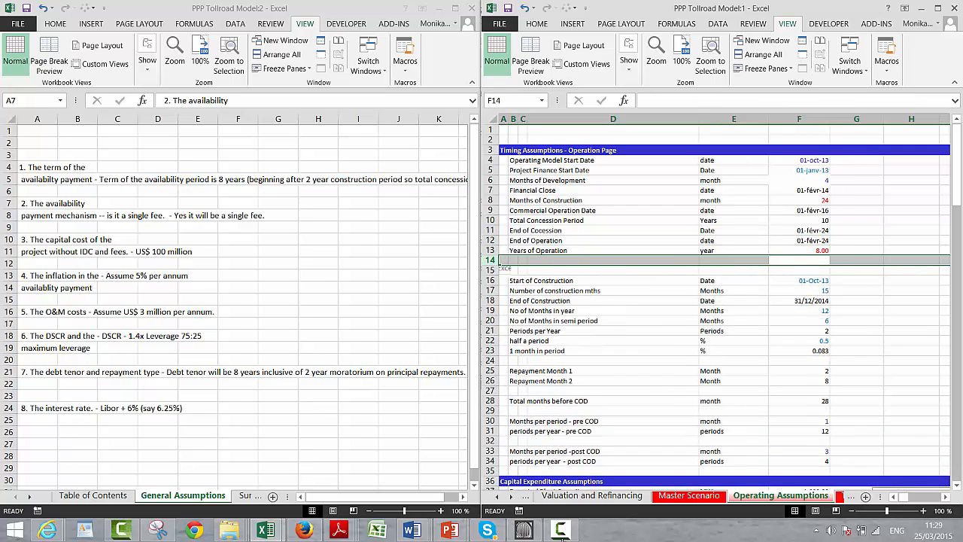
pyautogui.press('Left')
pyautogui.press('Left')
pyautogui.press('Left')
pyautogui.press('Left')
pyautogui.write('Mon')
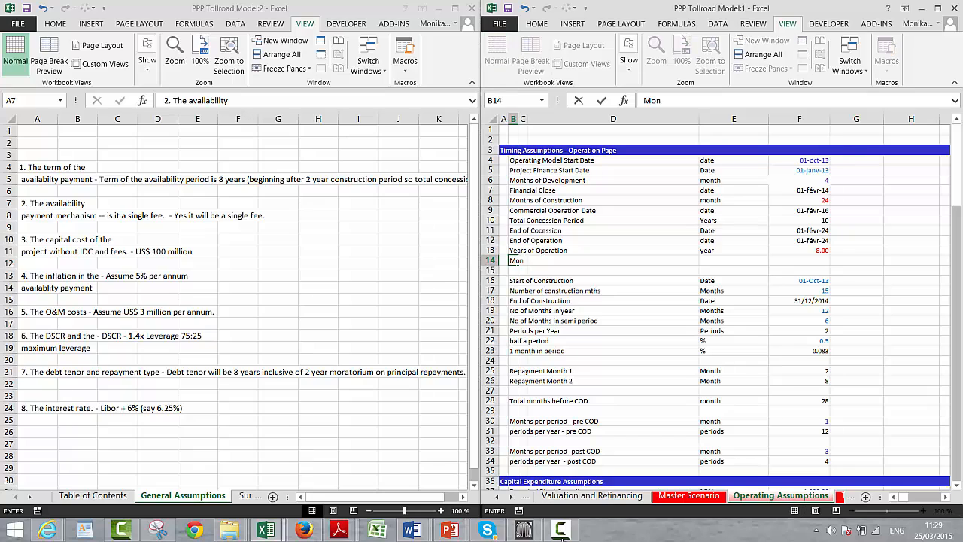
pyautogui.write('ths of Operation')
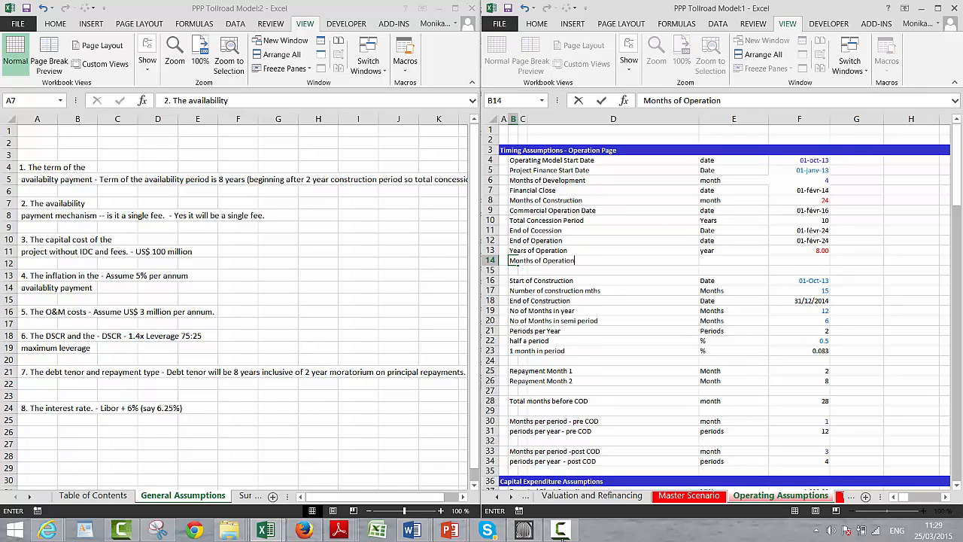
# Calculate the Months of Operation value in F14 with the formula =F13*12
pyautogui.press('Right')
pyautogui.press('Right')
pyautogui.press('Right')
pyautogui.press('Right')
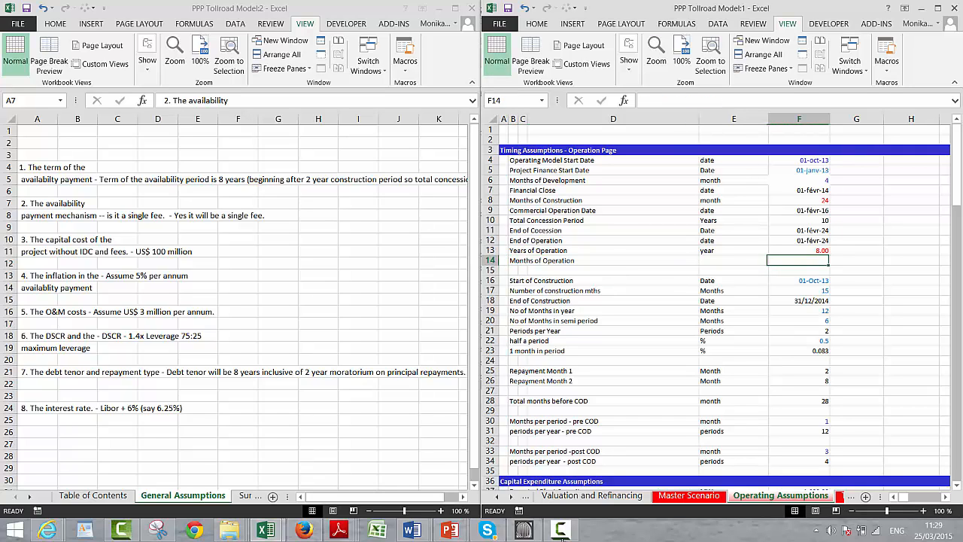
pyautogui.write('=')
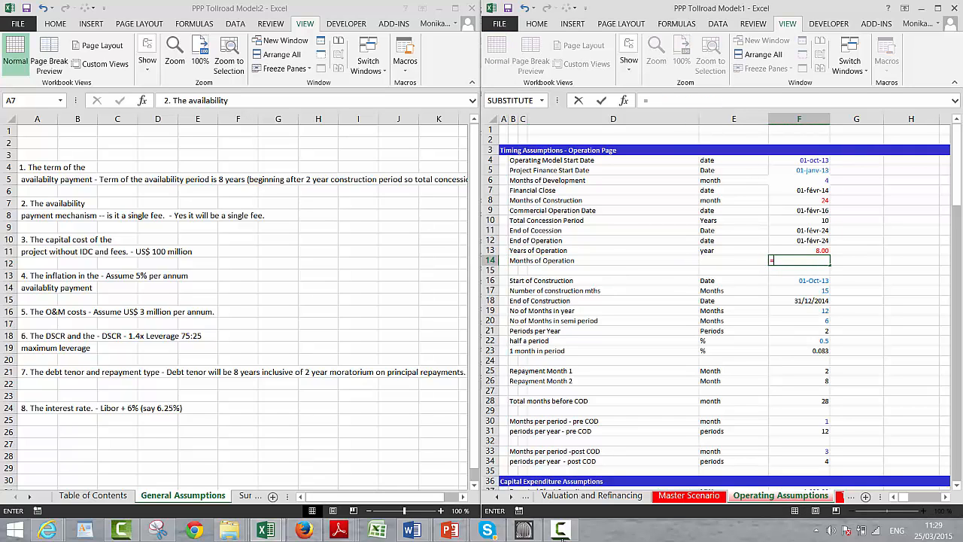
pyautogui.press('Up')
pyautogui.write('*12')
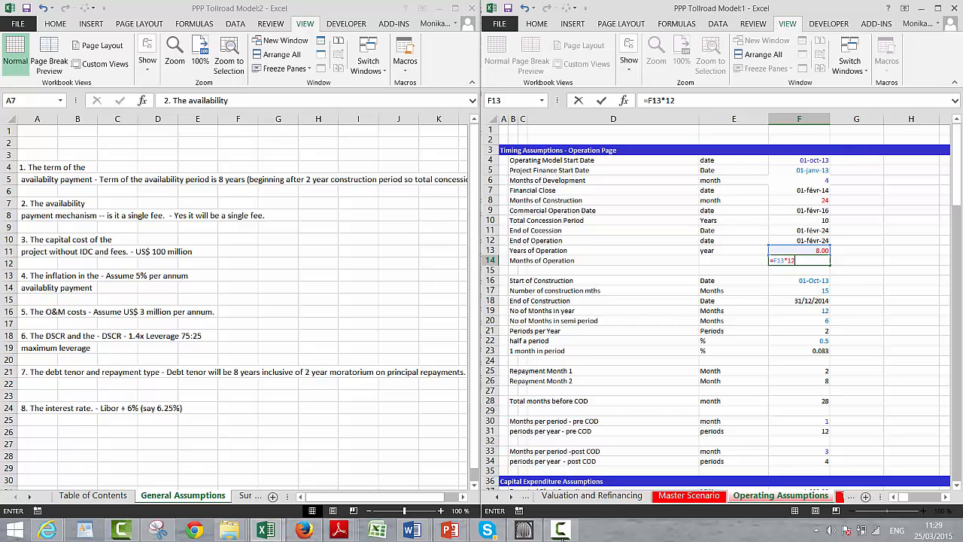
pyautogui.press('Return')
# Enter "Months" as the unit of the Months of Operation row
pyautogui.press('Up')
pyautogui.press('Left')
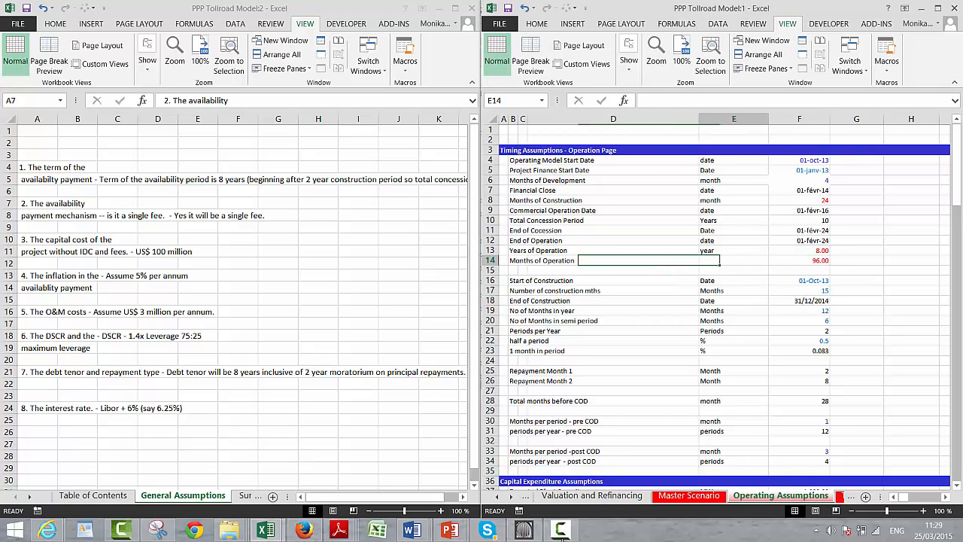
pyautogui.write('Months')
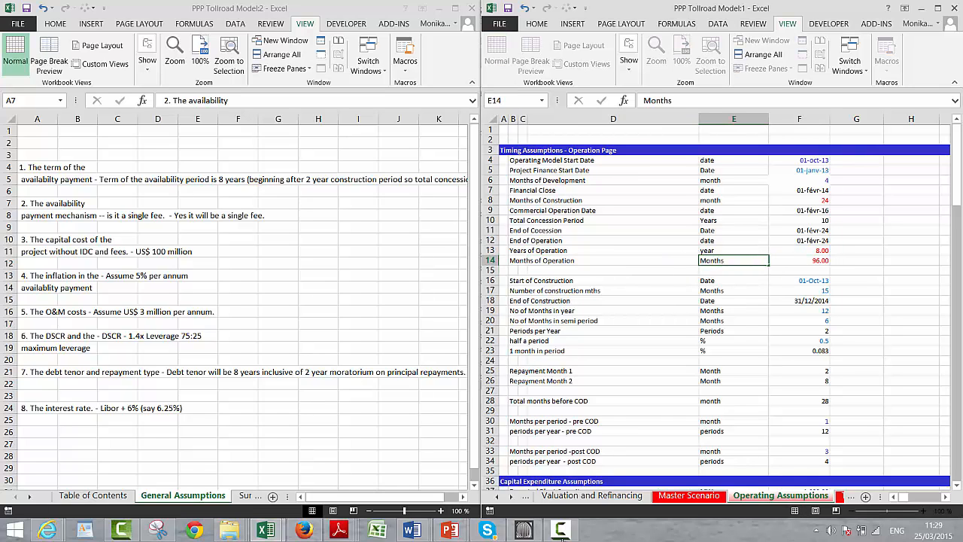
pyautogui.press('Return')
# Apply the day-month-year date format to the End of Construction value in F18
pyautogui.press('Right')
pyautogui.press('Right')
pyautogui.press('Down')
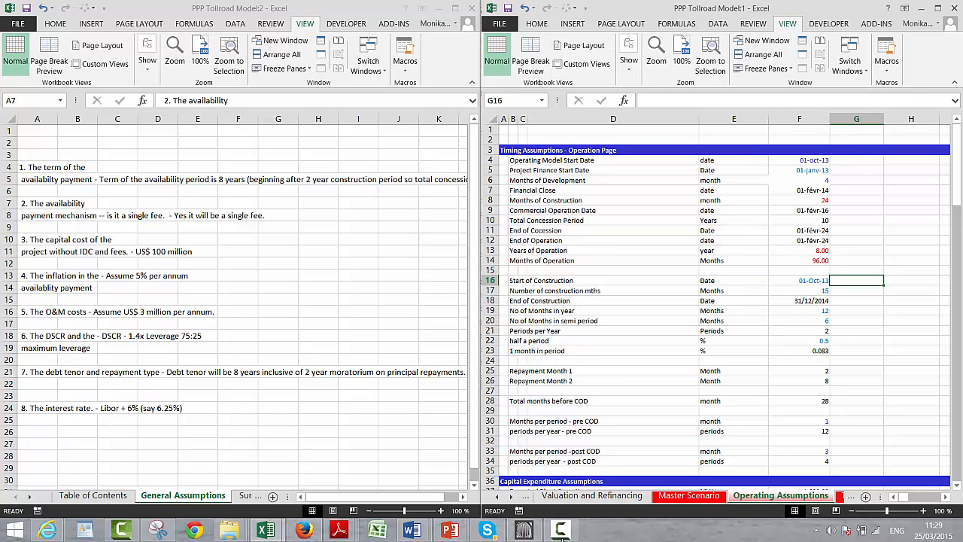
pyautogui.press('Left')
pyautogui.press('Down')
pyautogui.press('Down')
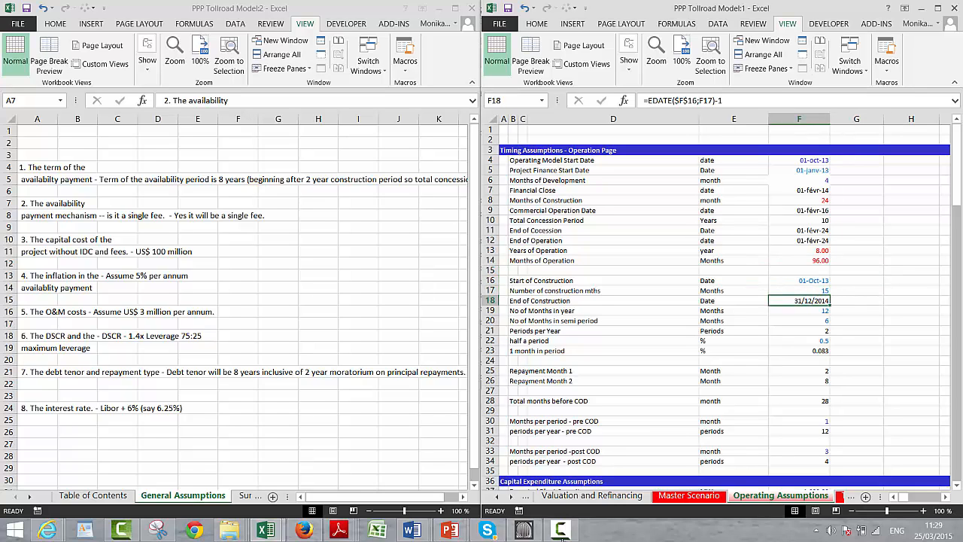
pyautogui.hotkey('ctrl', 'shift', '3')
# Review the remaining timing assumptions from No of Months in year down to the Plant Cost row and back
pyautogui.press('Down')
pyautogui.press('Down')
pyautogui.press('Down')
pyautogui.press('Down')
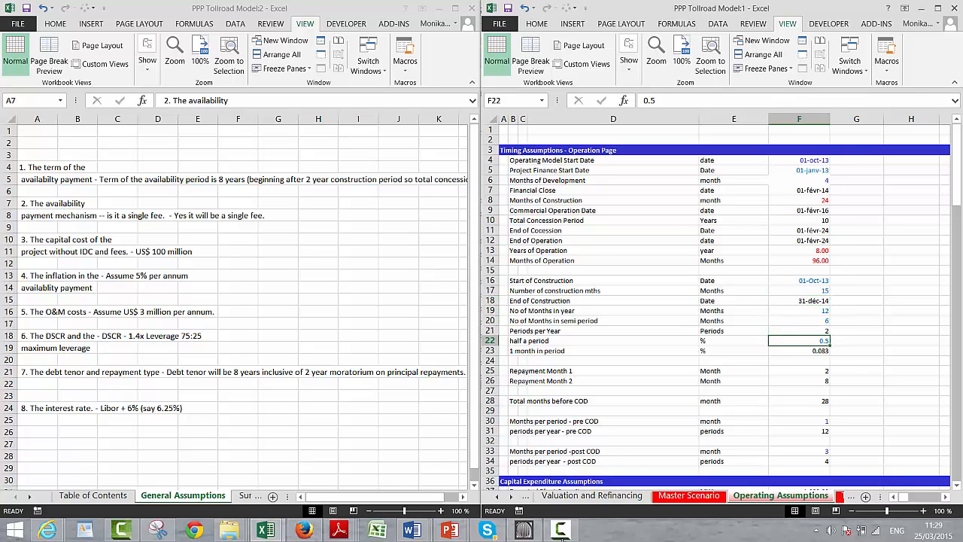
pyautogui.press('Down')
pyautogui.press('Down')
pyautogui.press('Down')
pyautogui.press('Down')
pyautogui.press('Down')
pyautogui.press('Down')
pyautogui.press('Down')
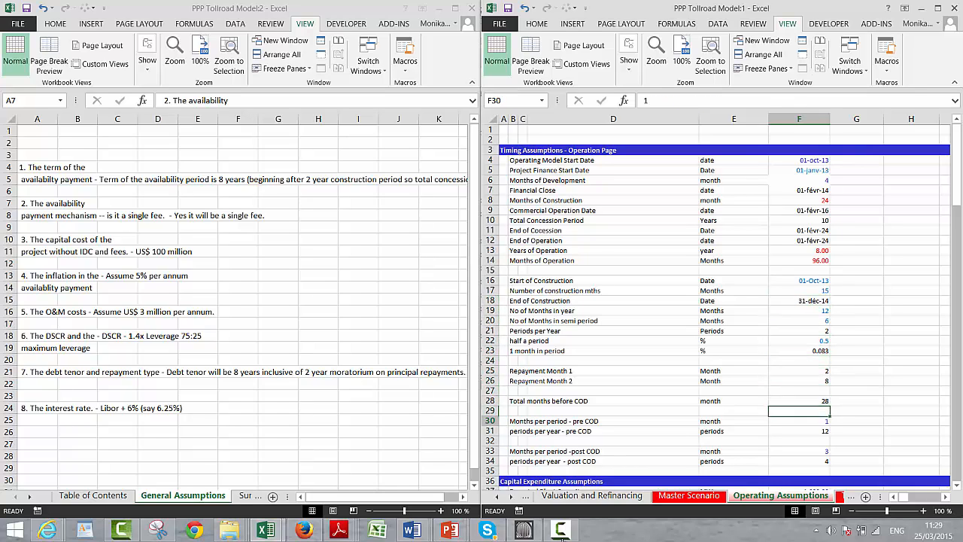
pyautogui.press('Down')
pyautogui.press('Down')
pyautogui.press('Down')
pyautogui.press('Down')
pyautogui.press('Down')
pyautogui.press('Down')
pyautogui.press('Down')
pyautogui.press('Down')
pyautogui.press('Down')
pyautogui.press('Down')
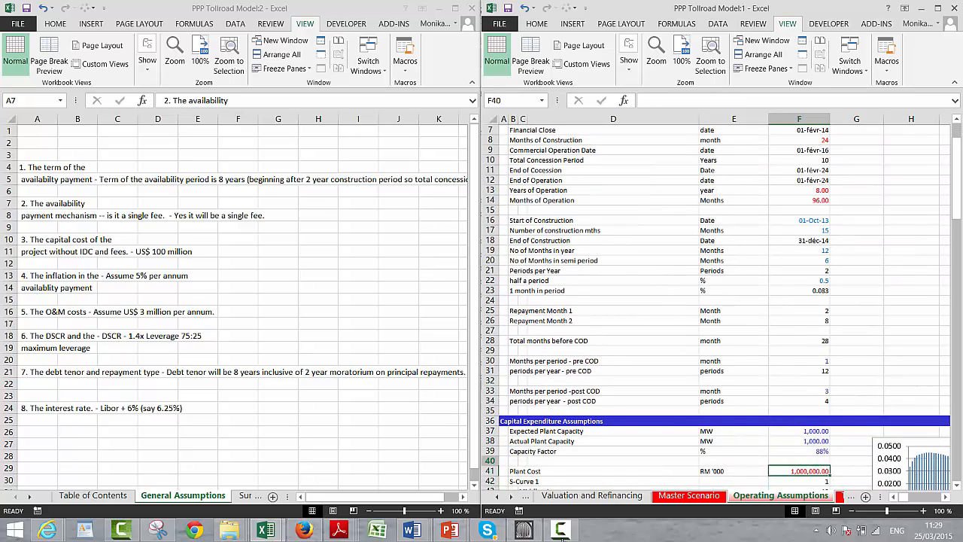
pyautogui.press('Up')
pyautogui.press('Up')
pyautogui.press('Up')
pyautogui.press('Up')
pyautogui.press('Up')
pyautogui.press('Up')
pyautogui.press('Up')
pyautogui.press('Up')
pyautogui.press('Up')
pyautogui.press('Up')
pyautogui.press('Up')
pyautogui.press('Up')
pyautogui.press('Up')
pyautogui.press('Up')
pyautogui.press('Up')
pyautogui.press('Up')
pyautogui.press('Up')
pyautogui.press('Up')
pyautogui.press('Up')
pyautogui.press('Up')
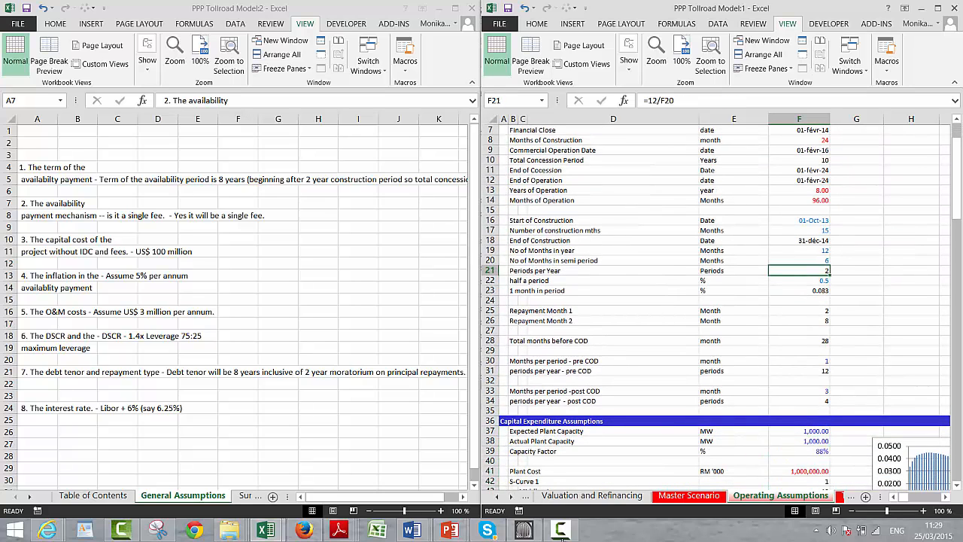
# Examine the Repayment Month rows and the formula behind Repayment Month 2
pyautogui.press('Left')
pyautogui.press('Left')
pyautogui.press('Left')
pyautogui.press('Down')
pyautogui.press('Down')
pyautogui.press('Down')
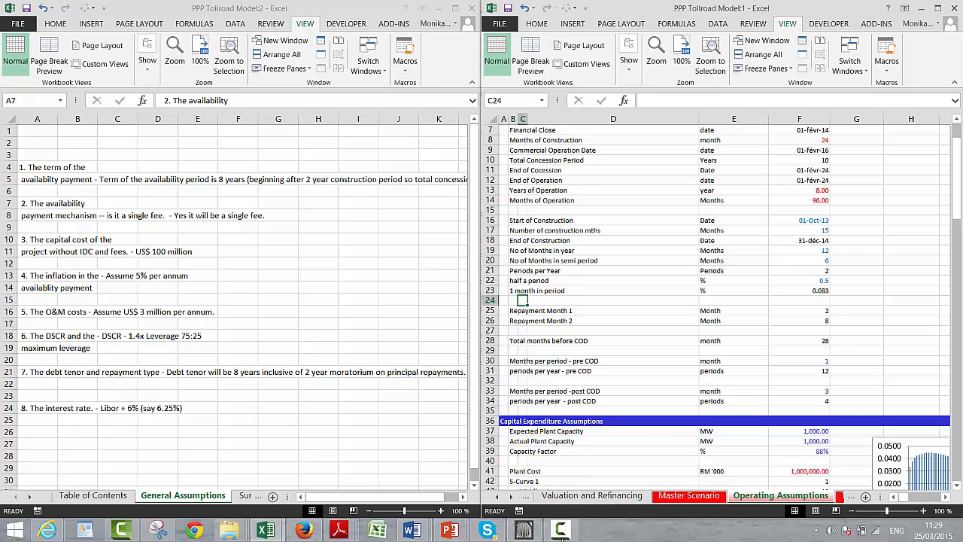
pyautogui.press('Down')
pyautogui.press('Down')
pyautogui.press('Left')
pyautogui.press('Left')
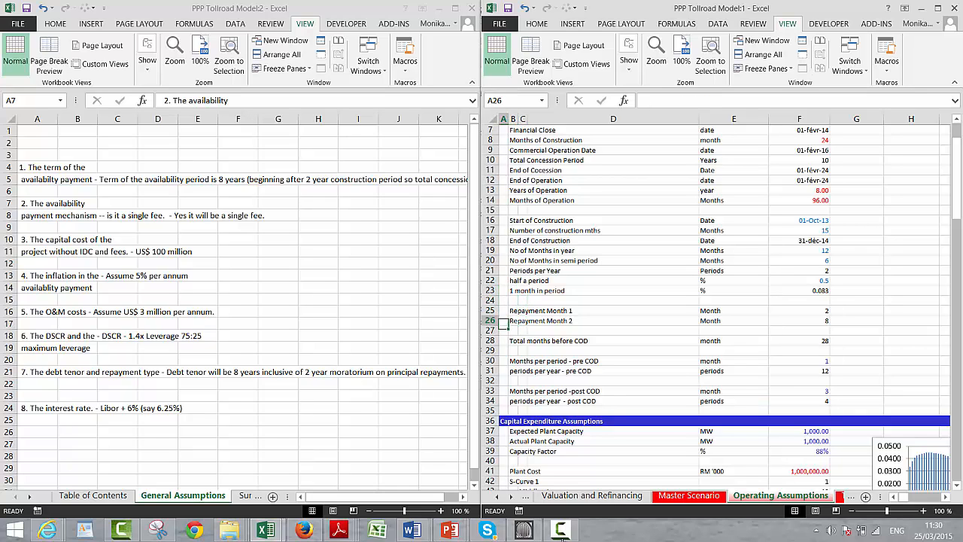
pyautogui.press('Right')
pyautogui.press('Right')
pyautogui.press('Right')
pyautogui.press('Right')
pyautogui.press('Right')
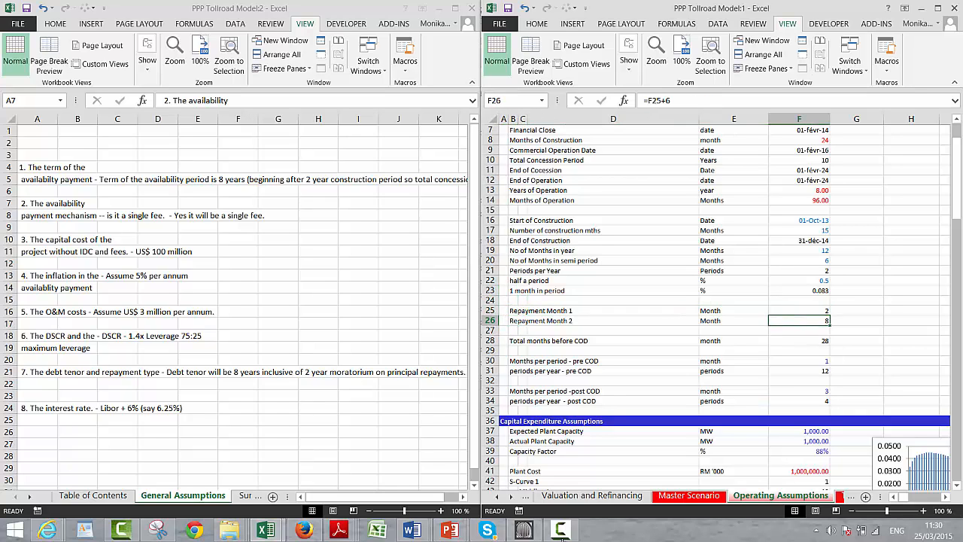
# Review the Capital Expenditure Assumptions, including plant capacity, plant cost and the S-Curve parameters
pyautogui.press('Down')
pyautogui.press('Down')
pyautogui.press('Down')
pyautogui.press('Down')
pyautogui.press('Down')
pyautogui.press('Down')
pyautogui.press('Down')
pyautogui.press('Down')
pyautogui.press('Down')
pyautogui.press('Down')
pyautogui.press('Down')
pyautogui.press('Down')
pyautogui.press('Down')
pyautogui.press('Down')
pyautogui.press('Down')
pyautogui.press('Down')
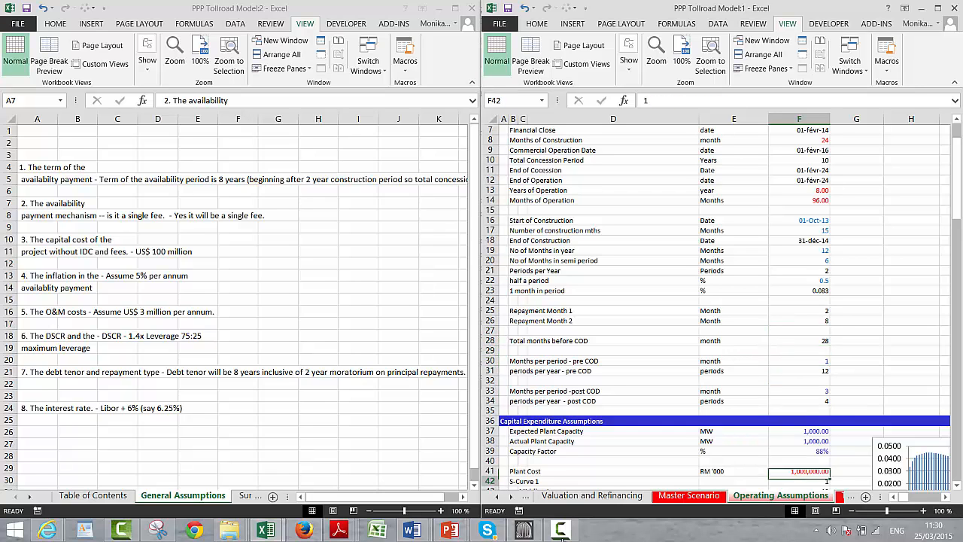
pyautogui.press('Down')
pyautogui.press('Down')
pyautogui.press('Down')
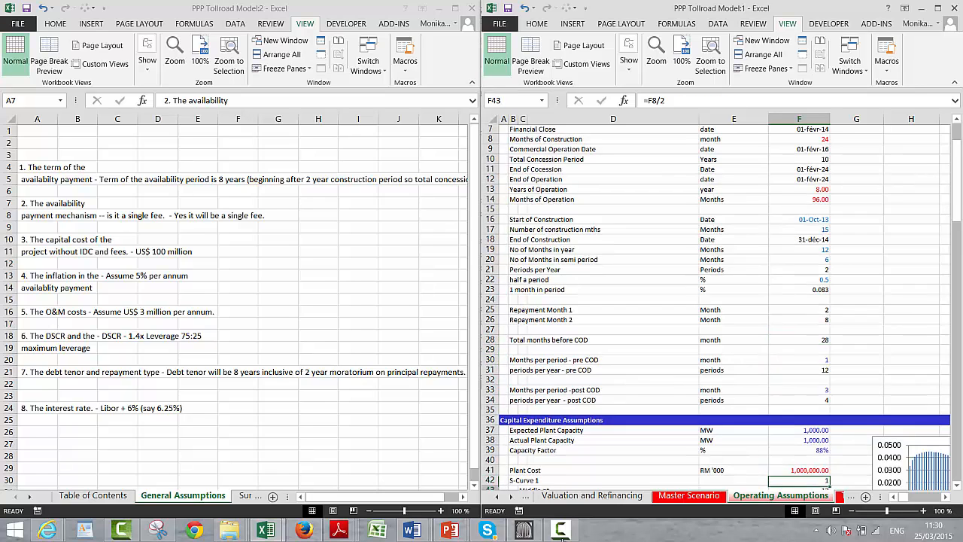
pyautogui.press('Up')
pyautogui.press('Up')
pyautogui.press('Up')
pyautogui.press('Up')
pyautogui.press('Up')
pyautogui.press('Up')
pyautogui.press('Up')
pyautogui.press('Up')
pyautogui.press('Up')
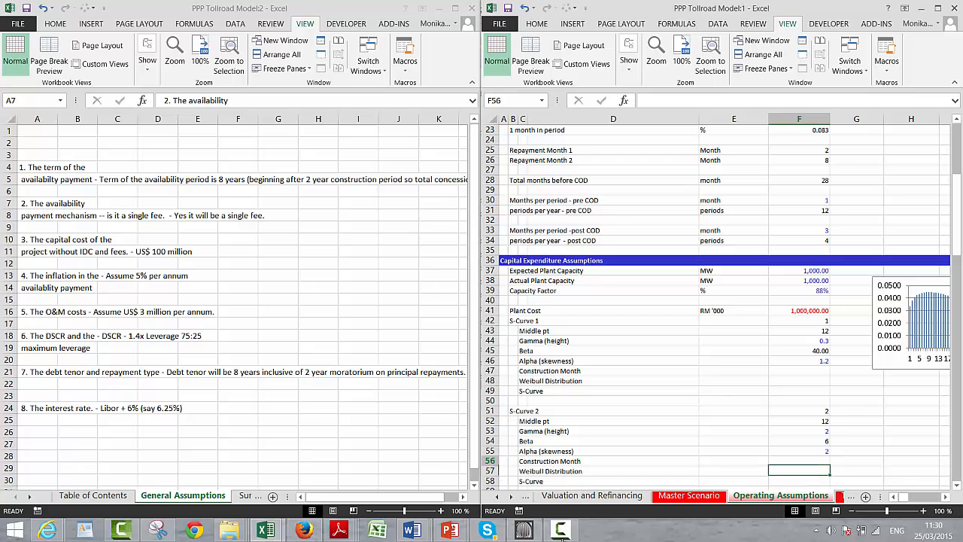
# Replace the Expected Plant Capacity label in B37 with "Capcity of Road"
pyautogui.press('Up')
pyautogui.press('Up')
pyautogui.press('Up')
pyautogui.press('Up')
pyautogui.press('Up')
pyautogui.press('Up')
pyautogui.press('Up')
pyautogui.press('Up')
pyautogui.press('Up')
pyautogui.press('Up')
pyautogui.press('Up')
pyautogui.press('Up')
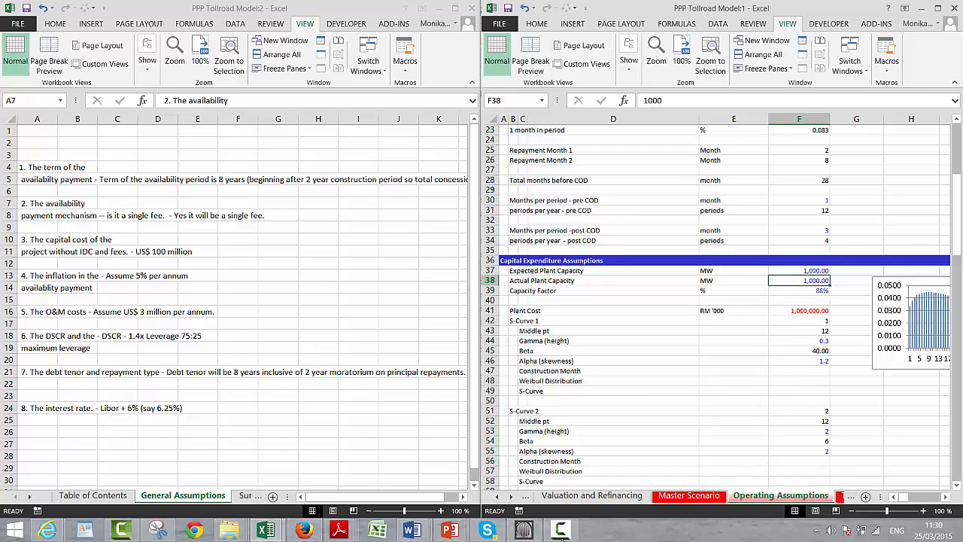
pyautogui.press('Left')
pyautogui.press('Left')
pyautogui.press('Left')
pyautogui.press('Left')
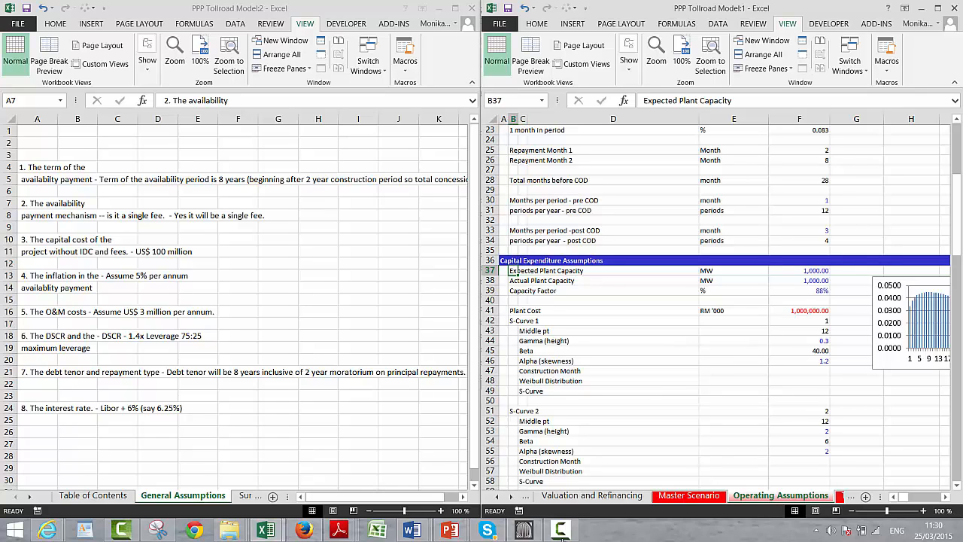
pyautogui.write('Capcity of')
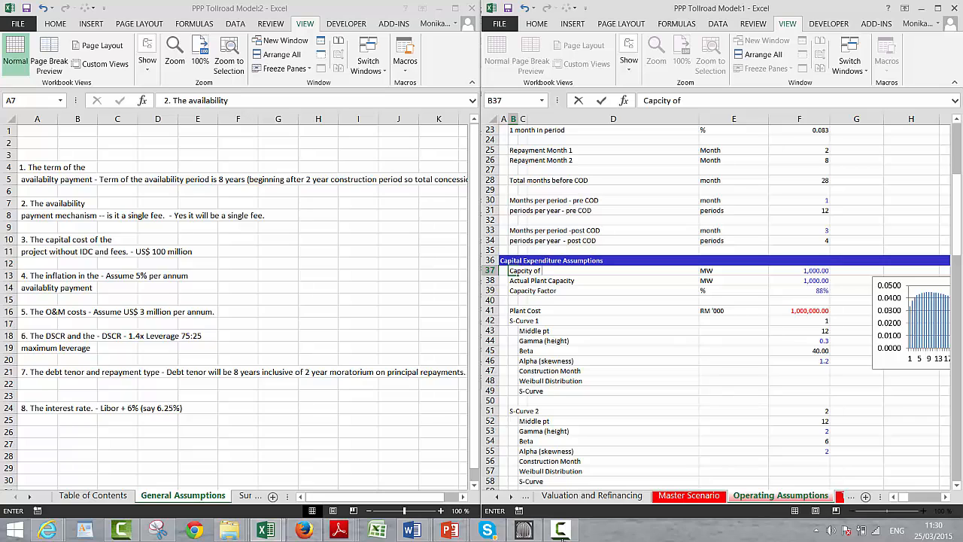
pyautogui.write(' Road')
pyautogui.press('Right')
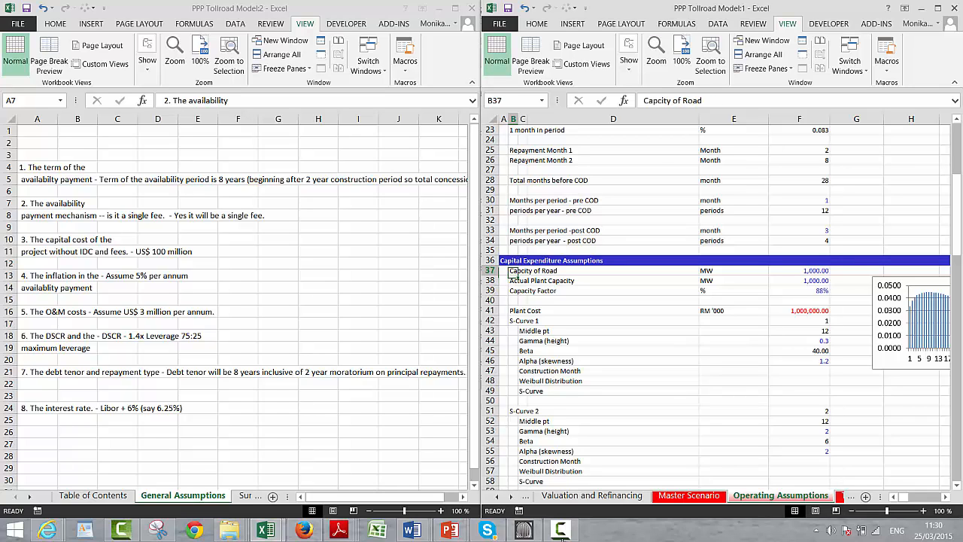
# Change the unit of the road capacity row in E37 to Vehicles
pyautogui.press('Right')
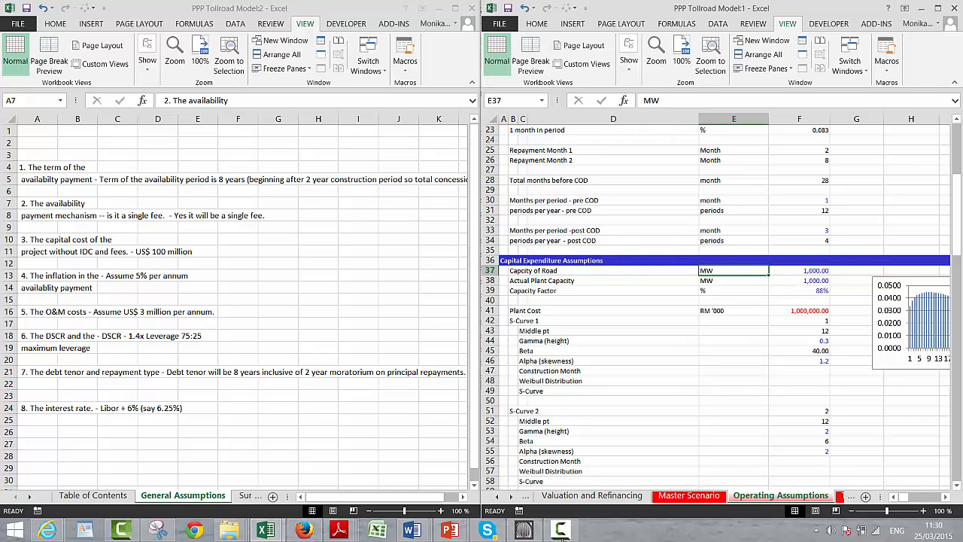
pyautogui.write('Vehicle')
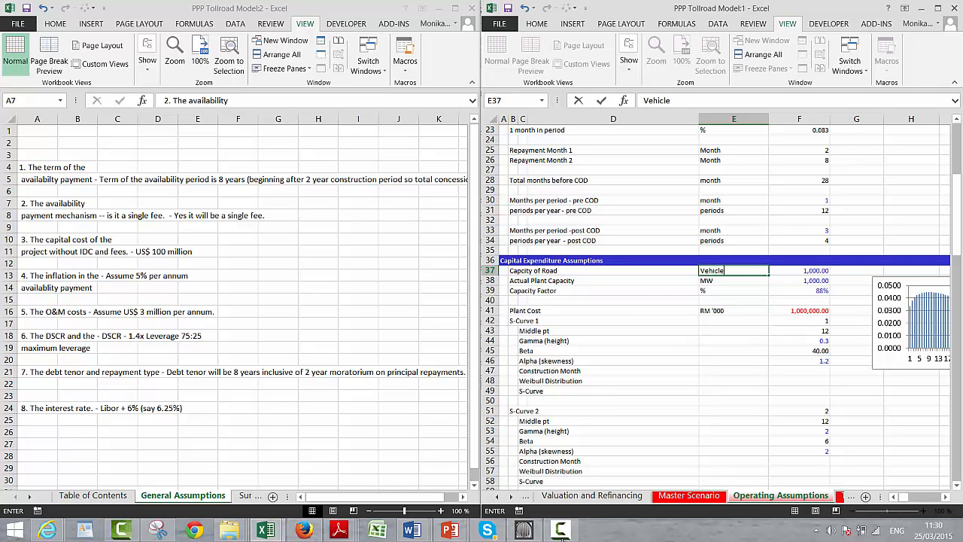
pyautogui.write('s')
pyautogui.press('Return')
# Review the Capital Expenditure Assumptions down through the S-Curves, Development Cost and Development Fee to the start of the Revenue Assumptions and back
pyautogui.press('Left')
pyautogui.press('Left')
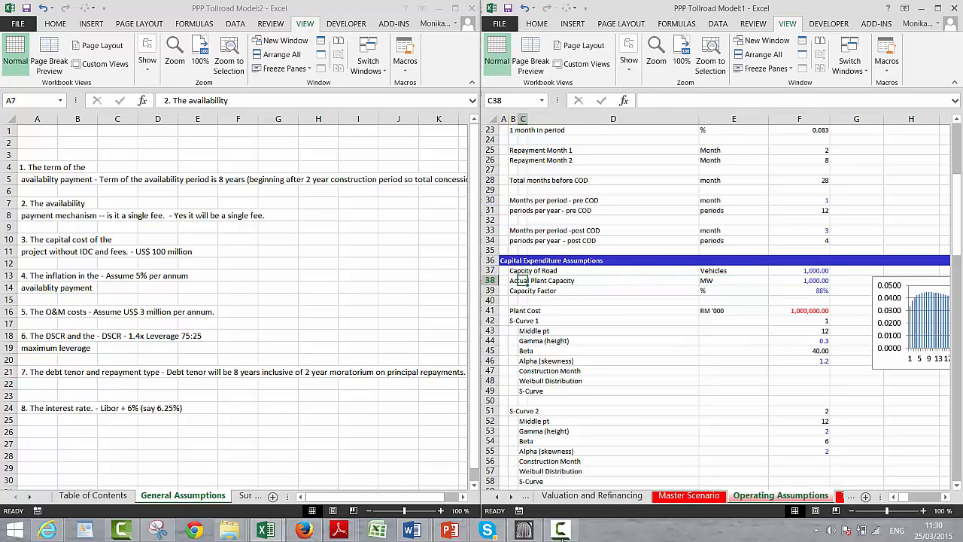
pyautogui.press('Left')
pyautogui.press('Left')
pyautogui.press('Down')
pyautogui.press('Down')
pyautogui.press('Down')
pyautogui.press('Down')
pyautogui.press('Down')
pyautogui.press('Down')
pyautogui.press('Down')
pyautogui.press('Down')
pyautogui.press('Down')
pyautogui.press('Down')
pyautogui.press('Down')
pyautogui.press('Down')
pyautogui.press('Down')
pyautogui.press('Down')
pyautogui.press('Down')
pyautogui.press('Down')
pyautogui.press('Down')
pyautogui.press('Down')
pyautogui.press('Down')
pyautogui.press('Down')
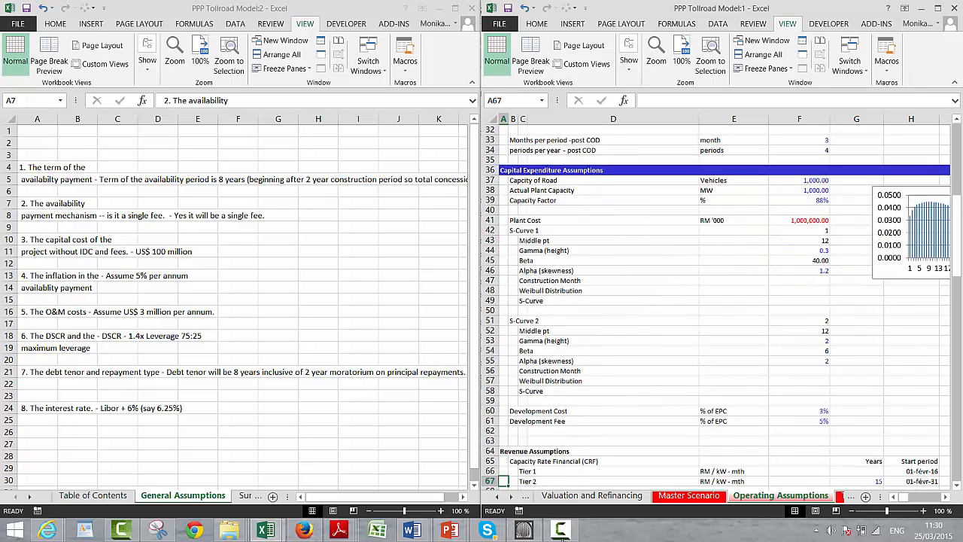
pyautogui.press('Down')
pyautogui.press('Down')
pyautogui.press('Down')
pyautogui.press('Down')
pyautogui.press('Down')
pyautogui.press('Down')
pyautogui.press('Down')
pyautogui.press('Down')
pyautogui.press('Up')
pyautogui.press('Up')
pyautogui.press('Up')
pyautogui.press('Up')
pyautogui.press('Up')
pyautogui.press('Up')
pyautogui.press('Up')
pyautogui.press('Up')
pyautogui.press('Up')
pyautogui.press('Up')
pyautogui.press('Up')
pyautogui.press('Up')
pyautogui.press('Up')
pyautogui.press('Up')
pyautogui.press('Up')
pyautogui.press('Up')
pyautogui.press('Up')
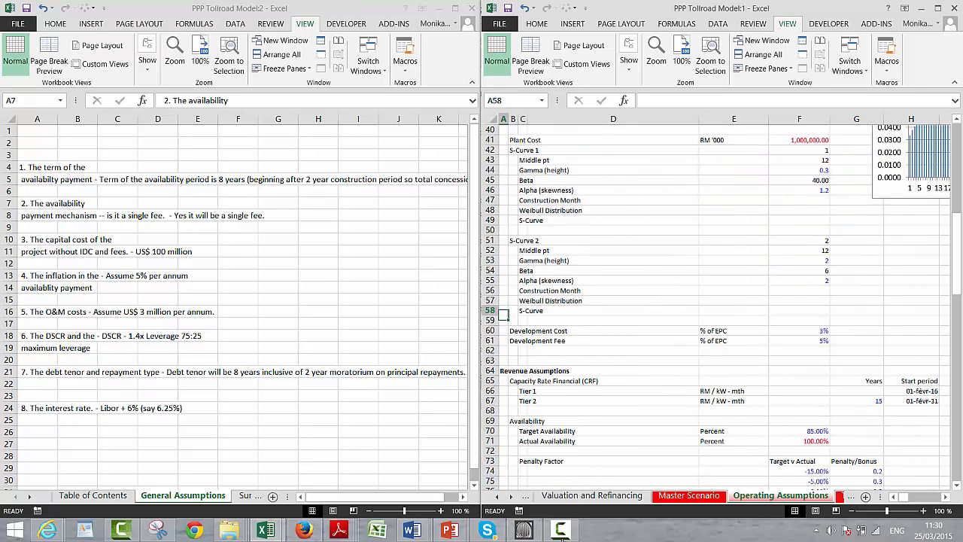
pyautogui.press('Up')
pyautogui.press('Up')
pyautogui.press('Up')
pyautogui.press('Up')
pyautogui.press('Up')
pyautogui.press('Up')
pyautogui.press('Up')
pyautogui.press('Up')
pyautogui.press('Up')
pyautogui.press('Up')
pyautogui.press('Up')
pyautogui.press('Up')
pyautogui.press('Up')
pyautogui.press('Up')
pyautogui.press('Up')
pyautogui.press('Up')
pyautogui.press('Up')
pyautogui.press('Up')
# Examine the Revenue Assumptions, including Capacity Rate Financial, Availability, Penalty Factor, Fuel Cost and Heat Rate
pyautogui.press('Down')
pyautogui.press('Down')
pyautogui.press('Down')
pyautogui.press('Down')
pyautogui.press('Down')
pyautogui.press('Down')
pyautogui.press('Down')
pyautogui.press('Down')
pyautogui.press('Down')
pyautogui.press('Down')
pyautogui.press('Down')
pyautogui.press('Down')
pyautogui.press('Down')
pyautogui.press('Down')
pyautogui.press('Down')
pyautogui.press('Down')
pyautogui.press('Down')
pyautogui.press('Down')
pyautogui.press('Down')
pyautogui.press('Down')
pyautogui.press('Down')
pyautogui.press('Down')
pyautogui.press('Down')
pyautogui.press('Down')
pyautogui.press('Down')
pyautogui.press('Down')
pyautogui.press('Down')
pyautogui.press('Down')
pyautogui.press('Down')
pyautogui.press('Down')
pyautogui.press('Down')
pyautogui.press('Down')
pyautogui.press('Down')
pyautogui.press('Down')
pyautogui.press('Down')
pyautogui.press('Down')
pyautogui.press('Down')
pyautogui.press('Down')
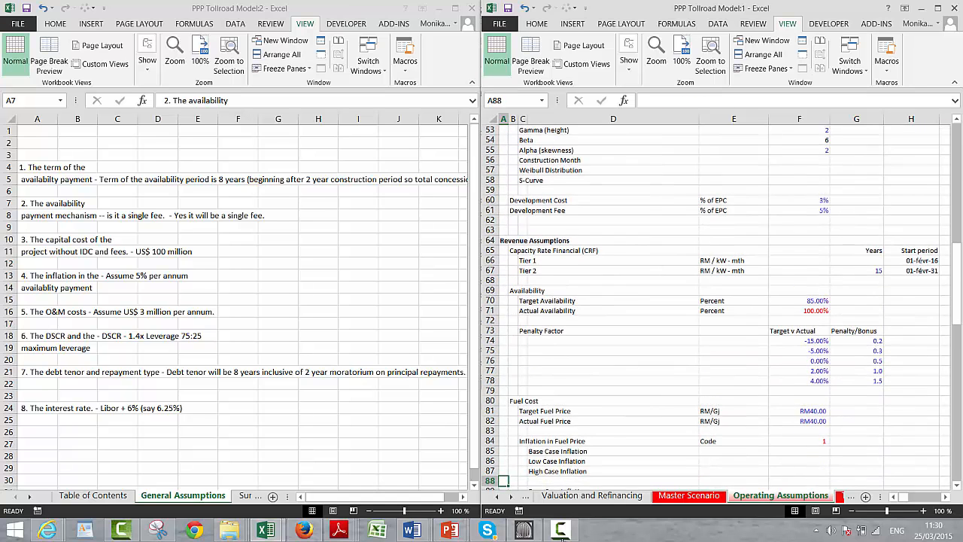
pyautogui.press('Down')
pyautogui.press('Down')
pyautogui.press('Down')
pyautogui.press('Down')
pyautogui.press('Down')
pyautogui.press('Down')
pyautogui.press('Down')
pyautogui.press('Down')
pyautogui.press('Down')
pyautogui.press('Down')
pyautogui.press('Up')
pyautogui.press('Up')
pyautogui.press('Up')
pyautogui.press('Up')
pyautogui.press('Up')
pyautogui.press('Up')
pyautogui.press('Up')
pyautogui.press('Up')
pyautogui.press('Up')
pyautogui.press('Up')
pyautogui.press('Up')
pyautogui.press('Up')
pyautogui.press('Up')
pyautogui.press('Up')
pyautogui.press('Up')
pyautogui.press('Up')
pyautogui.press('Up')
pyautogui.press('Up')
pyautogui.press('Up')
pyautogui.press('Up')
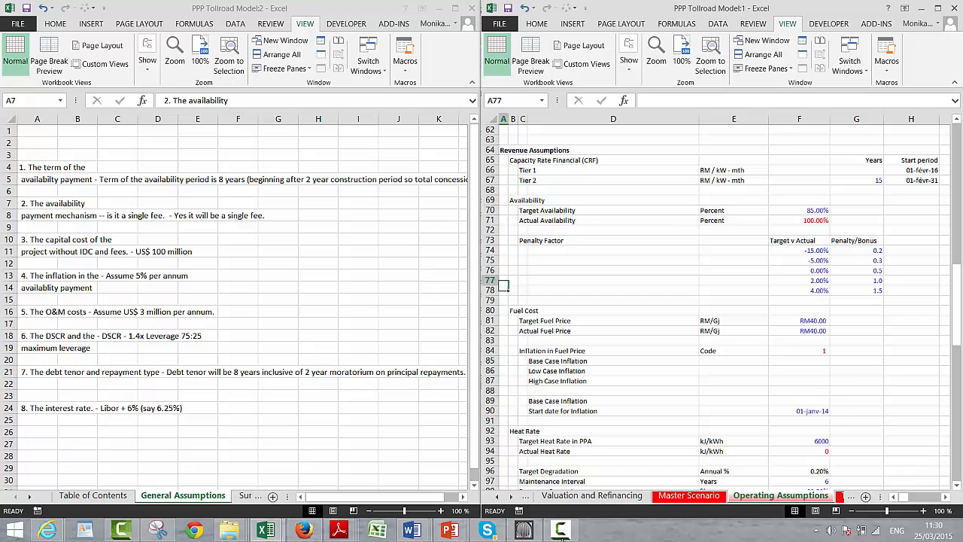
# Replace the Capacity Rate Financial (CRF) label in B65 under Revenue Assumptions with "Availability Payment"
pyautogui.press('Up')
pyautogui.press('Up')
pyautogui.press('Up')
pyautogui.press('Up')
pyautogui.press('Up')
pyautogui.press('Up')
pyautogui.press('Up')
pyautogui.press('Up')
pyautogui.press('Up')
pyautogui.press('Up')
pyautogui.press('Up')
pyautogui.press('Up')
pyautogui.press('Up')
pyautogui.press('Up')
pyautogui.press('Up')
pyautogui.press('Up')
pyautogui.press('Up')
pyautogui.press('Up')
pyautogui.press('Up')
pyautogui.press('Up')
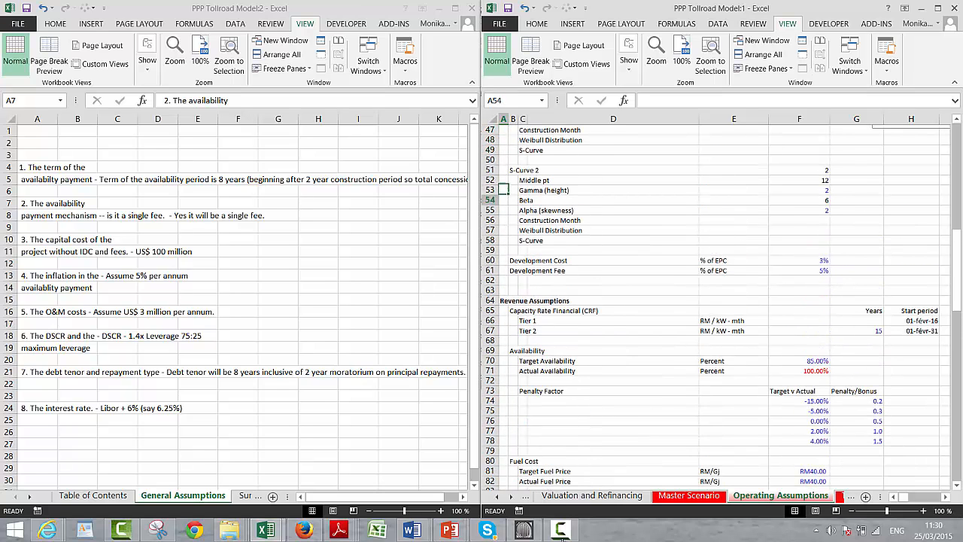
pyautogui.press('Down')
pyautogui.press('Down')
pyautogui.press('Down')
pyautogui.press('Down')
pyautogui.press('Down')
pyautogui.press('Down')
pyautogui.press('Down')
pyautogui.press('Down')
pyautogui.press('Down')
pyautogui.press('Down')
pyautogui.press('Down')
pyautogui.press('Right')
pyautogui.press('Right')
pyautogui.press('Left')
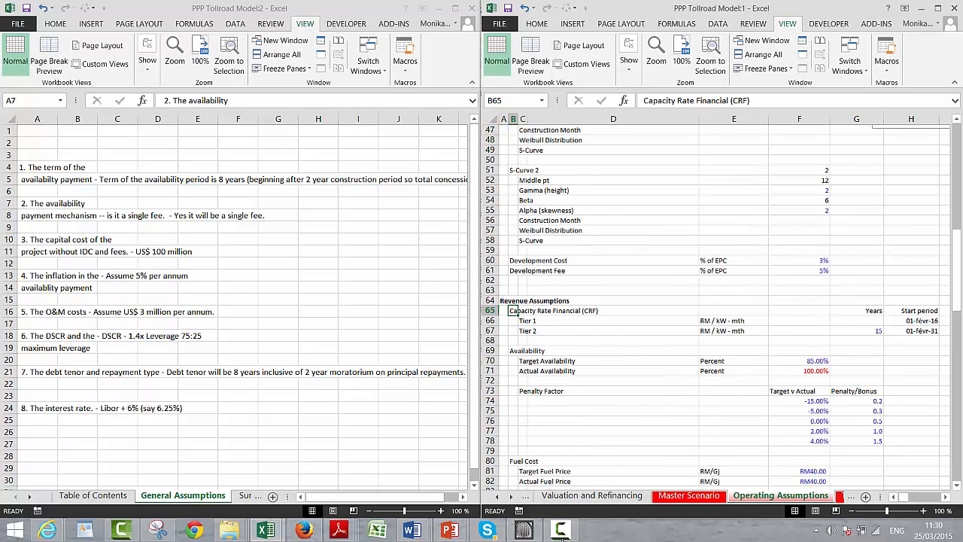
pyautogui.press('Down')
pyautogui.press('Up')
pyautogui.write('Av')
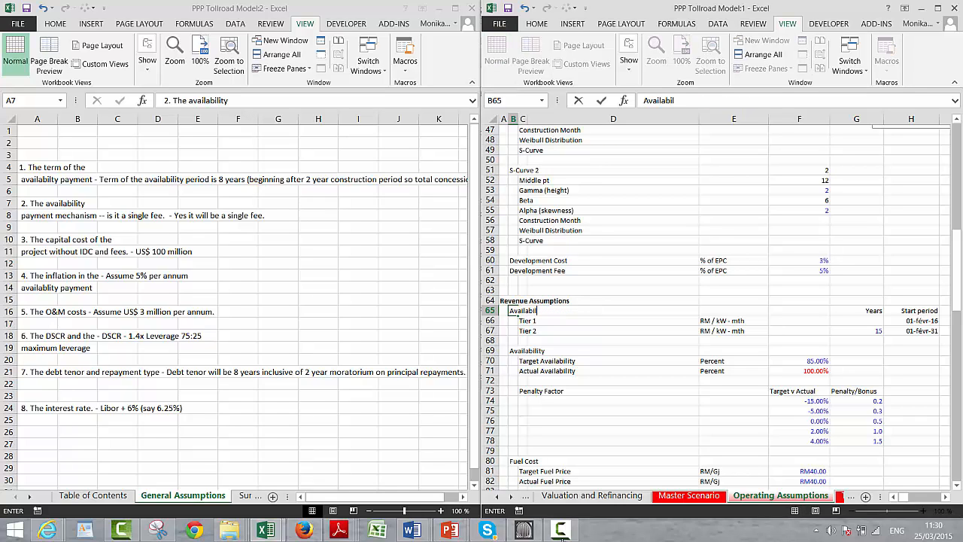
pyautogui.write('ailability Payment')
pyautogui.hotkey('ctrl', 'Return')
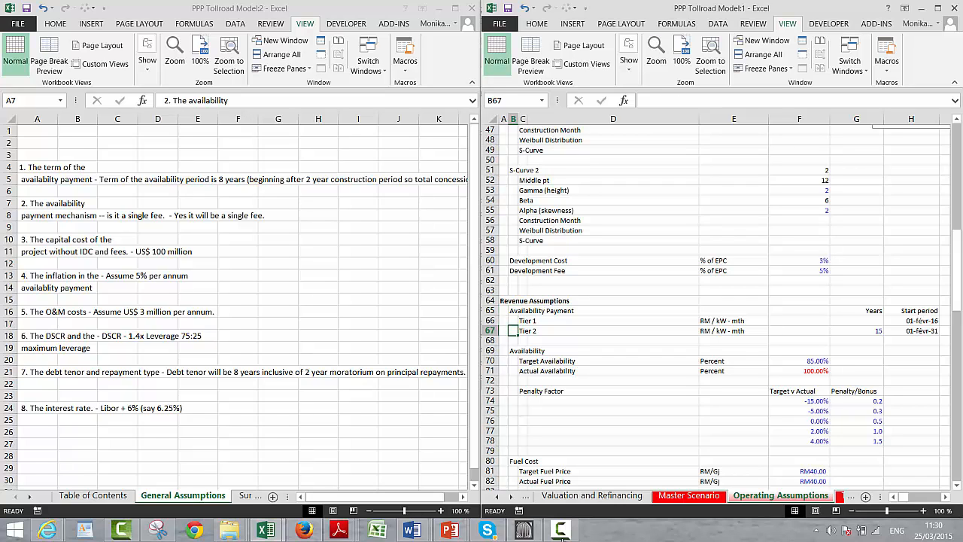
# Examine the Tier 1 and Tier 2 rows of the Availability Payment, including their units, years, start periods and charges
pyautogui.press('Down')
pyautogui.press('Right')
pyautogui.press('Right')
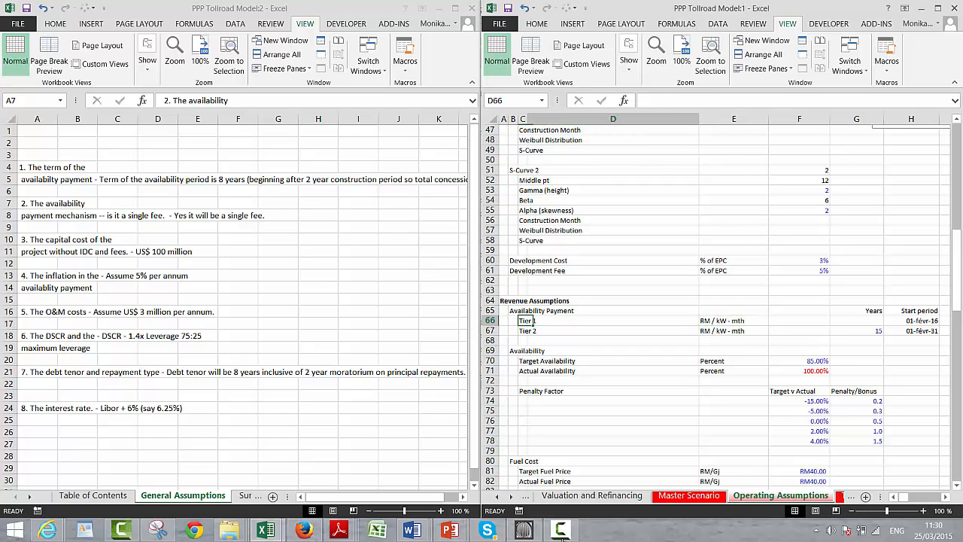
pyautogui.press('Right')
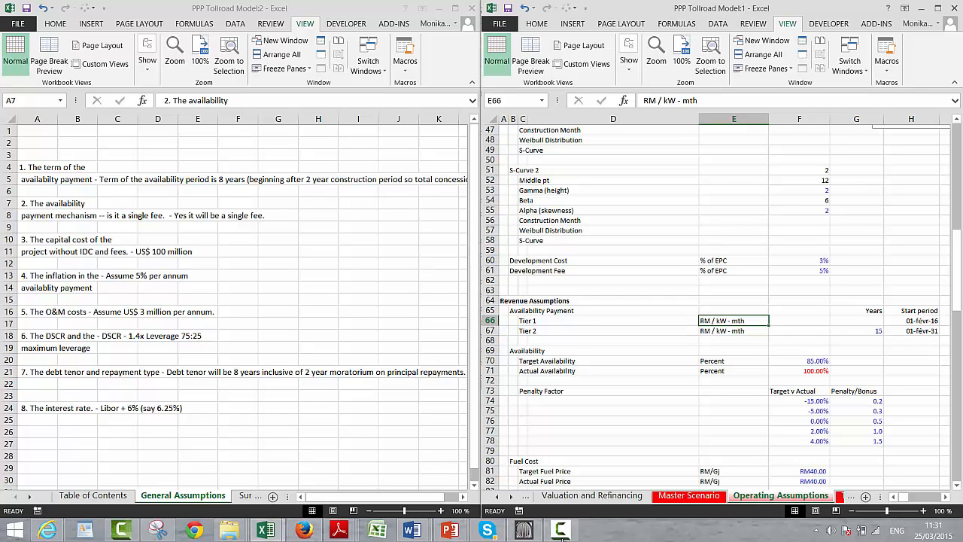
pyautogui.press('Up')
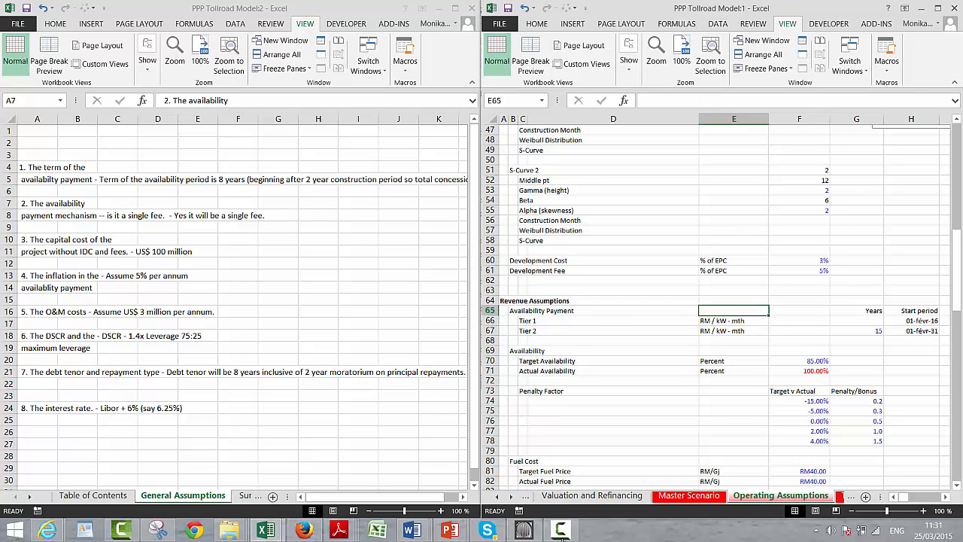
pyautogui.press('Left')
pyautogui.press('Left')
pyautogui.press('Left')
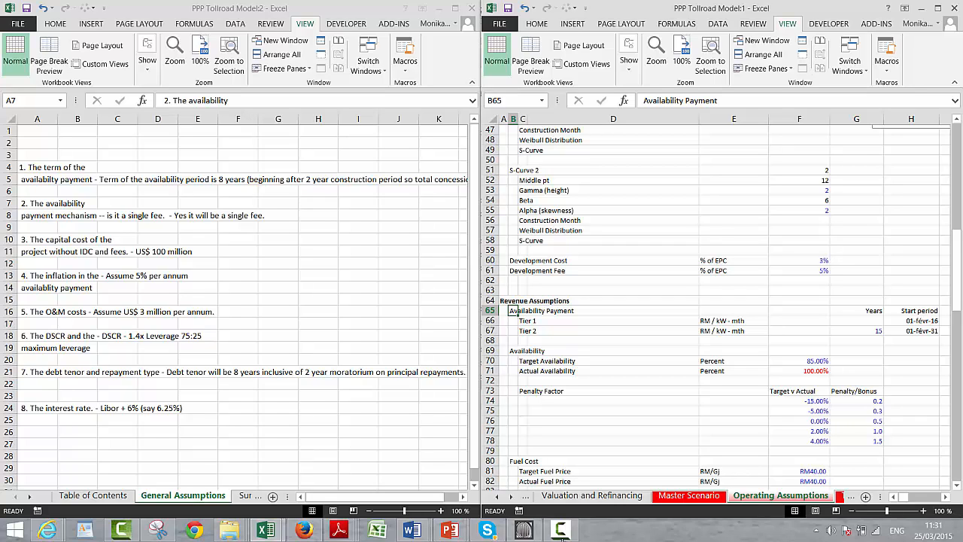
pyautogui.press('Right')
pyautogui.press('Right')
pyautogui.press('Right')
pyautogui.press('Down')
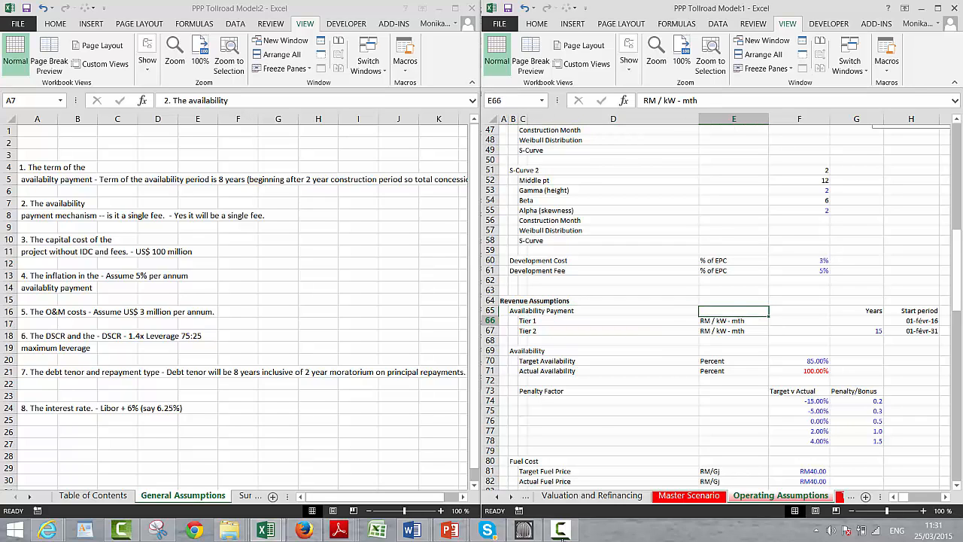
pyautogui.press('Right')
pyautogui.press('Right')
pyautogui.press('Right')
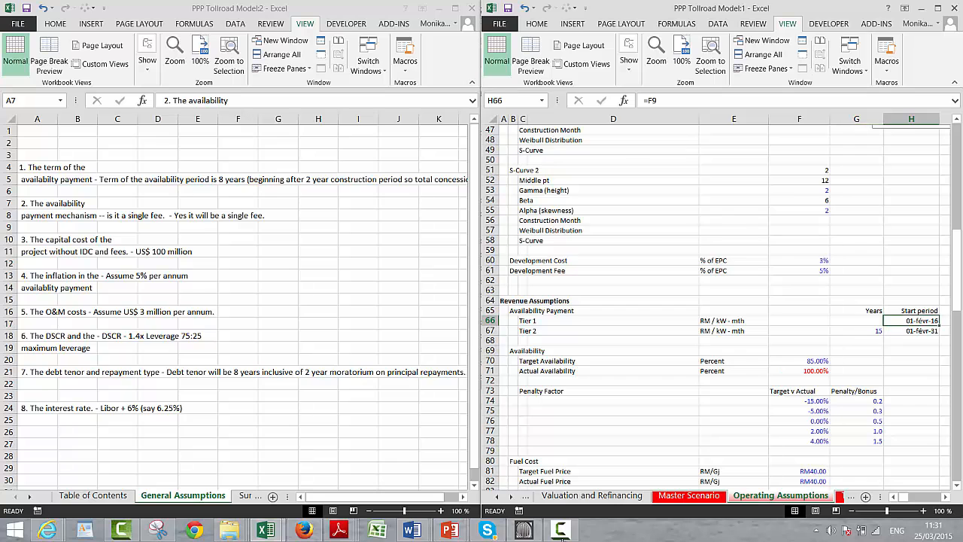
pyautogui.press('Right')
pyautogui.press('Down')
pyautogui.press('Left')
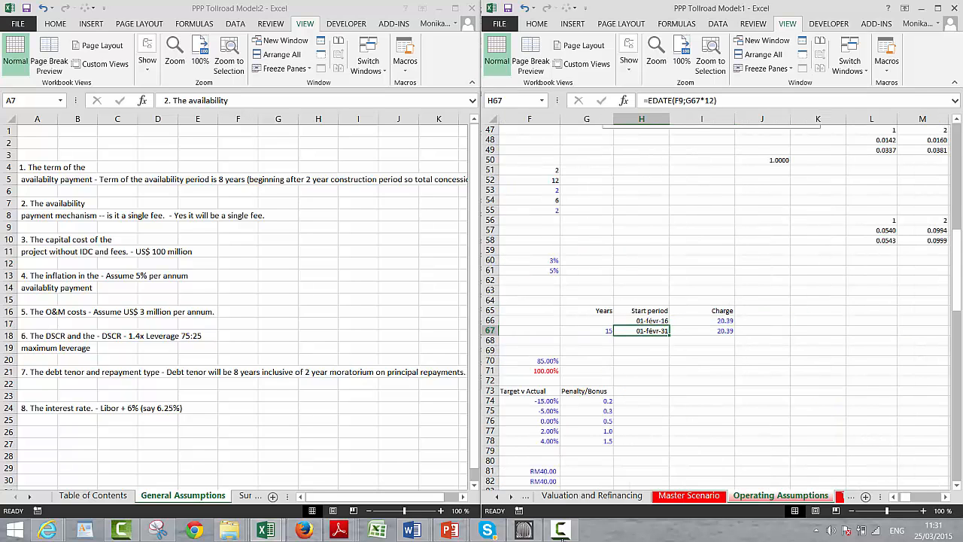
pyautogui.press('Left')
pyautogui.press('Left')
pyautogui.press('Left')
pyautogui.press('Left')
pyautogui.press('Left')
pyautogui.press('Left')
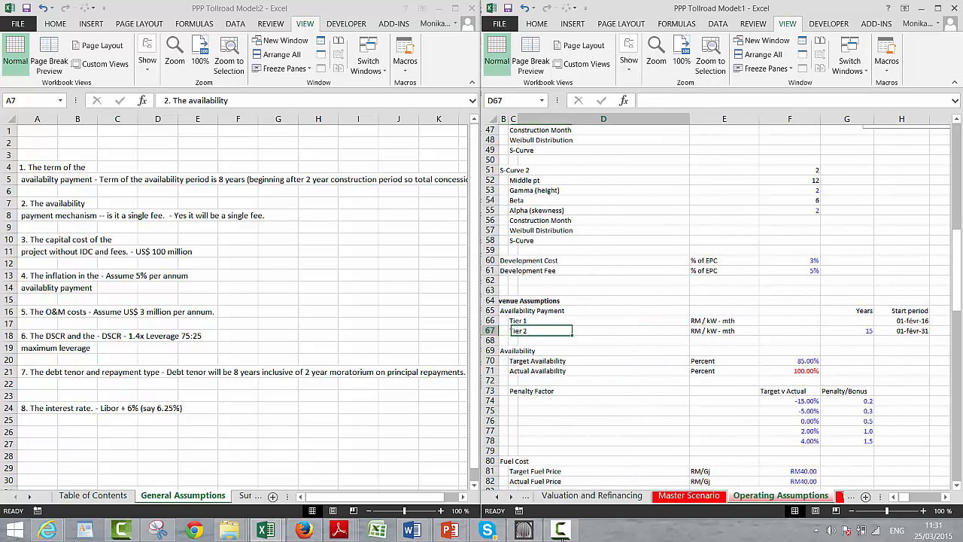
# Change the Tier 1 unit in E66 to "USD 000's" and fill it down to Tier 2 in E67
pyautogui.press('Left')
pyautogui.press('Up')
pyautogui.press('Right')
pyautogui.press('Right')
pyautogui.press('Right')
pyautogui.press('Right')
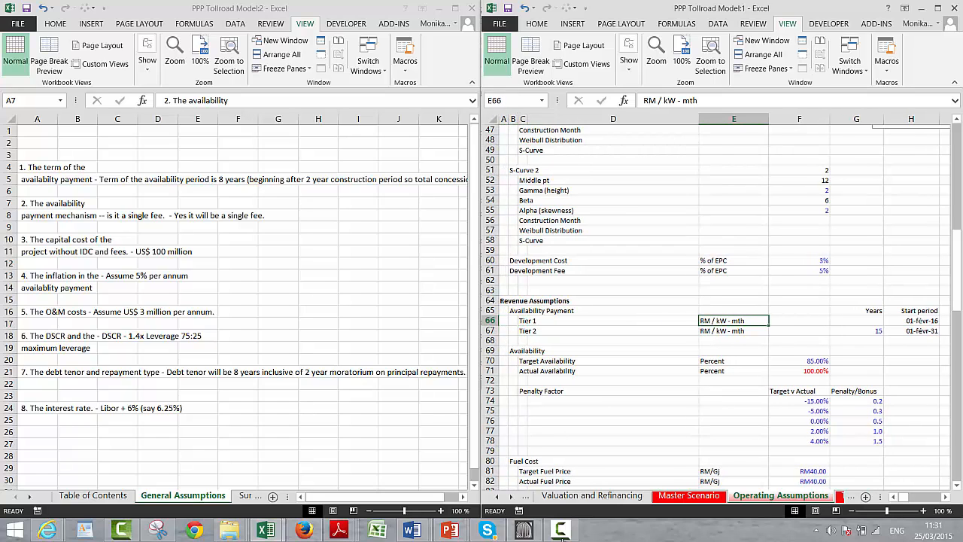
pyautogui.write('USD')
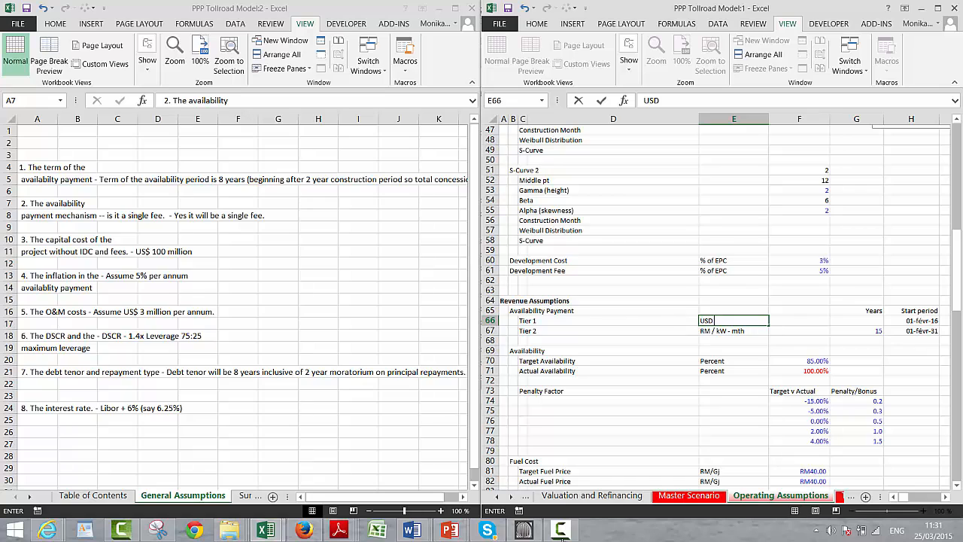
pyautogui.write(" 000's")
pyautogui.press('Return')
pyautogui.press('Up')
pyautogui.hotkey('shift', 'Down')
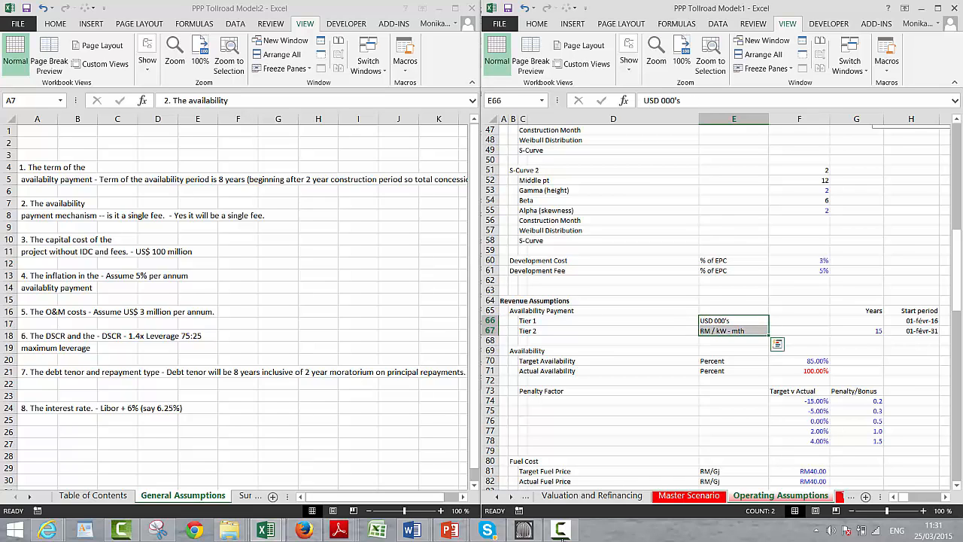
pyautogui.hotkey('ctrl', 'd')
# Set the Target Availability in F70 to 100%
pyautogui.press('Down')
pyautogui.press('Down')
pyautogui.press('Down')
pyautogui.press('Down')
pyautogui.press('Down')
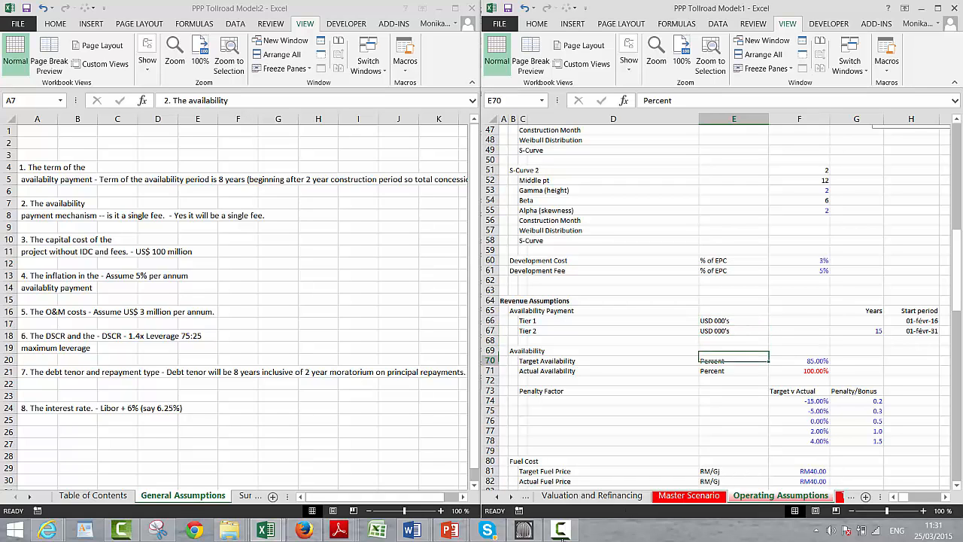
pyautogui.press('Up')
pyautogui.press('Right')
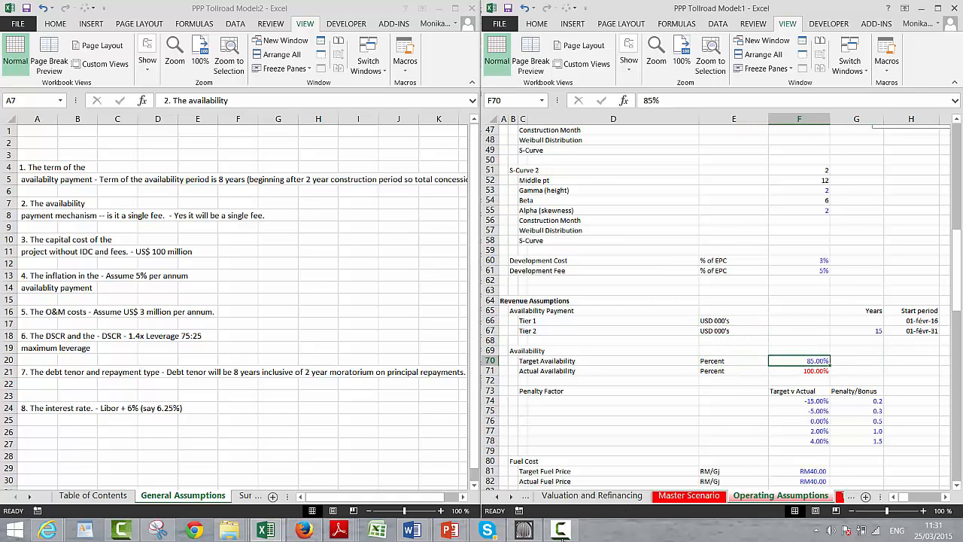
pyautogui.press('Left')
pyautogui.press('Right')
pyautogui.write('100%')
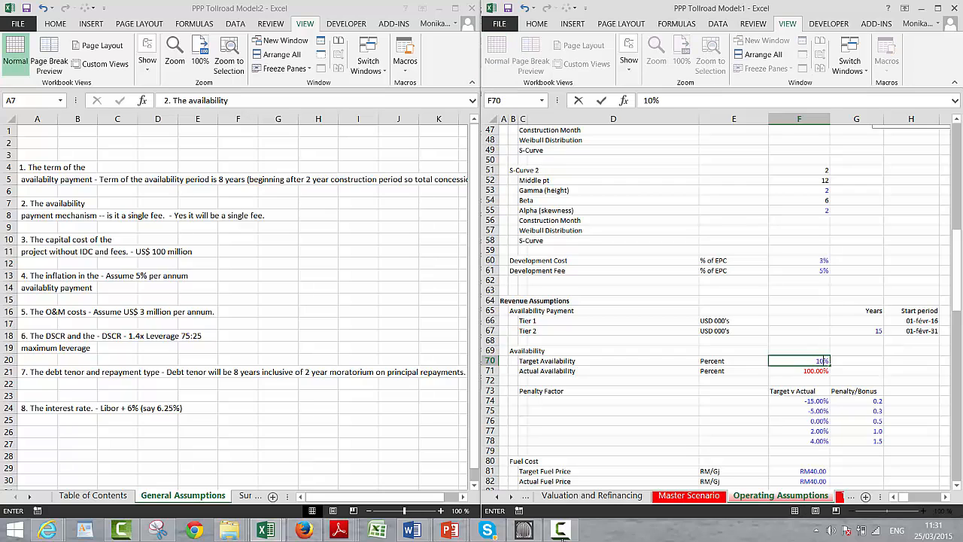
pyautogui.press('Return')
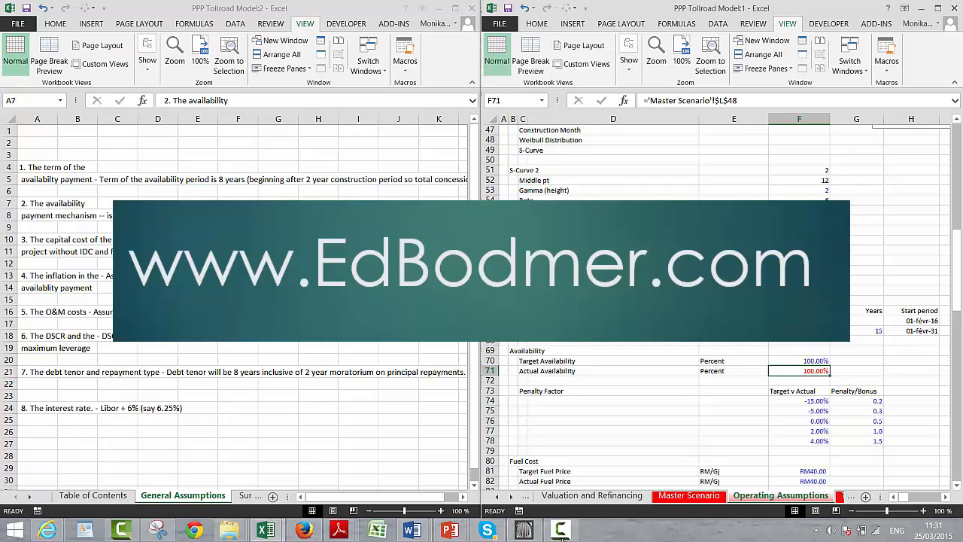
# Examine the Penalty Factor table with its Target v Actual and Penalty/Bonus columns
pyautogui.press('Down')
pyautogui.press('Left')
pyautogui.press('Down')
pyautogui.press('Down')
pyautogui.press('Left')
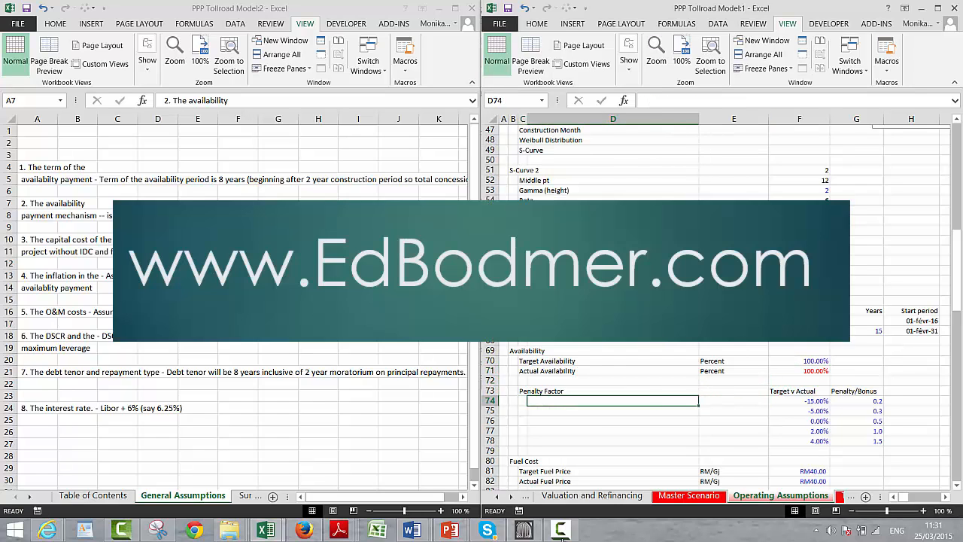
pyautogui.press('Right')
pyautogui.press('Right')
pyautogui.press('Down')
pyautogui.press('Down')
pyautogui.press('Down')
pyautogui.press('Down')
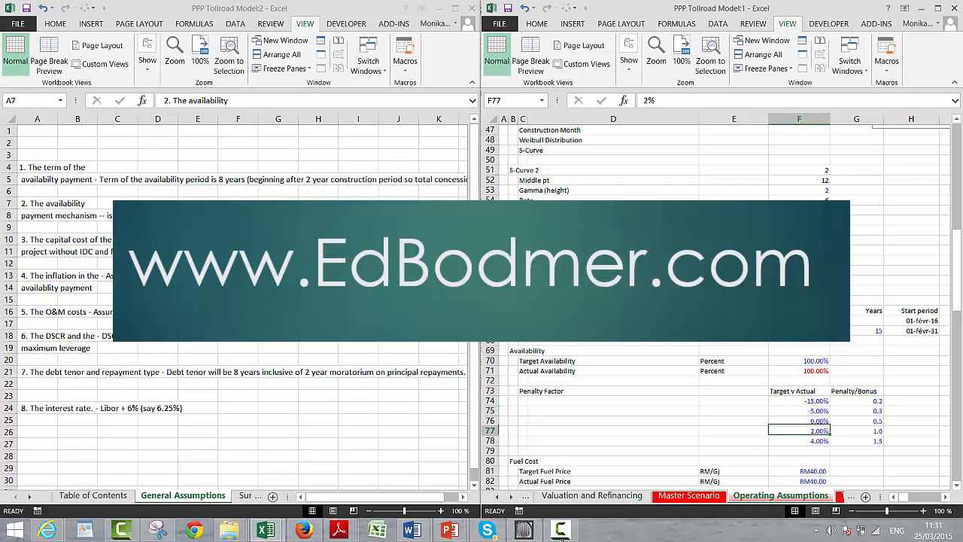
pyautogui.press('Up')
pyautogui.press('Up')
pyautogui.press('Up')
pyautogui.press('Right')
pyautogui.press('Right')
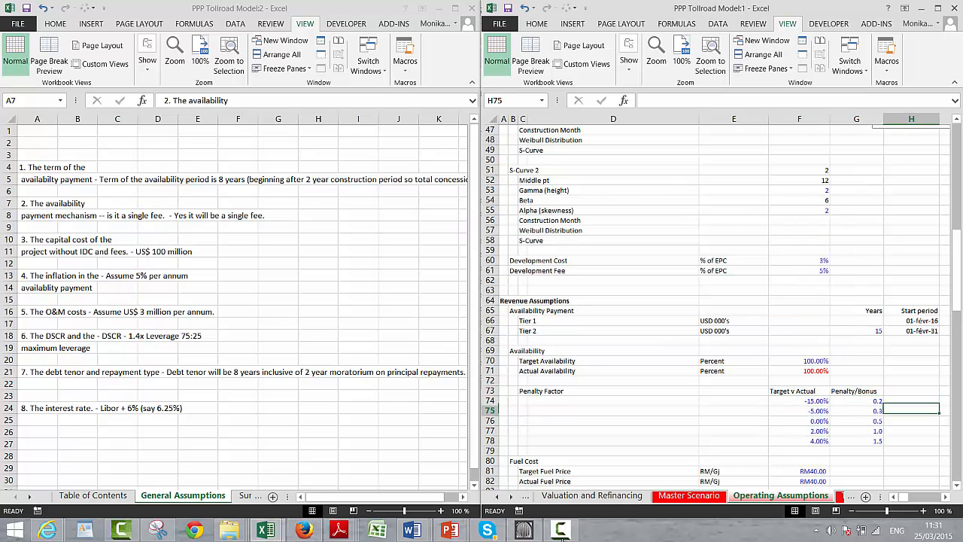
# Review the Fuel Cost section down to Heat Rate, including the fuel prices and the inflation in fuel price
pyautogui.press('Down')
pyautogui.press('Down')
pyautogui.press('Down')
pyautogui.press('Down')
pyautogui.press('Down')
pyautogui.press('Down')
pyautogui.press('Down')
pyautogui.press('Down')
pyautogui.press('Down')
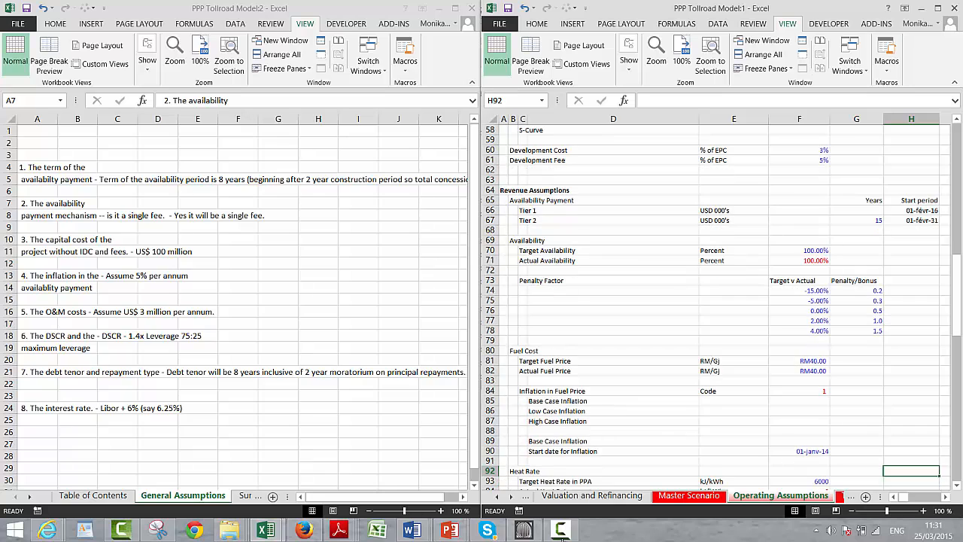
pyautogui.press('Up')
pyautogui.press('Up')
pyautogui.press('Up')
pyautogui.press('Left')
pyautogui.press('Left')
pyautogui.press('Left')
pyautogui.press('Left')
pyautogui.press('Left')
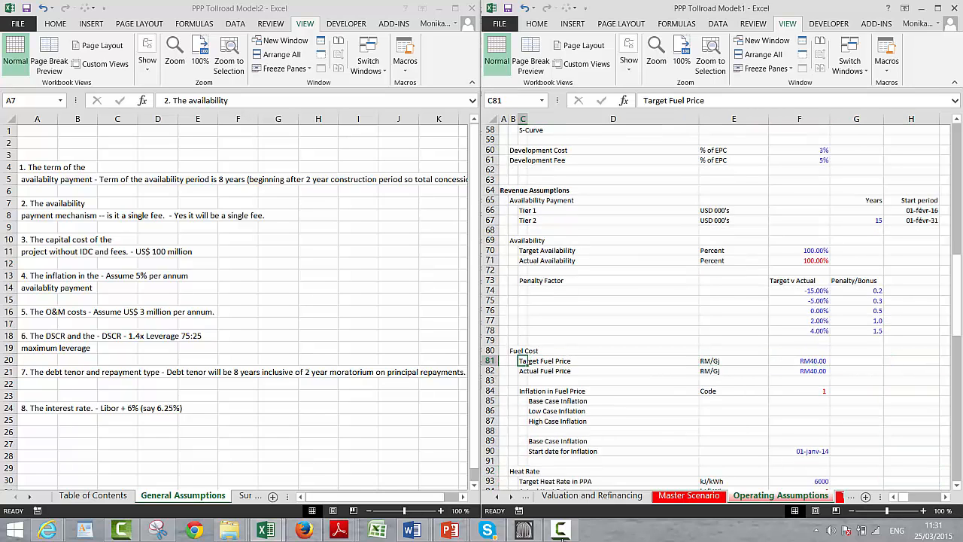
pyautogui.press('Left')
pyautogui.press('Down')
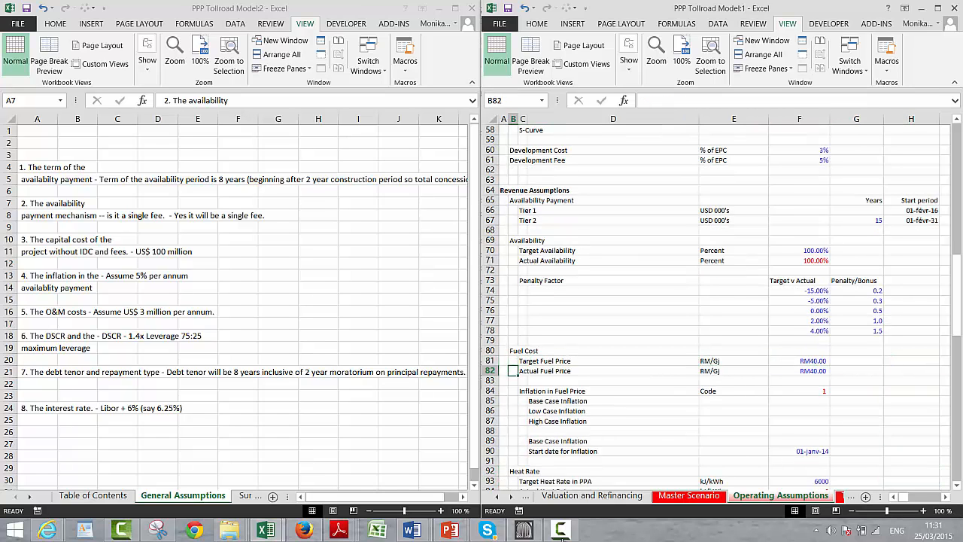
# Go through the tax and finance assumptions sheets to EBITDA and Capital Expenditures and review it from Revenues up to the timeline rows
pyautogui.hotkey('ctrl', 'pagedown')
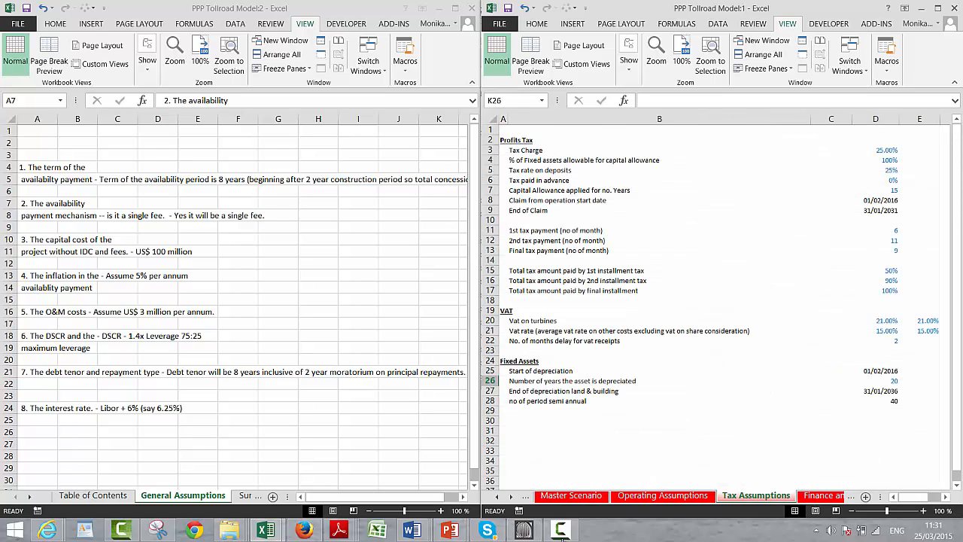
pyautogui.hotkey('ctrl', 'pagedown')
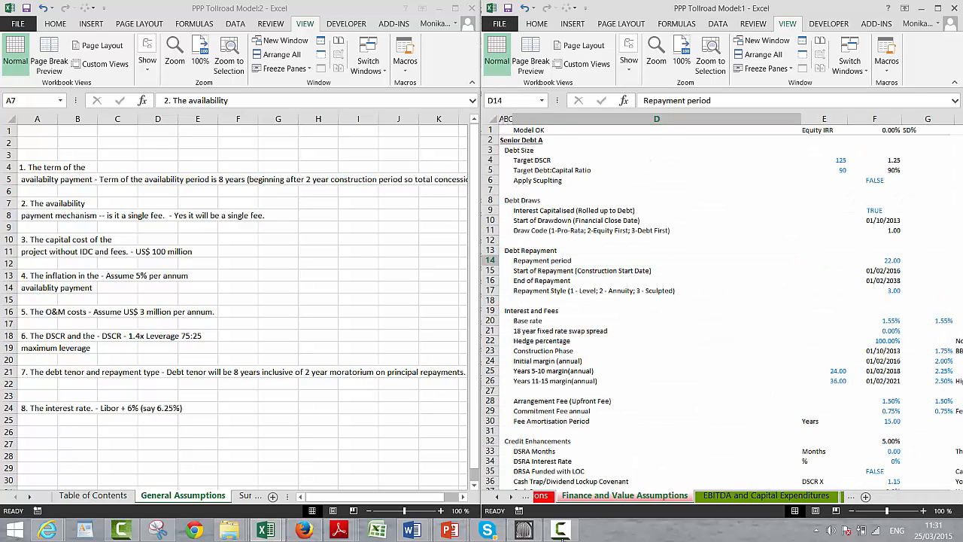
pyautogui.hotkey('ctrl', 'pagedown')
pyautogui.press('Up')
pyautogui.press('Up')
pyautogui.press('Up')
pyautogui.press('Up')
pyautogui.press('Up')
pyautogui.press('Up')
pyautogui.press('Up')
pyautogui.press('Up')
pyautogui.press('Up')
pyautogui.press('Up')
pyautogui.press('Up')
pyautogui.press('Up')
pyautogui.press('Up')
pyautogui.press('Up')
pyautogui.press('Up')
pyautogui.press('Up')
pyautogui.press('Up')
pyautogui.press('Up')
pyautogui.press('Up')
pyautogui.press('Up')
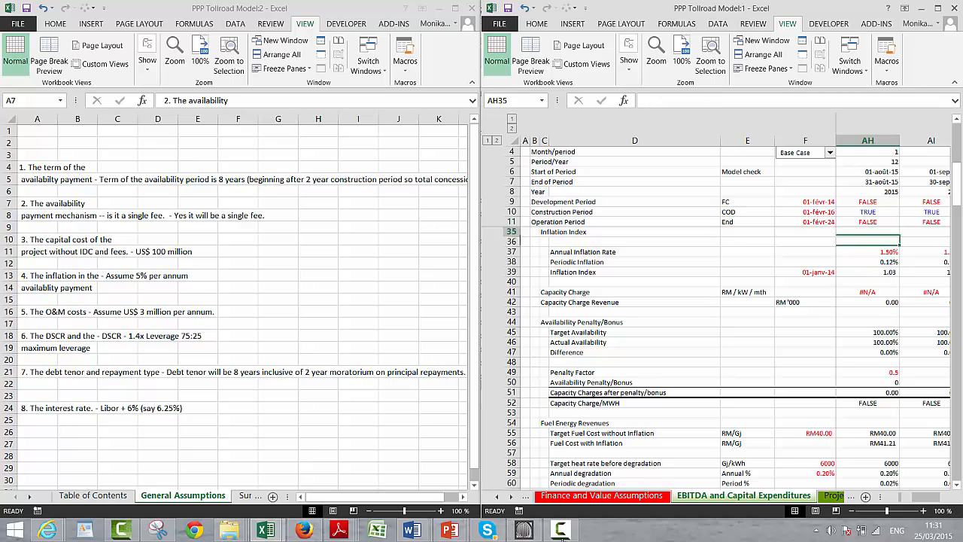
pyautogui.press('Down')
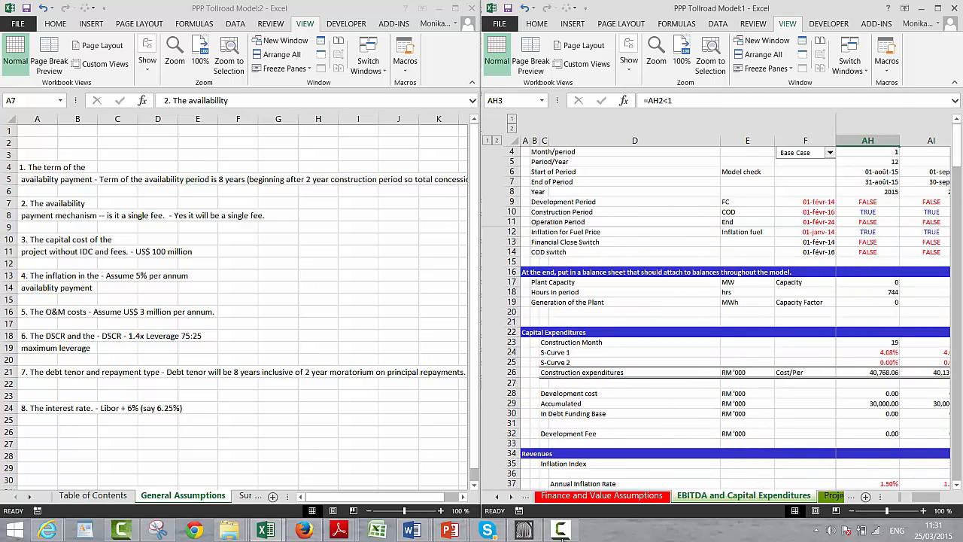
pyautogui.press('Left')
pyautogui.press('Left')
pyautogui.press('Left')
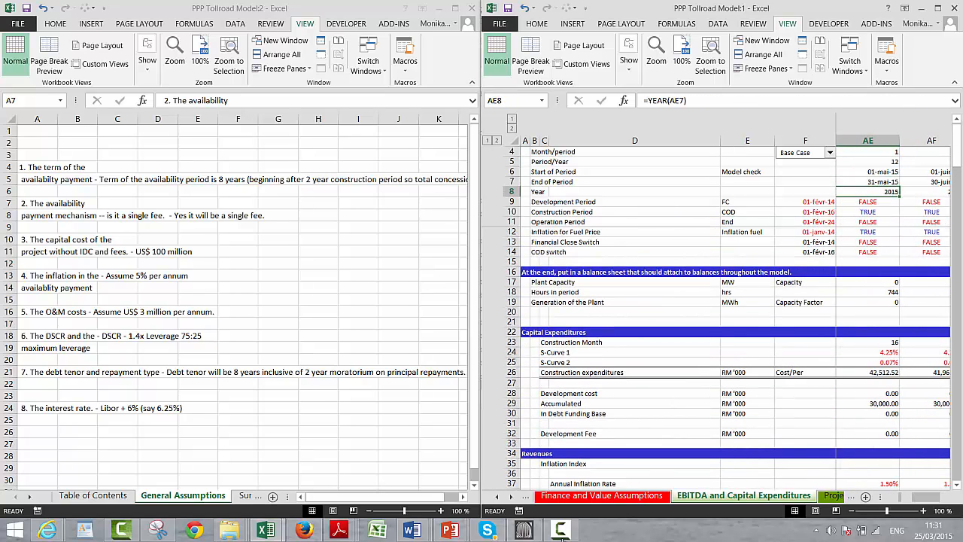
# Review the period flags back across the timeline to the Operation Period count, its end date and the Financial Close Switch row
pyautogui.press('Down')
pyautogui.press('Down')
pyautogui.press('Left')
pyautogui.press('Left')
pyautogui.press('Left')
pyautogui.press('Left')
pyautogui.press('Left')
pyautogui.press('Left')
pyautogui.press('Left')
pyautogui.press('Left')
pyautogui.press('Left')
pyautogui.press('Left')
pyautogui.press('Left')
pyautogui.press('Left')
pyautogui.press('Left')
pyautogui.press('Left')
pyautogui.press('Left')
pyautogui.press('Left')
pyautogui.press('Left')
pyautogui.press('Left')
pyautogui.press('Left')
pyautogui.press('Left')
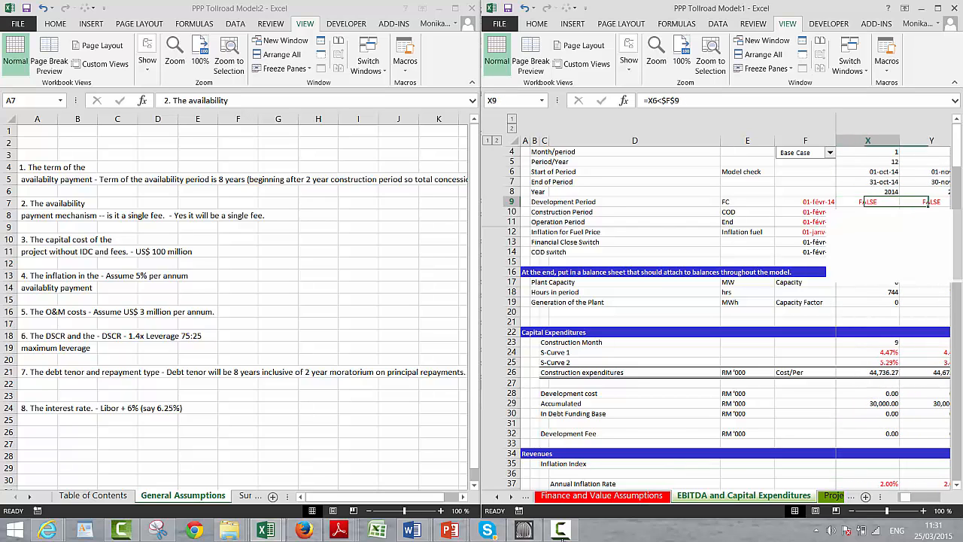
pyautogui.press('Down')
pyautogui.press('Down')
pyautogui.press('Left')
pyautogui.press('Left')
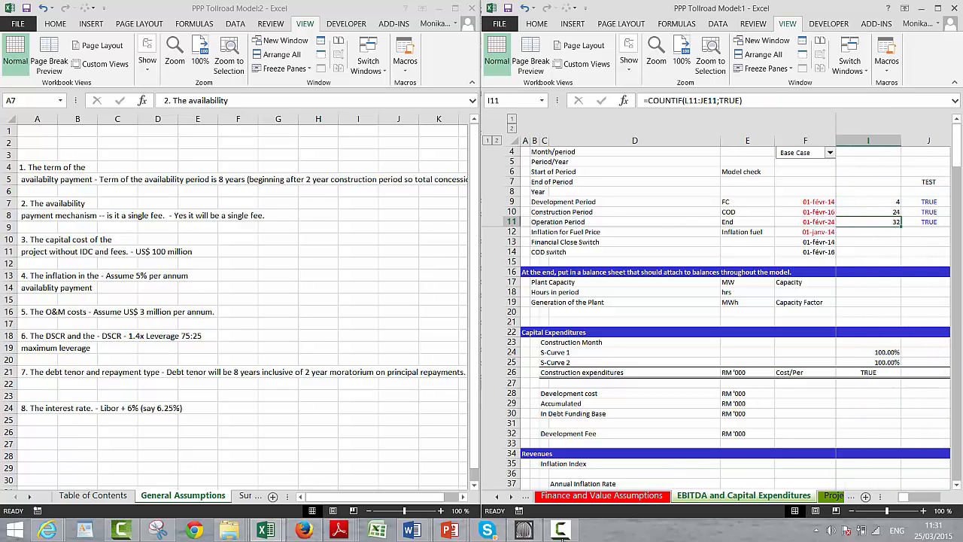
pyautogui.press('Left')
pyautogui.press('Left')
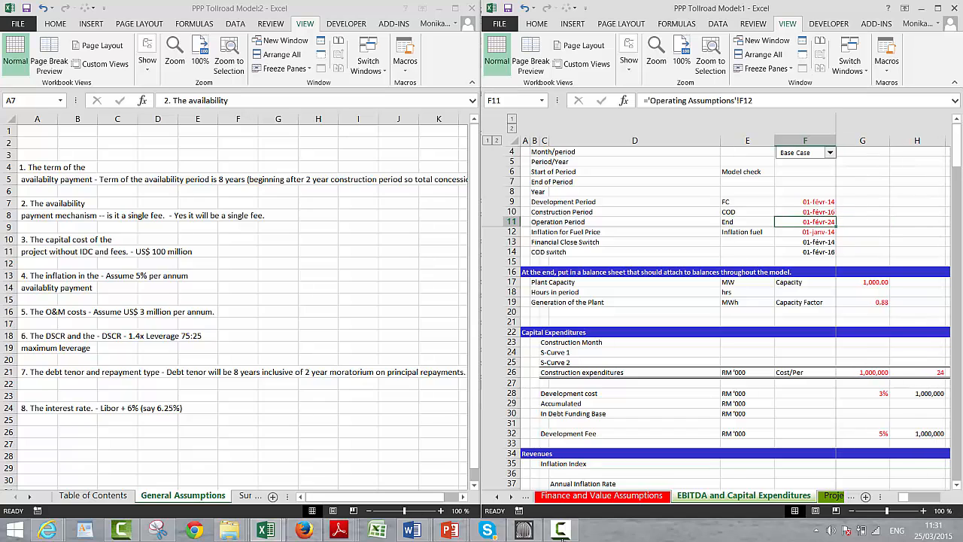
pyautogui.press('Down')
pyautogui.press('Down')
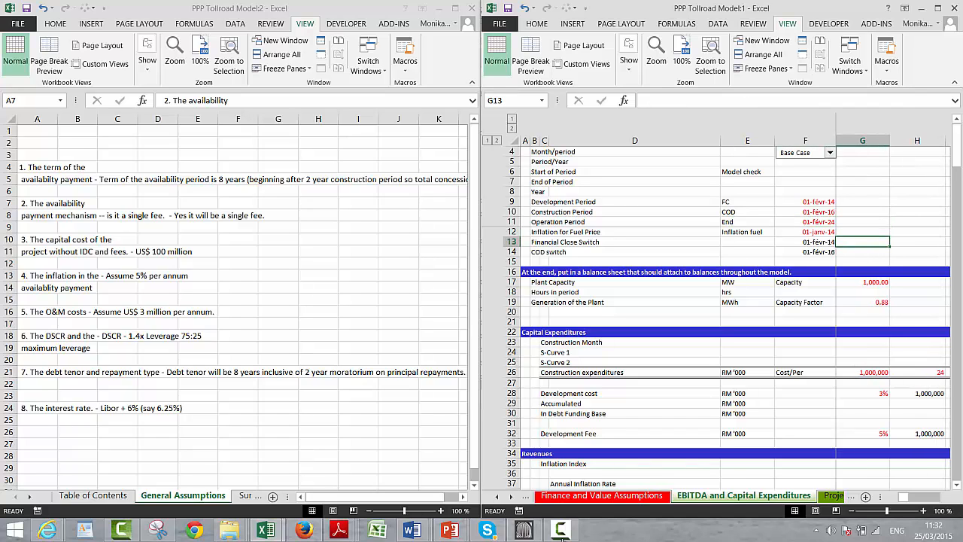
pyautogui.click(562, 531)
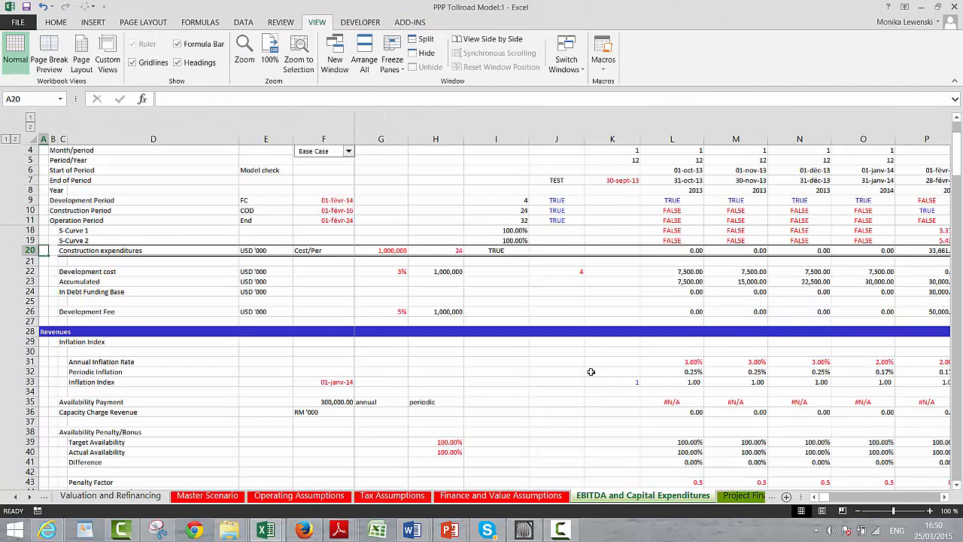
# Review the Inflation Index inputs under Revenues and the Availability Payment link in F35
pyautogui.click(590, 373)
pyautogui.press('Left')
pyautogui.press('Left')
pyautogui.press('Left')
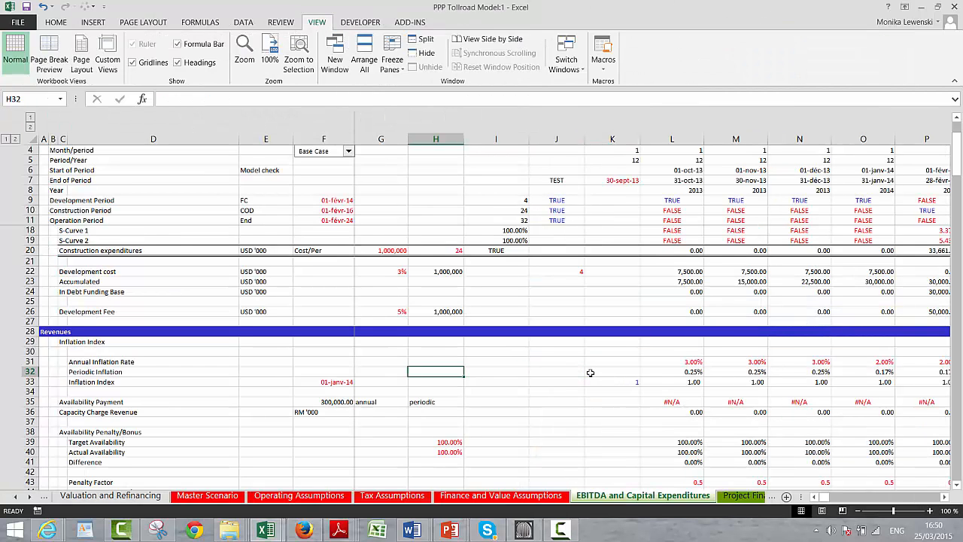
pyautogui.press('Up')
pyautogui.press('Left')
pyautogui.press('Left')
pyautogui.press('Down')
pyautogui.press('Down')
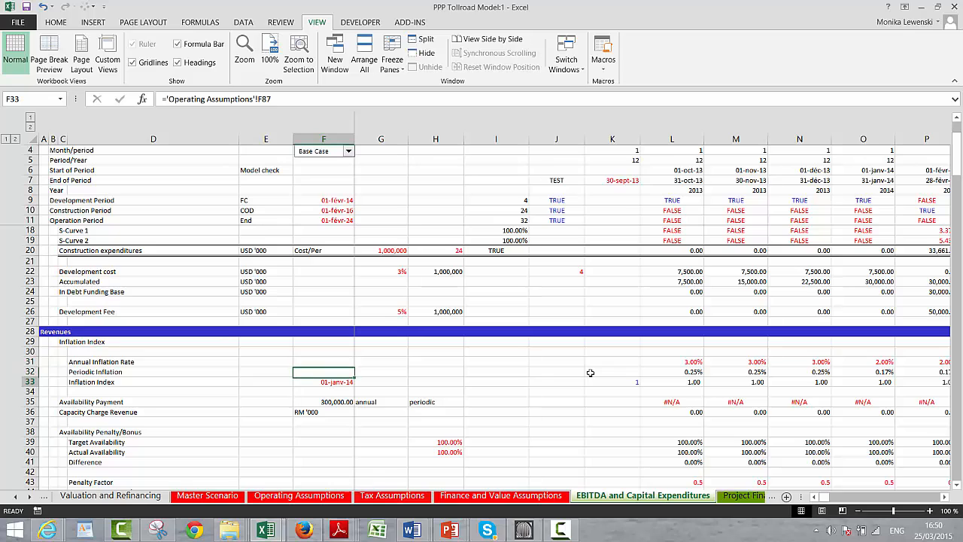
pyautogui.press('Down')
pyautogui.press('Down')
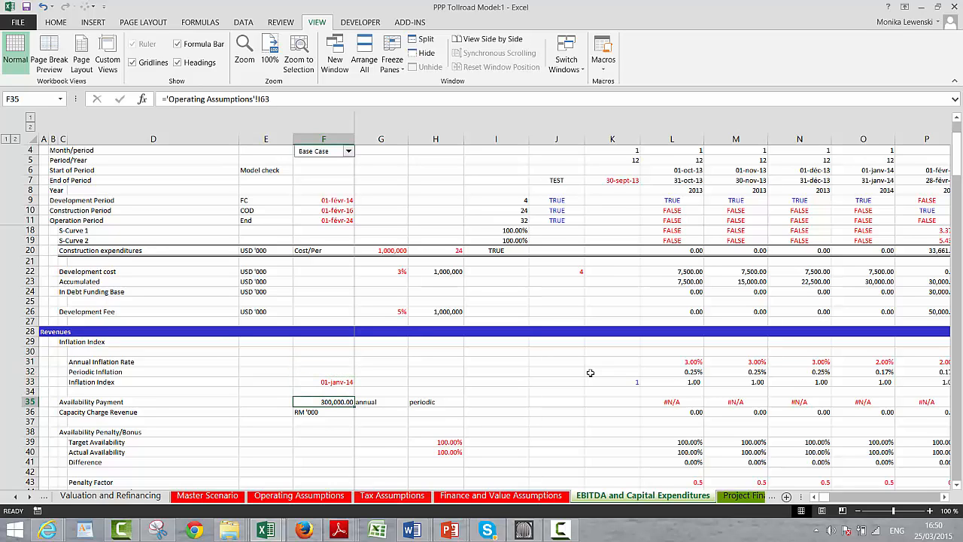
pyautogui.press('Left')
pyautogui.press('Left')
pyautogui.press('Left')
pyautogui.press('Left')
pyautogui.press('Left')
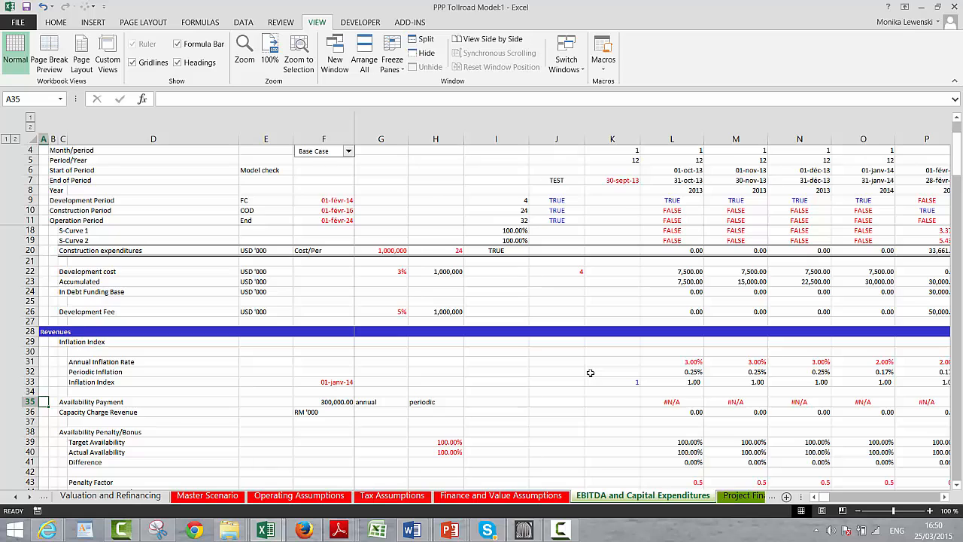
# Compare the Availability Payment row with the Capacity Charge Revenue and Availability Penalty/Bonus rows beneath it
pyautogui.press('Down')
pyautogui.press('Up')
pyautogui.press('Up')
pyautogui.press('Down')
pyautogui.press('Down')
pyautogui.press('Down')
pyautogui.press('Down')
pyautogui.press('Up')
pyautogui.press('Up')
pyautogui.press('Right')
pyautogui.press('Right')
pyautogui.press('Right')
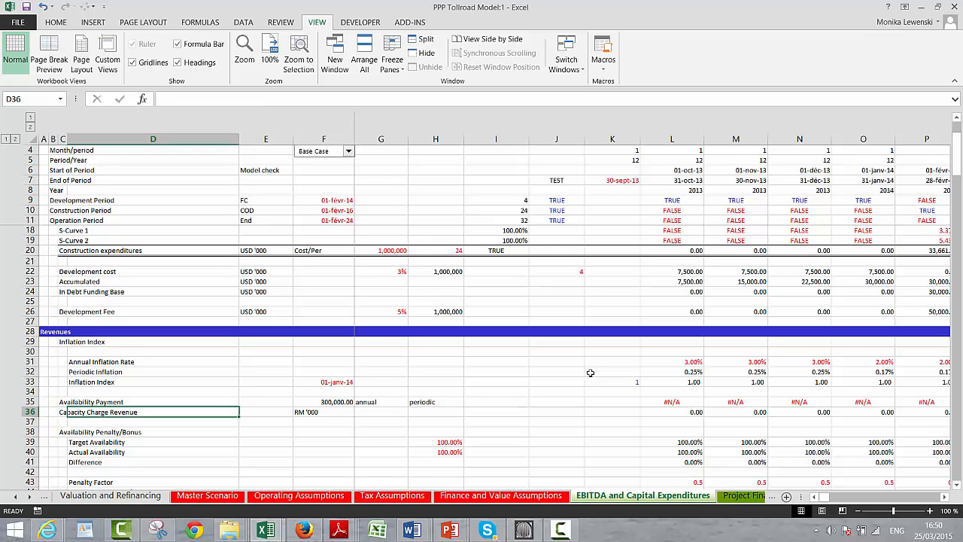
pyautogui.press('Up')
pyautogui.press('Right')
pyautogui.press('Right')
pyautogui.press('Right')
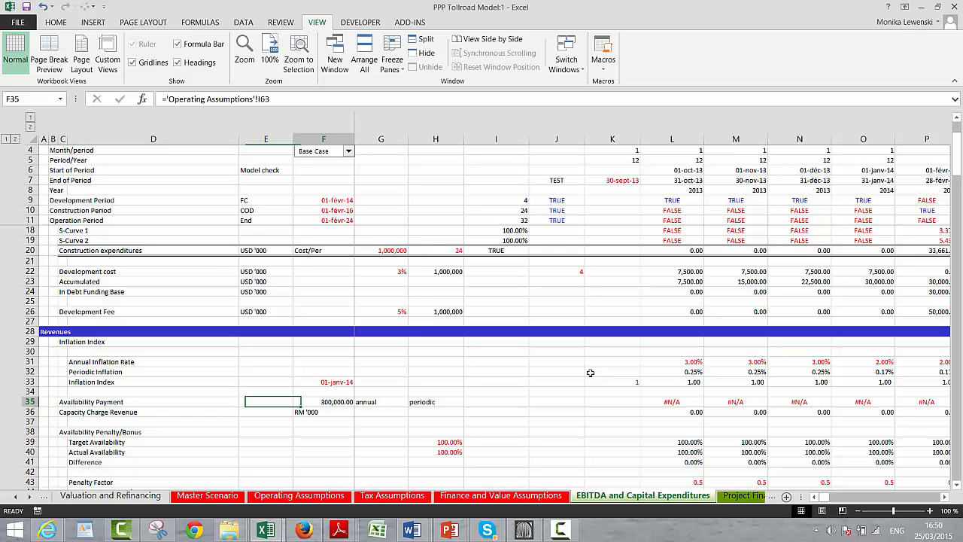
pyautogui.press('Left')
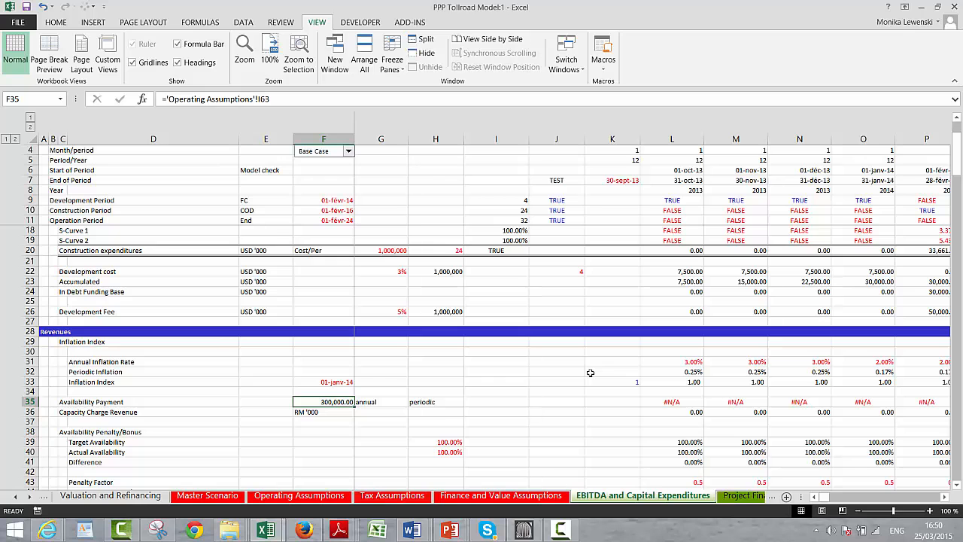
# Go back through the tax and operating assumptions to the Table of Contents and read the General Assumptions list
pyautogui.hotkey('ctrl', 'pageup')
pyautogui.hotkey('ctrl', 'pageup')
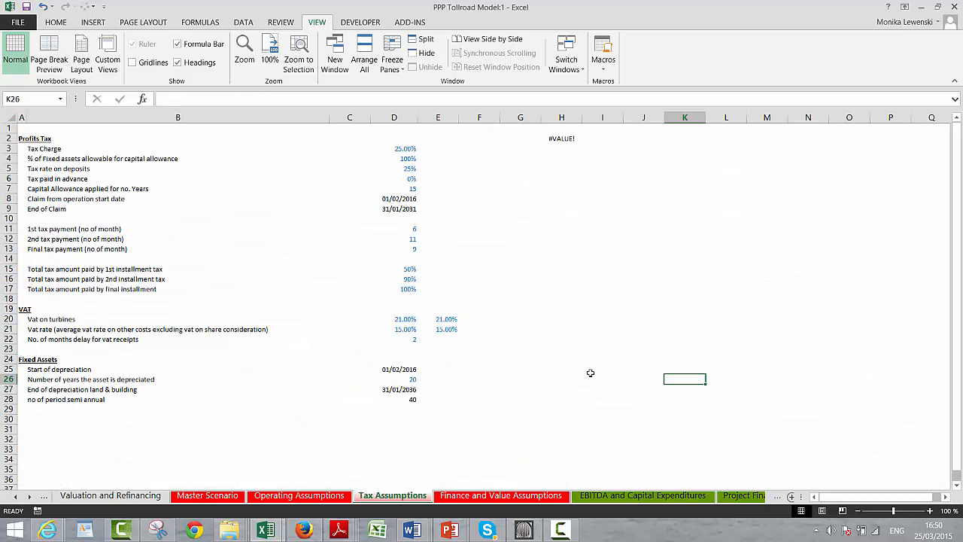
pyautogui.hotkey('ctrl', 'pageup')
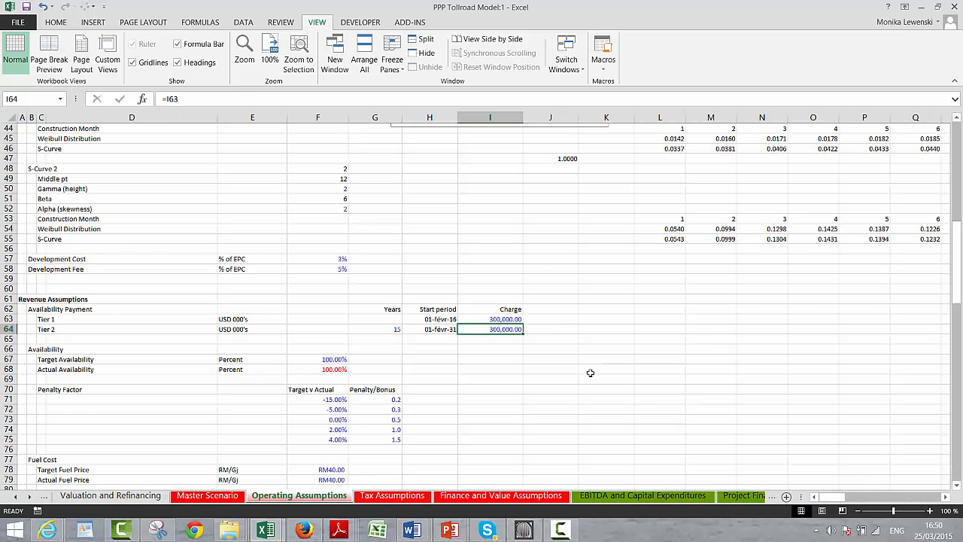
pyautogui.hotkey('ctrl', 'pageup')
pyautogui.hotkey('ctrl', 'pageup')
pyautogui.hotkey('ctrl', 'pageup')
pyautogui.hotkey('ctrl', 'pageup')
pyautogui.hotkey('ctrl', 'pageup')
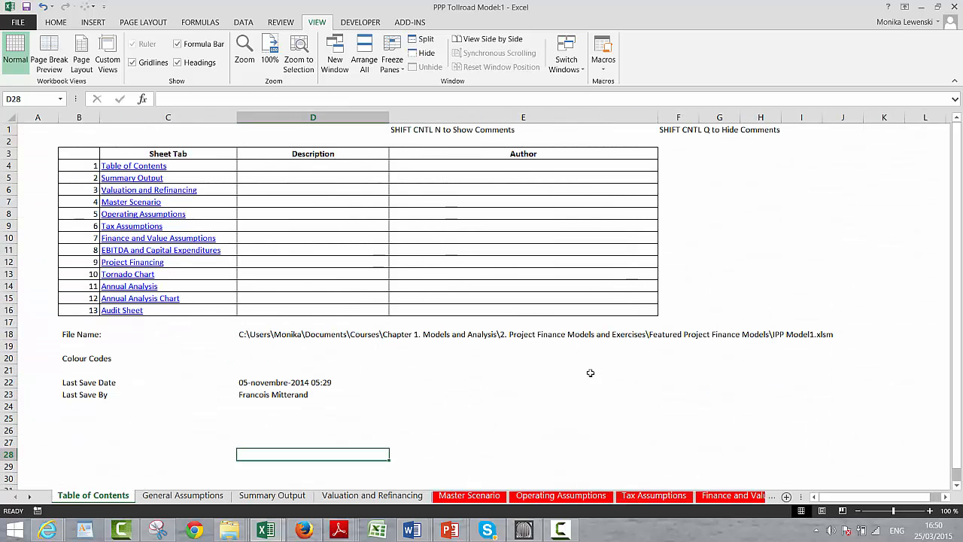
pyautogui.hotkey('ctrl', 'pagedown')
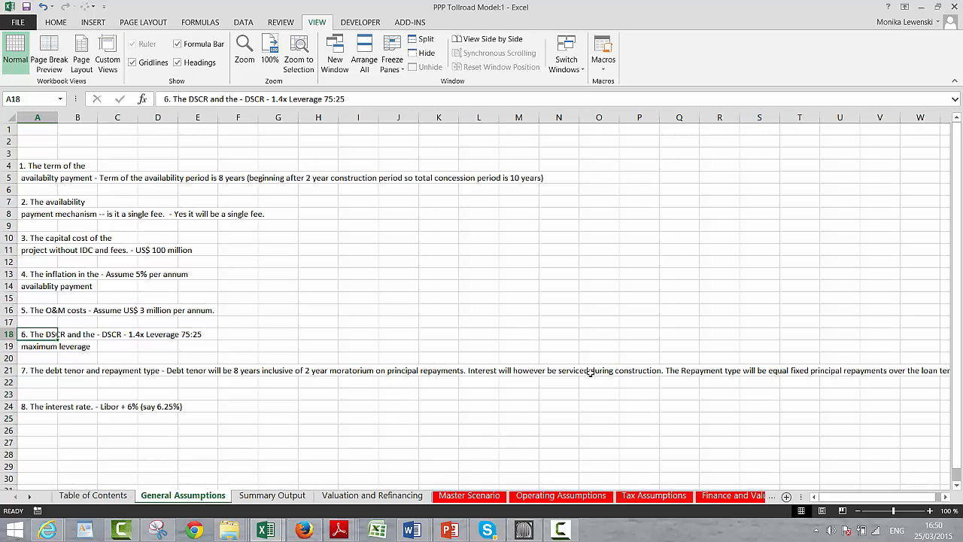
# Examine the scenario inputs on the Summary Output sheet from Availability Payment down to the base case inflation selection
pyautogui.hotkey('ctrl', 'pagedown')
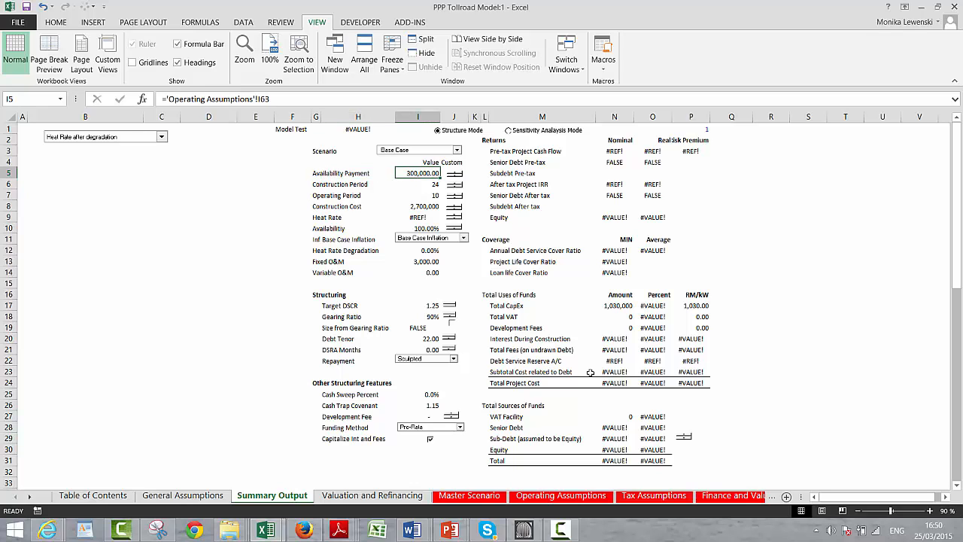
pyautogui.press('Down')
pyautogui.press('Down')
pyautogui.press('Down')
pyautogui.press('Down')
pyautogui.press('Down')
pyautogui.press('Down')
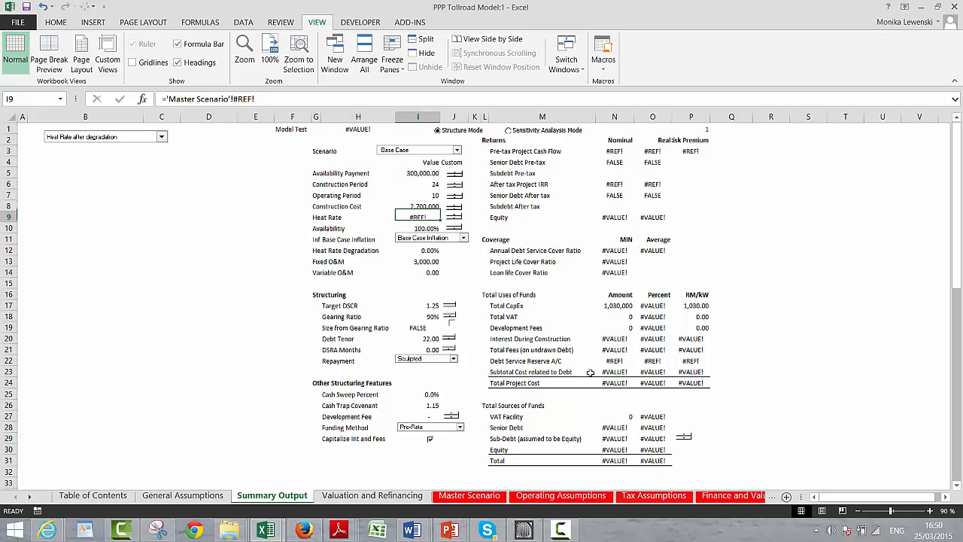
pyautogui.press('Left')
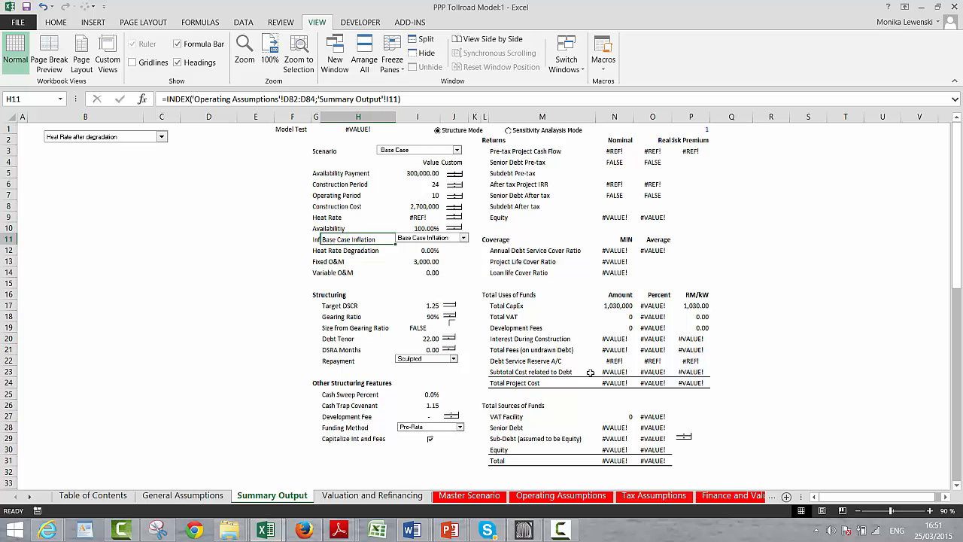
# On the EBITDA and Capital Expenditures sheet, insert three blank rows directly above Capacity Charge Revenue
pyautogui.hotkey('ctrl', 'pagedown')
pyautogui.hotkey('ctrl', 'pagedown')
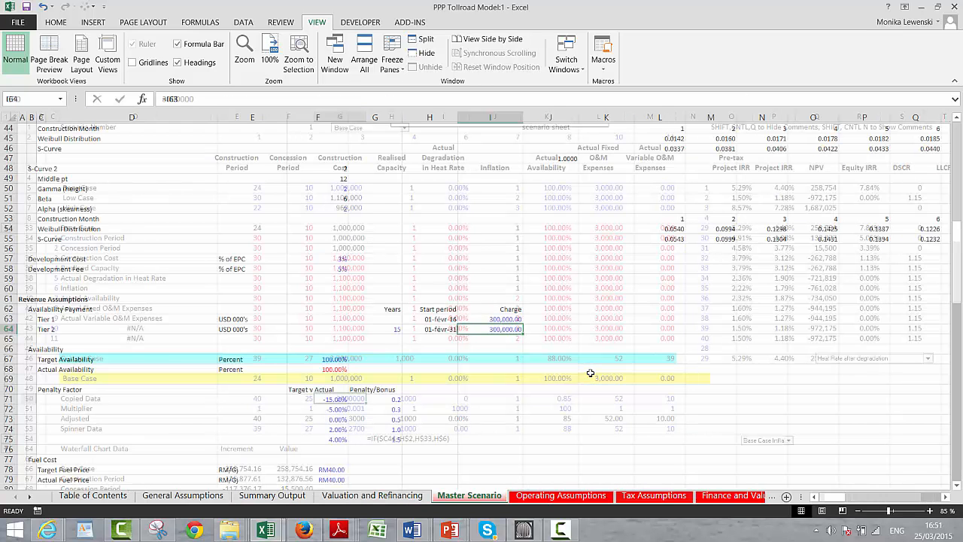
pyautogui.hotkey('ctrl', 'pagedown')
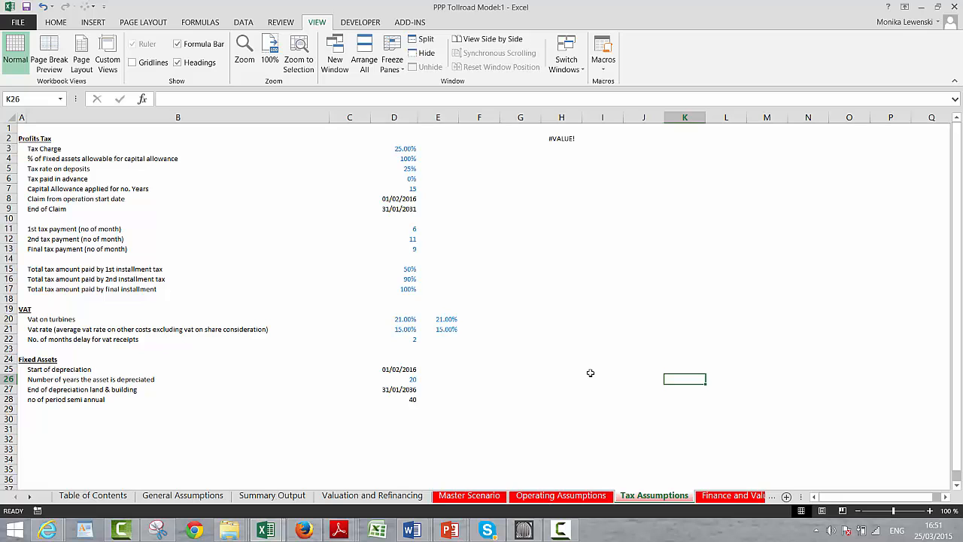
pyautogui.hotkey('ctrl', 'pagedown')
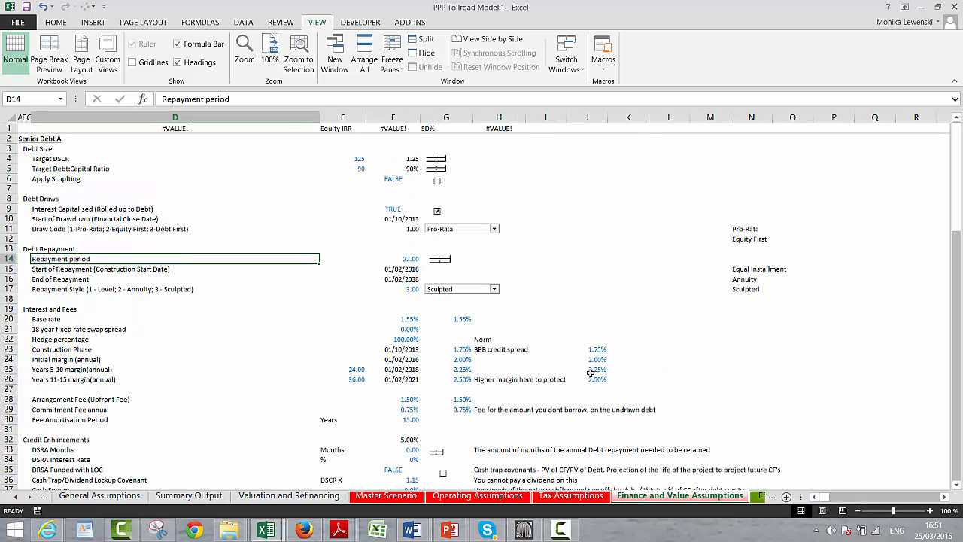
pyautogui.hotkey('ctrl', 'pagedown')
pyautogui.press('Left')
pyautogui.press('Left')
pyautogui.press('Left')
pyautogui.press('Left')
pyautogui.press('Left')
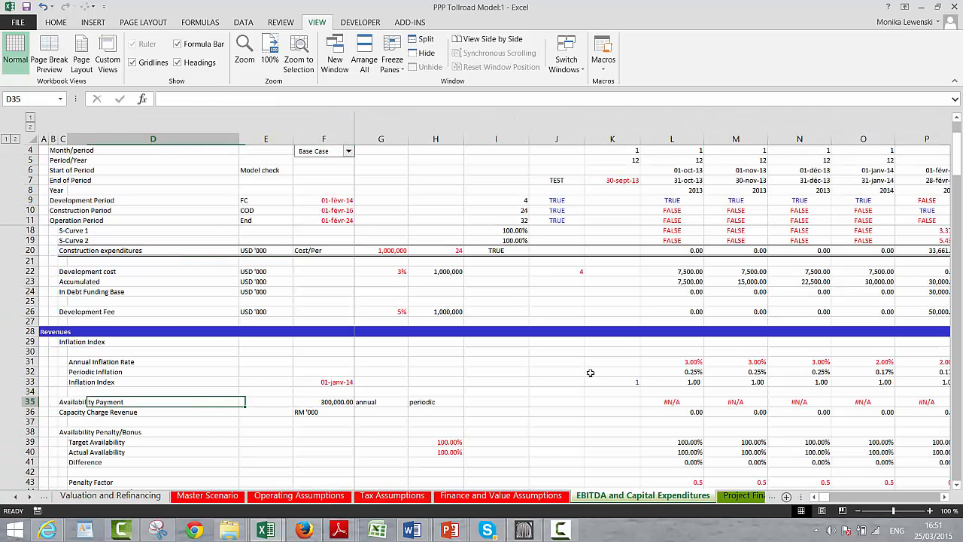
pyautogui.press('Down')
pyautogui.press('Down')
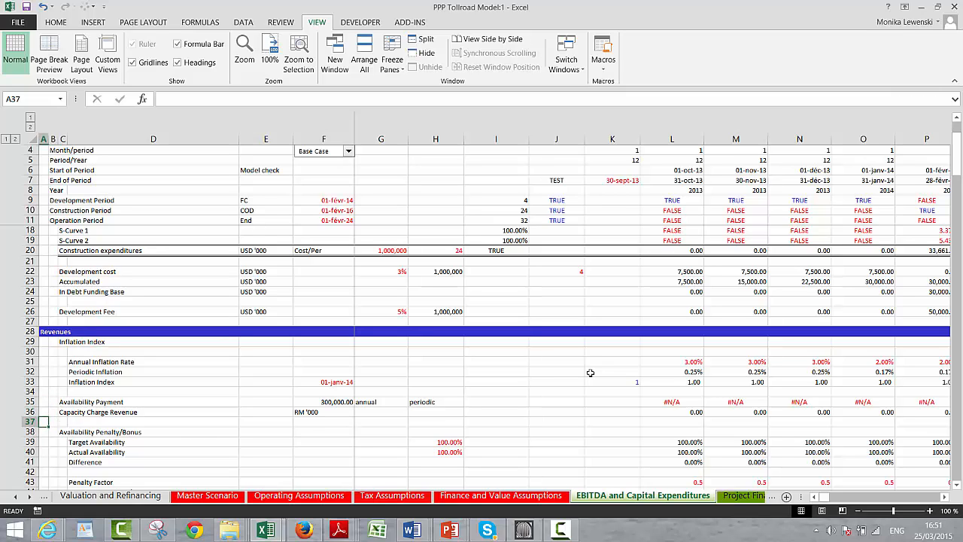
pyautogui.press('Up')
pyautogui.press('Up')
pyautogui.press('Down')
pyautogui.hotkey('shift', 'space')
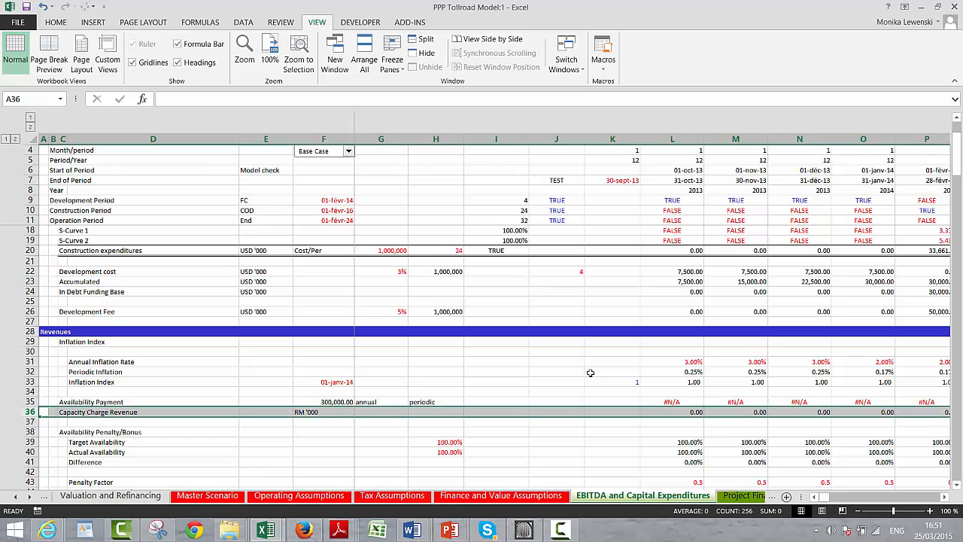
pyautogui.hotkey('ctrl', 'shift', '+')
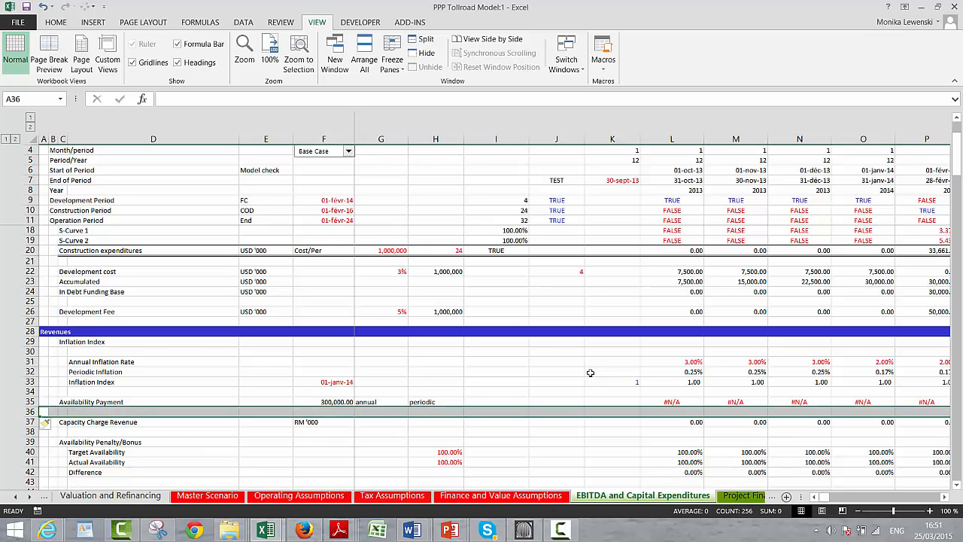
pyautogui.hotkey('ctrl', 'shift', '+')
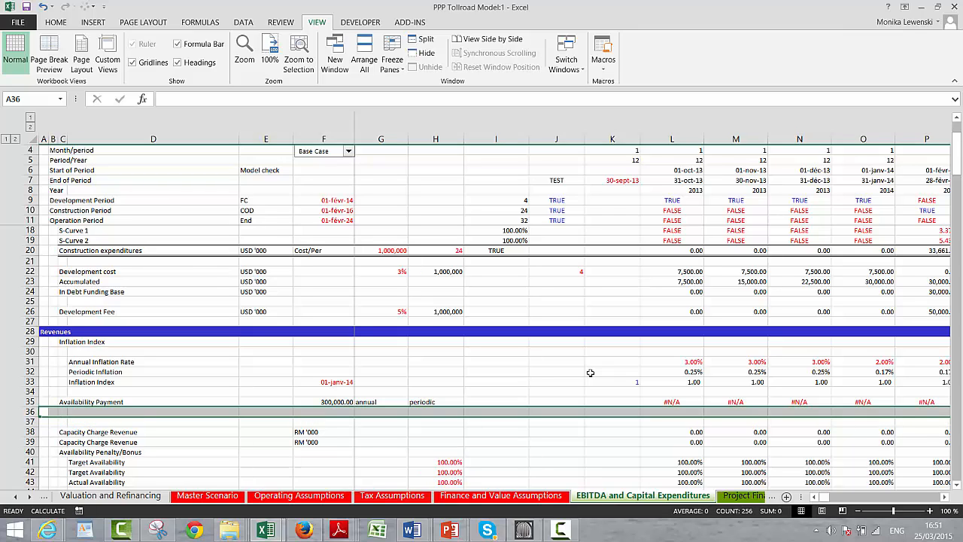
# Rename the Availability Payment label in C35 as "Availability Payment - Real"
pyautogui.press('Up')
pyautogui.press('Up')
pyautogui.press('Right')
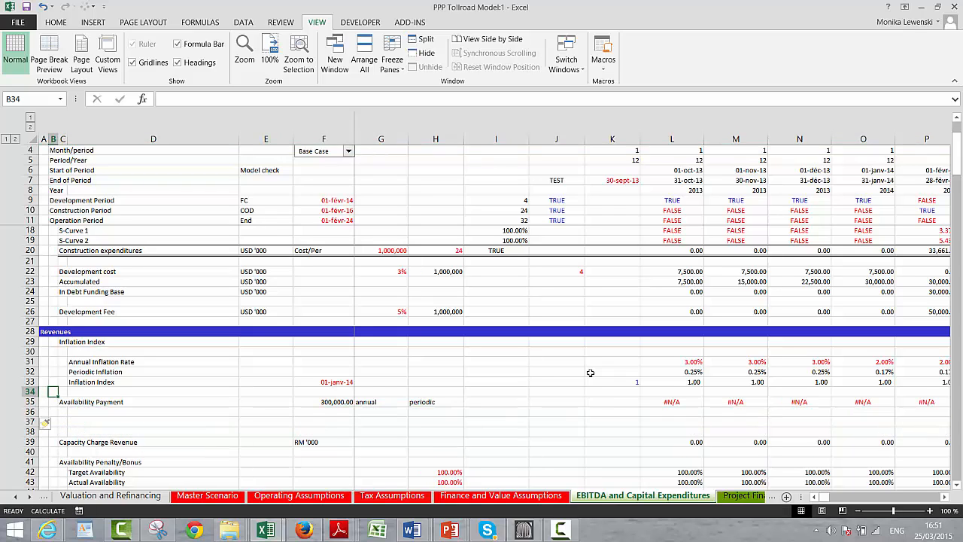
pyautogui.press('Down')
pyautogui.press('Right')
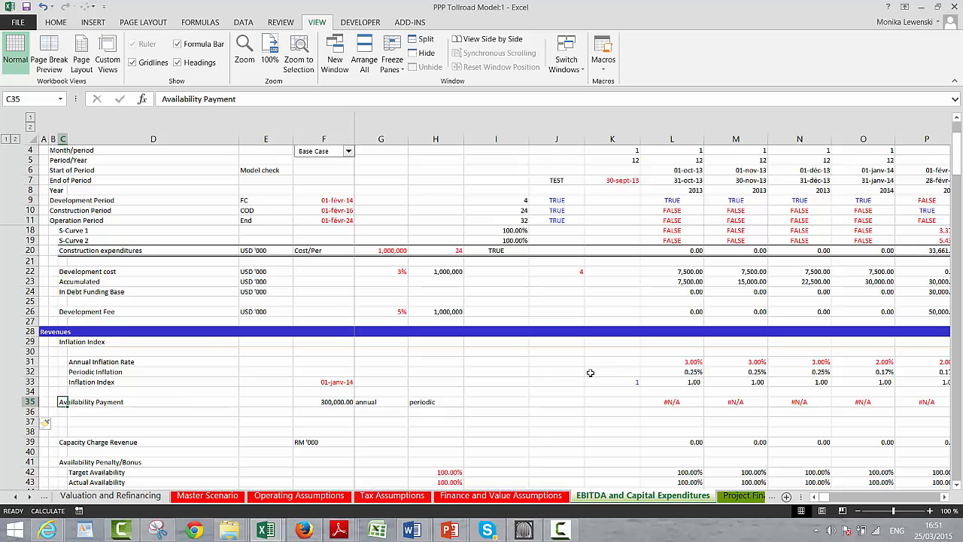
pyautogui.press('F2')
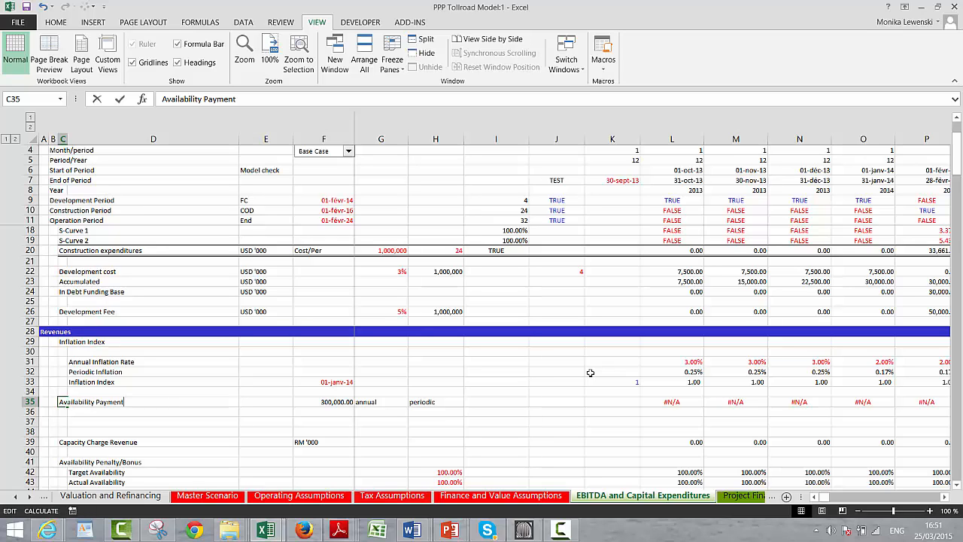
pyautogui.write('- Re')
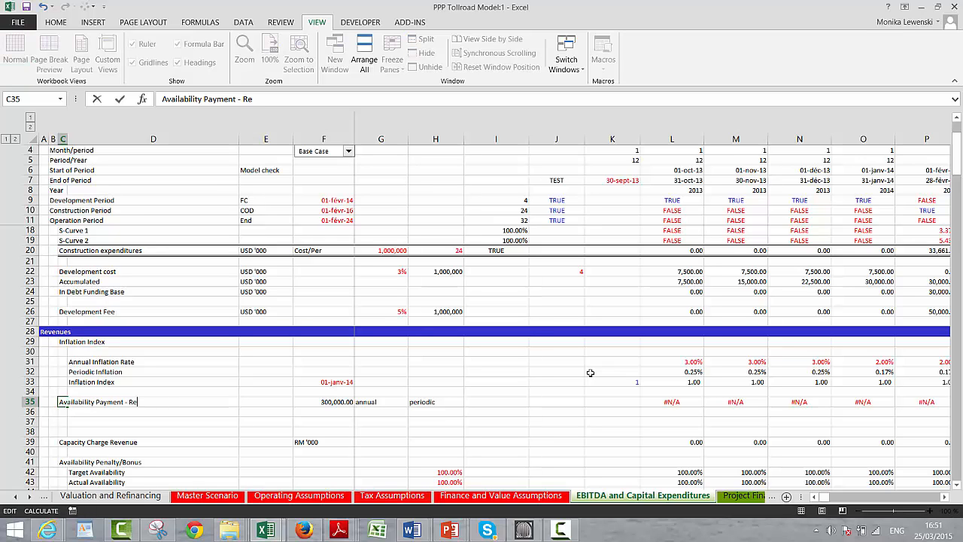
pyautogui.write('al')
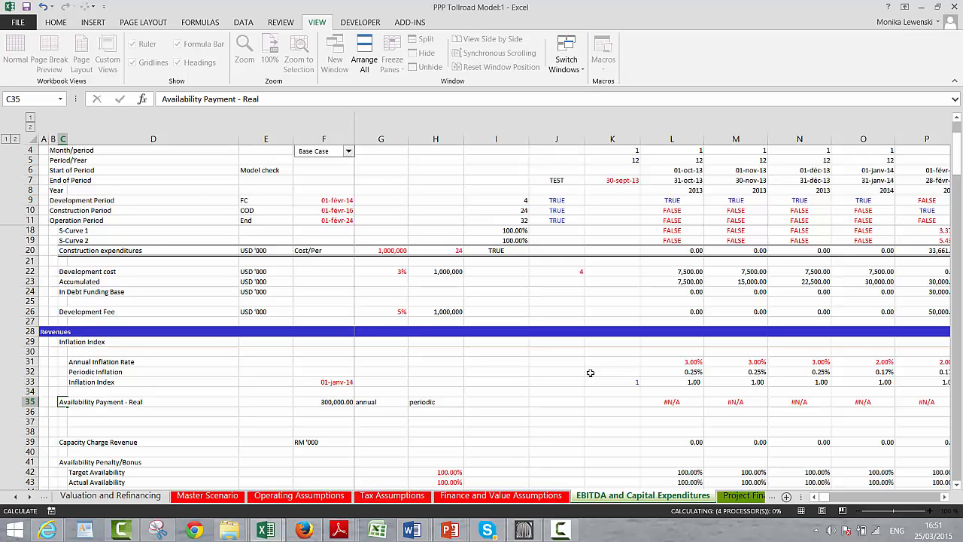
pyautogui.press('Return')
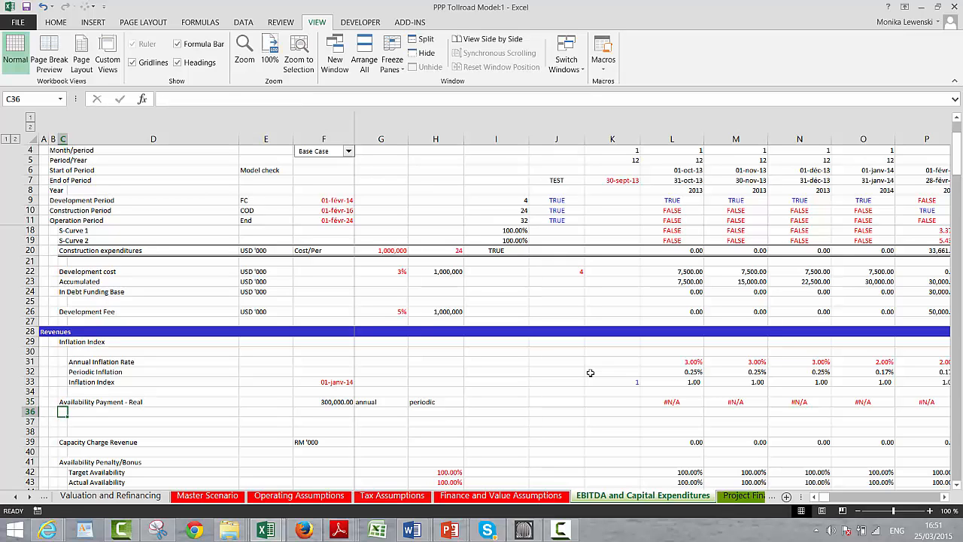
pyautogui.press('Up')
pyautogui.press('Right')
pyautogui.press('Right')
pyautogui.press('Right')
pyautogui.press('Right')
pyautogui.press('Right')
pyautogui.press('Right')
pyautogui.press('Right')
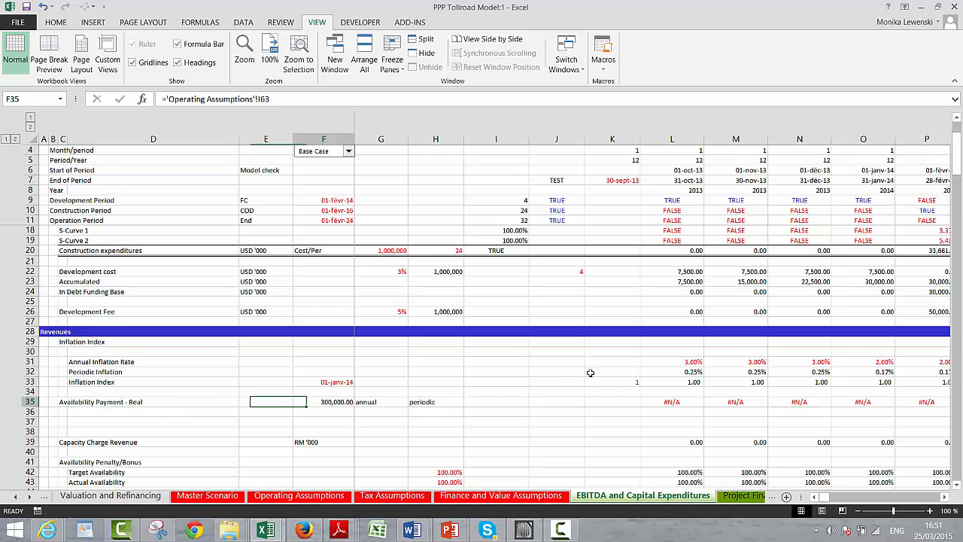
pyautogui.press('Right')
pyautogui.press('Right')
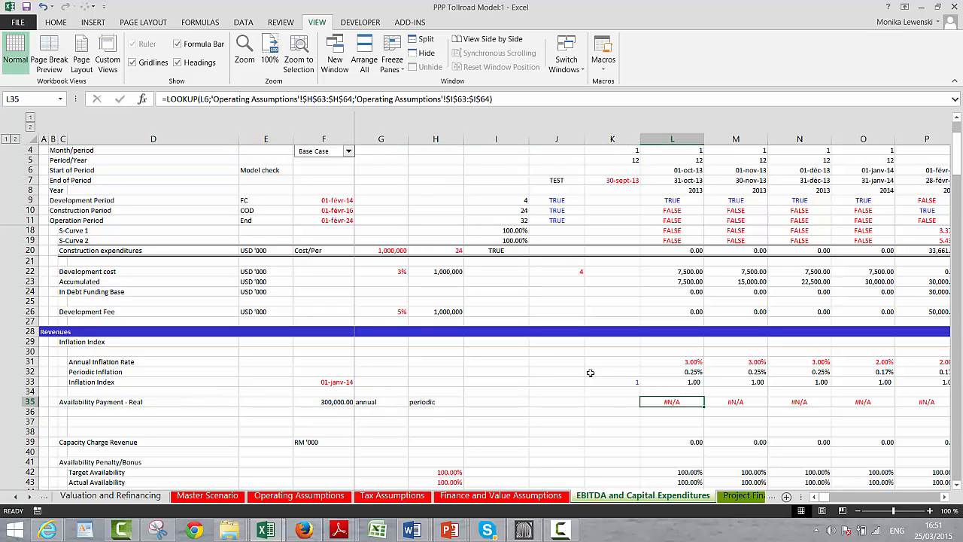
pyautogui.write('=')
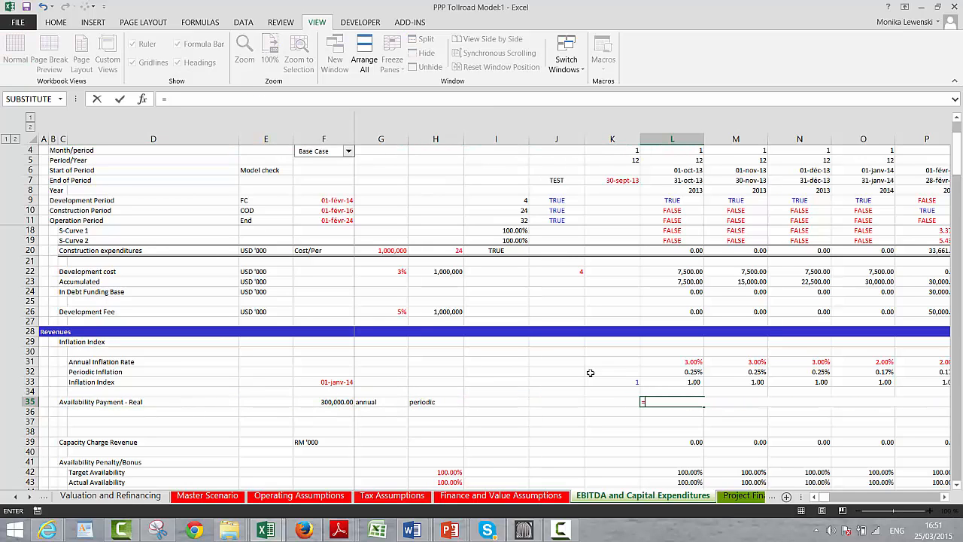
pyautogui.press('Left')
pyautogui.press('Left')
pyautogui.press('Left')
pyautogui.press('Left')
pyautogui.press('Left')
pyautogui.press('Left')
pyautogui.press('Left')
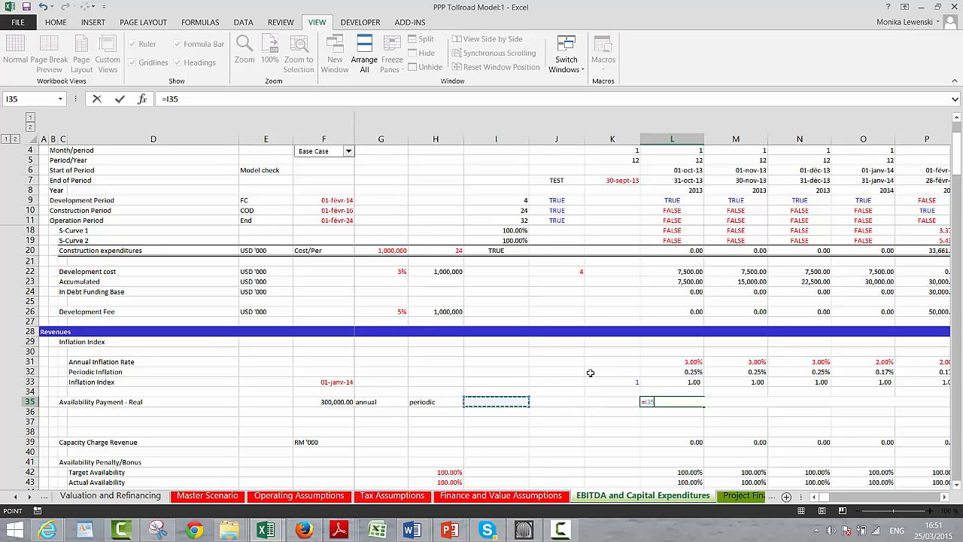
pyautogui.press('Right')
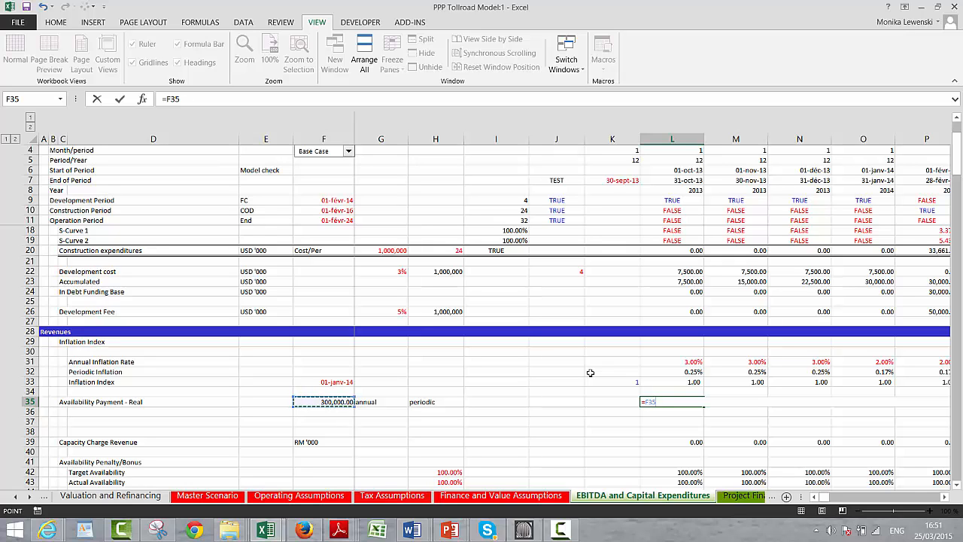
pyautogui.press('F4')
pyautogui.write('/')
pyautogui.hotkey('ctrl', 'Return')
# Move the periodic label in the Availability Payment - Real row from H35 to I35
pyautogui.press('Left')
pyautogui.press('Left')
pyautogui.press('Left')
pyautogui.press('Left')
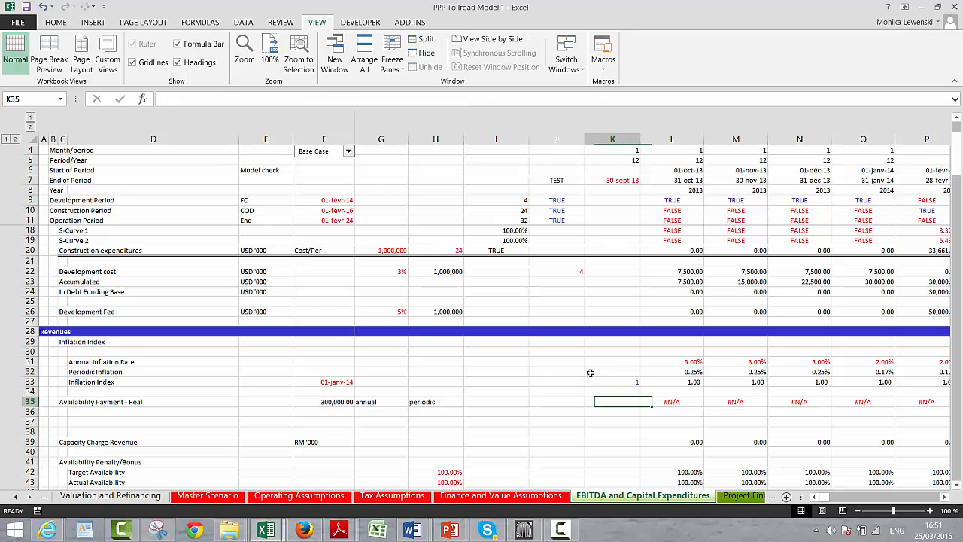
pyautogui.press('Left')
pyautogui.press('Left')
pyautogui.press('Left')
pyautogui.press('Right')
pyautogui.press('Right')
pyautogui.press('Right')
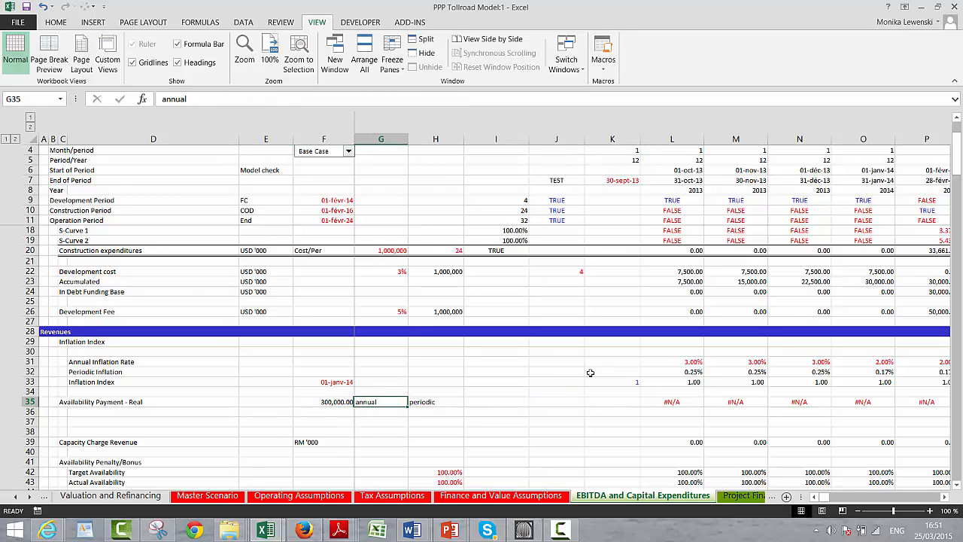
pyautogui.press('Right')
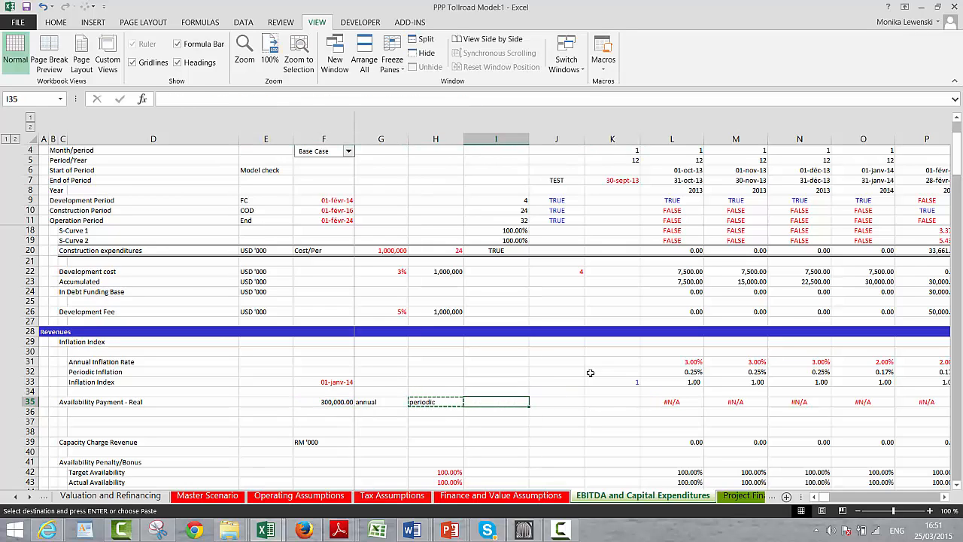
pyautogui.press('Left')
pyautogui.press('Left')
pyautogui.press('Left')
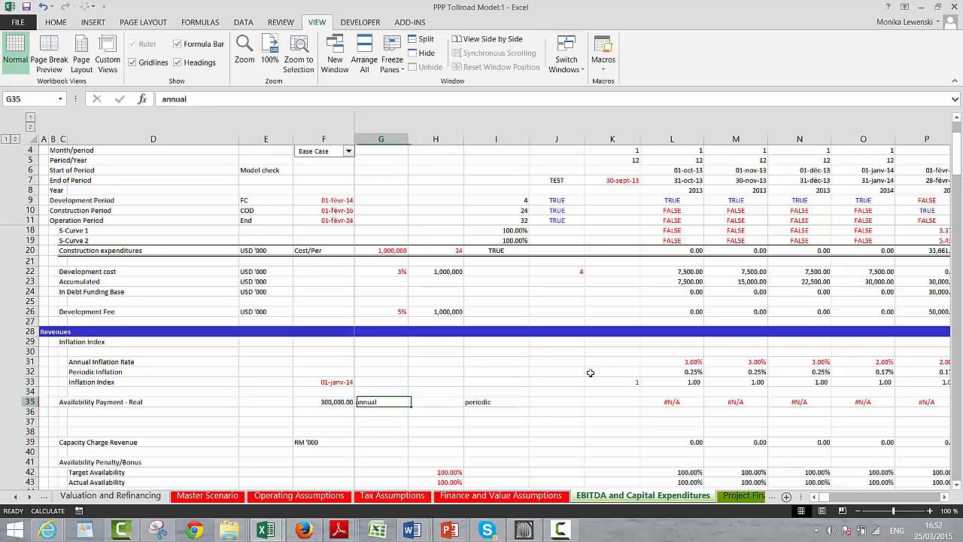
# Calculate the periodic payment in H35 as =F35/12 and format it with a thousands separator and two decimals
pyautogui.press('Right')
pyautogui.press('Right')
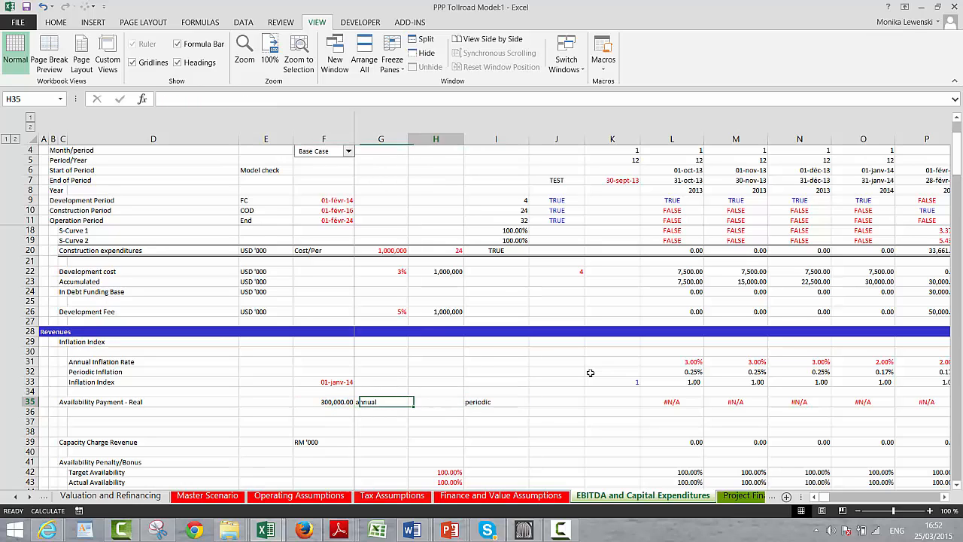
pyautogui.write('=')
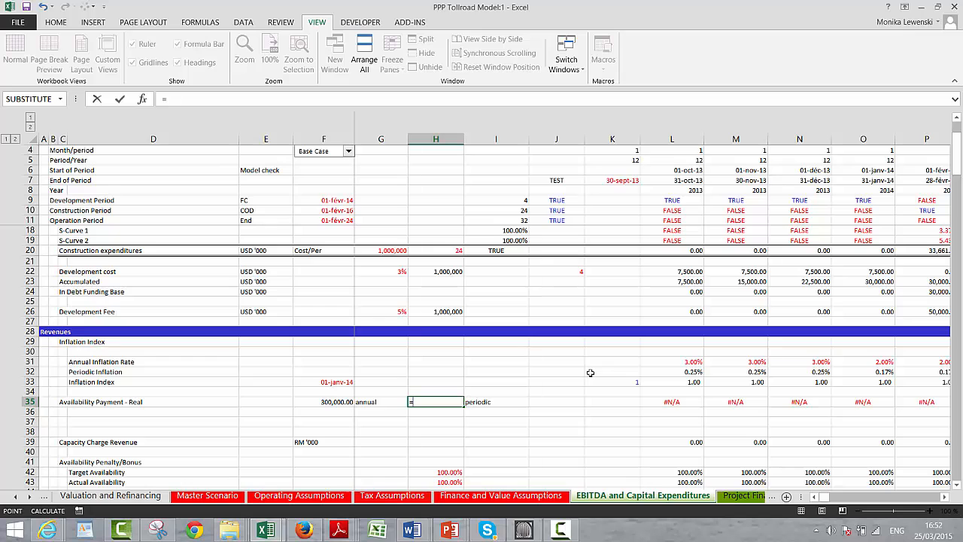
pyautogui.press('Left')
pyautogui.press('Left')
pyautogui.write('/1')
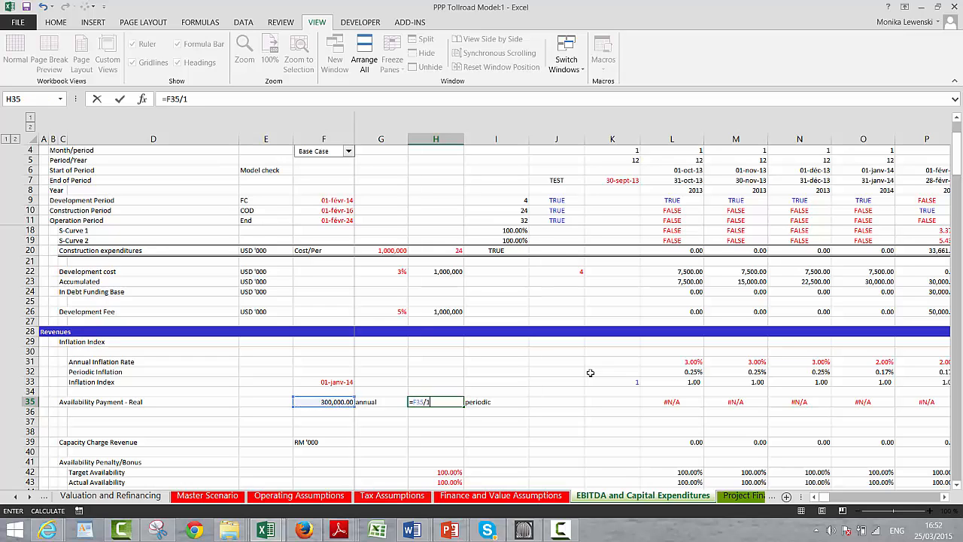
pyautogui.write('2')
pyautogui.press('Return')
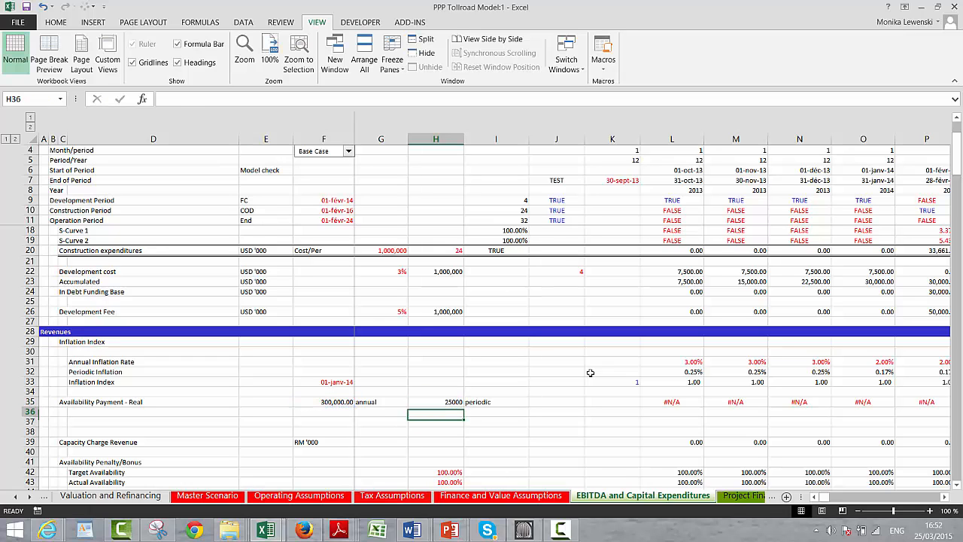
pyautogui.press('Up')
pyautogui.hotkey('ctrl', 'shift', '1')
# Replace the lookup in L35 with =$H$35*L11, multiplying the periodic payment by the Operation Period flag
pyautogui.press('Right')
pyautogui.press('Right')
pyautogui.press('Right')
pyautogui.press('Right')
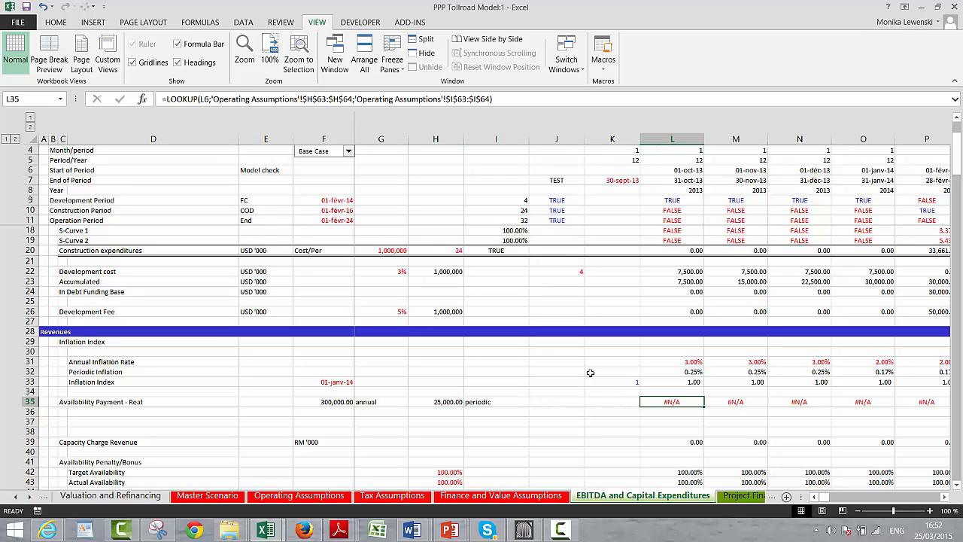
pyautogui.write('=')
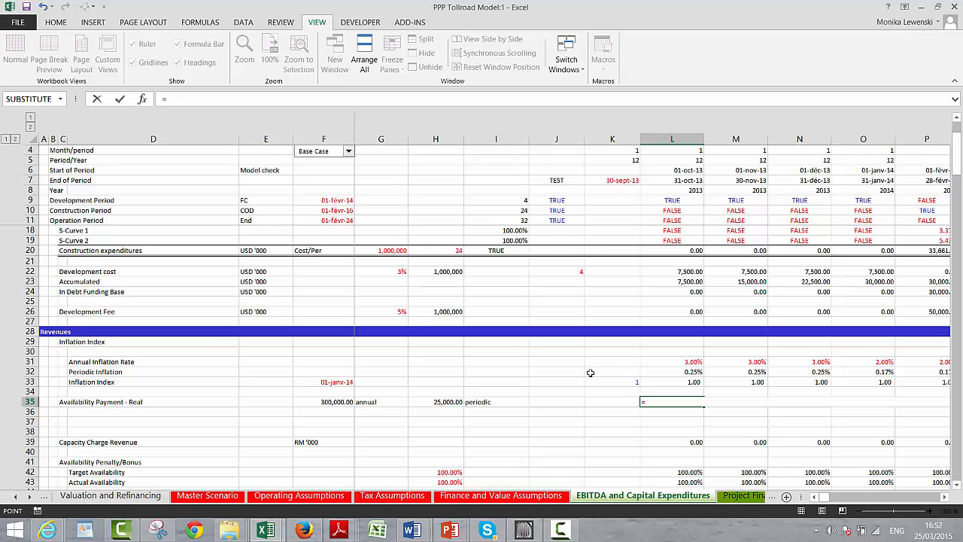
pyautogui.press('Left')
pyautogui.press('Left')
pyautogui.press('Left')
pyautogui.press('Left')
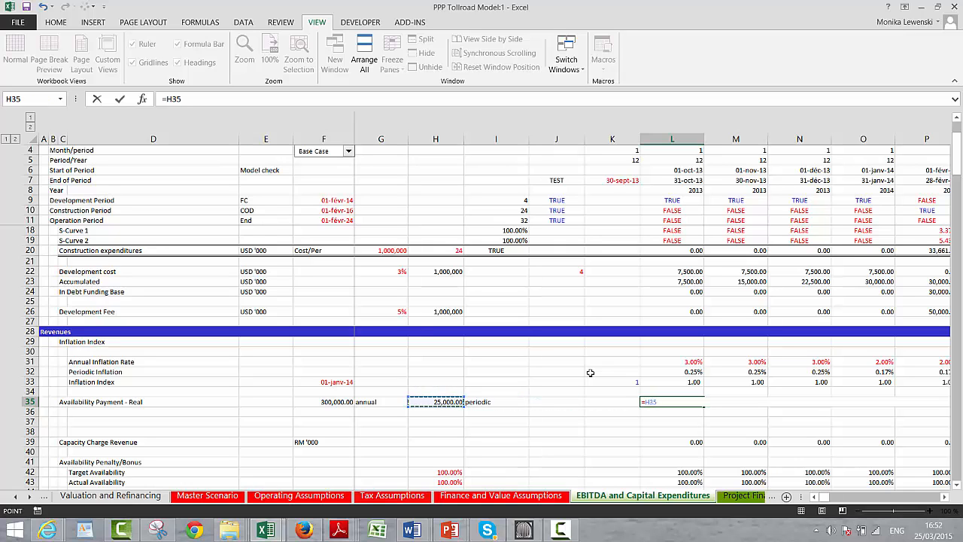
pyautogui.press('F4')
pyautogui.write('*')
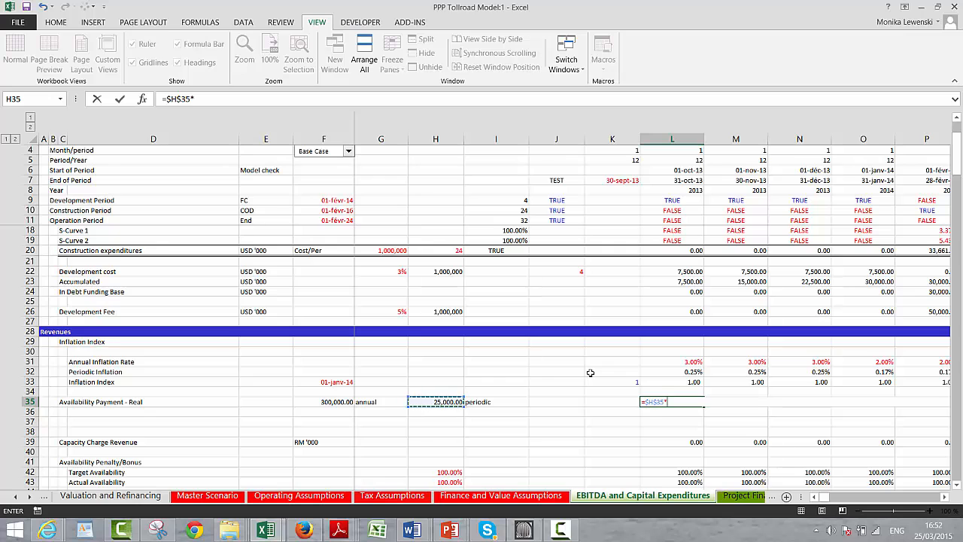
pyautogui.click(666, 209)
pyautogui.press('Down')
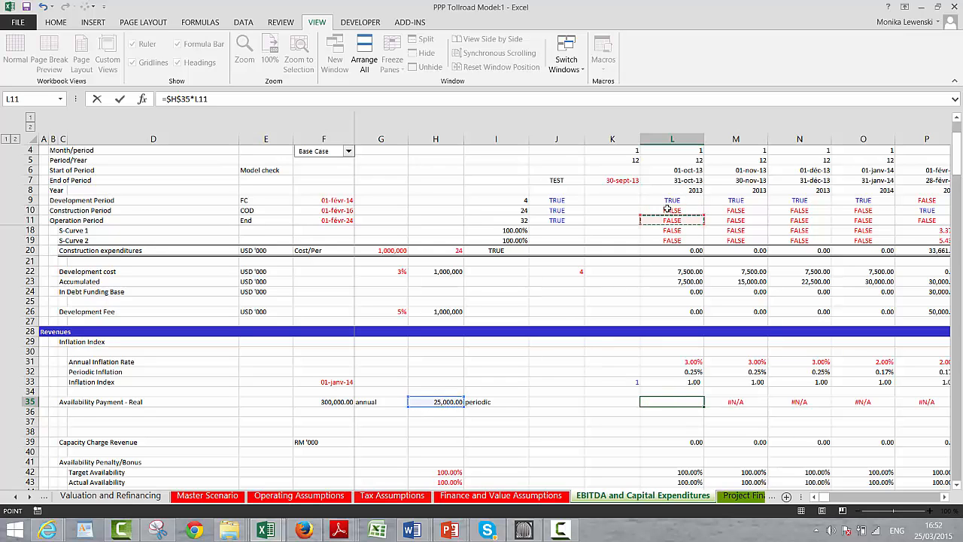
pyautogui.press('Down')
pyautogui.click(666, 209)
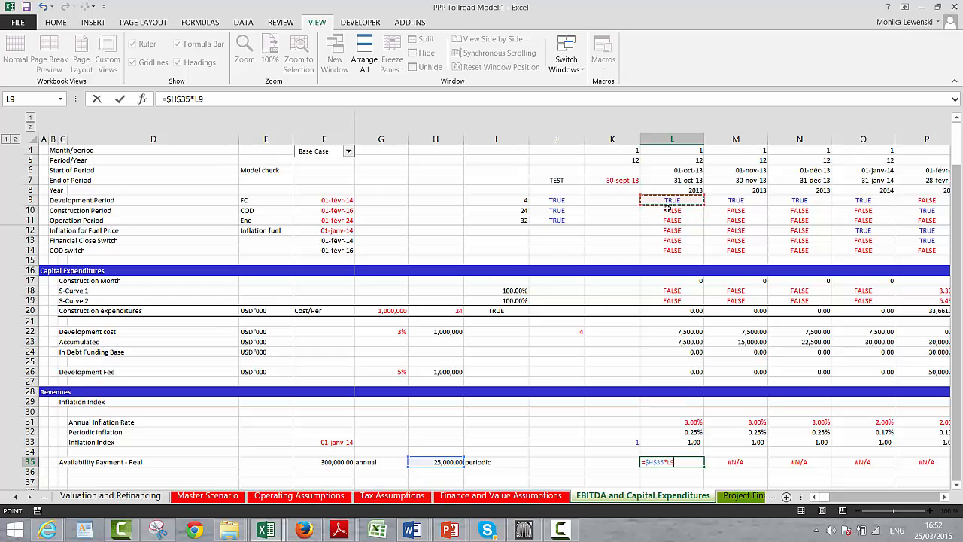
pyautogui.press('Down')
pyautogui.hotkey('ctrl', 'Return')
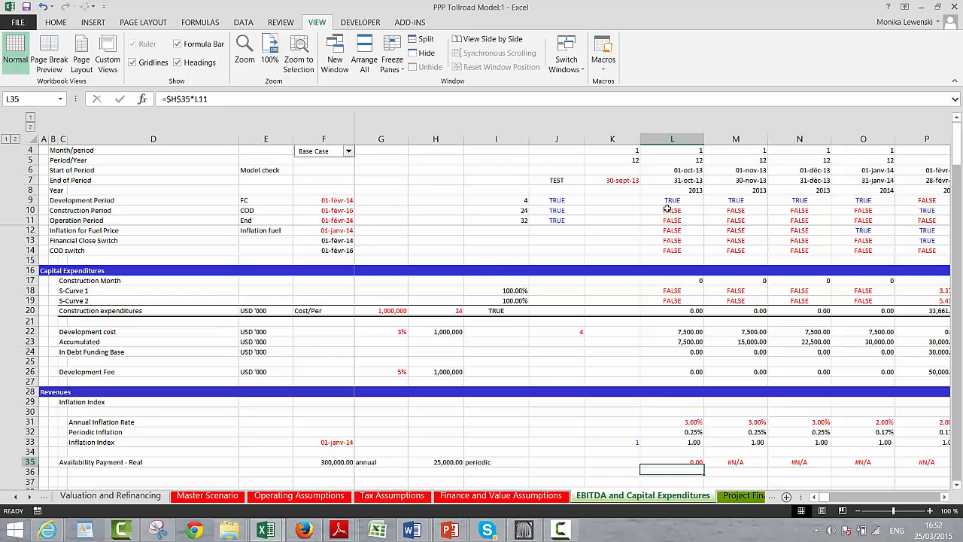
# Fill the L35 payment formula across the whole timeline of row 35
pyautogui.press('Up')
pyautogui.press('Down')
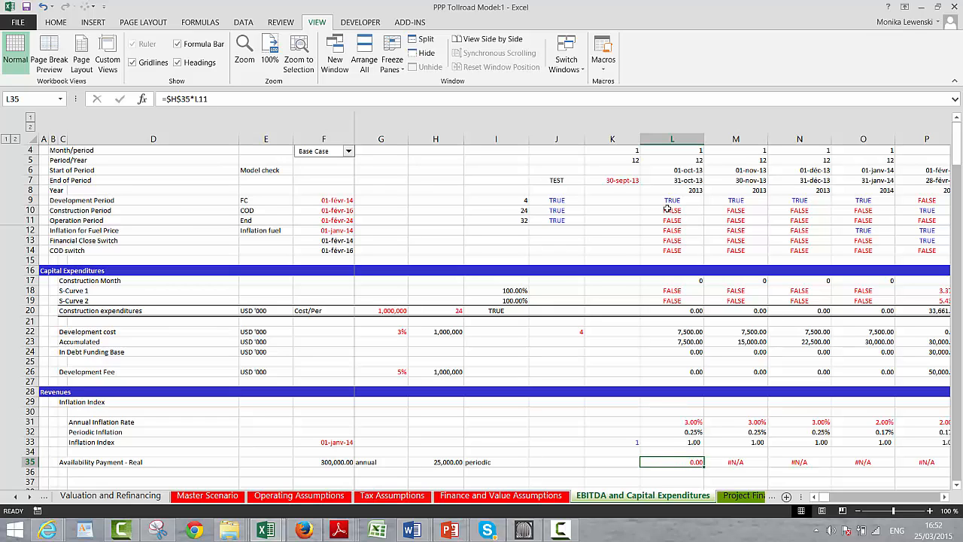
pyautogui.hotkey('ctrl', 'shift', 'Right')
pyautogui.hotkey('ctrl', 'r')
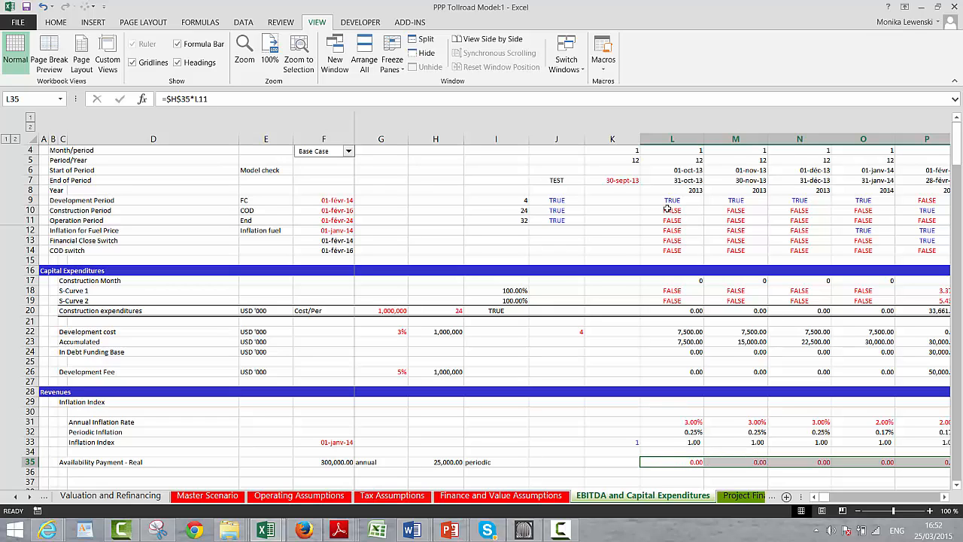
# Examine the Availability Payment - Real row along the timeline, from the development and construction periods to just past the end of operations
pyautogui.press('Right')
pyautogui.press('Right')
pyautogui.press('Right')
pyautogui.press('Right')
pyautogui.press('Right')
pyautogui.press('Right')
pyautogui.press('Right')
pyautogui.press('Right')
pyautogui.press('Right')
pyautogui.press('Right')
pyautogui.press('Right')
pyautogui.press('Right')
pyautogui.press('Right')
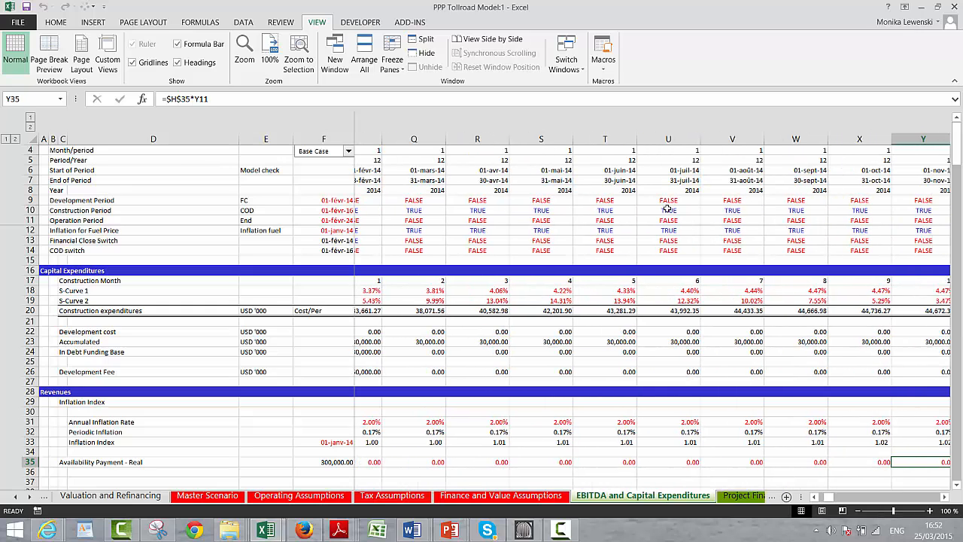
pyautogui.press('Right')
pyautogui.press('Right')
pyautogui.press('Right')
pyautogui.press('Right')
pyautogui.press('Right')
pyautogui.press('Right')
pyautogui.press('Right')
pyautogui.press('Right')
pyautogui.press('Right')
pyautogui.press('Right')
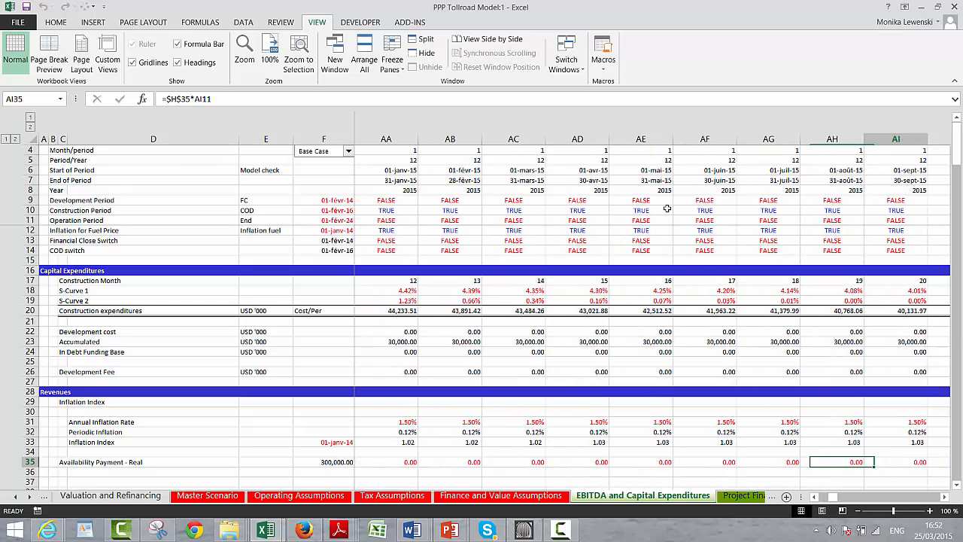
pyautogui.press('Right')
pyautogui.press('Right')
pyautogui.press('Right')
pyautogui.press('Right')
pyautogui.press('Right')
pyautogui.press('Right')
pyautogui.press('Right')
pyautogui.press('Right')
pyautogui.press('Right')
pyautogui.press('Right')
pyautogui.press('Right')
pyautogui.press('Right')
pyautogui.press('Right')
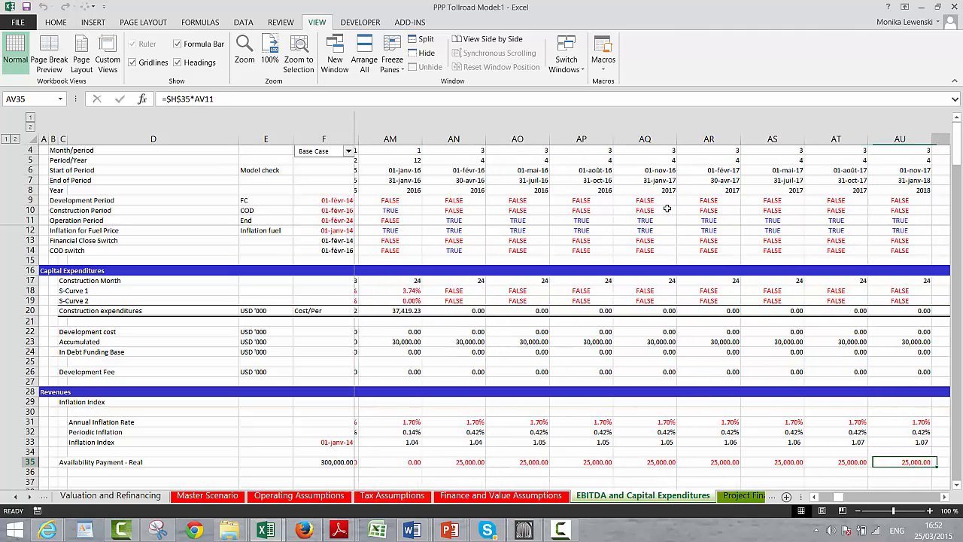
pyautogui.press('Right')
pyautogui.press('Right')
pyautogui.press('Right')
pyautogui.press('Right')
pyautogui.press('Right')
pyautogui.press('Right')
pyautogui.press('Right')
pyautogui.press('Right')
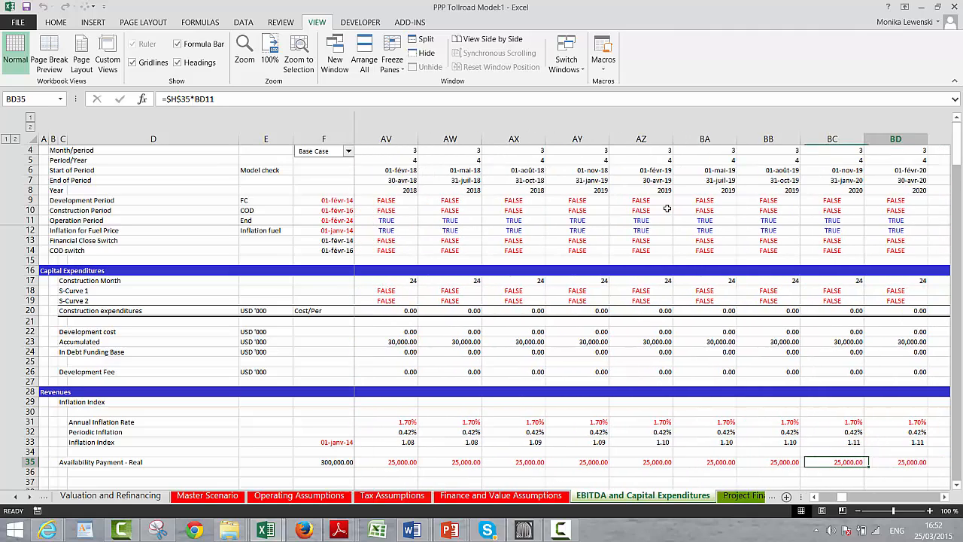
pyautogui.press('Right')
pyautogui.press('Right')
pyautogui.press('Right')
pyautogui.press('Right')
pyautogui.press('Right')
pyautogui.press('Right')
pyautogui.press('Right')
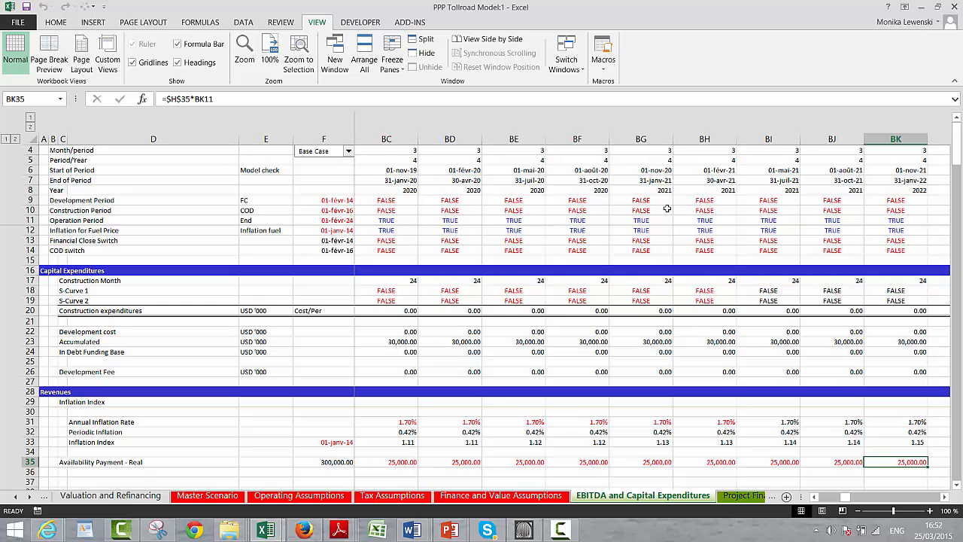
pyautogui.press('Right')
pyautogui.press('Right')
pyautogui.press('Right')
pyautogui.press('Right')
pyautogui.press('Right')
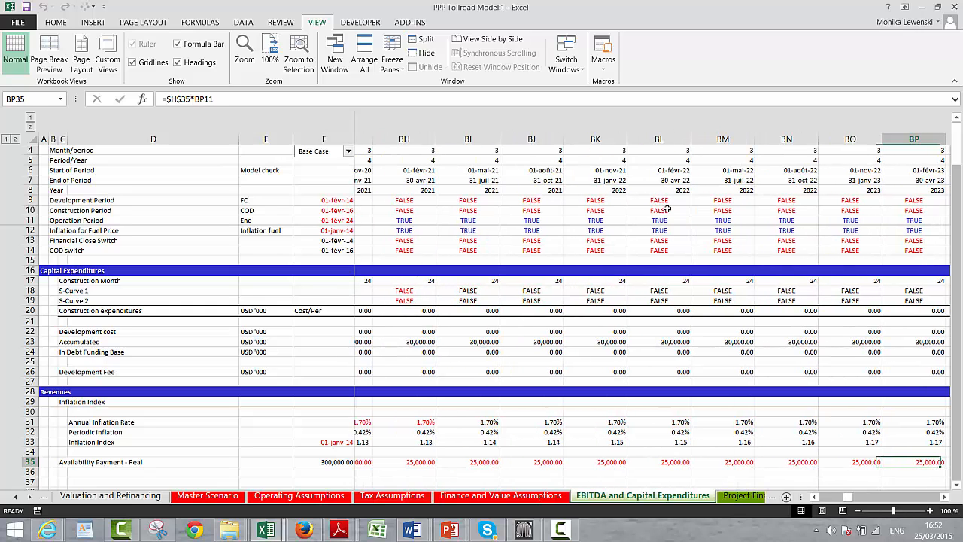
pyautogui.press('Right')
pyautogui.press('Right')
pyautogui.press('Right')
pyautogui.press('Right')
pyautogui.press('Right')
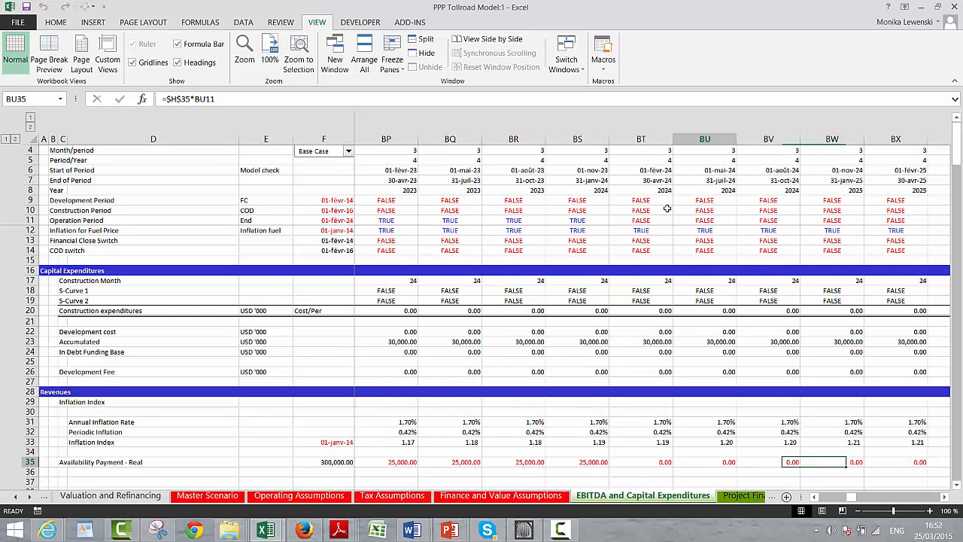
pyautogui.press('Left')
pyautogui.press('Left')
pyautogui.press('Left')
pyautogui.press('Right')
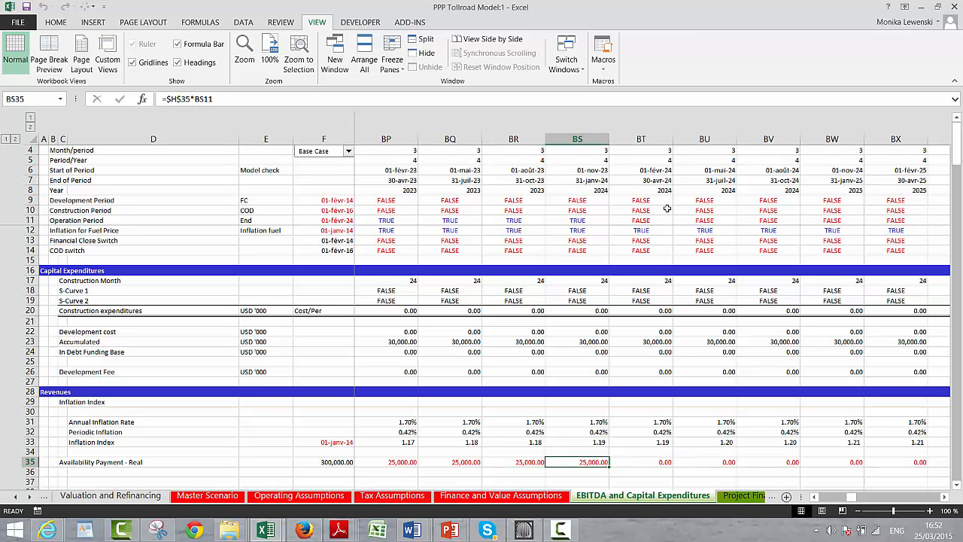
pyautogui.press('Left')
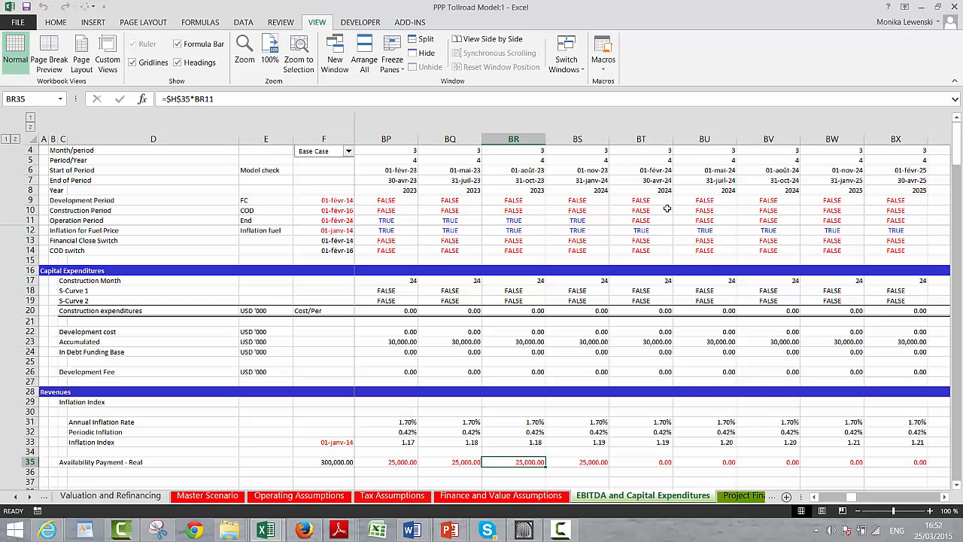
pyautogui.hotkey('ctrl', 'Left')
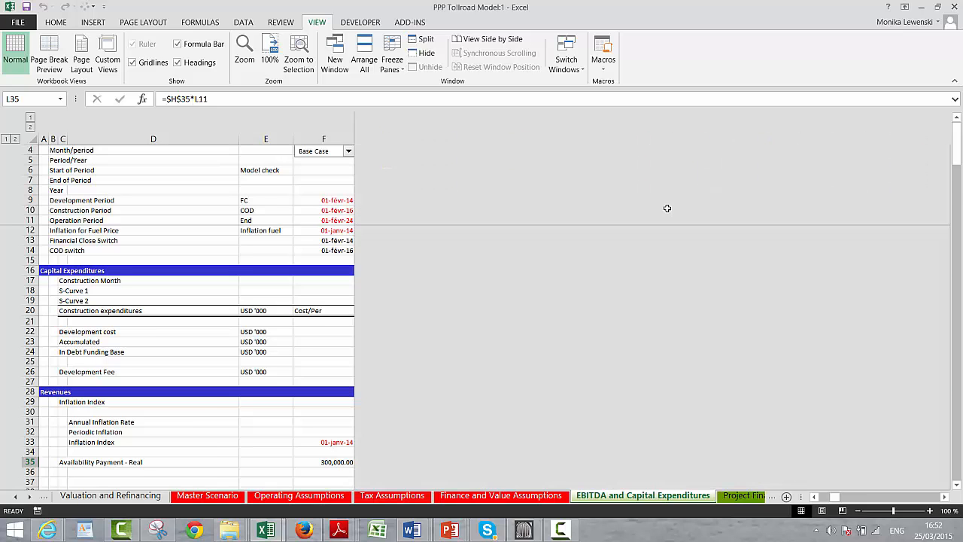
pyautogui.press('Left')
pyautogui.press('Left')
pyautogui.press('Left')
pyautogui.press('Left')
pyautogui.press('Left')
pyautogui.press('Left')
pyautogui.press('Left')
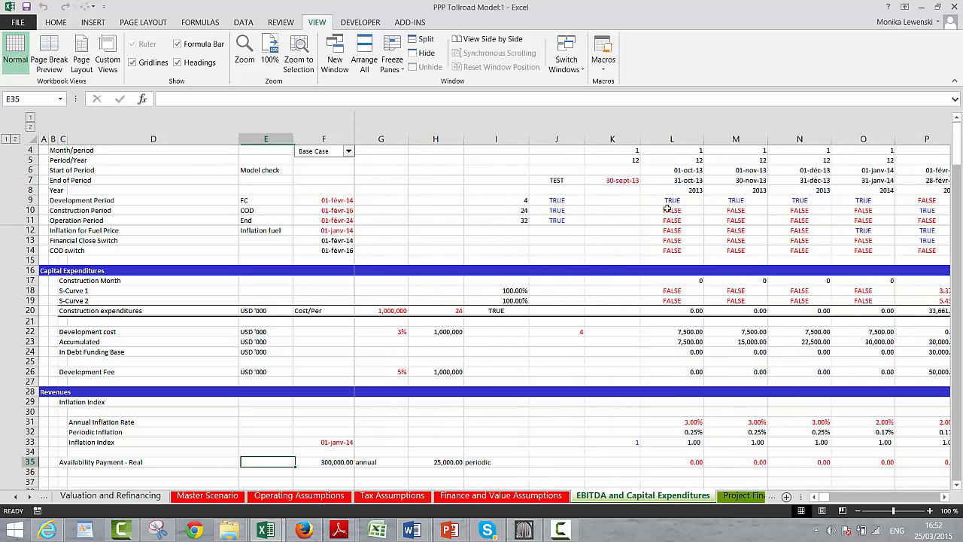
pyautogui.press('Left')
pyautogui.press('Left')
pyautogui.press('Left')
pyautogui.press('Left')
pyautogui.press('Down')
pyautogui.press('Right')
pyautogui.press('Right')
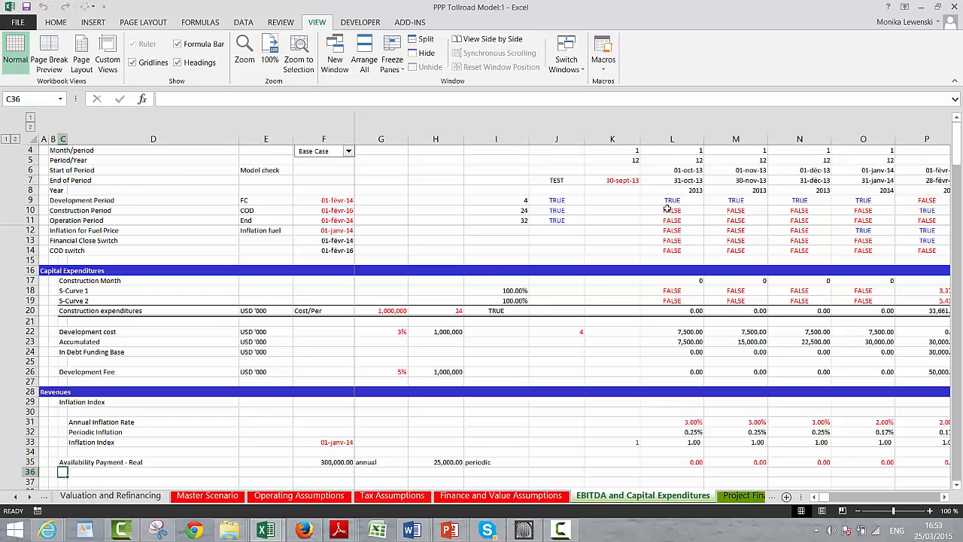
pyautogui.press('Up')
pyautogui.press('Up')
pyautogui.press('Up')
pyautogui.press('Up')
pyautogui.press('Right')
pyautogui.press('Right')
pyautogui.press('Right')
pyautogui.press('Right')
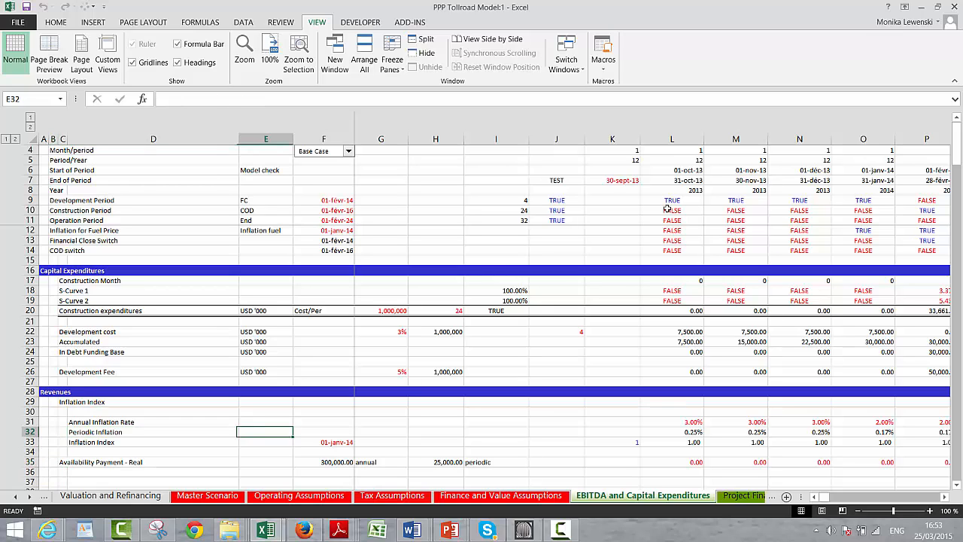
# Examine the Periodic Inflation formula in row 32 and the start date reference for the Inflation Index in F33
pyautogui.press('Right')
pyautogui.press('Right')
pyautogui.press('Right')
pyautogui.press('Right')
pyautogui.press('Right')
pyautogui.press('Right')
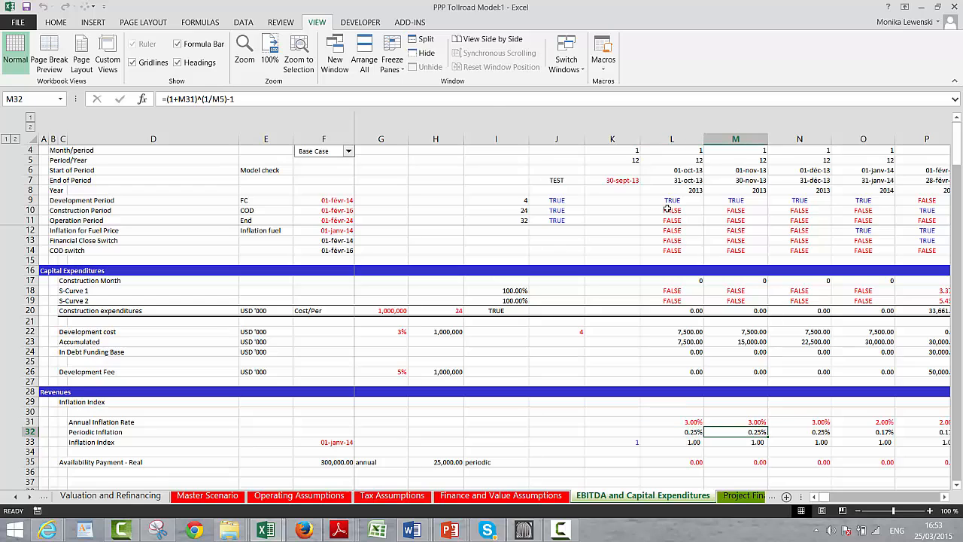
pyautogui.press('Up')
pyautogui.press('Left')
pyautogui.press('Left')
pyautogui.press('Left')
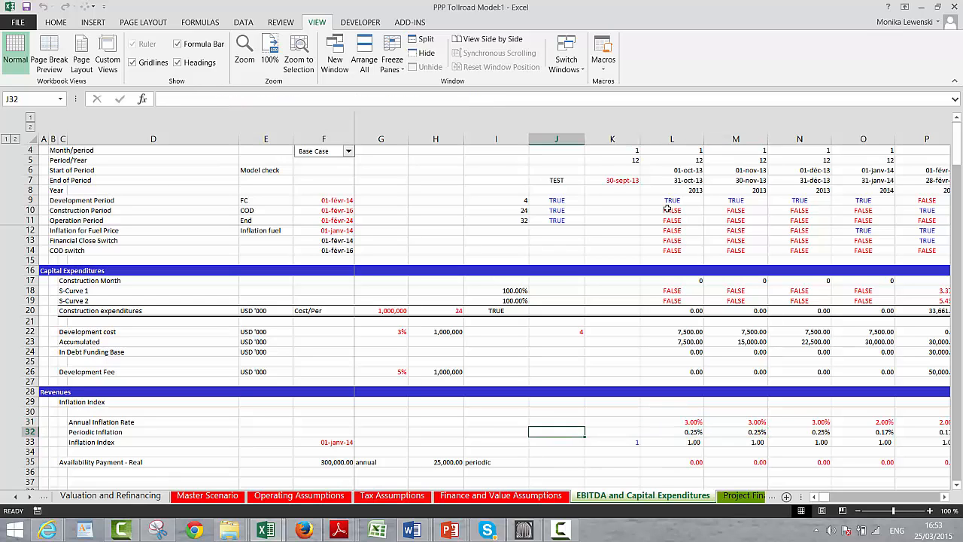
pyautogui.press('Down')
pyautogui.press('Down')
pyautogui.press('Left')
pyautogui.press('Left')
pyautogui.press('Left')
pyautogui.press('Left')
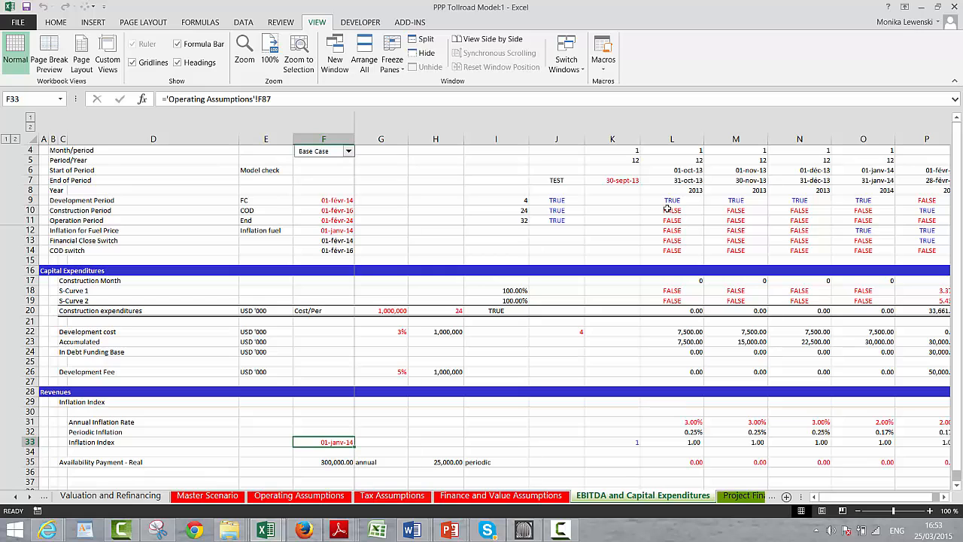
# Trace the Inflation Index start date to its source in Operating Assumptions and set the 2013 Base Case Inflation to 5%
pyautogui.hotkey('ctrl', '[')
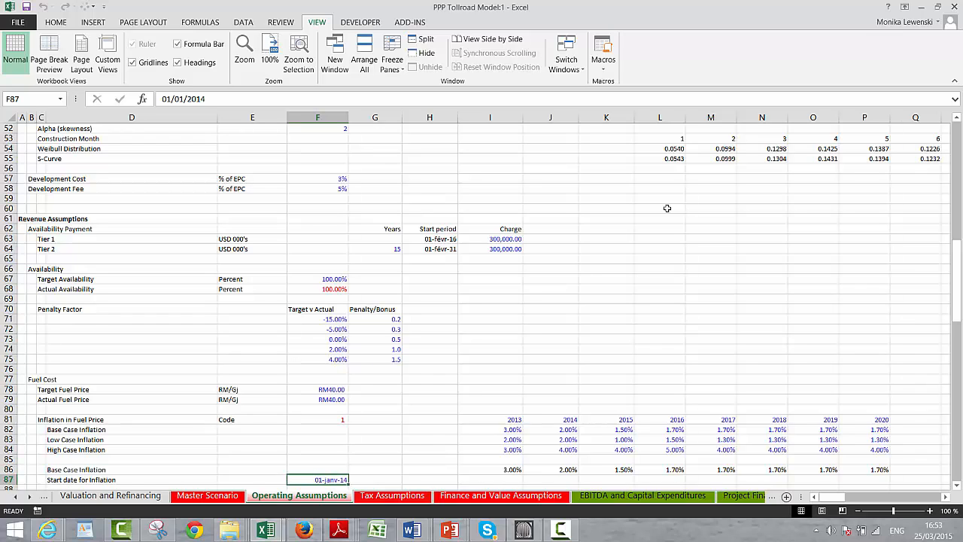
pyautogui.press('Right')
pyautogui.press('Right')
pyautogui.press('Right')
pyautogui.press('Up')
pyautogui.press('Up')
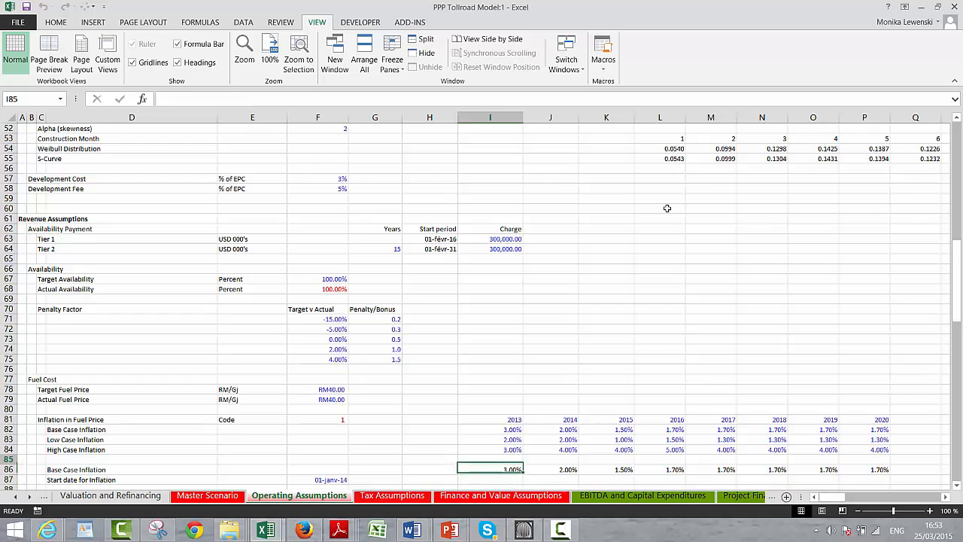
pyautogui.press('Up')
pyautogui.press('Up')
pyautogui.press('Up')
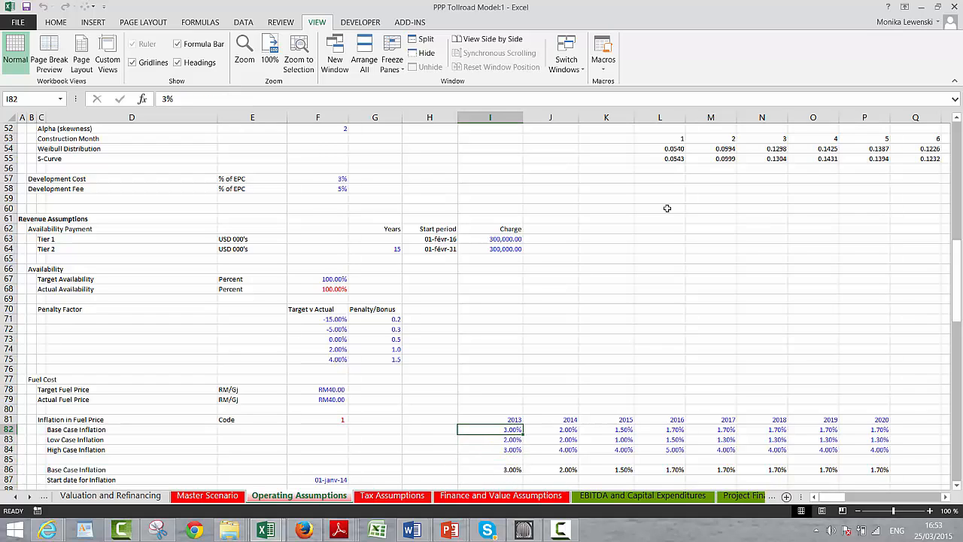
pyautogui.write('5')
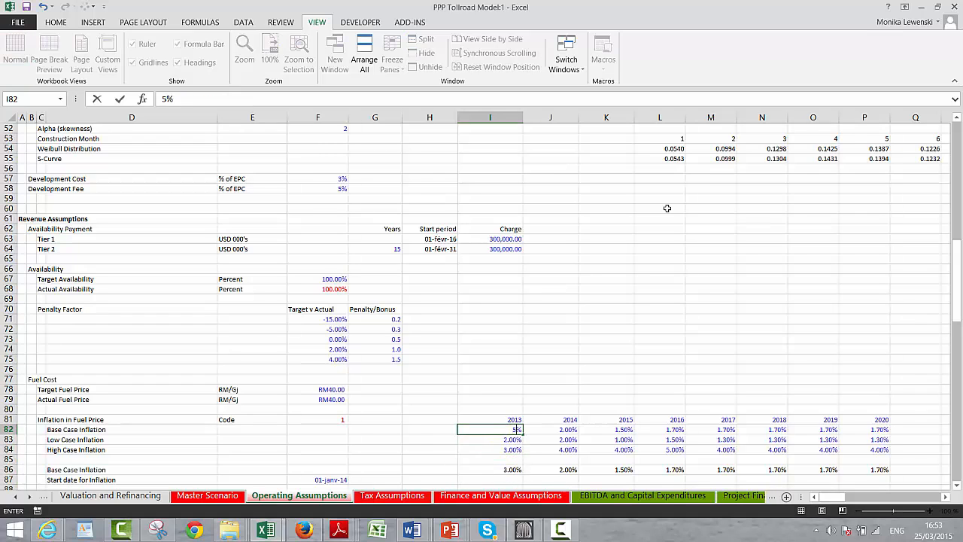
pyautogui.press('Return')
# Fill the 5% Base Case Inflation rate from 2013 across all years to 2020
pyautogui.press('Down')
pyautogui.press('Up')
pyautogui.press('Up')
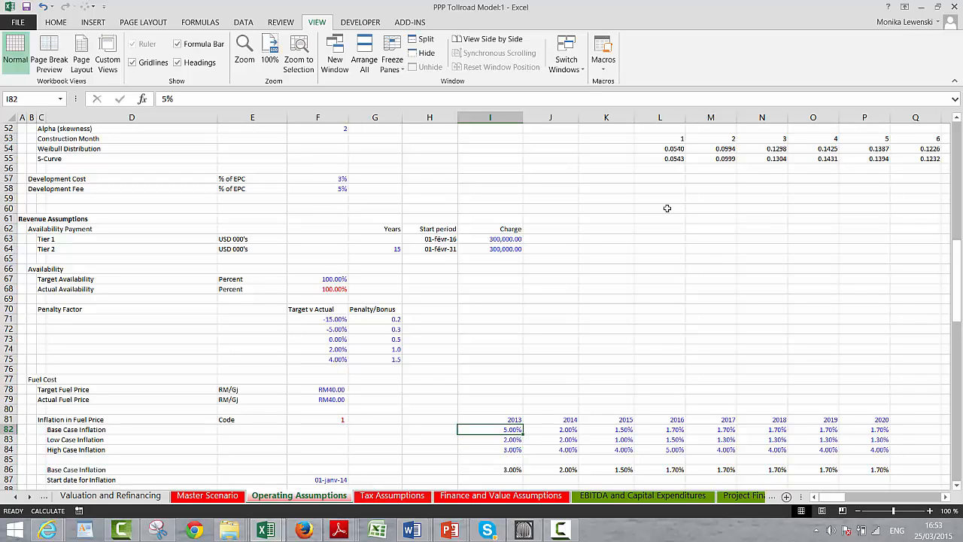
pyautogui.hotkey('ctrl', 'shift', 'Right')
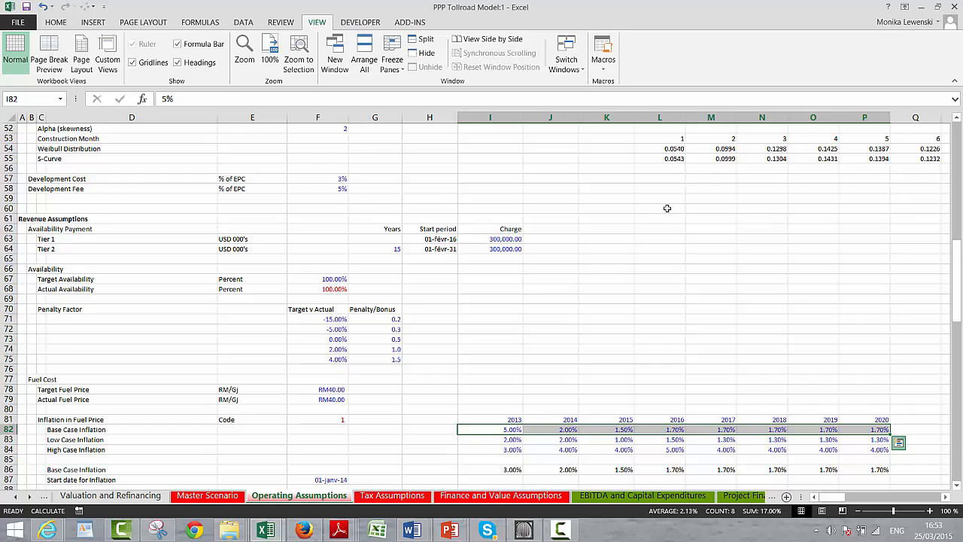
pyautogui.hotkey('ctrl', 'q')
pyautogui.press('Escape')
pyautogui.press('Left')
pyautogui.press('Right')
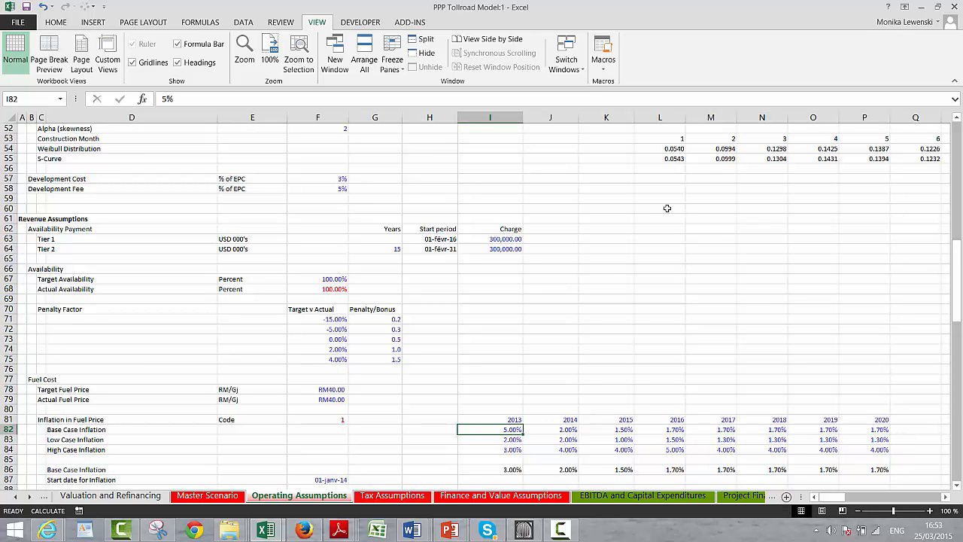
pyautogui.hotkey('ctrl', 'shift', 'Right')
pyautogui.hotkey('ctrl', 'r')
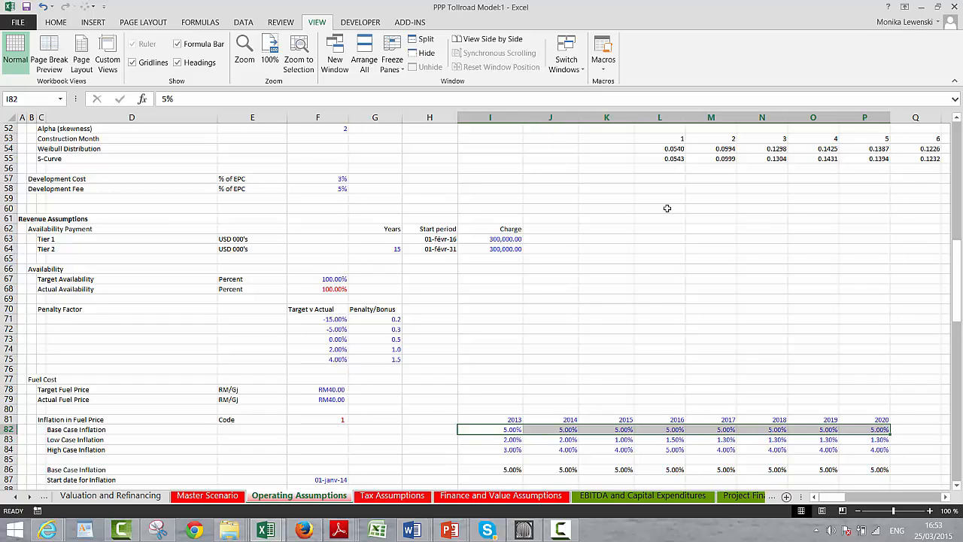
pyautogui.press('Down')
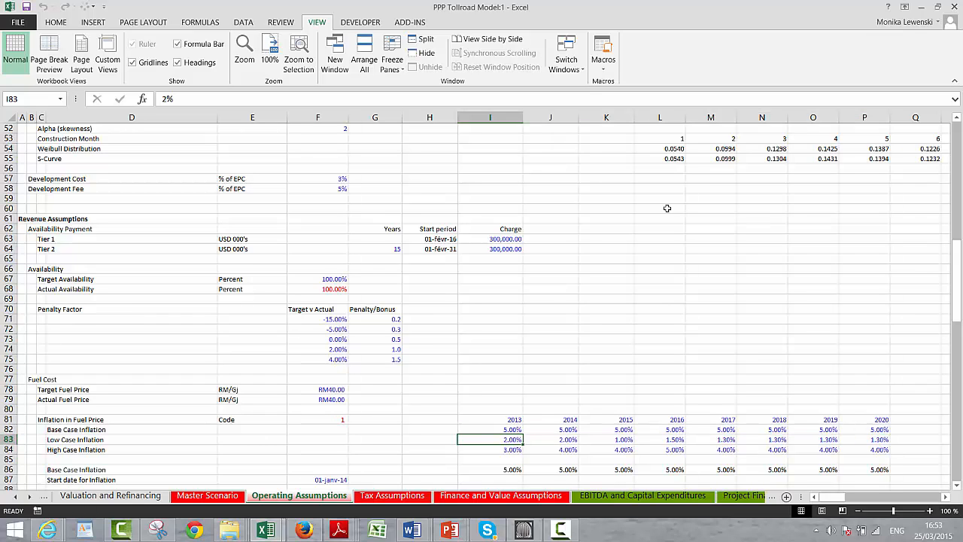
# Set the Low Case Inflation for fuel price to 3% for every year from 2013 to 2020
pyautogui.write('3%')
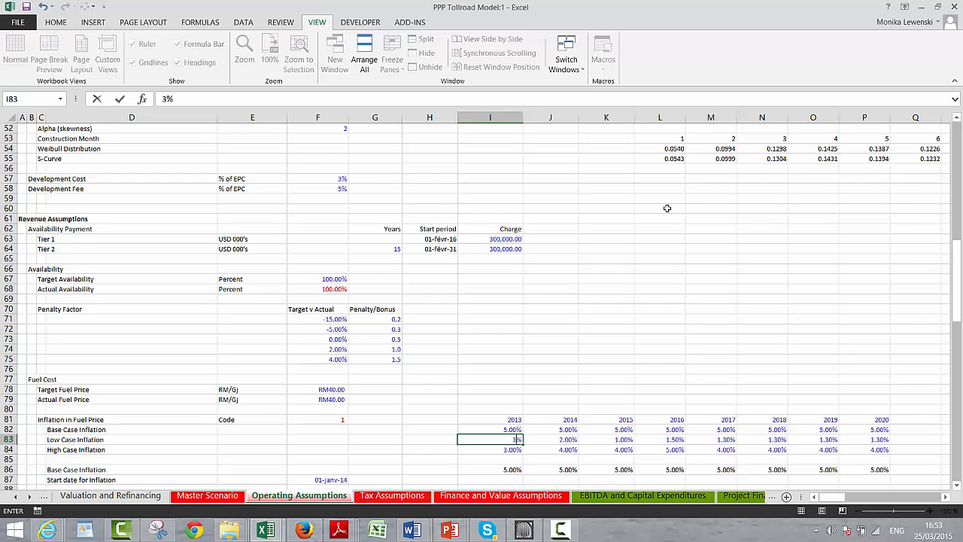
pyautogui.press('Return')
pyautogui.press('Return')
pyautogui.press('Up')
pyautogui.press('Up')
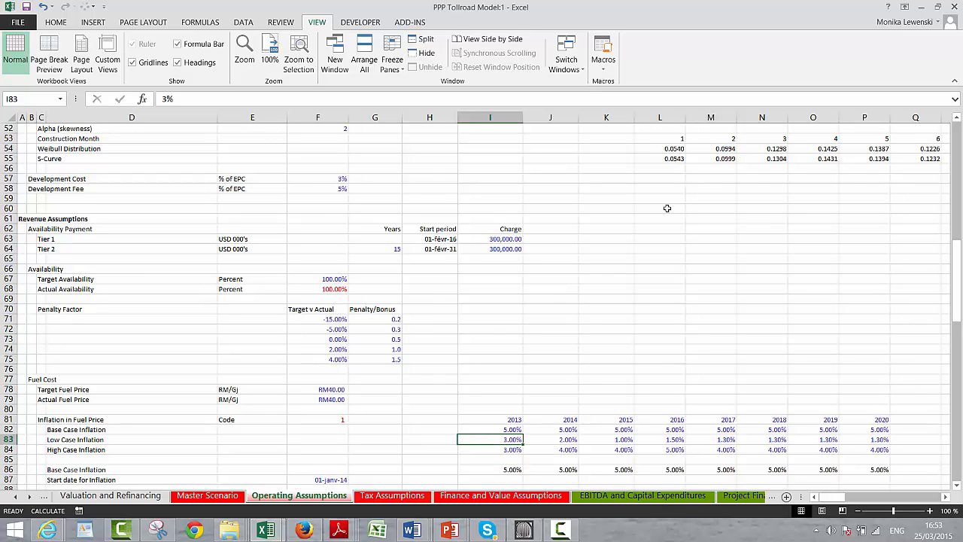
pyautogui.hotkey('ctrl', 'shift', 'Right')
pyautogui.hotkey('ctrl', 'r')
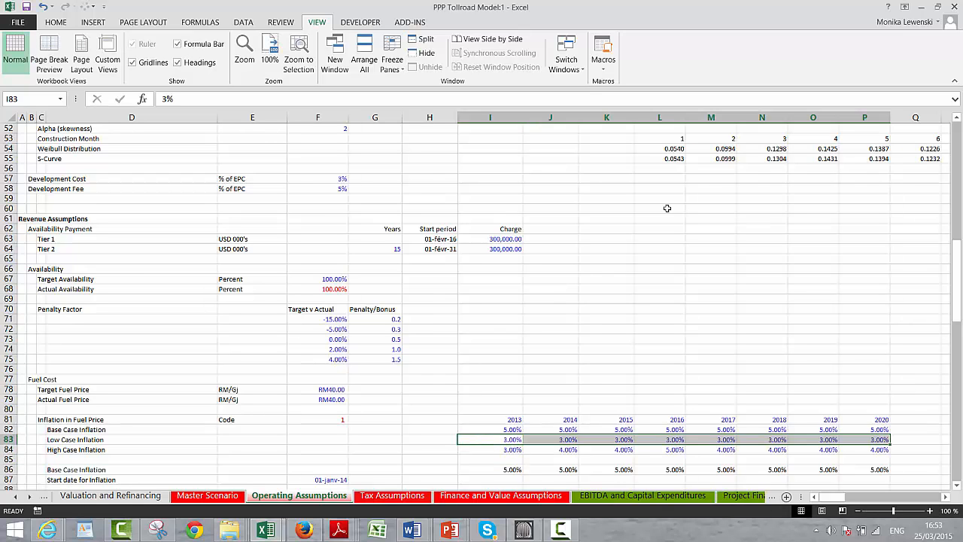
pyautogui.hotkey('ctrl', 'shift', 'Left')
pyautogui.press('Left')
pyautogui.press('Left')
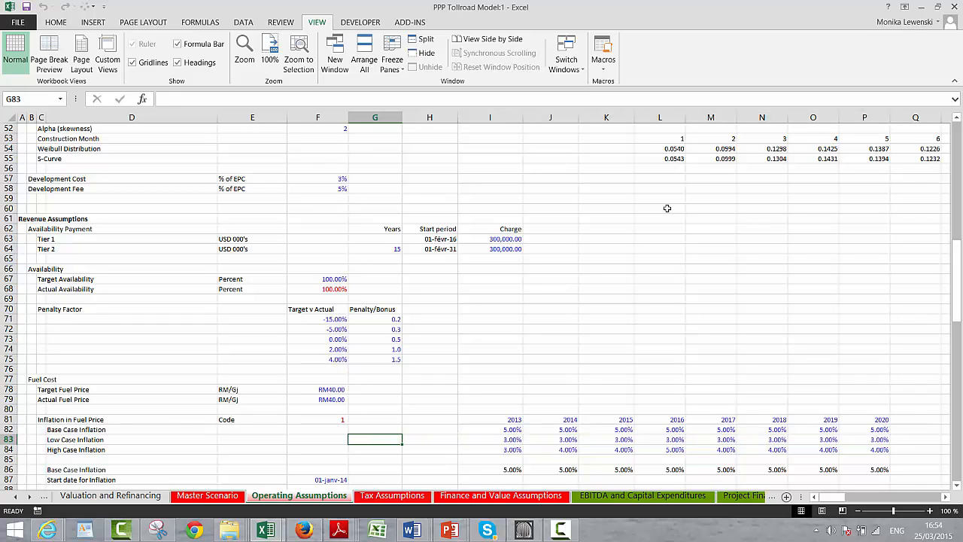
# Set the High Case Inflation for fuel price to 7% for every year from 2013 to 2020
pyautogui.press('Right')
pyautogui.press('Right')
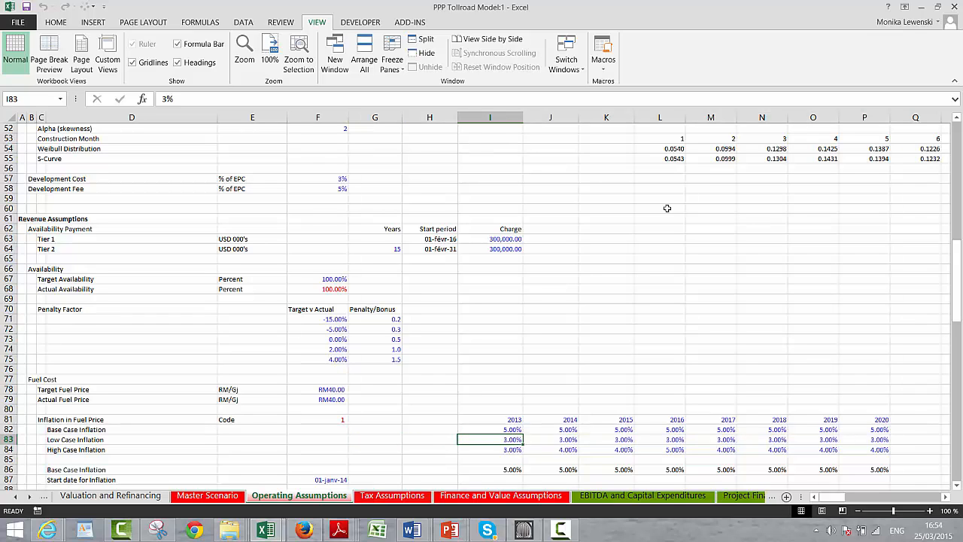
pyautogui.press('Down')
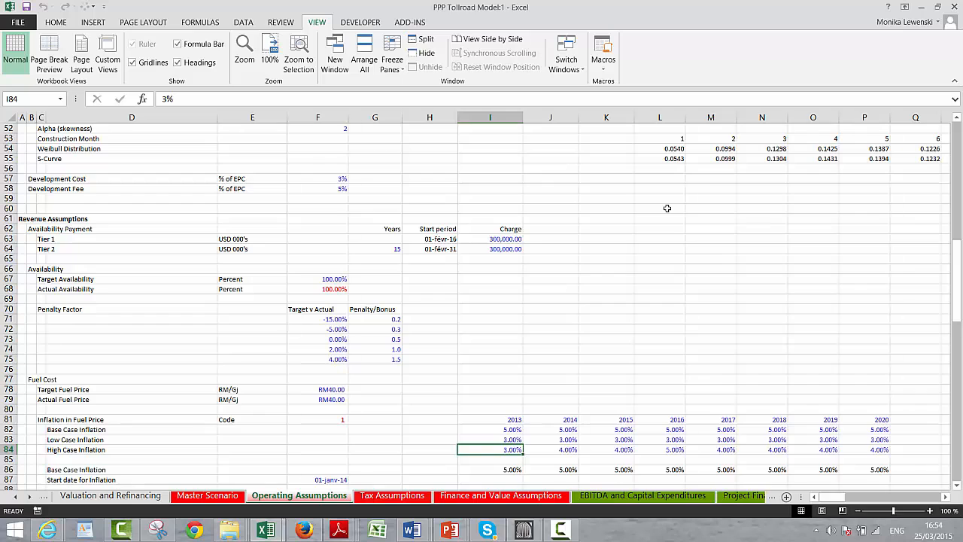
pyautogui.write('7')
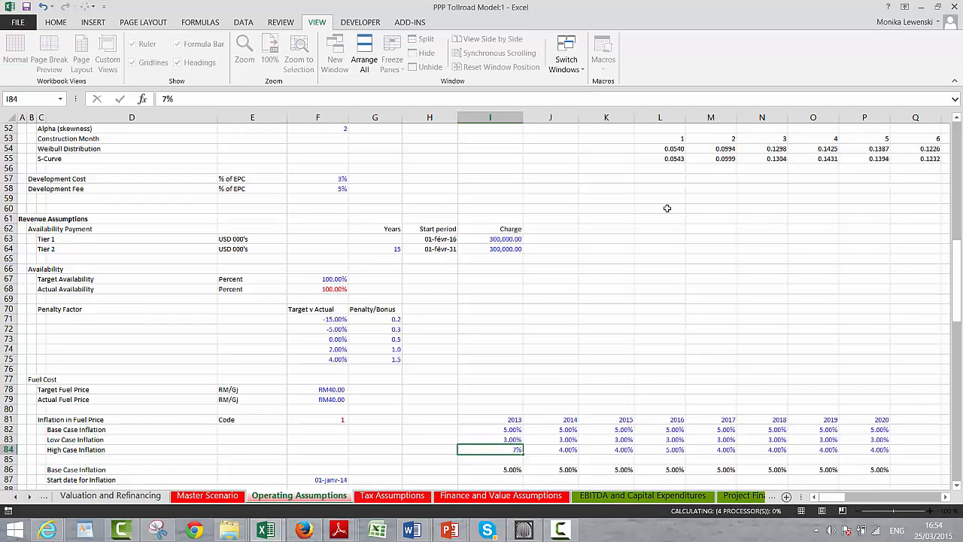
pyautogui.press('Return')
pyautogui.press('Up')
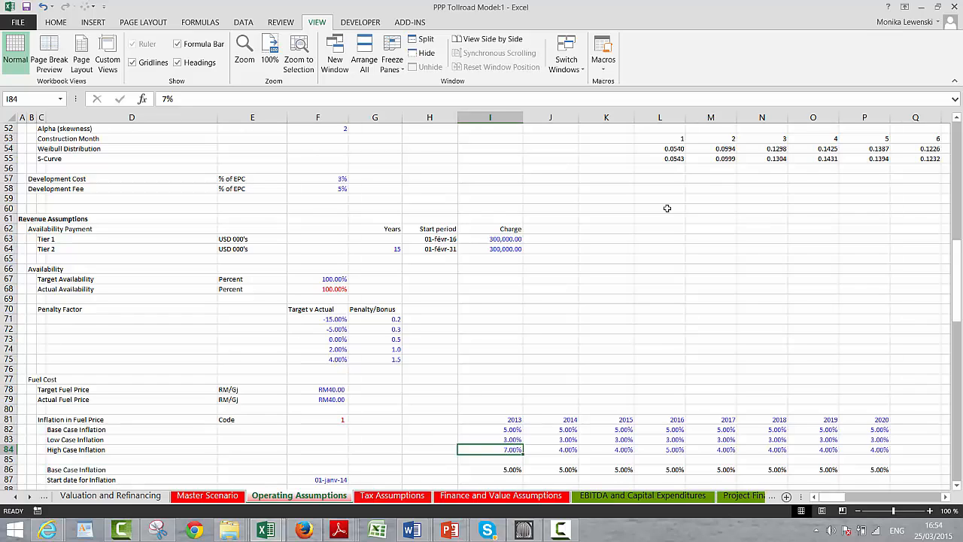
pyautogui.hotkey('ctrl', 'shift', 'Right')
pyautogui.hotkey('ctrl', 'r')
pyautogui.press('Left')
pyautogui.press('Left')
pyautogui.press('Left')
pyautogui.press('Left')
pyautogui.press('Left')
pyautogui.press('Left')
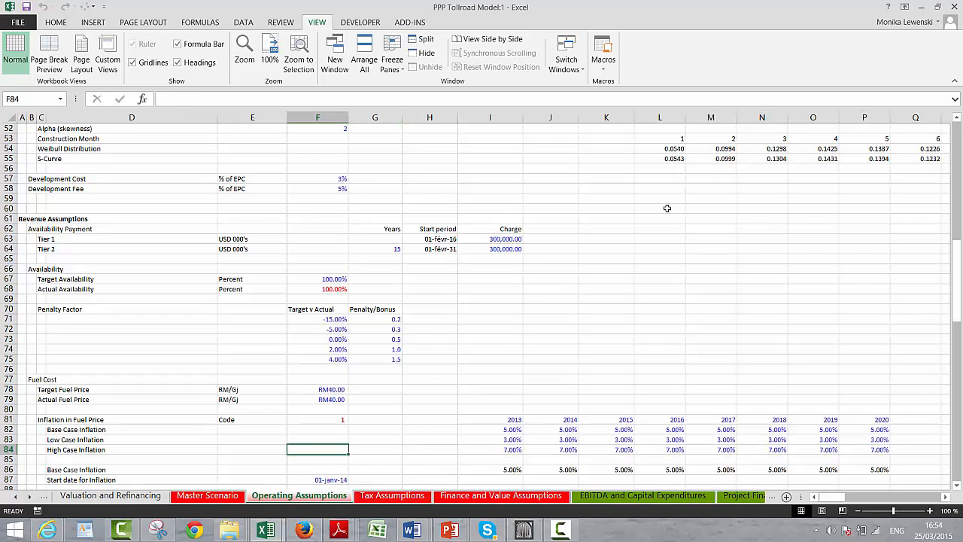
# Examine the inflation start date and the Heat Rate assumptions below the fuel price inflation table
pyautogui.press('Left')
pyautogui.press('Left')
pyautogui.press('Down')
pyautogui.press('Down')
pyautogui.press('Down')
pyautogui.press('Down')
pyautogui.press('Down')
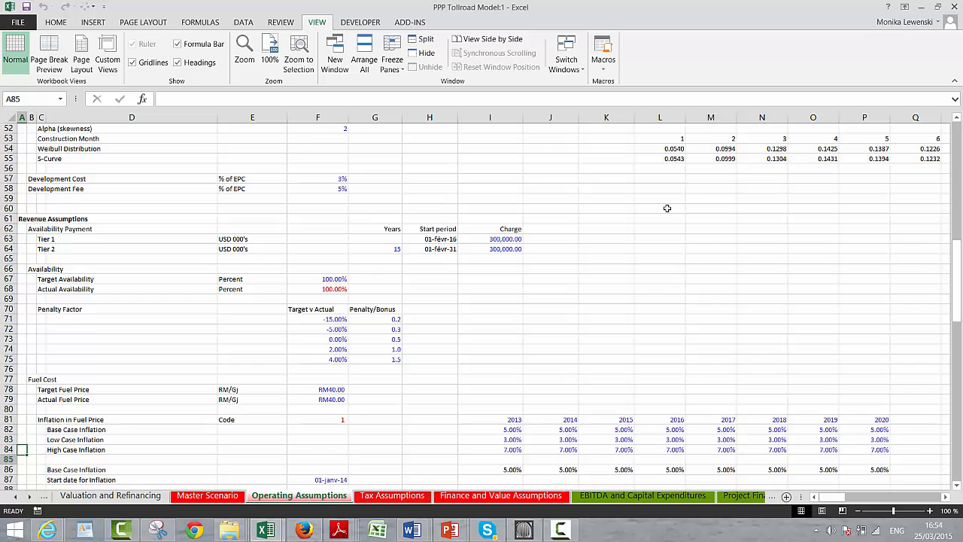
pyautogui.press('Down')
pyautogui.press('Down')
pyautogui.press('Down')
pyautogui.press('Down')
pyautogui.press('Down')
pyautogui.press('Down')
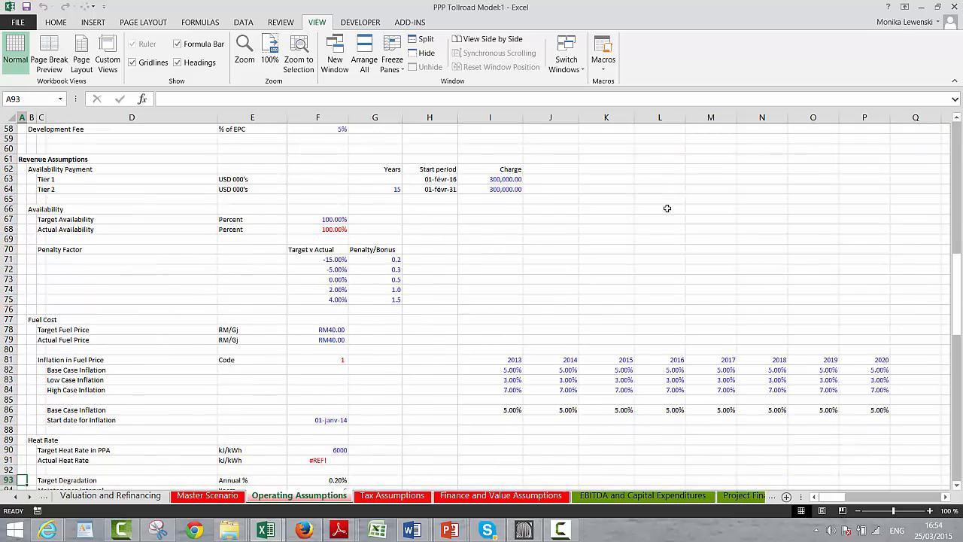
pyautogui.press('Up')
pyautogui.press('Up')
pyautogui.press('Up')
pyautogui.press('Up')
pyautogui.press('Up')
pyautogui.press('Up')
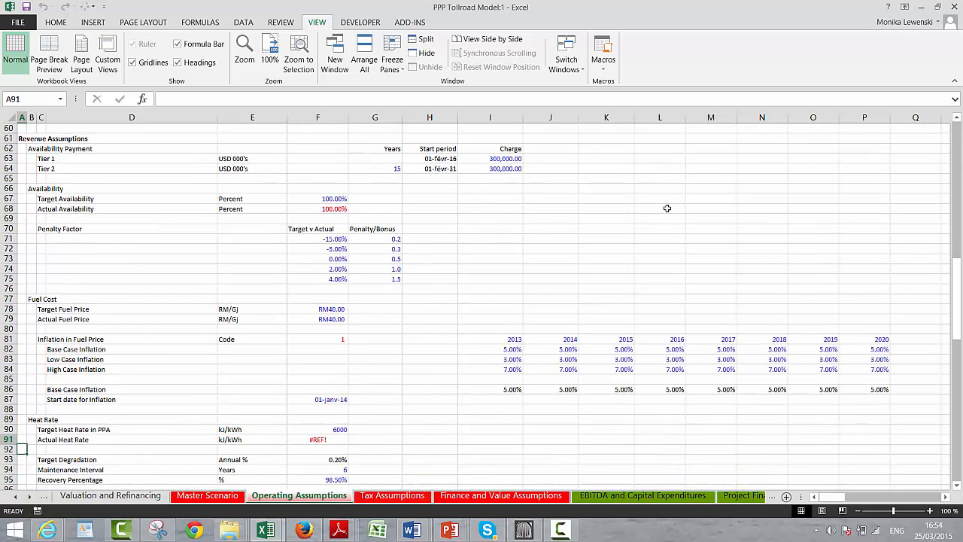
# Delete rows 77 to 79, containing the Fuel Cost heading and the target and actual fuel prices
pyautogui.press('Up')
pyautogui.press('Up')
pyautogui.press('Up')
pyautogui.press('Up')
pyautogui.press('Up')
pyautogui.press('Up')
pyautogui.press('Up')
pyautogui.press('Up')
pyautogui.press('Up')
pyautogui.press('Up')
pyautogui.press('Up')
pyautogui.press('Up')
pyautogui.press('Up')
pyautogui.press('Up')
pyautogui.press('Up')
pyautogui.press('Up')
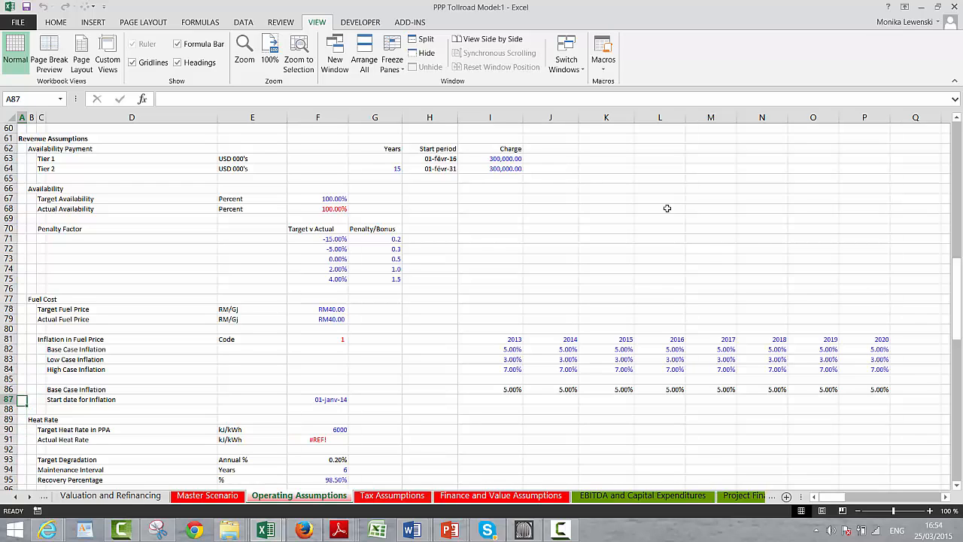
pyautogui.press('Down')
pyautogui.press('Down')
pyautogui.press('Down')
pyautogui.press('Down')
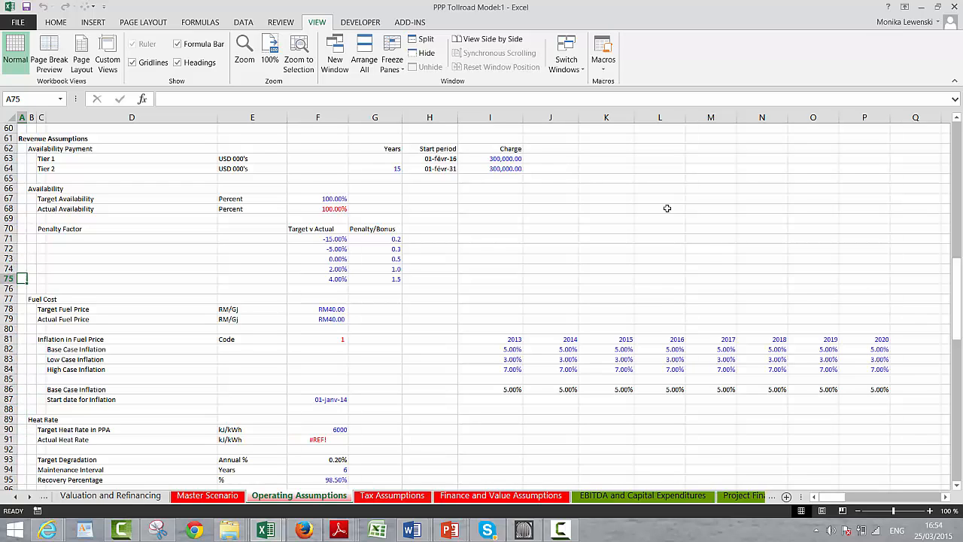
pyautogui.hotkey('shift', 'space')
pyautogui.hotkey('shift', 'Down')
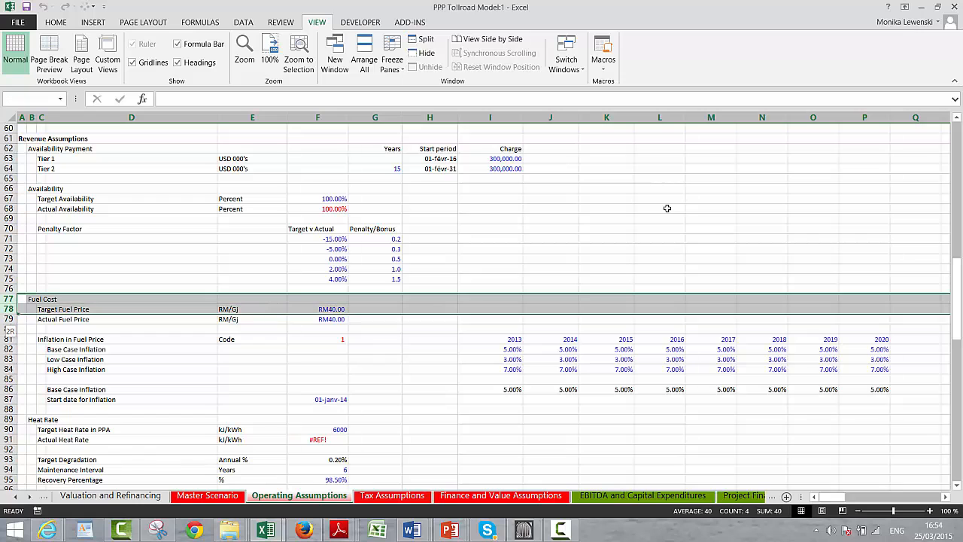
pyautogui.hotkey('shift', 'Down')
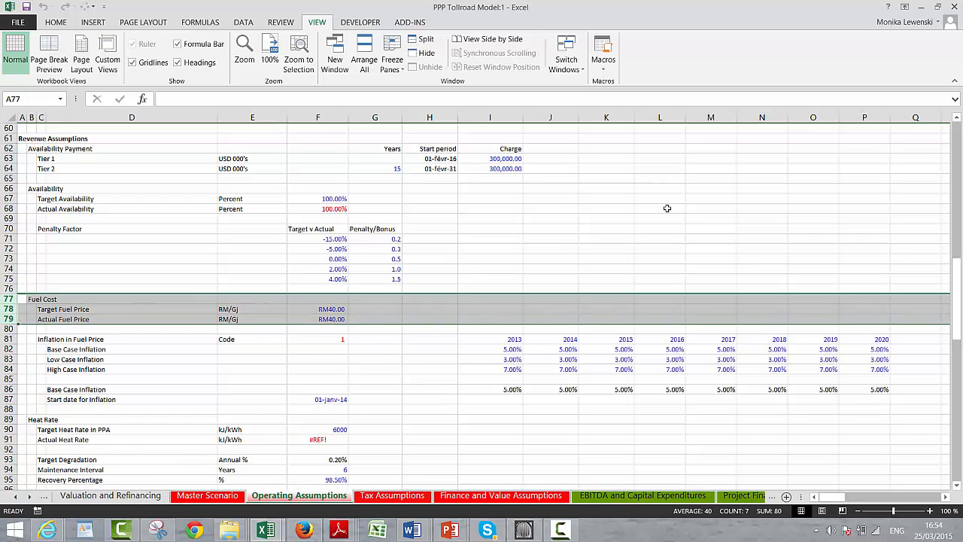
pyautogui.hotkey('ctrl', '-')
# Delete the whole Heat Rate section in rows 86 to 100, including the degradation and maintenance period rows
pyautogui.press('Down')
pyautogui.press('Down')
pyautogui.press('Down')
pyautogui.press('Down')
pyautogui.press('Down')
pyautogui.press('Down')
pyautogui.press('Down')
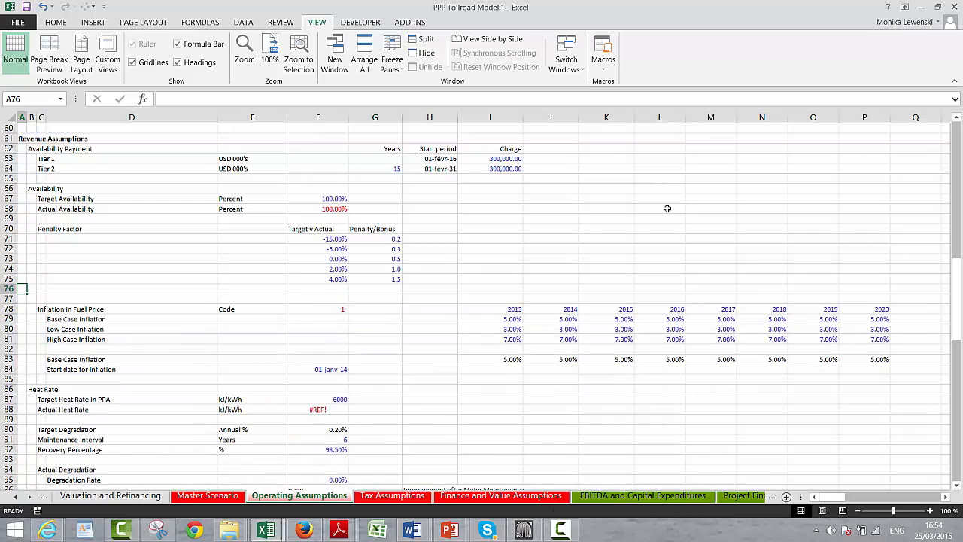
pyautogui.press('Down')
pyautogui.press('Down')
pyautogui.press('Down')
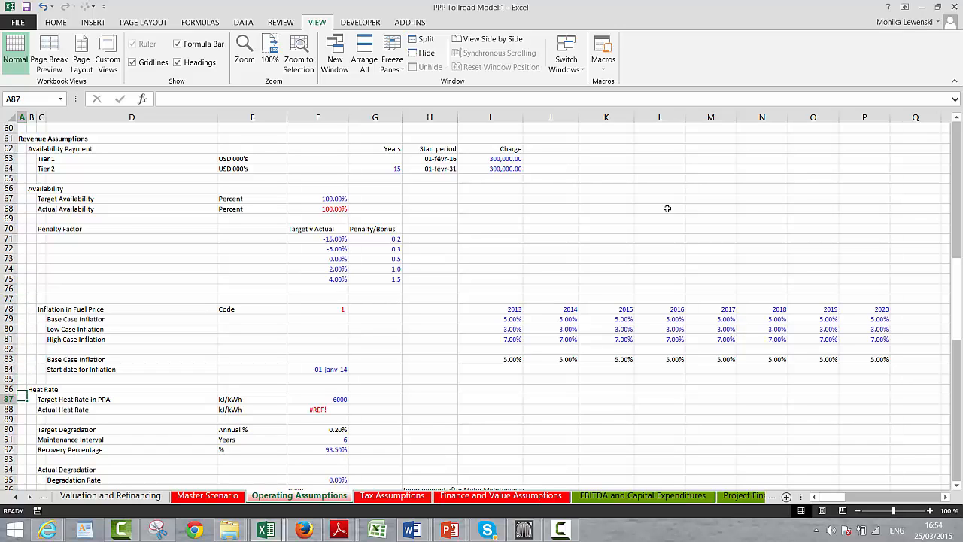
pyautogui.press('Up')
pyautogui.hotkey('shift', 'space')
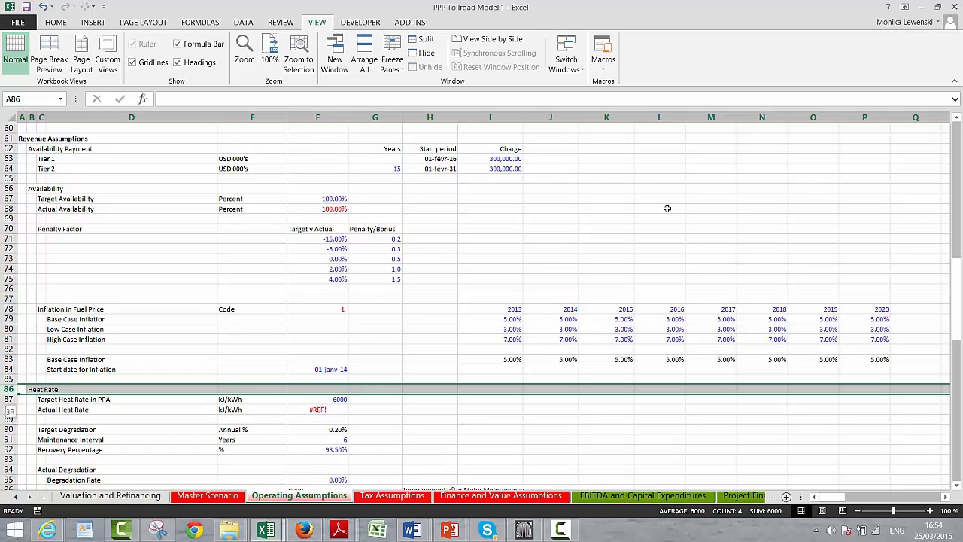
pyautogui.hotkey('shift', 'Down')
pyautogui.hotkey('shift', 'Down')
pyautogui.hotkey('shift', 'Down')
pyautogui.hotkey('shift', 'Down')
pyautogui.hotkey('shift', 'Down')
pyautogui.hotkey('shift', 'Down')
pyautogui.hotkey('shift', 'Down')
pyautogui.hotkey('shift', 'Down')
pyautogui.hotkey('shift', 'Down')
pyautogui.hotkey('shift', 'Down')
pyautogui.hotkey('shift', 'Down')
pyautogui.hotkey('shift', 'Down')
pyautogui.hotkey('shift', 'Down')
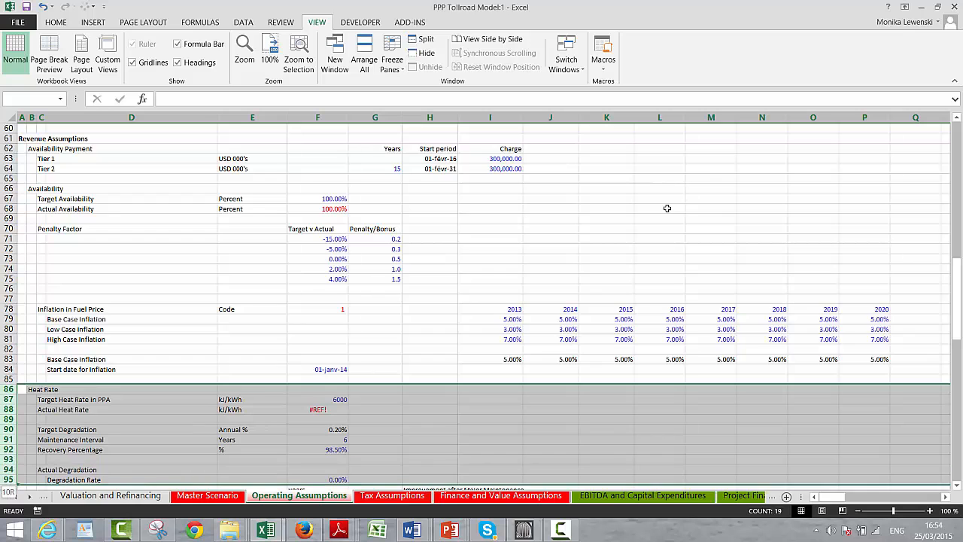
pyautogui.hotkey('shift', 'Down')
pyautogui.hotkey('shift', 'Down')
pyautogui.hotkey('shift', 'Down')
pyautogui.hotkey('shift', 'Down')
pyautogui.hotkey('shift', 'Down')
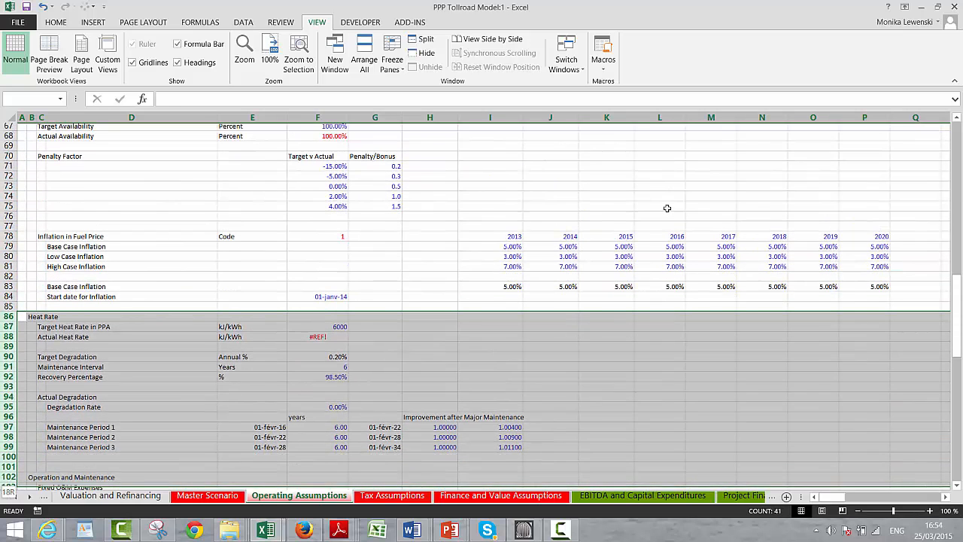
pyautogui.hotkey('shift', 'Up')
pyautogui.hotkey('shift', 'Up')
pyautogui.hotkey('shift', 'Up')
pyautogui.hotkey('shift', 'Up')
pyautogui.hotkey('shift', 'Up')
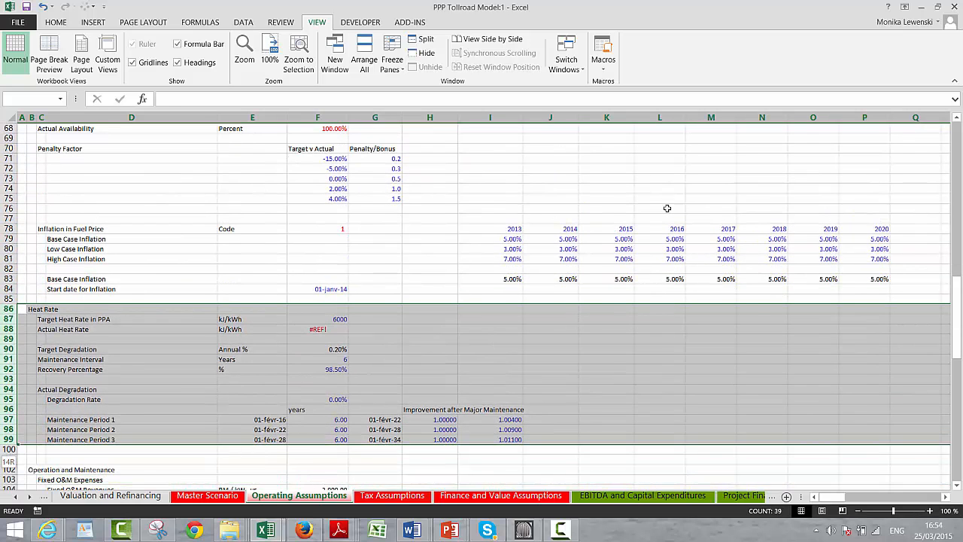
pyautogui.hotkey('shift', 'Down')
pyautogui.hotkey('shift', 'Down')
pyautogui.hotkey('shift', 'Down')
pyautogui.hotkey('shift', 'Down')
pyautogui.hotkey('shift', 'Down')
pyautogui.hotkey('shift', 'Down')
pyautogui.hotkey('shift', 'Down')
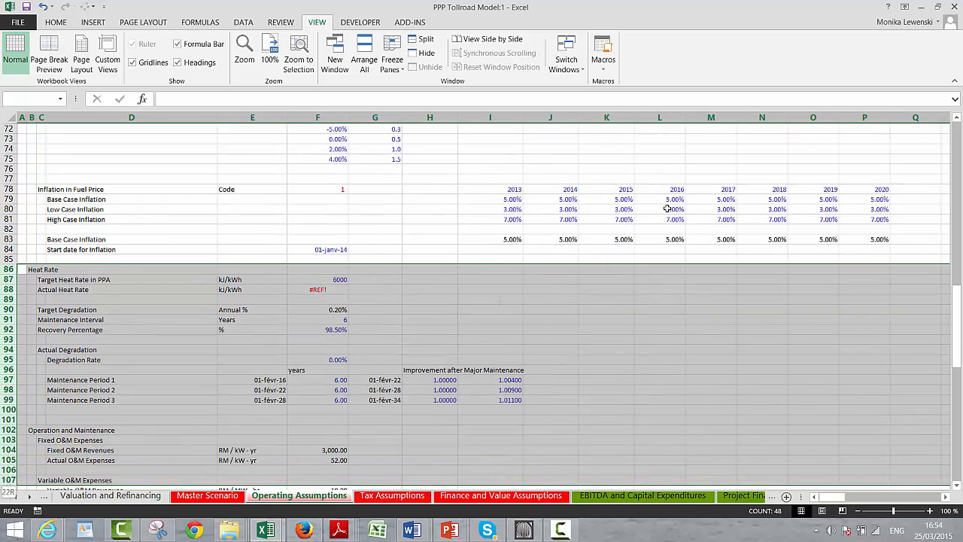
pyautogui.hotkey('shift', 'Up')
pyautogui.hotkey('shift', 'Up')
pyautogui.hotkey('shift', 'Up')
pyautogui.hotkey('shift', 'Up')
pyautogui.hotkey('shift', 'Up')
pyautogui.hotkey('shift', 'Up')
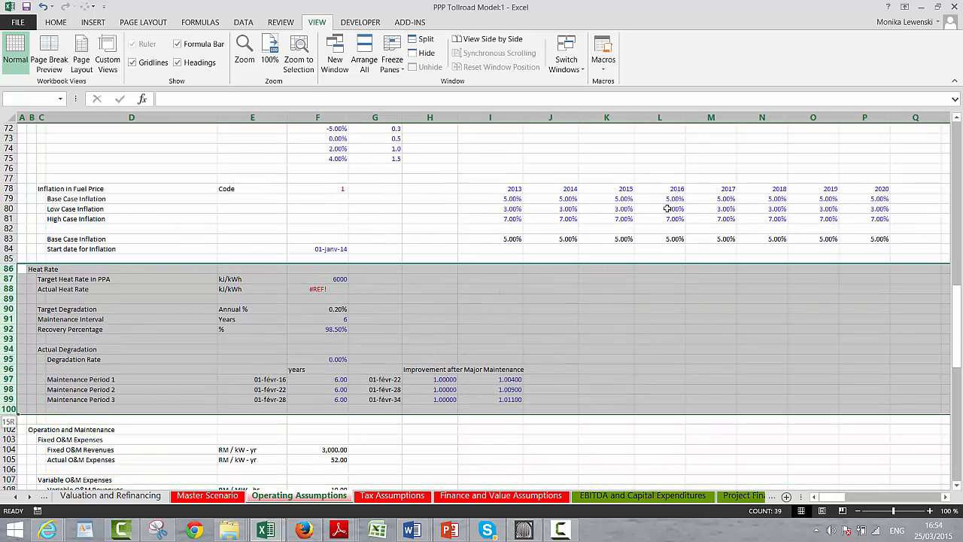
pyautogui.hotkey('ctrl', '-')
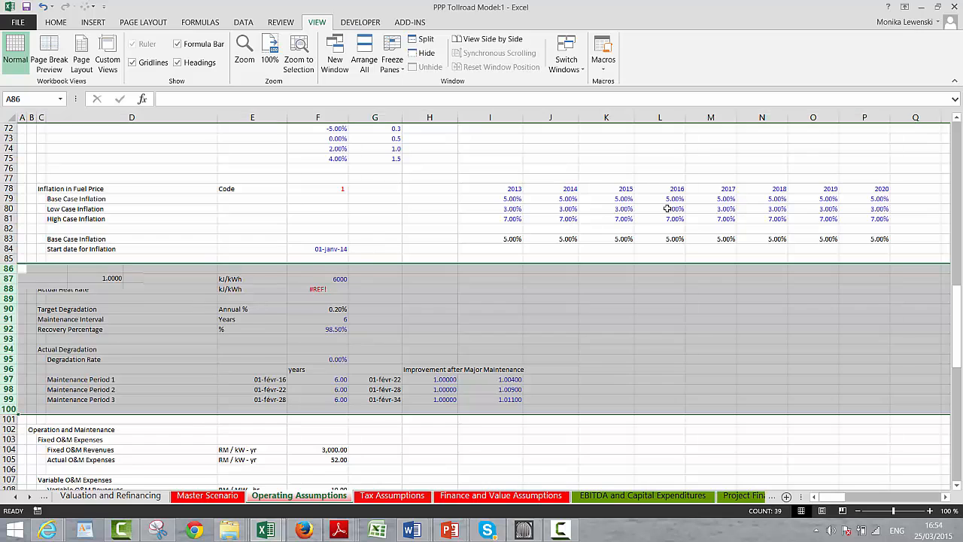
# Change the unit of Fixed O&M Revenues in cell E89 to USD/Yr
pyautogui.press('Down')
pyautogui.press('Down')
pyautogui.press('Down')
pyautogui.press('Down')
pyautogui.press('Down')
pyautogui.press('Down')
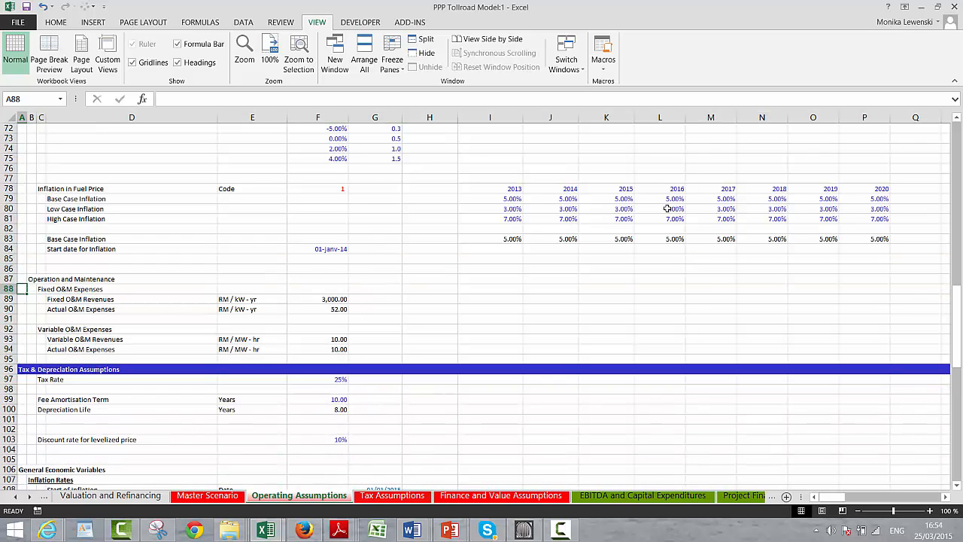
pyautogui.press('Right')
pyautogui.press('Right')
pyautogui.press('Right')
pyautogui.press('Right')
pyautogui.press('Right')
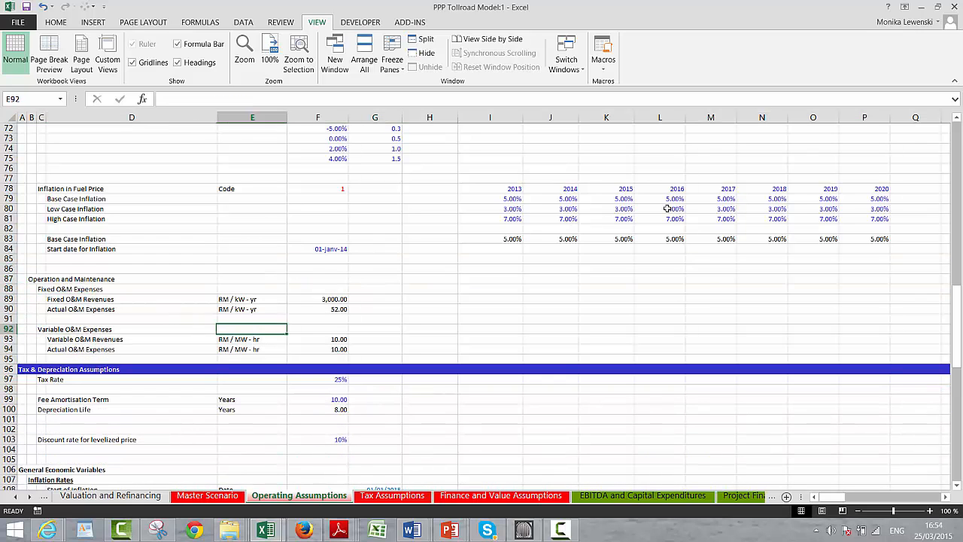
pyautogui.press('Up')
pyautogui.press('Up')
pyautogui.press('Left')
pyautogui.press('Up')
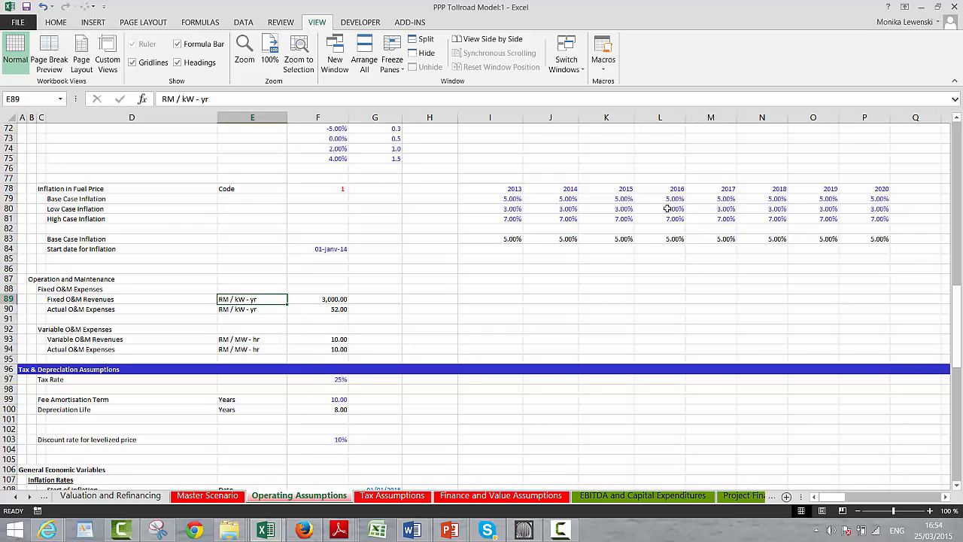
pyautogui.press('Right')
pyautogui.press('Right')
pyautogui.press('Left')
pyautogui.press('Left')
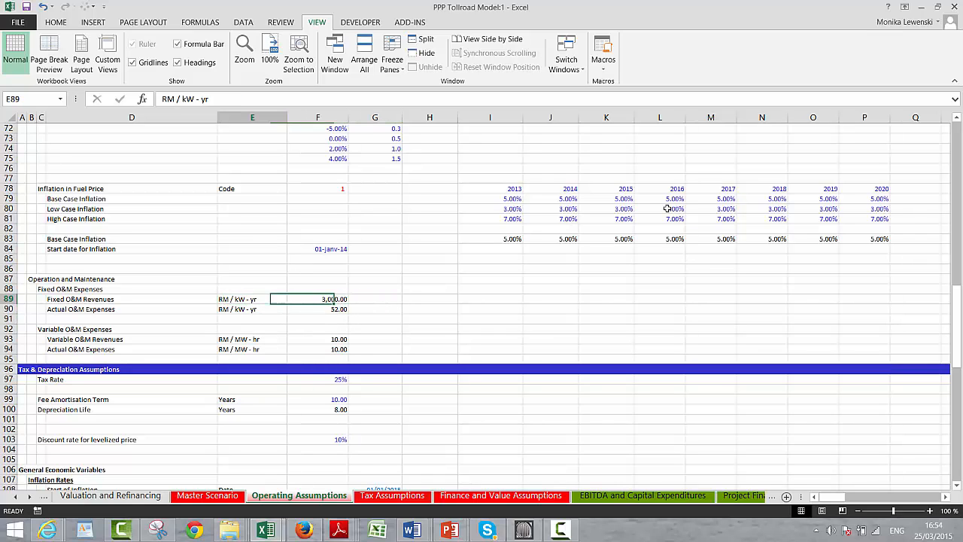
pyautogui.press('Left')
pyautogui.press('Right')
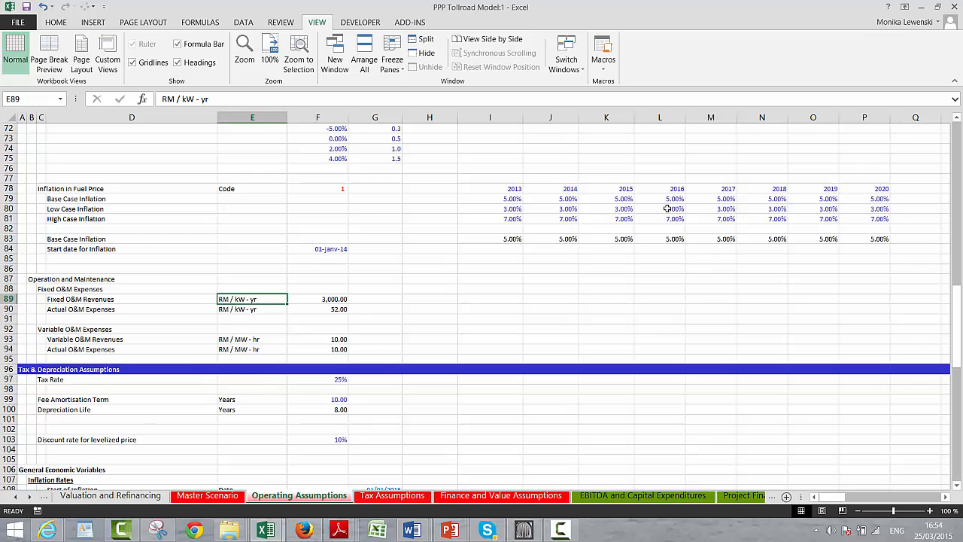
pyautogui.write('USD/')
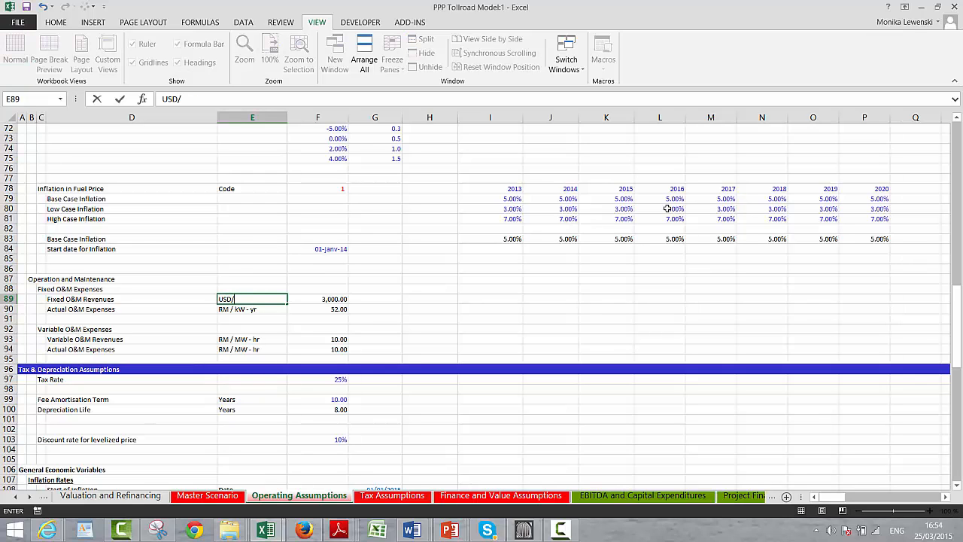
pyautogui.write('Yr')
pyautogui.press('Return')
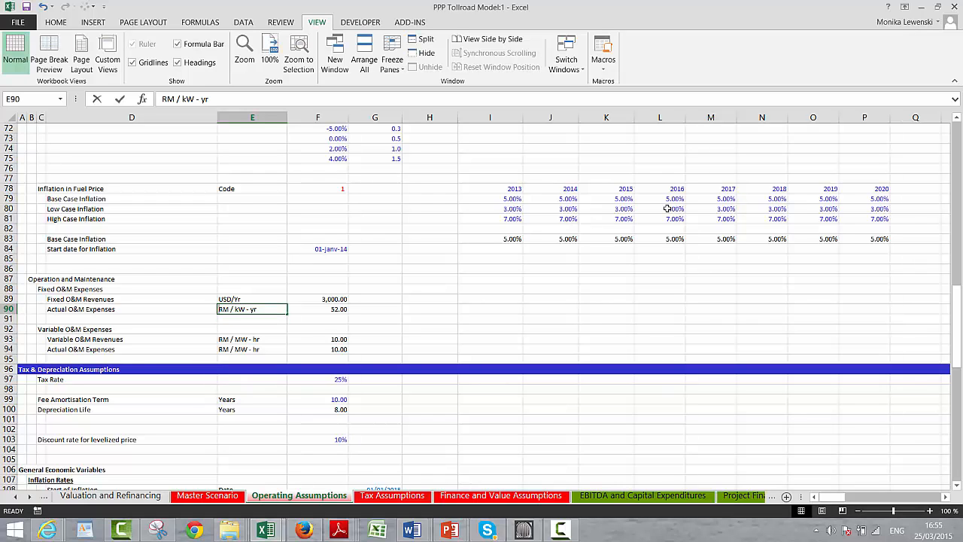
# Set the unit of the fixed Actual O&M Expenses in cell E90 to USD/Yr
pyautogui.write('USD/Yt')
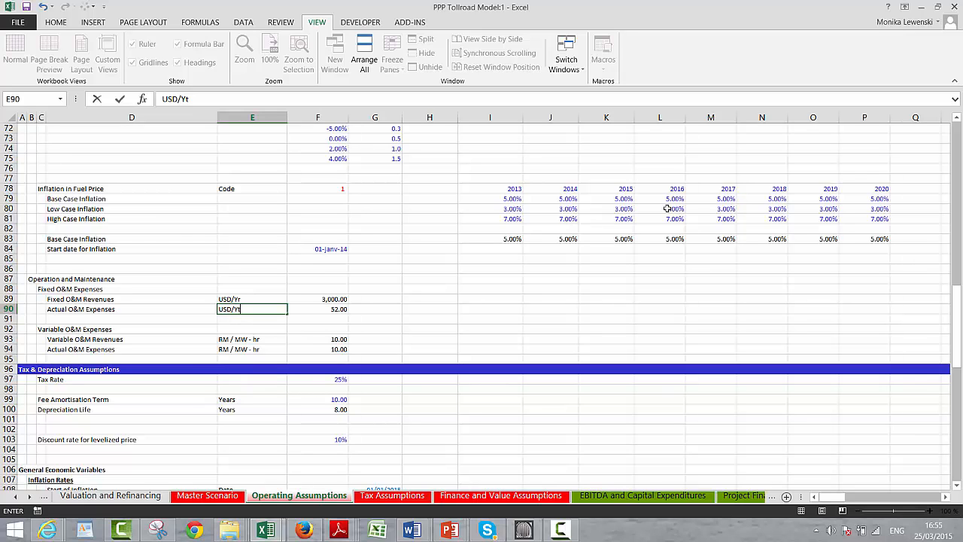
pyautogui.press('Return')
pyautogui.press('Up')
pyautogui.press('Up')
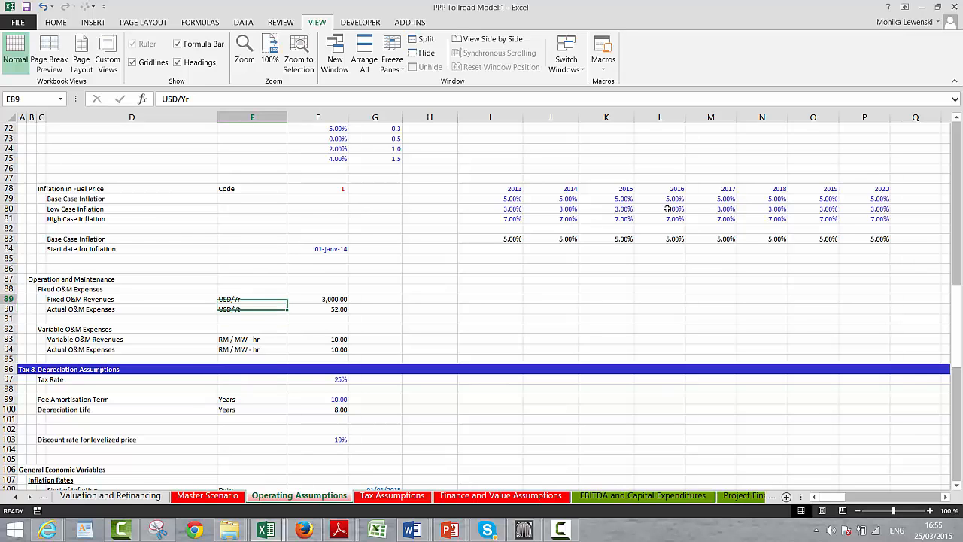
pyautogui.press('Down')
pyautogui.press('F2')
pyautogui.press('BackSpace')
pyautogui.write('t')
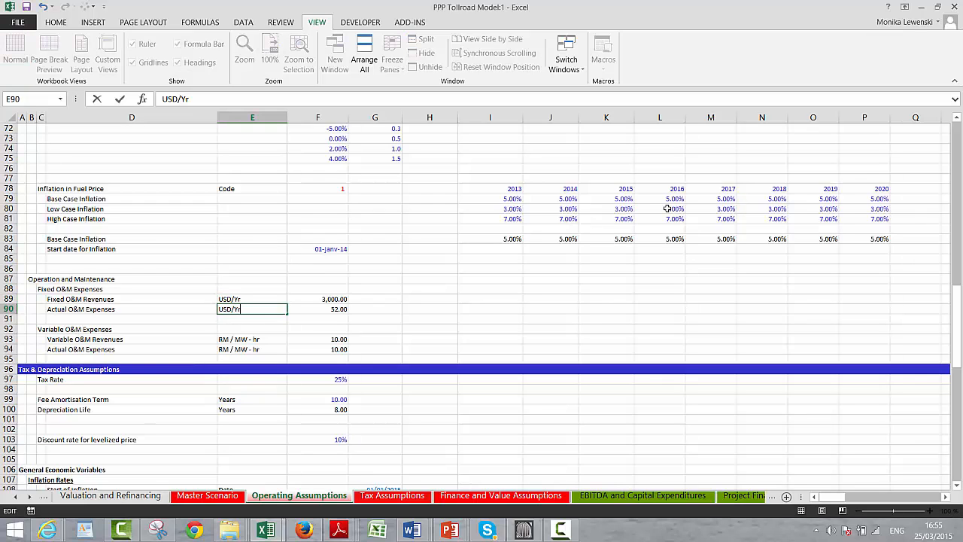
pyautogui.press('Escape')
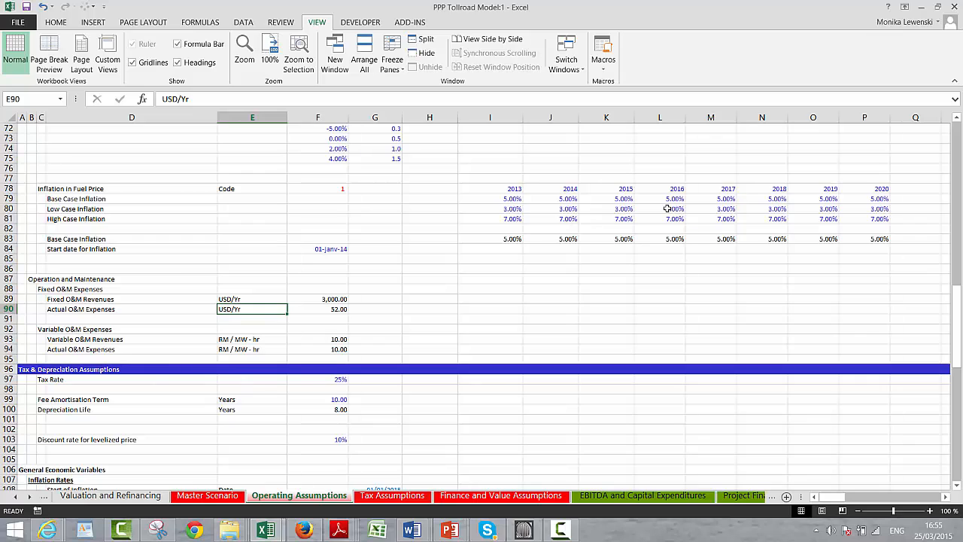
# Delete row 90, containing the Actual O&M Expenses under Fixed O&M Expenses
pyautogui.press('Right')
pyautogui.press('Up')
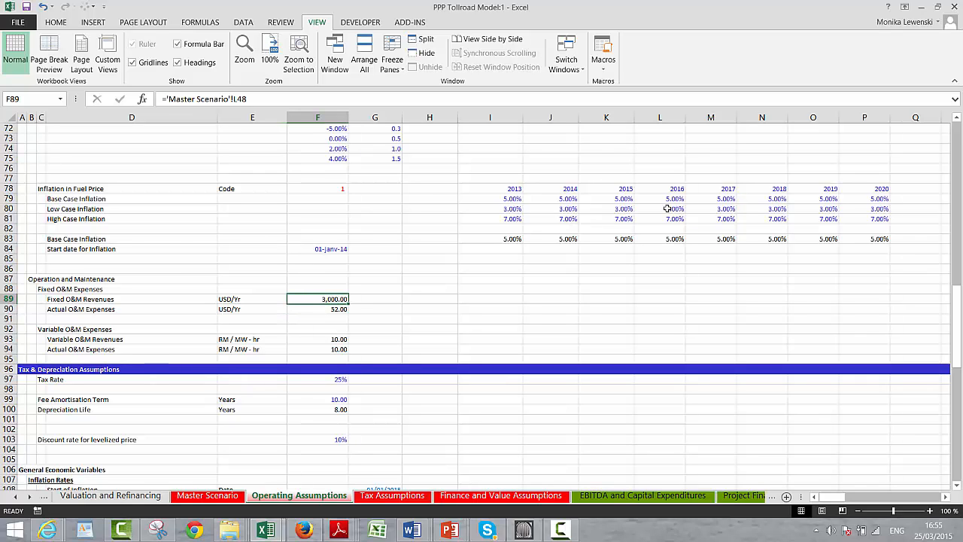
pyautogui.press('Down')
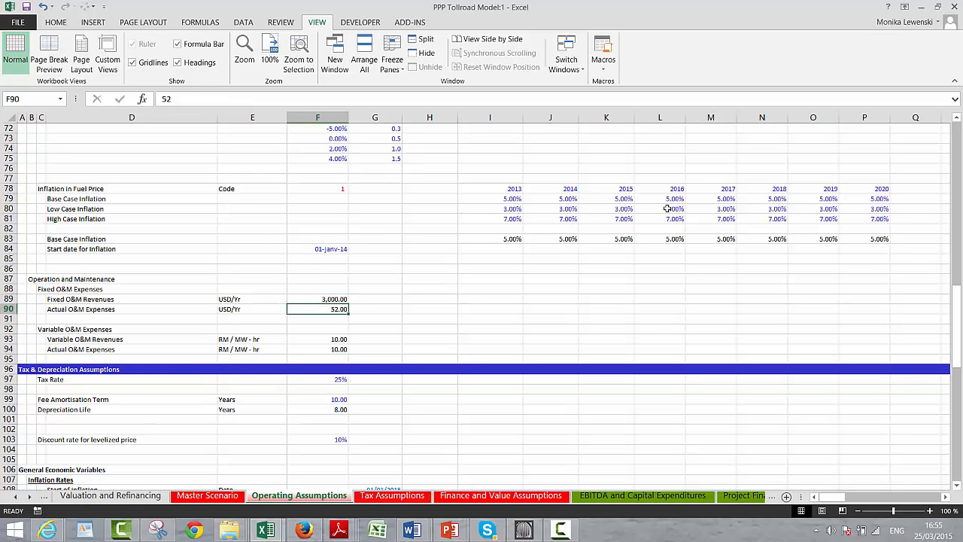
pyautogui.press('Left')
pyautogui.press('Left')
pyautogui.press('Right')
pyautogui.press('Right')
pyautogui.hotkey('shift', 'space')
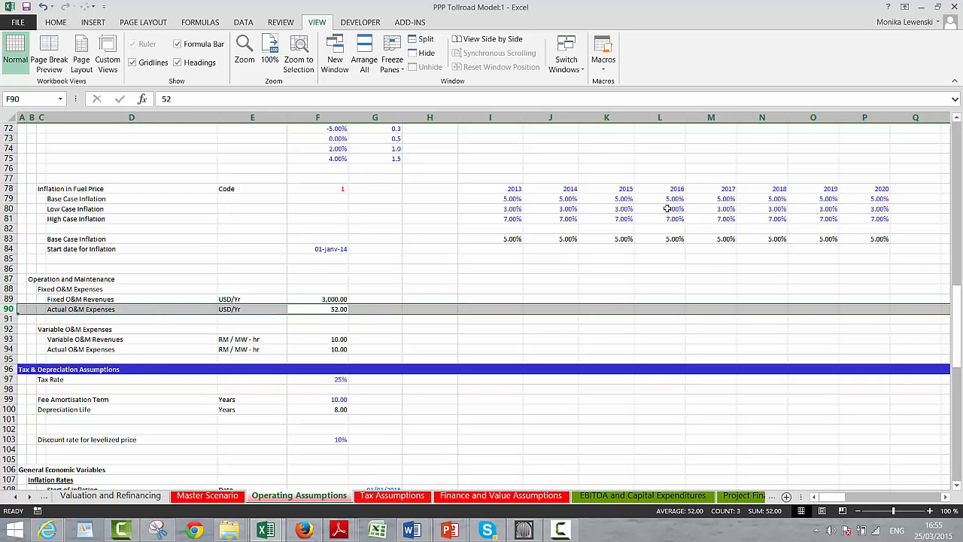
pyautogui.hotkey('ctrl', '-')
# Change the unit of Variable O&M Revenues in cell E92 to USD/Unit
pyautogui.press('Down')
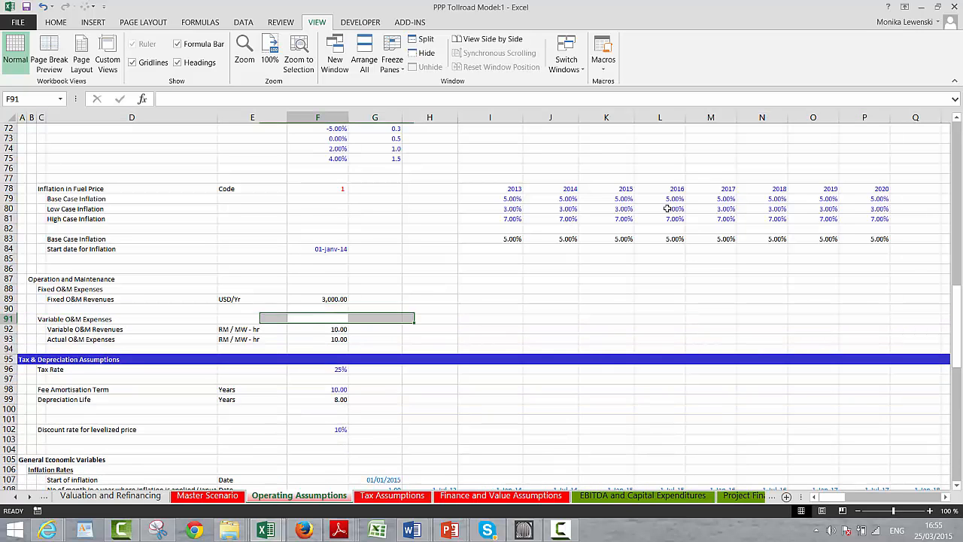
pyautogui.press('Down')
pyautogui.press('Left')
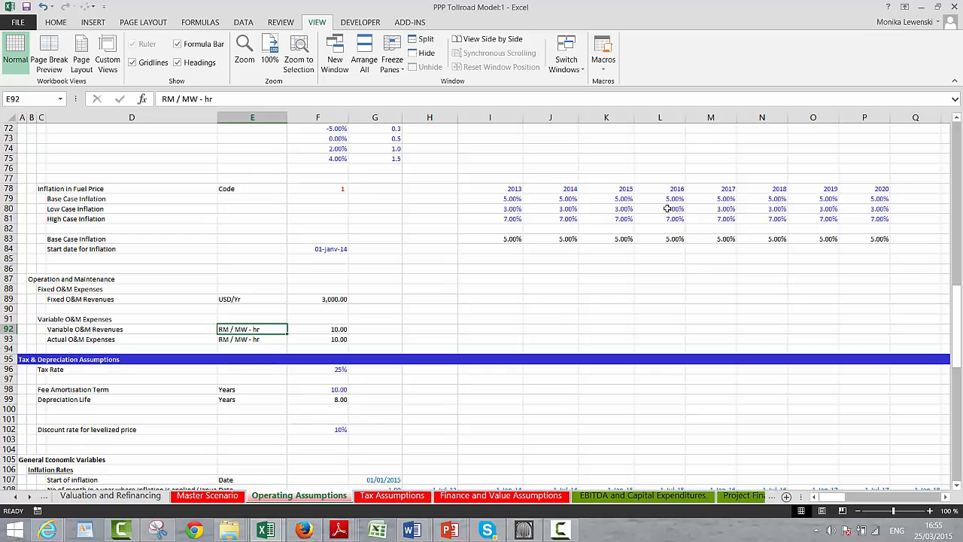
pyautogui.write('USD')
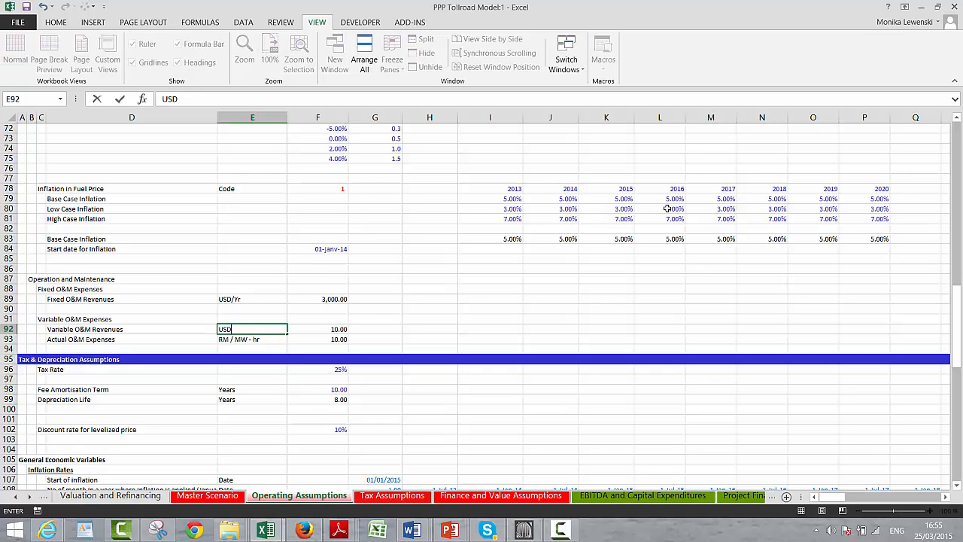
pyautogui.write('/Unit')
pyautogui.press('Return')
# Link the Variable O&M Revenues value in F92 to cell M48 of the Master Scenario sheet
pyautogui.press('Right')
pyautogui.press('Up')
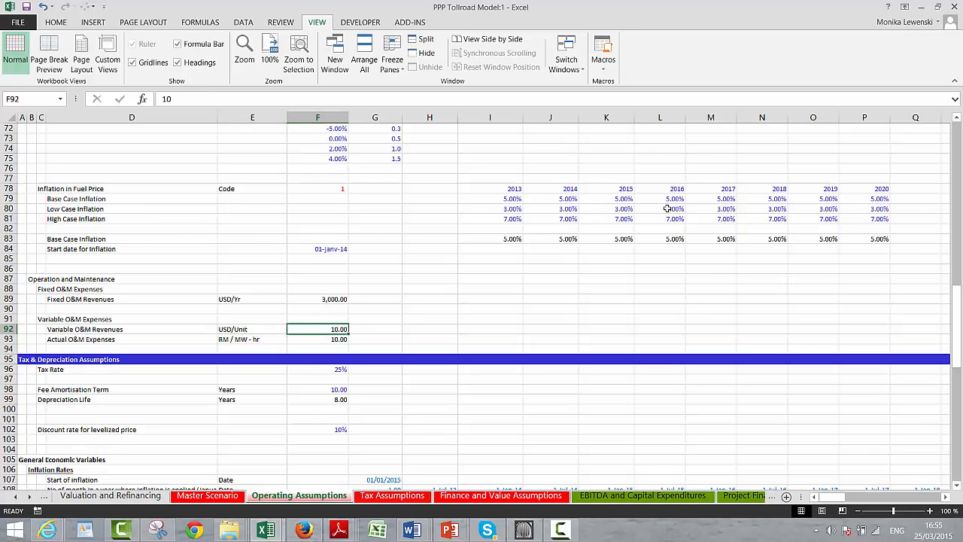
pyautogui.press('Down')
pyautogui.press('Up')
pyautogui.write('=')
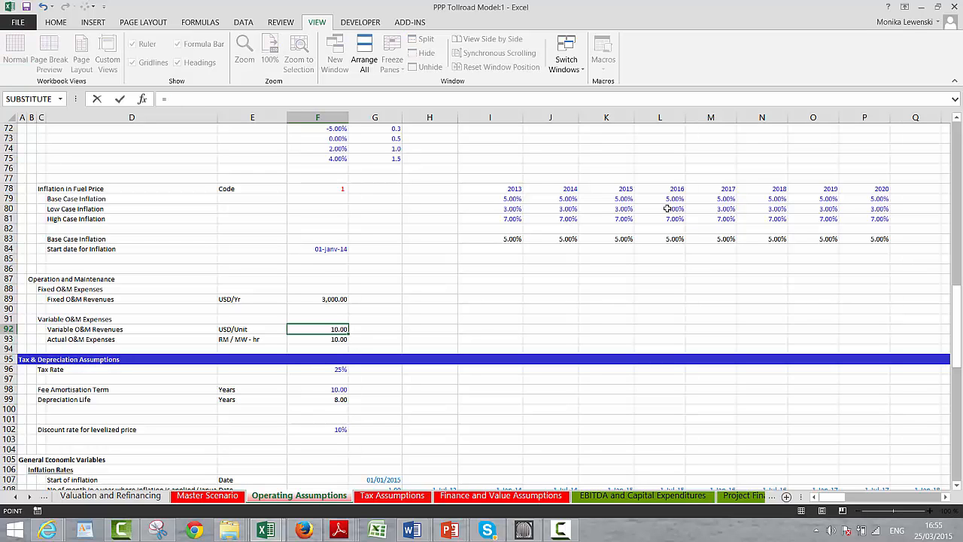
pyautogui.hotkey('ctrl', 'pageup')
pyautogui.hotkey('ctrl', 'pageup')
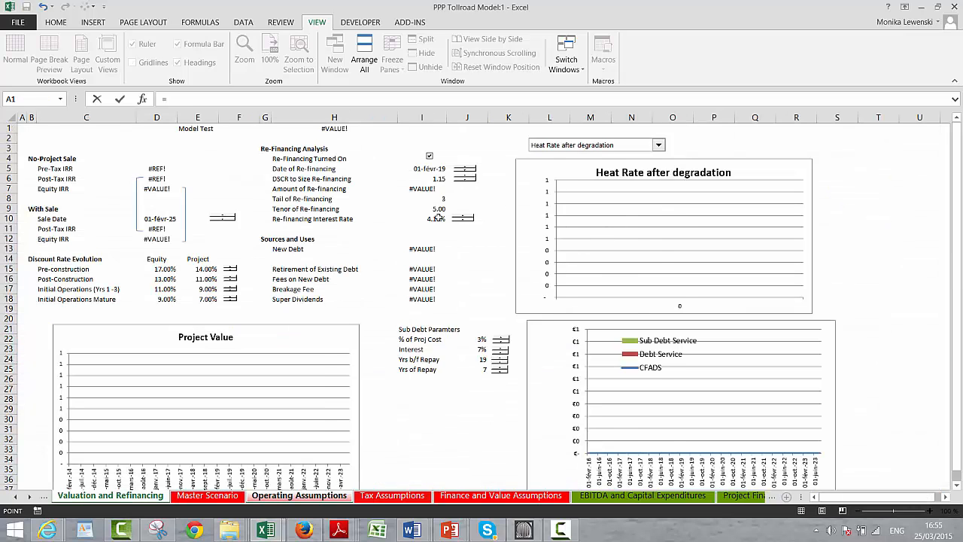
pyautogui.hotkey('ctrl', 'pageup')
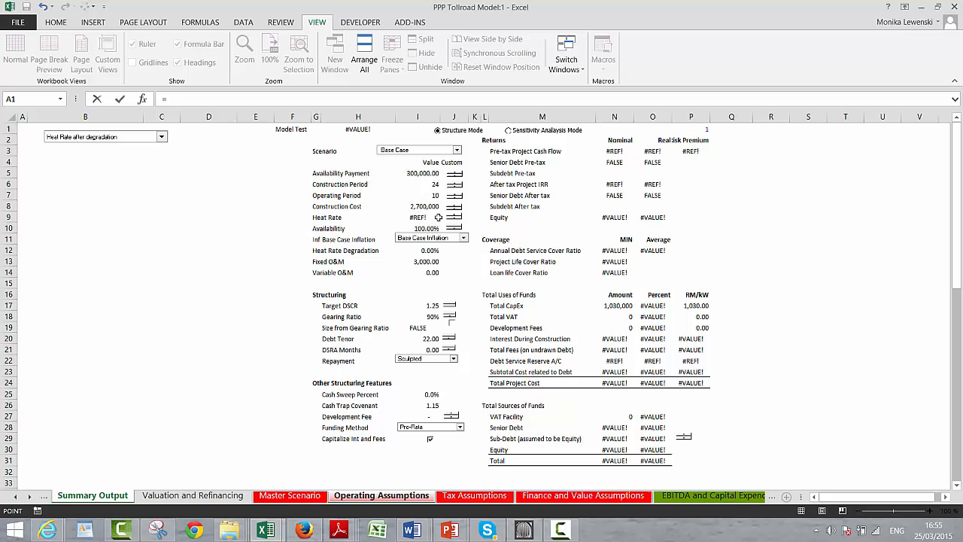
pyautogui.hotkey('ctrl', 'pagedown')
pyautogui.hotkey('ctrl', 'pagedown')
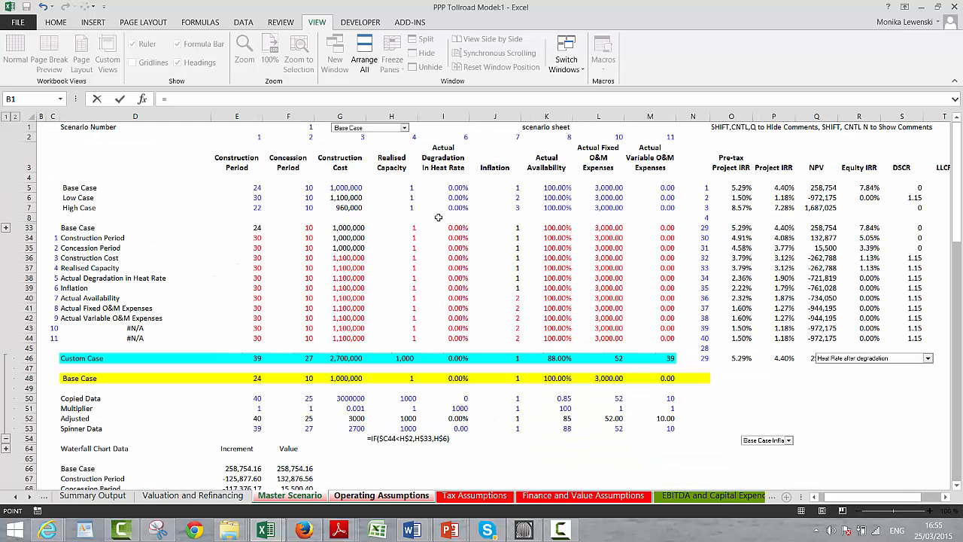
pyautogui.click(667, 378)
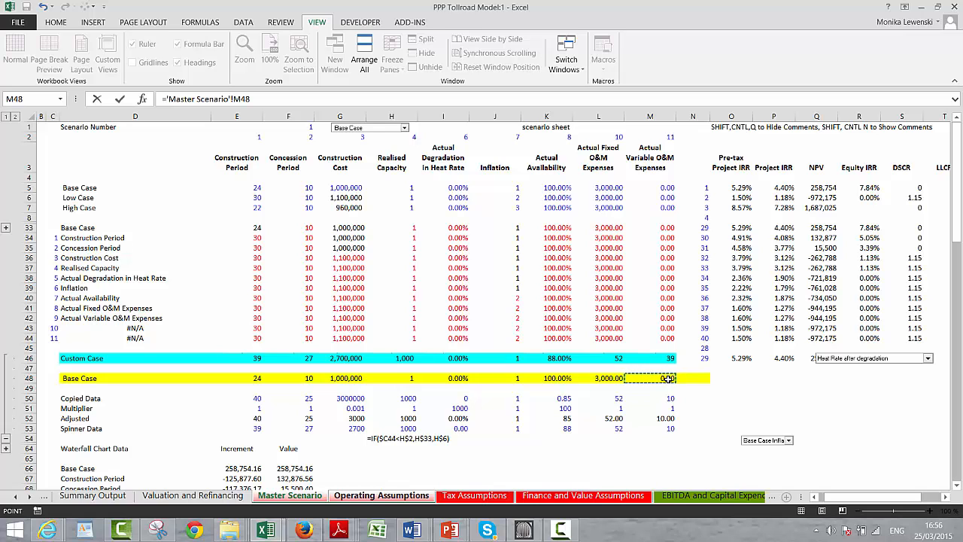
pyautogui.press('Return')
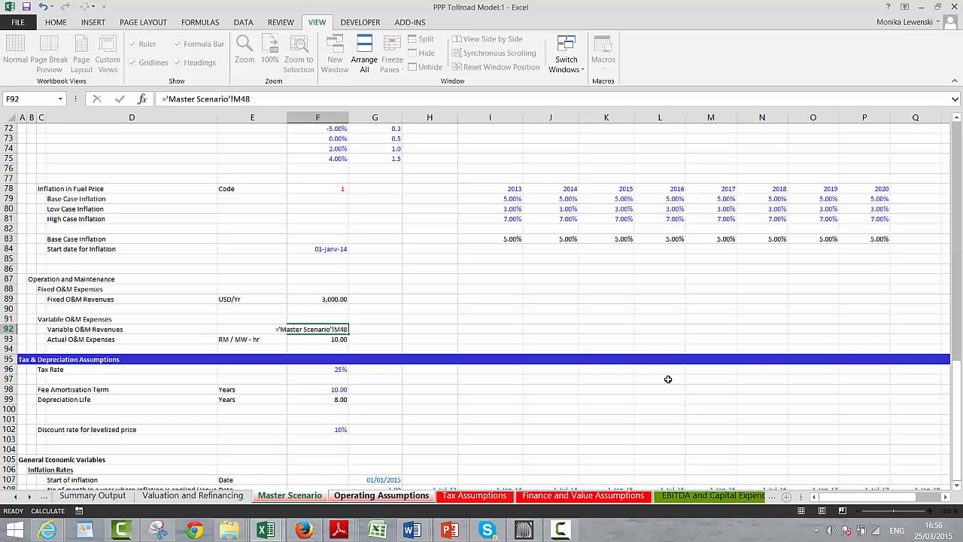
pyautogui.press('Return')
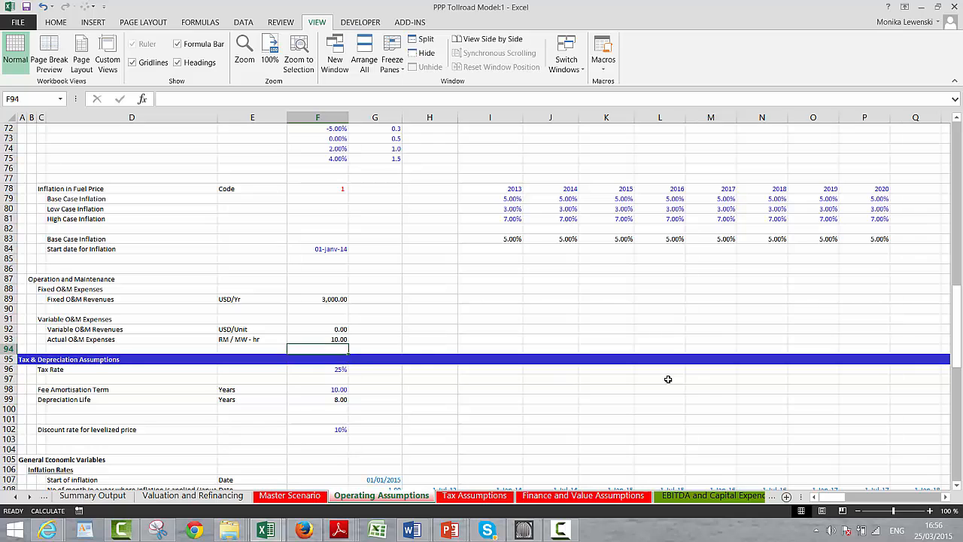
# Delete row 93, containing the Actual O&M Expenses under Variable O&M Expenses
pyautogui.press('Up')
pyautogui.press('Up')
pyautogui.press('Down')
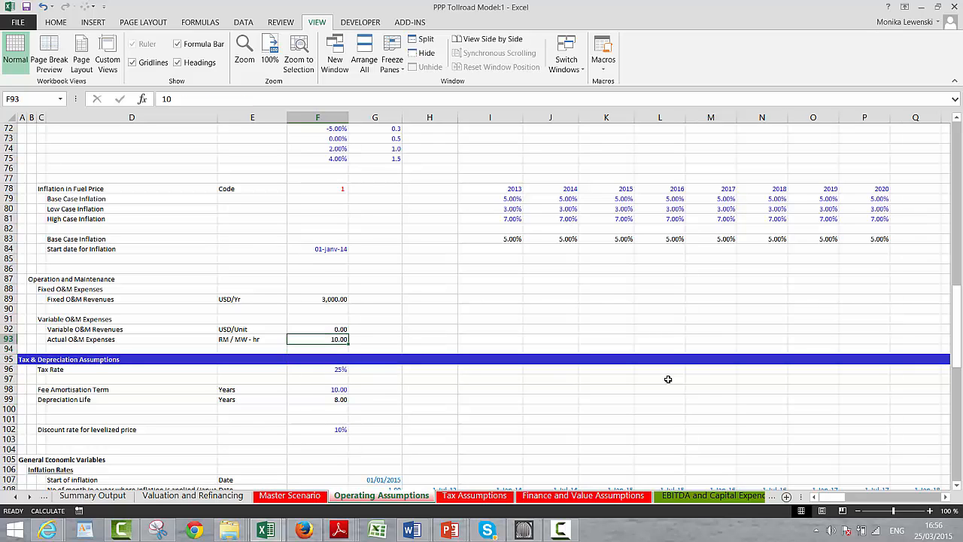
pyautogui.hotkey('shift', 'space')
pyautogui.hotkey('ctrl', '-')
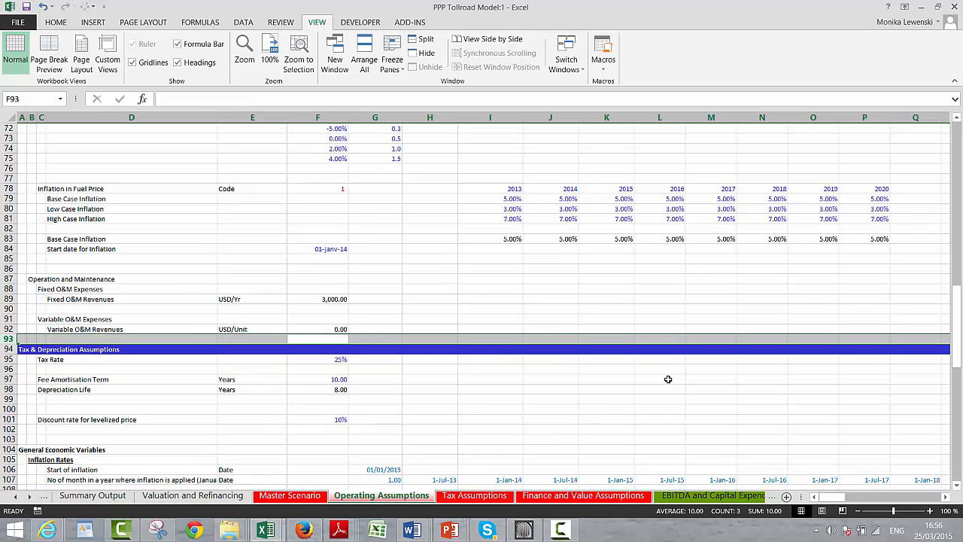
# Recolour the model's cells by source sheet with the Colour Cells from Sheet Tab Colour add-in
pyautogui.click(411, 250)
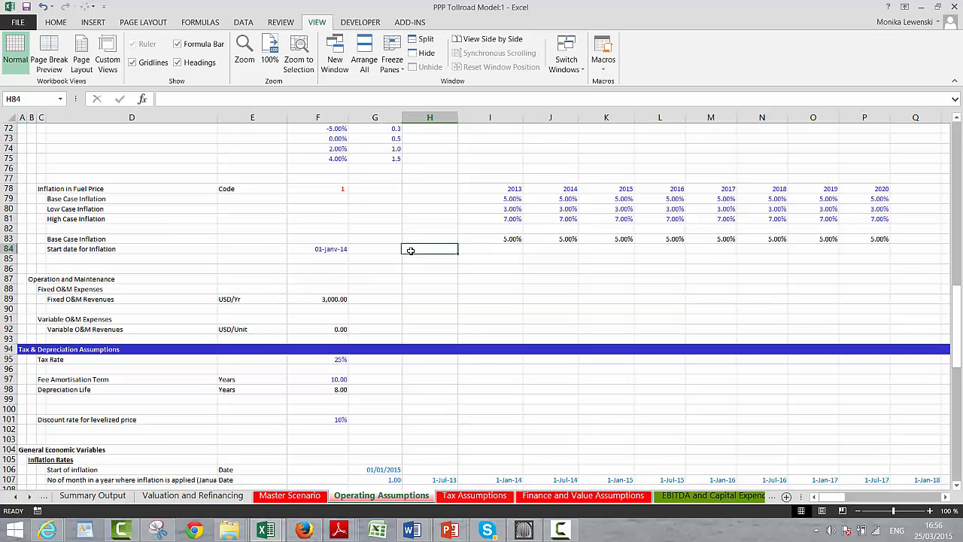
pyautogui.click(409, 22)
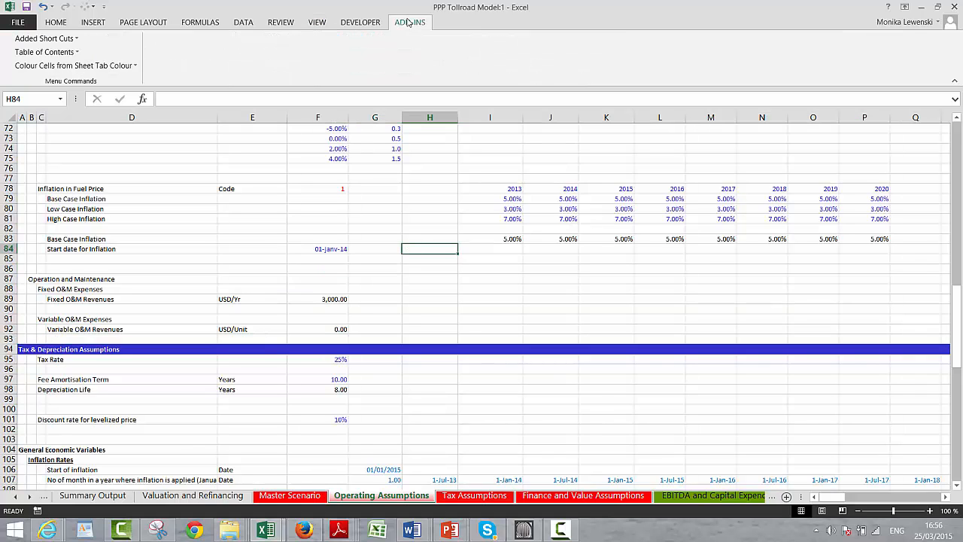
pyautogui.click(62, 67)
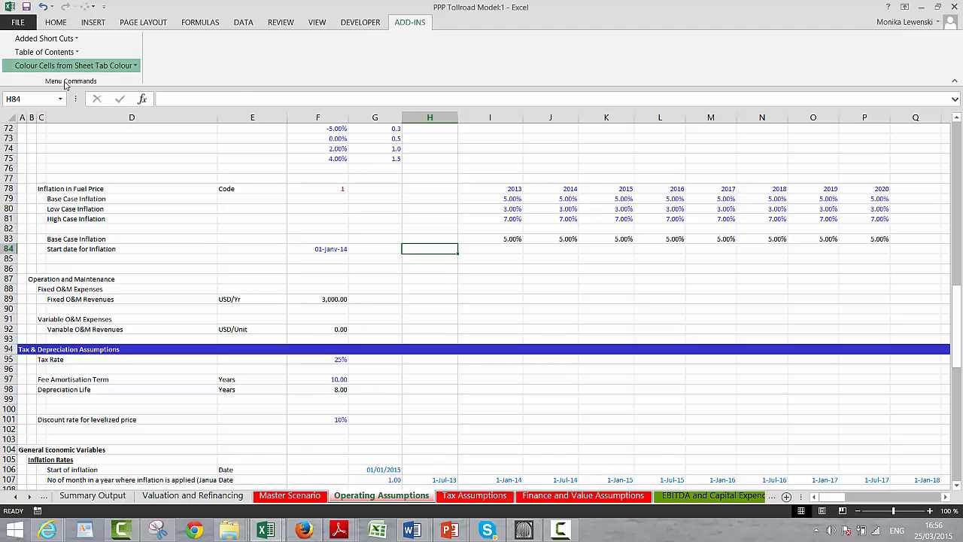
pyautogui.click(64, 82)
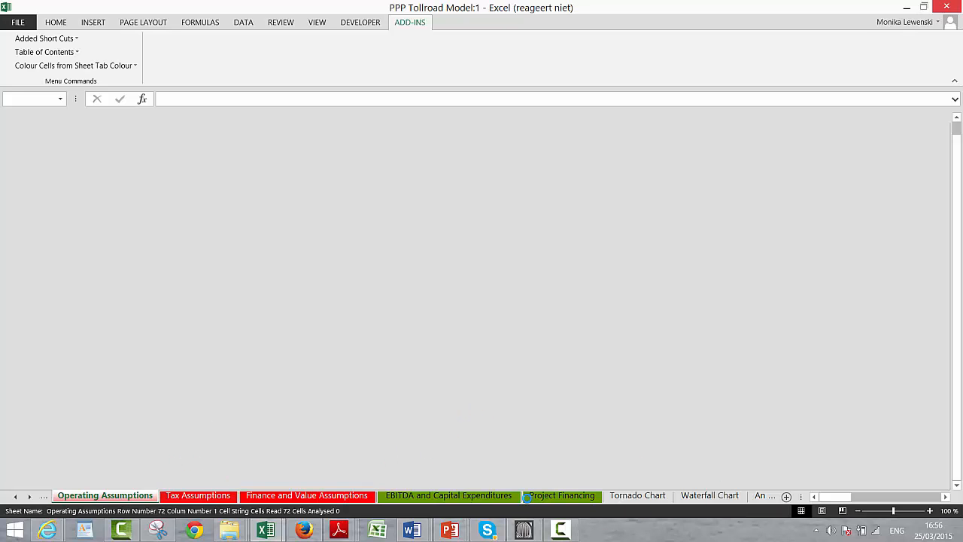
pyautogui.click(563, 536)
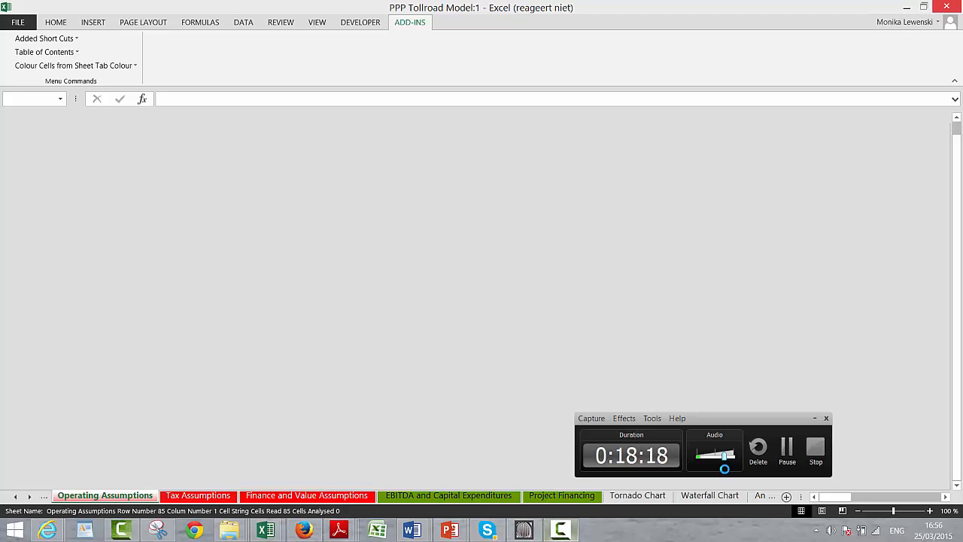
pyautogui.click(788, 450)
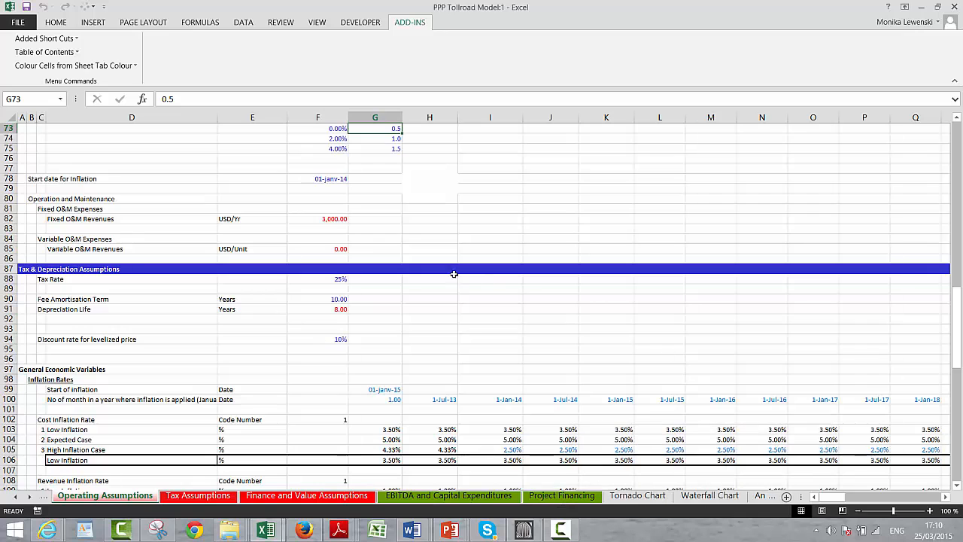
# Move the unit and value of Fixed O&M Revenues from E82:F82 up to the Fixed O&M Expenses row, E81:F81
pyautogui.press('Down')
pyautogui.press('Down')
pyautogui.press('Down')
pyautogui.press('Down')
pyautogui.press('Down')
pyautogui.press('Down')
pyautogui.press('Down')
pyautogui.press('Down')
pyautogui.press('Down')
pyautogui.press('Down')
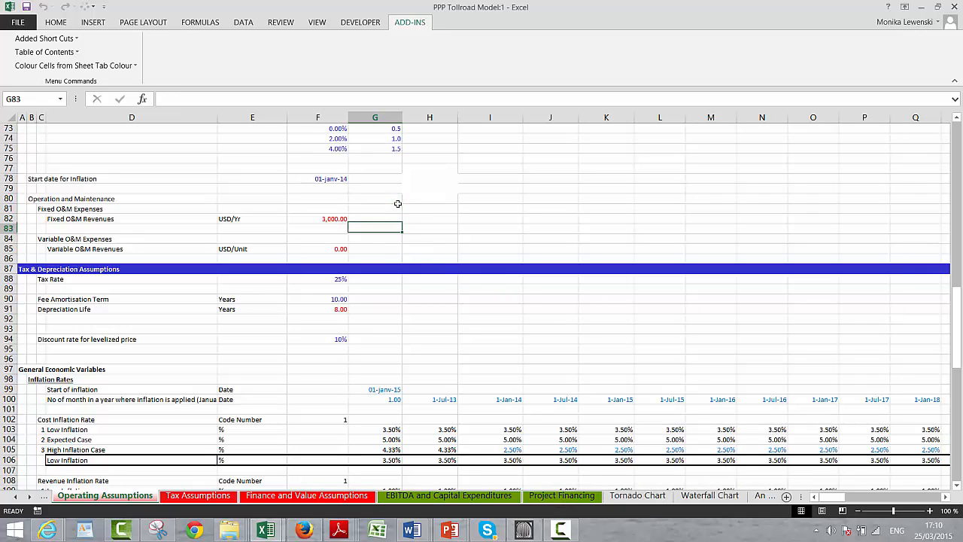
pyautogui.press('Left')
pyautogui.press('Left')
pyautogui.press('Left')
pyautogui.press('Left')
pyautogui.press('Left')
pyautogui.press('Left')
pyautogui.press('Up')
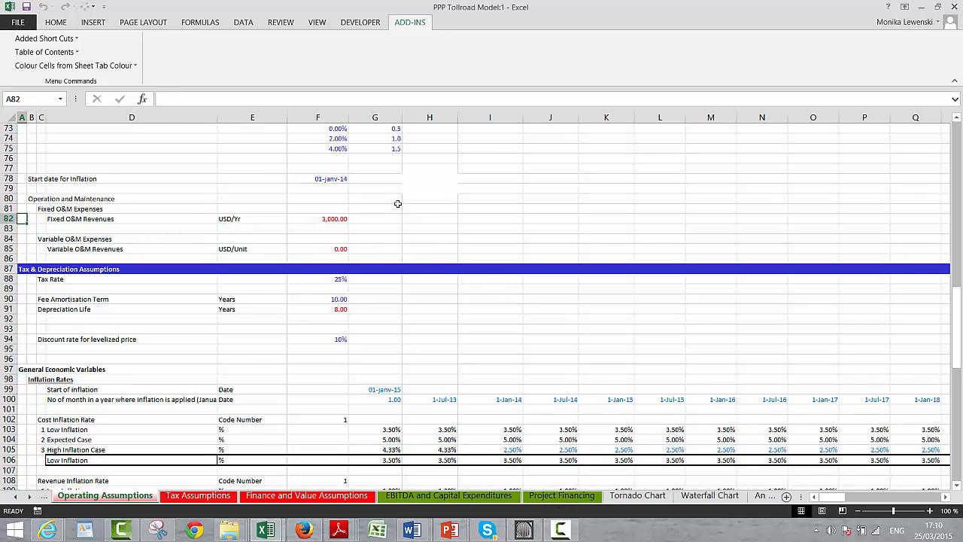
pyautogui.press('Right')
pyautogui.press('Right')
pyautogui.press('Up')
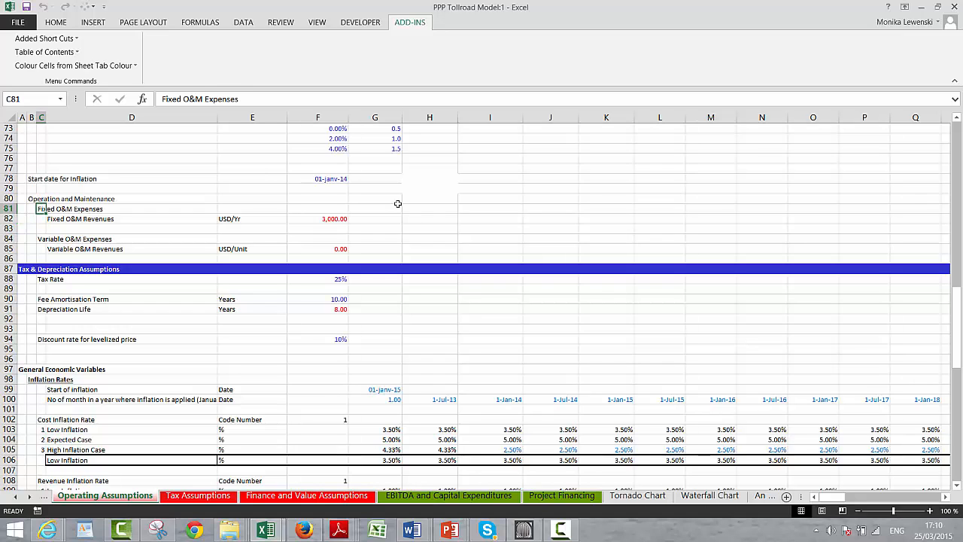
pyautogui.press('Down')
pyautogui.press('Right')
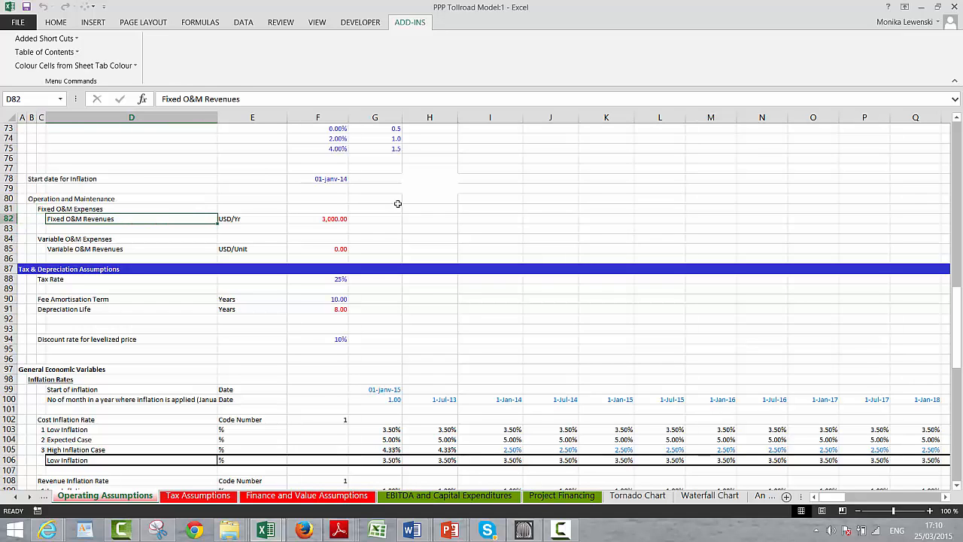
pyautogui.press('Right')
pyautogui.hotkey('shift', 'Right')
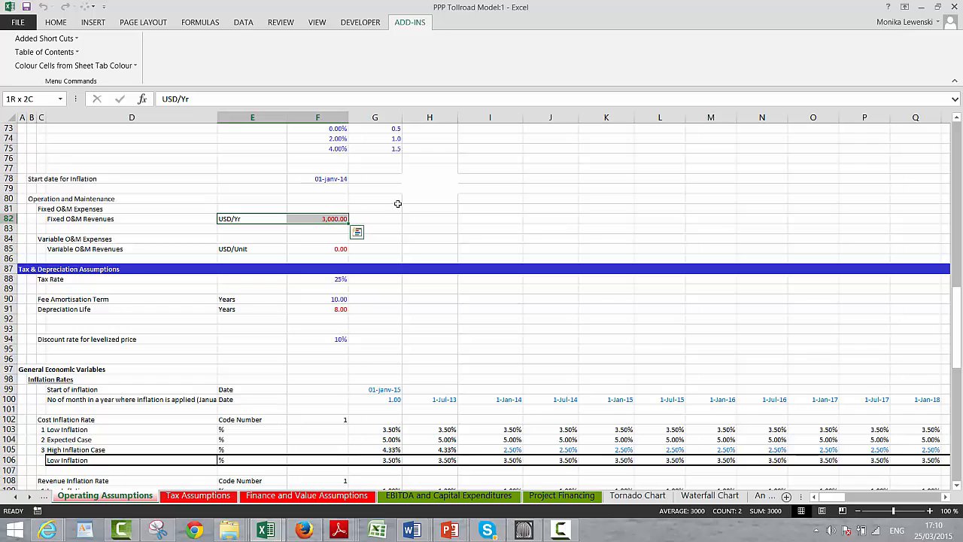
pyautogui.hotkey('ctrl', 'c')
pyautogui.press('Up')
pyautogui.hotkey('ctrl', 'v')
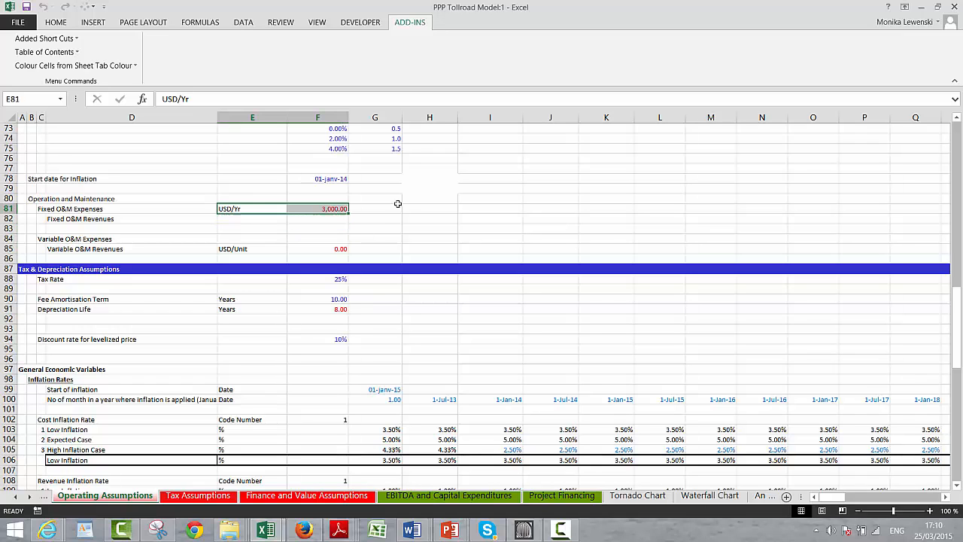
# Change the unit of Fixed O&M Expenses in cell E81 to USD 000's/Yr
pyautogui.press('Down')
pyautogui.press('Left')
pyautogui.press('Up')
pyautogui.press('Right')
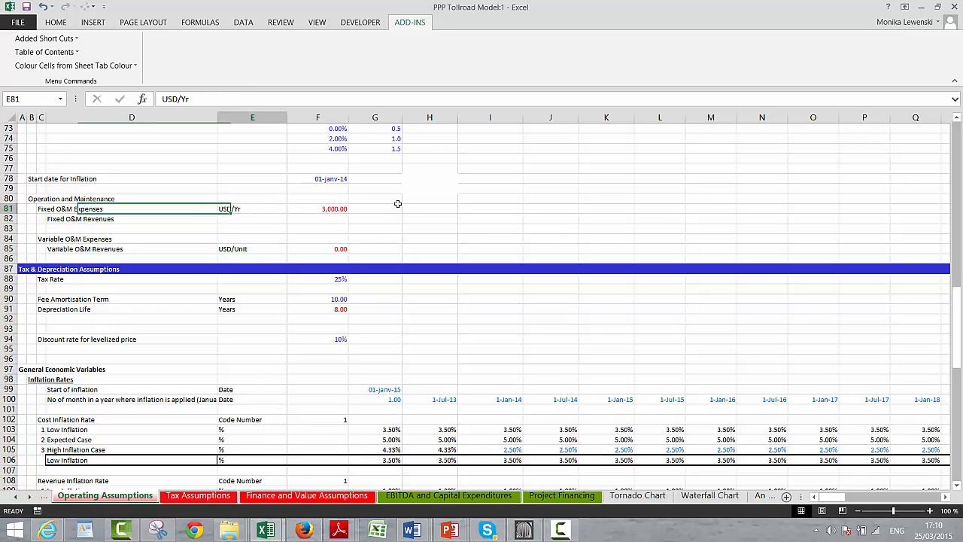
pyautogui.press('F2')
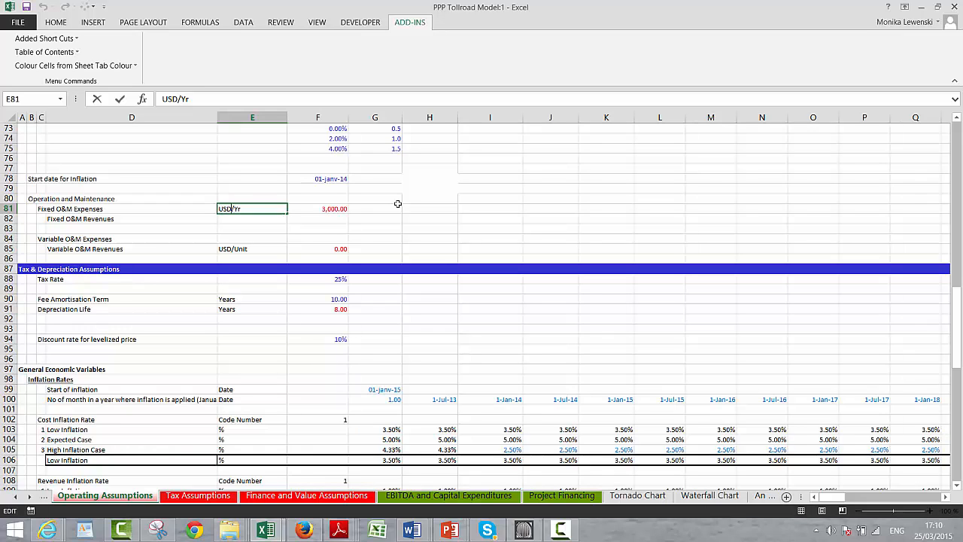
pyautogui.press('Left')
pyautogui.press('Left')
pyautogui.press('Left')
pyautogui.write("000's")
pyautogui.press('Return')
pyautogui.press('Down')
pyautogui.press('Left')
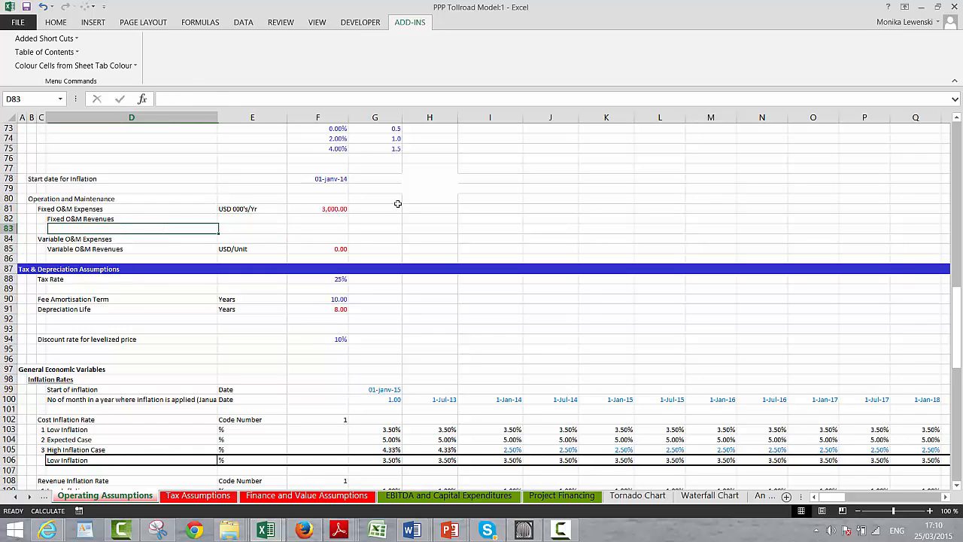
# Delete the Fixed O&M Revenues row, row 82, together with the empty row below it
pyautogui.press('Left')
pyautogui.press('Up')
pyautogui.press('Right')
pyautogui.press('Left')
pyautogui.press('Left')
pyautogui.press('Left')
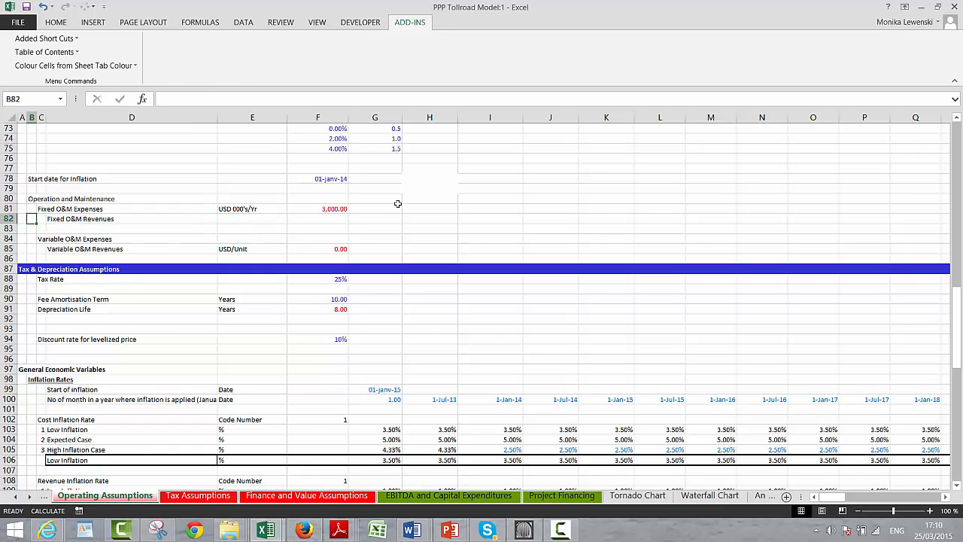
pyautogui.hotkey('shift', 'space')
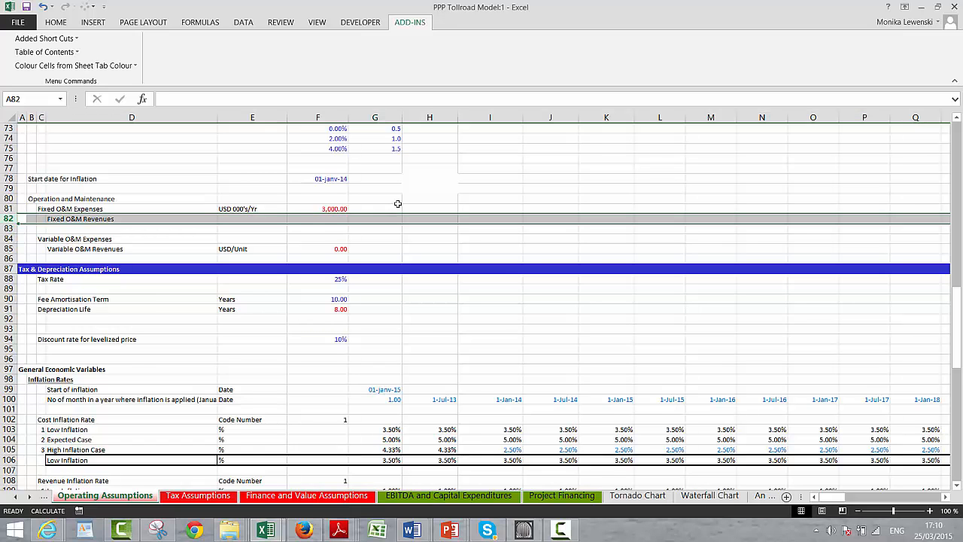
pyautogui.hotkey('ctrl', '-')
pyautogui.hotkey('ctrl', '-')
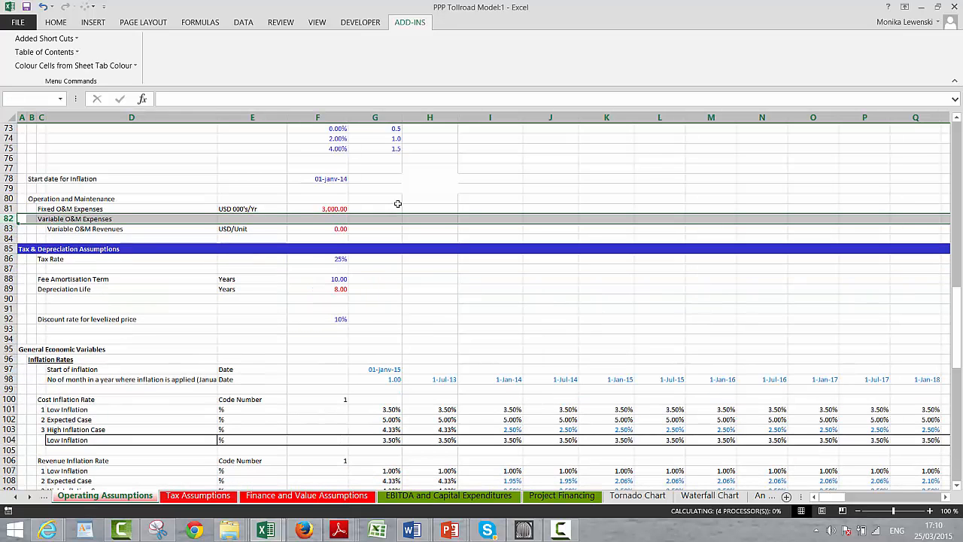
# Move the unit and value of Variable O&M Revenues from E83:F83 up to the Variable O&M Expenses row, E82:F82
pyautogui.press('Down')
pyautogui.press('Right')
pyautogui.press('Up')
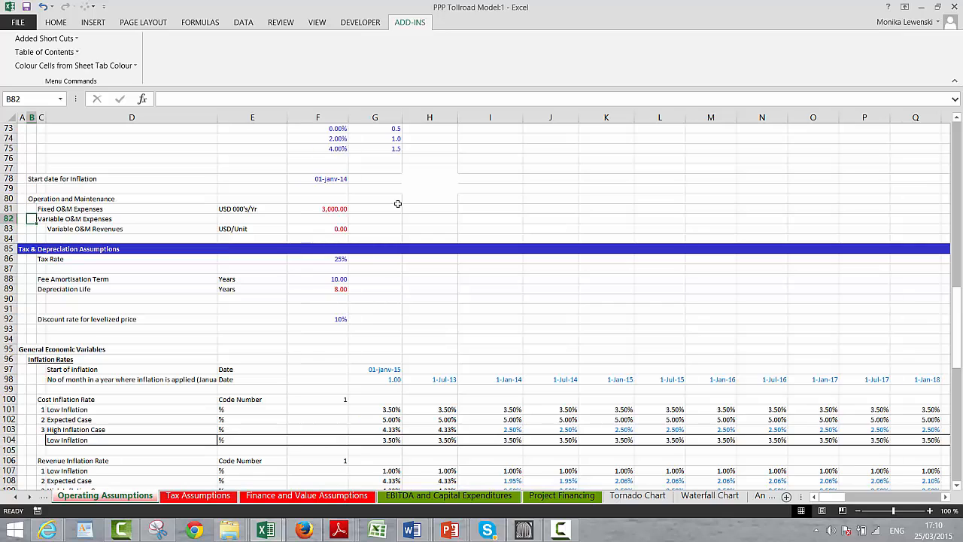
pyautogui.press('Right')
pyautogui.press('Down')
pyautogui.press('Right')
pyautogui.press('Right')
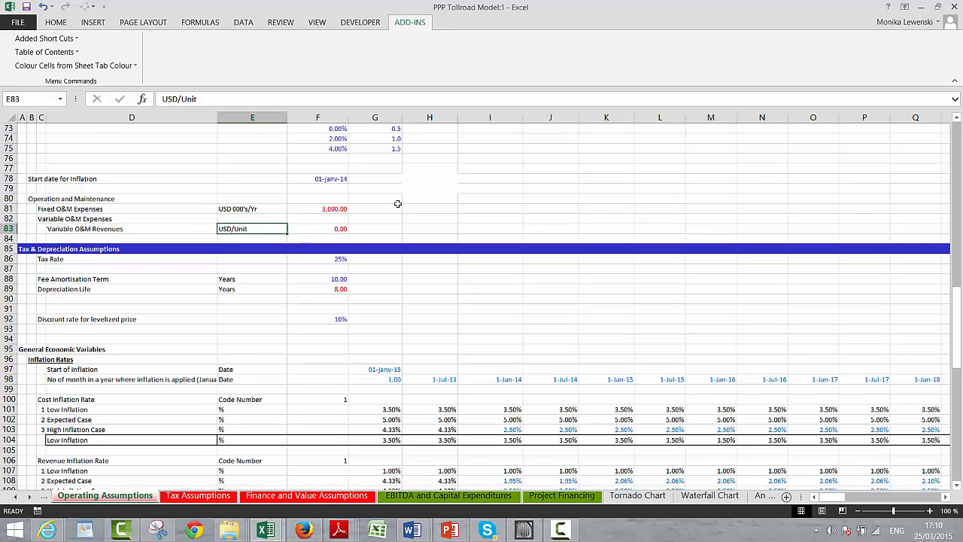
pyautogui.hotkey('shift', 'Right')
pyautogui.hotkey('ctrl', 'x')
pyautogui.press('Up')
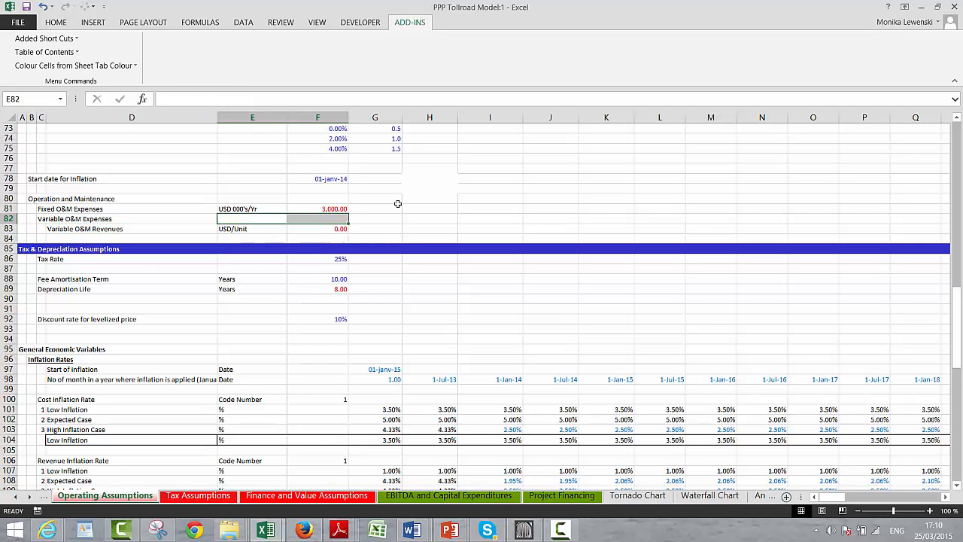
pyautogui.hotkey('ctrl', 'v')
# Delete row 83, containing the Variable O&M Revenues label
pyautogui.press('Left')
pyautogui.press('Left')
pyautogui.press('Down')
pyautogui.press('Left')
pyautogui.press('Left')
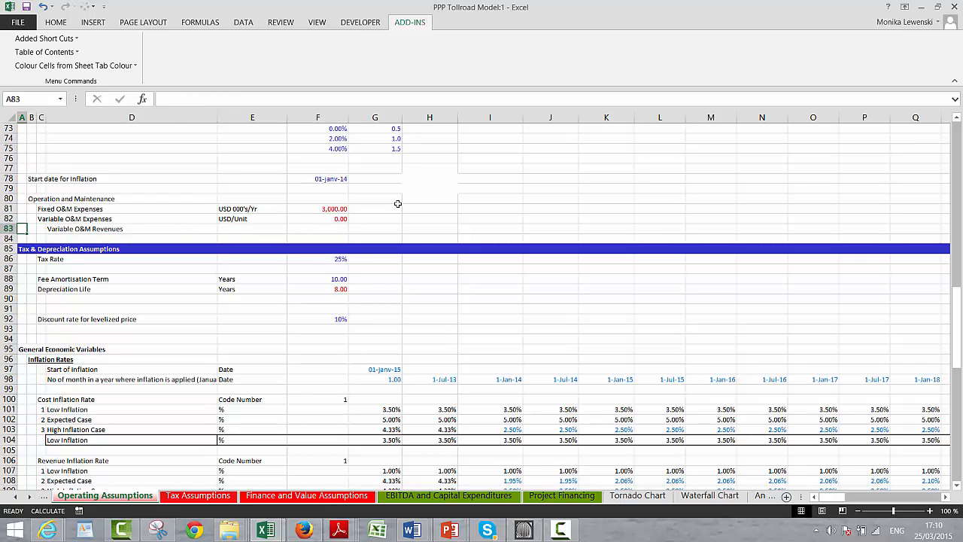
pyautogui.hotkey('shift', 'space')
pyautogui.hotkey('ctrl', '-')
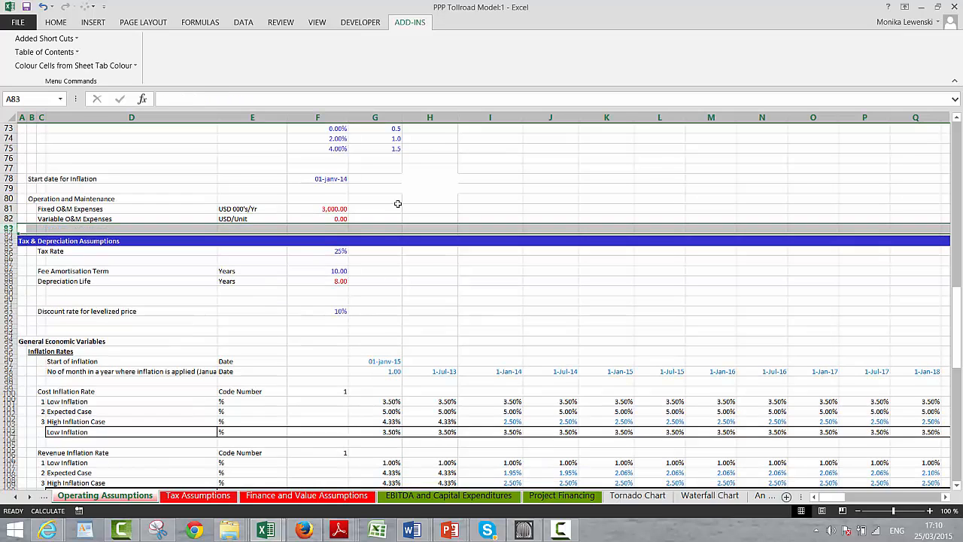
# Delete the empty row 90 above the discount rate for levelized price
pyautogui.press('Down')
pyautogui.press('Down')
pyautogui.press('Down')
pyautogui.press('Down')
pyautogui.press('Down')
pyautogui.press('Down')
pyautogui.press('Down')
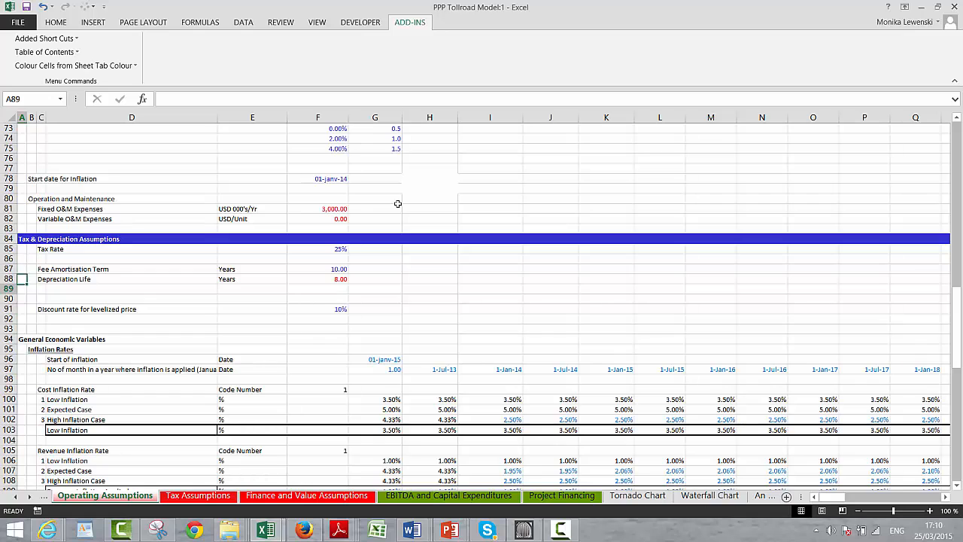
pyautogui.hotkey('shift', 'space')
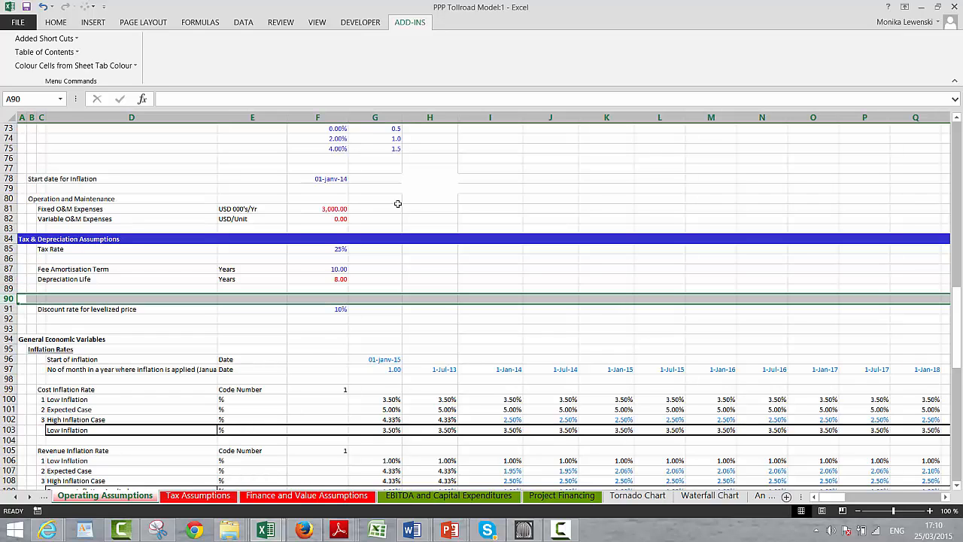
pyautogui.hotkey('ctrl', 'x')
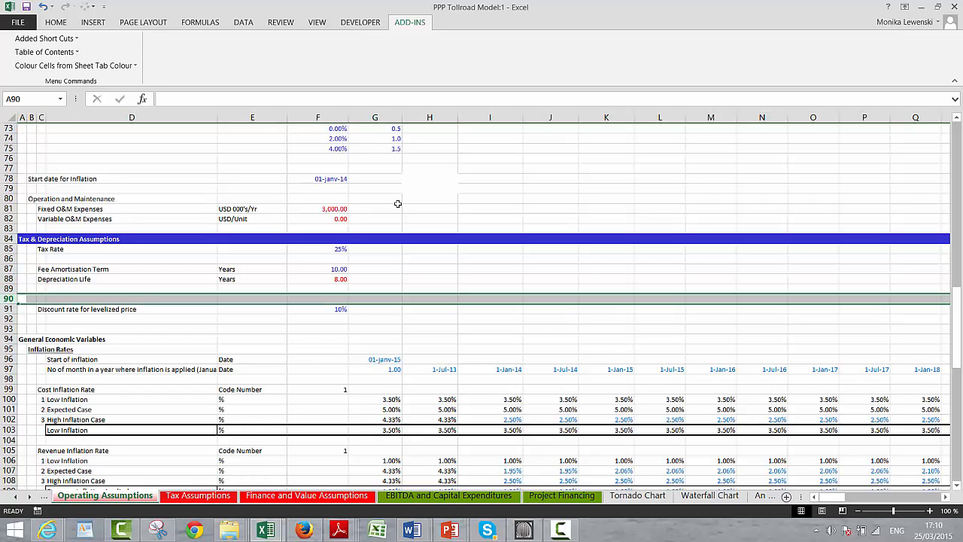
pyautogui.hotkey('ctrl', '-')
# Look through the General Economic Variables and Working Capital Assumptions sections down to row 115
pyautogui.press('Down')
pyautogui.press('Down')
pyautogui.press('Down')
pyautogui.press('Down')
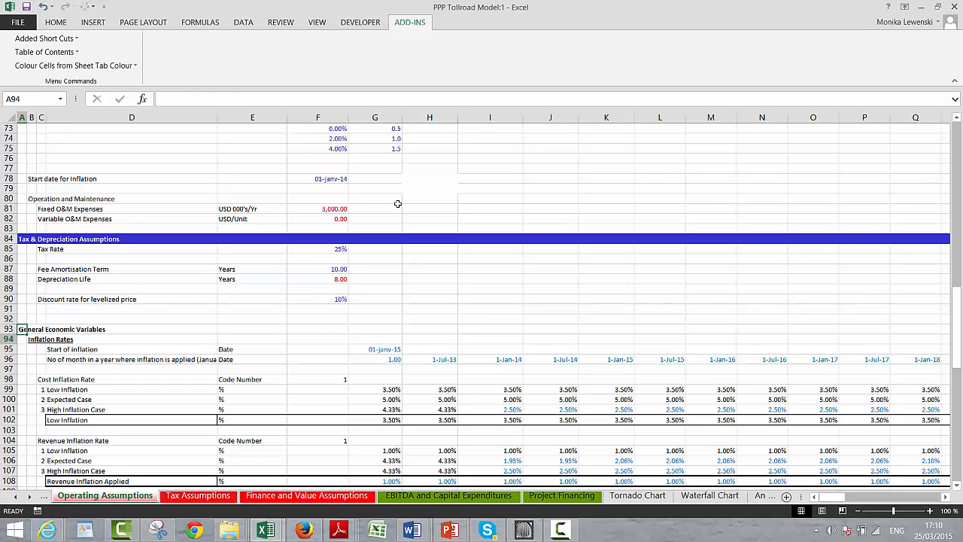
pyautogui.press('Down')
pyautogui.press('Down')
pyautogui.press('Down')
pyautogui.press('Down')
pyautogui.press('Down')
pyautogui.press('Down')
pyautogui.press('Down')
pyautogui.press('Down')
pyautogui.press('Down')
pyautogui.press('Down')
pyautogui.press('Down')
pyautogui.press('Down')
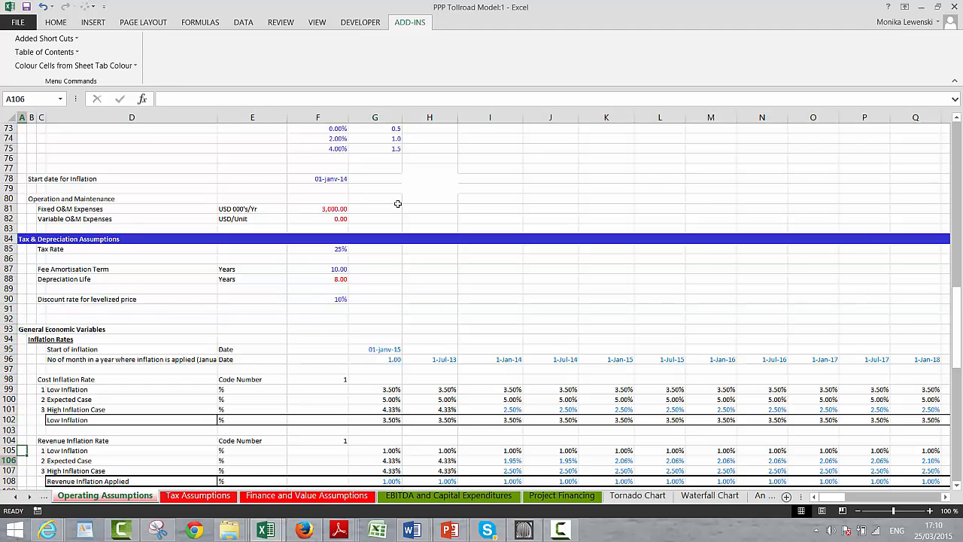
pyautogui.press('Down')
pyautogui.press('Down')
pyautogui.press('Down')
pyautogui.press('Down')
pyautogui.press('Down')
pyautogui.press('Down')
pyautogui.press('Down')
pyautogui.press('Down')
pyautogui.press('Down')
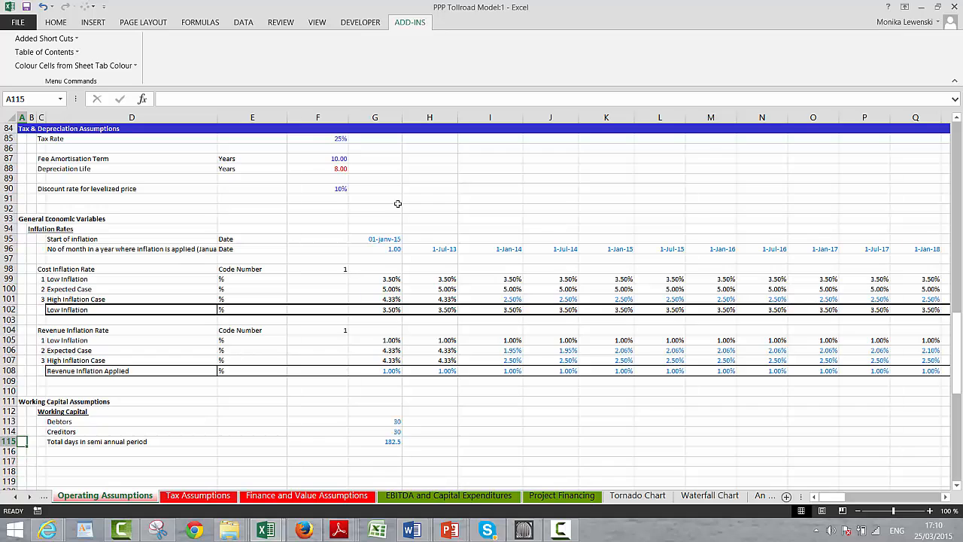
# Set the Low Inflation case of the Revenue Inflation Rate to 3.5% in G105 and apply it across row 105
pyautogui.press('Up')
pyautogui.press('Up')
pyautogui.press('Up')
pyautogui.press('Up')
pyautogui.press('Up')
pyautogui.press('Up')
pyautogui.press('Up')
pyautogui.press('Up')
pyautogui.press('Up')
pyautogui.press('Right')
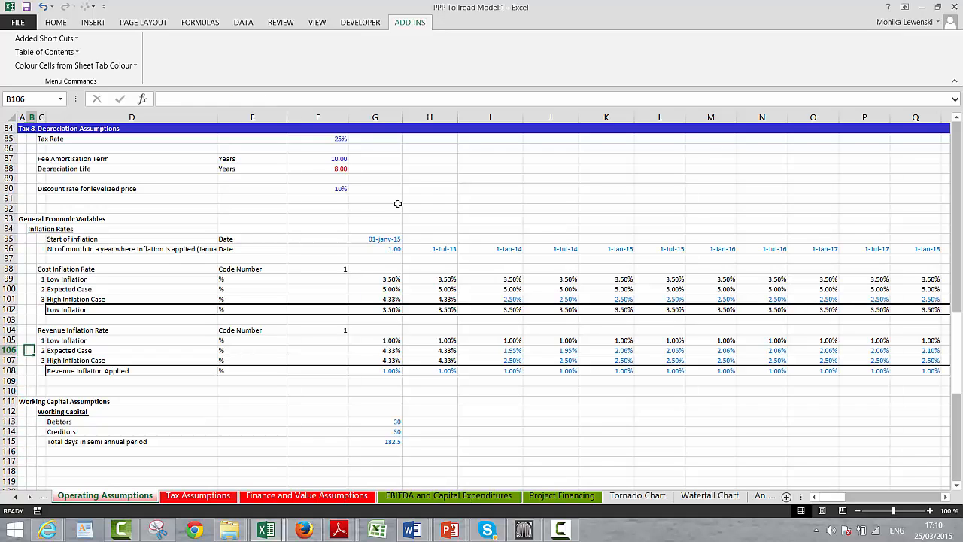
pyautogui.press('Right')
pyautogui.press('Right')
pyautogui.press('Right')
pyautogui.press('Right')
pyautogui.press('Right')
pyautogui.press('Up')
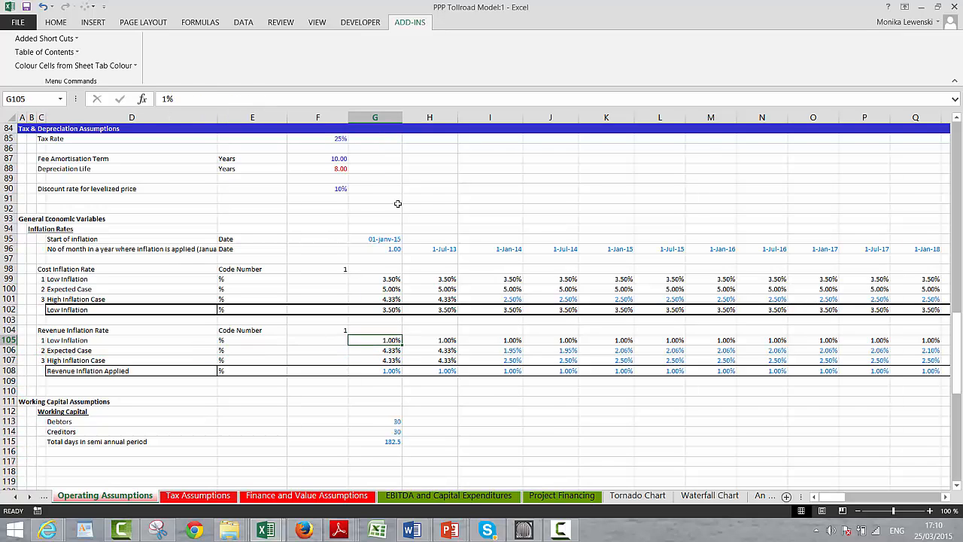
pyautogui.write('3.5')
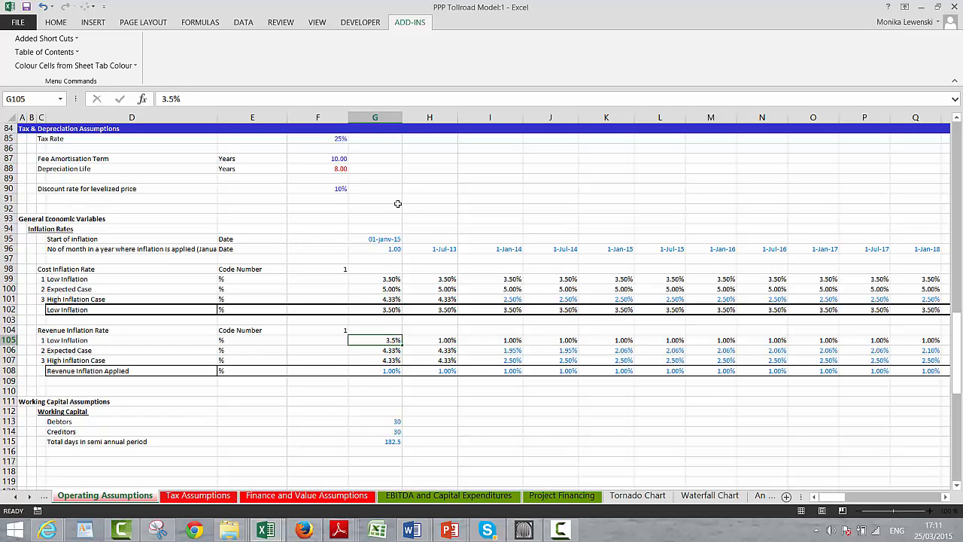
pyautogui.press('Return')
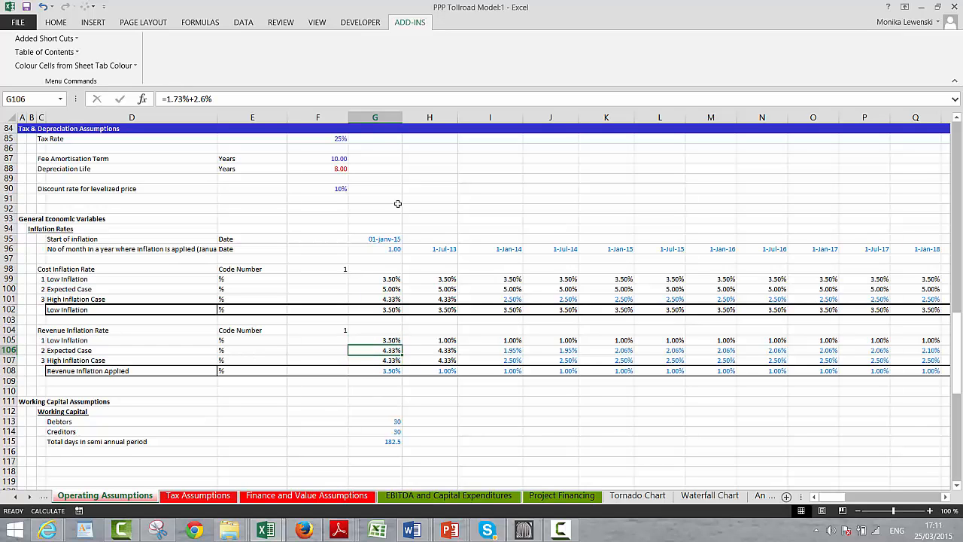
pyautogui.press('Up')
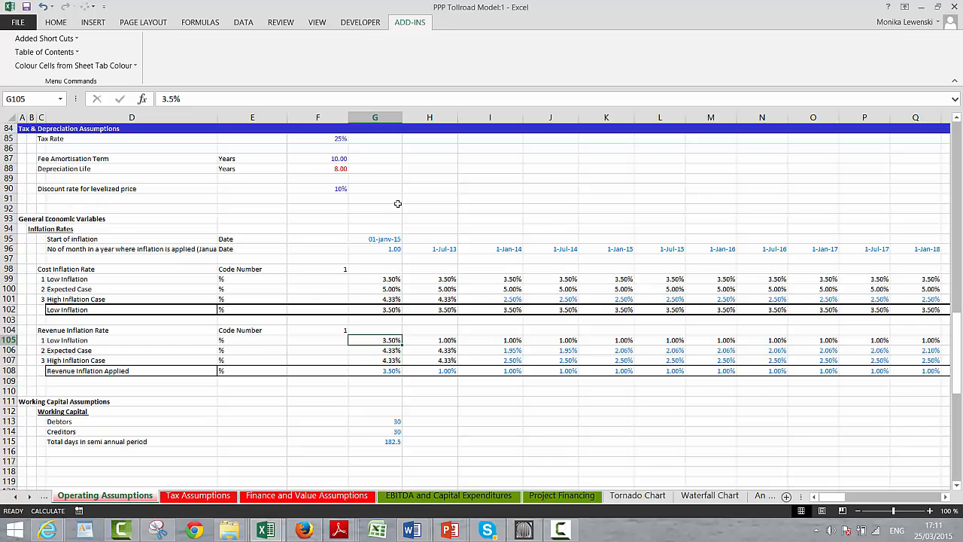
pyautogui.press('F9')
# Set the Expected Case of the Revenue Inflation Rate to 5% in G106 and fill it across row 106
pyautogui.press('Down')
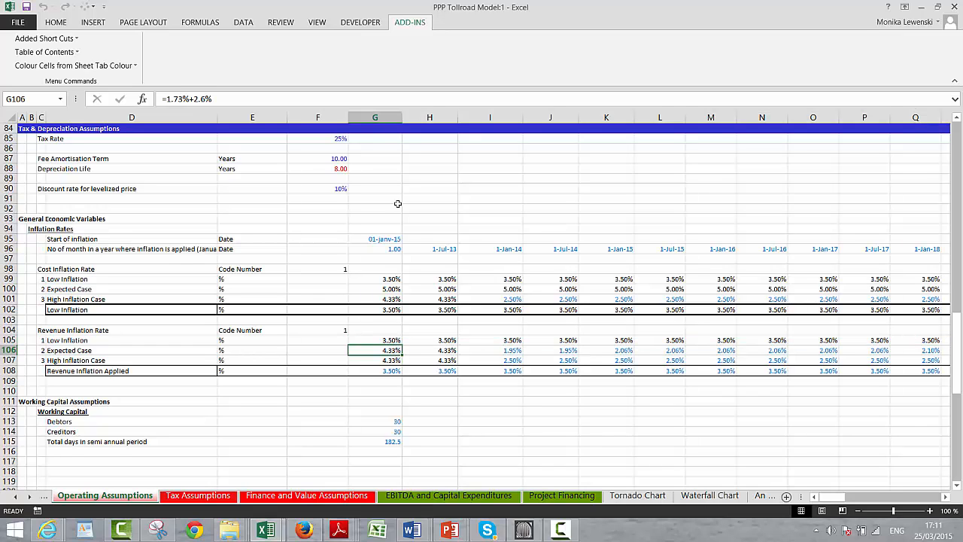
pyautogui.write('5')
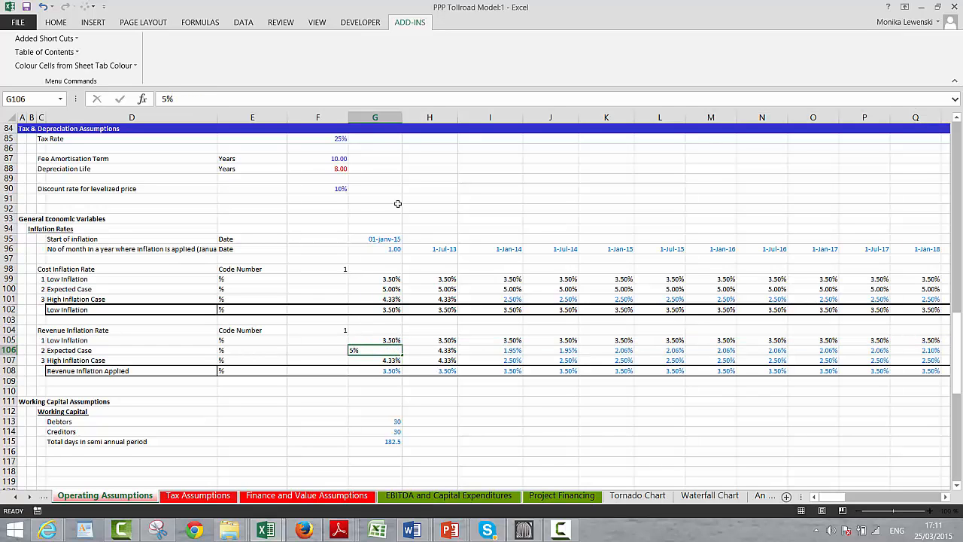
pyautogui.press('Return')
pyautogui.press('Up')
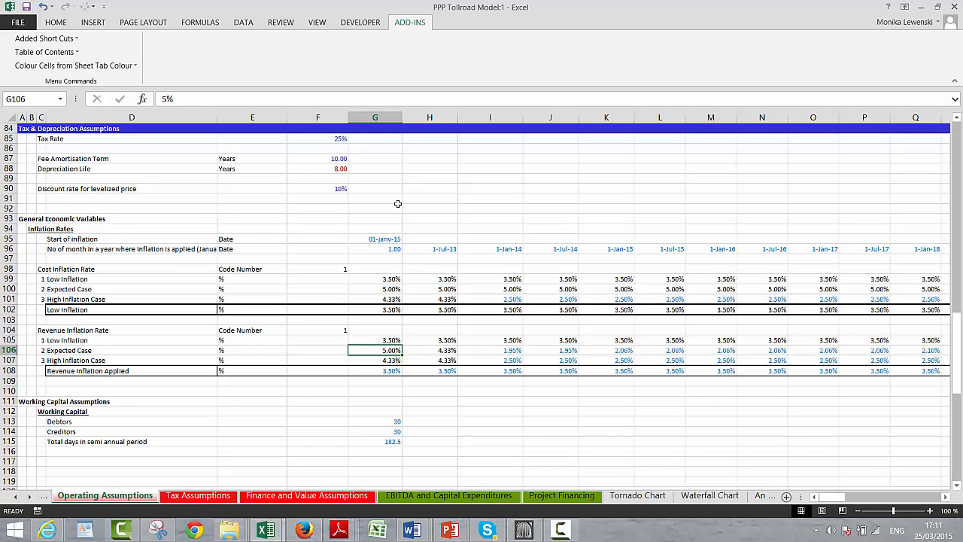
pyautogui.hotkey('ctrl', 'shift', 'Right')
pyautogui.hotkey('ctrl', 'r')
pyautogui.press('Down')
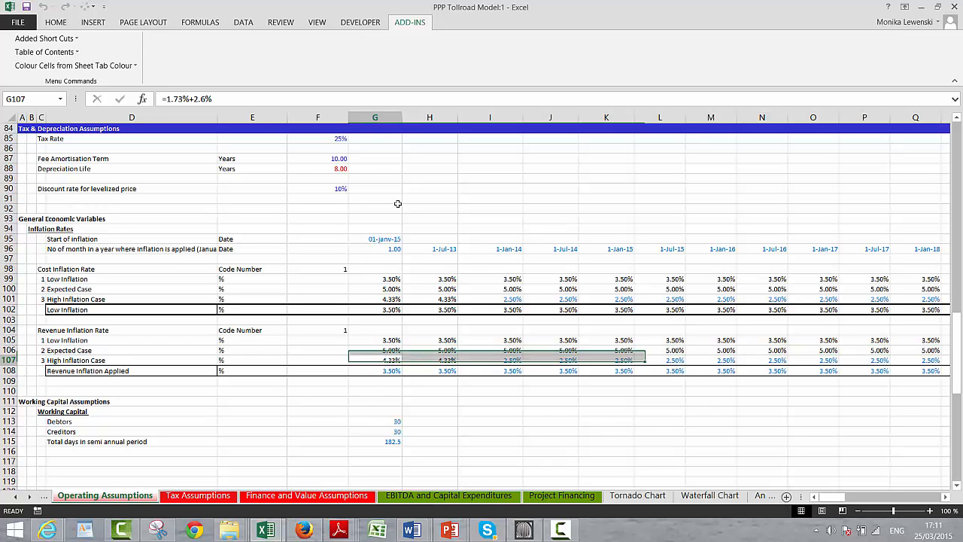
pyautogui.press('Left')
pyautogui.press('Left')
pyautogui.press('Left')
pyautogui.press('Left')
pyautogui.press('Left')
pyautogui.press('Right')
pyautogui.press('Right')
pyautogui.press('Right')
pyautogui.press('Right')
pyautogui.press('Right')
pyautogui.press('Right')
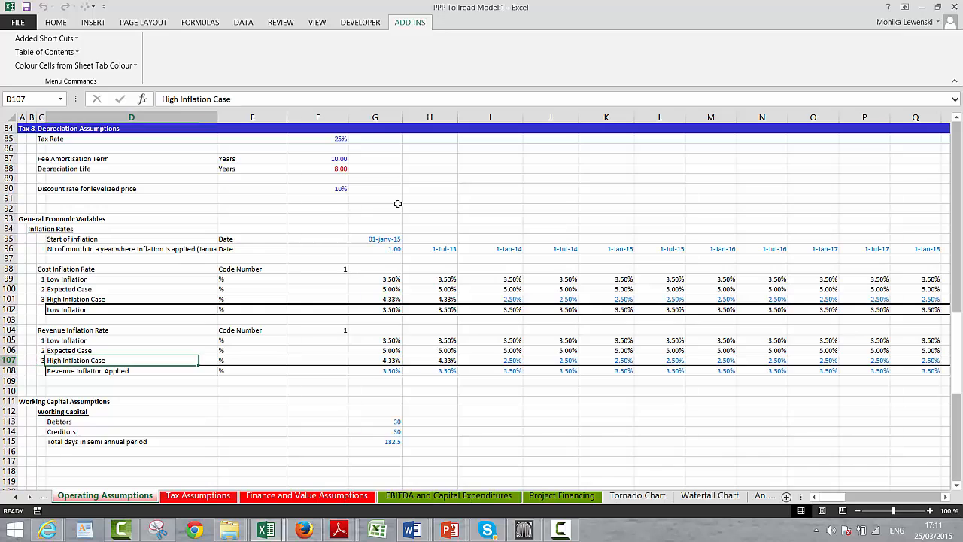
pyautogui.press('Left')
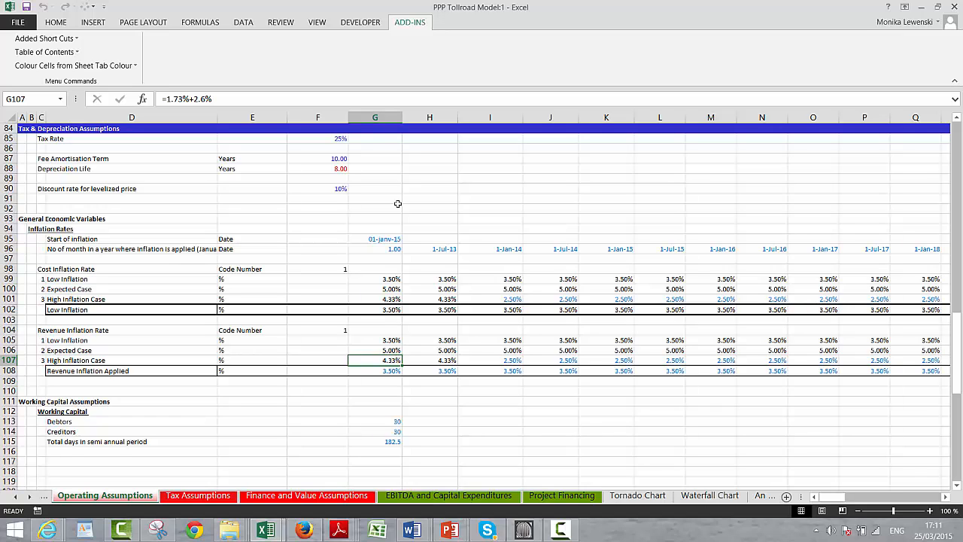
# Replace the High Inflation Case formula of the Cost Inflation Rate in G101 with 7%
pyautogui.press('Up')
pyautogui.press('Up')
pyautogui.press('Up')
pyautogui.press('Up')
pyautogui.press('Up')
pyautogui.press('Up')
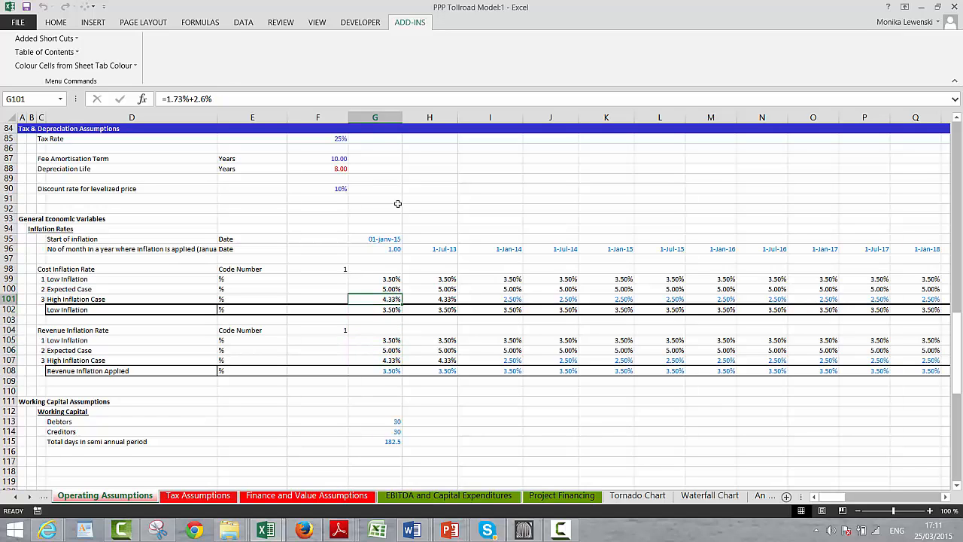
pyautogui.press('F2')
pyautogui.press('BackSpace')
pyautogui.press('BackSpace')
pyautogui.press('BackSpace')
pyautogui.press('BackSpace')
pyautogui.press('BackSpace')
pyautogui.press('BackSpace')
pyautogui.press('BackSpace')
pyautogui.press('BackSpace')
pyautogui.press('BackSpace')
pyautogui.press('BackSpace')
pyautogui.press('BackSpace')
pyautogui.write('7%')
pyautogui.press('Return')
pyautogui.press('Return')
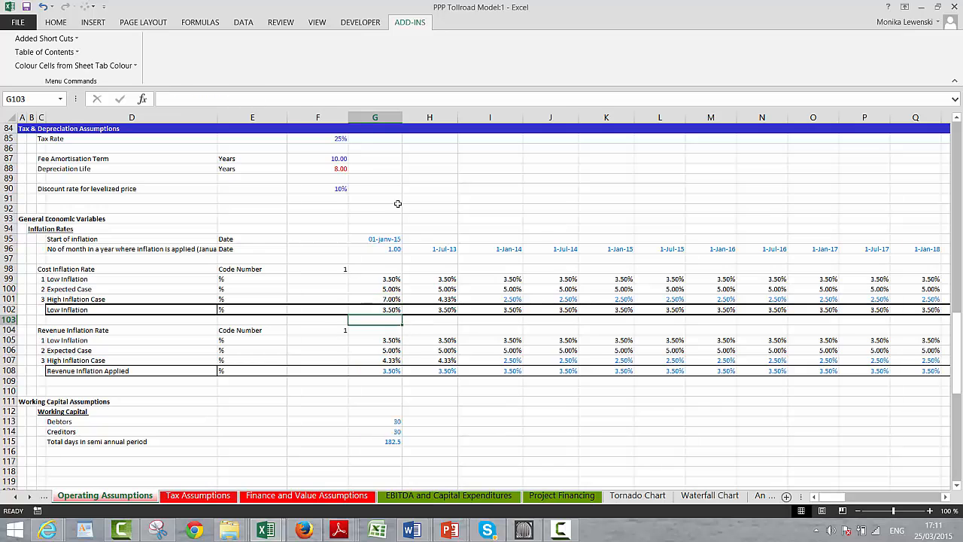
# Fill the 7% High Inflation Case value from G101 across all periods in row 101
pyautogui.press('Up')
pyautogui.press('Up')
pyautogui.press('Up')
pyautogui.press('Down')
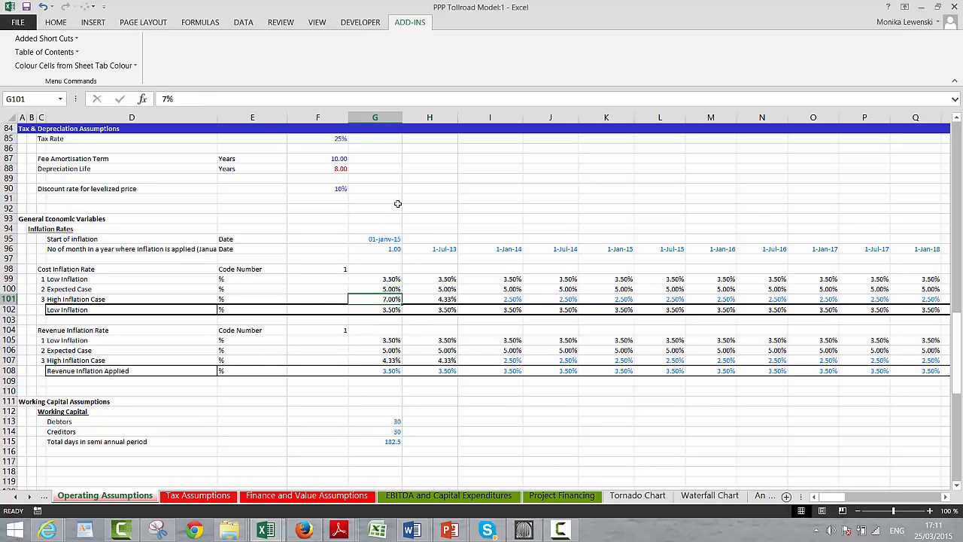
pyautogui.hotkey('ctrl', 'shift', 'Right')
pyautogui.hotkey('ctrl', 'r')
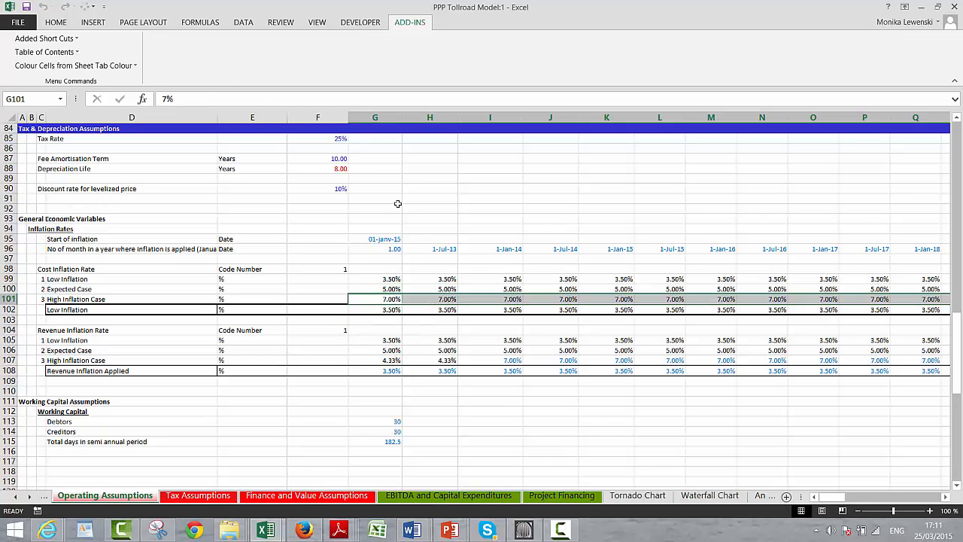
# Set the High Inflation Case of the Revenue Inflation Rate to 7% in G107 and fill it across row 107
pyautogui.press('Down')
pyautogui.press('Down')
pyautogui.press('Down')
pyautogui.press('Down')
pyautogui.press('Down')
pyautogui.press('Down')
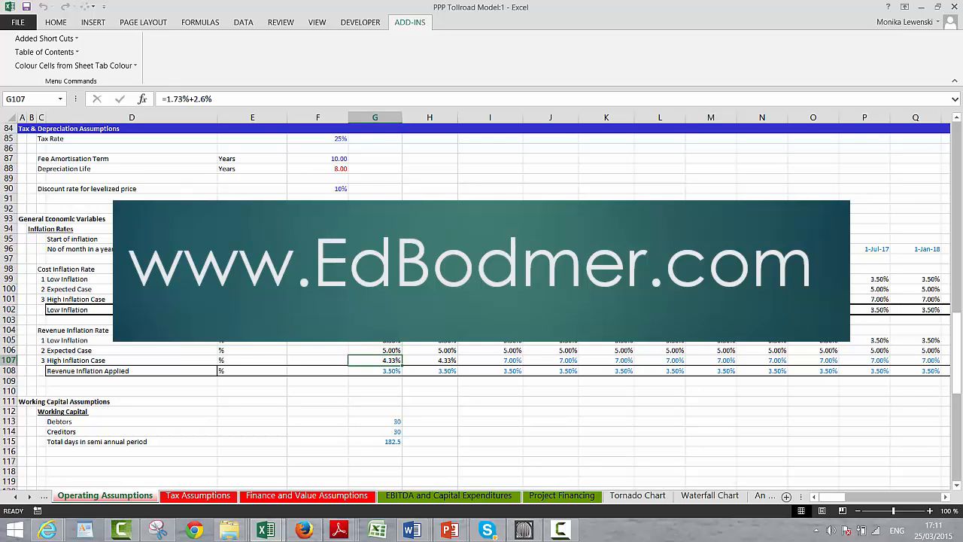
pyautogui.write('7%')
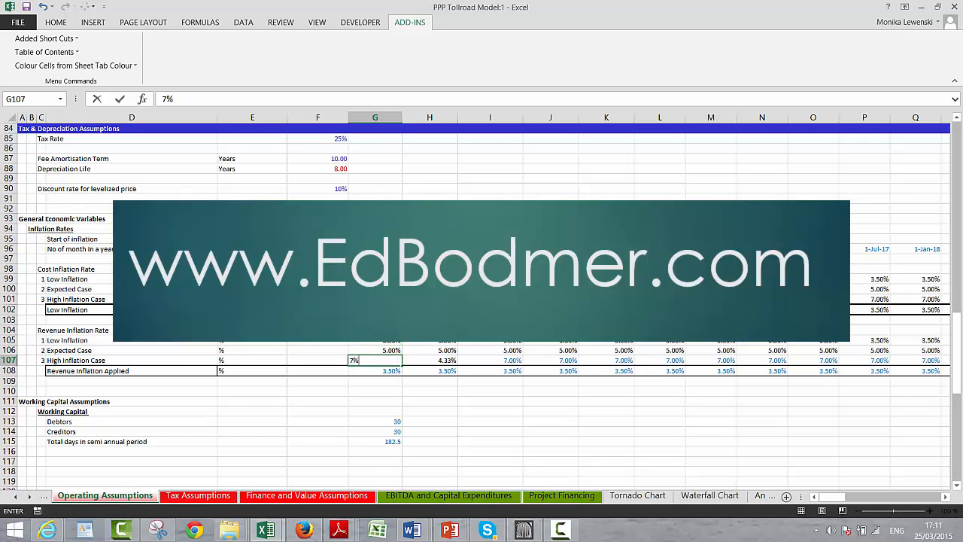
pyautogui.press('Return')
pyautogui.press('Up')
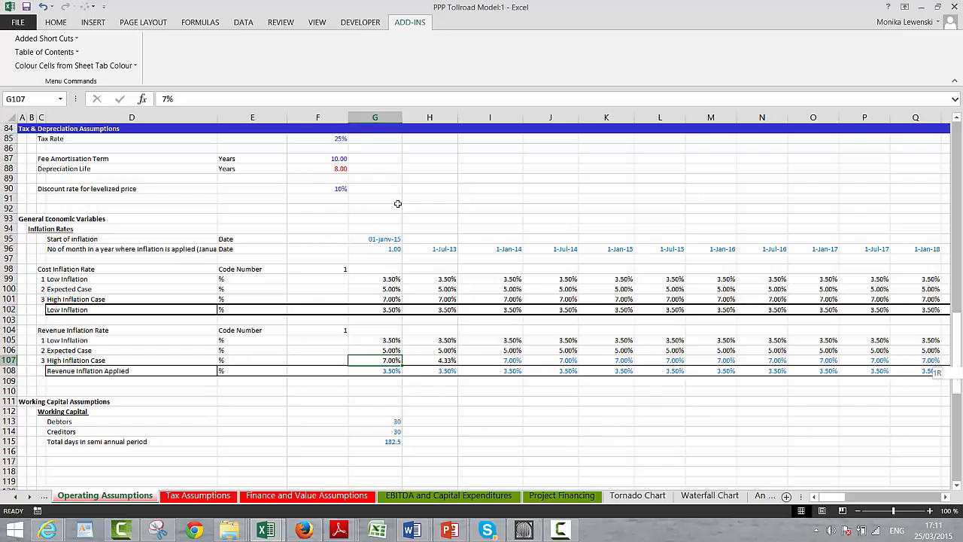
pyautogui.hotkey('ctrl', 'shift', 'Right')
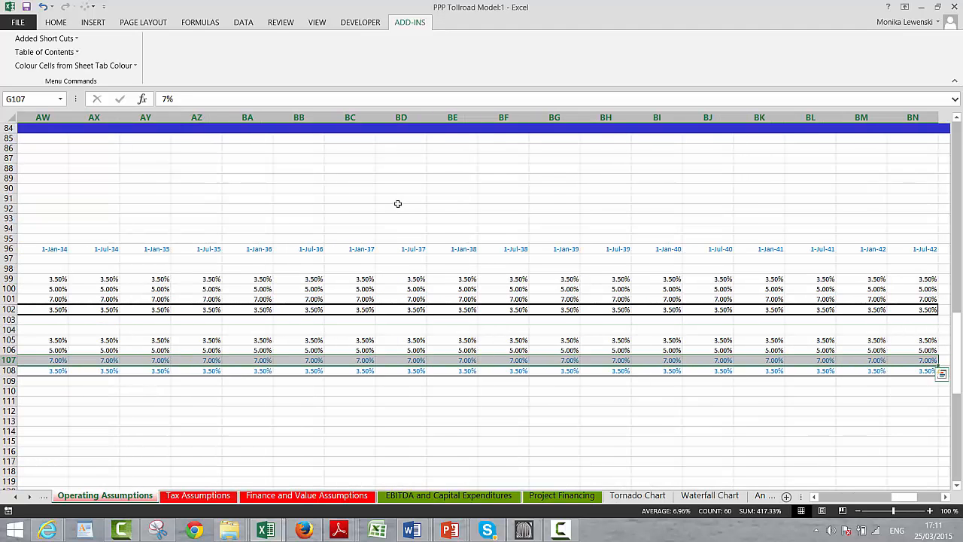
pyautogui.hotkey('ctrl', 'r')
pyautogui.hotkey('ctrl', 'Left')
pyautogui.hotkey('ctrl', 'Left')
pyautogui.hotkey('ctrl', 'Left')
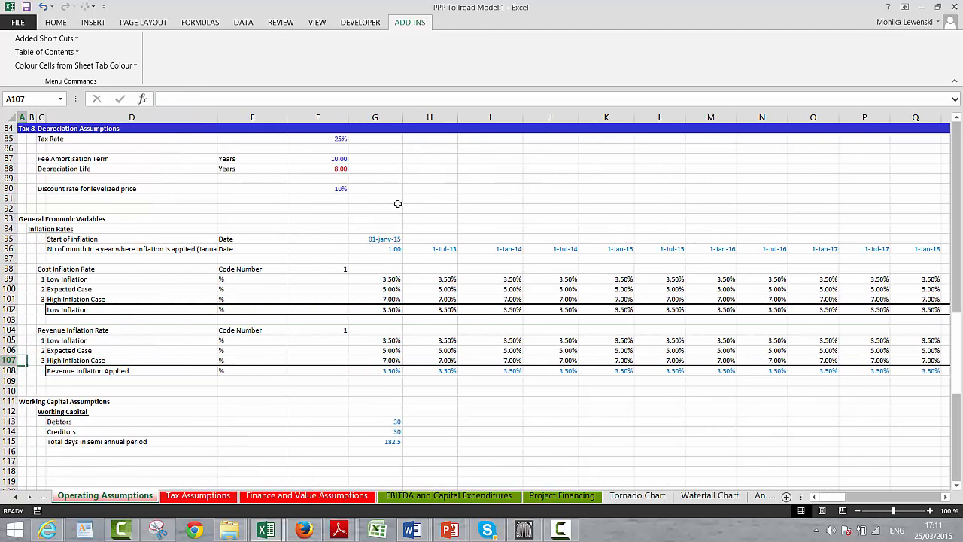
pyautogui.press('Down')
pyautogui.press('Down')
pyautogui.press('Down')
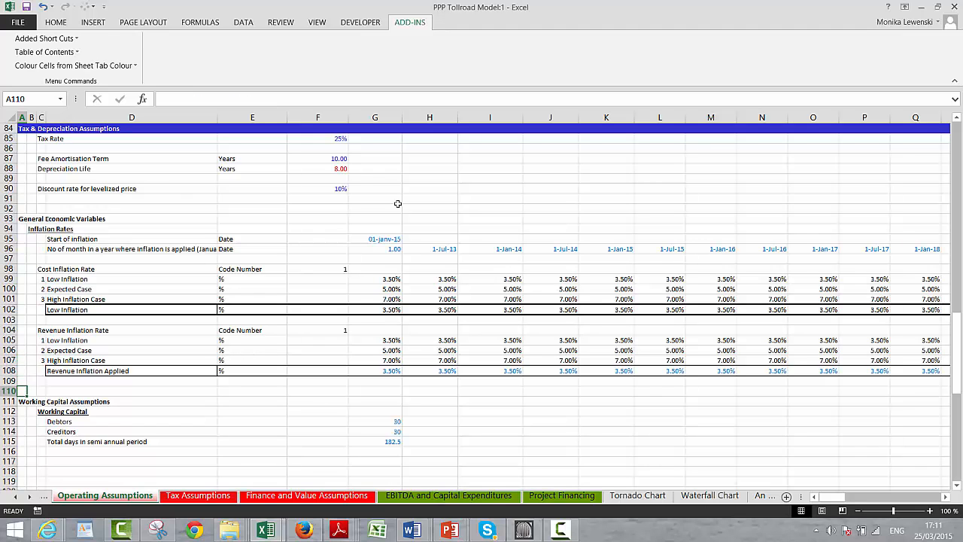
# Review the Operating Assumptions inputs from the inflation rates upward through revenue and capital expenditure to the period settings
pyautogui.press('Up')
pyautogui.press('Up')
pyautogui.press('Up')
pyautogui.press('Up')
pyautogui.press('Up')
pyautogui.press('Up')
pyautogui.press('Up')
pyautogui.press('Up')
pyautogui.press('Up')
pyautogui.press('Up')
pyautogui.press('Up')
pyautogui.press('Up')
pyautogui.press('Up')
pyautogui.press('Up')
pyautogui.press('Up')
pyautogui.press('Up')
pyautogui.press('Up')
pyautogui.press('Up')
pyautogui.press('Up')
pyautogui.press('Up')
pyautogui.press('Up')
pyautogui.press('Up')
pyautogui.press('Up')
pyautogui.press('Up')
pyautogui.press('Up')
pyautogui.press('Up')
pyautogui.press('Up')
pyautogui.press('Up')
pyautogui.press('Up')
pyautogui.press('Up')
pyautogui.press('Up')
pyautogui.press('Up')
pyautogui.press('Up')
pyautogui.press('Up')
pyautogui.press('Up')
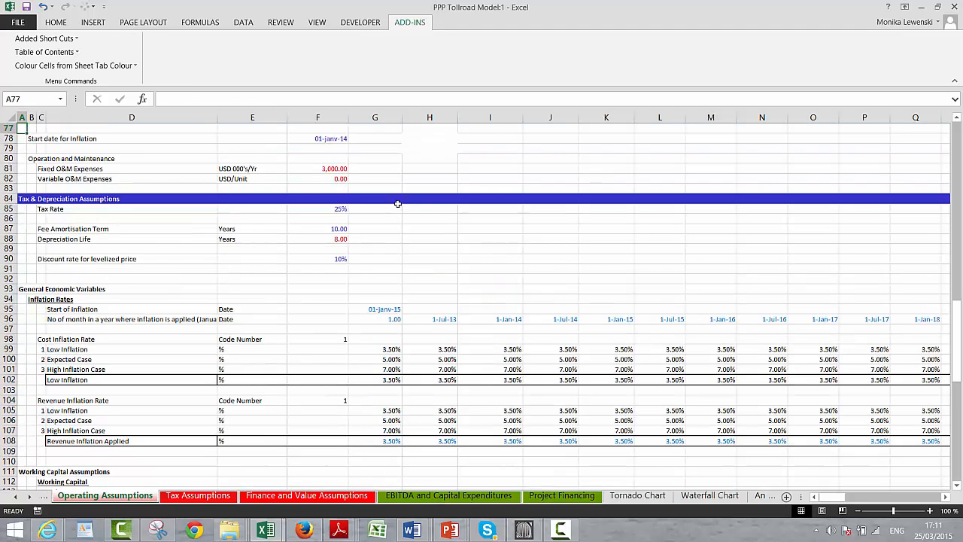
pyautogui.press('Up')
pyautogui.press('Up')
pyautogui.press('Up')
pyautogui.press('Up')
pyautogui.press('Up')
pyautogui.press('Up')
pyautogui.press('Up')
pyautogui.press('Up')
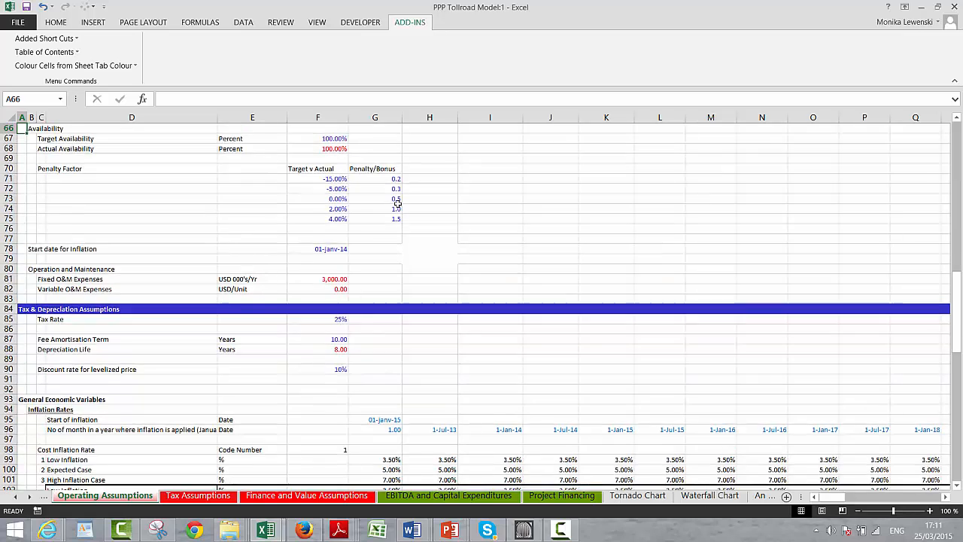
pyautogui.press('Up')
pyautogui.press('Up')
pyautogui.press('Up')
pyautogui.press('Up')
pyautogui.press('Up')
pyautogui.press('Up')
pyautogui.press('Up')
pyautogui.press('Up')
pyautogui.press('Up')
pyautogui.press('Up')
pyautogui.press('Up')
pyautogui.press('Up')
pyautogui.press('Up')
pyautogui.press('Up')
pyautogui.press('Up')
pyautogui.press('Up')
pyautogui.press('Up')
pyautogui.press('Up')
pyautogui.press('Up')
pyautogui.press('Up')
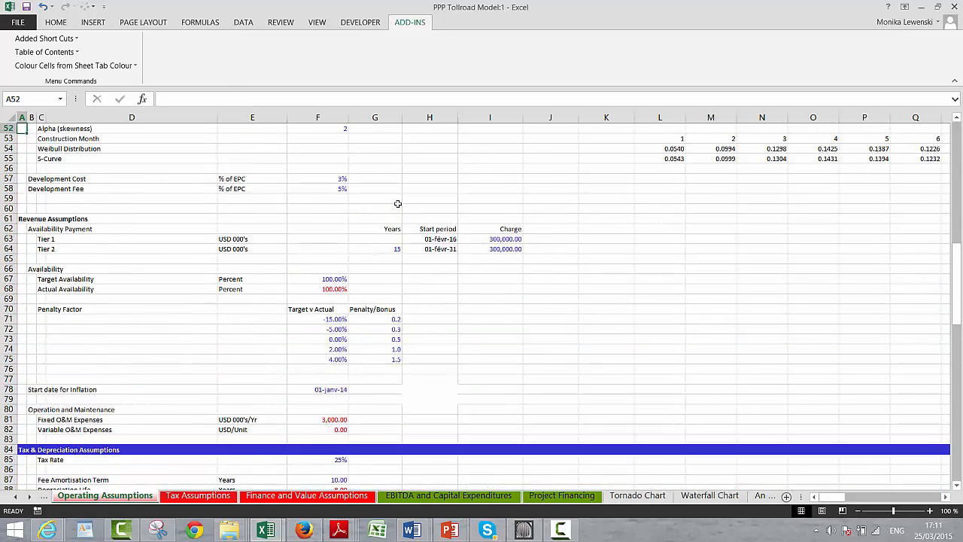
pyautogui.press('Up')
pyautogui.press('Up')
pyautogui.press('Up')
pyautogui.press('Up')
pyautogui.press('Up')
pyautogui.press('Up')
pyautogui.press('Up')
pyautogui.press('Up')
pyautogui.press('Up')
pyautogui.press('Up')
pyautogui.press('Up')
pyautogui.press('Up')
pyautogui.press('Up')
pyautogui.press('Up')
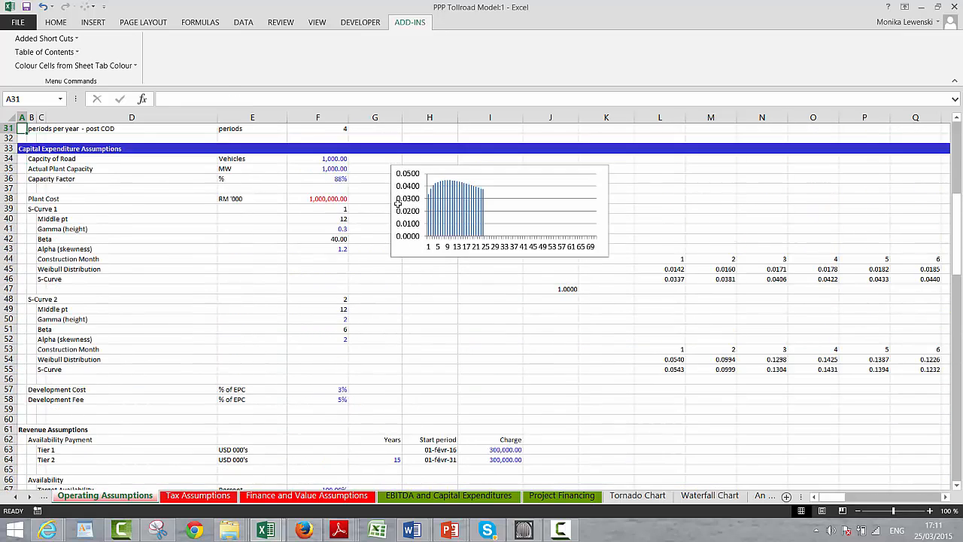
pyautogui.press('Down')
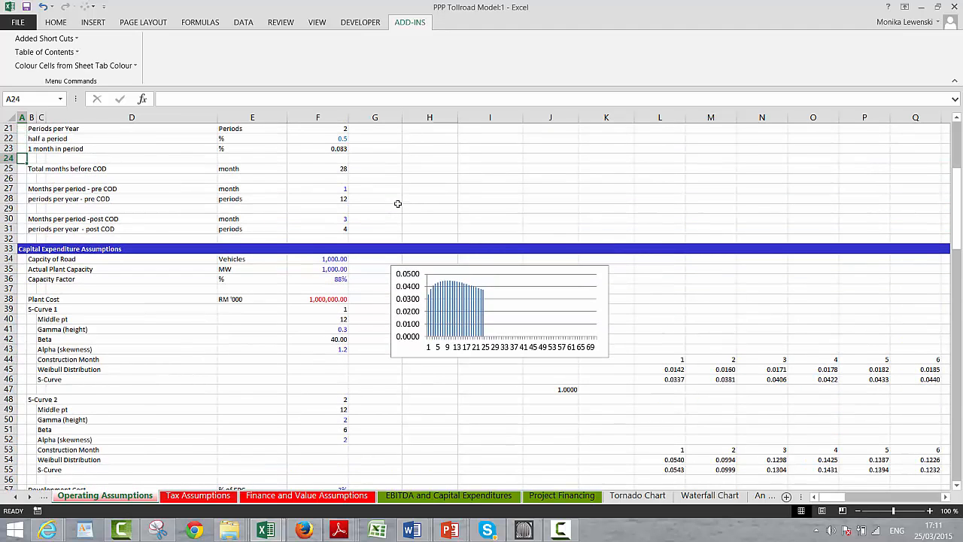
# Examine the EBITDA and Capital Expenditures sheet from capital expenditures through the inflation index, availability payment and capacity charge rows
pyautogui.hotkey('ctrl', 'pagedown')
pyautogui.hotkey('ctrl', 'pagedown')
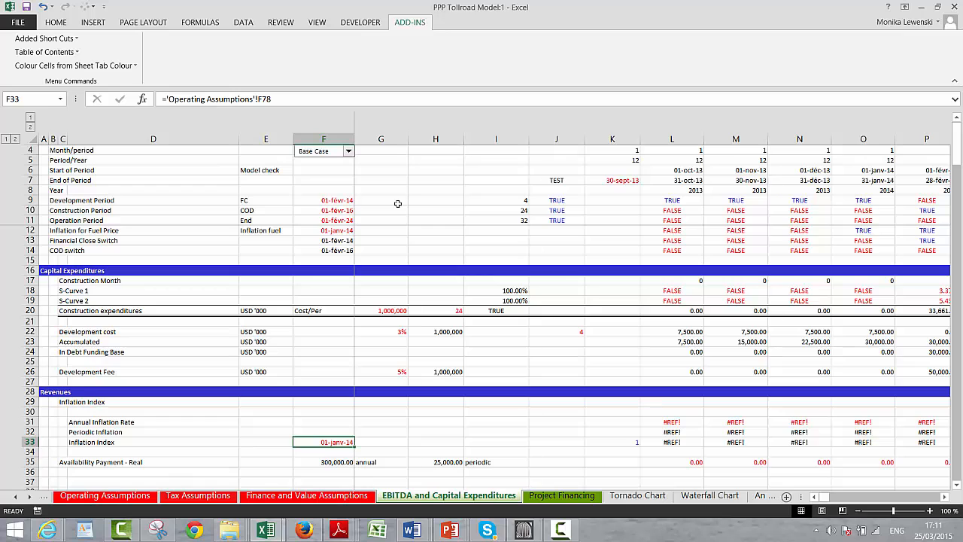
pyautogui.click(458, 235)
pyautogui.press('Down')
pyautogui.press('Down')
pyautogui.press('Down')
pyautogui.press('Down')
pyautogui.press('Down')
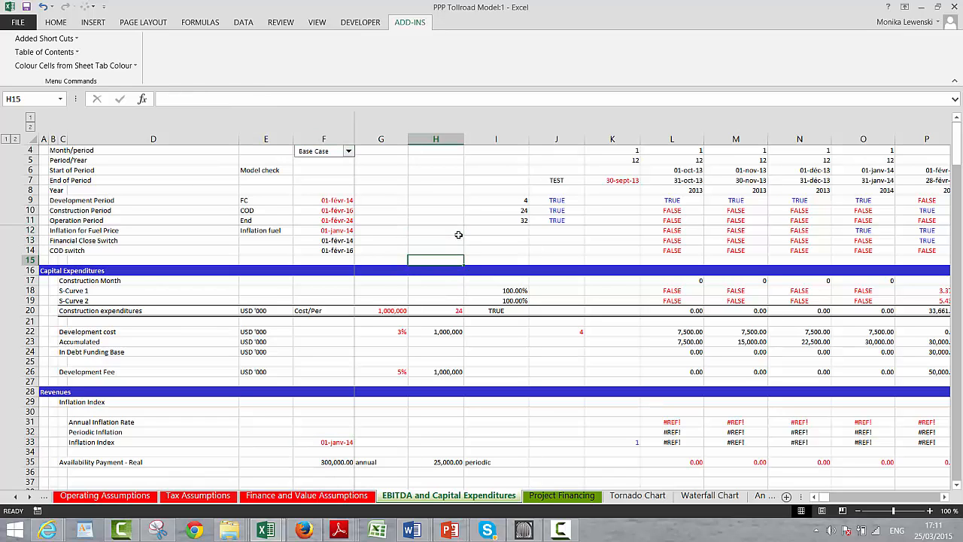
pyautogui.press('Down')
pyautogui.press('Down')
pyautogui.press('Down')
pyautogui.press('Down')
pyautogui.press('Down')
pyautogui.press('Down')
pyautogui.press('Down')
pyautogui.press('Down')
pyautogui.press('Down')
pyautogui.press('Down')
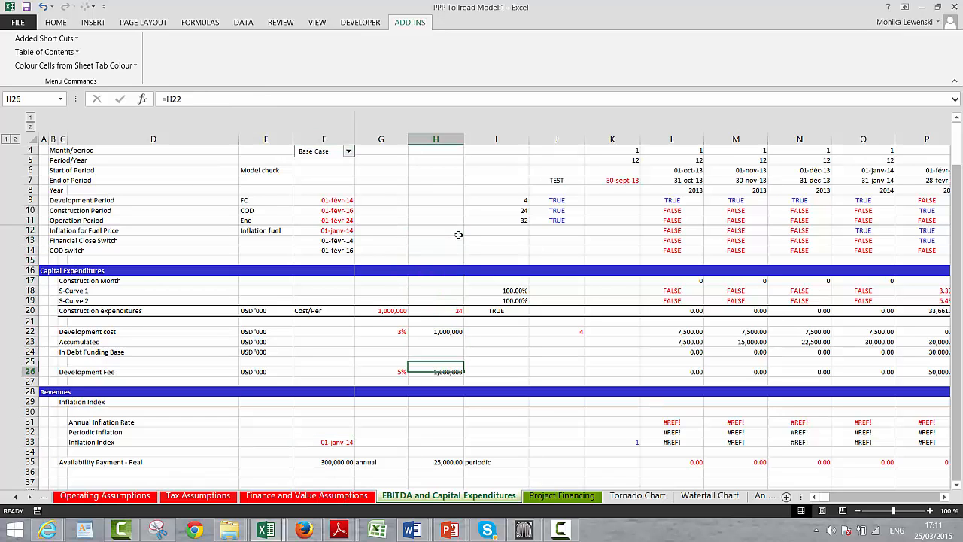
pyautogui.press('Down')
pyautogui.press('Down')
pyautogui.press('Down')
pyautogui.press('Down')
pyautogui.press('Right')
pyautogui.press('Right')
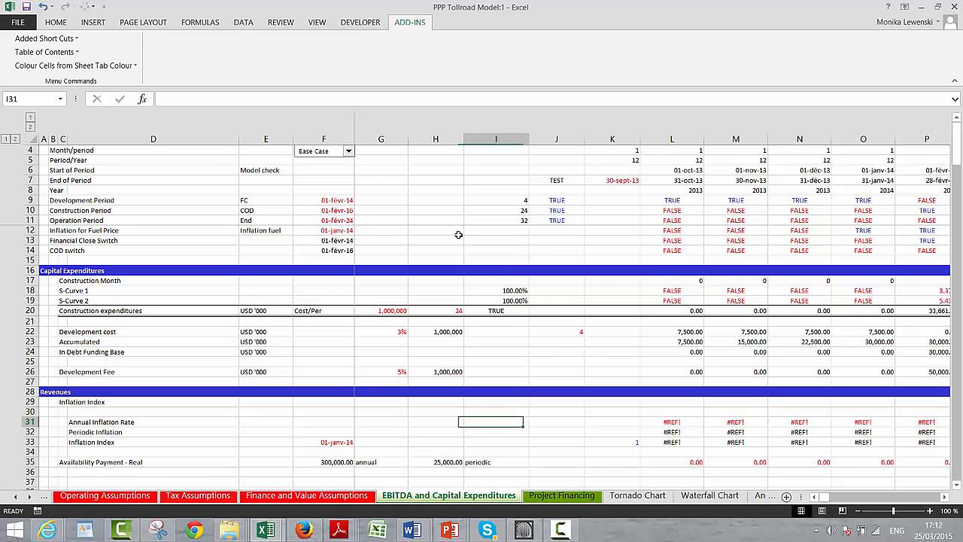
pyautogui.press('Right')
pyautogui.press('Right')
pyautogui.press('Down')
pyautogui.press('Down')
pyautogui.press('Down')
pyautogui.press('Down')
pyautogui.press('Down')
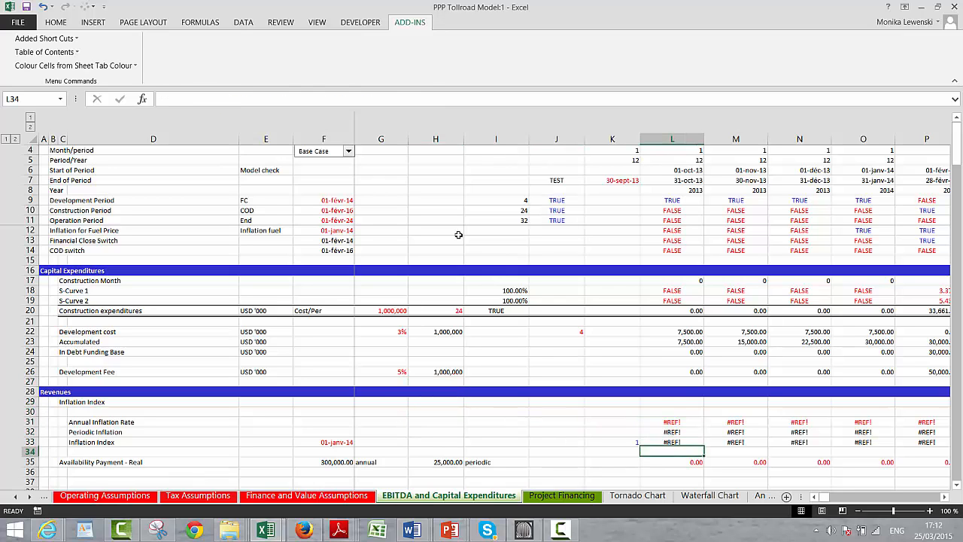
pyautogui.press('Down')
pyautogui.press('Down')
pyautogui.press('Down')
pyautogui.press('Down')
pyautogui.press('Down')
pyautogui.press('Down')
pyautogui.press('Down')
pyautogui.press('Down')
pyautogui.press('Down')
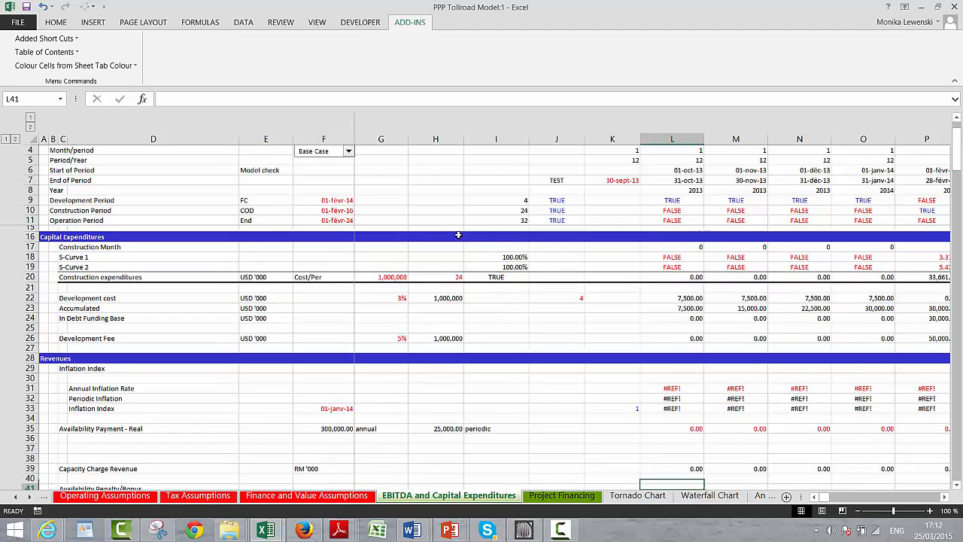
pyautogui.press('Down')
pyautogui.press('Down')
pyautogui.press('Down')
pyautogui.press('Down')
pyautogui.press('Down')
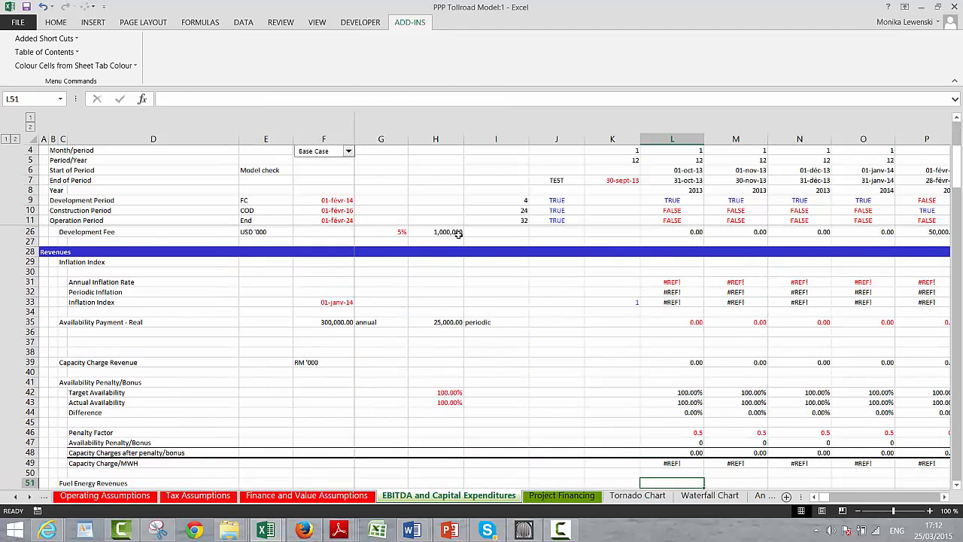
# Begin replacing the Annual Inflation Rate formula in L31 with a LOOKUP that uses the start-of-period date in L6 as lookup value
pyautogui.press('Up')
pyautogui.press('Up')
pyautogui.press('Up')
pyautogui.press('Up')
pyautogui.press('Up')
pyautogui.press('Up')
pyautogui.press('Up')
pyautogui.press('Up')
pyautogui.press('Up')
pyautogui.press('Up')
pyautogui.press('Up')
pyautogui.press('Up')
pyautogui.press('Up')
pyautogui.press('Up')
pyautogui.press('Up')
pyautogui.press('Up')
pyautogui.press('Up')
pyautogui.press('Up')
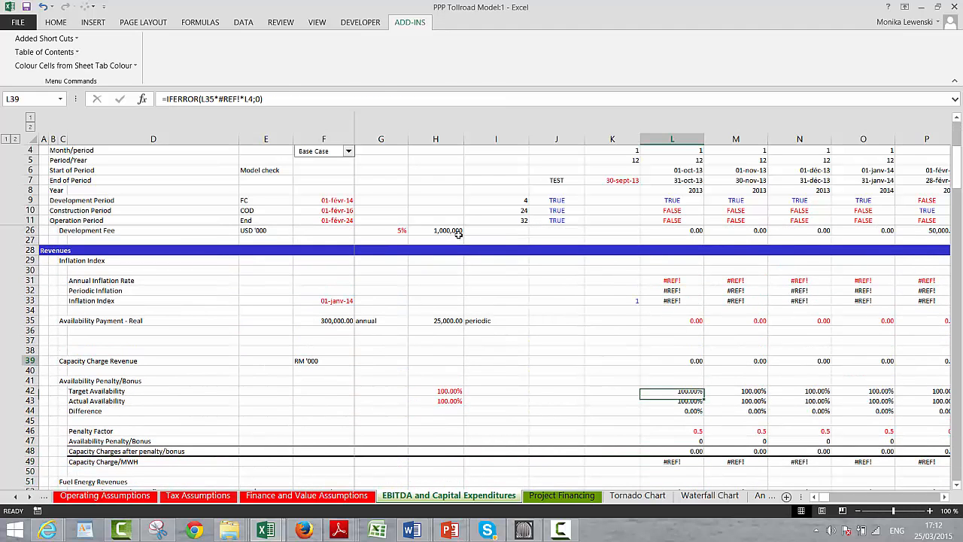
pyautogui.press('Up')
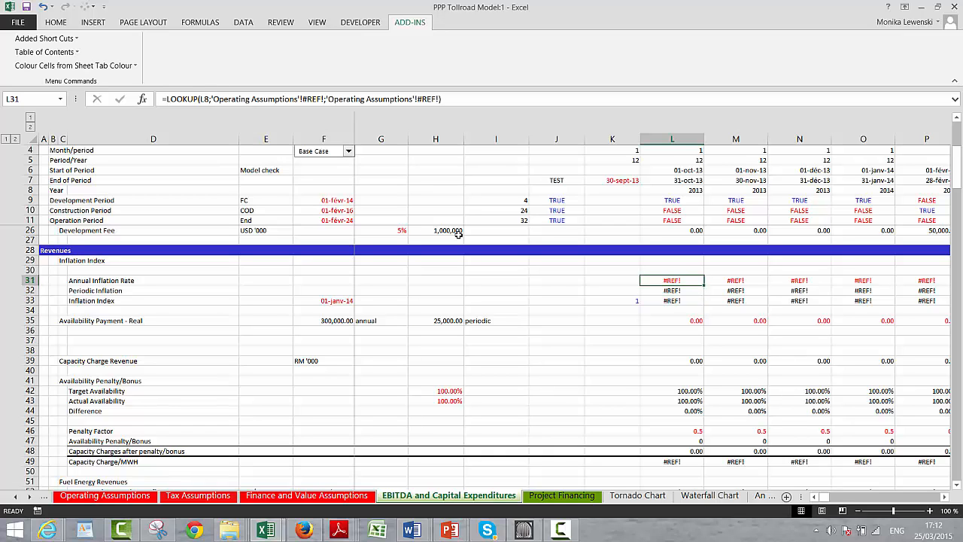
pyautogui.write('=l')
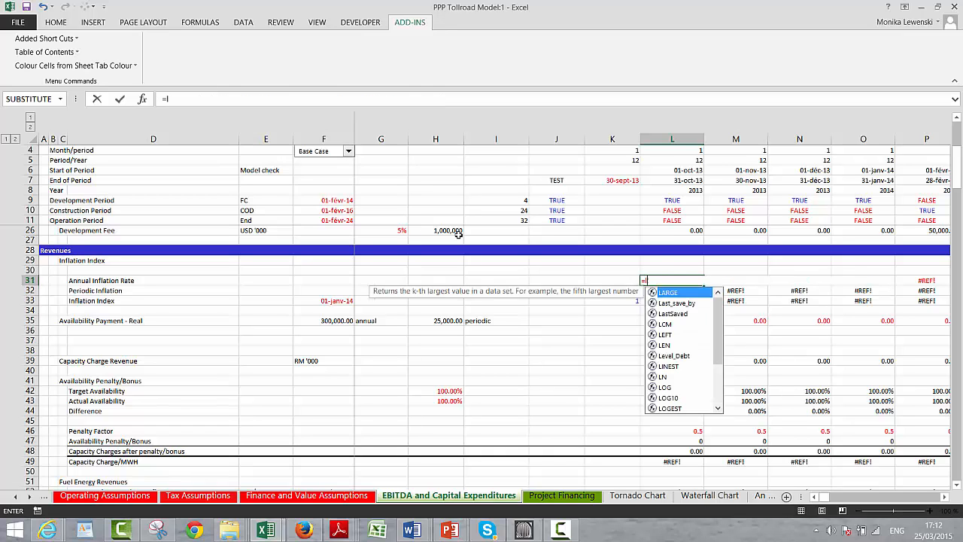
pyautogui.write('ookup(')
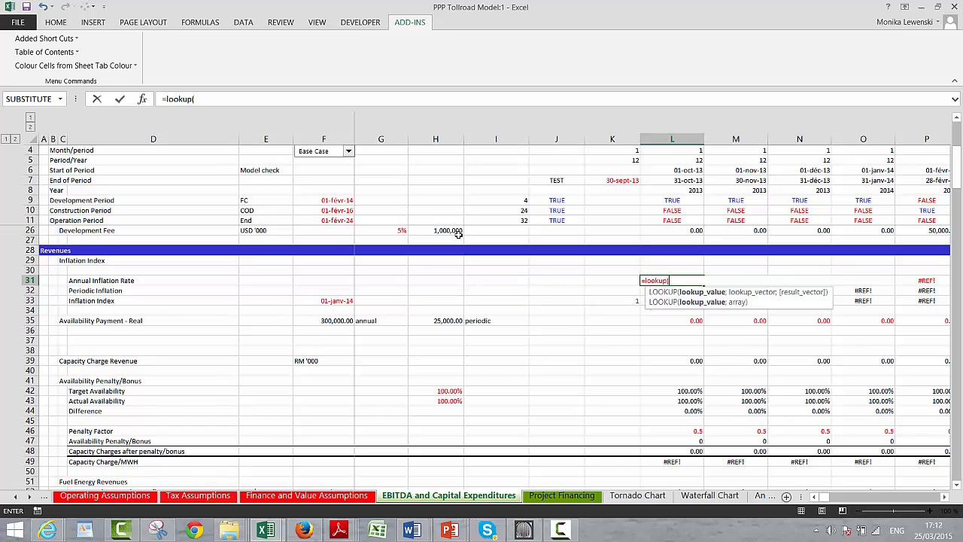
pyautogui.click(676, 172)
pyautogui.write(';')
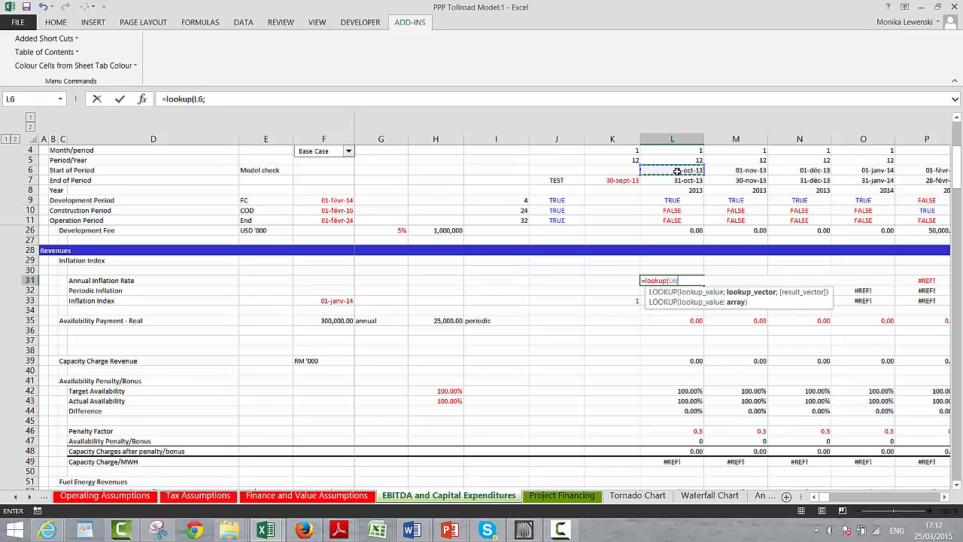
pyautogui.click(104, 496)
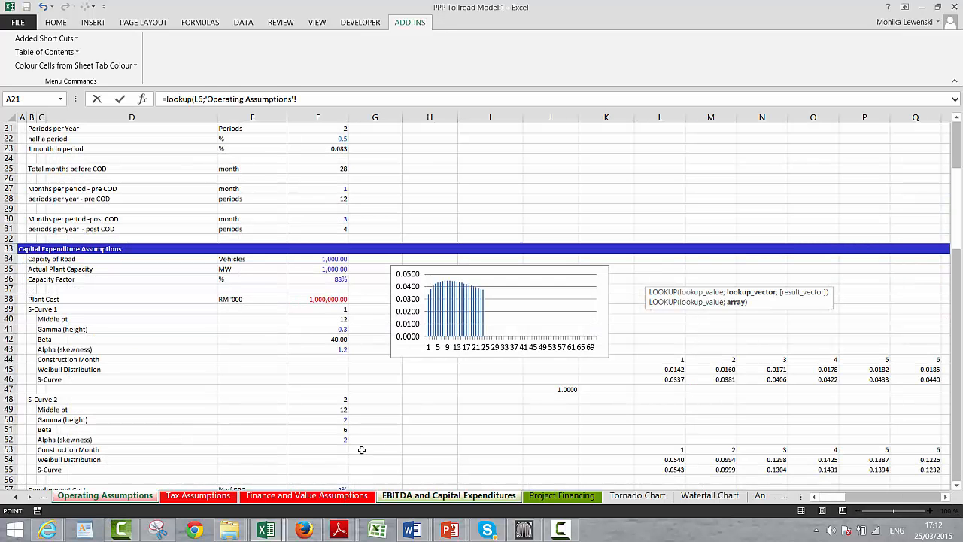
pyautogui.click(412, 444)
pyautogui.scroll(-5, 412, 444)
pyautogui.click(413, 444)
pyautogui.scroll(-7, 412, 444)
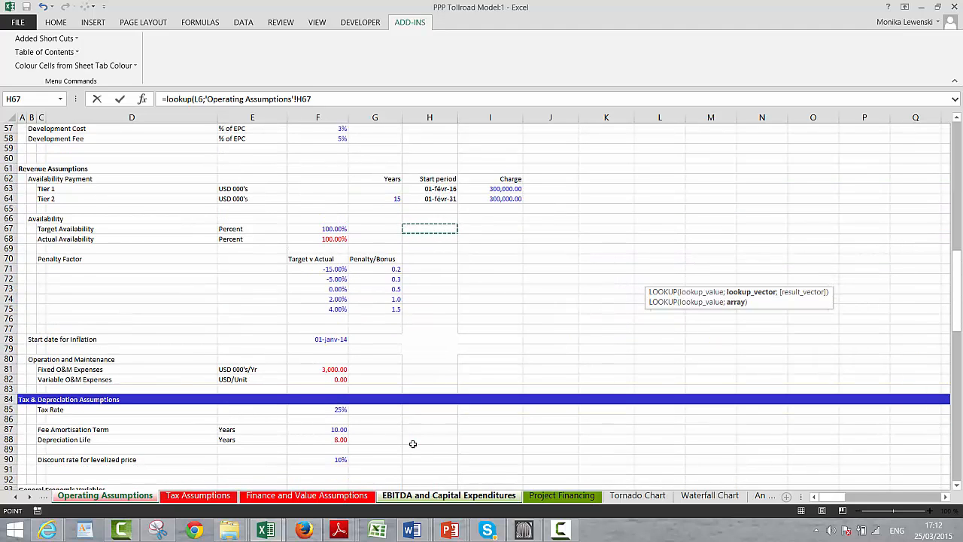
pyautogui.scroll(-12, 413, 444)
pyautogui.press('Down')
pyautogui.press('Down')
pyautogui.press('Down')
pyautogui.press('Down')
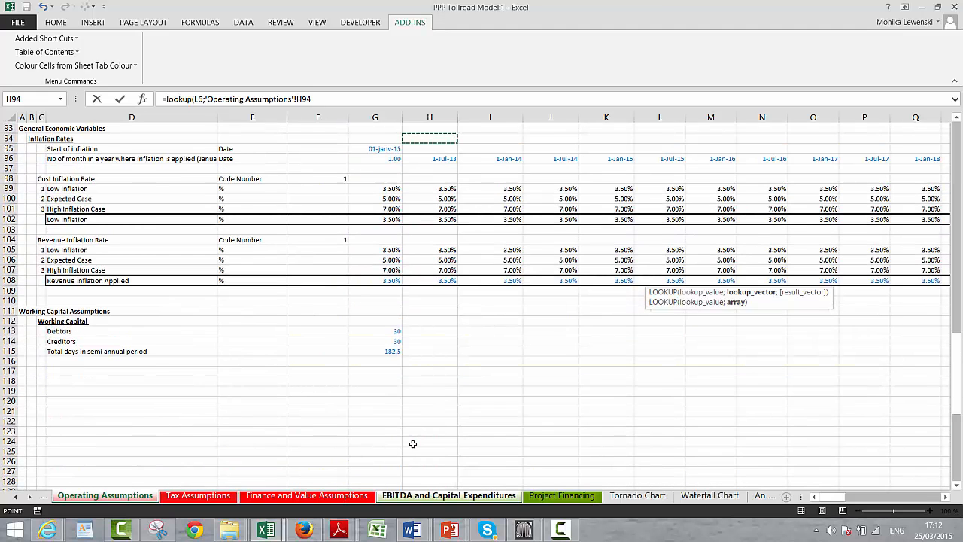
pyautogui.press('Down')
pyautogui.press('Down')
pyautogui.press('Down')
pyautogui.press('Down')
pyautogui.press('Down')
pyautogui.press('Left')
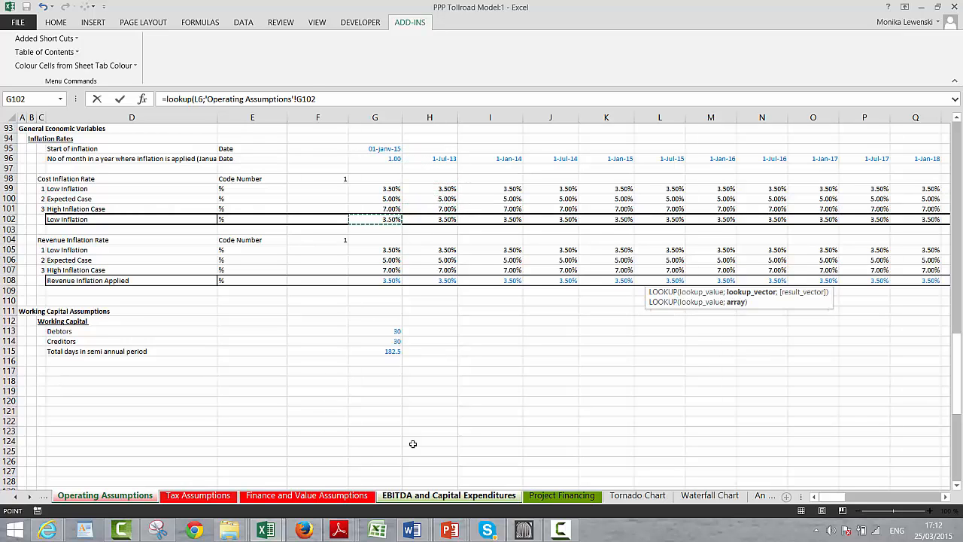
pyautogui.hotkey('ctrl', 'shift', 'Right')
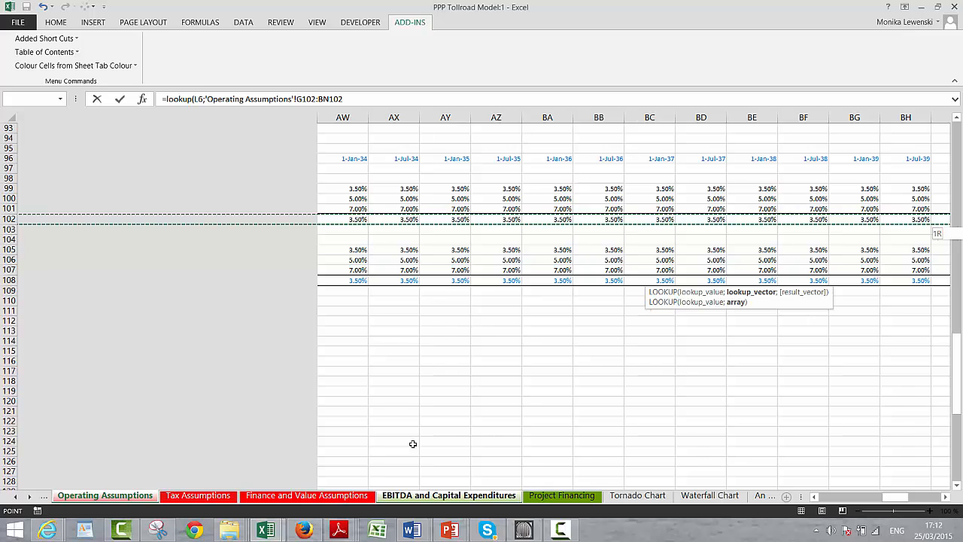
pyautogui.write(';')
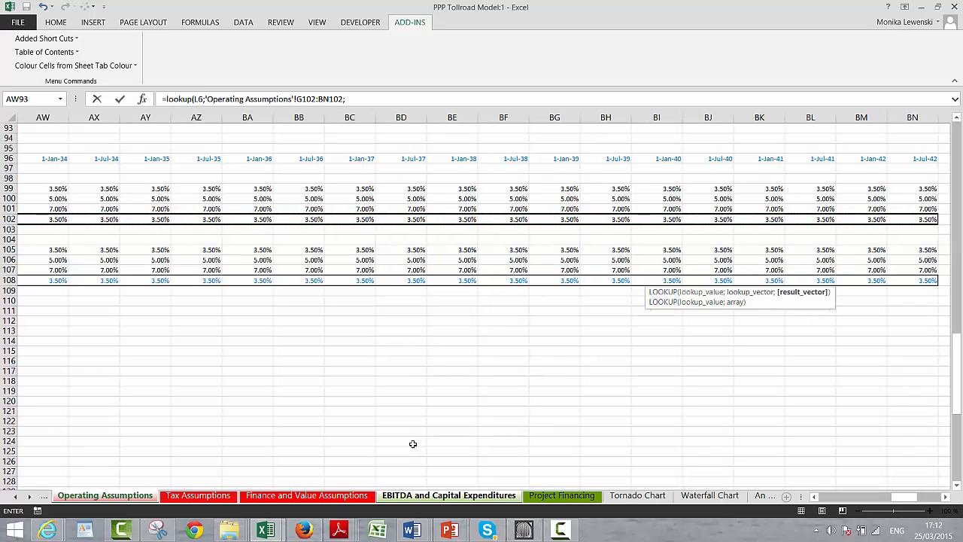
pyautogui.click(356, 178)
pyautogui.press('Left')
pyautogui.press('Left')
pyautogui.hotkey('ctrl', 'Left')
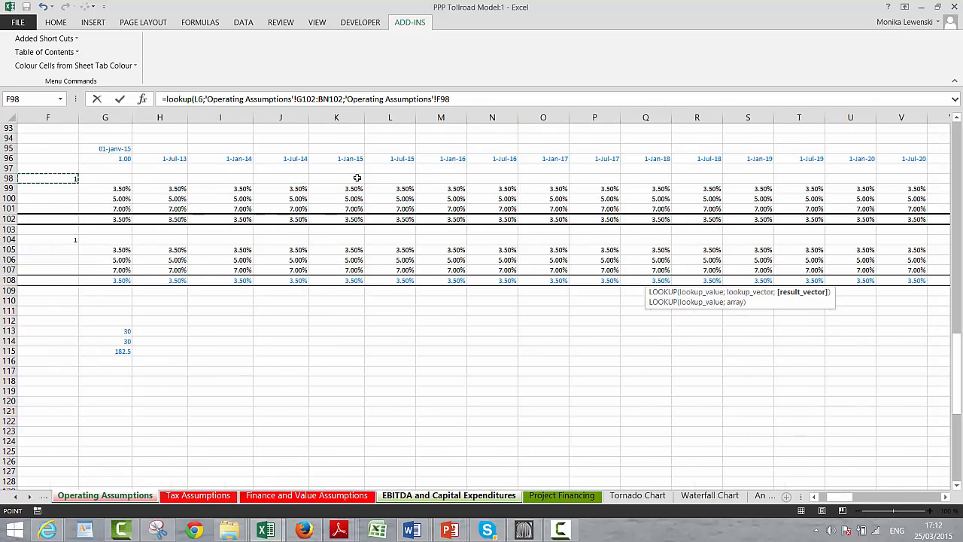
pyautogui.press('Up')
pyautogui.press('Up')
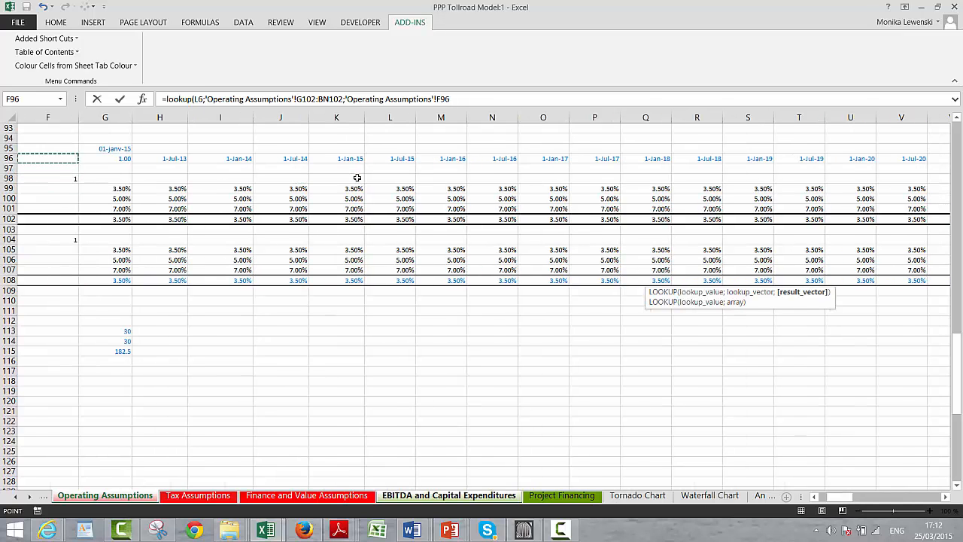
pyautogui.press('Return')
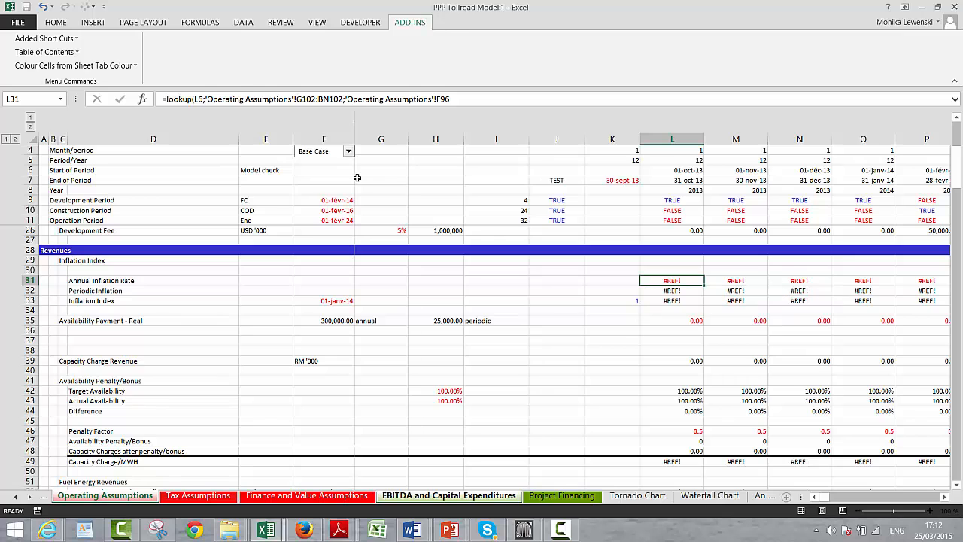
# Enter a LOOKUP in L31 that finds the L6 date in row 96 of Operating Assumptions and returns the rate from row 102
pyautogui.press('Right')
pyautogui.press('Left')
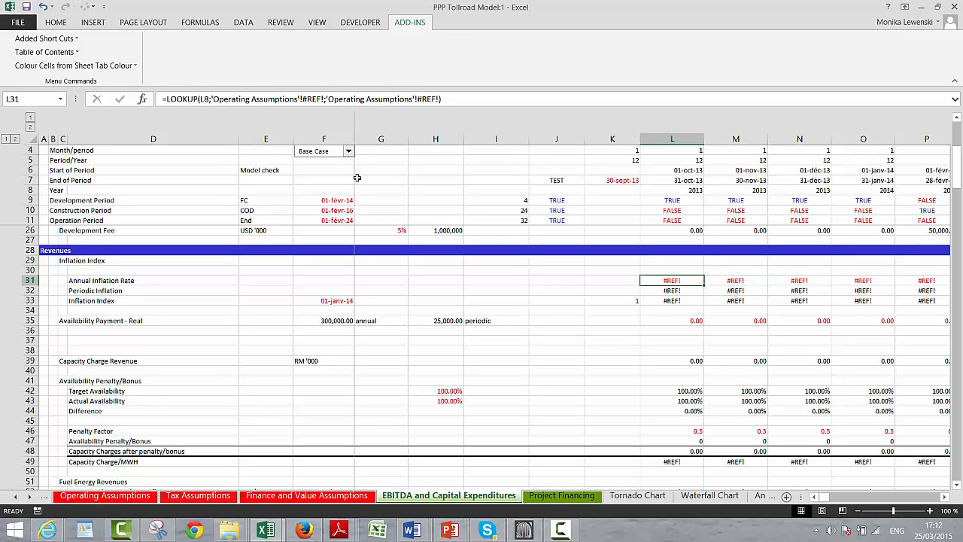
pyautogui.write('=lookup(')
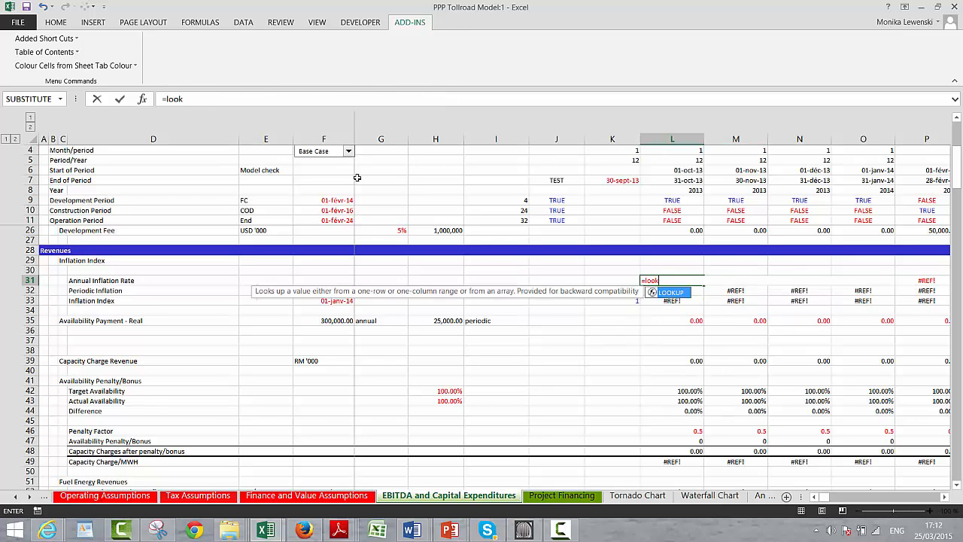
pyautogui.click(678, 171)
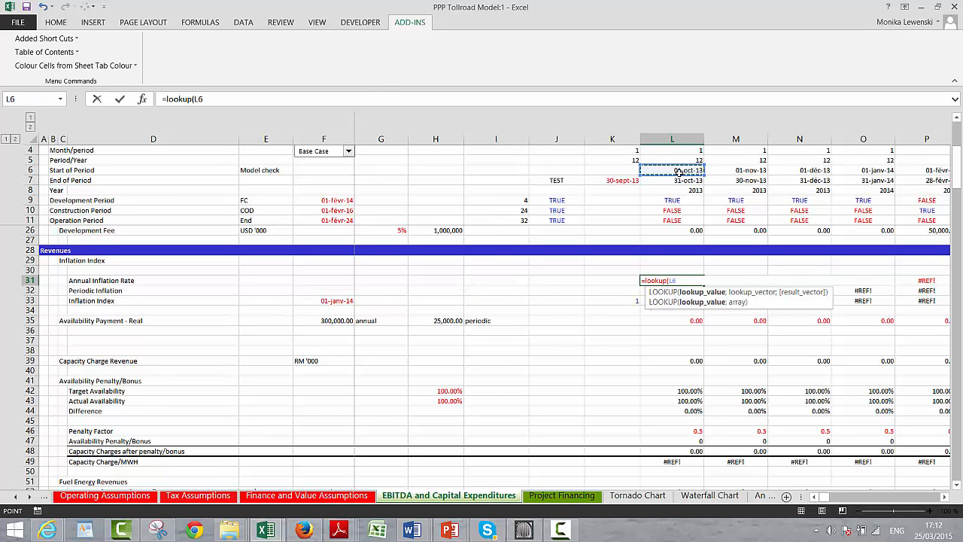
pyautogui.write(';')
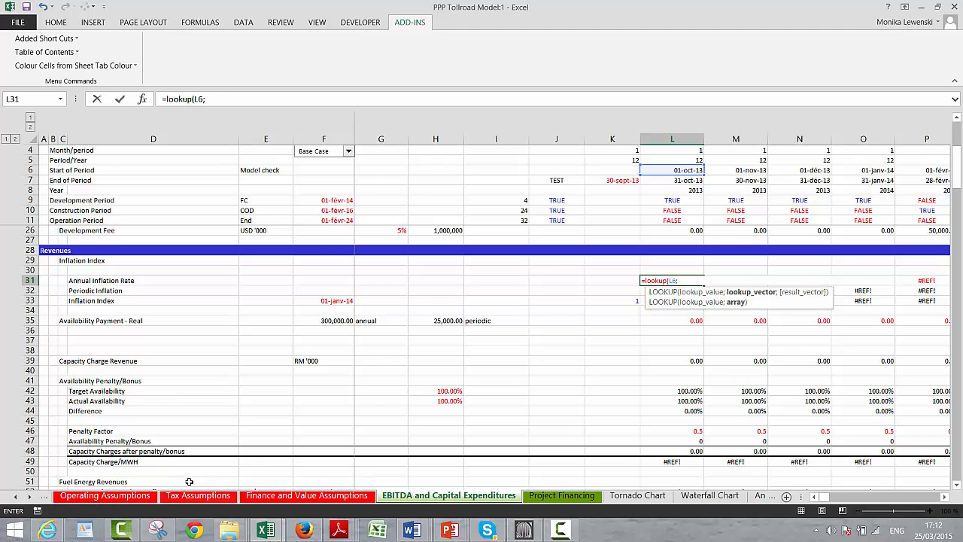
pyautogui.click(125, 501)
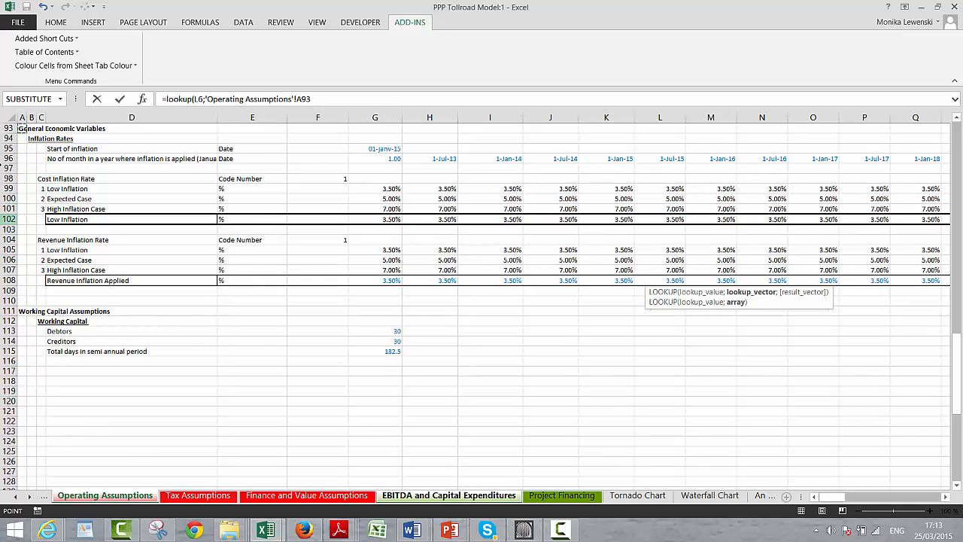
pyautogui.click(7, 158)
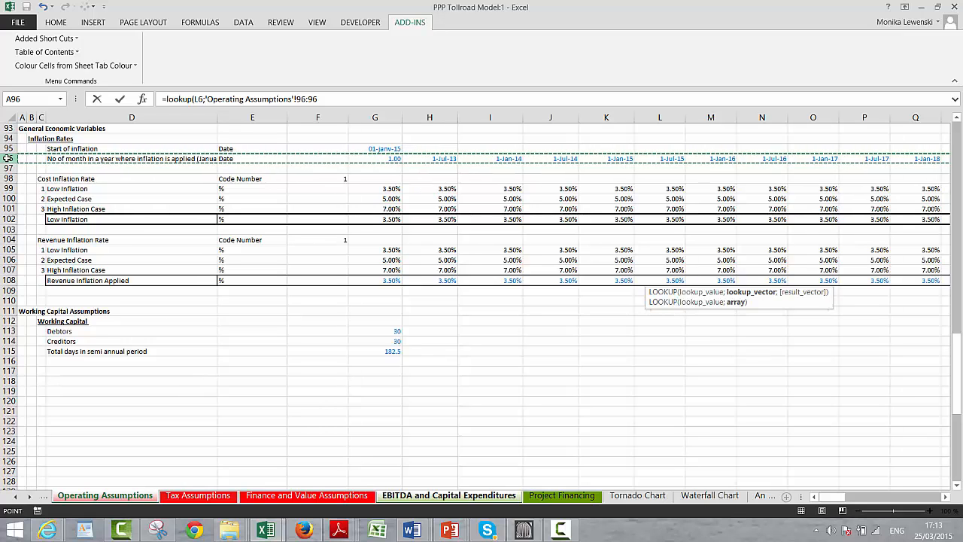
pyautogui.write(';')
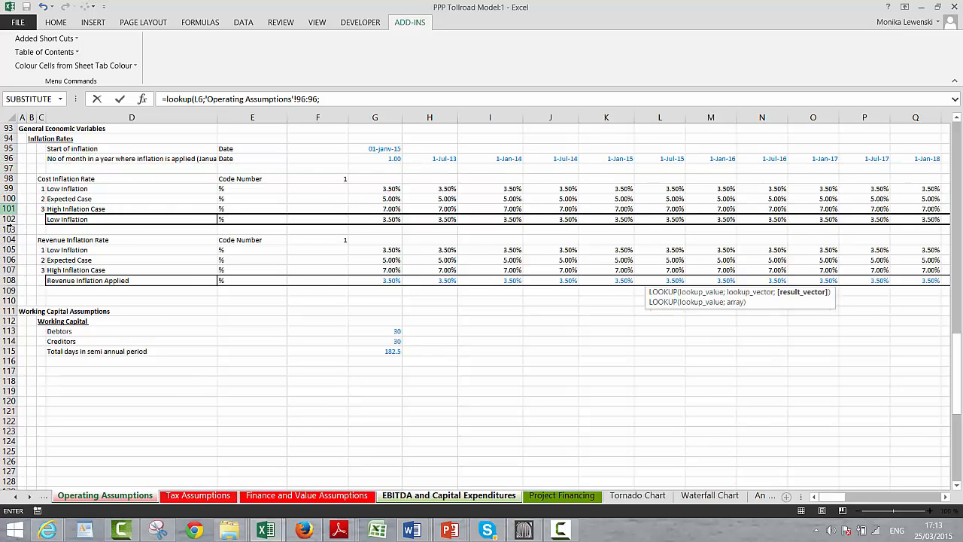
pyautogui.click(9, 219)
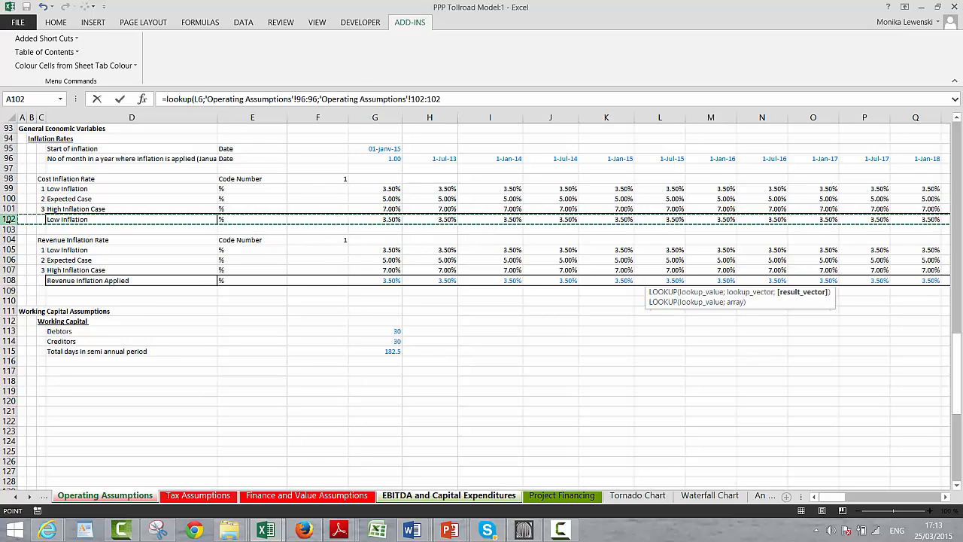
pyautogui.press('Return')
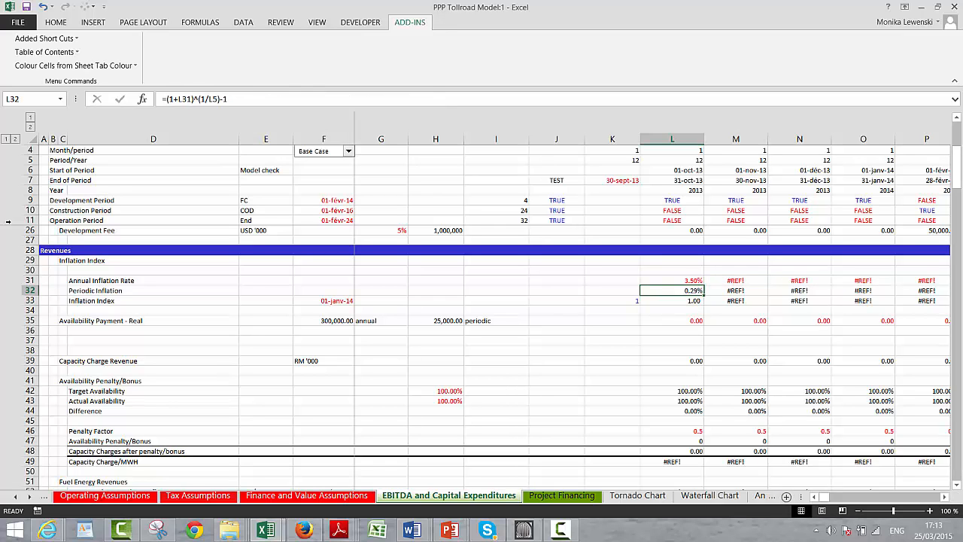
# Fill the Annual Inflation Rate formula from L31 across the whole of row 31
pyautogui.press('Up')
pyautogui.hotkey('ctrl', 'shift', 'Right')
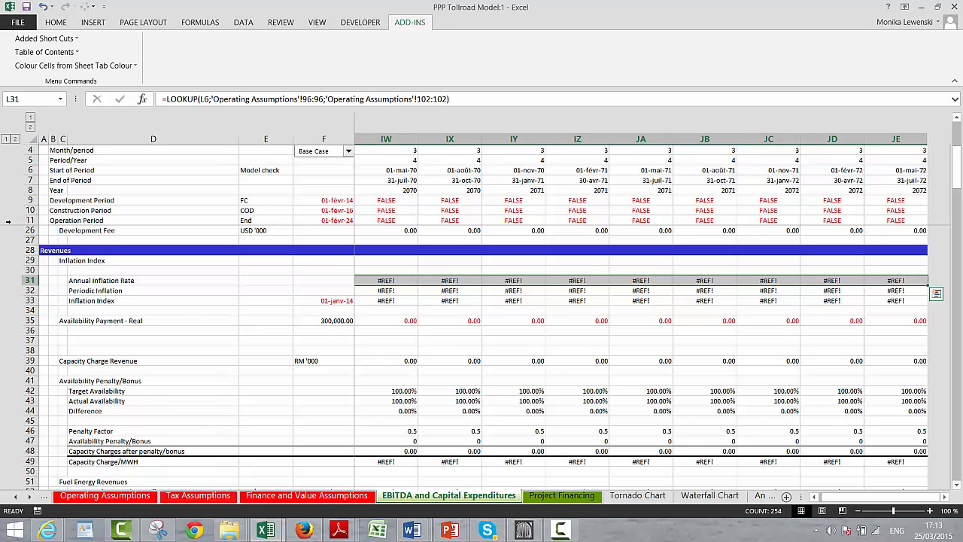
pyautogui.press('Left')
pyautogui.press('Left')
pyautogui.press('Left')
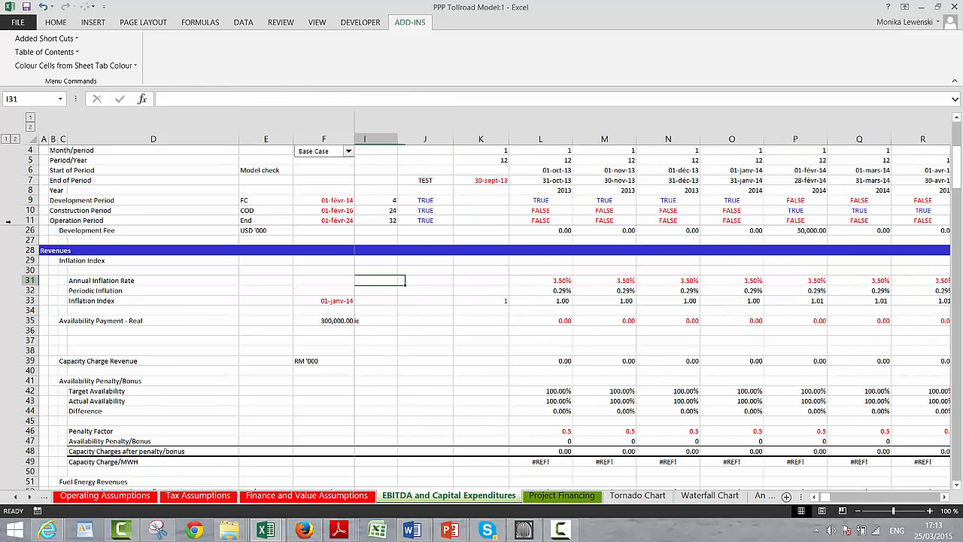
# Examine the starting cells of the Inflation Index and Annual Inflation Rate rows
pyautogui.press('Down')
pyautogui.press('Down')
pyautogui.press('Right')
pyautogui.press('Right')
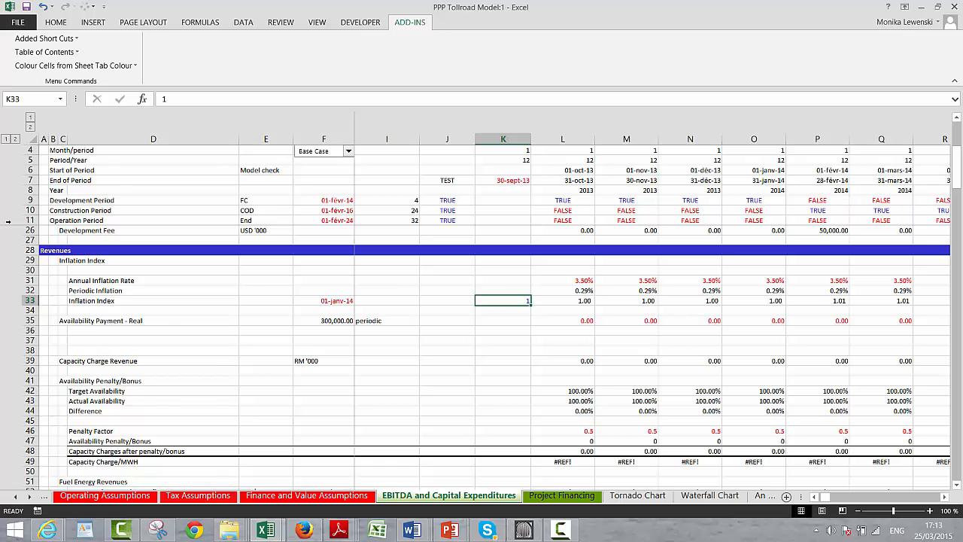
pyautogui.press('Left')
pyautogui.press('Left')
pyautogui.press('Left')
pyautogui.press('Left')
pyautogui.press('Left')
pyautogui.press('Left')
pyautogui.press('Left')
pyautogui.press('Left')
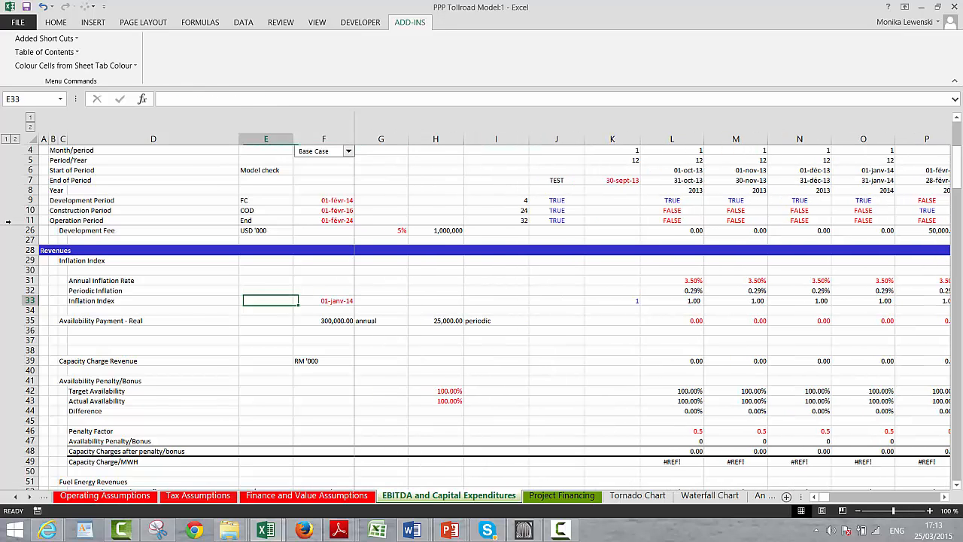
pyautogui.press('Right')
pyautogui.press('Right')
pyautogui.press('Right')
pyautogui.press('Right')
pyautogui.press('Right')
pyautogui.press('Right')
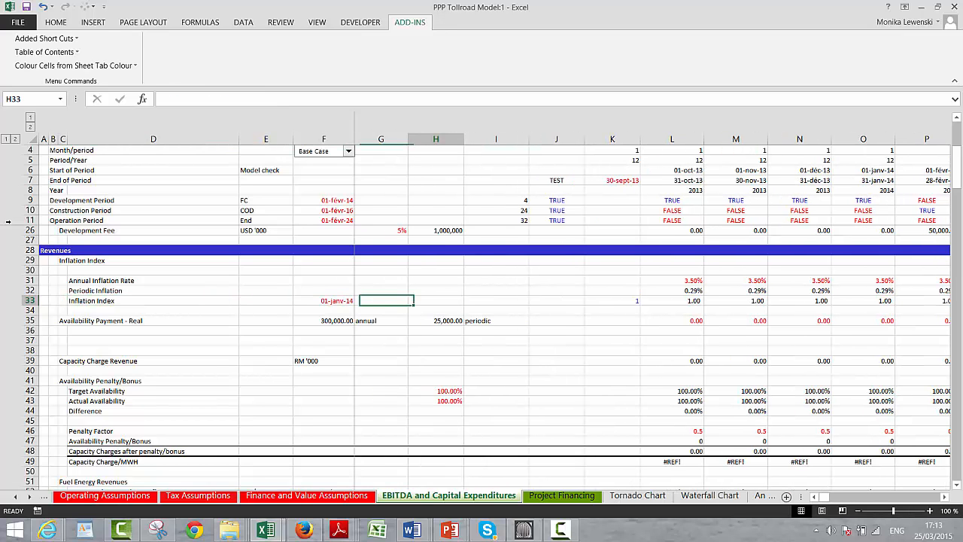
pyautogui.press('Up')
pyautogui.press('Up')
pyautogui.press('Right')
pyautogui.press('Right')
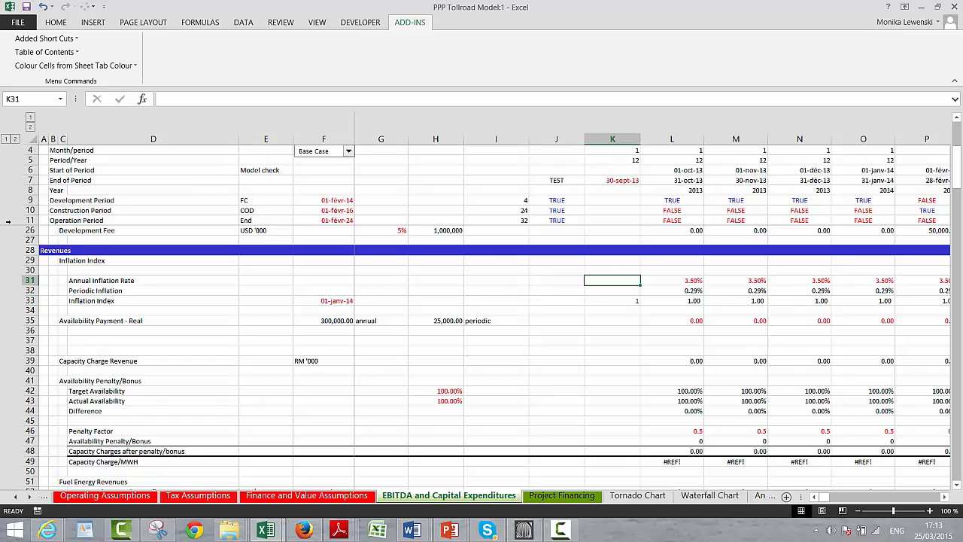
# Label cell E31, beside Annual Inflation Rate, as "Code No"
pyautogui.press('Left')
pyautogui.press('Left')
pyautogui.press('Left')
pyautogui.press('Left')
pyautogui.press('Left')
pyautogui.press('Left')
pyautogui.press('Left')
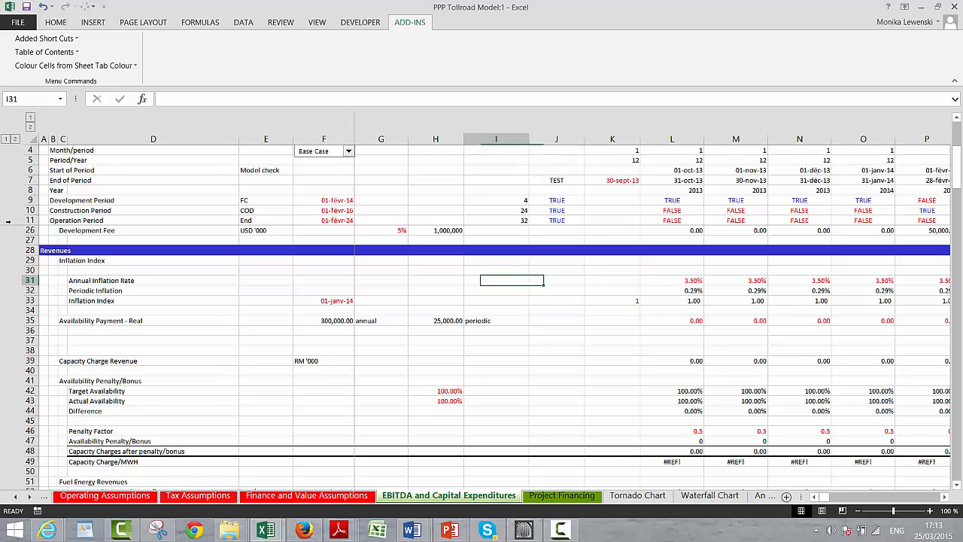
pyautogui.press('Right')
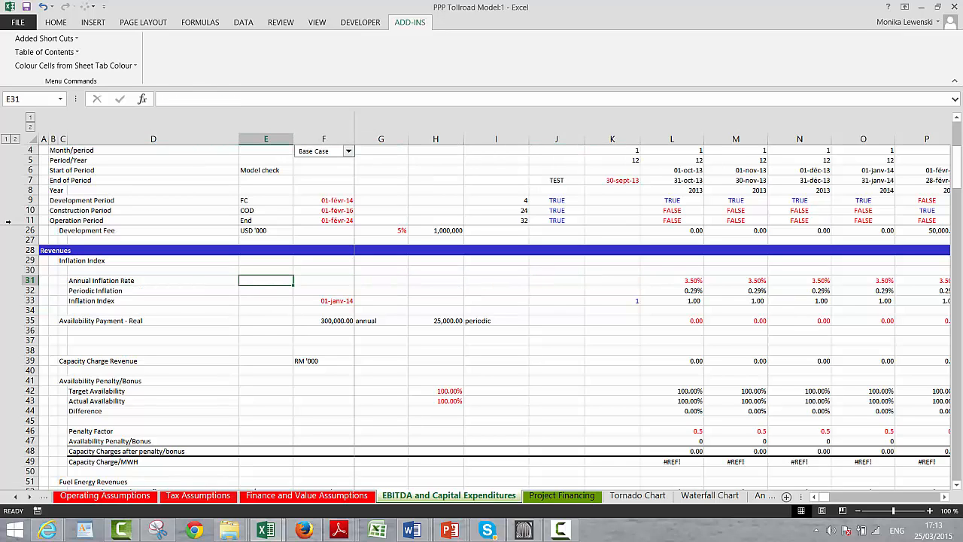
pyautogui.write('Code')
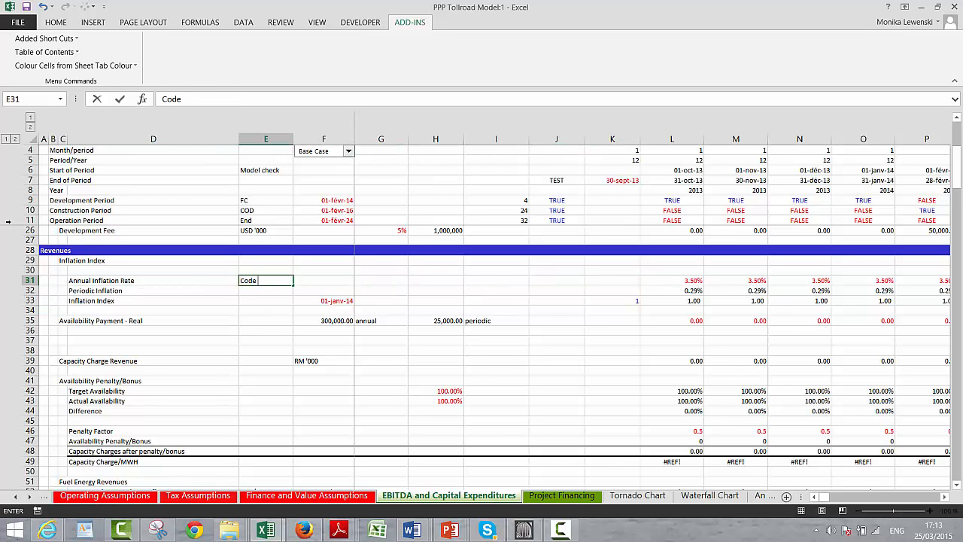
pyautogui.write(' No')
# Link F31 to the Revenue Inflation Rate code number in F104 of the Operating Assumptions sheet
pyautogui.press('Right')
pyautogui.write('=')
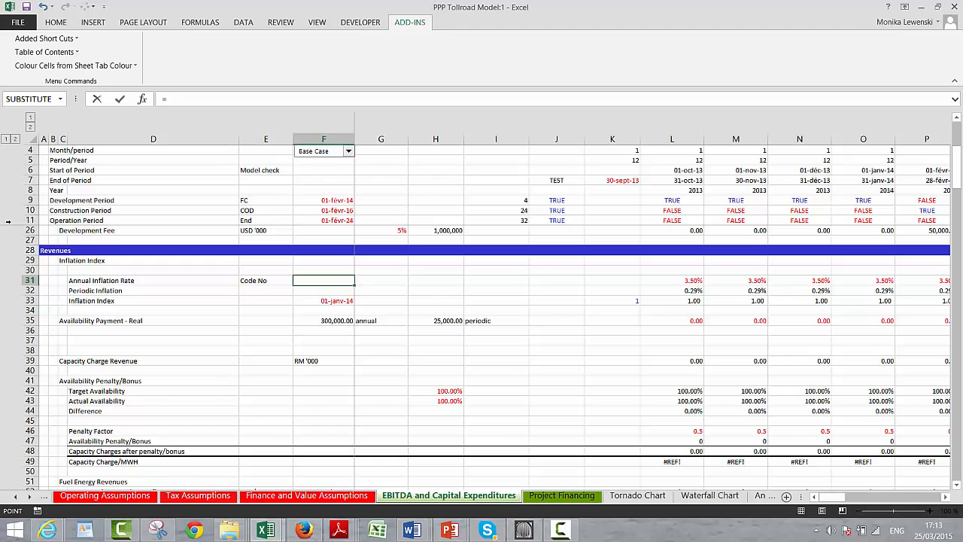
pyautogui.hotkey('ctrl', 'pageup')
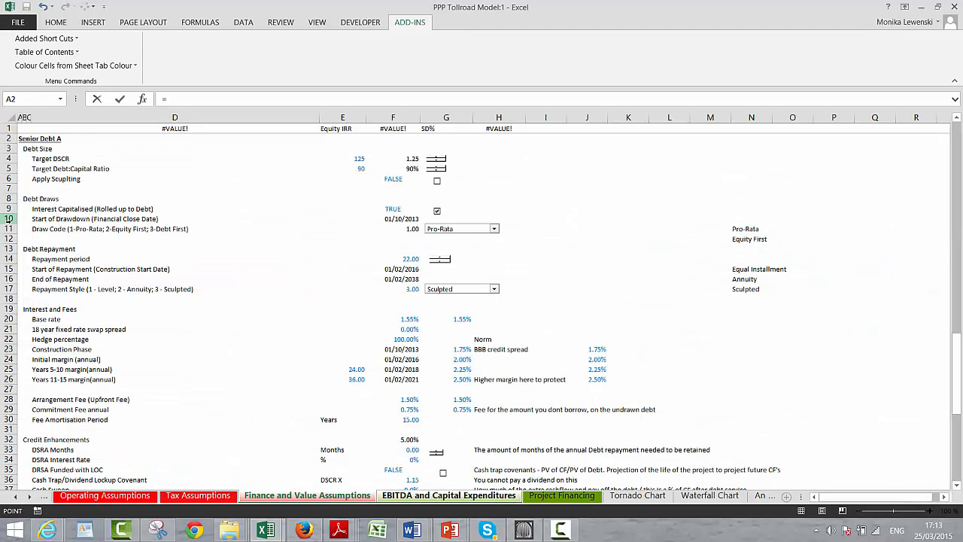
pyautogui.hotkey('ctrl', 'pageup')
pyautogui.hotkey('ctrl', 'pageup')
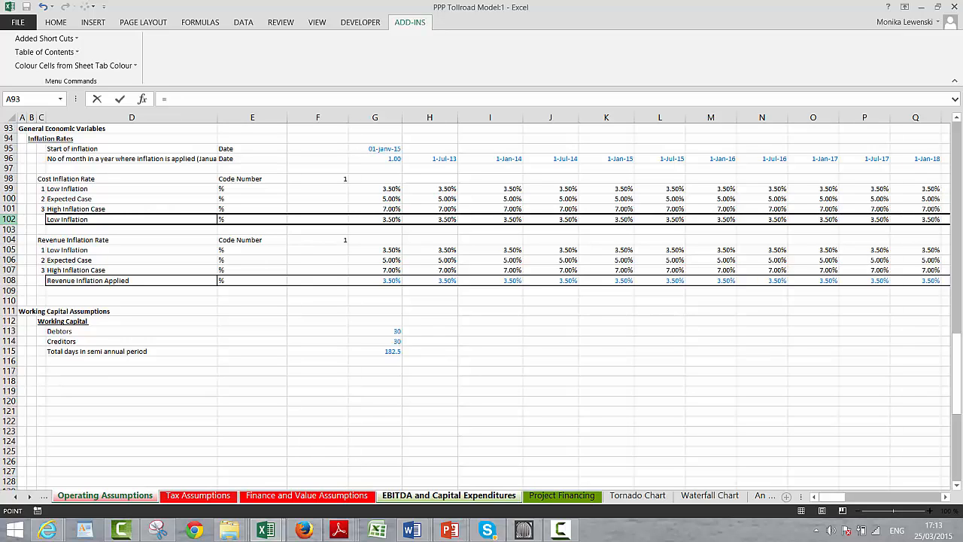
pyautogui.click(337, 243)
pyautogui.press('Return')
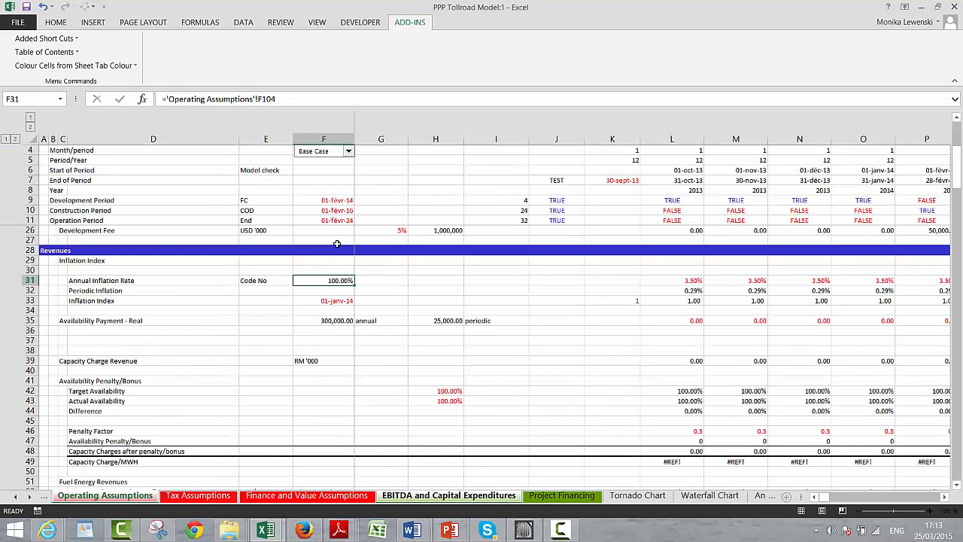
# Format the code number in F31 as a plain number with two decimals instead of a percentage
pyautogui.press('Down')
pyautogui.press('Down')
pyautogui.press('Up')
pyautogui.press('Up')
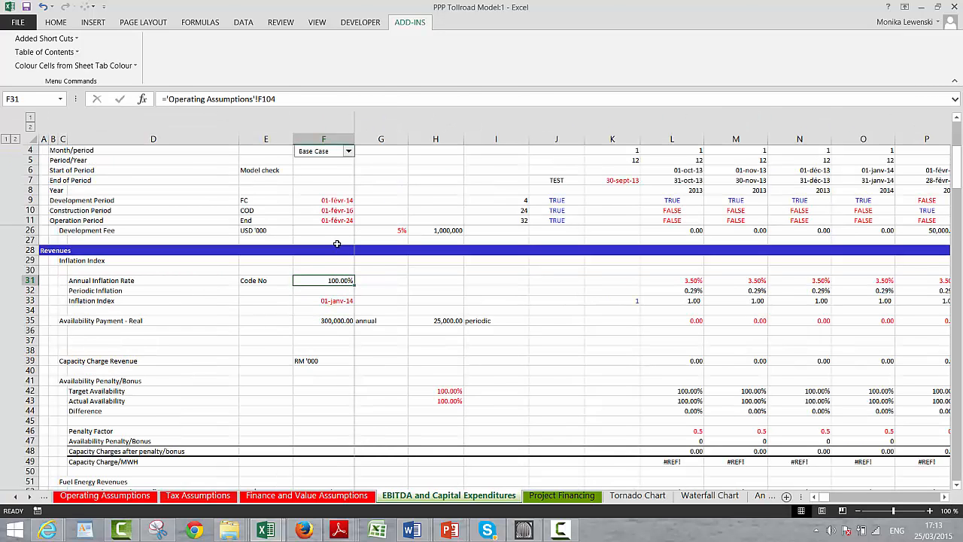
pyautogui.click(560, 530)
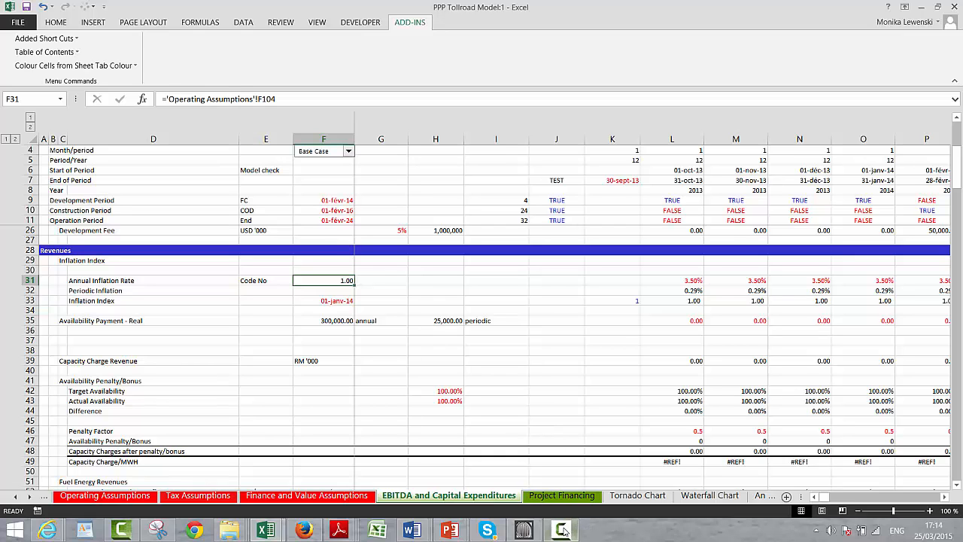
pyautogui.click(786, 453)
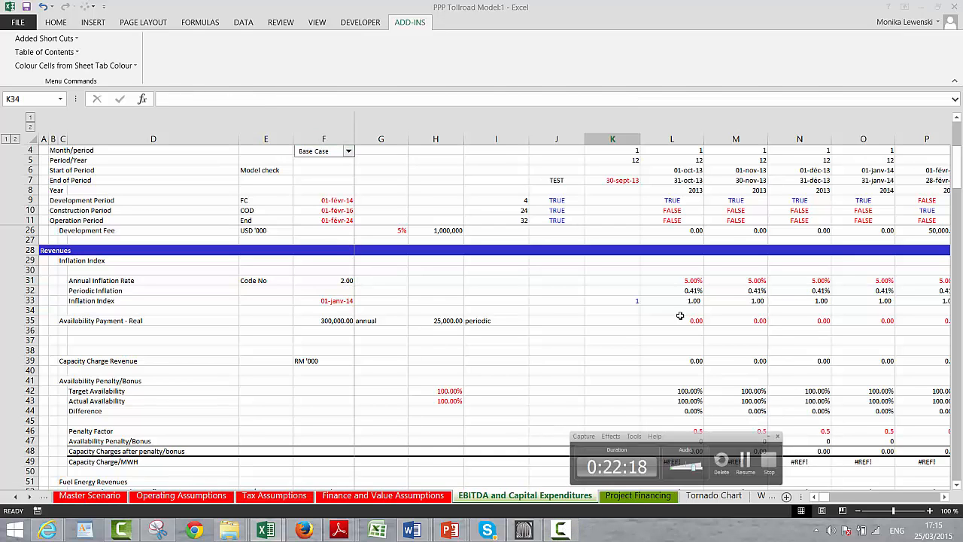
pyautogui.press('Right')
pyautogui.press('Right')
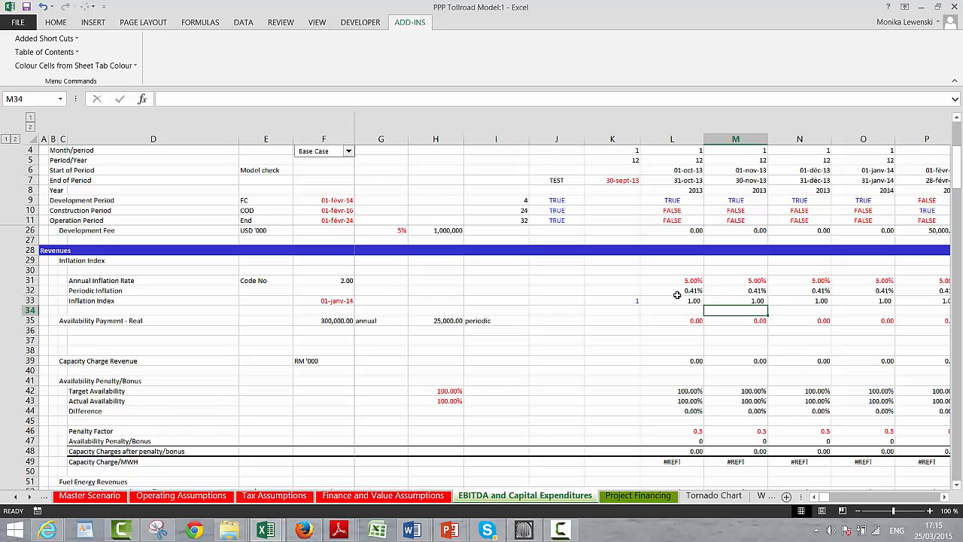
# Examine the Availability Payment - Real row across the periods up to the start of the operation period
pyautogui.press('Down')
pyautogui.press('Left')
pyautogui.press('Left')
pyautogui.press('Left')
pyautogui.press('Right')
pyautogui.press('Right')
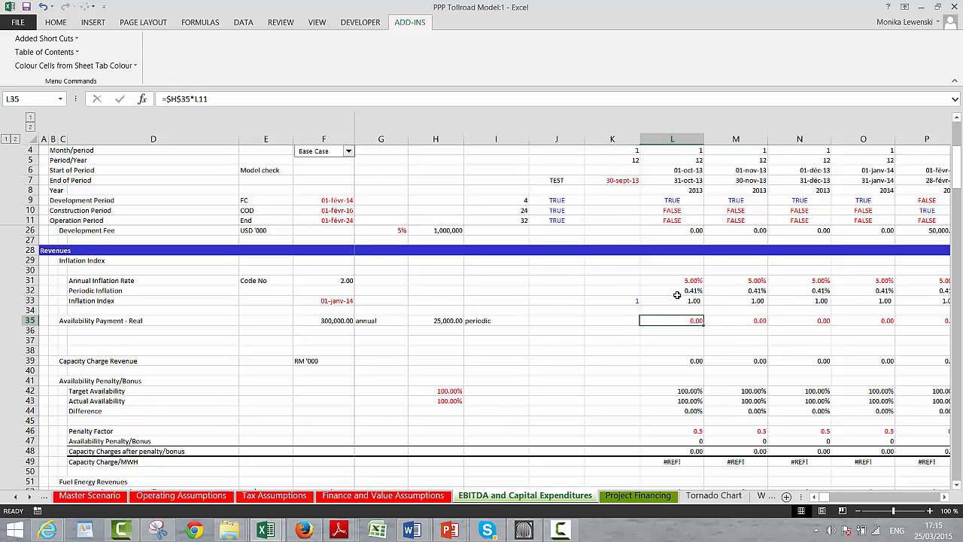
pyautogui.press('Right')
pyautogui.press('Right')
pyautogui.press('Right')
pyautogui.press('Right')
pyautogui.press('Right')
pyautogui.press('Right')
pyautogui.press('Right')
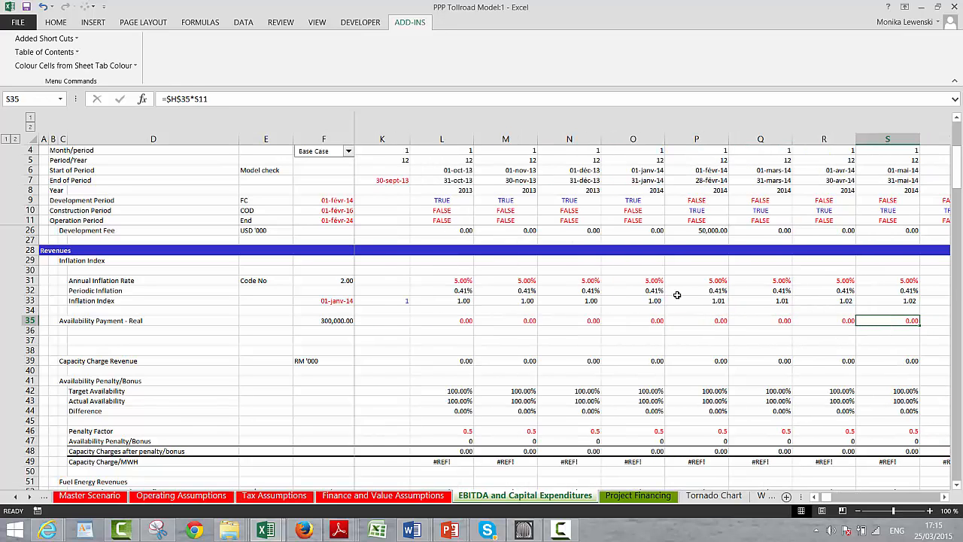
pyautogui.press('Right')
pyautogui.press('Right')
pyautogui.press('Right')
pyautogui.press('Right')
pyautogui.press('Right')
pyautogui.press('Right')
pyautogui.press('Right')
pyautogui.press('Right')
pyautogui.press('Right')
pyautogui.press('Right')
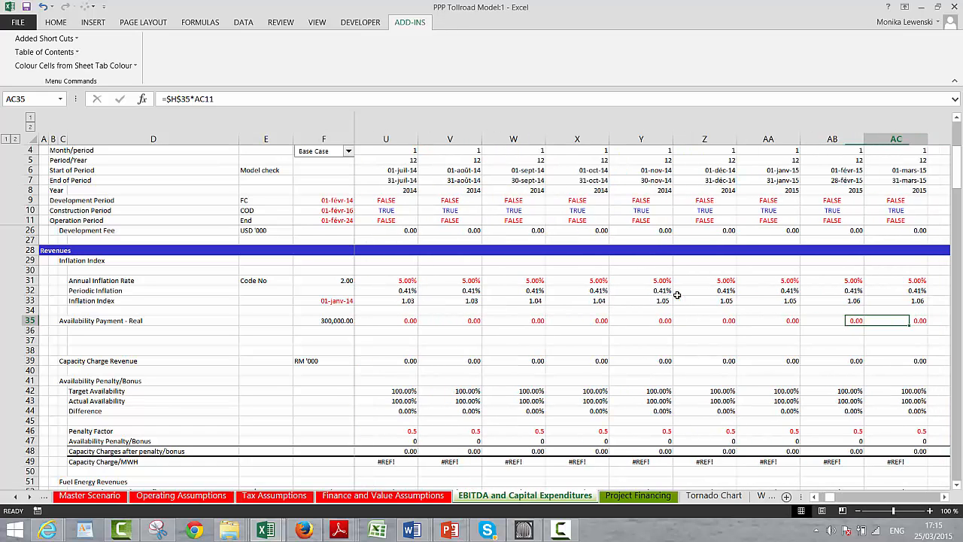
pyautogui.press('Right')
pyautogui.press('Right')
pyautogui.press('Right')
pyautogui.press('Right')
pyautogui.press('Right')
pyautogui.press('Right')
pyautogui.press('Right')
pyautogui.press('Right')
pyautogui.press('Right')
pyautogui.press('Right')
pyautogui.press('Right')
pyautogui.press('Right')
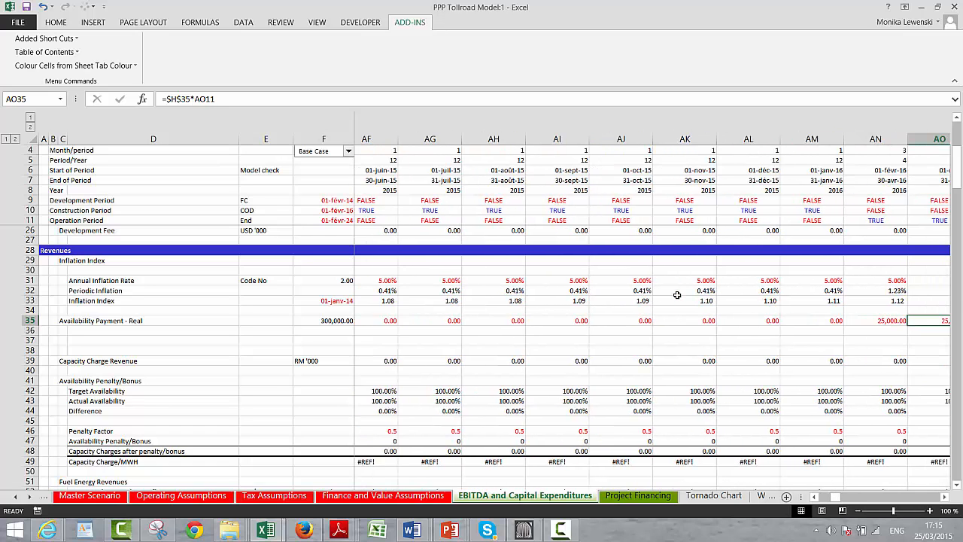
pyautogui.press('Right')
pyautogui.press('Left')
pyautogui.press('Left')
pyautogui.press('Left')
pyautogui.hotkey('ctrl', 'Left')
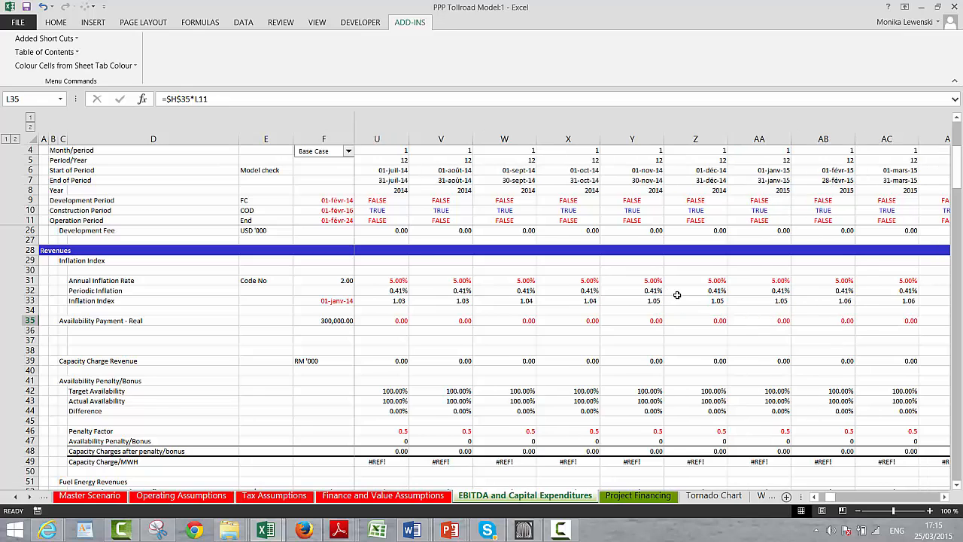
pyautogui.hotkey('ctrl', 'Left')
pyautogui.hotkey('ctrl', 'Left')
pyautogui.hotkey('ctrl', 'Left')
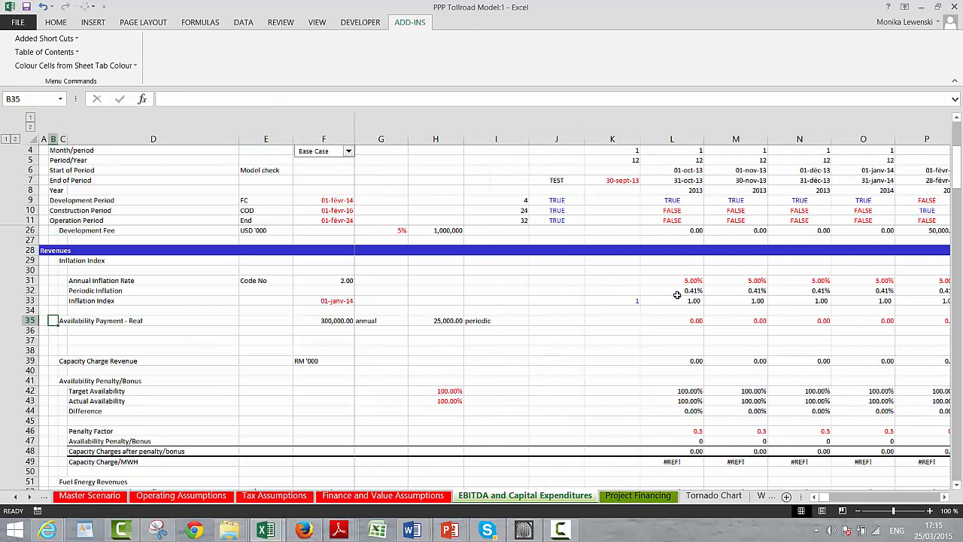
# Label cell C36, below Availability Payment - Real, as "Nominal Availability Charge"
pyautogui.press('Down')
pyautogui.press('Right')
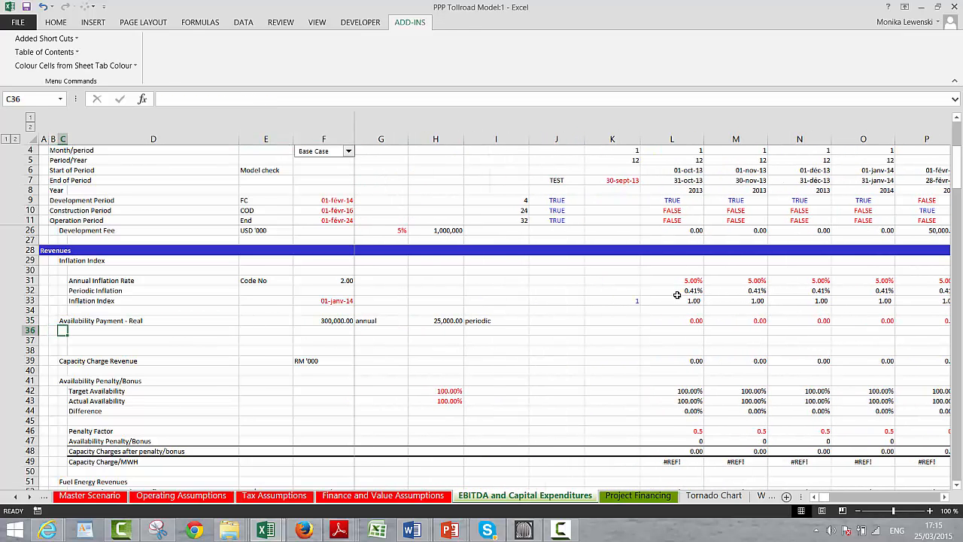
pyautogui.write('Nomina')
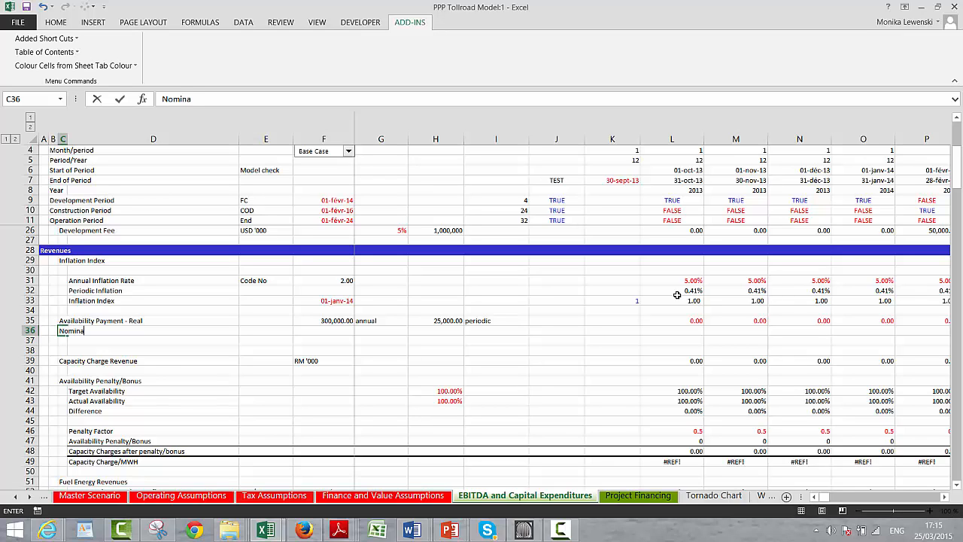
pyautogui.write('l Availability Charge')
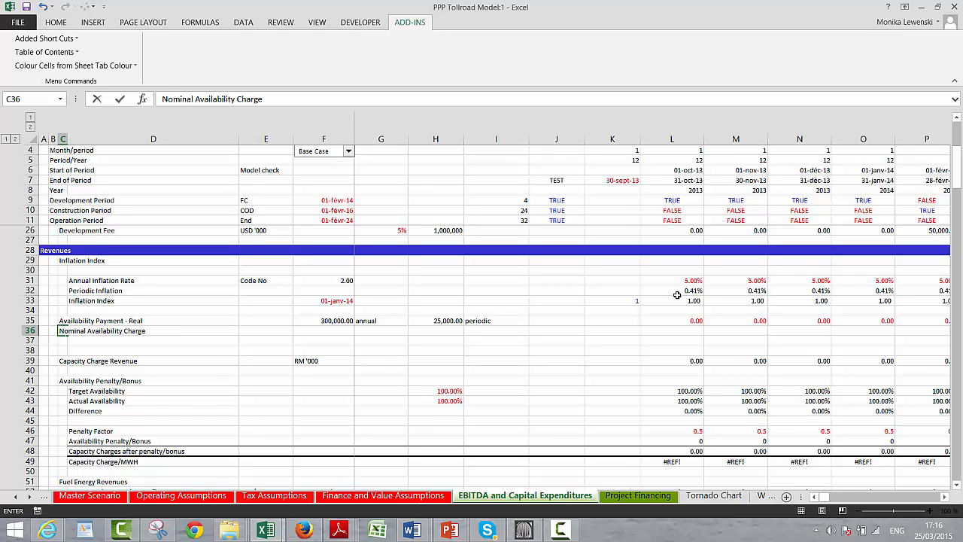
pyautogui.press('Return')
pyautogui.press('Up')
pyautogui.press('Right')
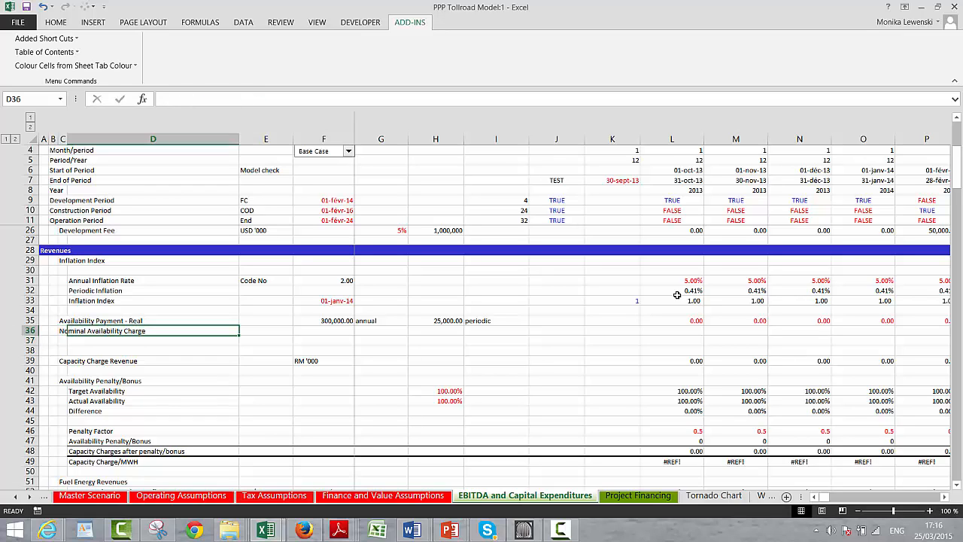
# Examine the Periodic Inflation and Inflation Index formulas in column L
pyautogui.press('Up')
pyautogui.press('Down')
pyautogui.press('Right')
pyautogui.press('Right')
pyautogui.press('Right')
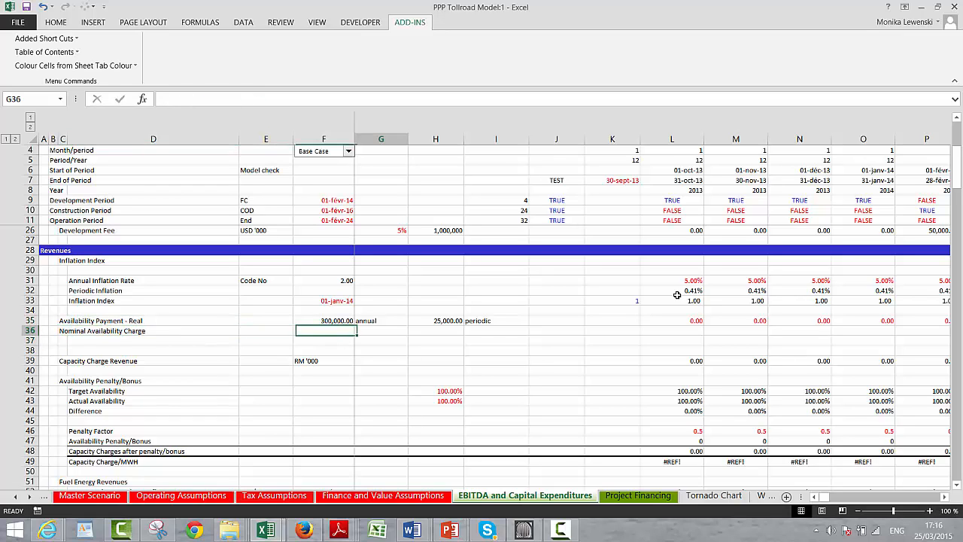
pyautogui.press('Right')
pyautogui.press('Right')
pyautogui.press('Right')
pyautogui.press('Right')
pyautogui.press('Right')
pyautogui.press('Right')
pyautogui.press('Up')
pyautogui.press('Up')
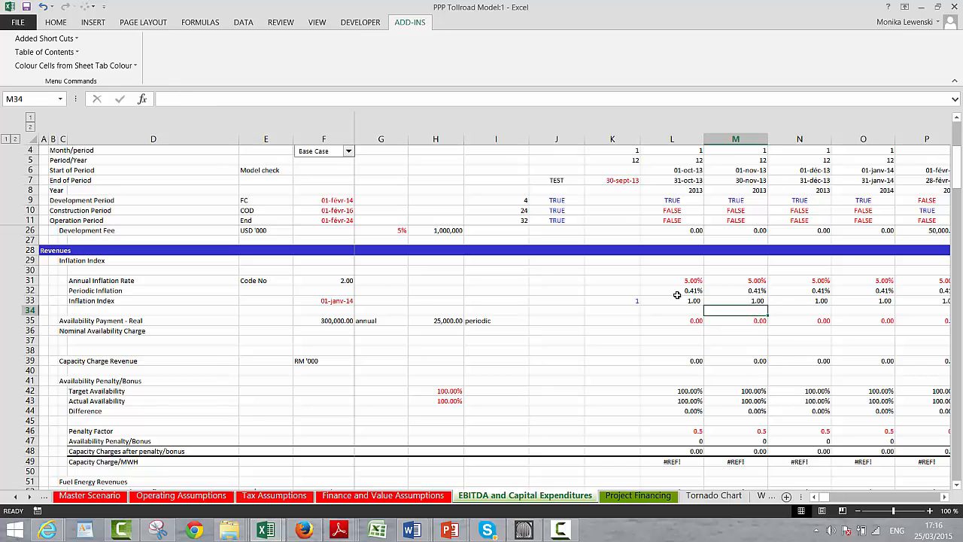
pyautogui.press('Up')
pyautogui.press('Up')
pyautogui.press('Left')
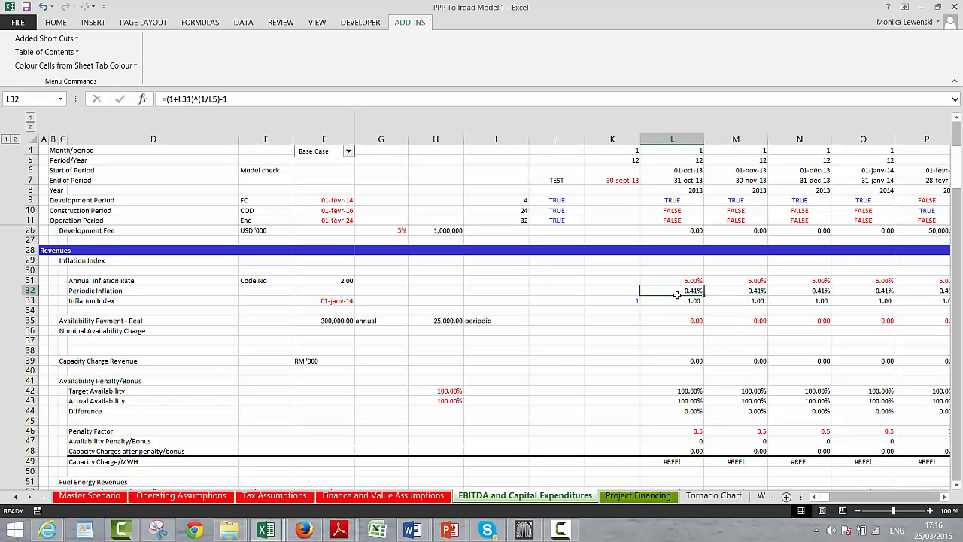
pyautogui.press('Down')
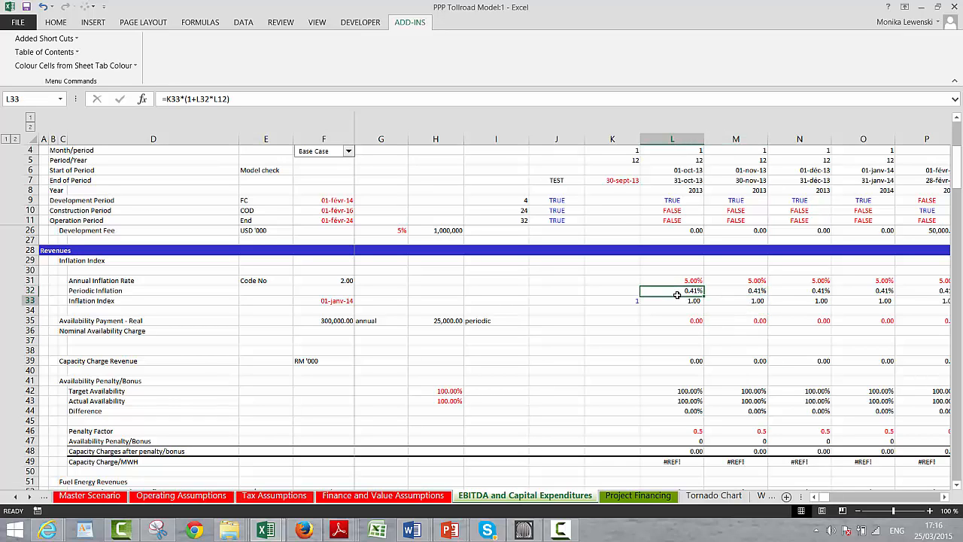
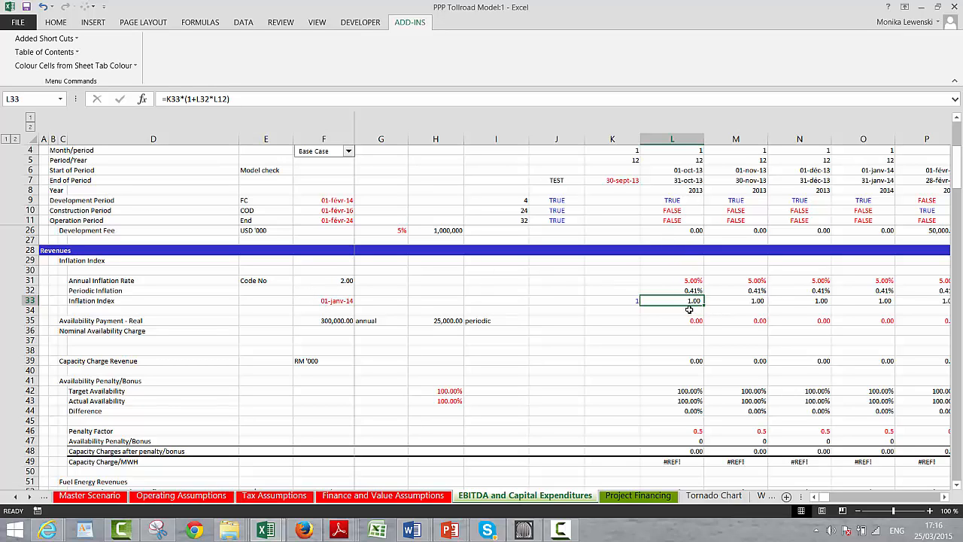
# Calculate the first Nominal Availability Charge in L36 as the real availability payment times the inflation index, =L35*L33
pyautogui.click(686, 327)
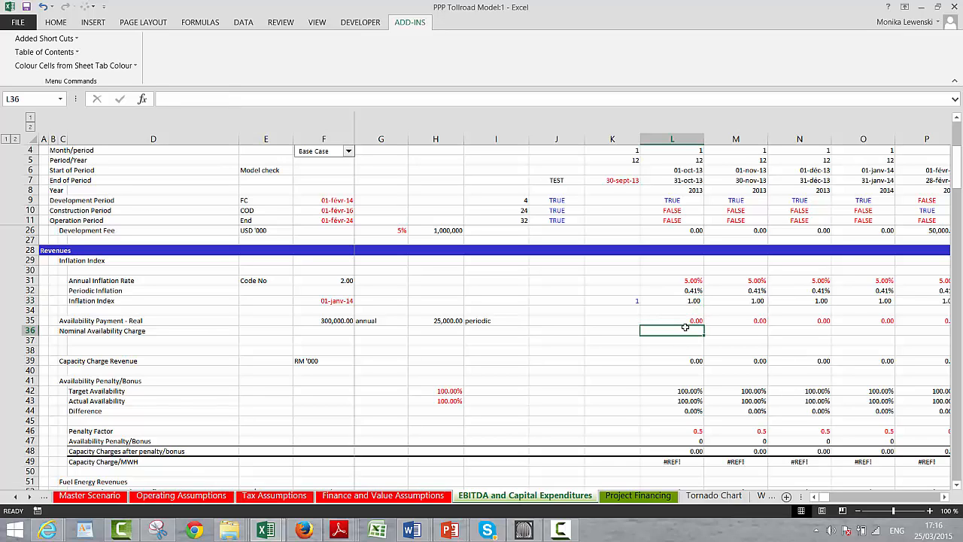
pyautogui.write('=')
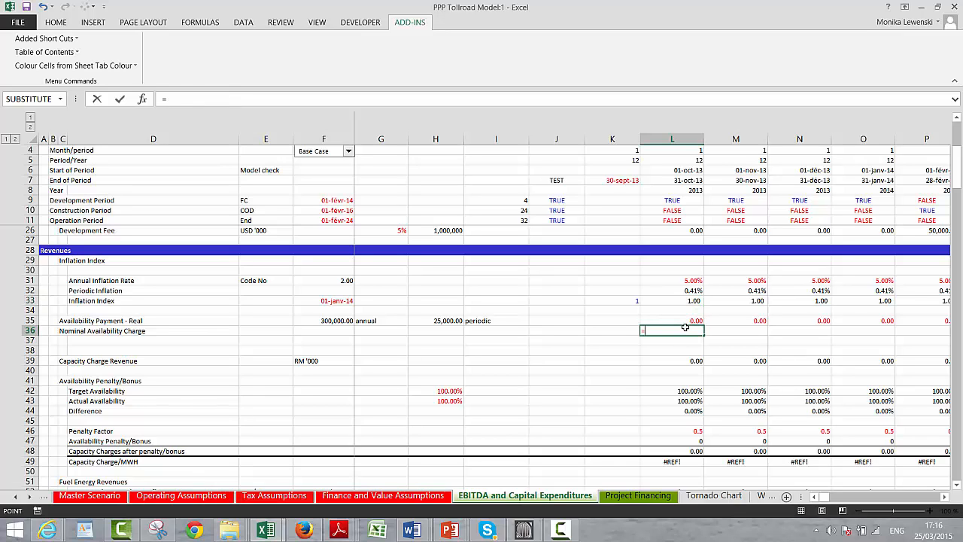
pyautogui.press('Up')
pyautogui.write('*')
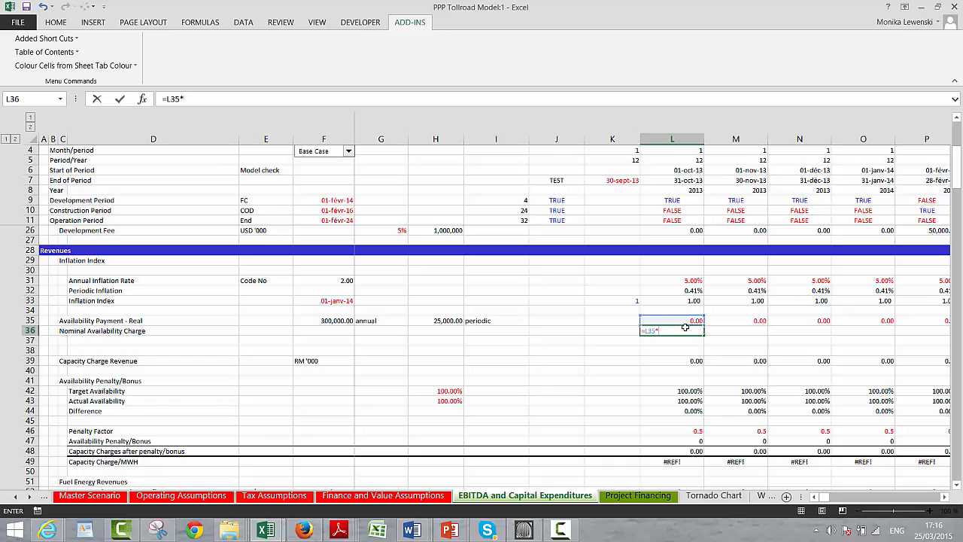
pyautogui.press('Up')
pyautogui.press('Up')
pyautogui.press('Up')
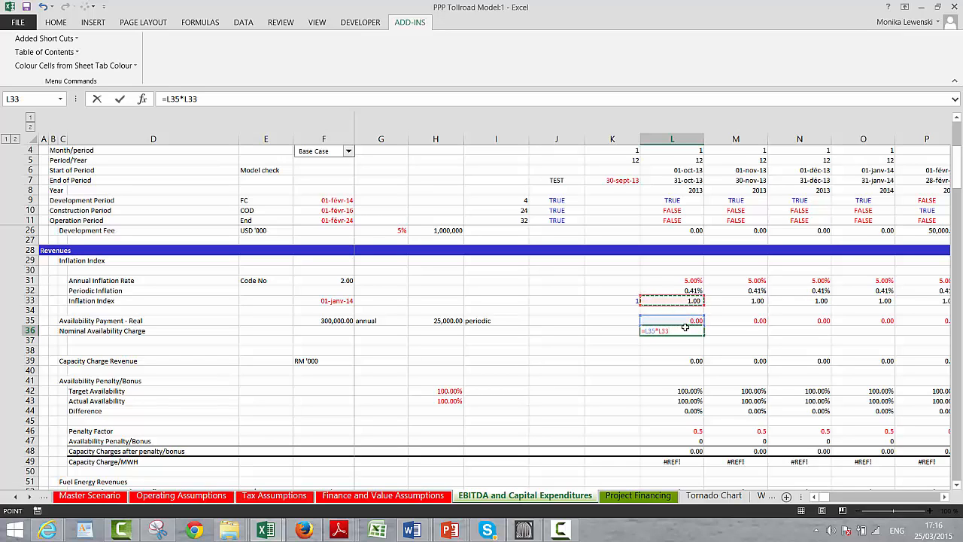
pyautogui.press('Return')
pyautogui.press('Up')
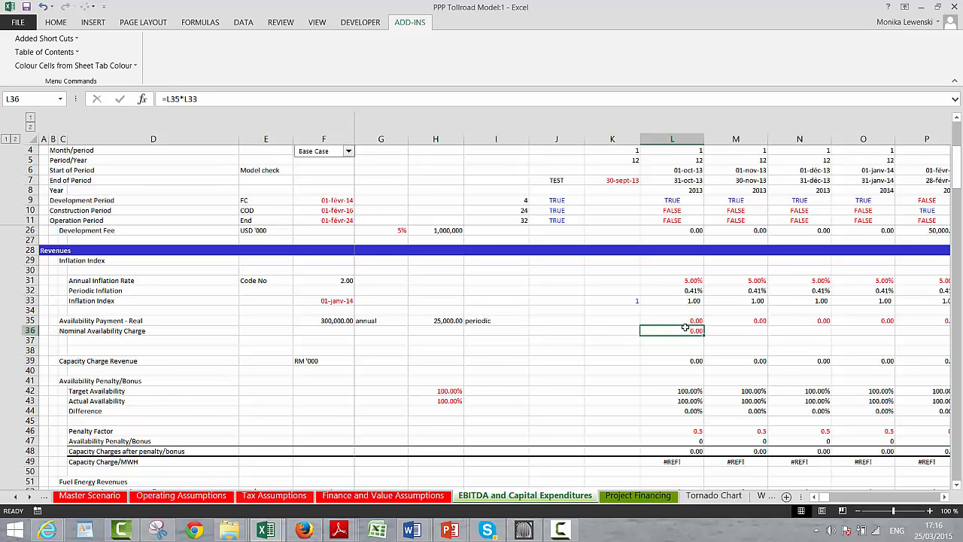
# Copy the Nominal Availability Charge formula from L36 across the row to the last period in column JE
pyautogui.hotkey('ctrl', 'shift', 'Right')
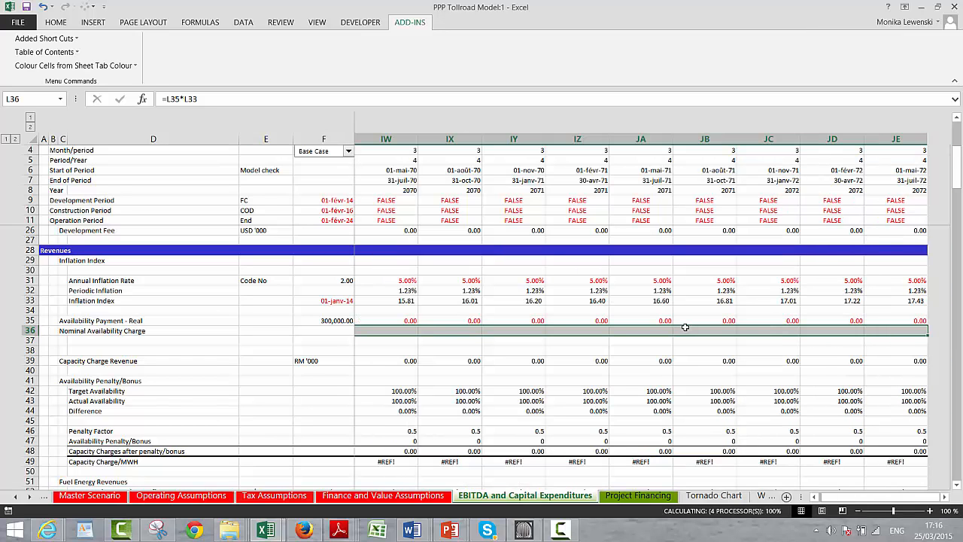
pyautogui.press('Home')
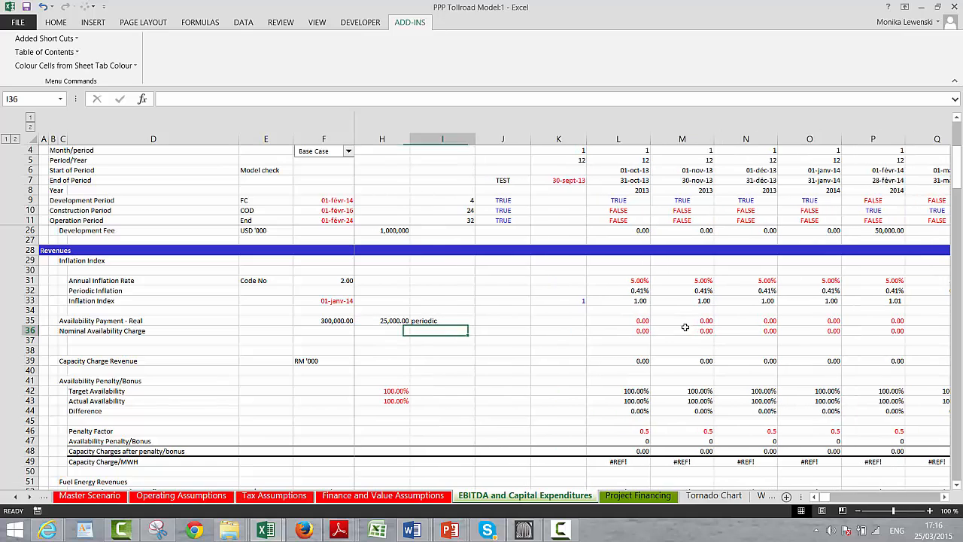
pyautogui.press('Right')
pyautogui.press('Right')
pyautogui.press('Right')
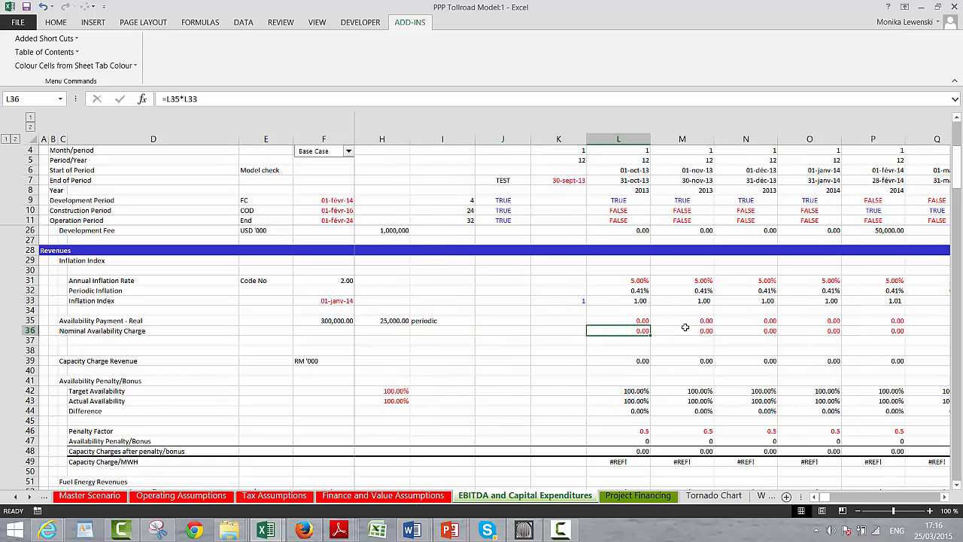
pyautogui.press('Left')
pyautogui.press('Right')
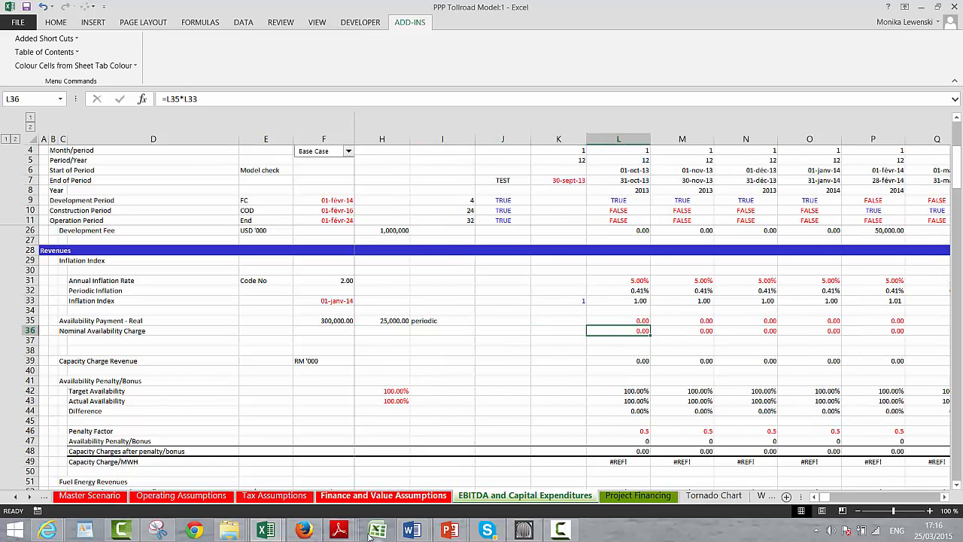
# On the Operating Assumptions sheet, link the Start of Inflation date in G95 to the Financial Close date in F7
pyautogui.click(109, 497)
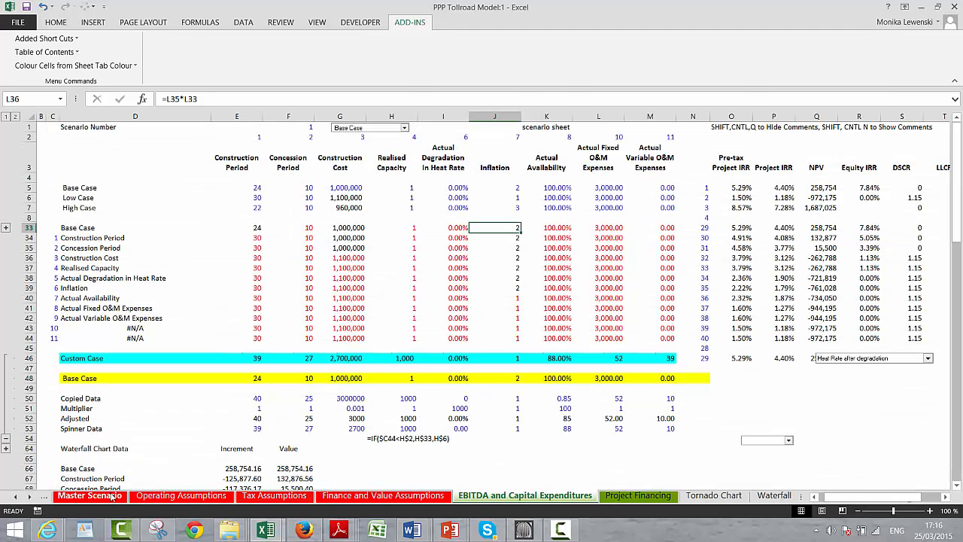
pyautogui.click(171, 497)
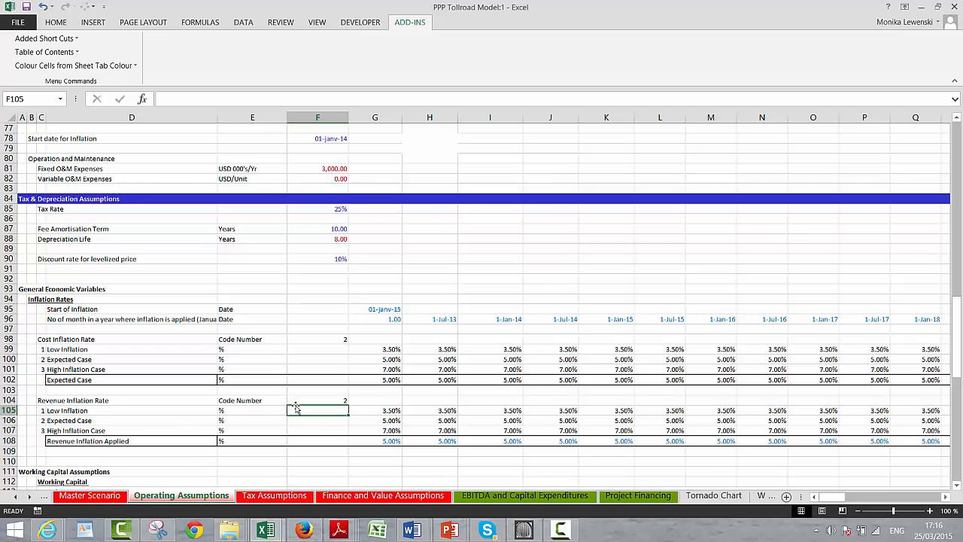
pyautogui.press('Up')
pyautogui.press('Up')
pyautogui.press('Up')
pyautogui.press('Up')
pyautogui.press('Up')
pyautogui.press('Up')
pyautogui.press('Up')
pyautogui.press('Up')
pyautogui.press('Up')
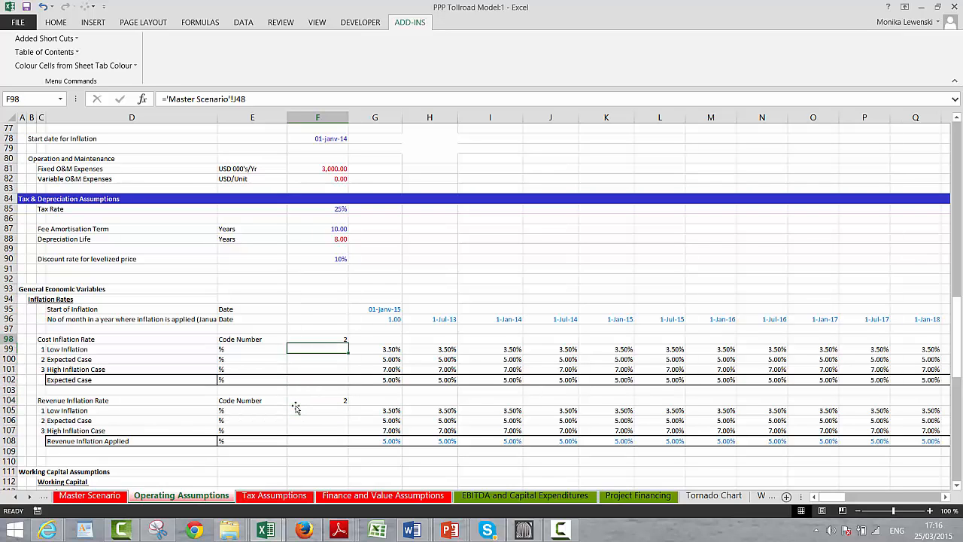
pyautogui.press('Right')
pyautogui.press('Up')
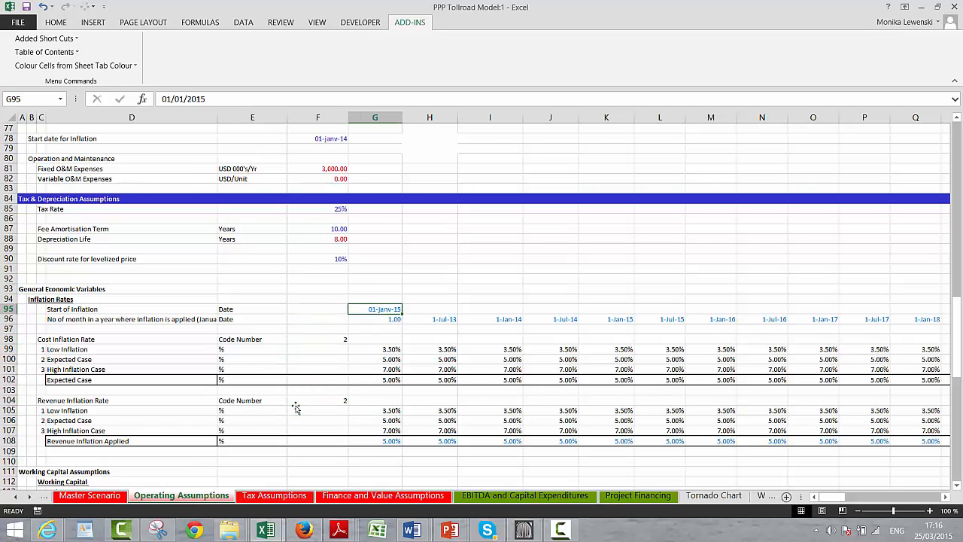
pyautogui.write('=')
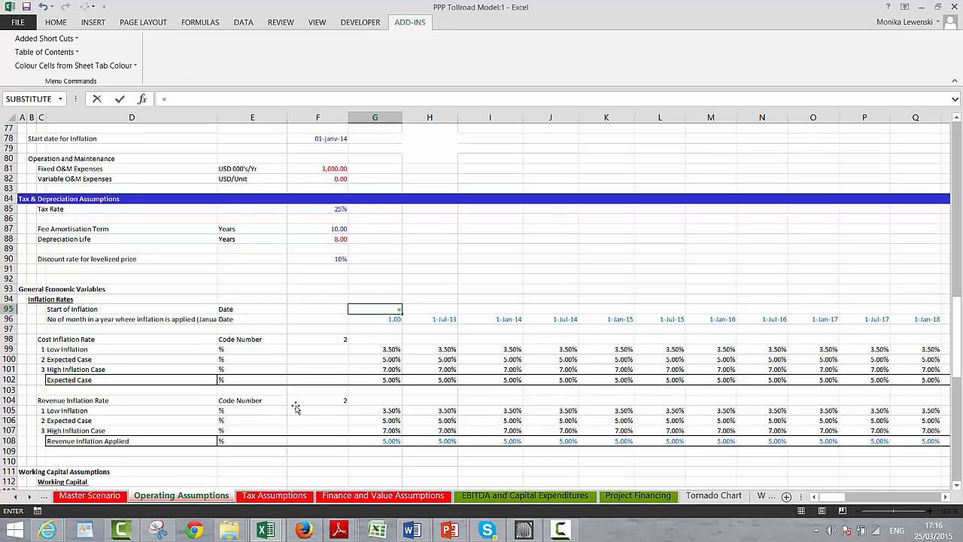
pyautogui.press('Up')
pyautogui.press('Up')
pyautogui.press('Up')
pyautogui.press('Up')
pyautogui.press('Up')
pyautogui.press('Up')
pyautogui.press('Up')
pyautogui.press('Up')
pyautogui.press('Up')
pyautogui.press('Up')
pyautogui.press('Up')
pyautogui.press('Up')
pyautogui.press('Up')
pyautogui.press('Up')
pyautogui.press('Up')
pyautogui.press('Up')
pyautogui.press('Up')
pyautogui.press('Up')
pyautogui.press('Up')
pyautogui.press('Up')
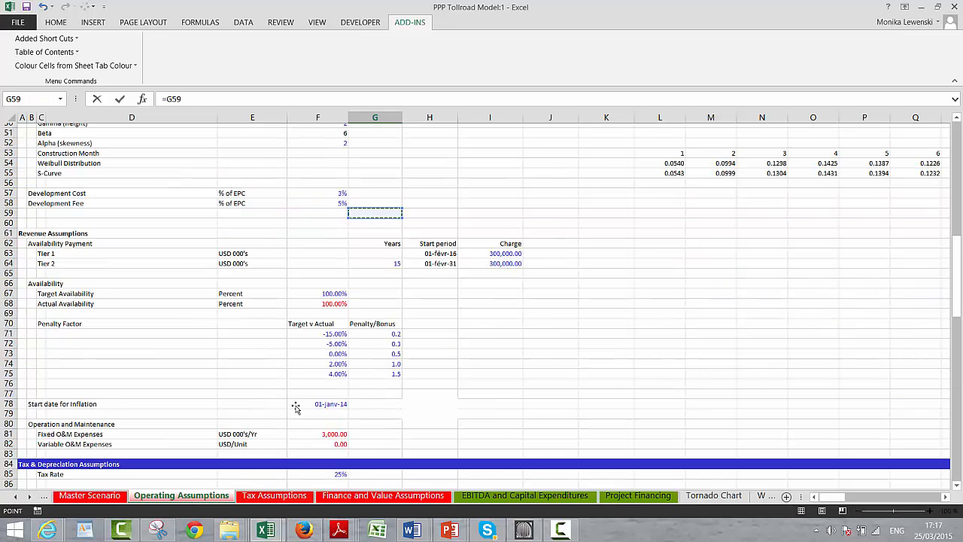
pyautogui.press('Up')
pyautogui.press('Up')
pyautogui.press('Up')
pyautogui.press('Up')
pyautogui.press('Up')
pyautogui.press('Up')
pyautogui.press('Up')
pyautogui.press('Up')
pyautogui.press('Up')
pyautogui.press('Up')
pyautogui.press('Up')
pyautogui.press('Up')
pyautogui.press('Up')
pyautogui.press('Up')
pyautogui.press('Up')
pyautogui.press('Up')
pyautogui.press('Up')
pyautogui.press('Up')
pyautogui.press('Up')
pyautogui.press('Up')
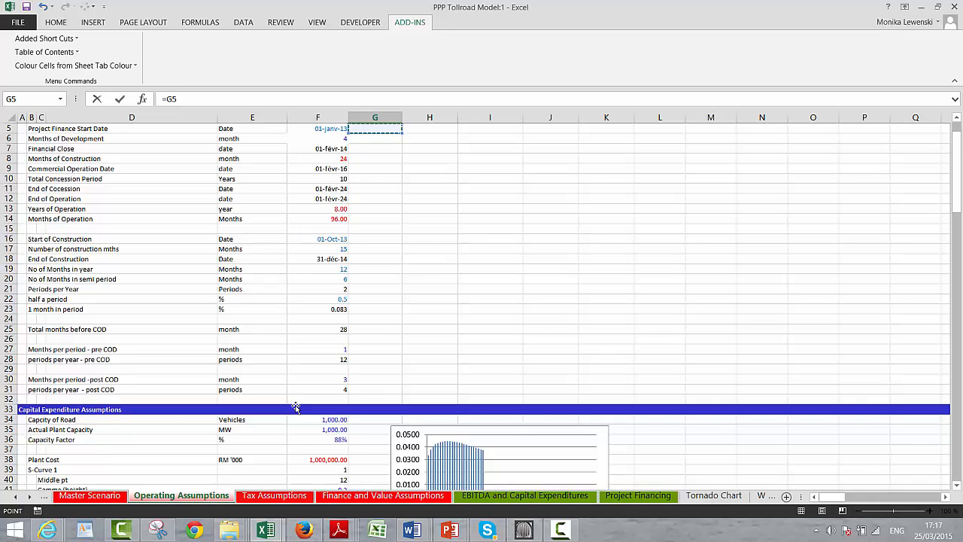
pyautogui.press('Down')
pyautogui.press('Down')
pyautogui.press('Down')
pyautogui.press('Left')
pyautogui.press('Down')
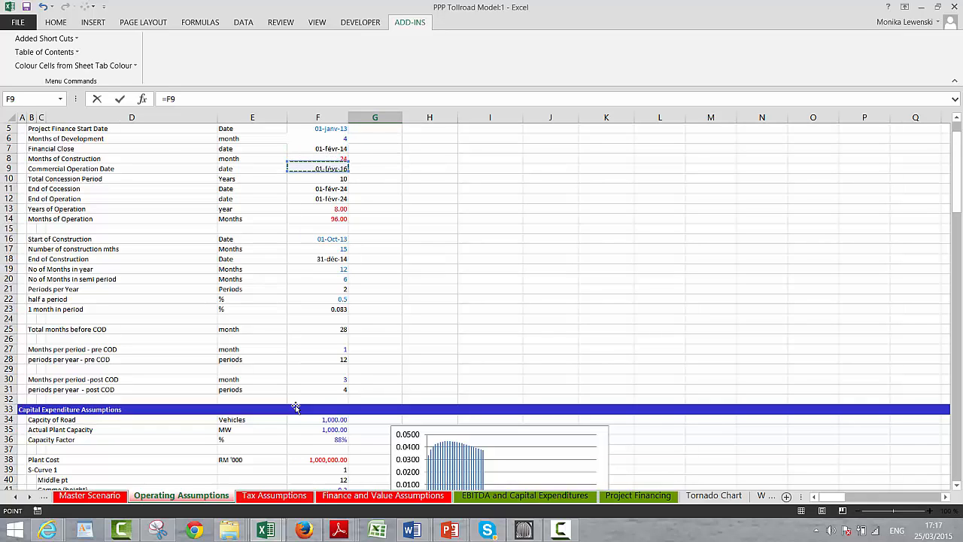
pyautogui.press('Escape')
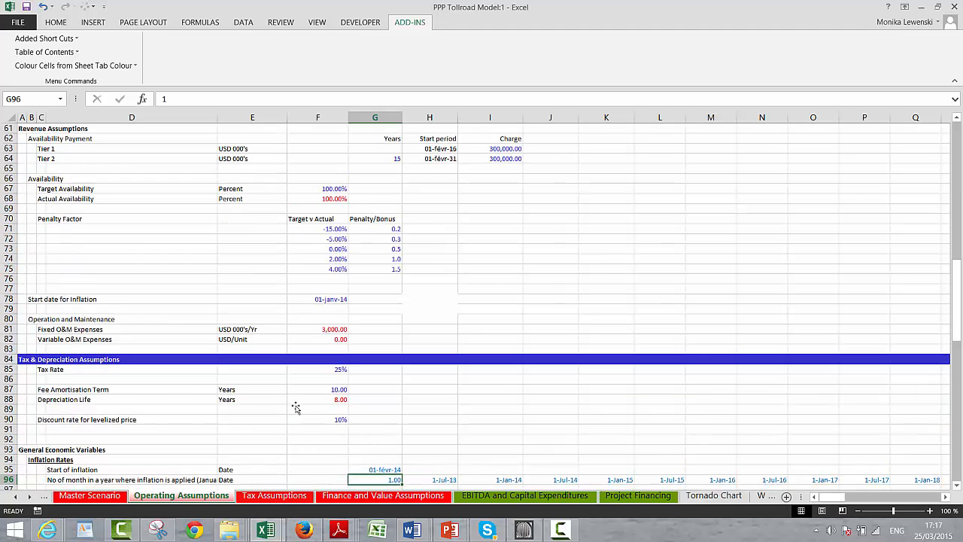
# Return to the Nominal Availability Charge row on the EBITDA and Capital Expenditures sheet
pyautogui.press('Up')
pyautogui.hotkey('ctrl', 'pagedown')
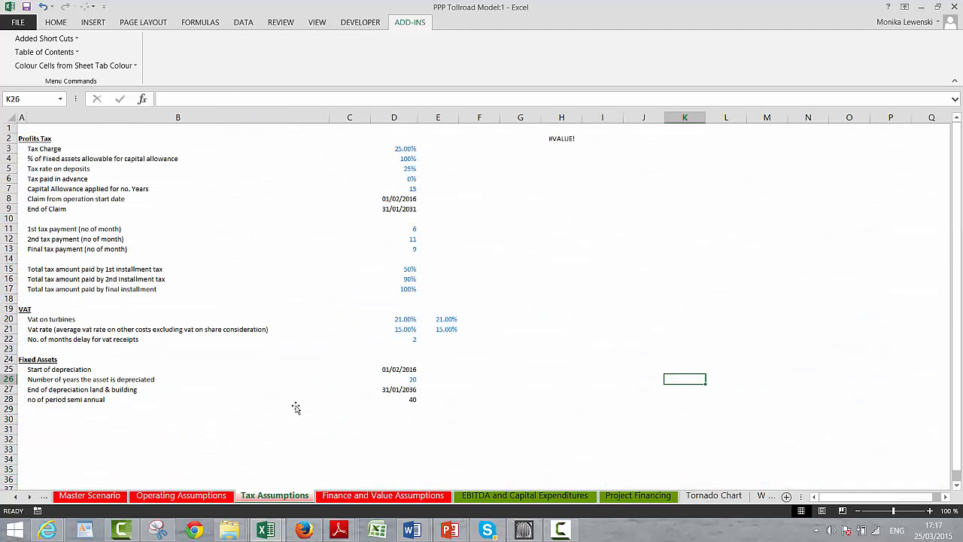
pyautogui.hotkey('ctrl', 'pagedown')
pyautogui.hotkey('ctrl', 'pagedown')
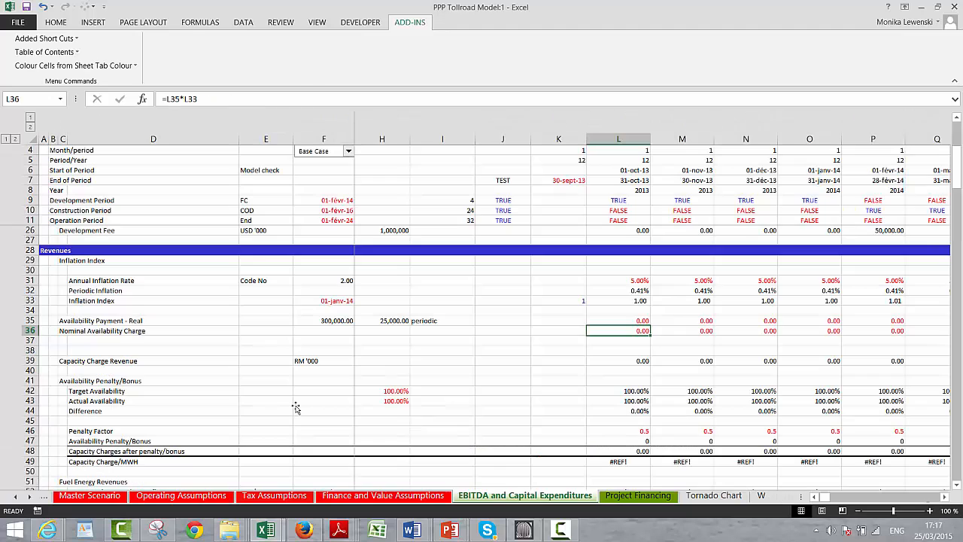
# Trace the Inflation Index start date in F33 to its source on the Operating Assumptions sheet and return to F33
pyautogui.press('Left')
pyautogui.press('Left')
pyautogui.press('Left')
pyautogui.press('Left')
pyautogui.press('Left')
pyautogui.press('Left')
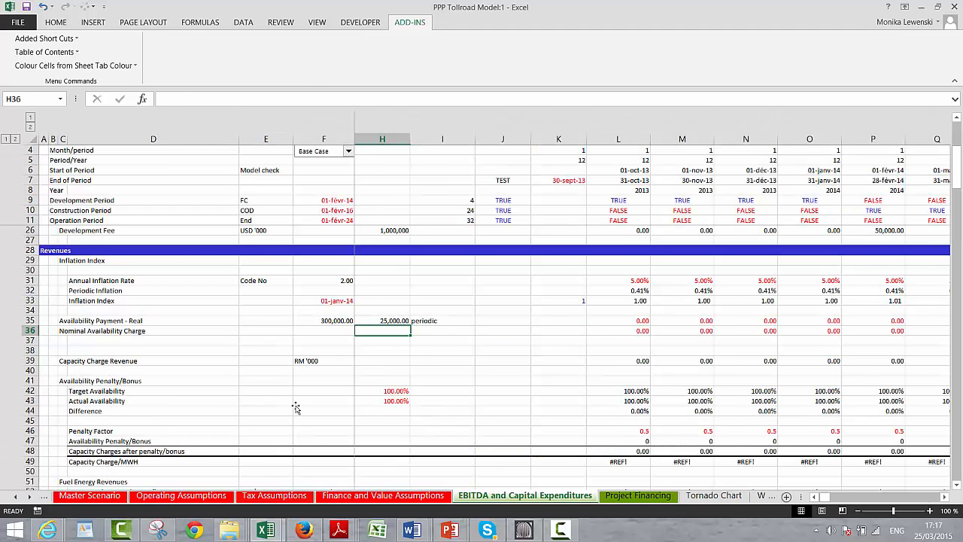
pyautogui.press('Up')
pyautogui.press('Up')
pyautogui.press('Up')
pyautogui.press('Up')
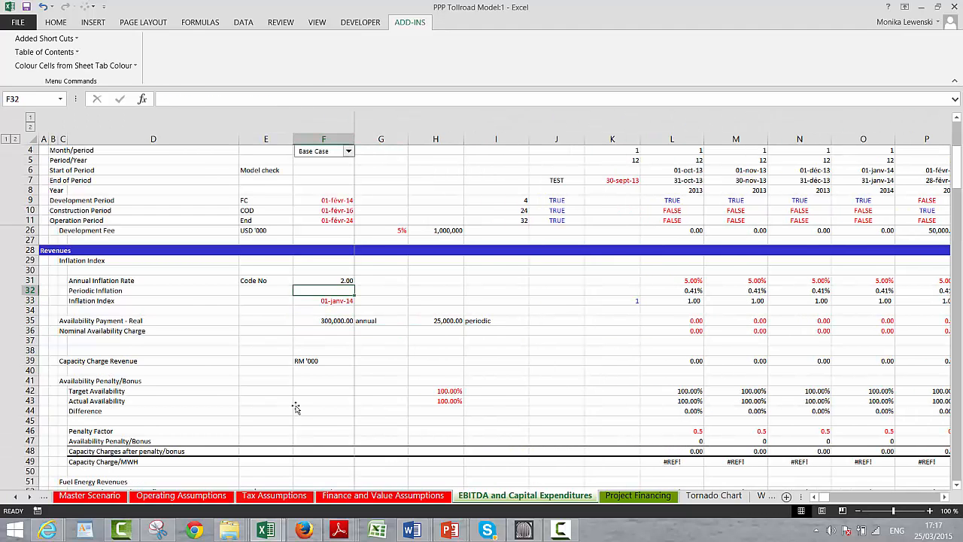
pyautogui.press('Down')
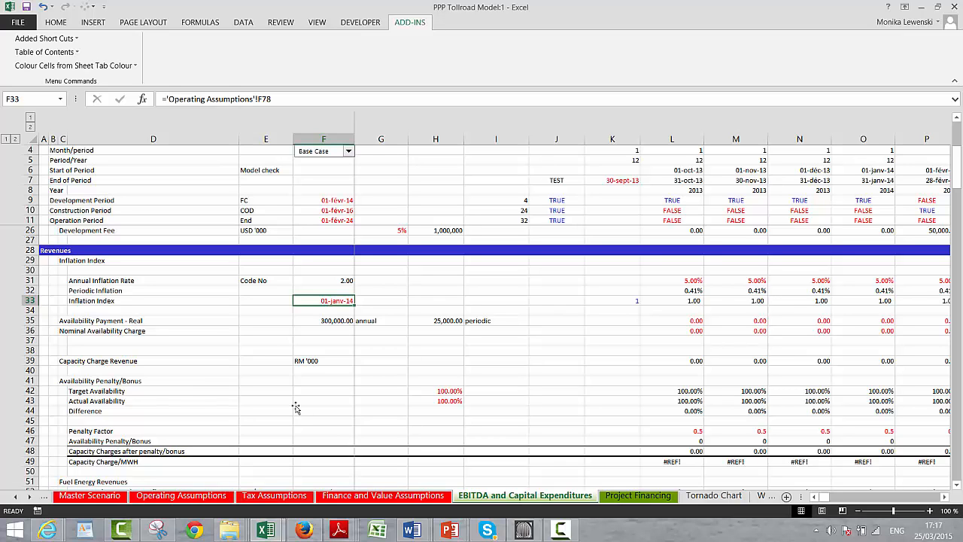
pyautogui.hotkey('ctrl', '[')
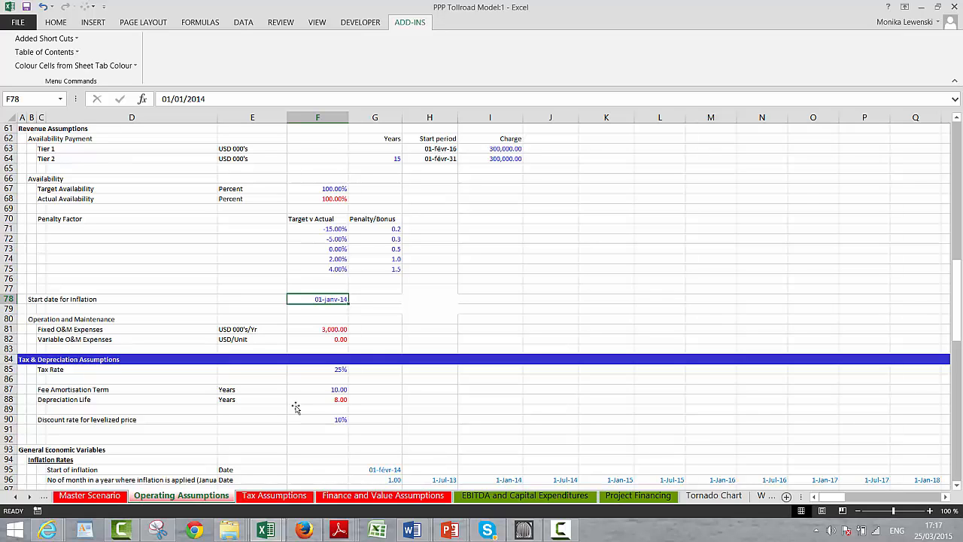
pyautogui.press('F5')
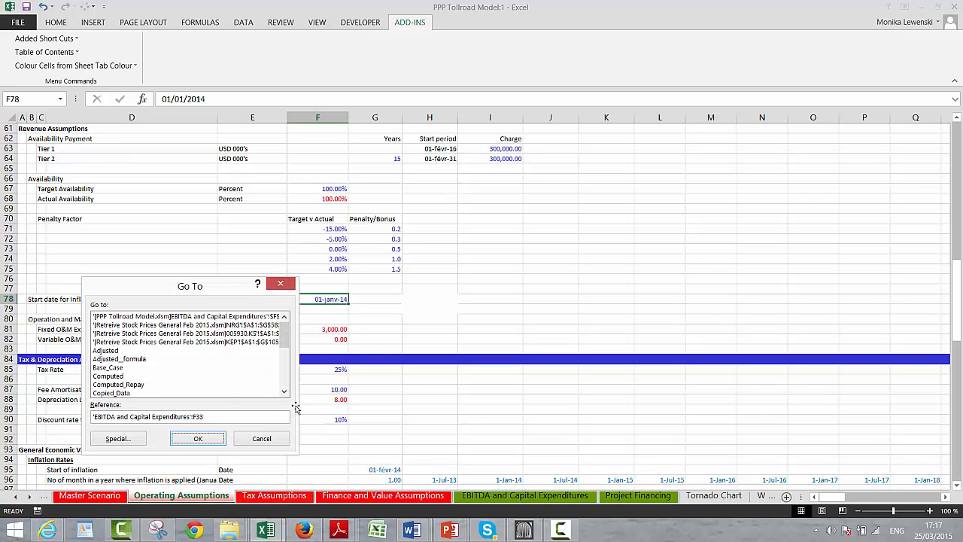
pyautogui.press('Escape')
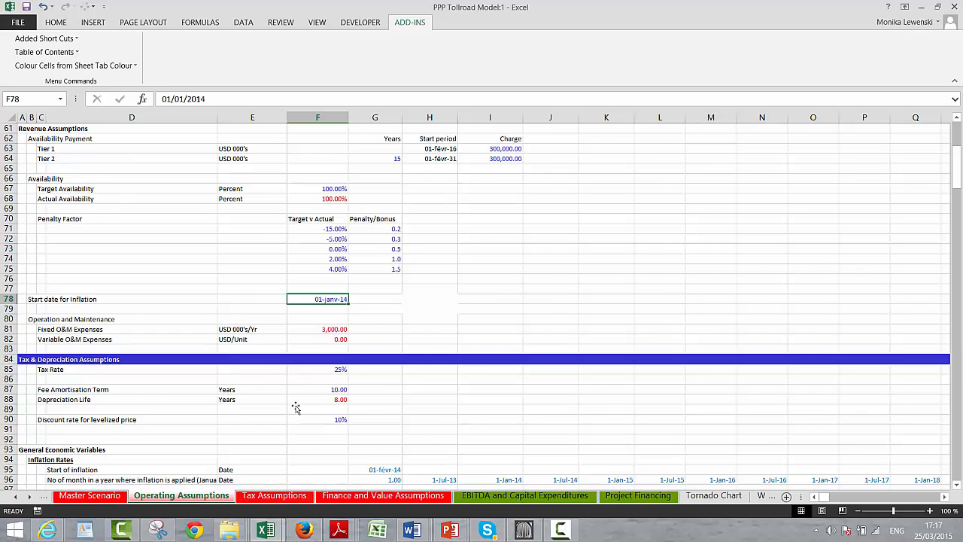
pyautogui.press('F5')
pyautogui.press('Return')
# Examine the Capacity Charge Revenue formulas in row 39 across the periods, from column L out to column BB
pyautogui.press('Left')
pyautogui.press('Down')
pyautogui.press('Down')
pyautogui.press('Down')
pyautogui.press('Down')
pyautogui.press('Down')
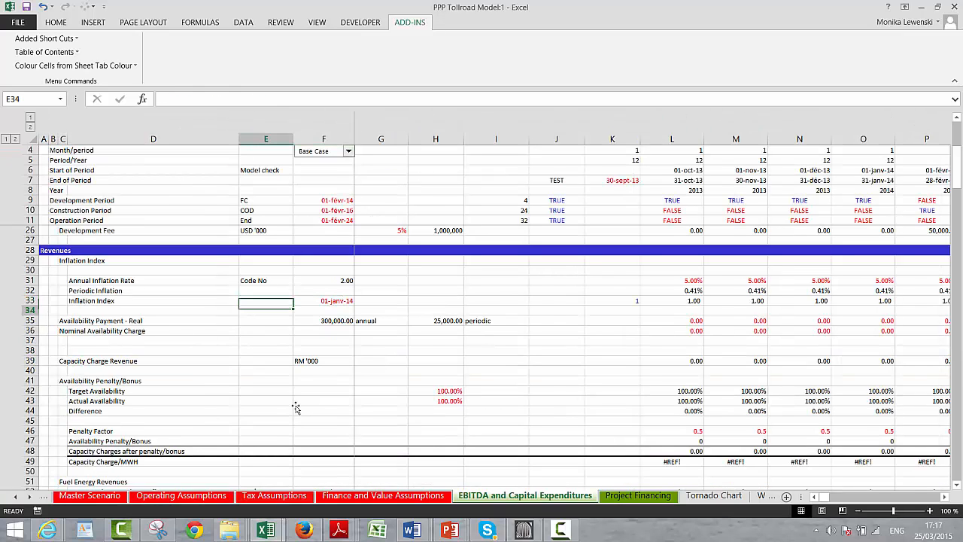
pyautogui.press('Down')
pyautogui.press('Left')
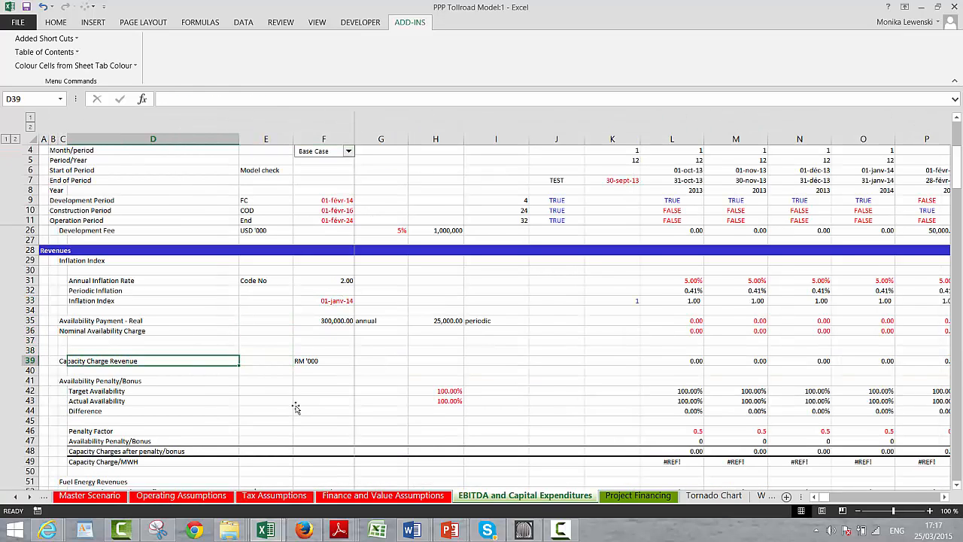
pyautogui.press('Right')
pyautogui.press('Right')
pyautogui.press('Right')
pyautogui.press('Right')
pyautogui.press('Right')
pyautogui.press('Right')
pyautogui.press('Right')
pyautogui.press('Right')
pyautogui.press('Right')
pyautogui.press('Right')
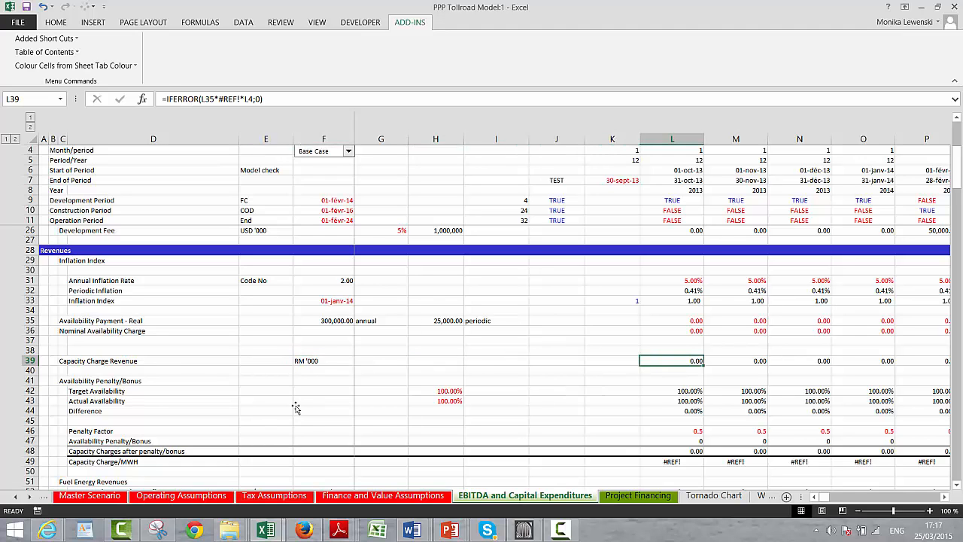
pyautogui.press('Right')
pyautogui.press('Right')
pyautogui.press('Right')
pyautogui.press('Right')
pyautogui.press('Right')
pyautogui.press('Right')
pyautogui.press('Right')
pyautogui.press('Right')
pyautogui.press('Right')
pyautogui.press('Right')
pyautogui.press('Right')
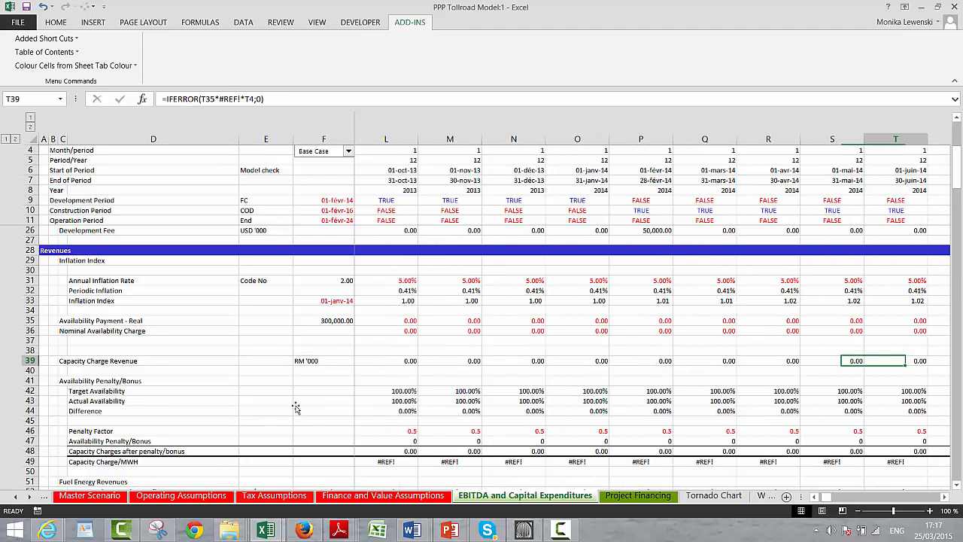
pyautogui.press('Right')
pyautogui.press('Right')
pyautogui.press('Right')
pyautogui.press('Right')
pyautogui.press('Right')
pyautogui.press('Right')
pyautogui.press('Right')
pyautogui.press('Right')
pyautogui.press('Right')
pyautogui.press('Right')
pyautogui.press('Right')
pyautogui.press('Right')
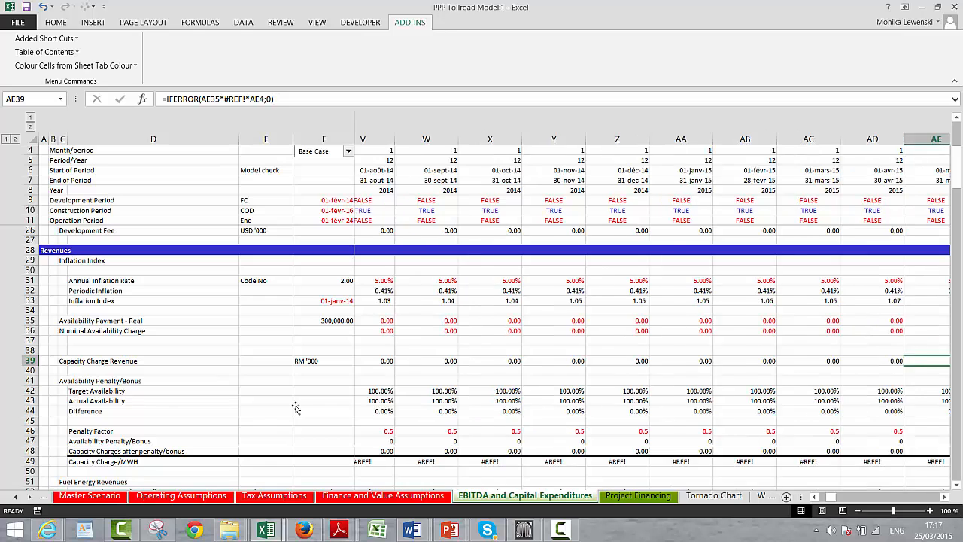
pyautogui.press('Right')
pyautogui.press('Right')
pyautogui.press('Right')
pyautogui.press('Right')
pyautogui.press('Right')
pyautogui.press('Right')
pyautogui.press('Right')
pyautogui.press('Right')
pyautogui.press('Right')
pyautogui.press('Right')
pyautogui.press('Right')
pyautogui.press('Right')
pyautogui.press('Right')
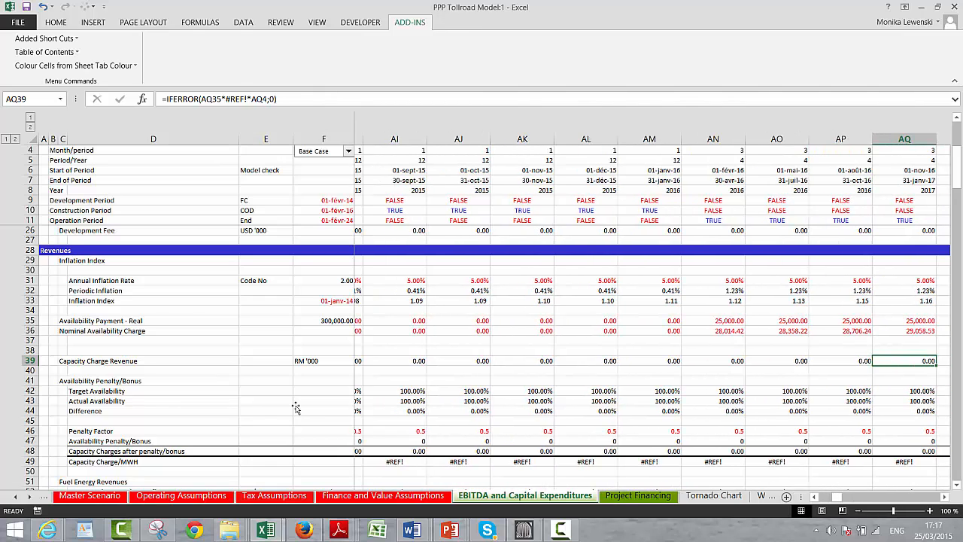
pyautogui.press('Right')
pyautogui.press('Right')
pyautogui.press('Right')
pyautogui.press('Right')
pyautogui.press('Right')
pyautogui.press('Right')
pyautogui.press('Right')
pyautogui.press('Right')
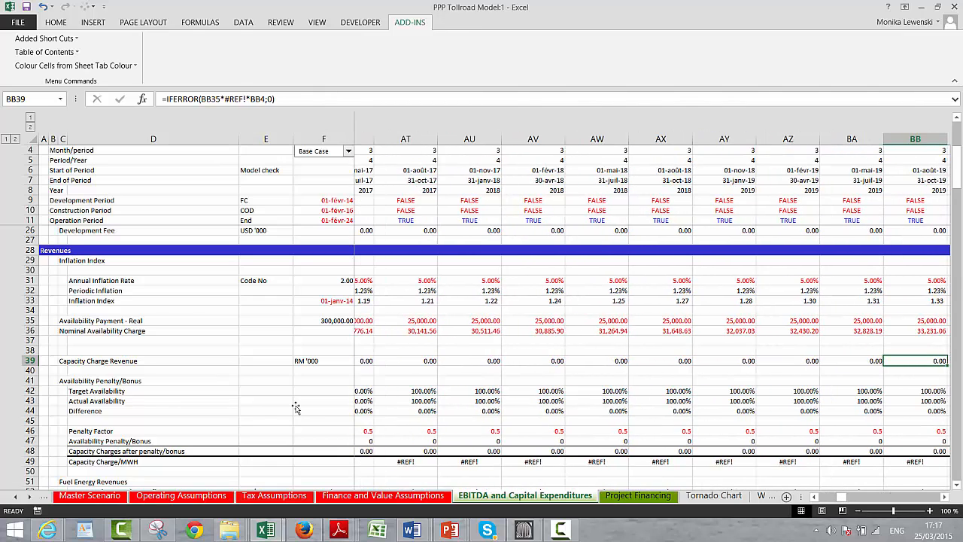
pyautogui.press('Left')
pyautogui.press('Left')
pyautogui.press('Left')
pyautogui.press('Left')
pyautogui.press('Left')
pyautogui.press('Left')
pyautogui.press('Left')
pyautogui.press('Left')
pyautogui.press('Left')
pyautogui.press('Left')
pyautogui.press('Left')
pyautogui.press('Left')
pyautogui.press('Left')
pyautogui.press('Left')
pyautogui.press('Left')
pyautogui.press('Left')
pyautogui.press('Left')
pyautogui.press('Left')
pyautogui.press('Left')
pyautogui.press('Left')
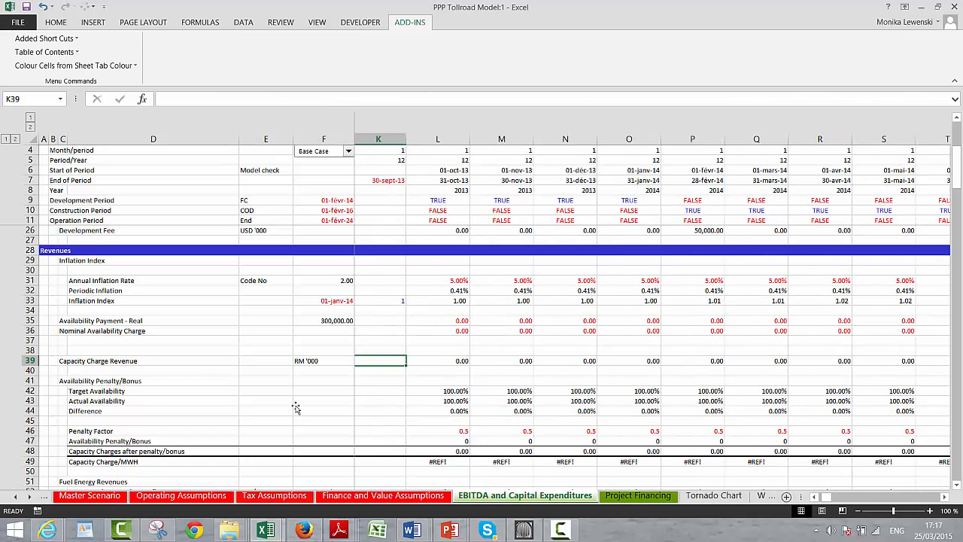
# Delete the empty row 38 above Capacity Charge Revenue
pyautogui.press('Left')
pyautogui.press('Left')
pyautogui.press('Left')
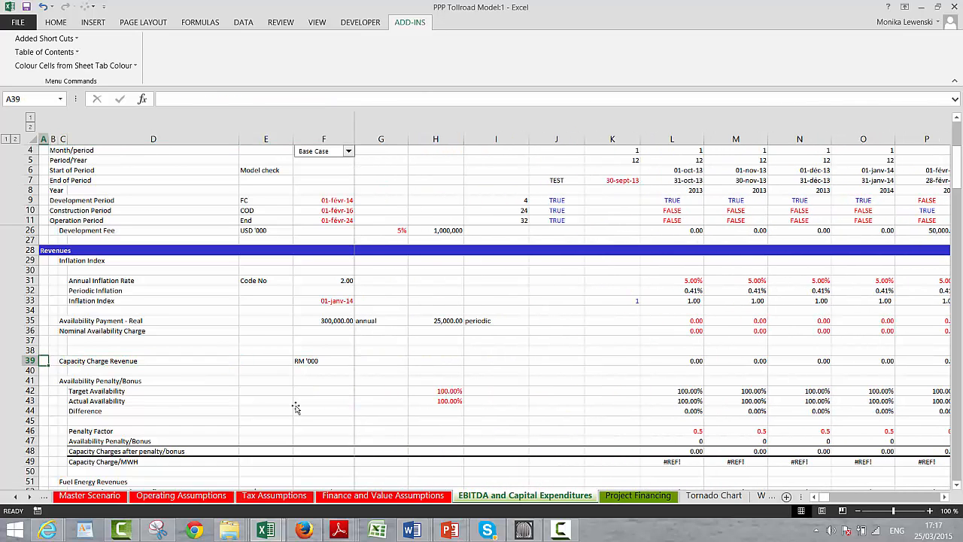
pyautogui.press('Up')
pyautogui.hotkey('shift', 'space')
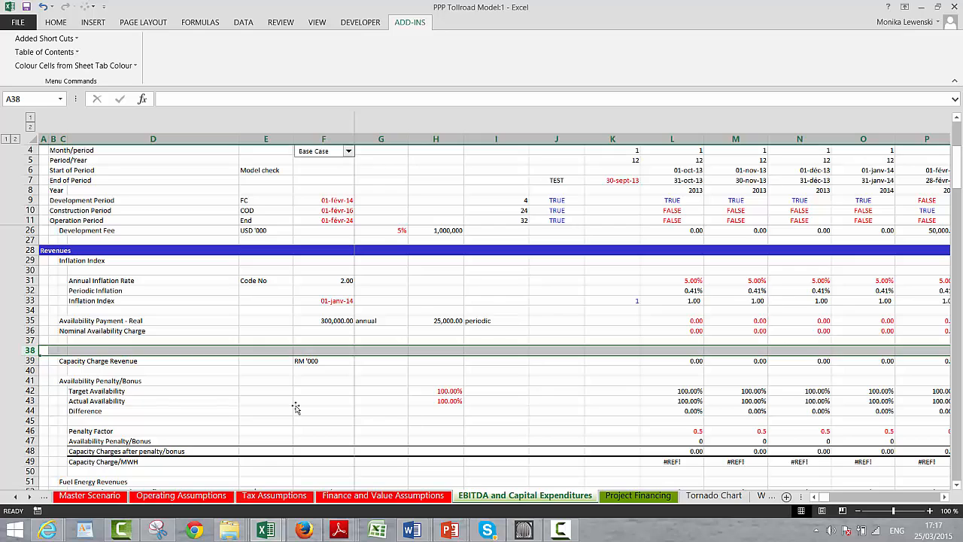
pyautogui.hotkey('ctrl', '-')
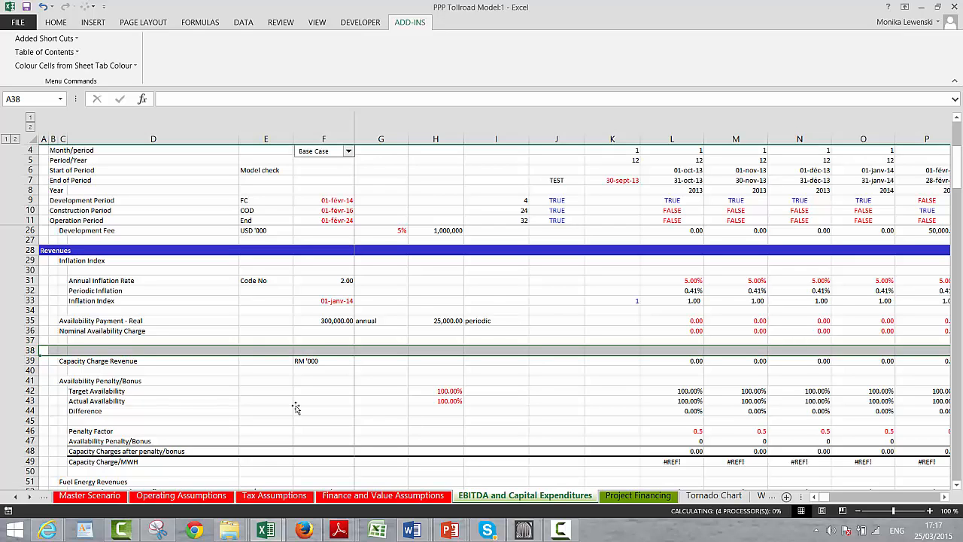
pyautogui.press('Up')
pyautogui.press('Down')
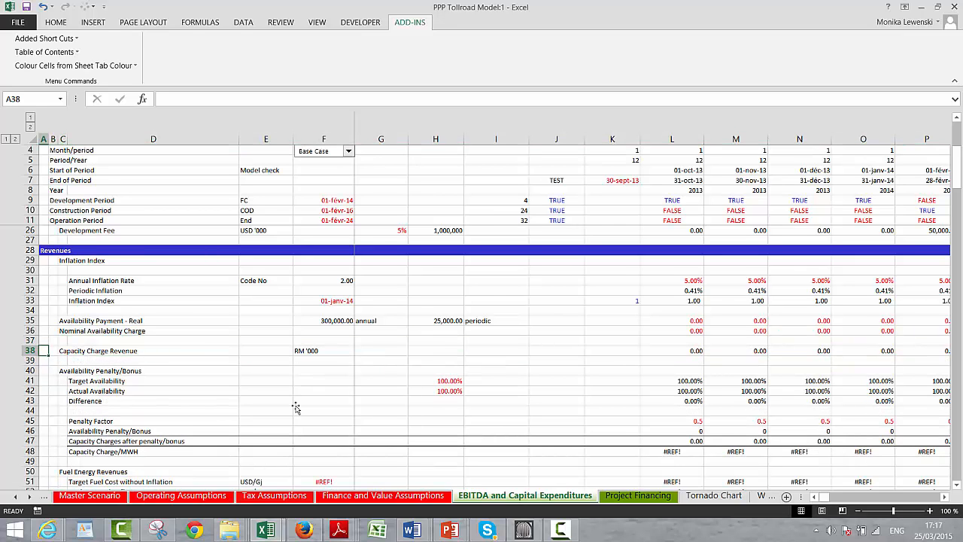
# Change the Capacity Charge Revenue unit label in F38 to USD '000
pyautogui.press('Up')
pyautogui.press('Down')
pyautogui.press('Down')
pyautogui.press('Right')
pyautogui.press('Right')
pyautogui.press('Up')
pyautogui.press('Right')
pyautogui.press('Right')
pyautogui.press('Right')
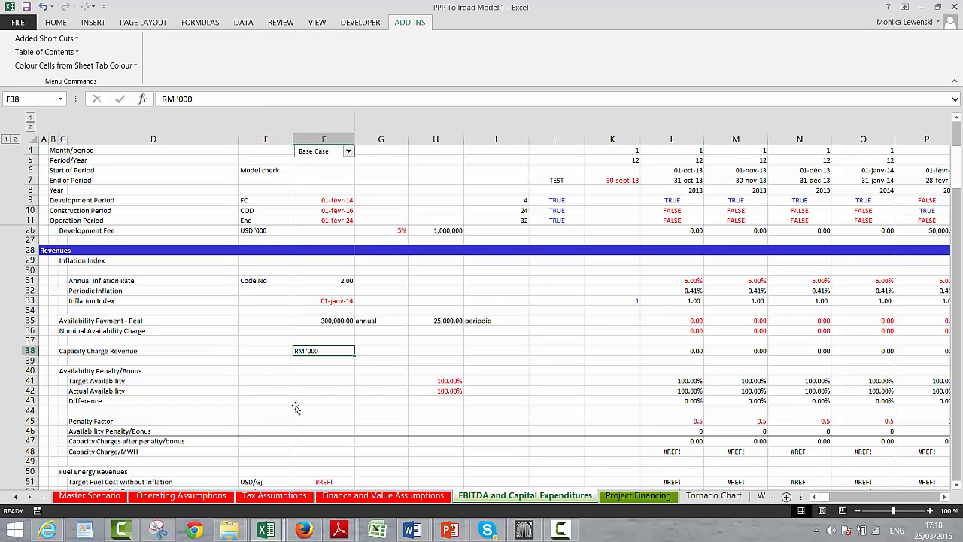
pyautogui.write('USD')
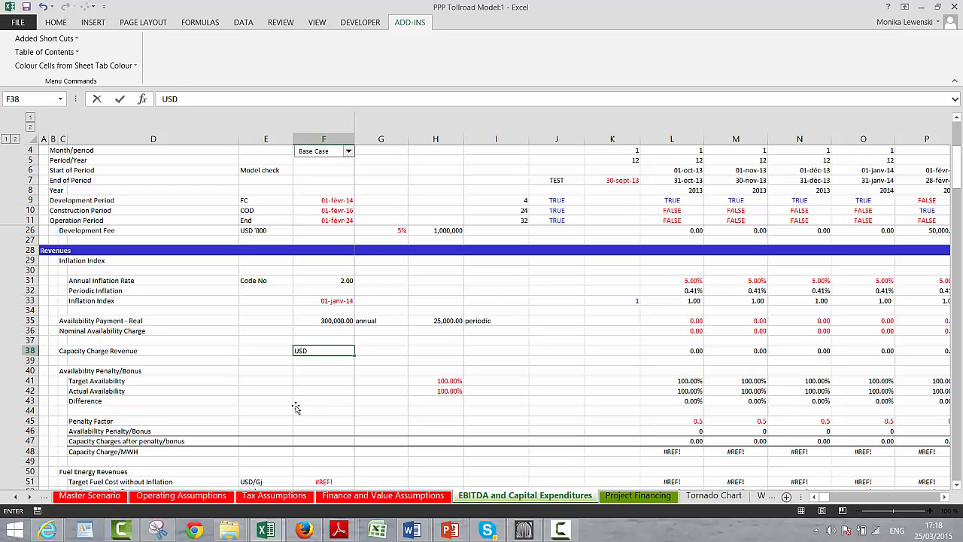
pyautogui.write(" '000")
pyautogui.press('Return')
# Link the first-period Capacity Charge Revenue in L38 to the Nominal Availability Charge with the formula =L36
pyautogui.press('End')
pyautogui.press('End')
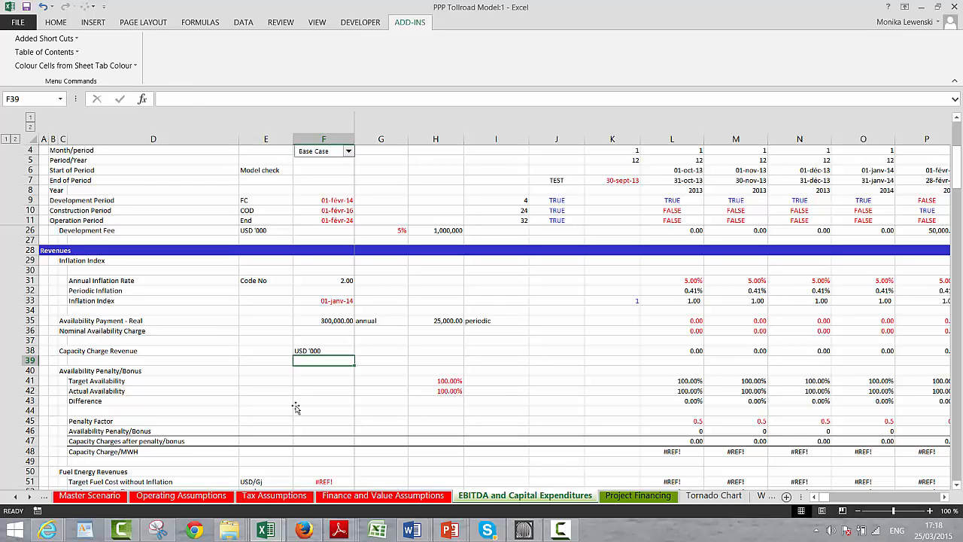
pyautogui.press('Up')
pyautogui.press('Right')
pyautogui.press('Right')
pyautogui.press('Right')
pyautogui.press('Right')
pyautogui.press('Right')
pyautogui.press('Right')
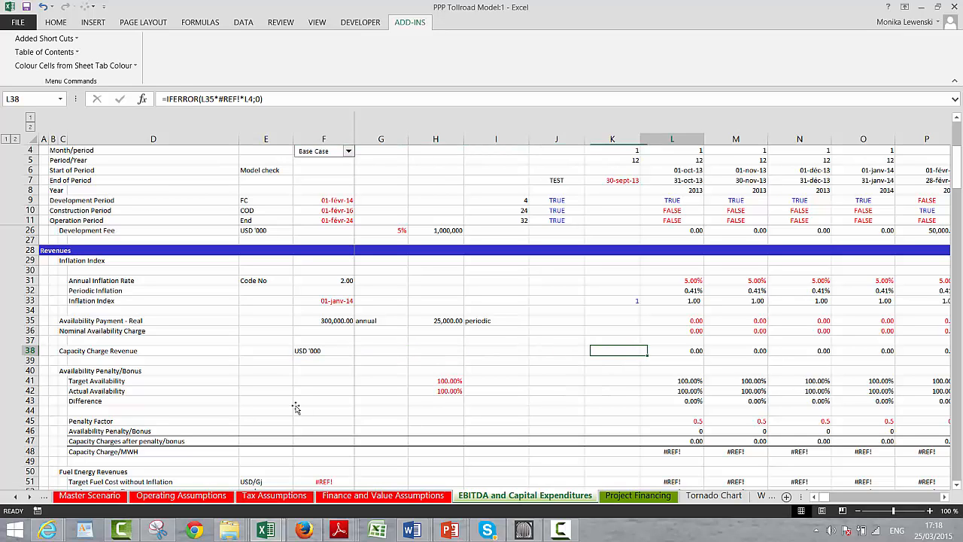
pyautogui.press('F2')
pyautogui.press('Escape')
pyautogui.write('=')
pyautogui.press('Up')
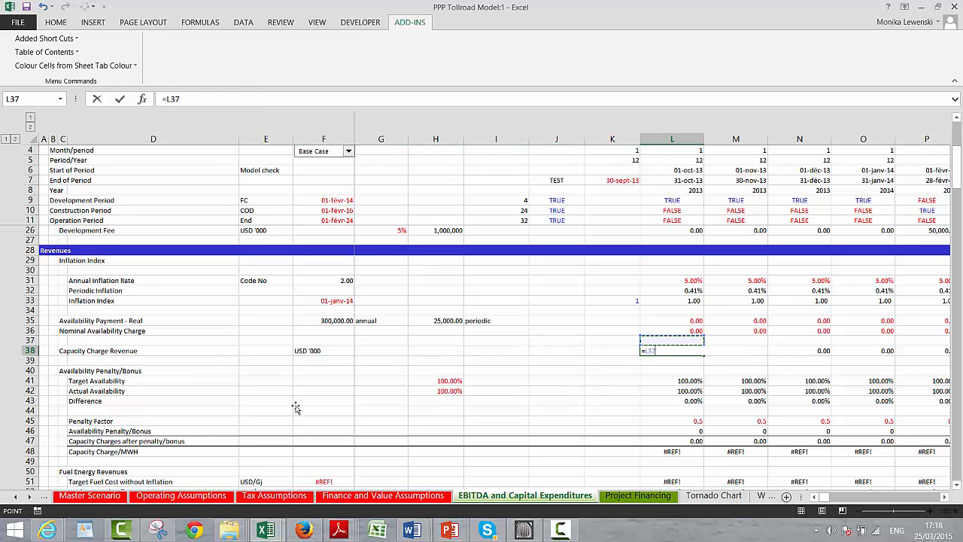
pyautogui.press('Up')
pyautogui.hotkey('ctrl', 'Return')
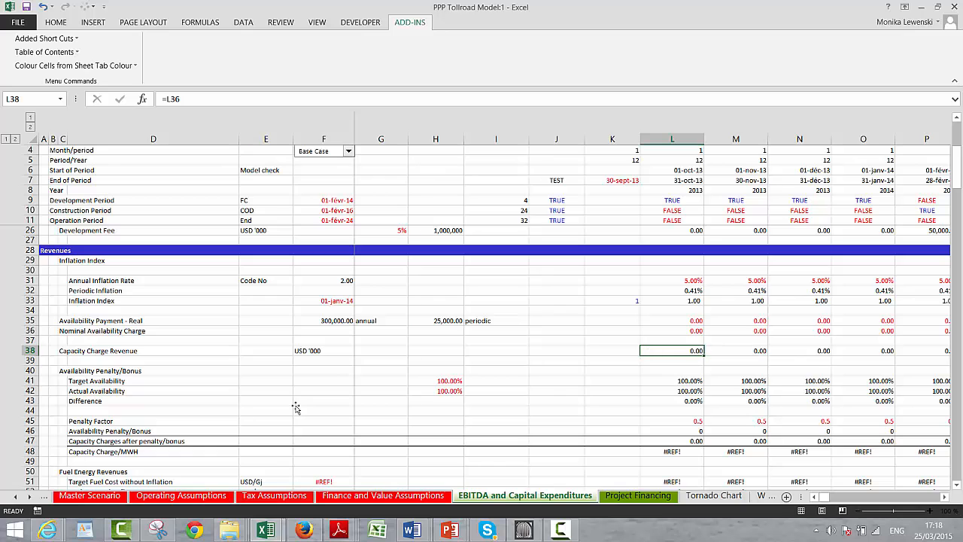
# Copy the Capacity Charge Revenue formula from L38 across the row to the last period in column JE
pyautogui.press('Down')
pyautogui.press('Down')
pyautogui.press('Up')
pyautogui.press('Up')
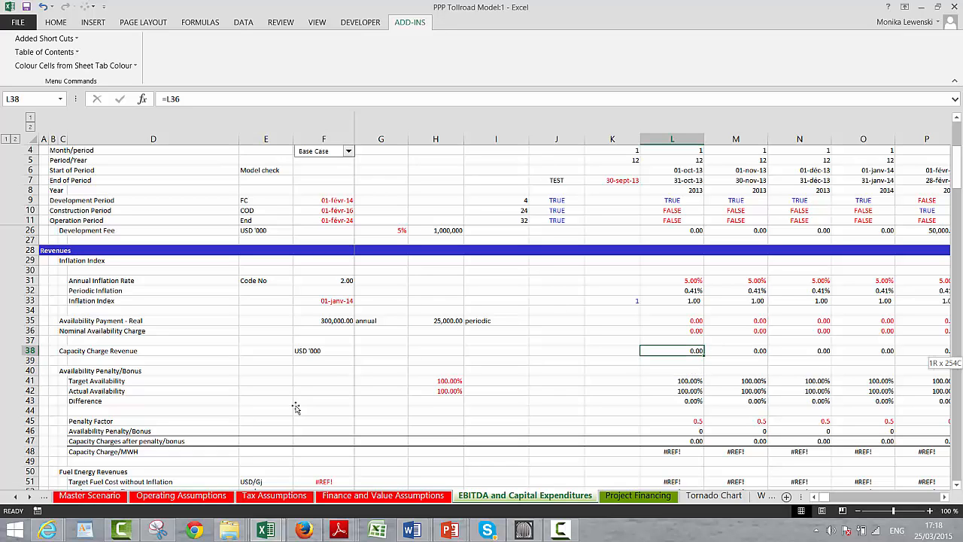
pyautogui.hotkey('ctrl', 'shift', 'Right')
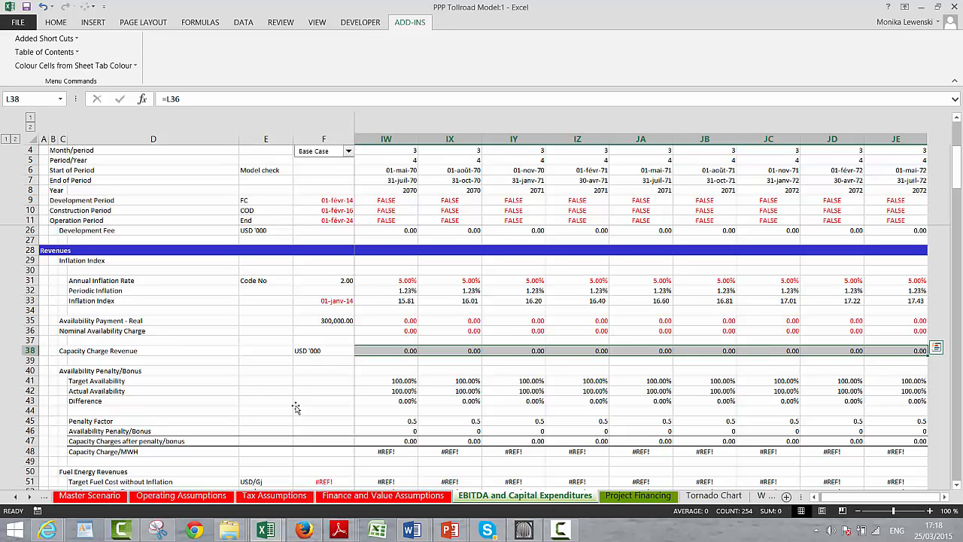
# Examine the Availability Penalty/Bonus rows below Capacity Charge Revenue, down to Capacity Charges after penalty/bonus in row 47
pyautogui.press('Home')
pyautogui.hotkey('ctrl', 'Left')
pyautogui.hotkey('ctrl', 'Left')
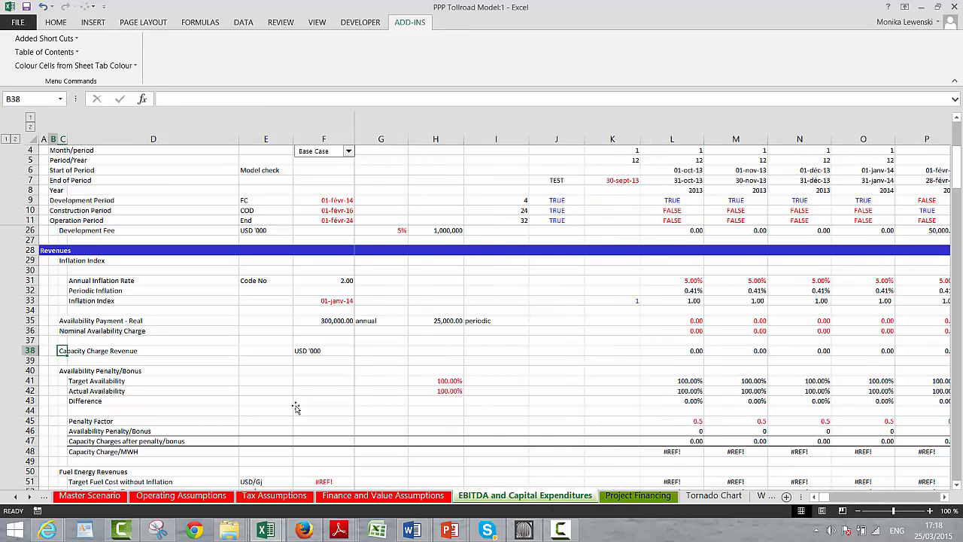
pyautogui.press('Left')
pyautogui.press('Down')
pyautogui.press('Down')
pyautogui.press('Down')
pyautogui.press('Down')
pyautogui.press('Down')
pyautogui.press('Down')
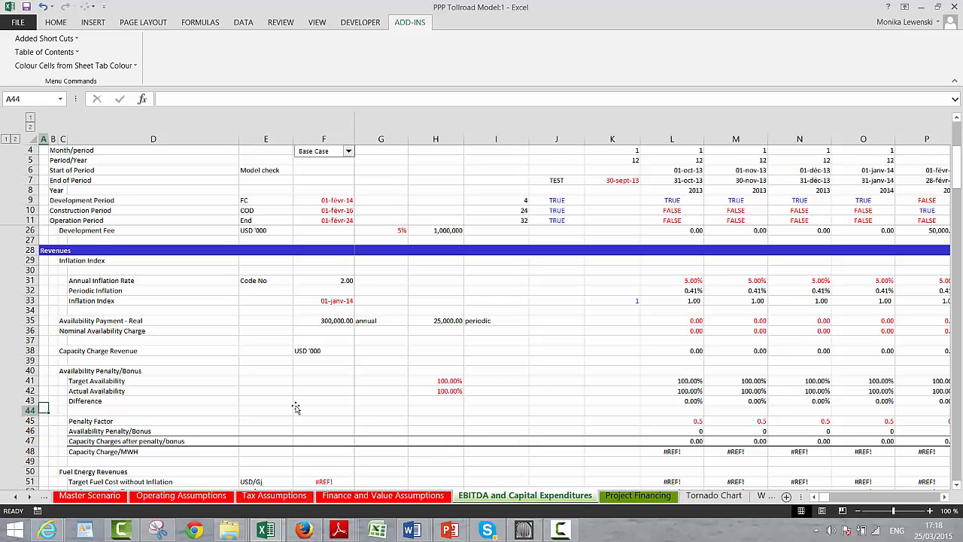
pyautogui.press('Down')
pyautogui.press('Down')
pyautogui.press('Right')
pyautogui.press('Right')
pyautogui.press('Right')
pyautogui.press('Right')
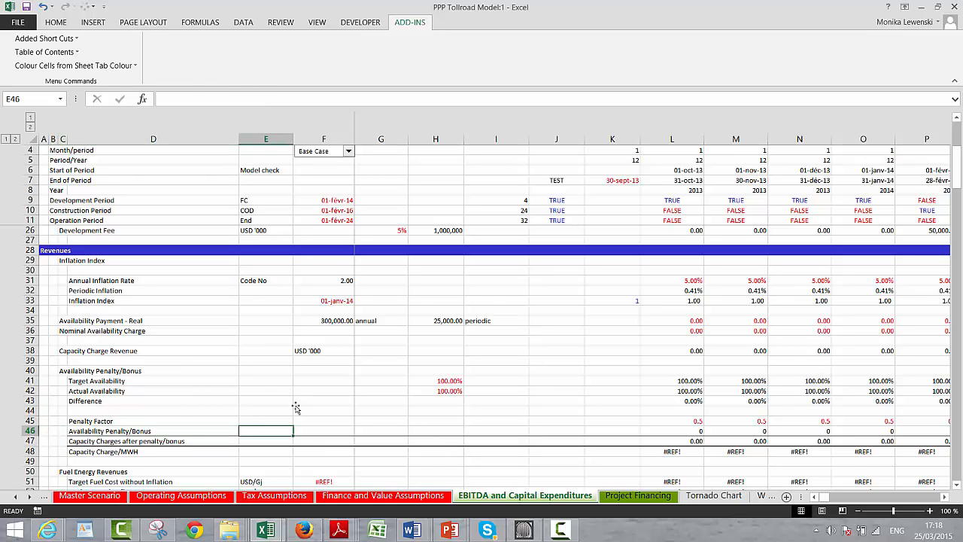
pyautogui.press('Right')
pyautogui.press('Right')
pyautogui.press('Down')
pyautogui.press('Left')
pyautogui.press('Left')
pyautogui.press('Left')
pyautogui.press('Left')
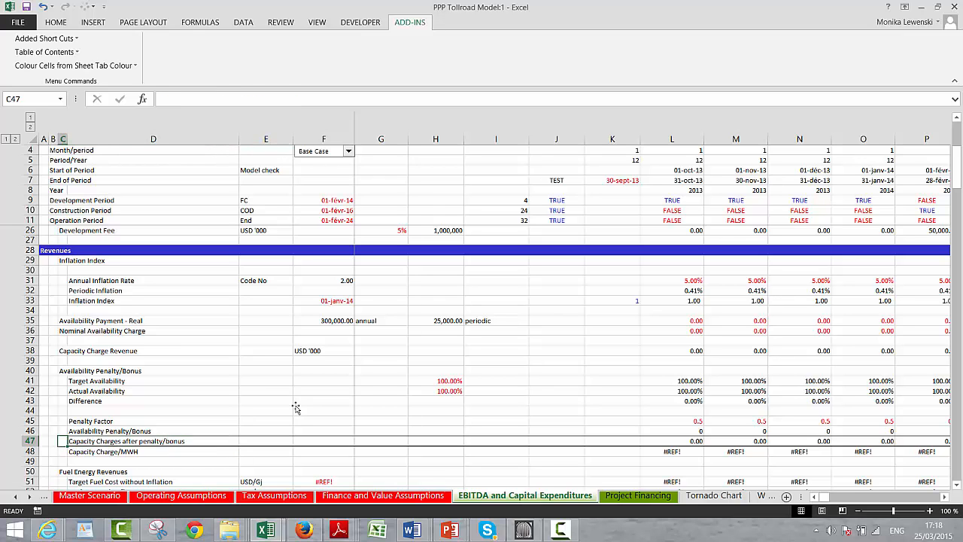
# Review Capacity Charges after penalty/bonus in row 47 period by period into the start of the operation period
pyautogui.press('Right')
pyautogui.press('Right')
pyautogui.press('Right')
pyautogui.press('Right')
pyautogui.press('Right')
pyautogui.press('Right')
pyautogui.press('Right')
pyautogui.press('Right')
pyautogui.press('Right')
pyautogui.press('Right')
pyautogui.press('Right')
pyautogui.press('Right')
pyautogui.press('Right')
pyautogui.press('Right')
pyautogui.press('Right')
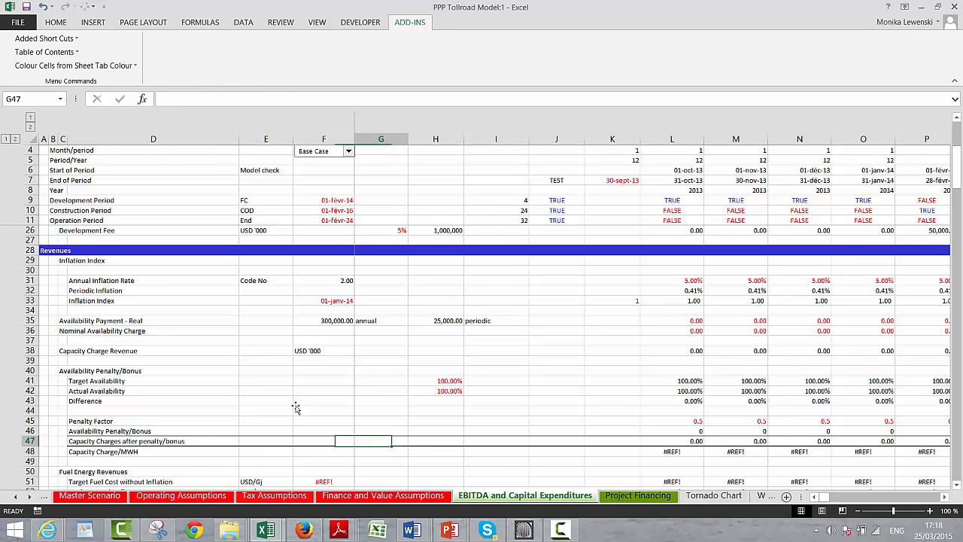
pyautogui.press('Right')
pyautogui.press('Right')
pyautogui.press('Right')
pyautogui.press('Right')
pyautogui.press('Right')
pyautogui.press('Right')
pyautogui.press('Right')
pyautogui.press('Right')
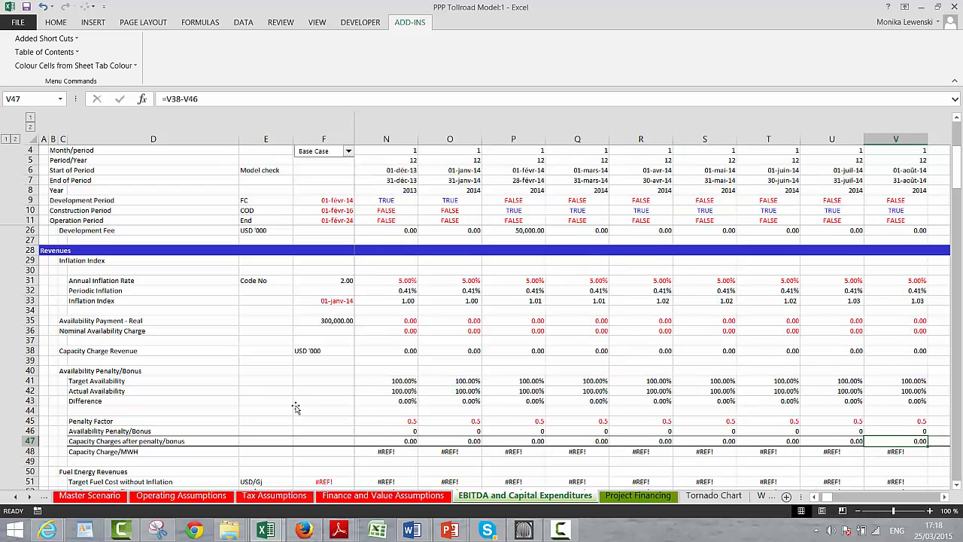
pyautogui.press('Right')
pyautogui.press('Right')
pyautogui.press('Right')
pyautogui.press('Right')
pyautogui.press('Right')
pyautogui.press('Right')
pyautogui.press('Right')
pyautogui.press('Right')
pyautogui.press('Right')
pyautogui.press('Right')
pyautogui.press('Right')
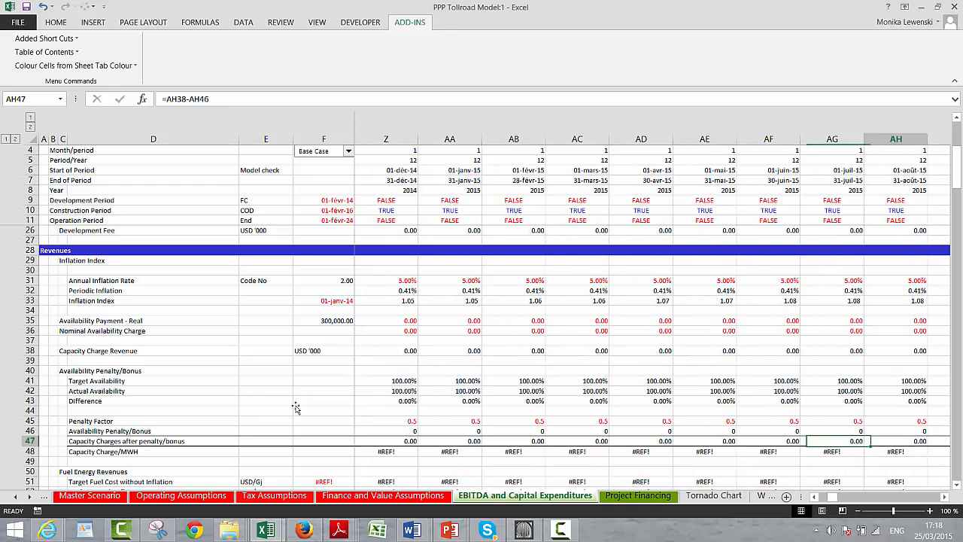
pyautogui.press('Right')
pyautogui.press('Right')
pyautogui.press('Right')
pyautogui.press('Right')
pyautogui.press('Right')
pyautogui.press('Right')
pyautogui.press('Right')
pyautogui.press('Right')
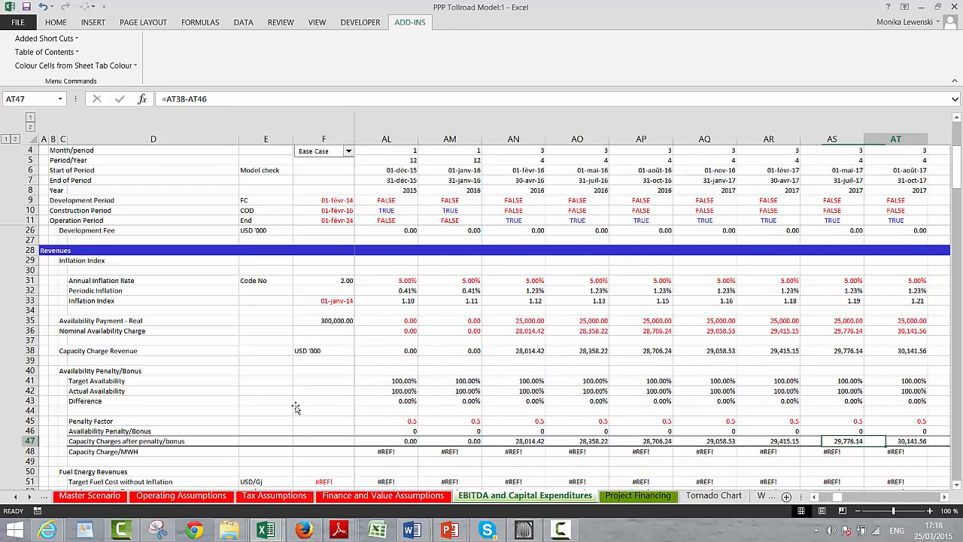
pyautogui.press('Left')
pyautogui.press('Left')
pyautogui.press('Left')
pyautogui.press('Left')
pyautogui.press('Left')
pyautogui.press('Left')
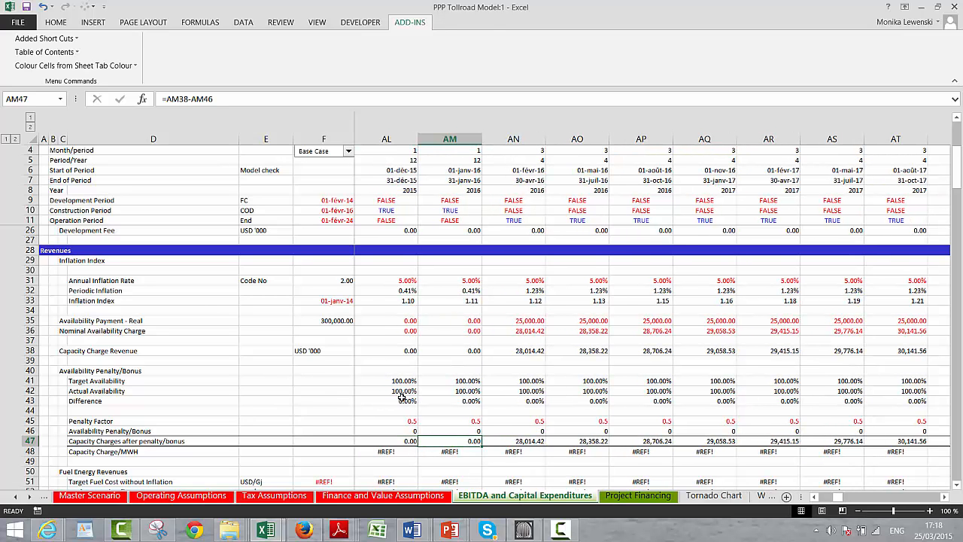
# Inspect the formulas of the Penalty Factor in AM45, the period start in AM6 and the COD date in F10
pyautogui.press('Up')
pyautogui.press('Up')
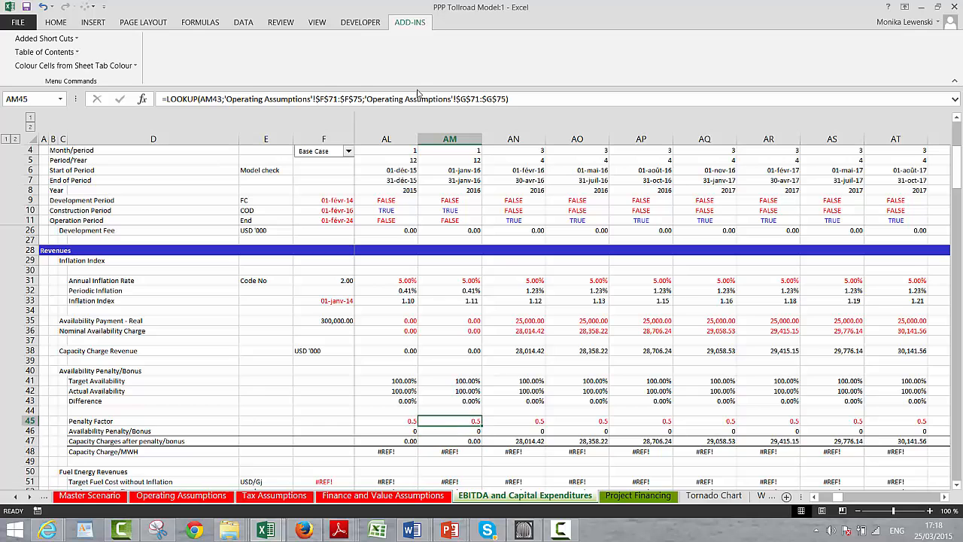
pyautogui.click(452, 168)
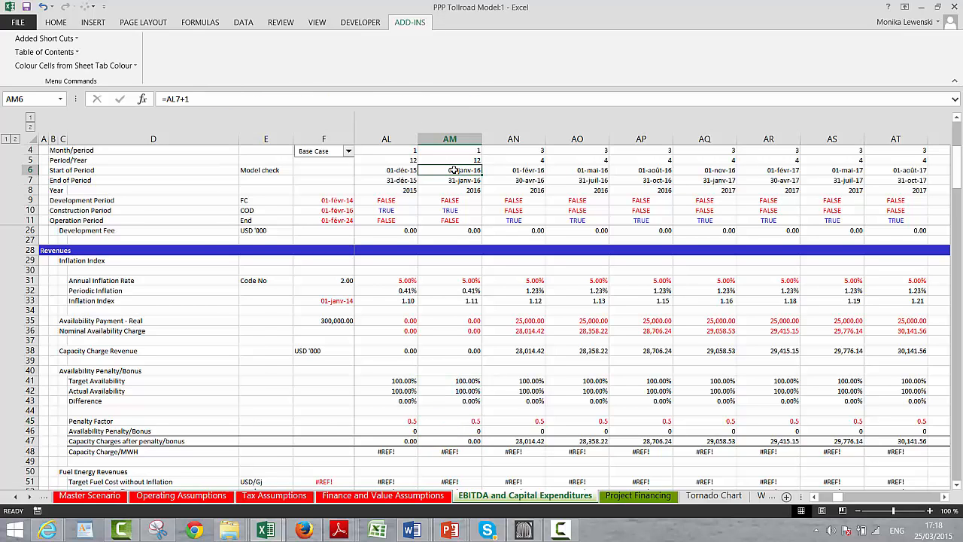
pyautogui.hotkey('ctrl', 'Left')
pyautogui.press('Left')
pyautogui.press('Left')
pyautogui.press('Left')
pyautogui.press('Left')
pyautogui.press('Left')
pyautogui.press('Down')
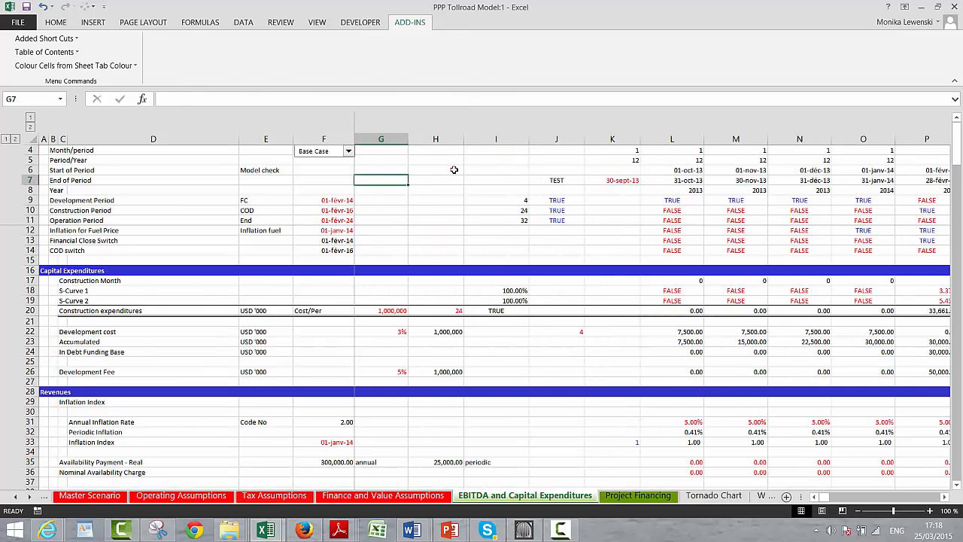
pyautogui.click(342, 210)
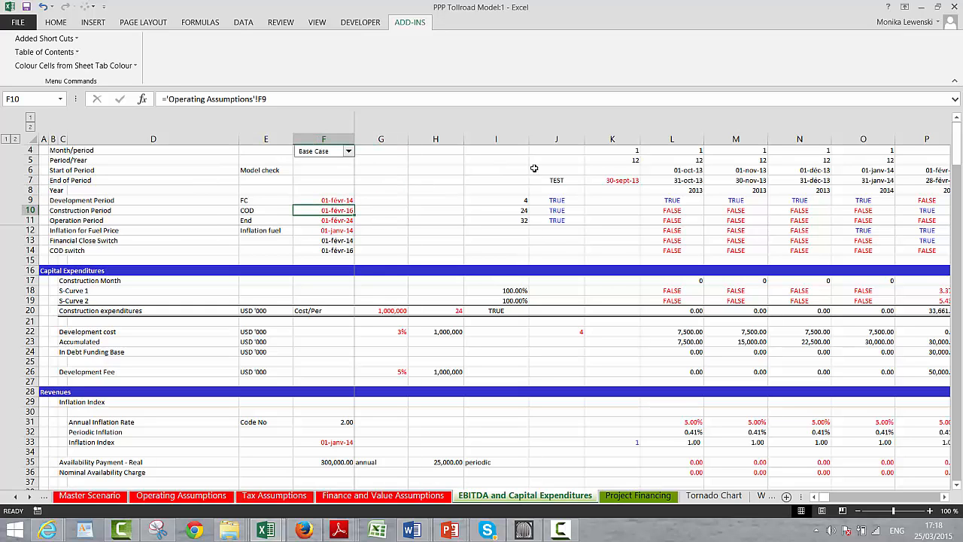
# Select the timeline block from L6 to JE14 on the EBITDA and Capital Expenditures sheet
pyautogui.click(677, 170)
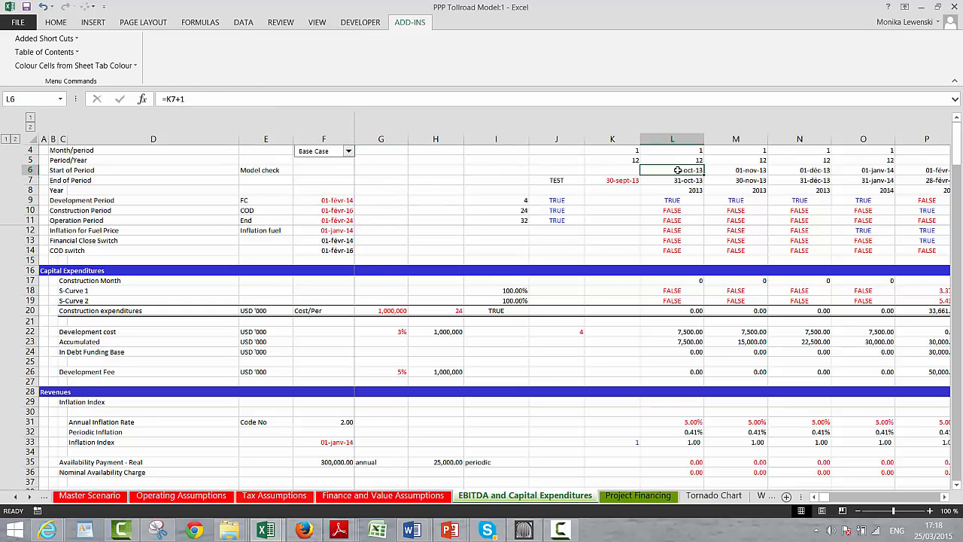
pyautogui.hotkey('ctrl', 'shift', 'Right')
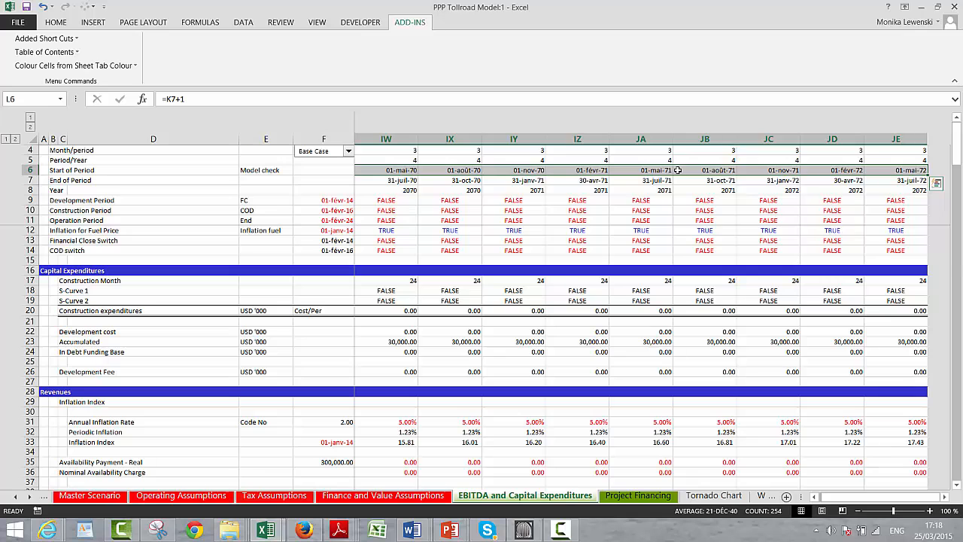
pyautogui.hotkey('ctrl', 'shift', 'Down')
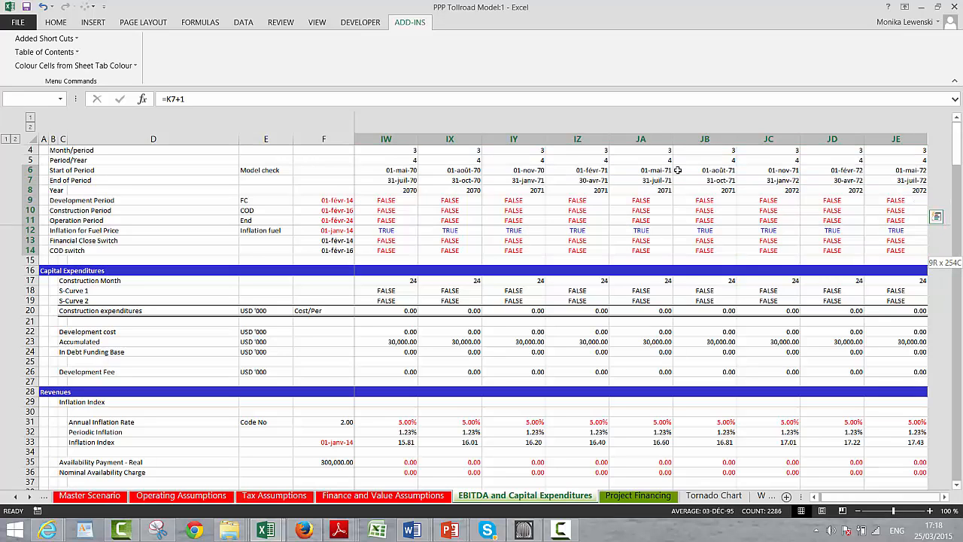
# Group the workbook's sheets from Master Scenario through Annual Analysis, finishing on the Master Scenario sheet
pyautogui.hotkey('ctrl', 'shift', 'pagedown')
pyautogui.hotkey('ctrl', 'shift', 'pagedown')
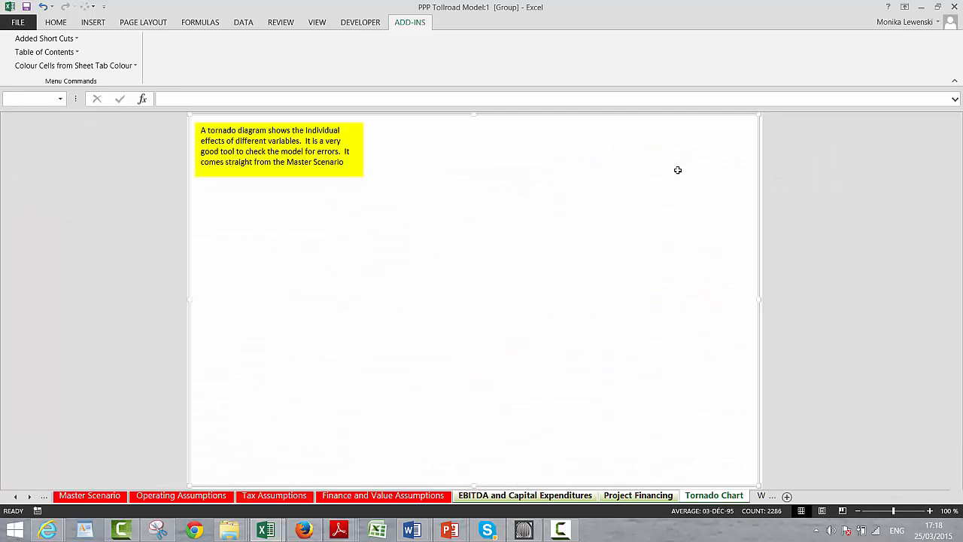
pyautogui.hotkey('ctrl', 'shift', 'pagedown')
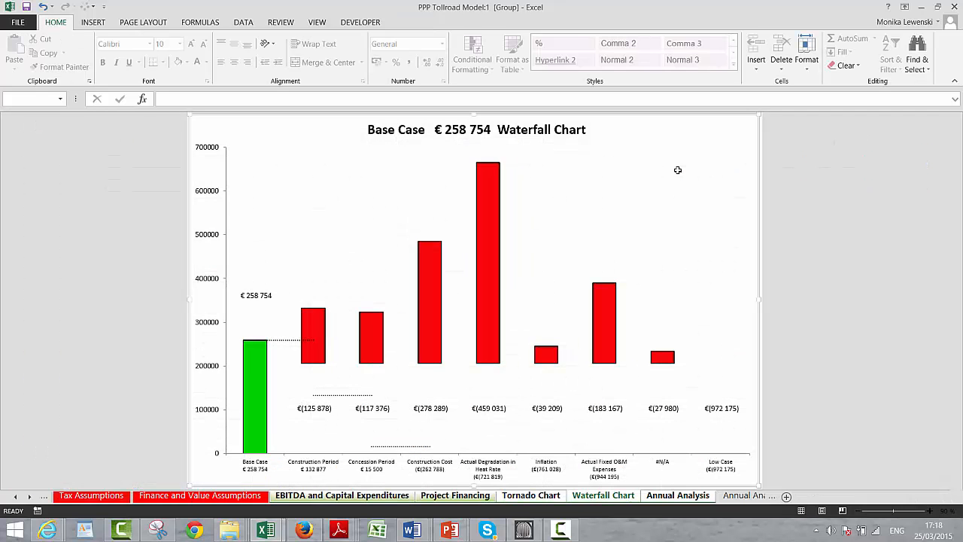
pyautogui.hotkey('ctrl', 'pageup')
pyautogui.hotkey('ctrl', 'pageup')
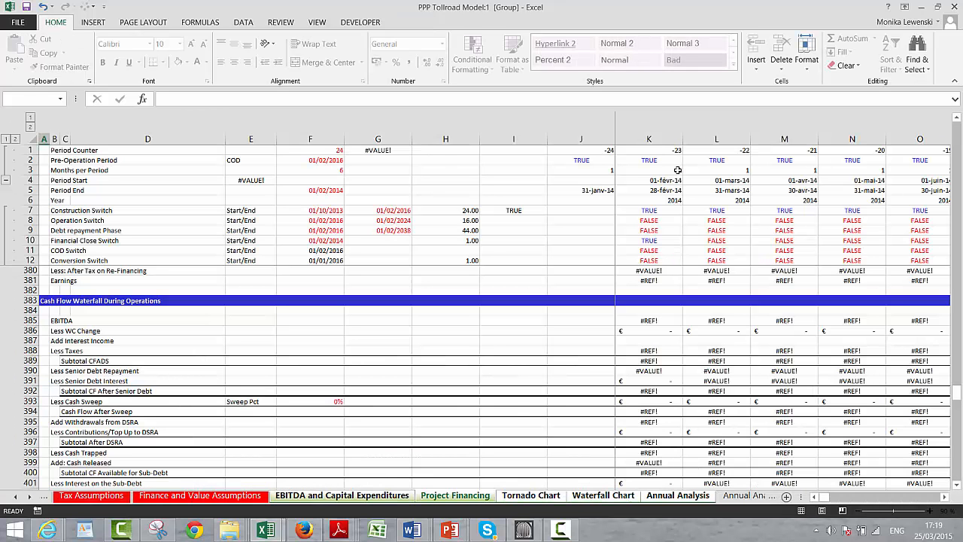
pyautogui.hotkey('ctrl', 'pageup')
pyautogui.hotkey('ctrl', 'pageup')
pyautogui.hotkey('ctrl', 'pageup')
pyautogui.hotkey('ctrl', 'pageup')
pyautogui.hotkey('ctrl', 'pageup')
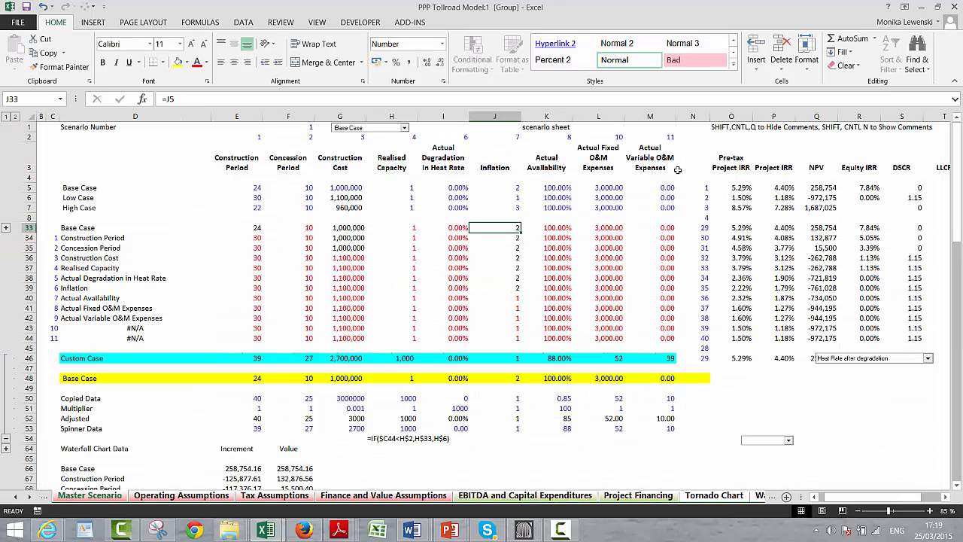
# Look over the Master Scenario and the Finance and Value Assumptions sheets, then return to EBITDA and Capital Expenditures
pyautogui.press('Left')
pyautogui.click(595, 288)
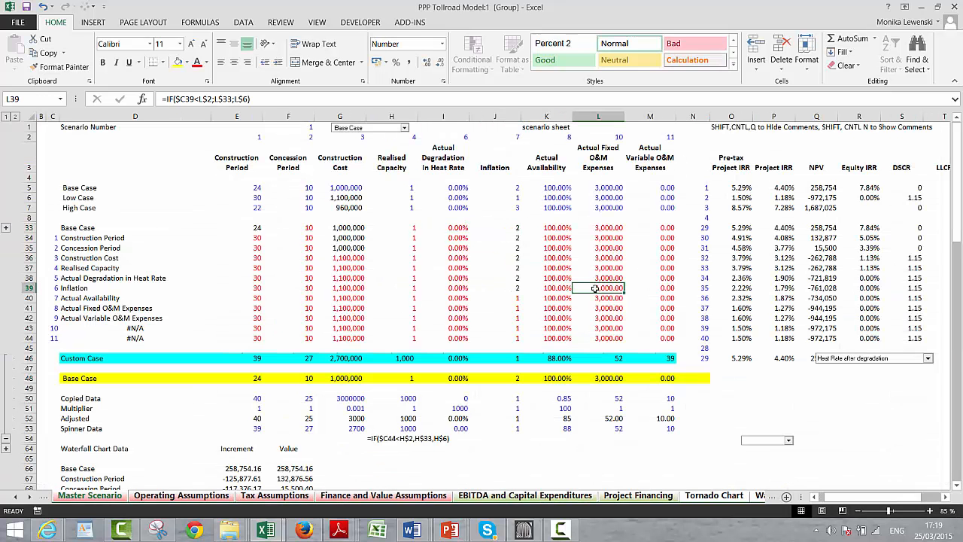
pyautogui.click(414, 498)
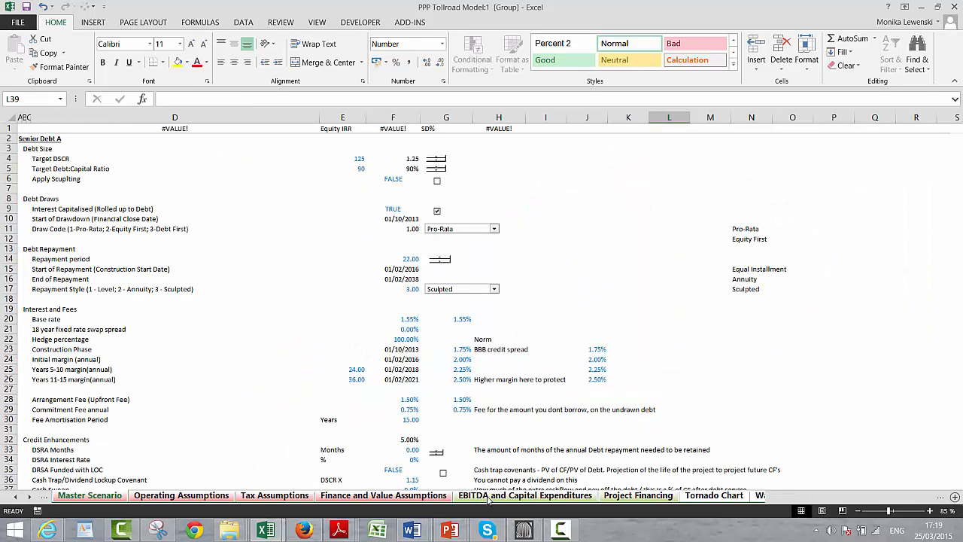
pyautogui.click(487, 497)
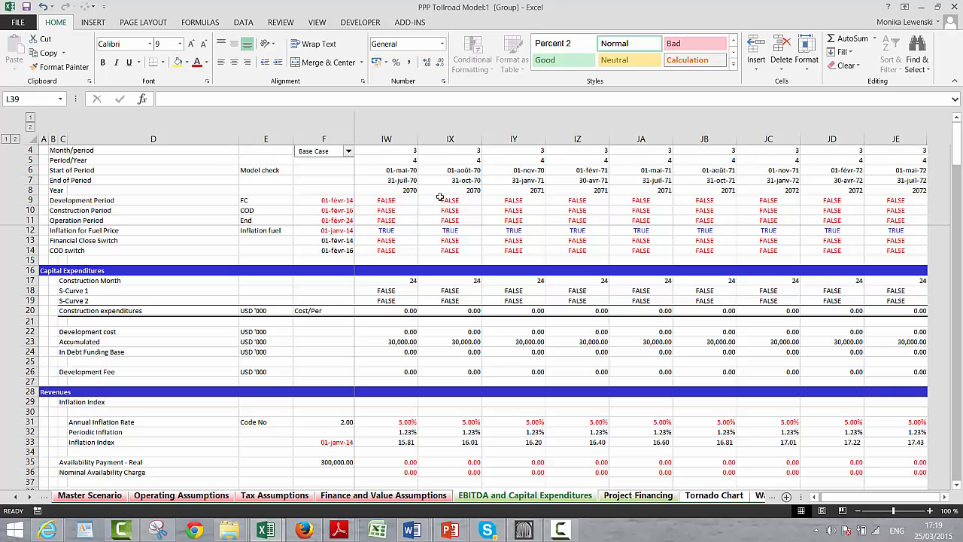
# Select the time-series area from L6 across to column JE and down to the sheet's last row, 1048576
pyautogui.click(440, 198)
pyautogui.press('Left')
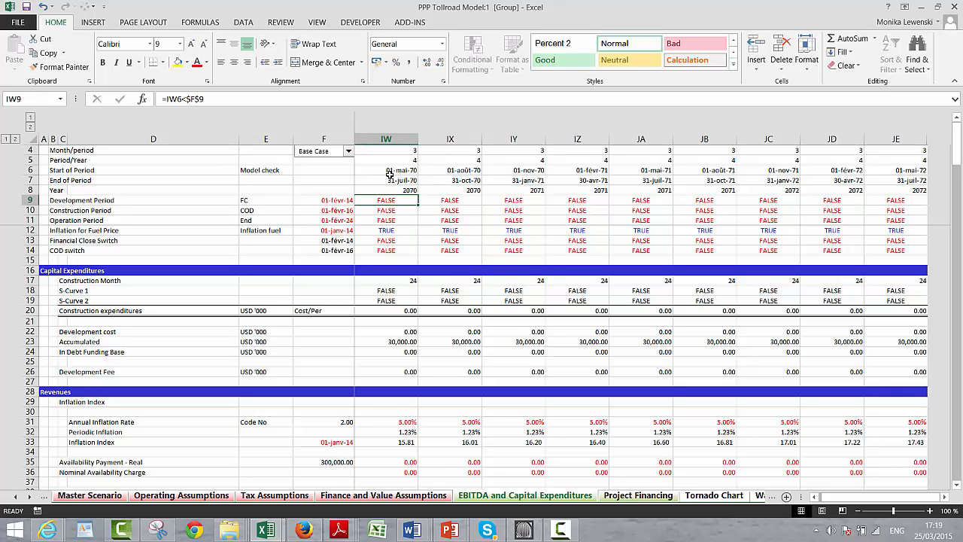
pyautogui.press('Up')
pyautogui.press('Up')
pyautogui.press('Up')
pyautogui.press('Up')
pyautogui.hotkey('ctrl', 'Left')
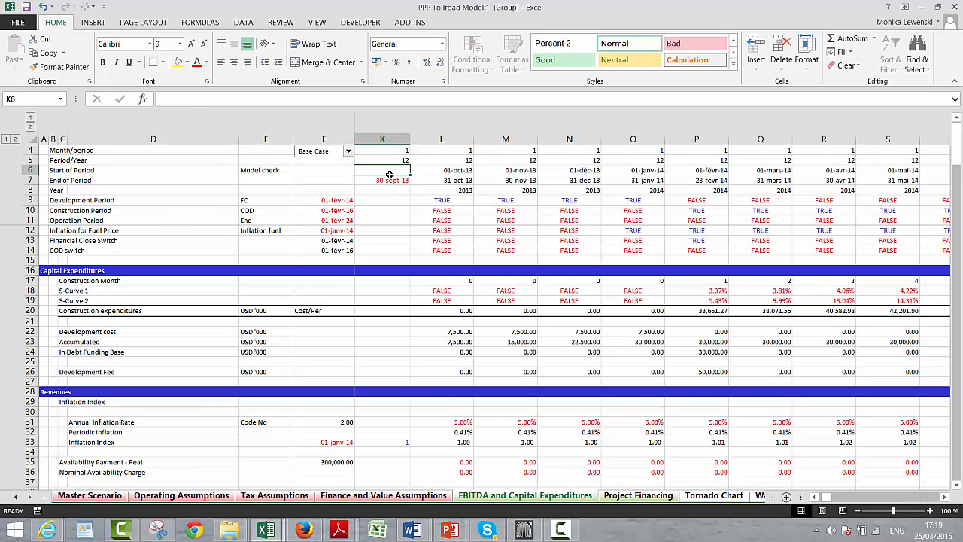
pyautogui.press('Down')
pyautogui.press('Right')
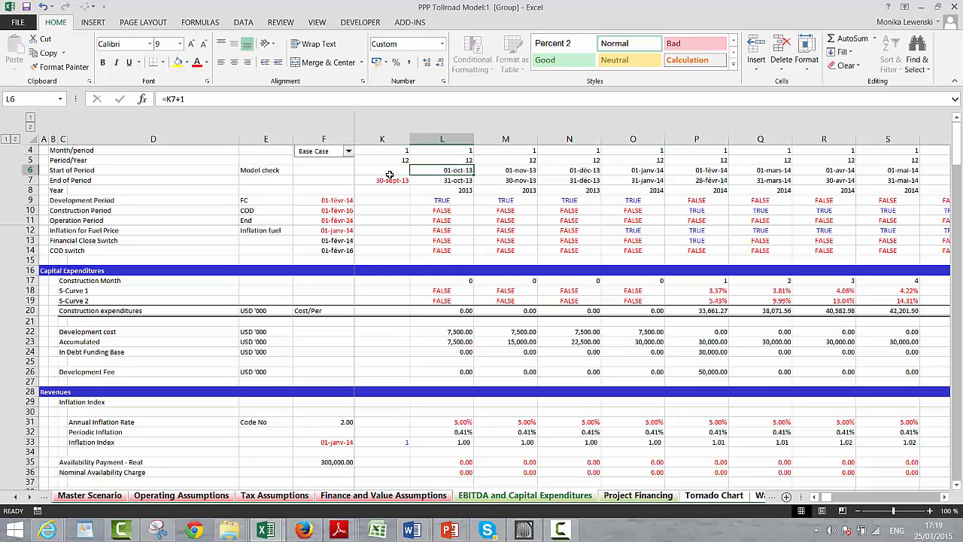
pyautogui.hotkey('ctrl', 'shift', 'Right')
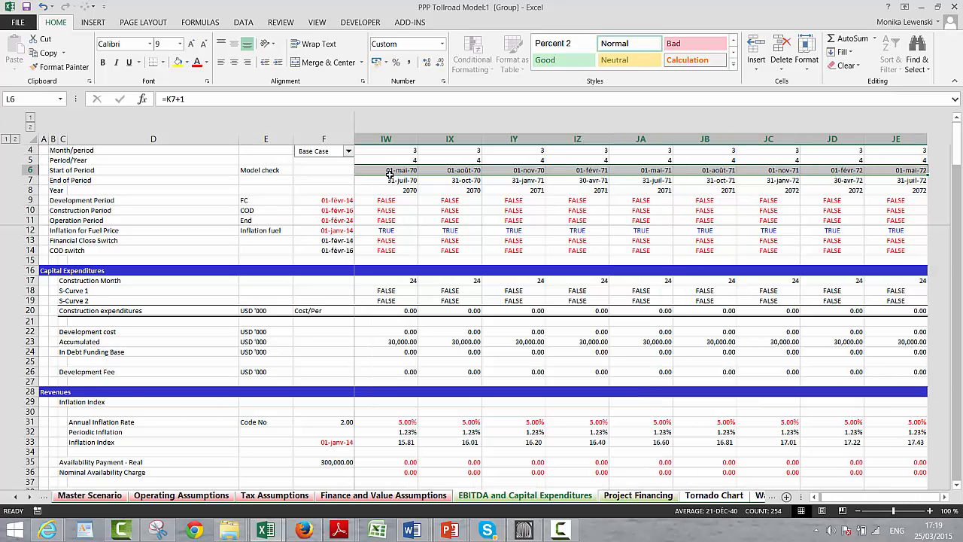
pyautogui.hotkey('shift', 'pagedown')
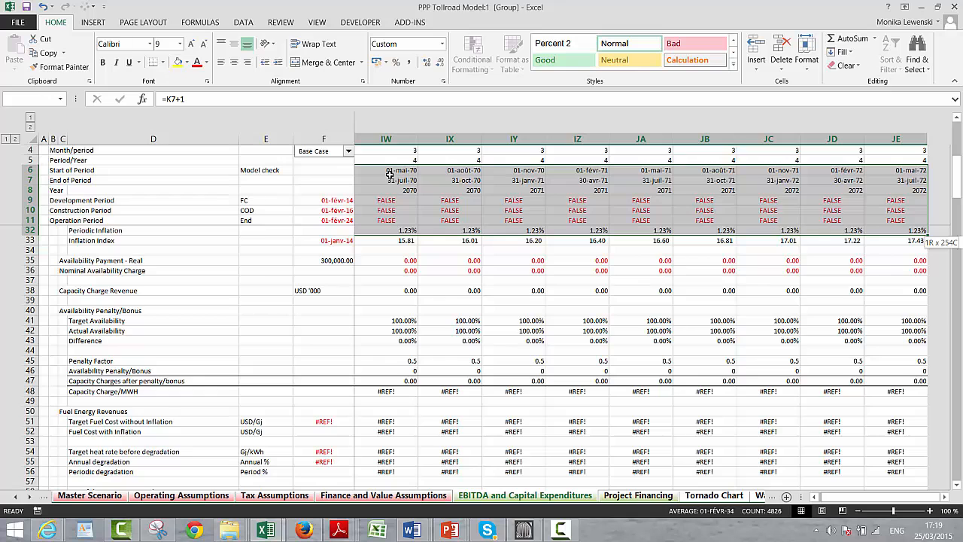
pyautogui.hotkey('ctrl', 'shift', 'Down')
pyautogui.hotkey('ctrl', 'shift', 'Down')
pyautogui.hotkey('ctrl', 'shift', 'Down')
pyautogui.hotkey('ctrl', 'shift', 'Down')
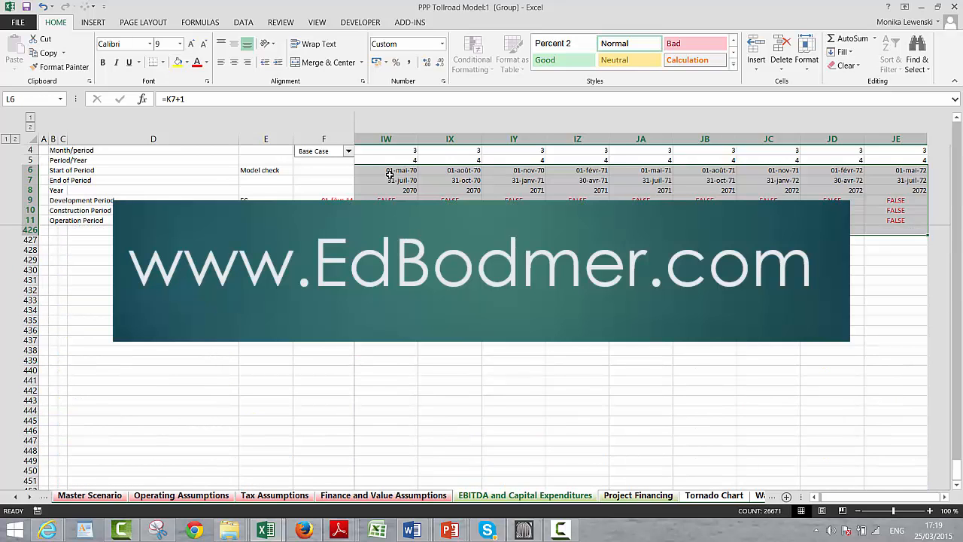
pyautogui.hotkey('ctrl', 'shift', 'Down')
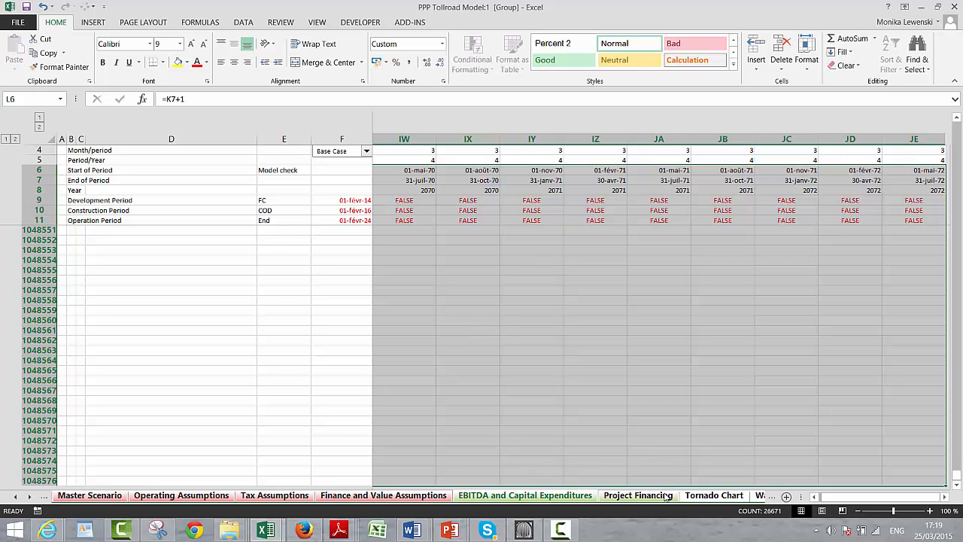
# Compare the selected range on the Project Financing and Finance and Value Assumptions sheets, and return to EBITDA and Capital Expenditures
pyautogui.click(704, 498)
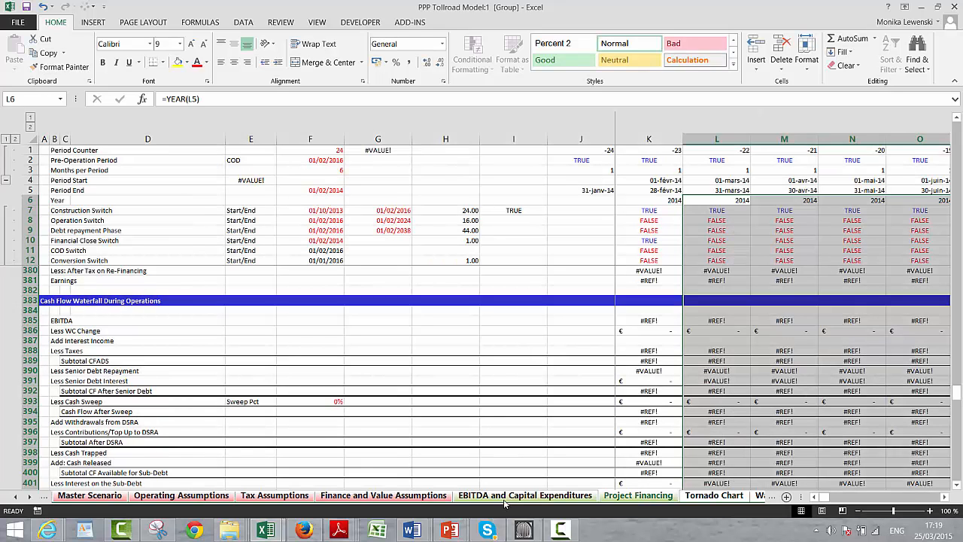
pyautogui.click(505, 496)
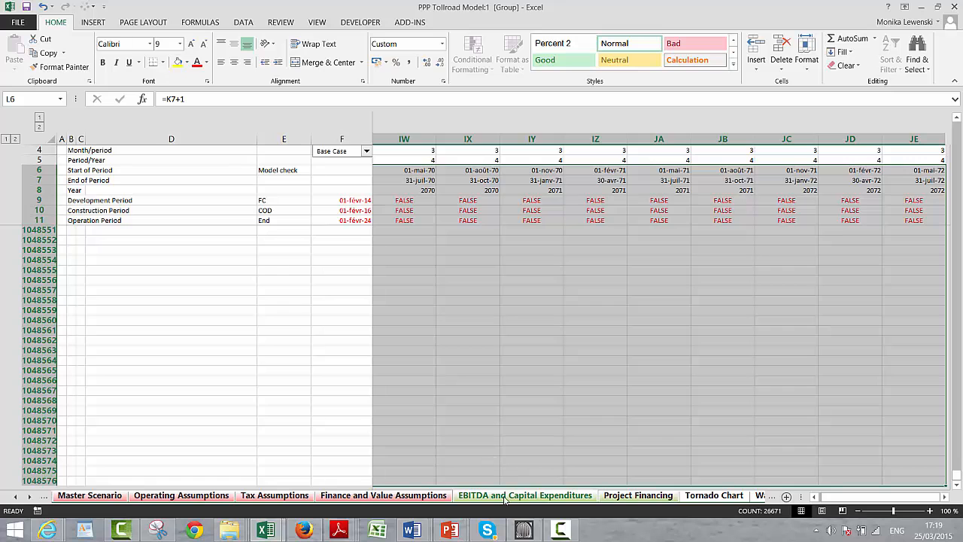
pyautogui.click(432, 499)
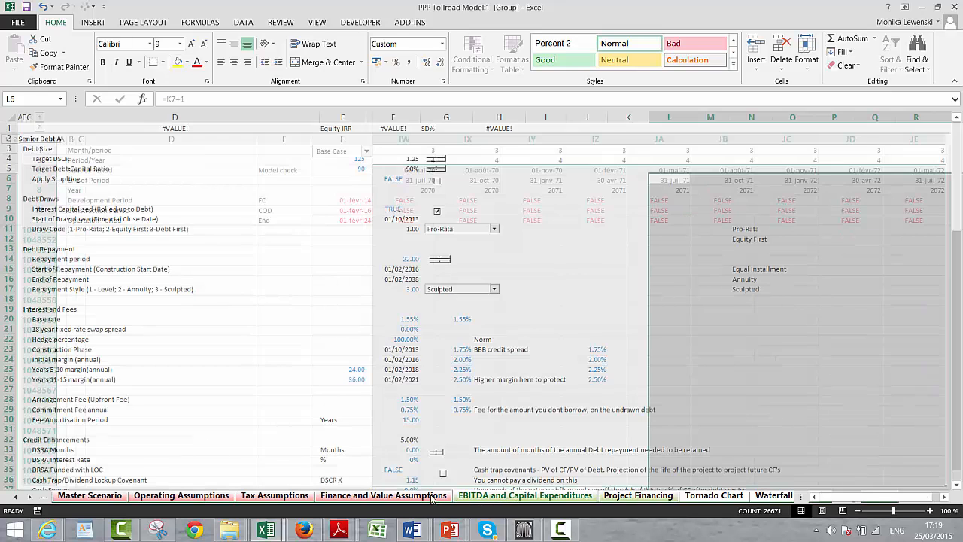
pyautogui.click(490, 497)
pyautogui.click(568, 532)
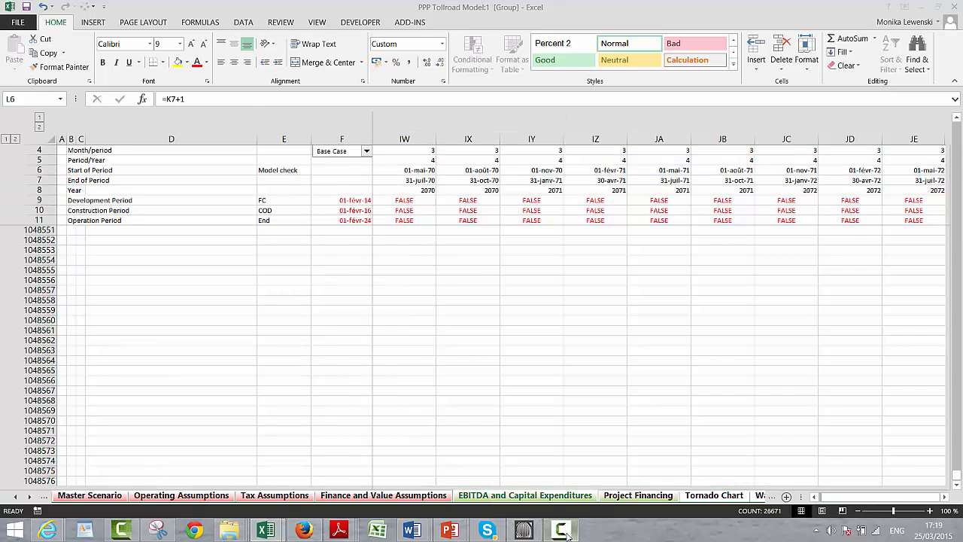
pyautogui.click(788, 450)
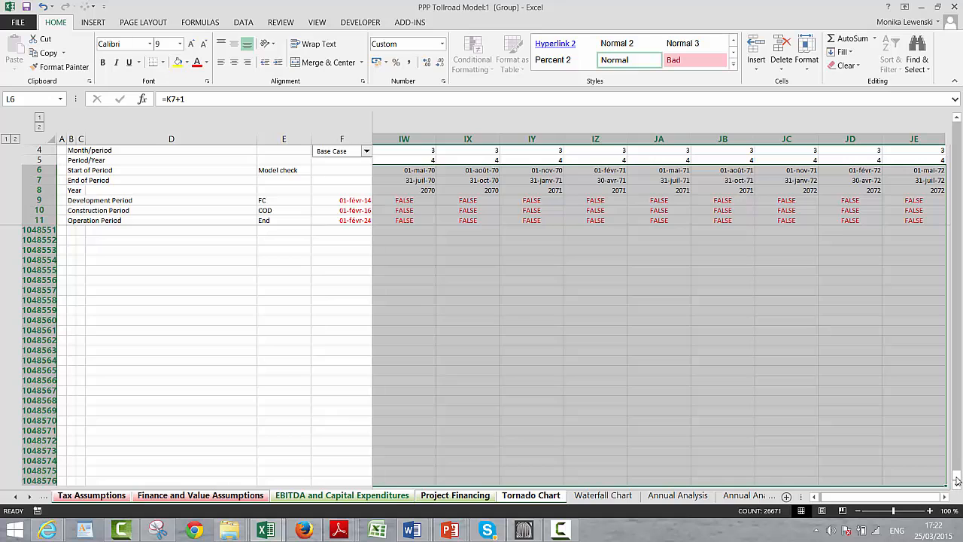
# Look back over the selected time-series area to its first columns, and view the Project Financing sheet, clearing the range selection at H394
pyautogui.moveTo(957, 480); pyautogui.dragTo(960, 225)
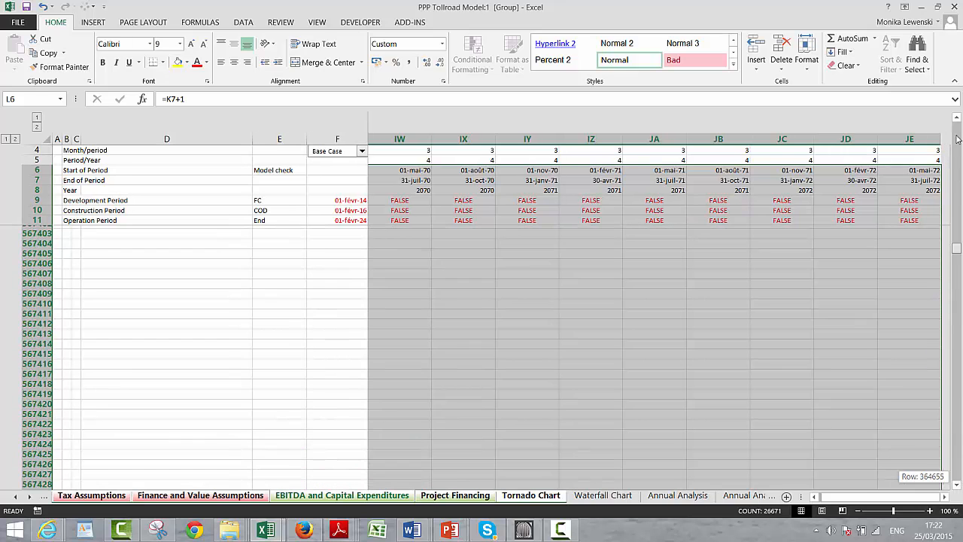
pyautogui.moveTo(958, 143); pyautogui.dragTo(957, 137)
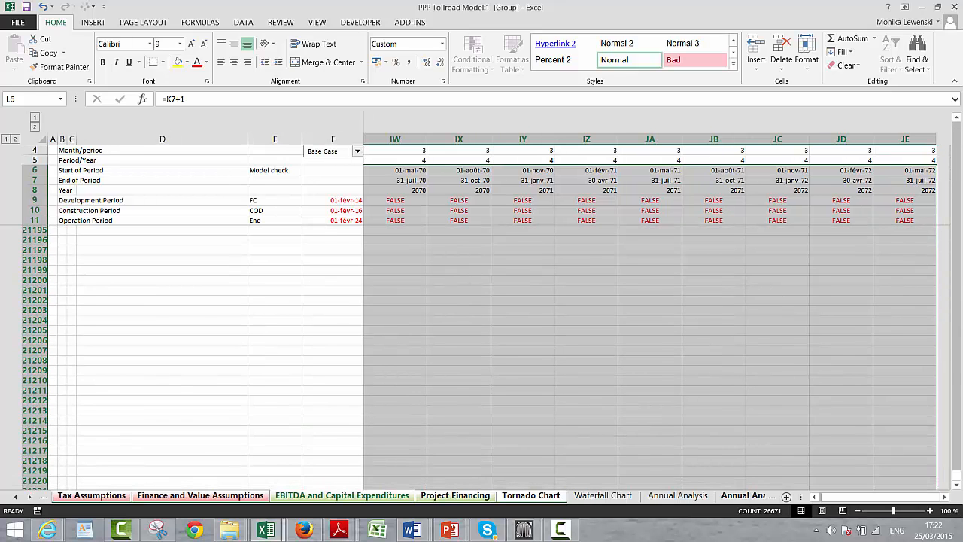
pyautogui.click(814, 497)
pyautogui.click(814, 497)
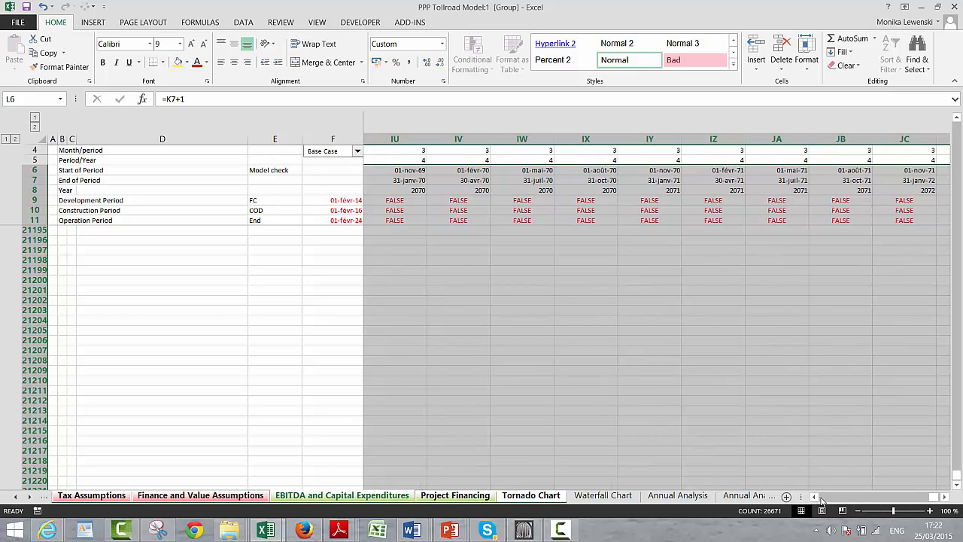
pyautogui.click(814, 497)
pyautogui.click(814, 496)
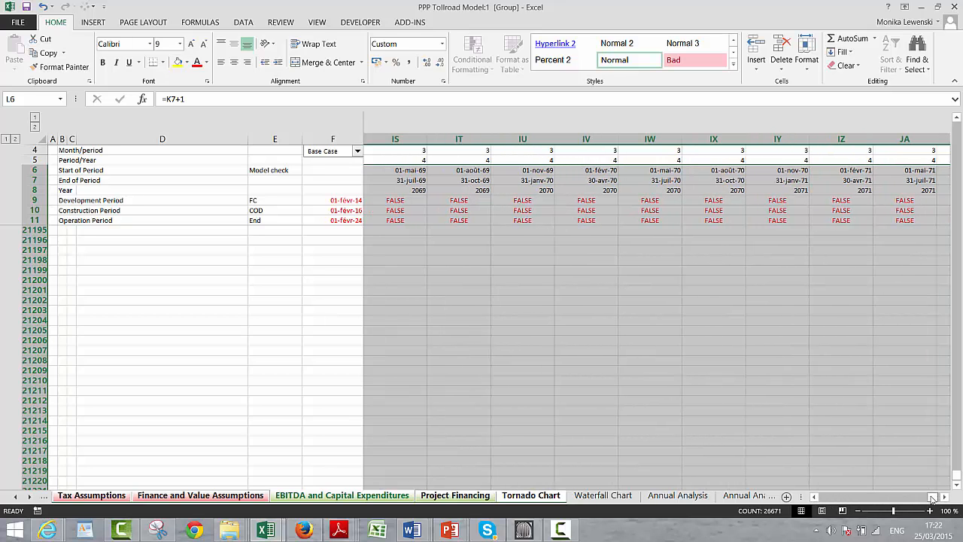
pyautogui.moveTo(932, 499); pyautogui.dragTo(803, 501)
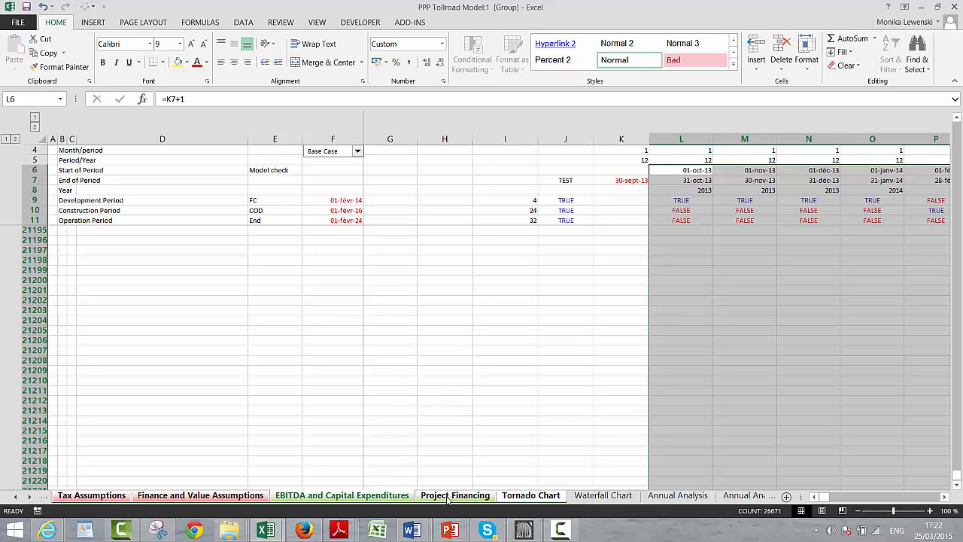
pyautogui.hotkey('ctrl', 'pagedown')
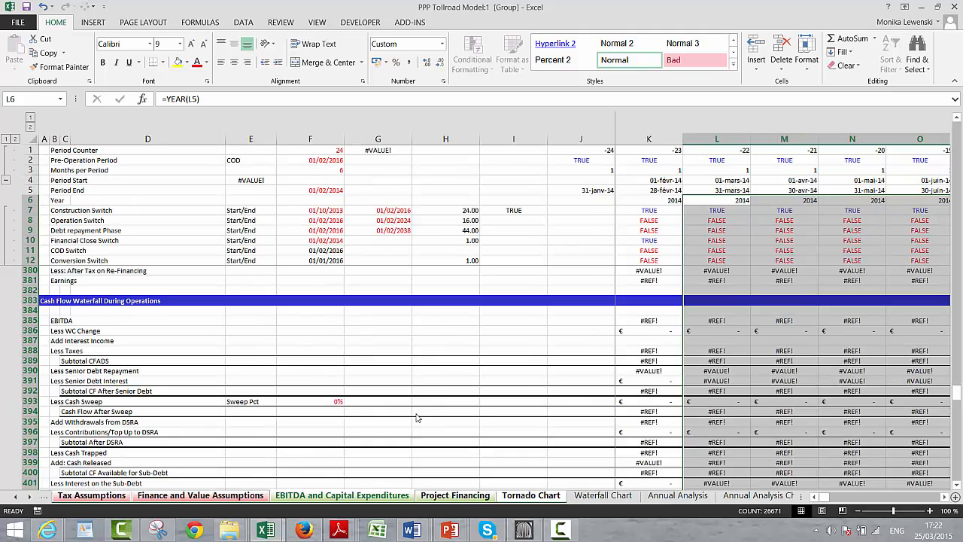
pyautogui.click(421, 412)
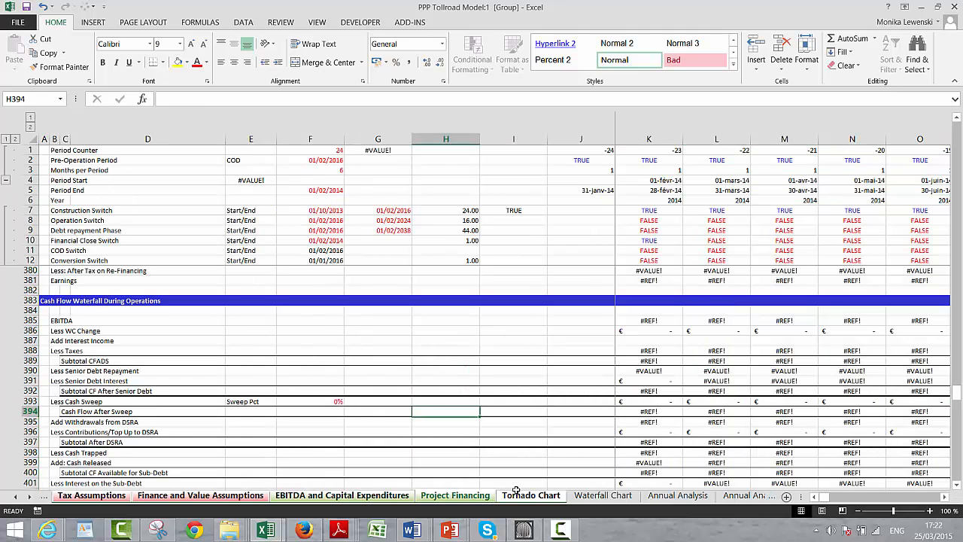
pyautogui.click(557, 530)
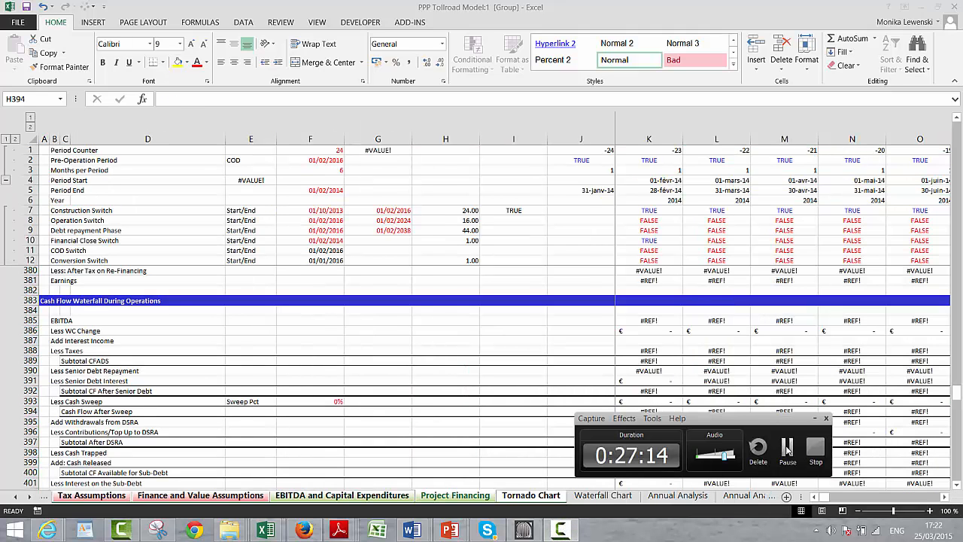
pyautogui.click(787, 455)
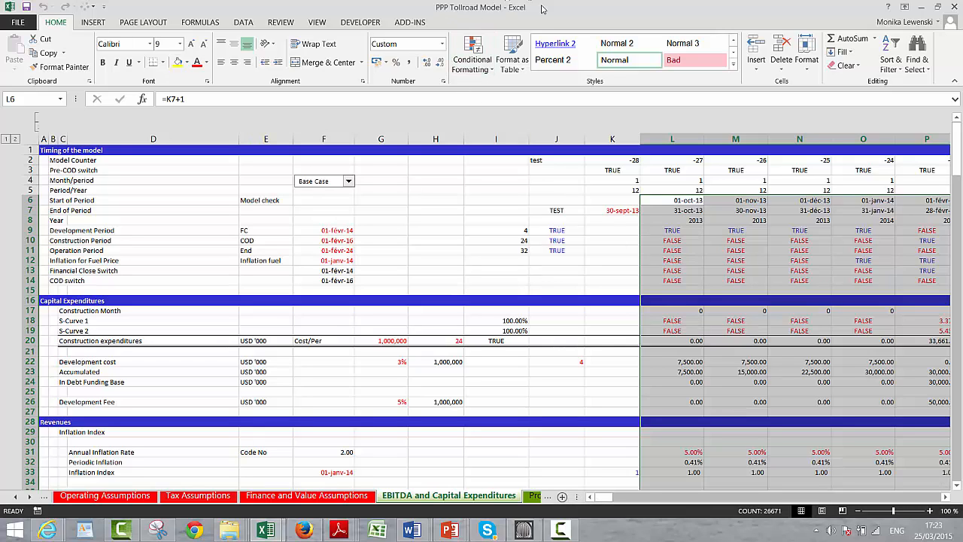
# Start a formula-based conditional formatting rule for the selected time-series area with the COD date condition =L$6=$F$10
pyautogui.click(489, 72)
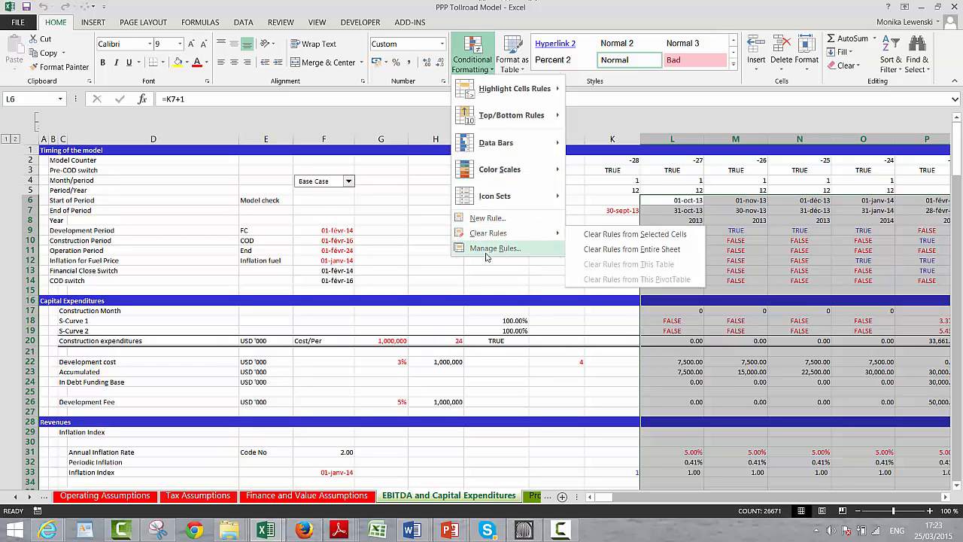
pyautogui.click(490, 220)
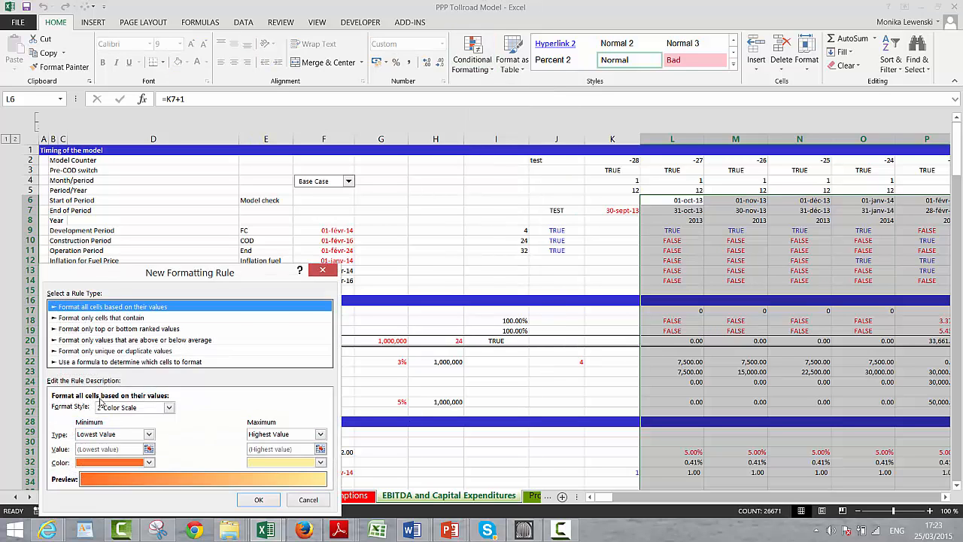
pyautogui.click(106, 362)
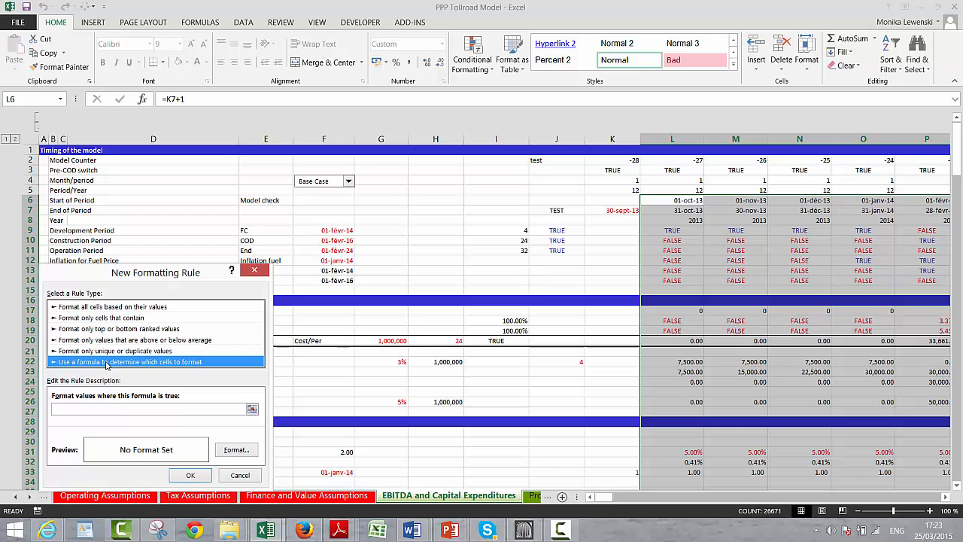
pyautogui.click(252, 410)
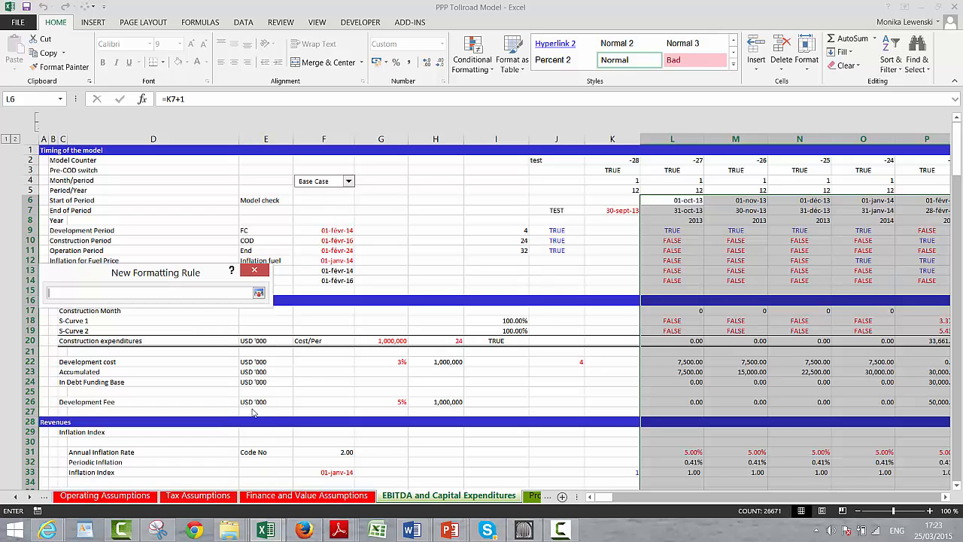
pyautogui.click(669, 201)
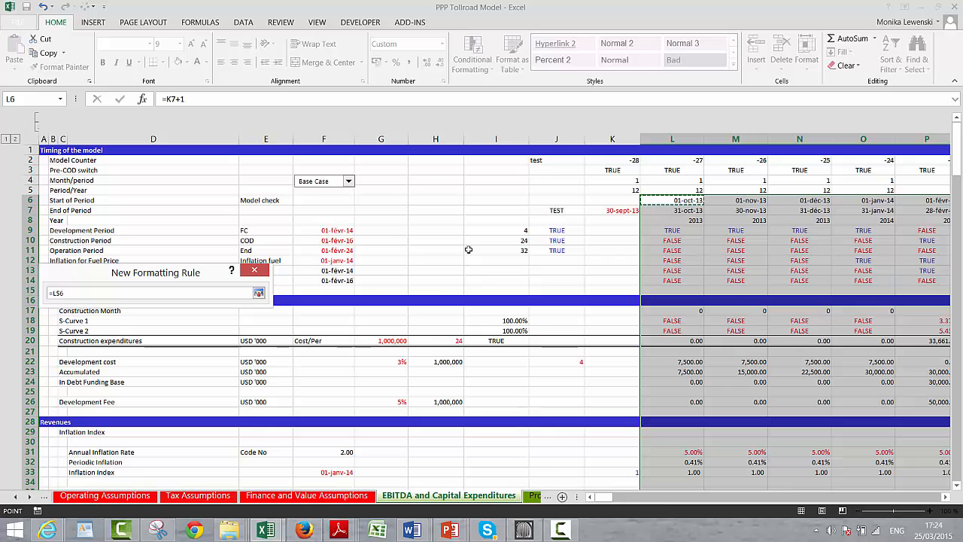
pyautogui.click(335, 240)
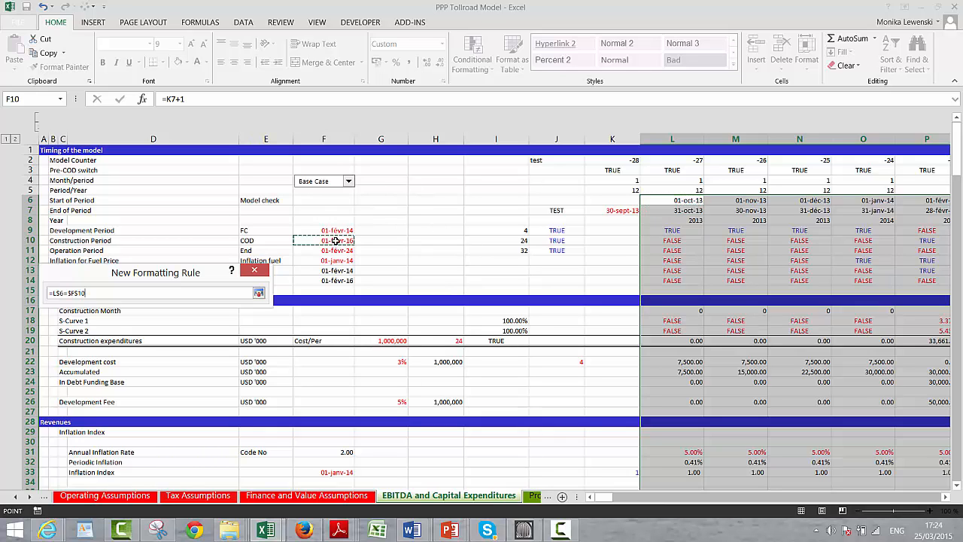
pyautogui.press('Return')
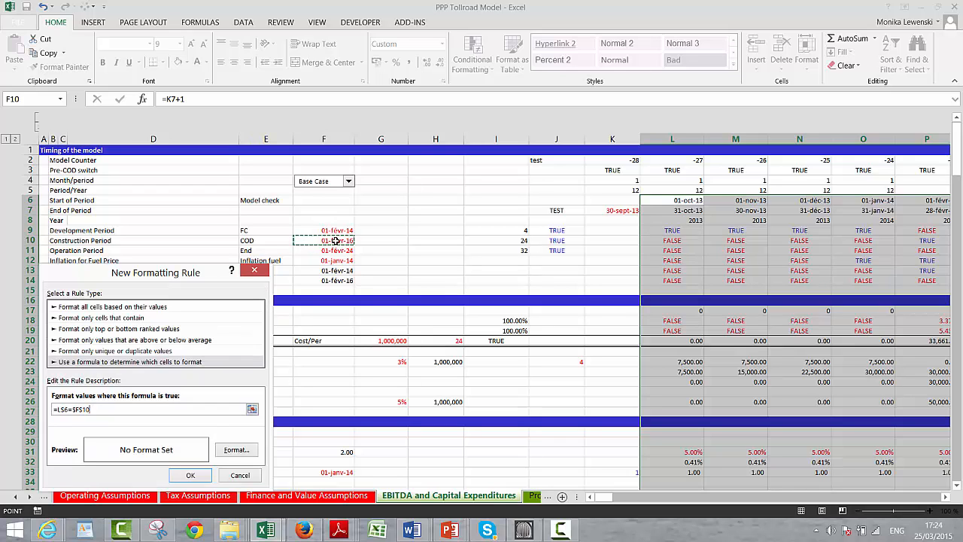
# Give the COD date rule a light pink background fill and apply it to the selected area
pyautogui.click(236, 453)
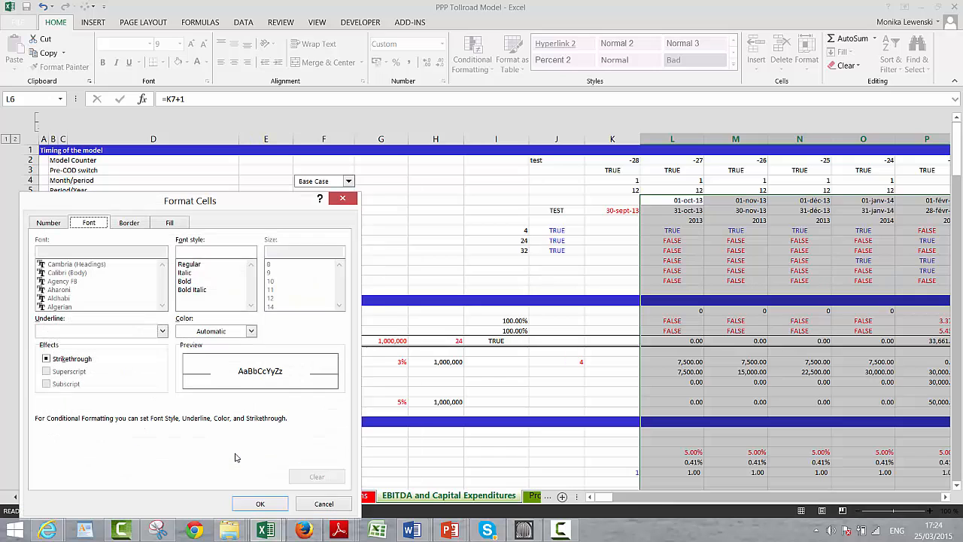
pyautogui.click(173, 224)
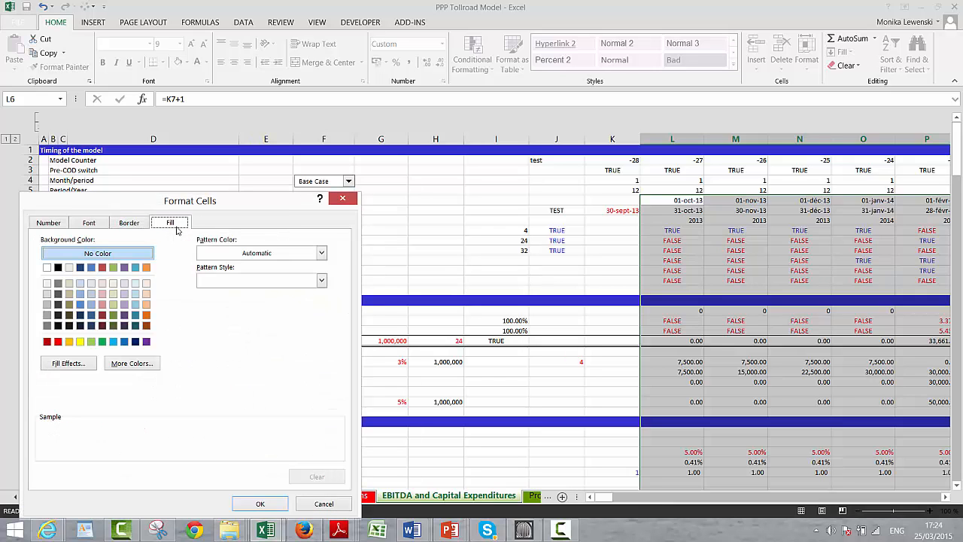
pyautogui.click(103, 284)
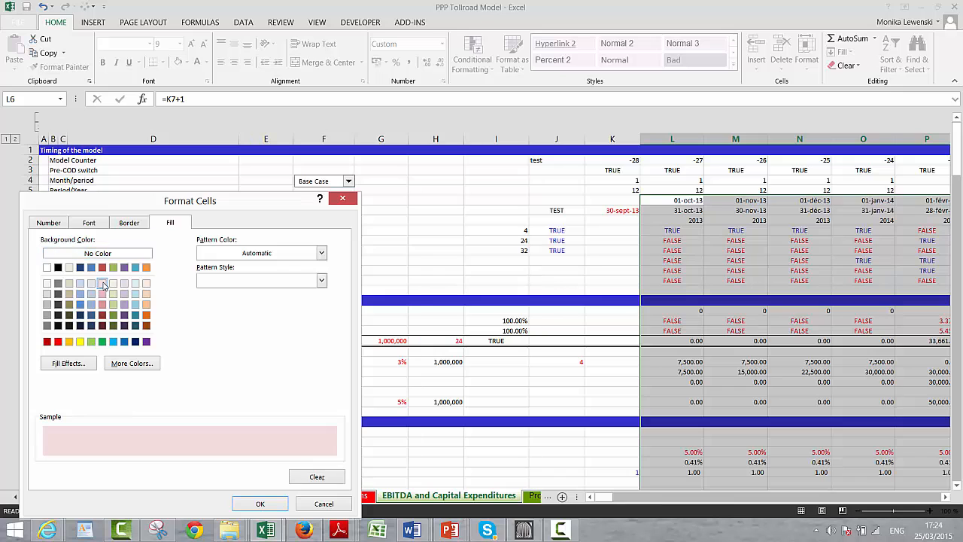
pyautogui.click(260, 505)
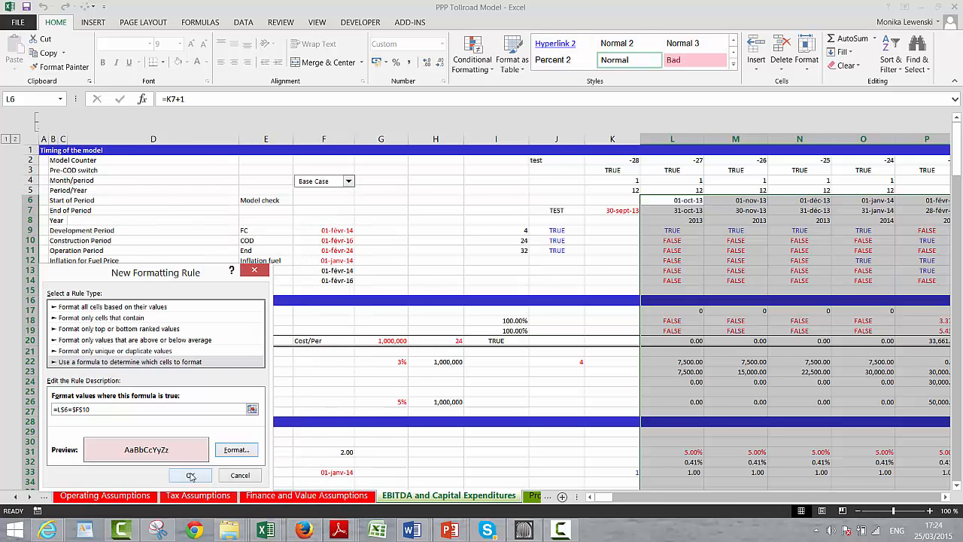
pyautogui.click(191, 477)
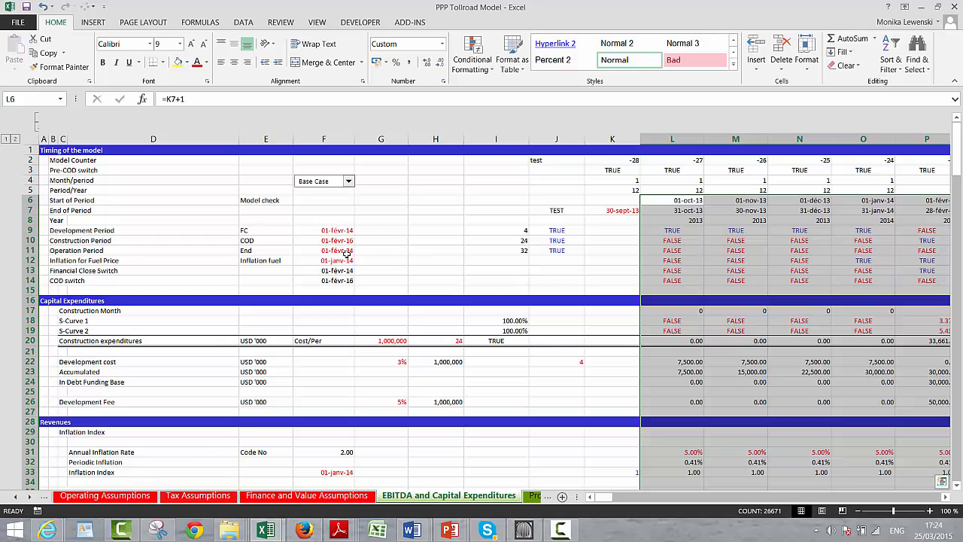
# Start a second formula-based conditional formatting rule for the same area with the financial close date condition =L$6=$F$9
pyautogui.click(477, 68)
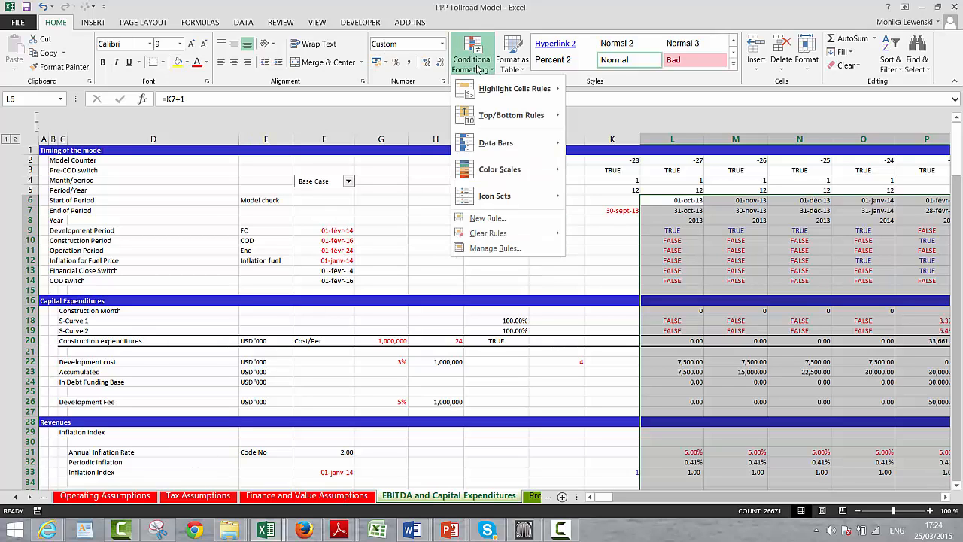
pyautogui.click(478, 219)
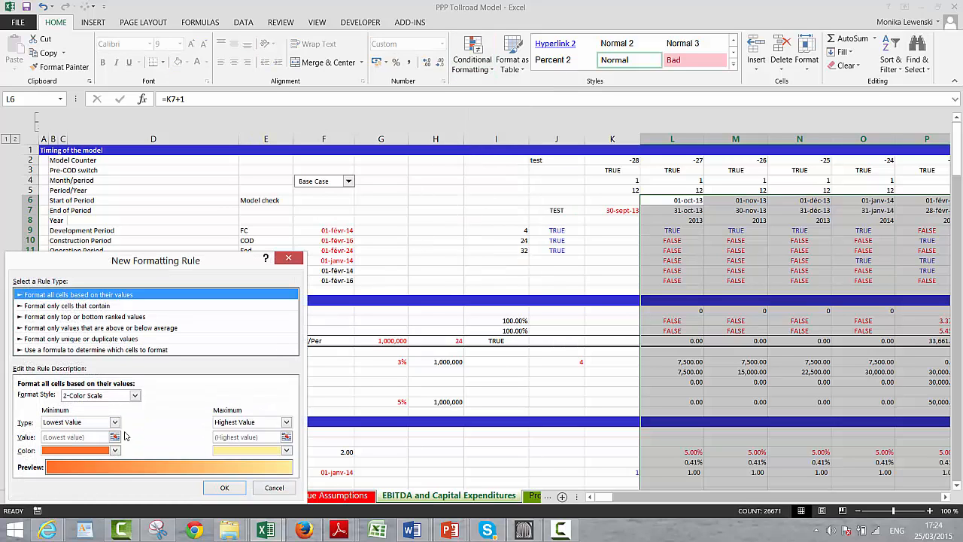
pyautogui.click(92, 351)
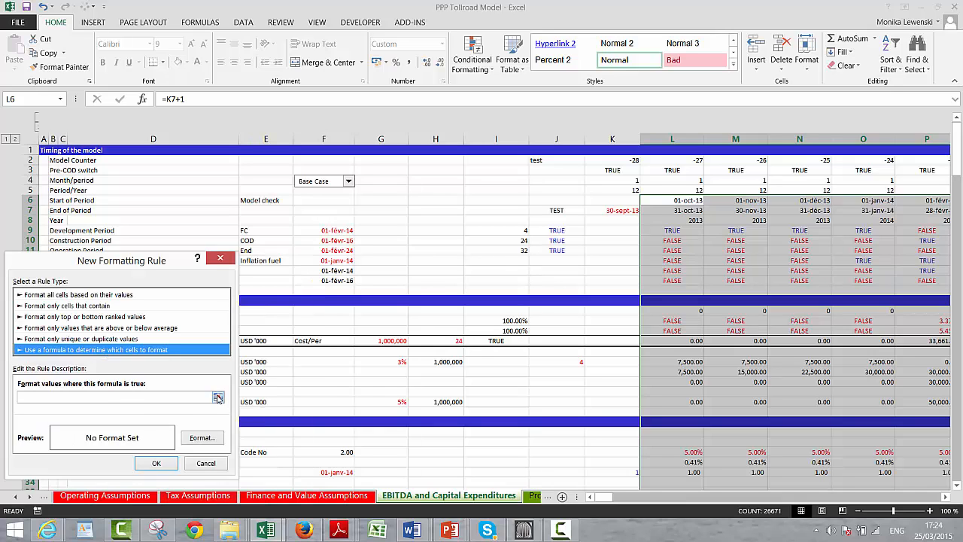
pyautogui.click(218, 398)
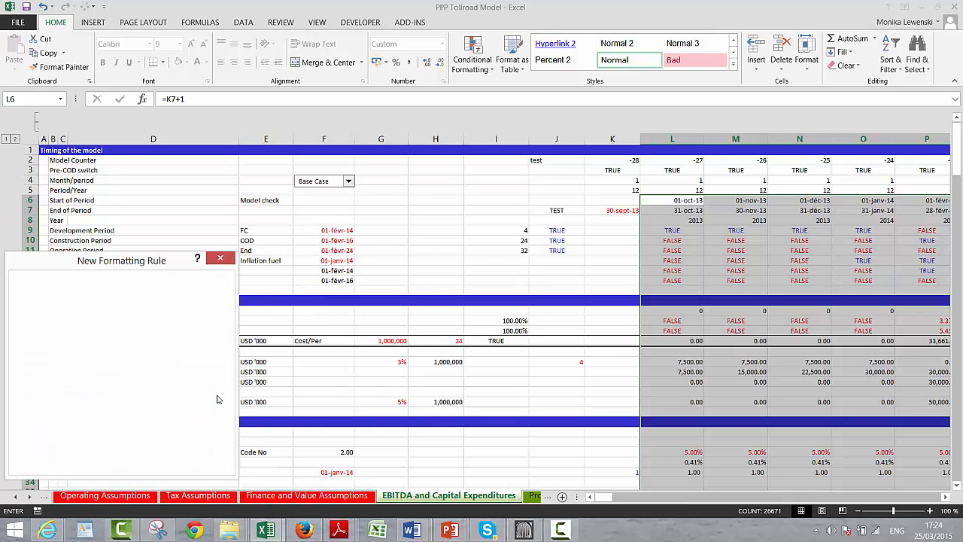
pyautogui.click(661, 203)
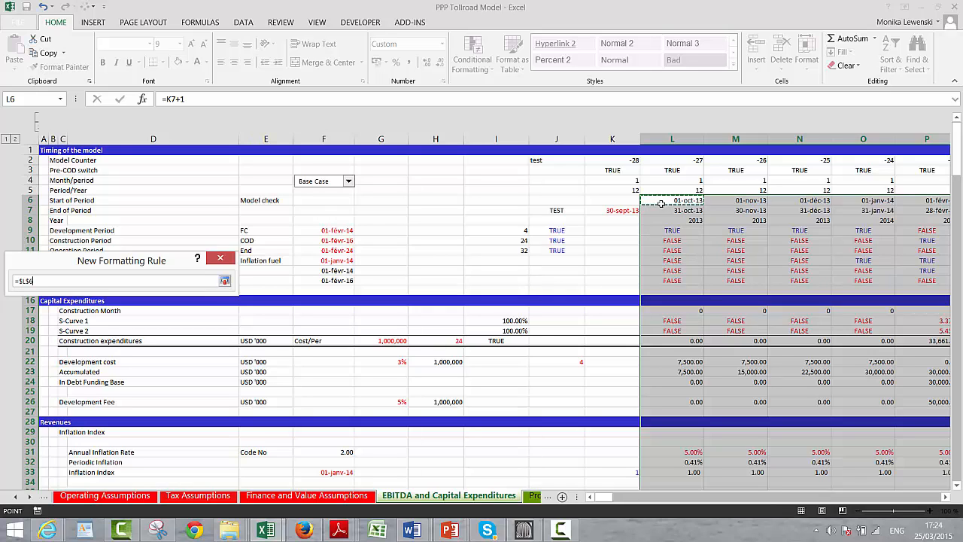
pyautogui.press('F4')
pyautogui.write('=')
pyautogui.click(335, 231)
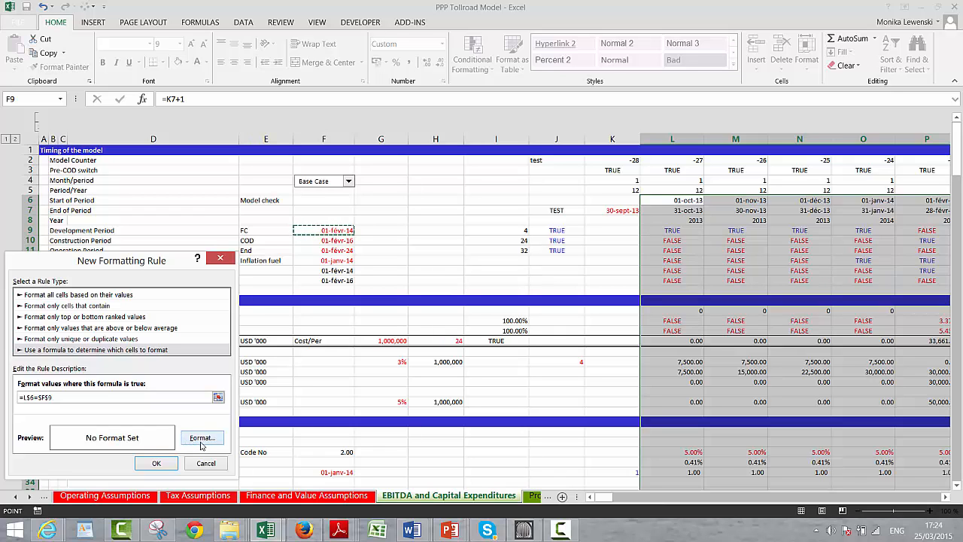
# Give the financial close date rule a light orange background fill and apply it to the selected area
pyautogui.click(201, 438)
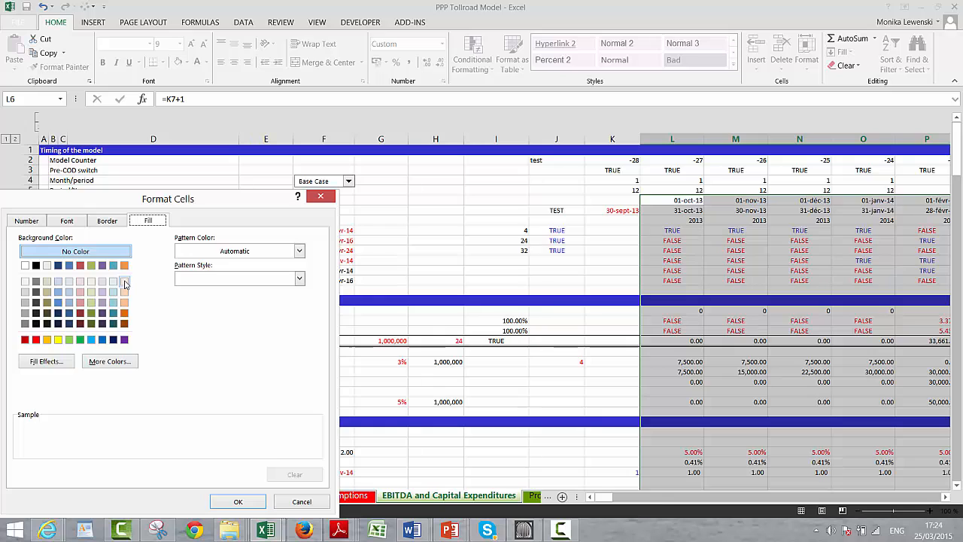
pyautogui.click(125, 284)
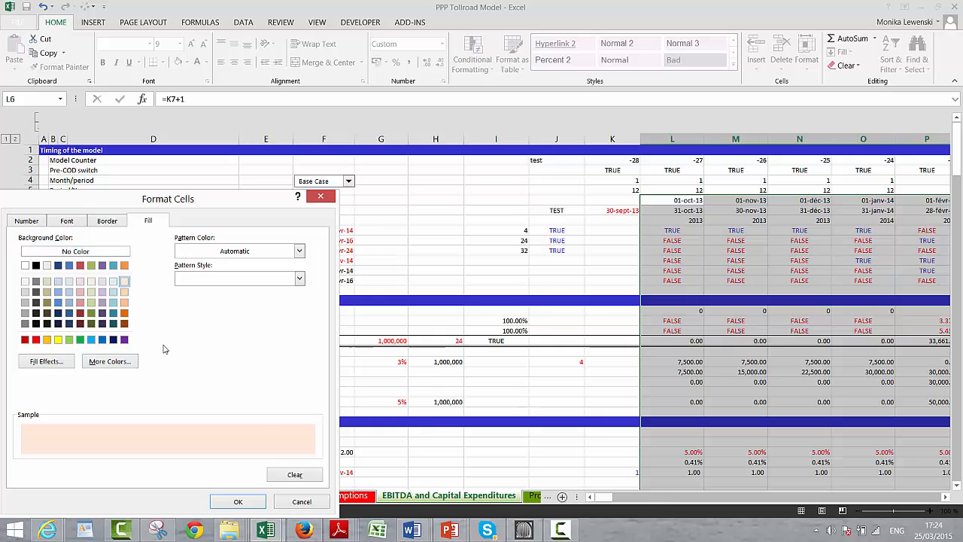
pyautogui.click(238, 502)
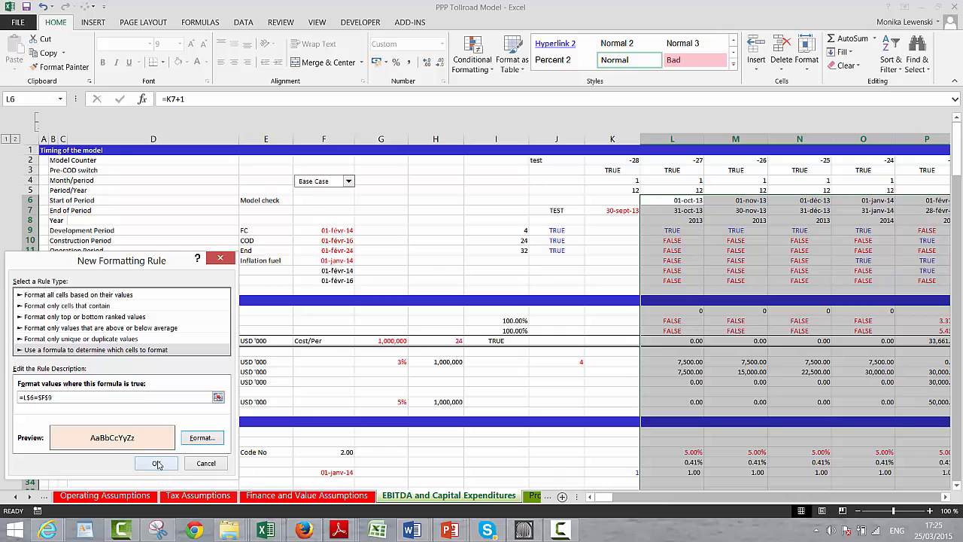
pyautogui.click(157, 465)
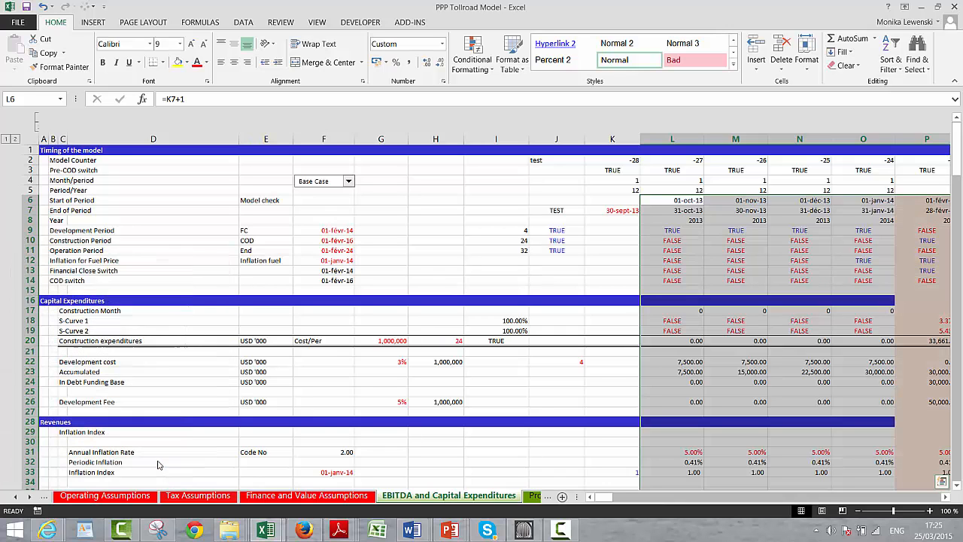
# Examine the Accumulated row through the early time periods to check the orange highlighting of the financial close column
pyautogui.click(482, 367)
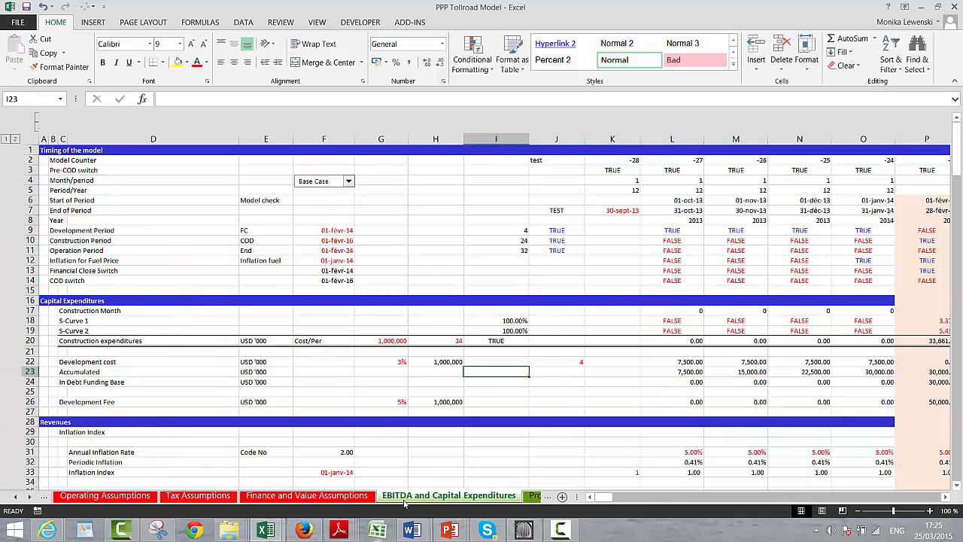
pyautogui.press('Right')
pyautogui.press('Right')
pyautogui.press('Right')
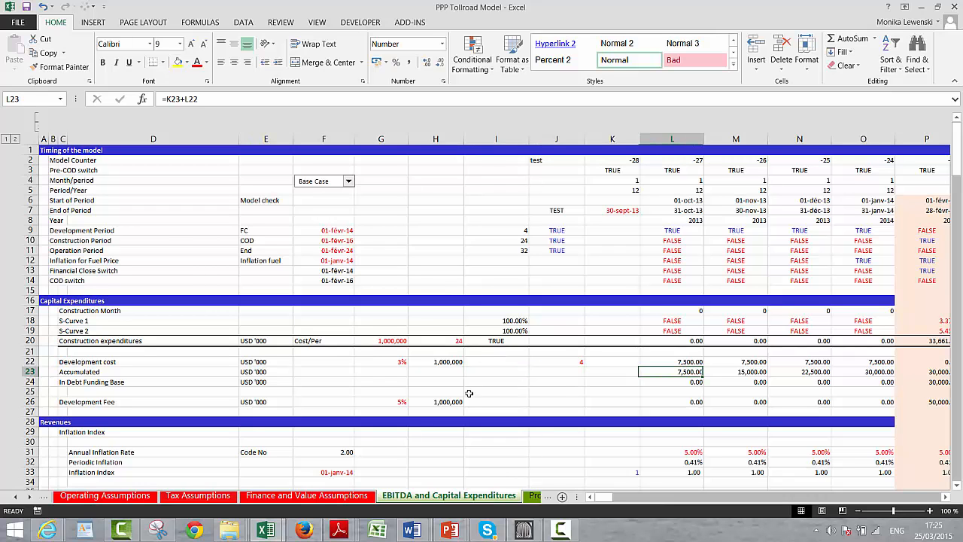
pyautogui.press('Right')
pyautogui.press('Right')
pyautogui.press('Right')
pyautogui.press('Right')
pyautogui.press('Right')
pyautogui.press('Right')
pyautogui.press('Right')
pyautogui.press('Right')
pyautogui.press('Right')
pyautogui.press('Right')
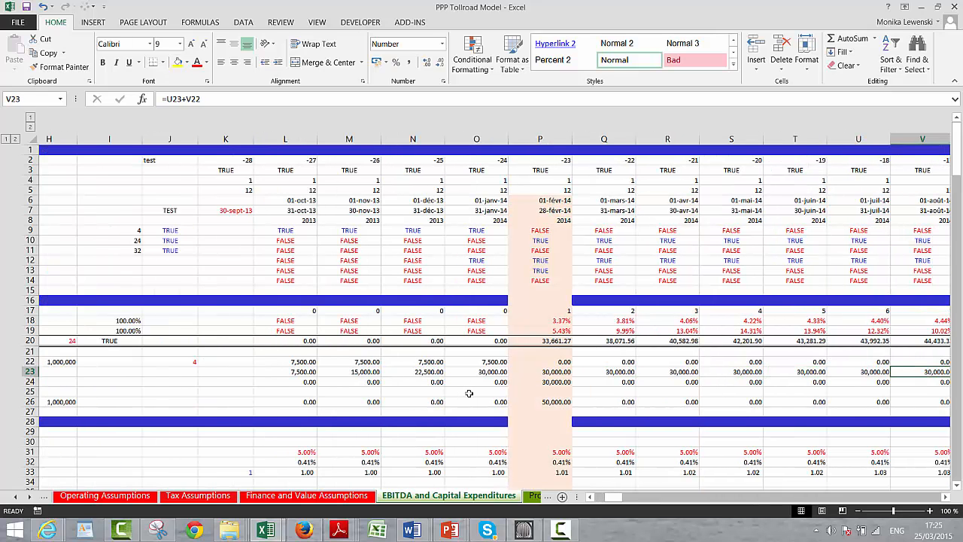
pyautogui.press('Right')
pyautogui.press('Right')
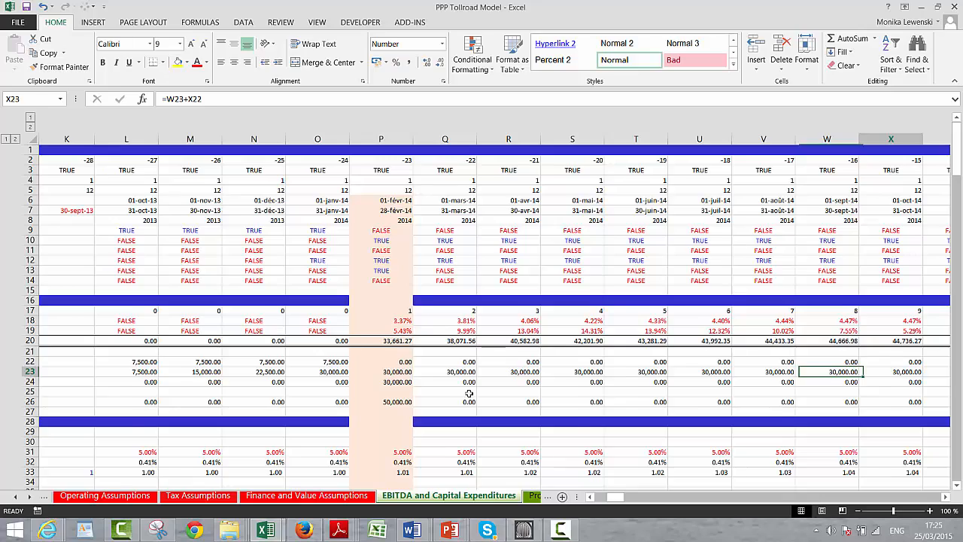
pyautogui.press('Right')
pyautogui.press('Right')
pyautogui.press('Right')
pyautogui.press('Left')
pyautogui.press('Left')
pyautogui.press('Left')
pyautogui.press('Left')
pyautogui.press('Left')
pyautogui.press('Left')
pyautogui.press('Left')
pyautogui.press('Left')
pyautogui.press('Left')
pyautogui.press('Left')
pyautogui.press('Left')
pyautogui.press('Left')
pyautogui.press('Left')
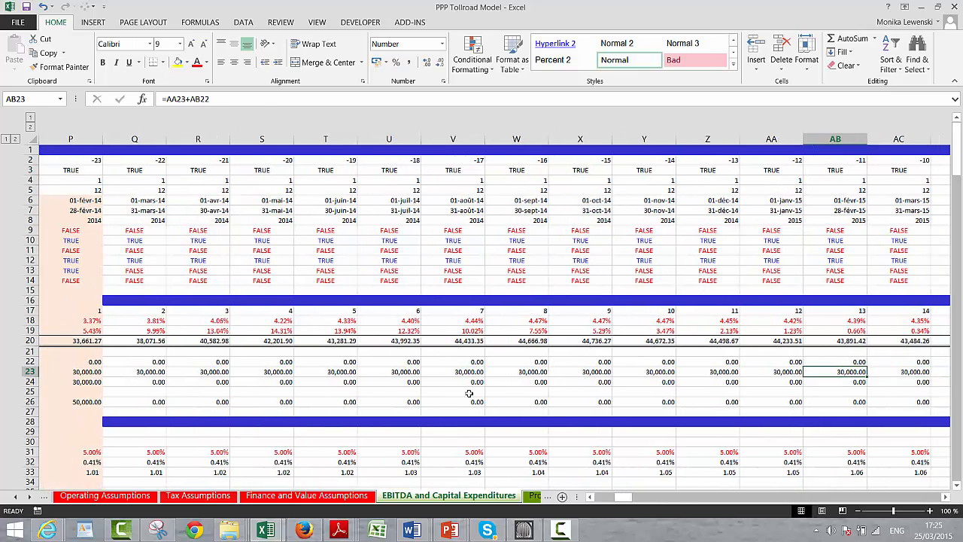
pyautogui.press('Left')
pyautogui.press('Left')
pyautogui.press('Left')
pyautogui.press('Left')
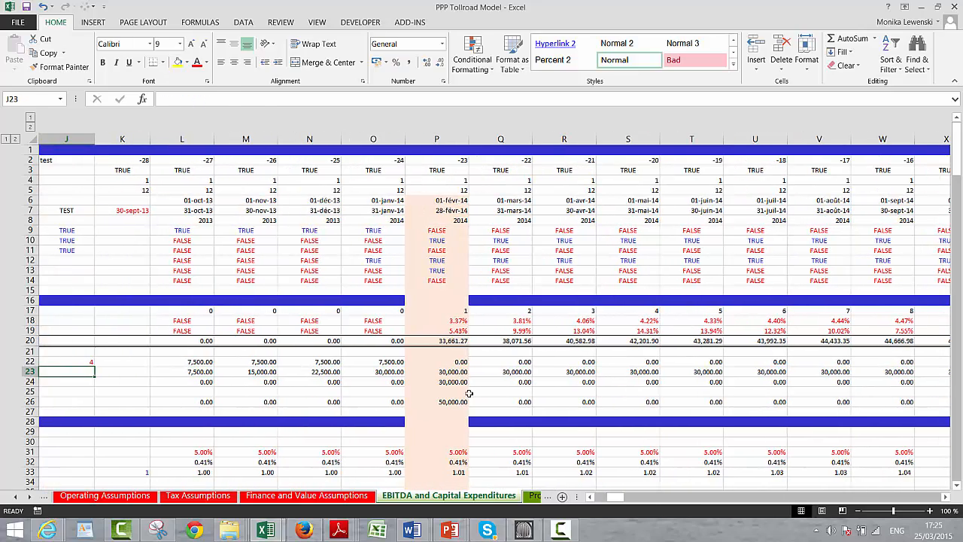
# Compare the In Debt Funding Base row with the Accumulated row around the highlighted financial close column
pyautogui.press('Left')
pyautogui.press('Right')
pyautogui.press('Right')
pyautogui.press('Right')
pyautogui.press('Right')
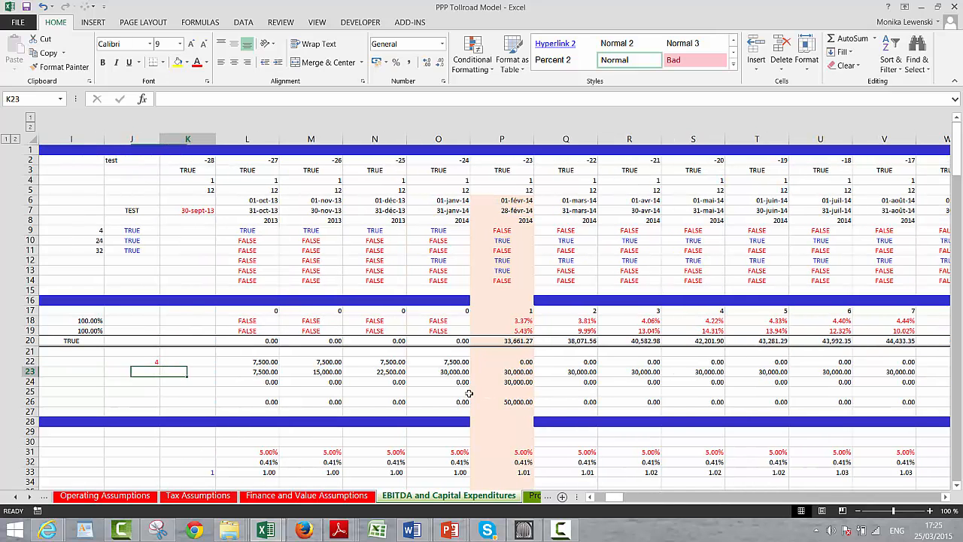
pyautogui.press('Down')
pyautogui.press('Right')
pyautogui.press('Right')
pyautogui.press('Right')
pyautogui.press('Right')
pyautogui.press('Right')
pyautogui.press('Right')
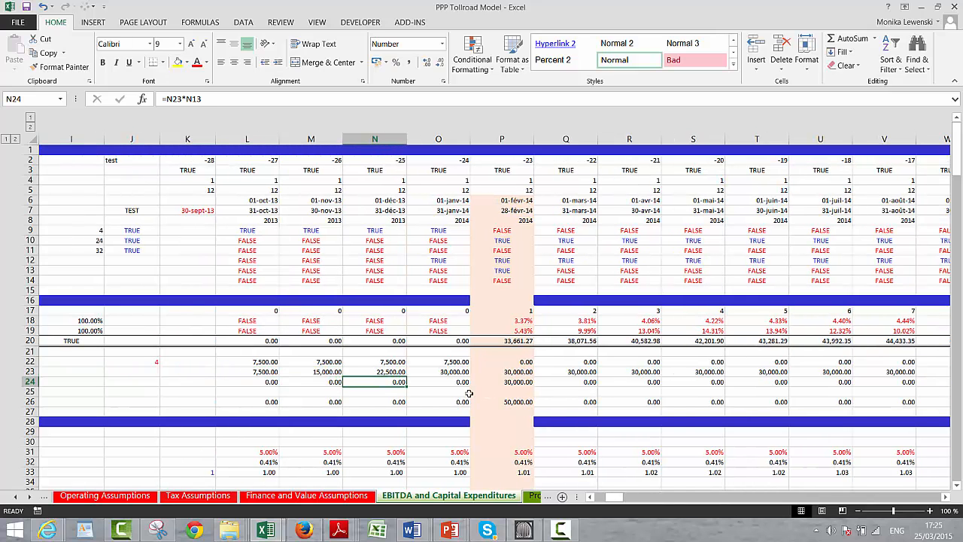
pyautogui.press('Right')
pyautogui.press('Up')
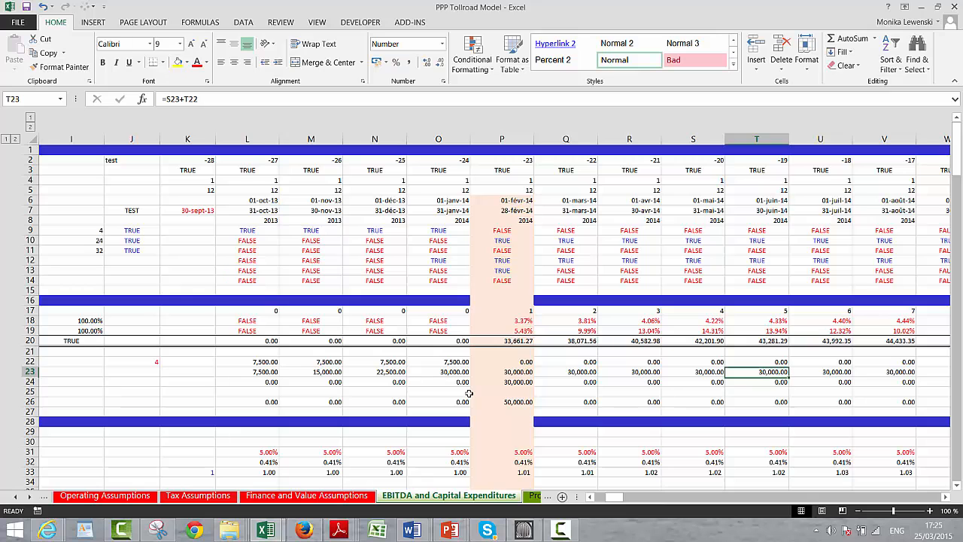
# Return to the row labels and review the Accumulated and In Debt Funding Base lines under Capital Expenditures
pyautogui.press('Left')
pyautogui.press('Left')
pyautogui.press('Left')
pyautogui.press('Left')
pyautogui.press('Left')
pyautogui.press('Left')
pyautogui.press('Left')
pyautogui.press('Left')
pyautogui.press('Left')
pyautogui.press('Left')
pyautogui.press('Left')
pyautogui.press('Left')
pyautogui.press('Left')
pyautogui.press('Left')
pyautogui.press('Left')
pyautogui.press('Left')
pyautogui.press('Left')
pyautogui.press('Left')
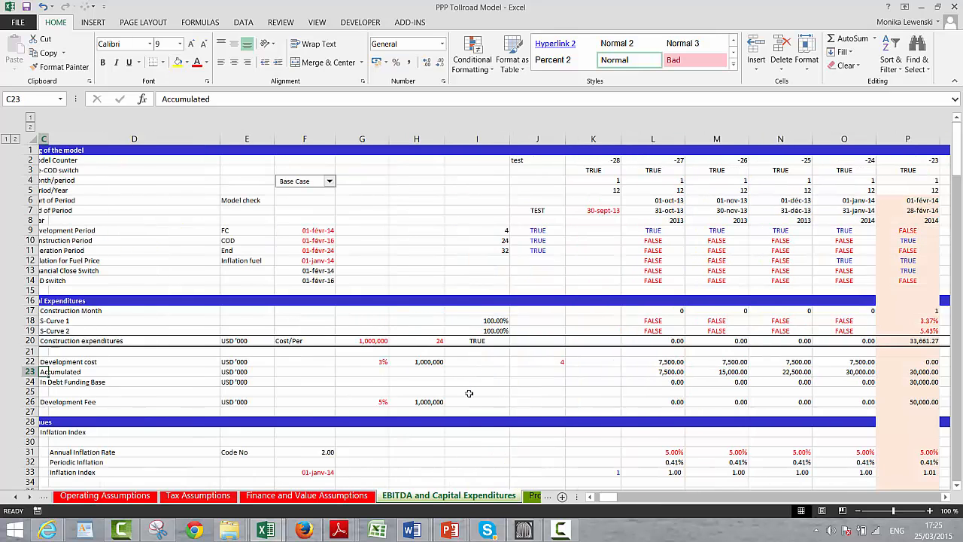
pyautogui.press('Right')
pyautogui.press('Down')
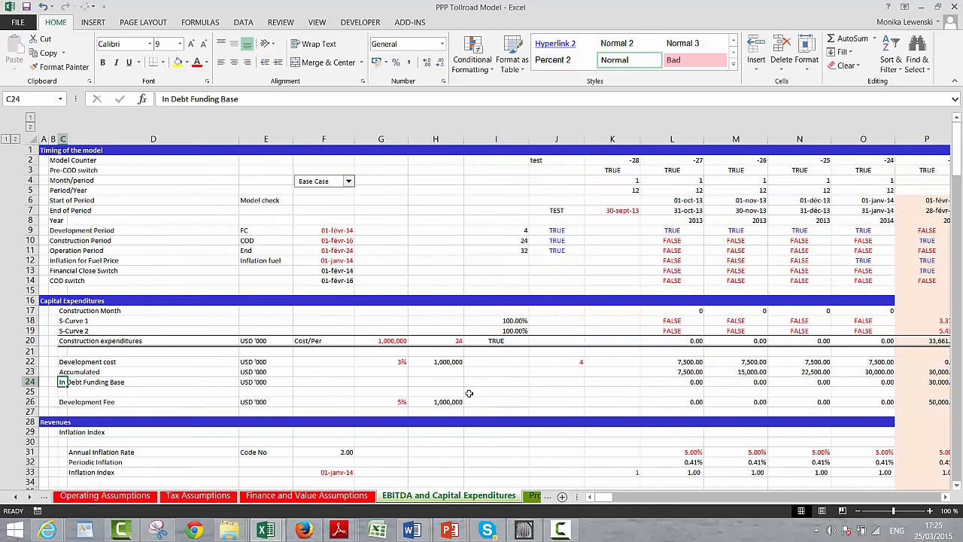
pyautogui.press('Down')
pyautogui.press('Down')
pyautogui.press('Up')
pyautogui.press('Up')
pyautogui.press('Up')
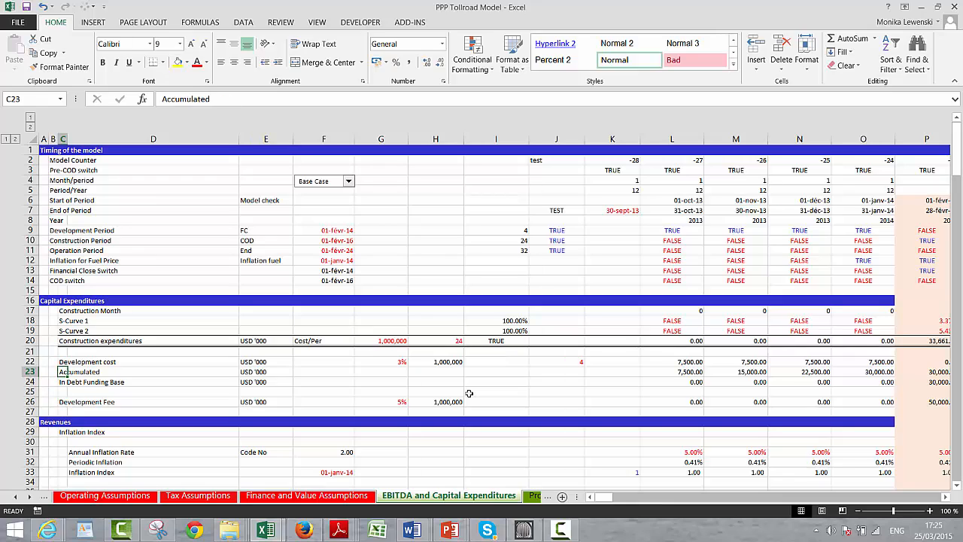
# Follow the timeline through the construction period to the COD column to check its pink highlighting
pyautogui.press('Right')
pyautogui.press('Right')
pyautogui.press('Right')
pyautogui.press('Right')
pyautogui.press('Right')
pyautogui.press('Right')
pyautogui.press('Right')
pyautogui.press('Right')
pyautogui.press('Right')
pyautogui.press('Right')
pyautogui.press('Right')
pyautogui.press('Right')
pyautogui.press('Right')
pyautogui.press('Right')
pyautogui.press('Right')
pyautogui.press('Right')
pyautogui.press('Right')
pyautogui.press('Right')
pyautogui.press('Right')
pyautogui.press('Right')
pyautogui.press('Right')
pyautogui.press('Right')
pyautogui.press('Right')
pyautogui.press('Right')
pyautogui.press('Right')
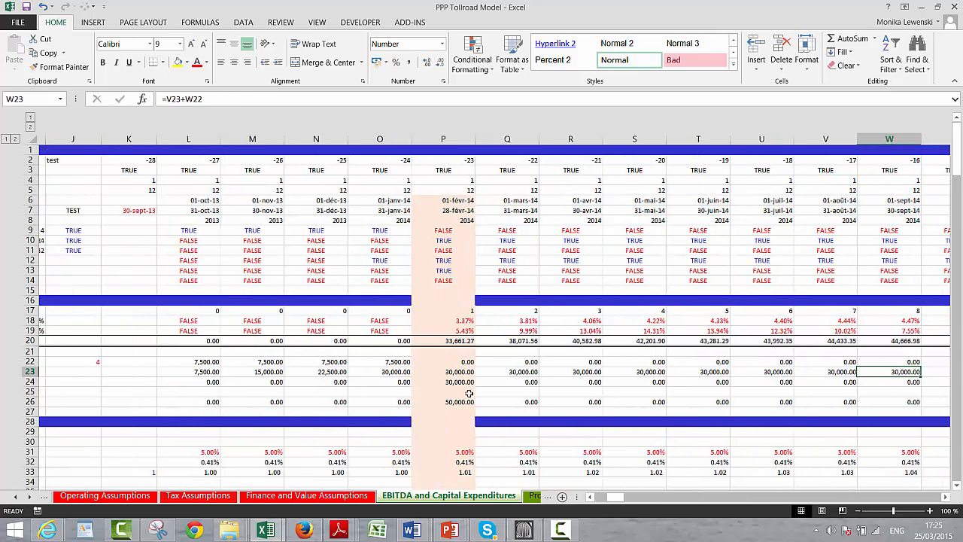
pyautogui.press('Right')
pyautogui.press('Right')
pyautogui.press('Right')
pyautogui.press('Right')
pyautogui.press('Right')
pyautogui.press('Right')
pyautogui.press('Right')
pyautogui.press('Right')
pyautogui.press('Right')
pyautogui.press('Right')
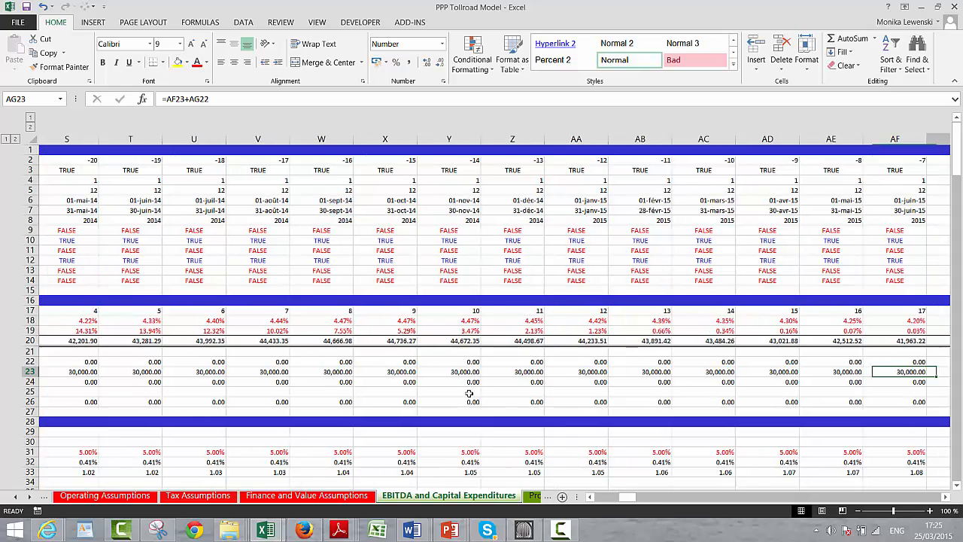
pyautogui.press('Up')
pyautogui.press('Up')
pyautogui.press('Up')
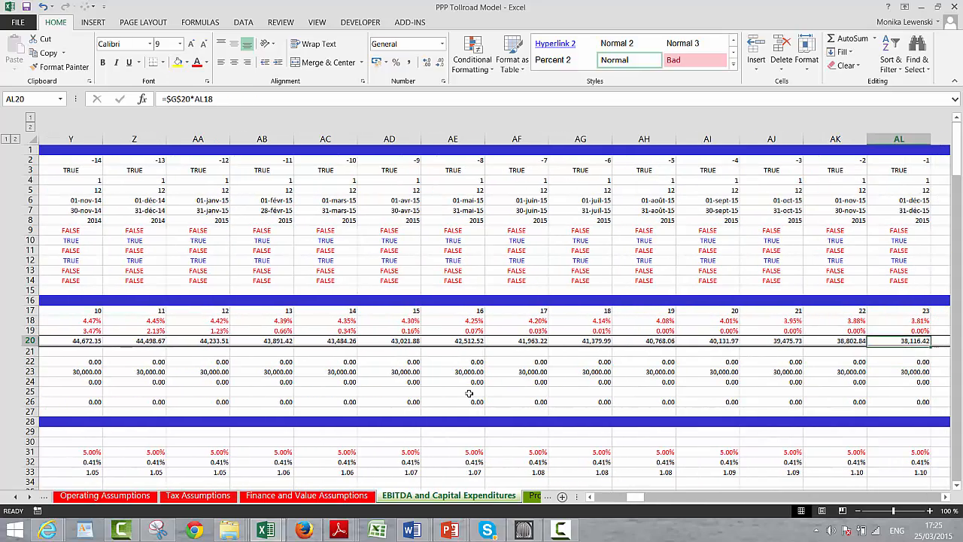
pyautogui.press('Up')
pyautogui.press('Right')
pyautogui.press('Down')
pyautogui.press('Right')
pyautogui.press('Right')
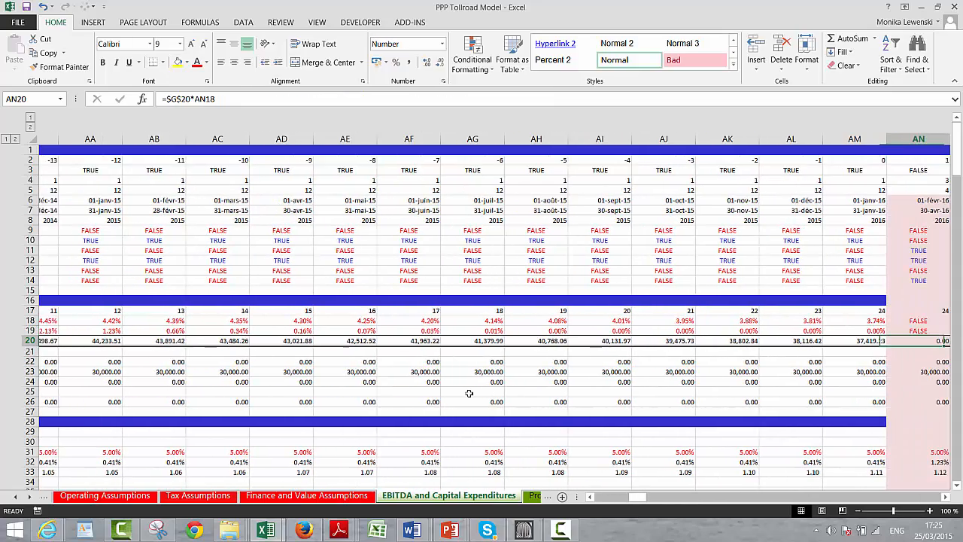
# Examine the development cost, accumulated and debt funding rows in the highlighted COD column
pyautogui.press('Down')
pyautogui.press('Down')
pyautogui.press('Left')
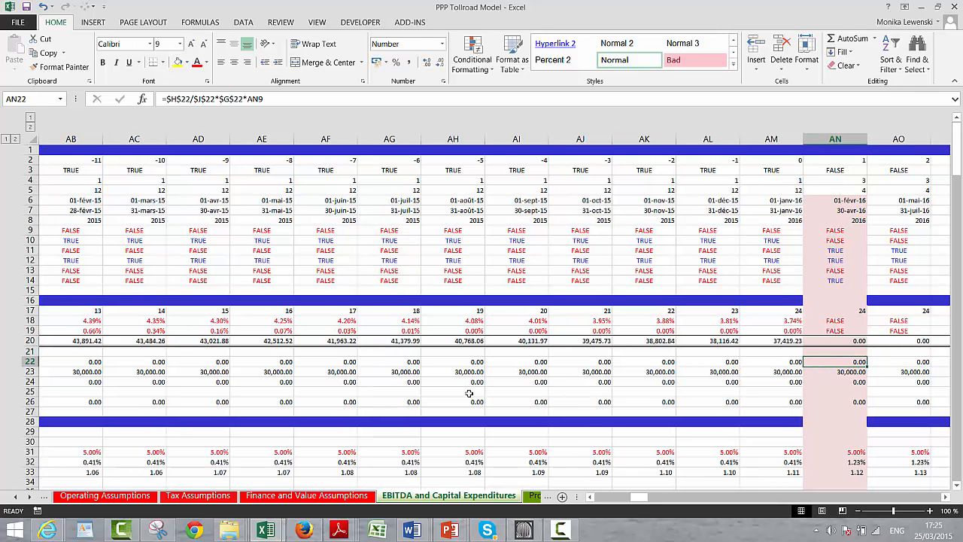
pyautogui.press('Down')
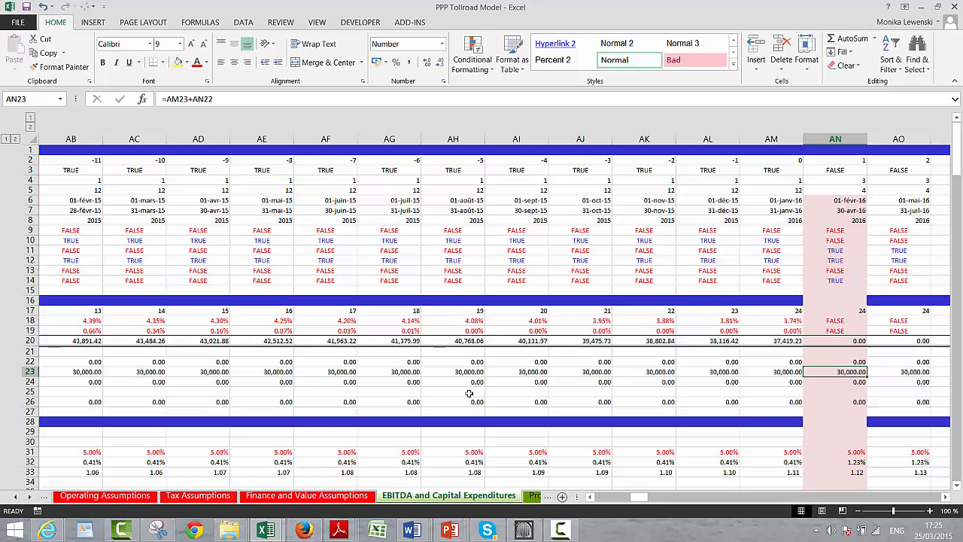
pyautogui.press('Down')
pyautogui.press('Down')
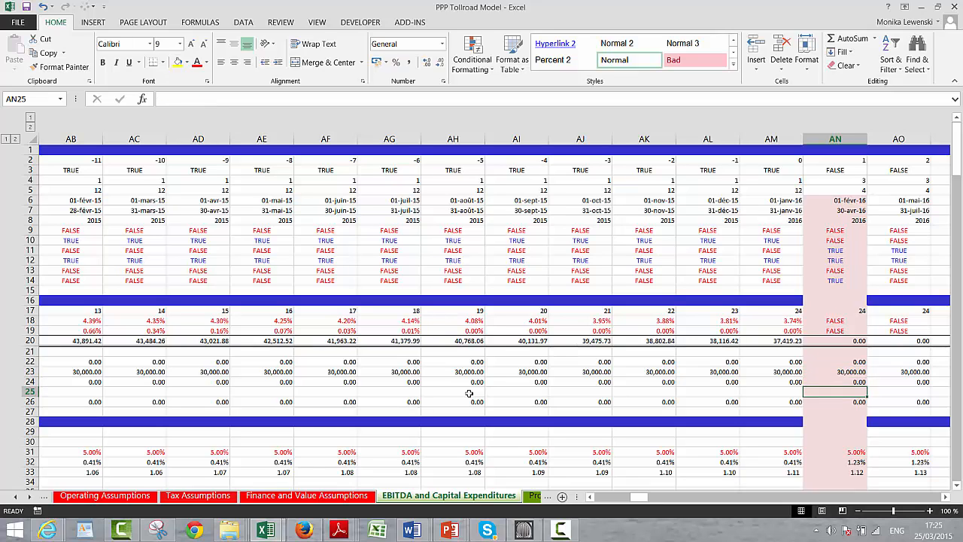
pyautogui.press('Up')
pyautogui.press('Up')
pyautogui.press('Up')
pyautogui.press('Up')
pyautogui.press('Up')
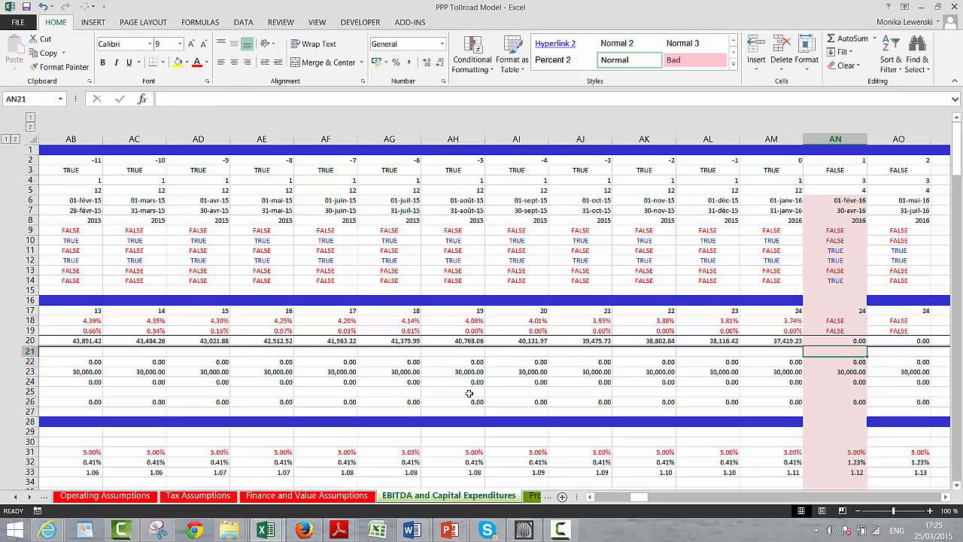
# Inspect the inflation and revenue rows down to row 39 in the highlighted COD column
pyautogui.press('Down')
pyautogui.press('Down')
pyautogui.press('Down')
pyautogui.press('Down')
pyautogui.press('Down')
pyautogui.press('Down')
pyautogui.press('Down')
pyautogui.press('Down')
pyautogui.press('Down')
pyautogui.press('Down')
pyautogui.press('Down')
pyautogui.press('Down')
pyautogui.press('Down')
pyautogui.press('Down')
pyautogui.press('Down')
pyautogui.press('Down')
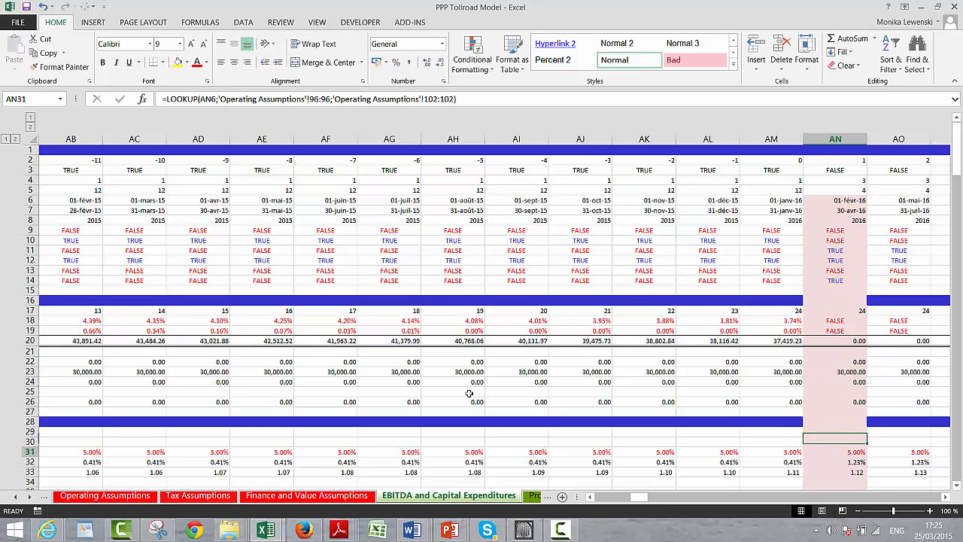
pyautogui.scroll(-2, 469, 393)
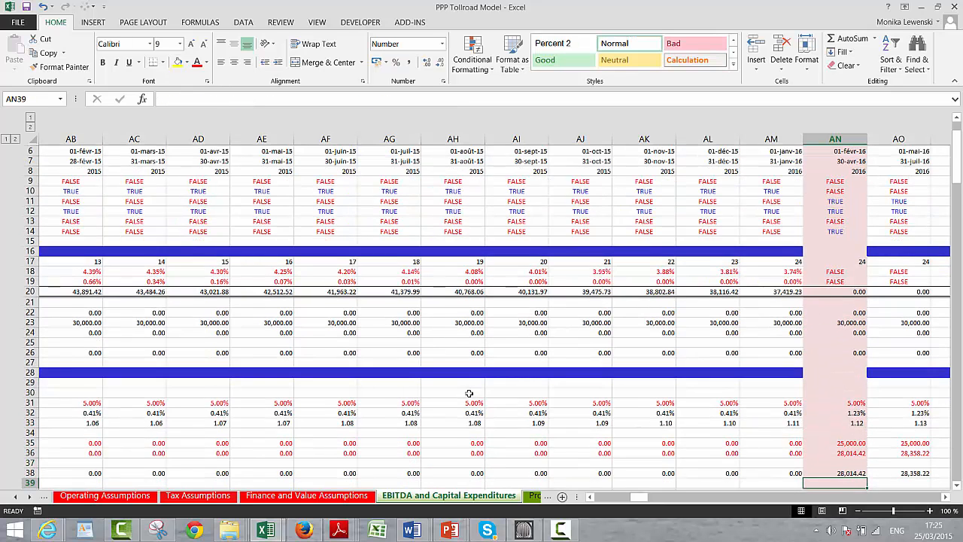
pyautogui.press('Down')
pyautogui.press('Down')
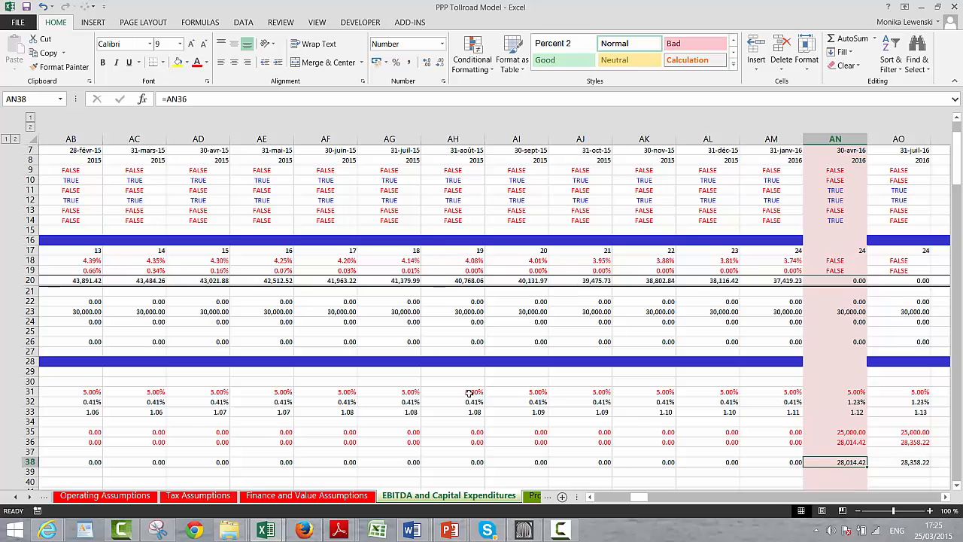
pyautogui.press('Up')
pyautogui.press('Up')
pyautogui.press('Up')
pyautogui.press('Up')
pyautogui.press('Up')
pyautogui.press('Up')
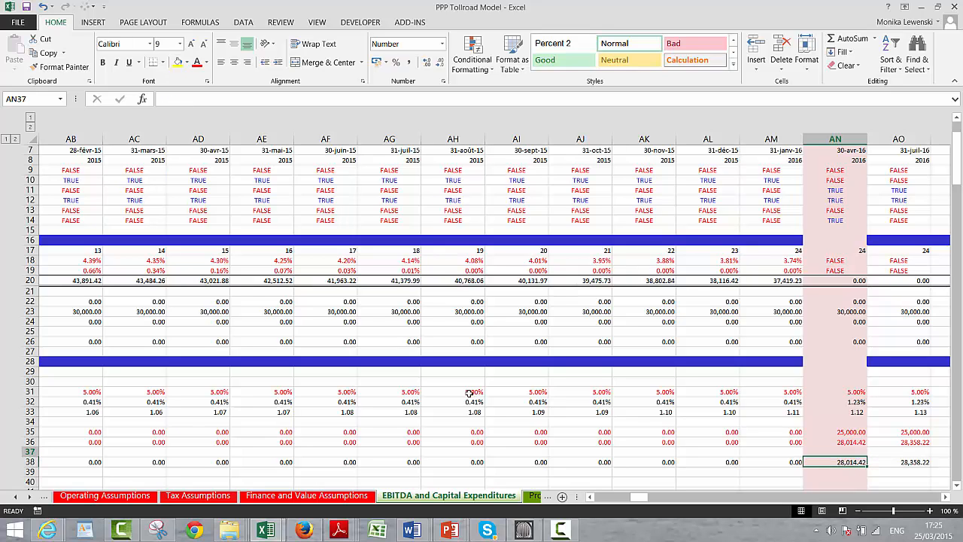
pyautogui.press('Down')
pyautogui.press('Down')
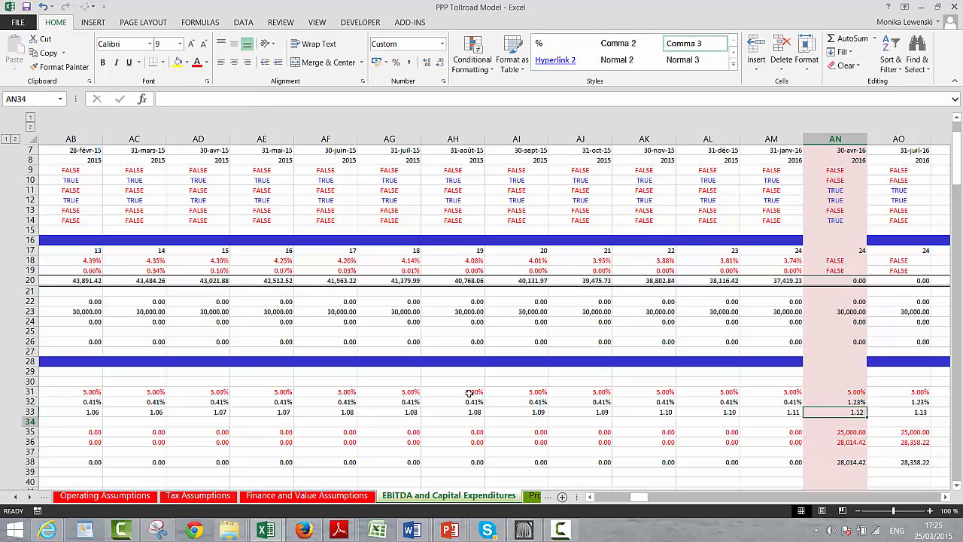
# Go back along the timeline from the COD column to the financial close column and check its highlighting and inflation index
pyautogui.press('Left')
pyautogui.press('Left')
pyautogui.press('Left')
pyautogui.press('Left')
pyautogui.press('Left')
pyautogui.press('Left')
pyautogui.press('Left')
pyautogui.press('Left')
pyautogui.press('Left')
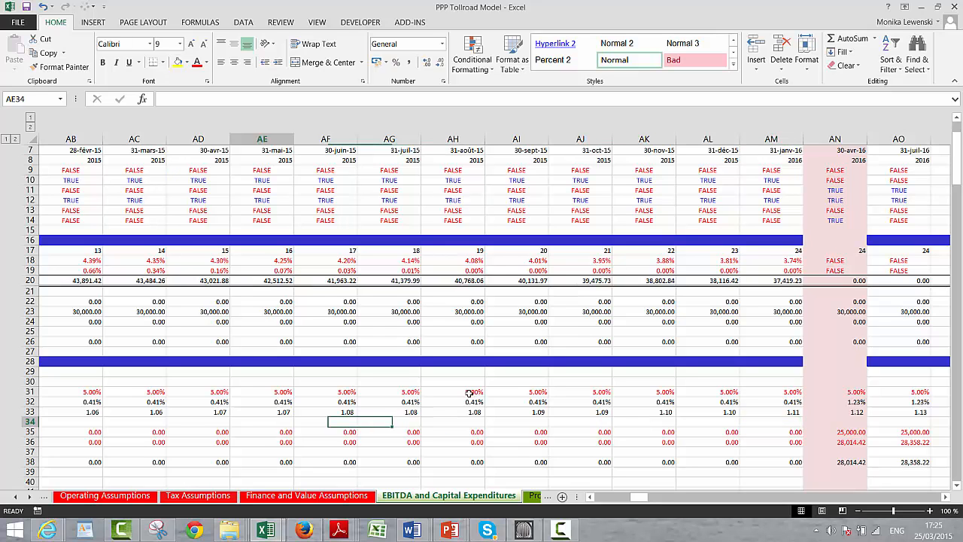
pyautogui.press('Left')
pyautogui.press('Left')
pyautogui.press('Left')
pyautogui.press('Left')
pyautogui.press('Left')
pyautogui.press('Left')
pyautogui.press('Left')
pyautogui.press('Left')
pyautogui.press('Left')
pyautogui.press('Left')
pyautogui.press('Left')
pyautogui.press('Left')
pyautogui.press('Left')
pyautogui.press('Left')
pyautogui.press('Left')
pyautogui.press('Left')
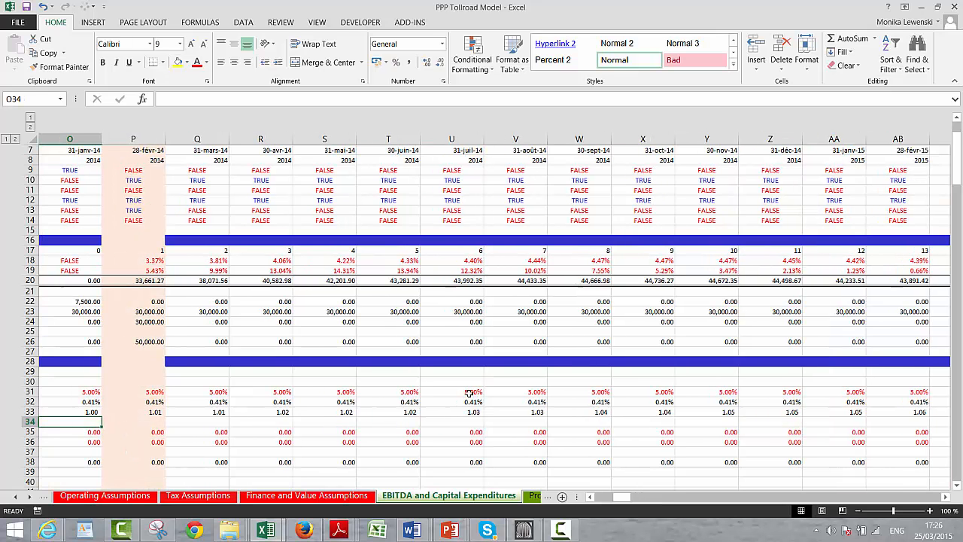
pyautogui.press('Left')
pyautogui.press('Right')
pyautogui.press('Right')
pyautogui.press('Up')
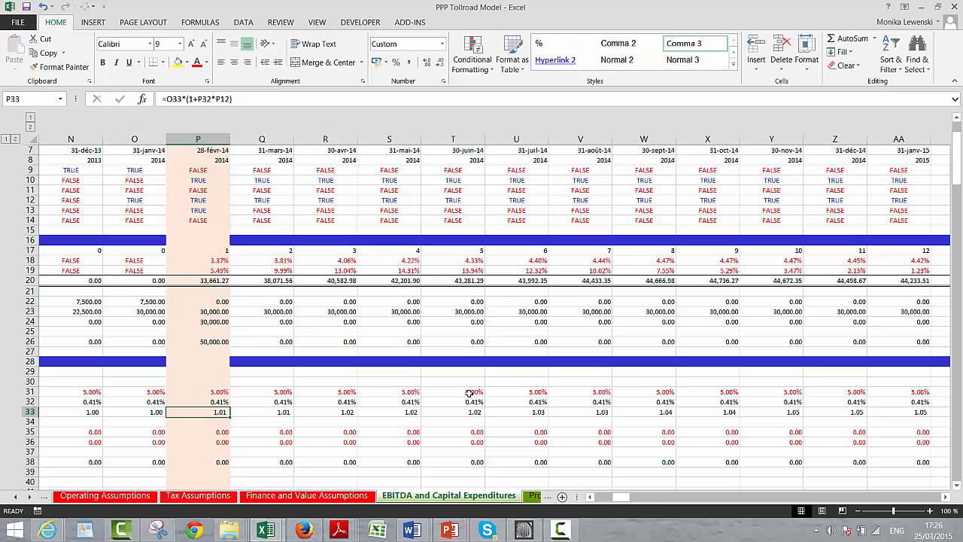
# Return along the Inflation Index row to the row labels at the start of the sheet
pyautogui.press('Left')
pyautogui.press('Left')
pyautogui.press('Left')
pyautogui.press('Left')
pyautogui.press('Left')
pyautogui.press('Left')
pyautogui.press('Left')
pyautogui.press('Left')
pyautogui.press('Left')
pyautogui.press('Left')
pyautogui.press('Left')
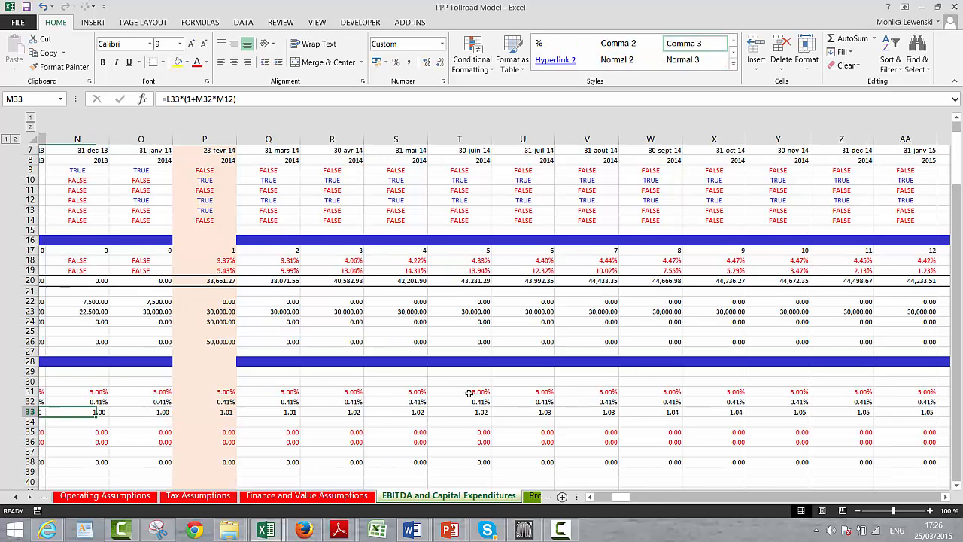
pyautogui.press('Left')
pyautogui.press('Left')
pyautogui.press('Left')
pyautogui.press('Left')
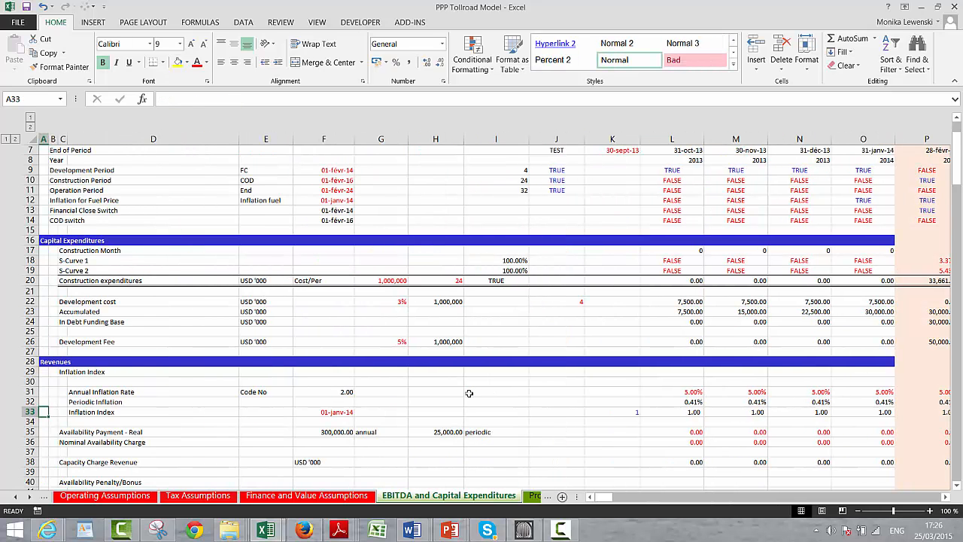
# Examine the Inflation Index start date and the Availability Payment - Real line under Revenues
pyautogui.click(337, 412)
pyautogui.press('Right')
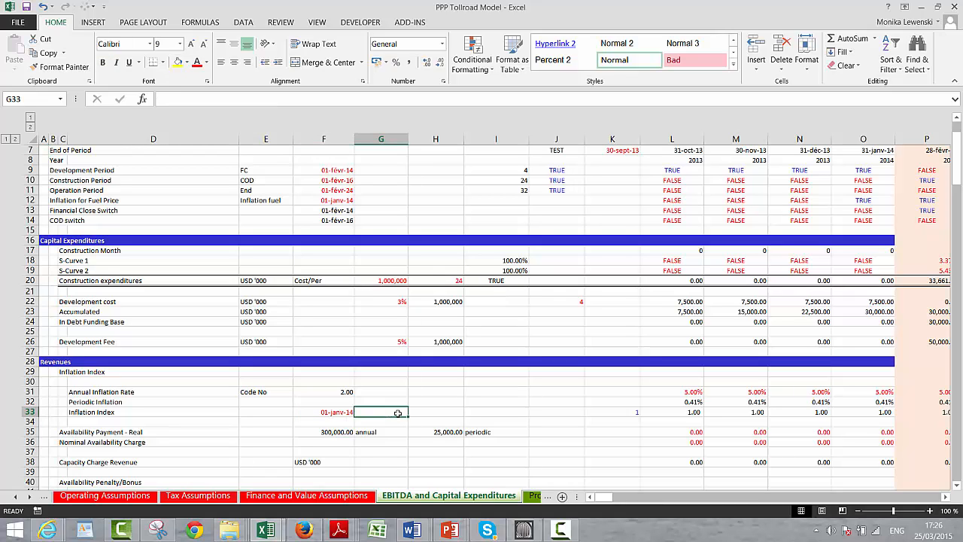
pyautogui.press('Down')
pyautogui.press('Down')
pyautogui.press('Left')
pyautogui.press('Left')
pyautogui.press('Left')
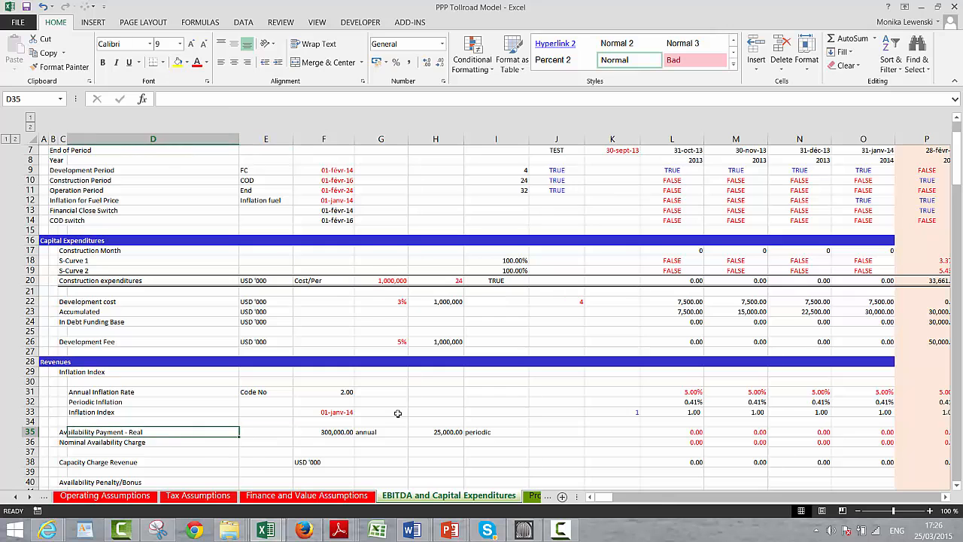
# Review the revenue and Availability Penalty/Bonus labels down to Capacity Charges after penalty/bonus in row 47
pyautogui.press('Down')
pyautogui.press('Down')
pyautogui.press('Down')
pyautogui.press('Down')
pyautogui.press('Down')
pyautogui.press('Down')
pyautogui.press('Down')
pyautogui.press('Down')
pyautogui.press('Down')
pyautogui.press('Down')
pyautogui.press('Down')
pyautogui.press('Down')
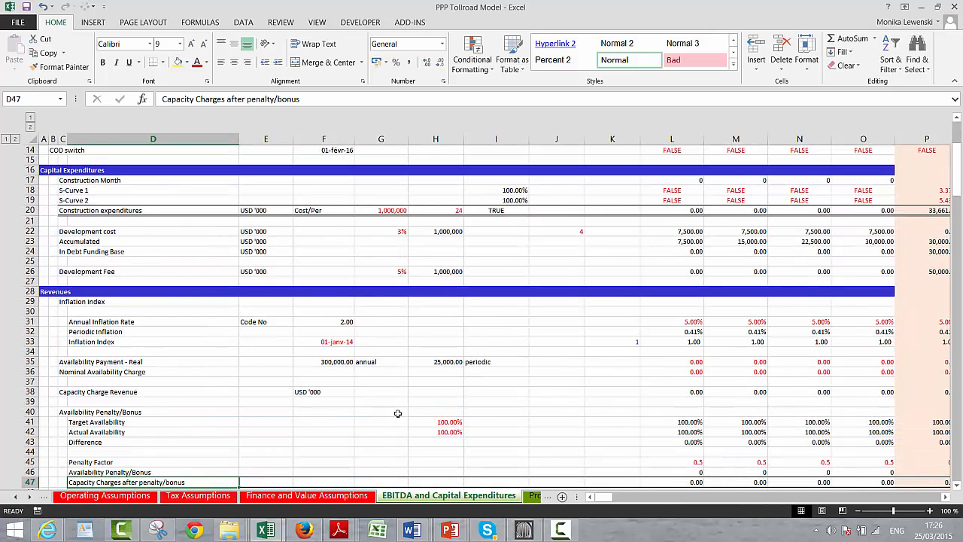
pyautogui.press('Down')
pyautogui.press('Up')
pyautogui.press('Right')
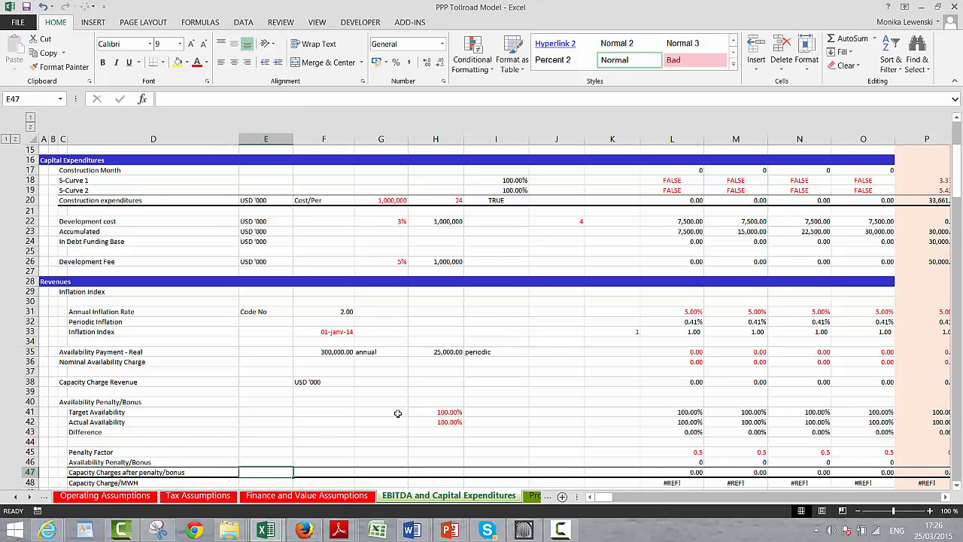
# Follow the Capacity Charges after penalty/bonus row along the timeline past construction to the highlighted COD column
pyautogui.press('Right')
pyautogui.press('Right')
pyautogui.press('Right')
pyautogui.press('Right')
pyautogui.press('Right')
pyautogui.press('Right')
pyautogui.press('Right')
pyautogui.press('Right')
pyautogui.press('Right')
pyautogui.press('Right')
pyautogui.press('Right')
pyautogui.press('Right')
pyautogui.press('Right')
pyautogui.press('Right')
pyautogui.press('Right')
pyautogui.press('Right')
pyautogui.press('Right')
pyautogui.press('Right')
pyautogui.press('Right')
pyautogui.press('Right')
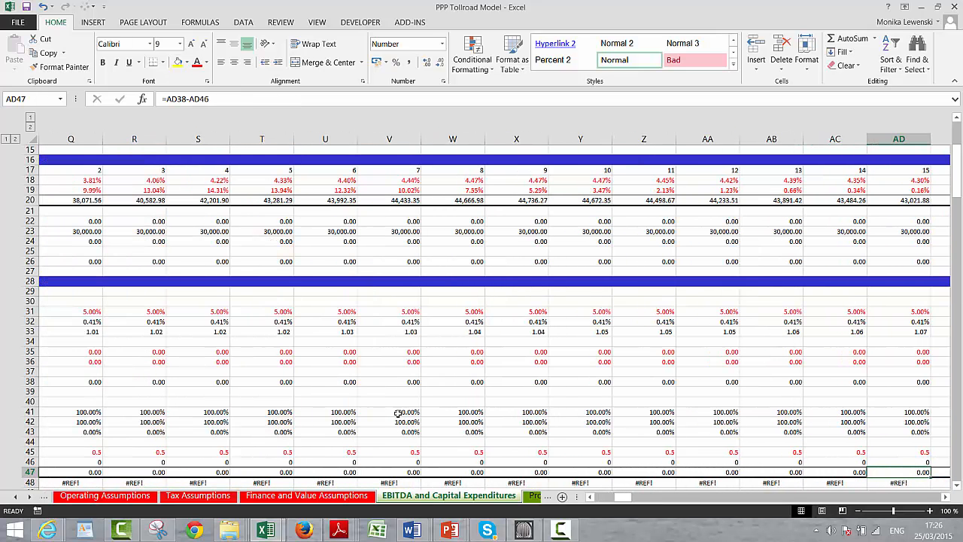
pyautogui.press('Right')
pyautogui.press('Right')
pyautogui.press('Right')
pyautogui.press('Right')
pyautogui.press('Right')
pyautogui.press('Right')
pyautogui.press('Right')
pyautogui.press('Right')
pyautogui.press('Right')
pyautogui.press('Right')
pyautogui.press('Right')
pyautogui.press('Right')
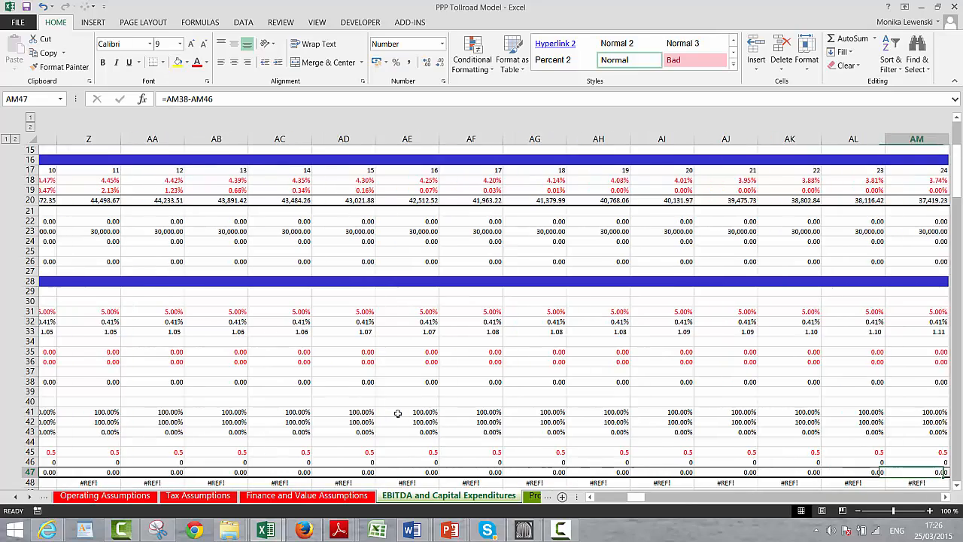
pyautogui.press('Left')
pyautogui.press('Down')
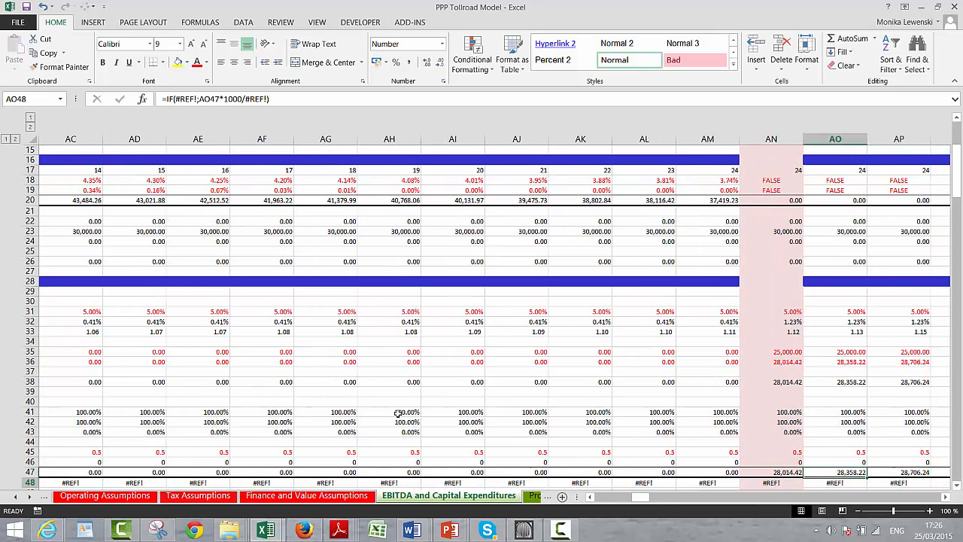
# Trace the Capacity Charge/MWH row back through the timeline to its label, checking its broken references
pyautogui.press('Left')
pyautogui.press('Left')
pyautogui.press('Left')
pyautogui.press('Left')
pyautogui.press('Left')
pyautogui.press('Left')
pyautogui.press('Left')
pyautogui.press('Left')
pyautogui.press('Left')
pyautogui.press('Left')
pyautogui.press('Left')
pyautogui.press('Left')
pyautogui.press('Left')
pyautogui.press('Left')
pyautogui.press('Left')
pyautogui.press('Left')
pyautogui.press('Left')
pyautogui.press('Left')
pyautogui.press('Left')
pyautogui.press('Left')
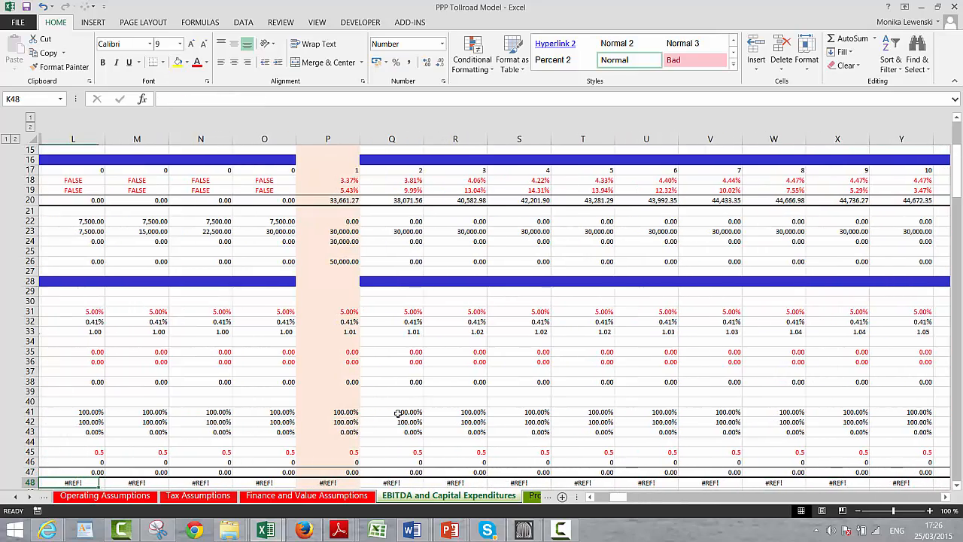
pyautogui.press('Left')
pyautogui.press('Left')
pyautogui.press('Left')
pyautogui.press('Left')
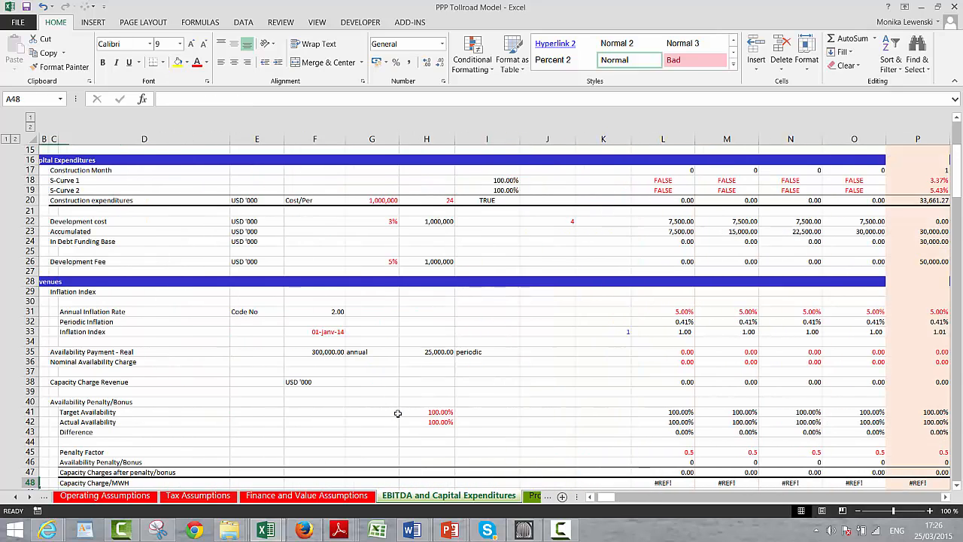
# Delete rows 48 to 56, from Capacity Charge/MWH through the Fuel Energy Revenues lines to Periodic degradation
pyautogui.press('Down')
pyautogui.press('Down')
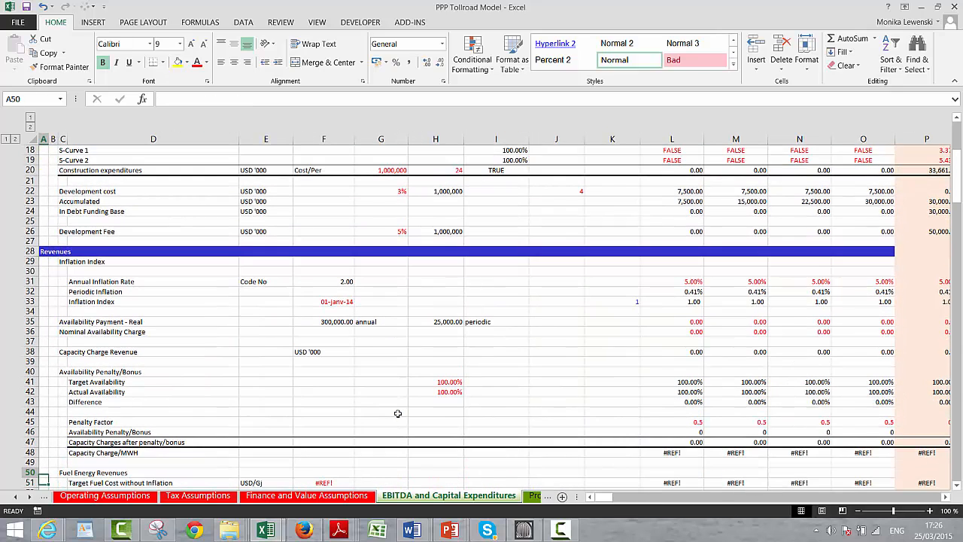
pyautogui.press('Up')
pyautogui.hotkey('shift', 'space')
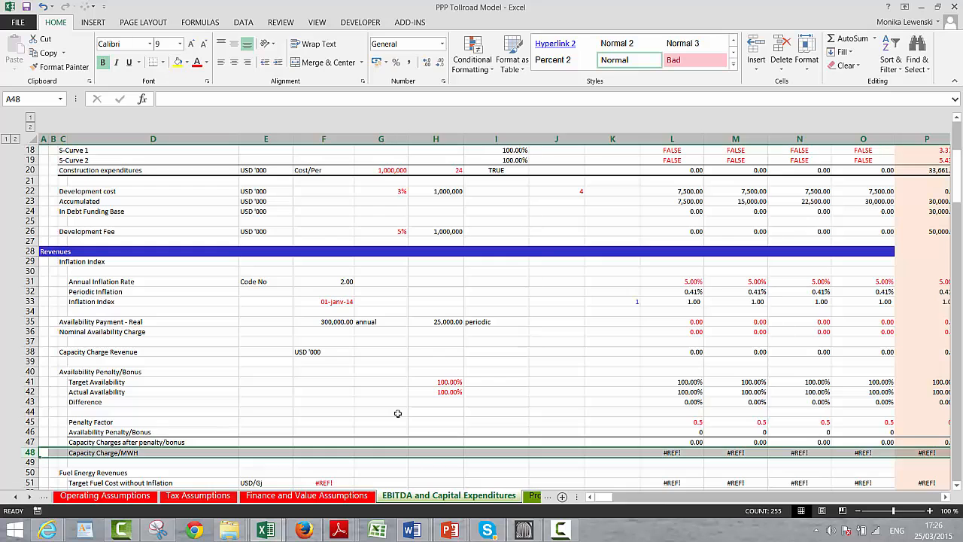
pyautogui.hotkey('shift', 'Down')
pyautogui.hotkey('shift', 'Down')
pyautogui.hotkey('shift', 'Down')
pyautogui.hotkey('shift', 'Down')
pyautogui.hotkey('shift', 'Down')
pyautogui.hotkey('shift', 'Down')
pyautogui.hotkey('shift', 'Down')
pyautogui.hotkey('shift', 'Down')
pyautogui.hotkey('shift', 'Down')
pyautogui.hotkey('shift', 'Down')
pyautogui.hotkey('shift', 'Down')
pyautogui.hotkey('shift', 'Down')
pyautogui.hotkey('shift', 'Down')
pyautogui.hotkey('shift', 'Down')
pyautogui.hotkey('shift', 'Down')
pyautogui.hotkey('shift', 'Down')
pyautogui.hotkey('shift', 'Down')
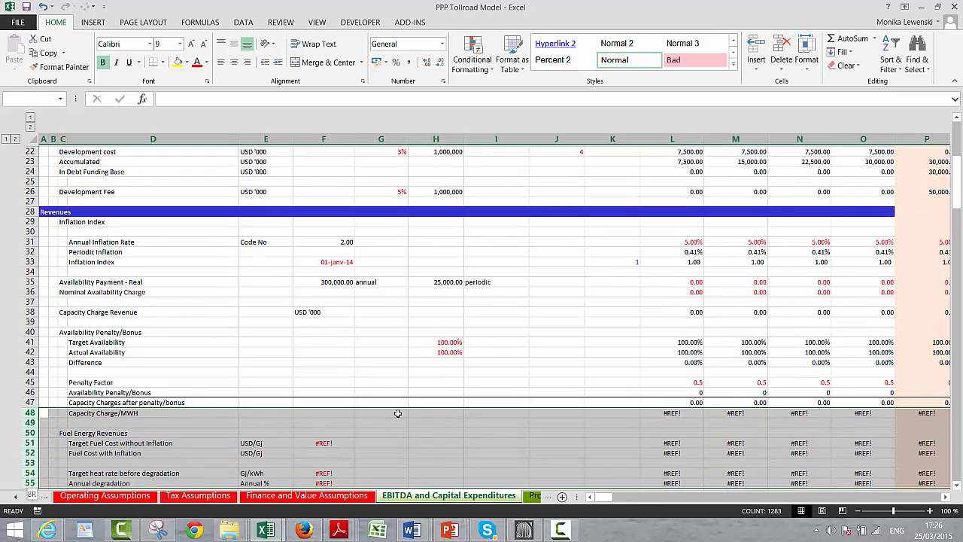
pyautogui.hotkey('shift', 'Down')
pyautogui.hotkey('shift', 'Down')
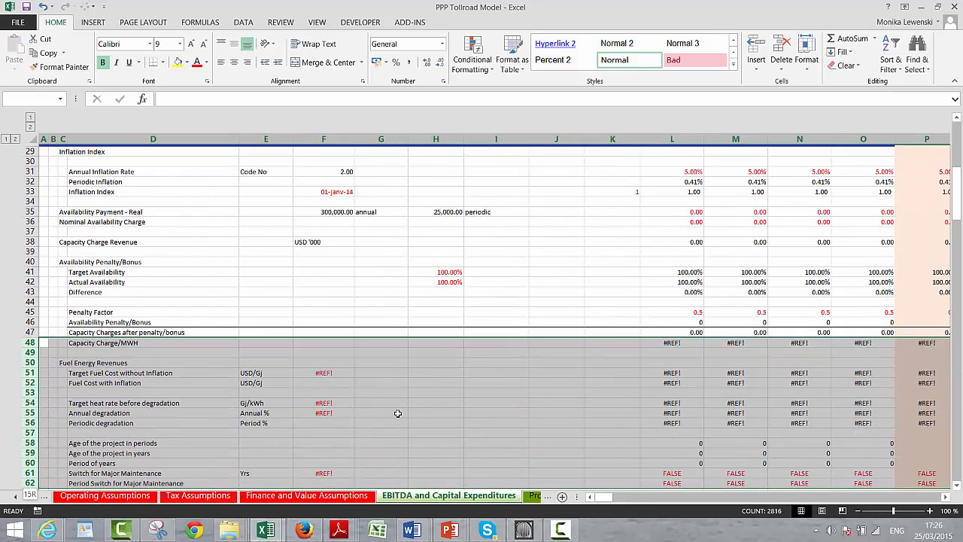
pyautogui.hotkey('shift', 'Up')
pyautogui.hotkey('shift', 'Up')
pyautogui.hotkey('shift', 'Up')
pyautogui.hotkey('shift', 'Up')
pyautogui.hotkey('shift', 'Up')
pyautogui.hotkey('shift', 'Up')
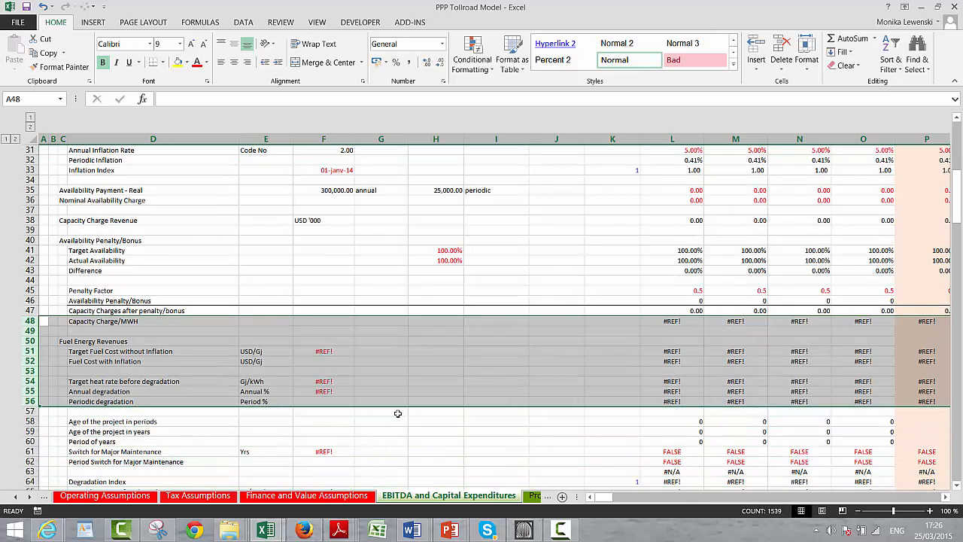
pyautogui.hotkey('ctrl', '-')
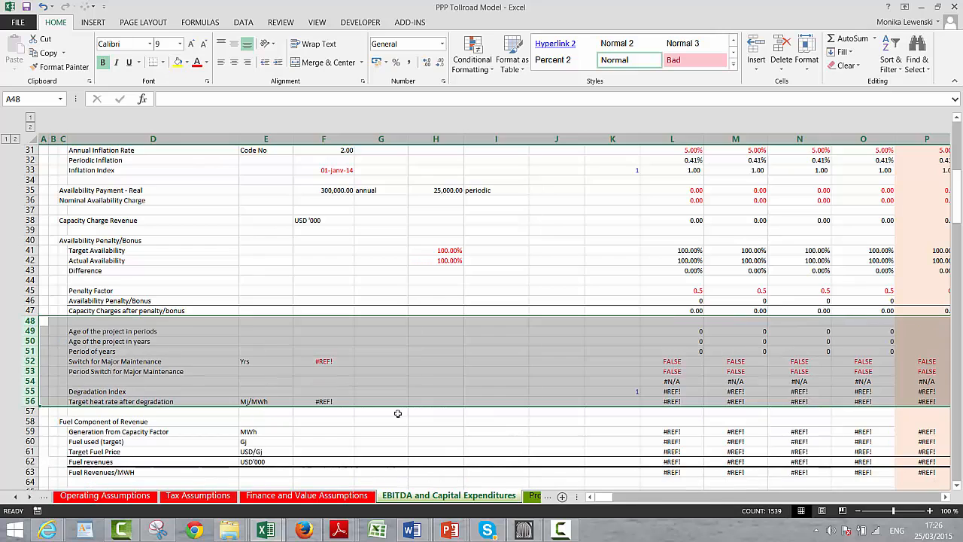
# Delete rows 52 to 63, from Switch for Major Maintenance through Fuel Revenues/MWH
pyautogui.press('Down')
pyautogui.press('Down')
pyautogui.press('Down')
pyautogui.press('Down')
pyautogui.press('Down')
pyautogui.press('Down')
pyautogui.press('Down')
pyautogui.press('Down')
pyautogui.press('Down')
pyautogui.press('Down')
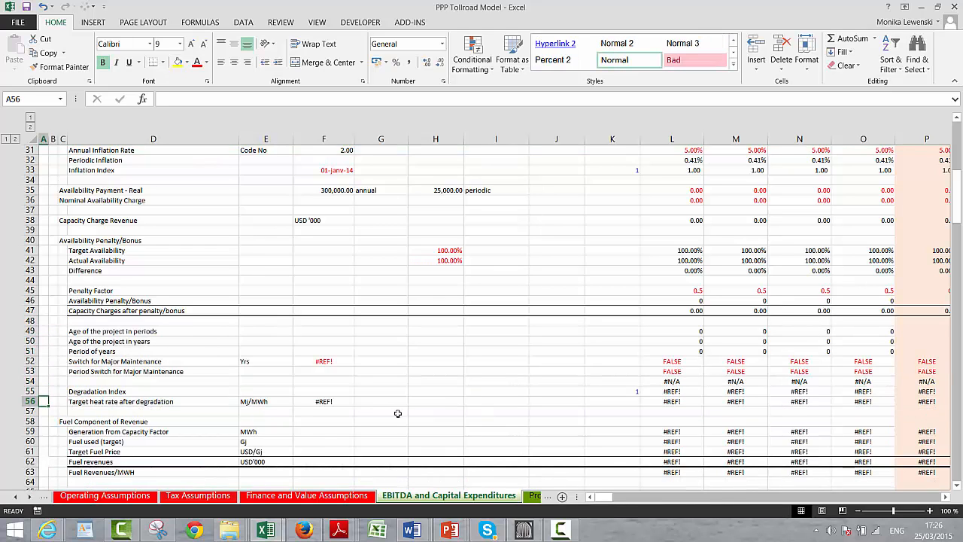
pyautogui.press('Up')
pyautogui.press('Up')
pyautogui.press('Up')
pyautogui.press('Up')
pyautogui.press('Up')
pyautogui.press('Up')
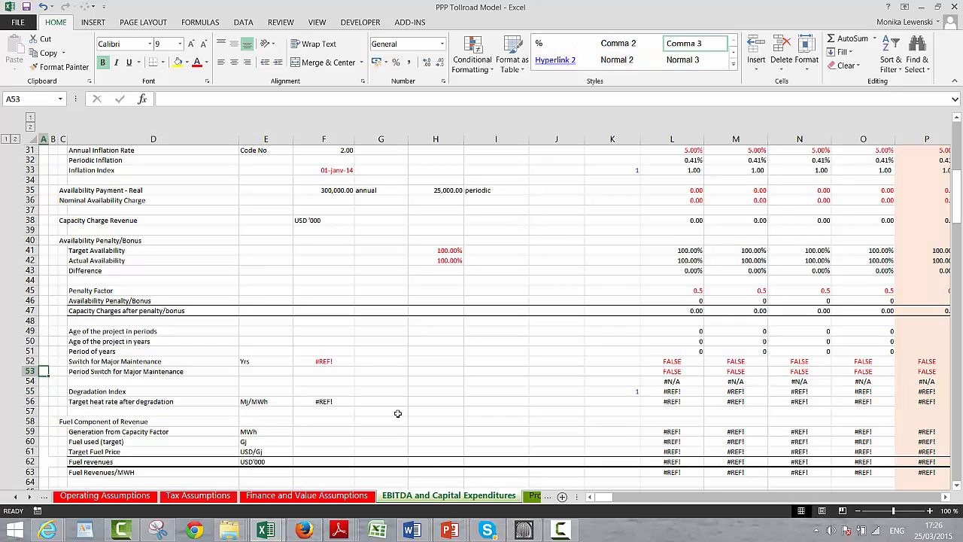
pyautogui.hotkey('shift', 'space')
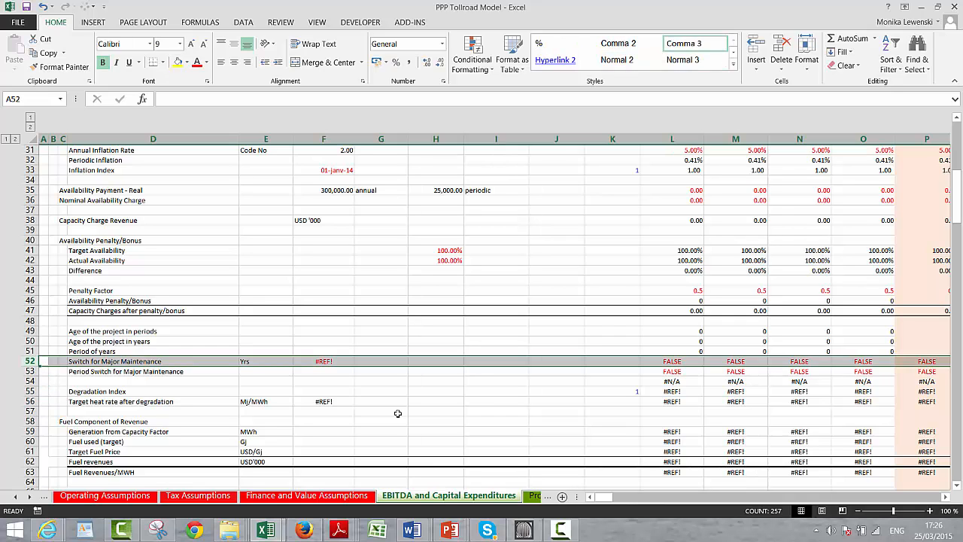
pyautogui.hotkey('shift', 'Down')
pyautogui.hotkey('shift', 'Down')
pyautogui.hotkey('shift', 'Down')
pyautogui.hotkey('shift', 'Down')
pyautogui.hotkey('shift', 'Down')
pyautogui.hotkey('shift', 'Down')
pyautogui.hotkey('shift', 'Down')
pyautogui.hotkey('shift', 'Down')
pyautogui.hotkey('shift', 'Down')
pyautogui.hotkey('shift', 'Down')
pyautogui.hotkey('shift', 'Down')
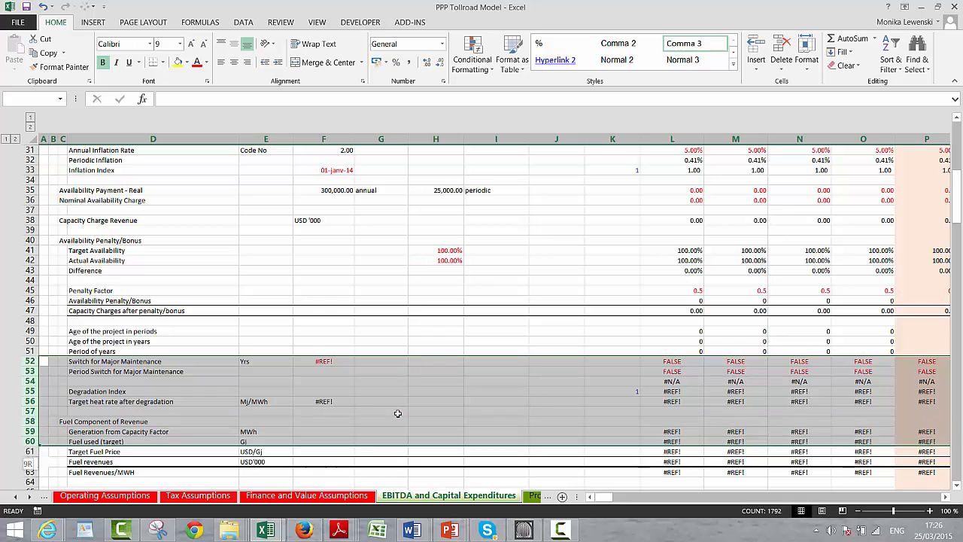
pyautogui.hotkey('ctrl', '-')
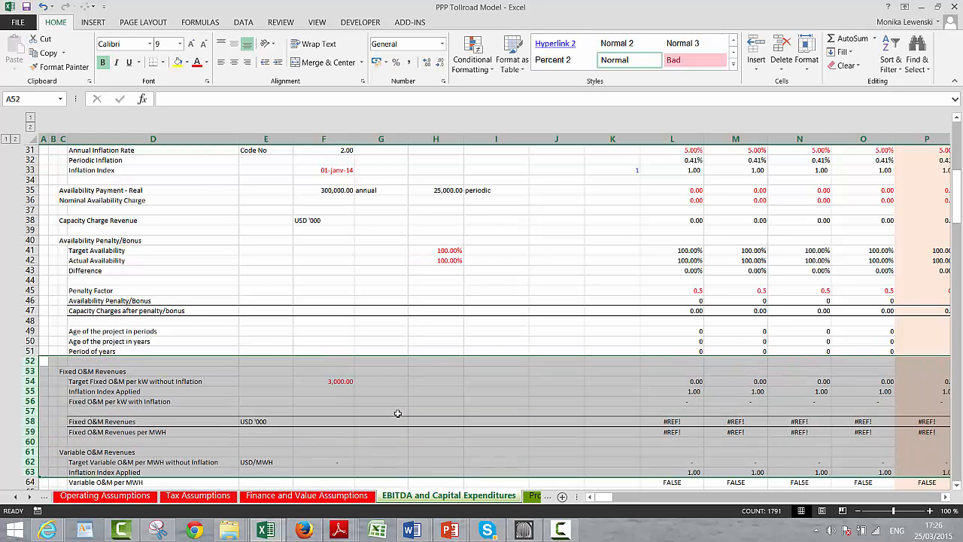
# Examine the Fixed O&M Revenues section, including the Target Fixed O&M per kW without Inflation row
pyautogui.hotkey('shift', 'Up')
pyautogui.hotkey('shift', 'Up')
pyautogui.hotkey('shift', 'Up')
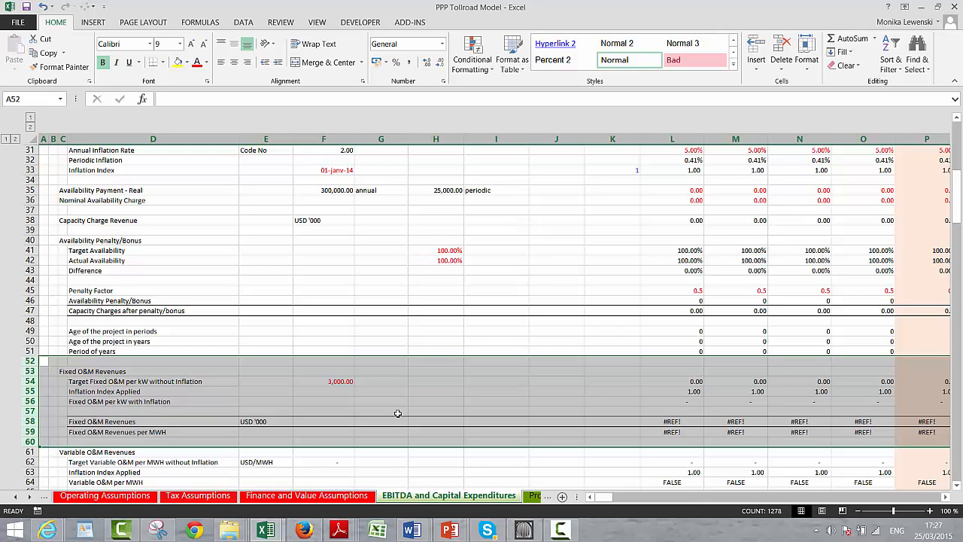
pyautogui.press('Down')
pyautogui.press('Down')
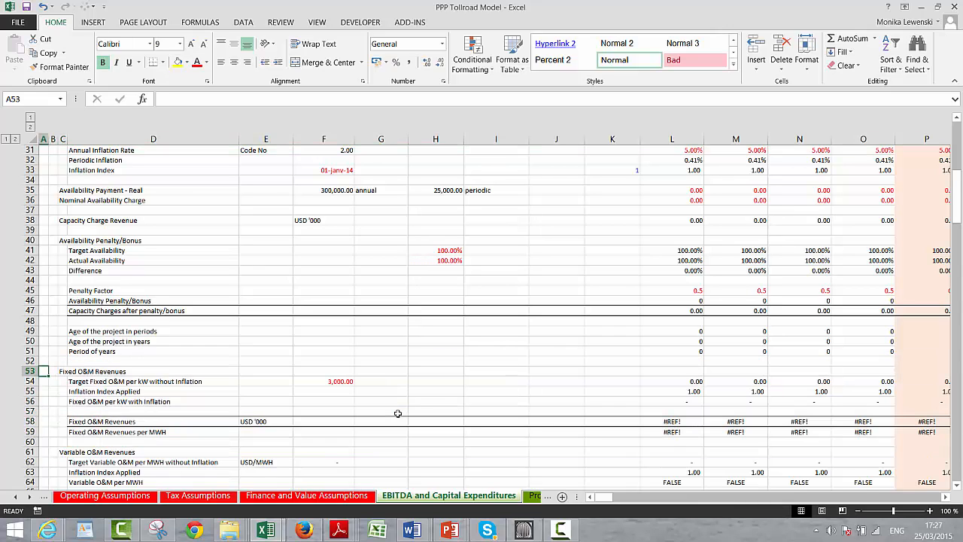
pyautogui.press('Right')
pyautogui.press('Right')
pyautogui.press('Right')
pyautogui.press('Right')
pyautogui.press('Right')
pyautogui.press('Right')
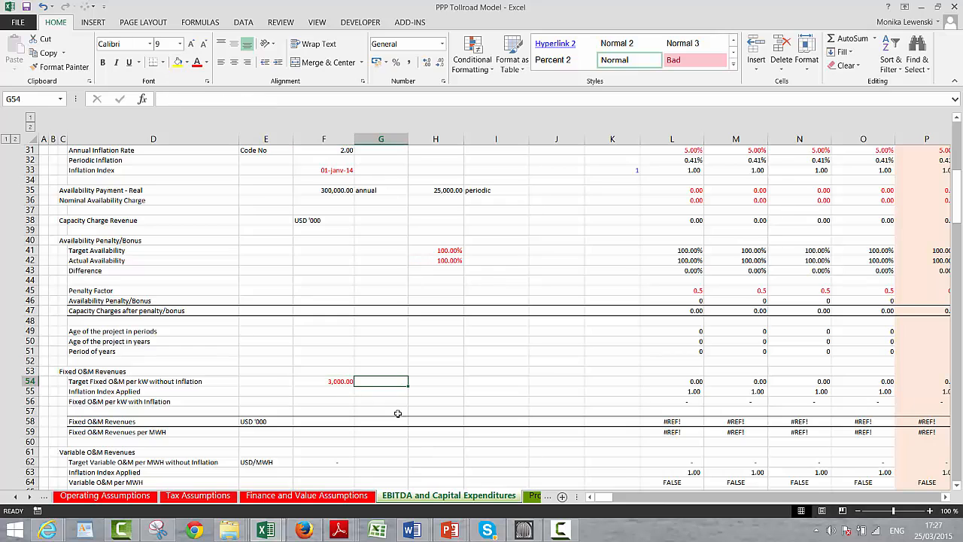
pyautogui.press('Left')
pyautogui.press('Left')
pyautogui.press('Left')
pyautogui.press('Left')
pyautogui.press('Left')
pyautogui.press('Left')
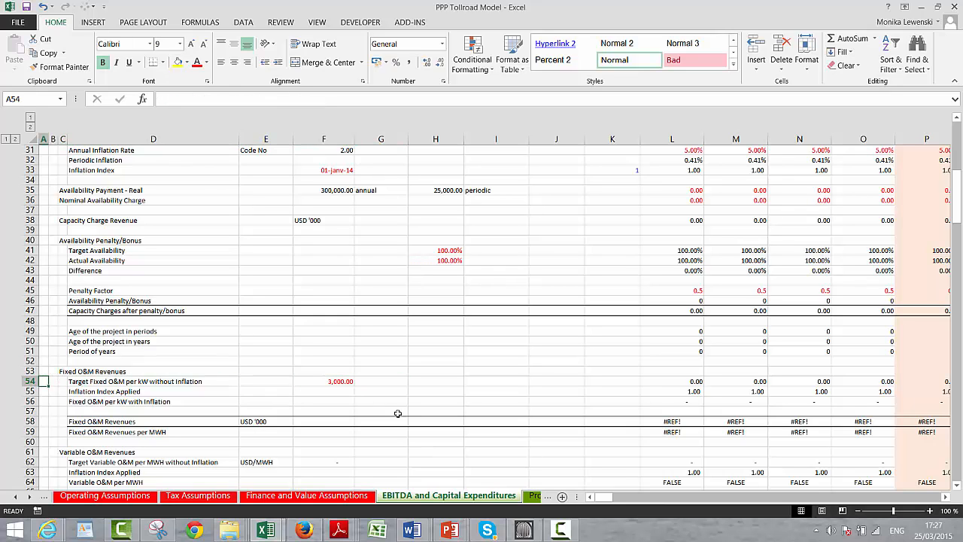
# Delete rows 53 to 66, covering the Fixed O&M Revenues and Variable O&M Revenues sections
pyautogui.press('Up')
pyautogui.hotkey('shift', 'space')
pyautogui.hotkey('shift', 'Down')
pyautogui.hotkey('shift', 'Down')
pyautogui.hotkey('shift', 'Down')
pyautogui.hotkey('shift', 'Down')
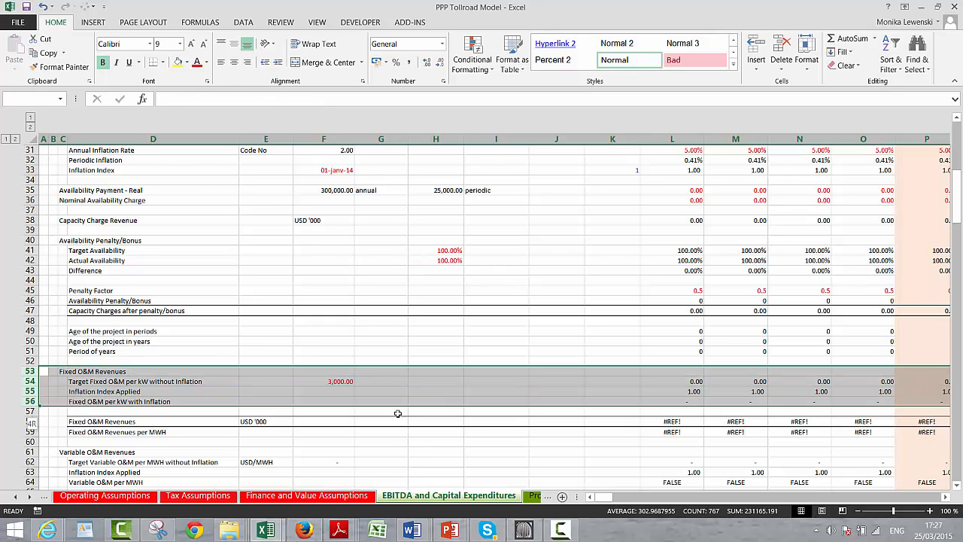
pyautogui.hotkey('shift', 'Down')
pyautogui.hotkey('shift', 'Down')
pyautogui.hotkey('shift', 'Down')
pyautogui.hotkey('shift', 'Down')
pyautogui.hotkey('shift', 'Down')
pyautogui.hotkey('shift', 'Down')
pyautogui.hotkey('shift', 'Down')
pyautogui.hotkey('shift', 'Down')
pyautogui.hotkey('shift', 'Down')
pyautogui.hotkey('shift', 'Down')
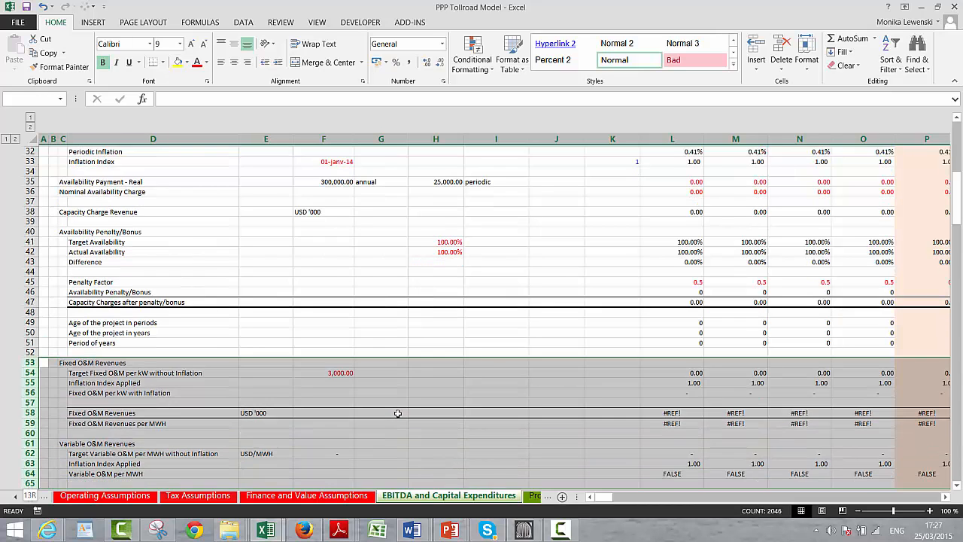
pyautogui.hotkey('shift', 'Down')
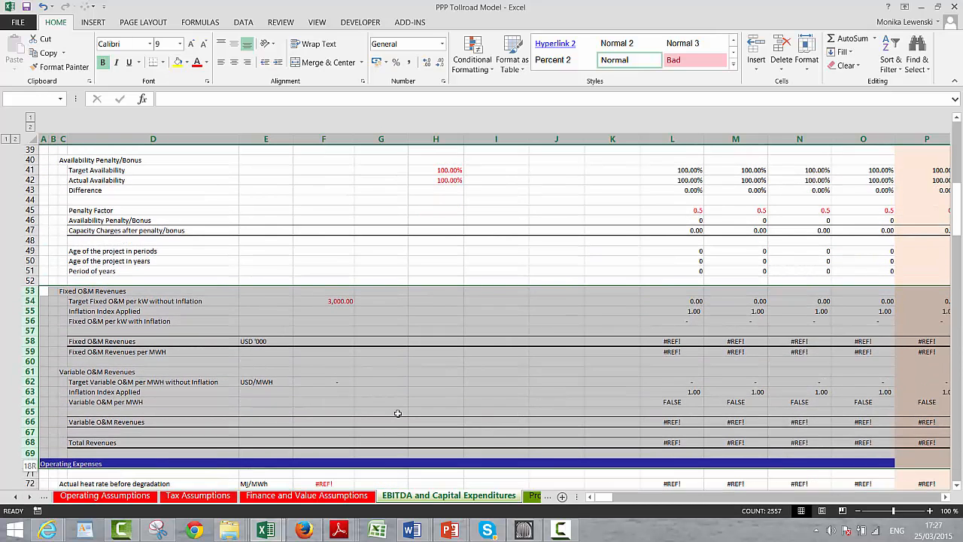
pyautogui.hotkey('shift', 'Up')
pyautogui.hotkey('shift', 'Up')
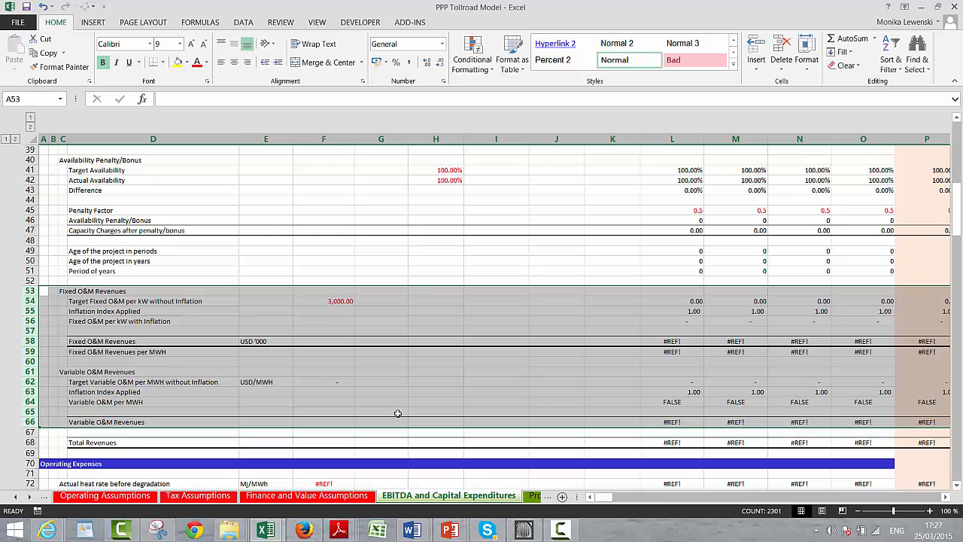
pyautogui.hotkey('ctrl', '-')
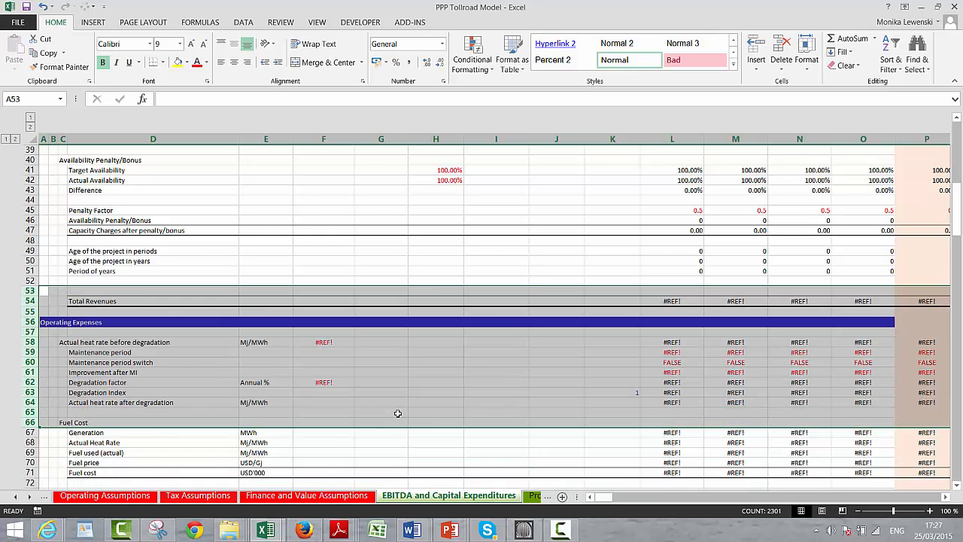
# Delete one of the blank rows above Total Revenues, row 52
pyautogui.press('Up')
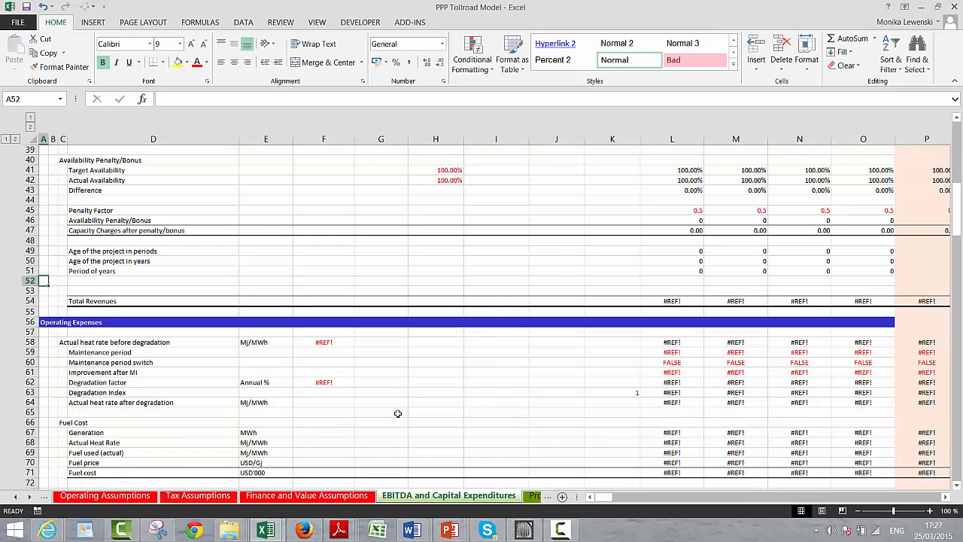
pyautogui.press('Down')
pyautogui.hotkey('shift', 'space')
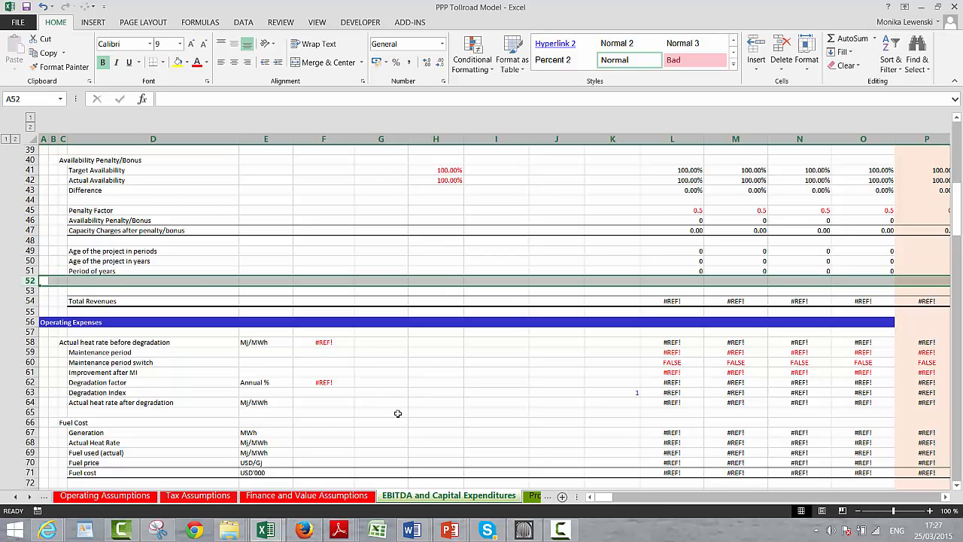
pyautogui.hotkey('ctrl', '-')
# Replace the Total Revenues formula in L53 with =L47, the capacity charges after penalty/bonus, and fill it across the row's periods
pyautogui.press('Down')
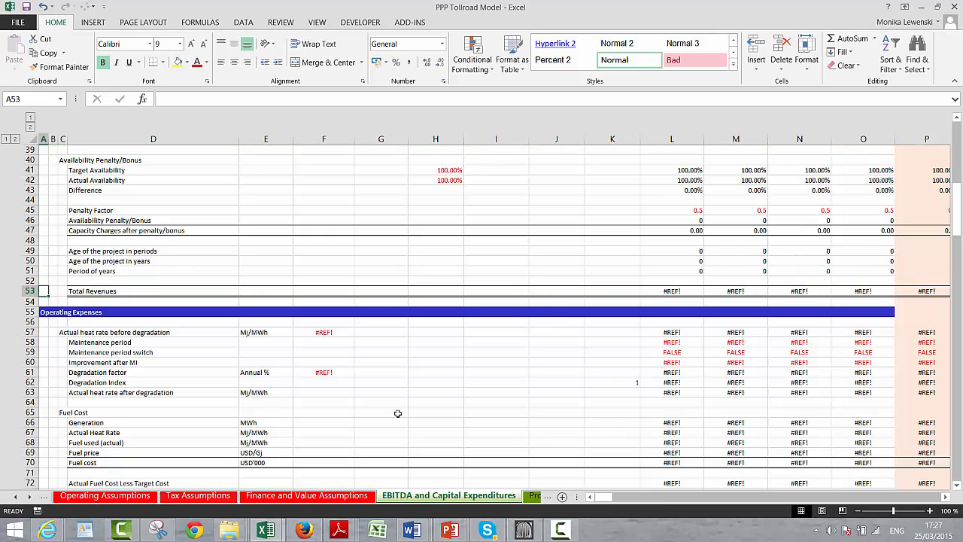
pyautogui.press('Right')
pyautogui.press('Right')
pyautogui.press('Right')
pyautogui.press('Right')
pyautogui.press('Right')
pyautogui.press('Right')
pyautogui.press('Right')
pyautogui.press('Right')
pyautogui.press('Right')
pyautogui.press('Right')
pyautogui.press('Right')
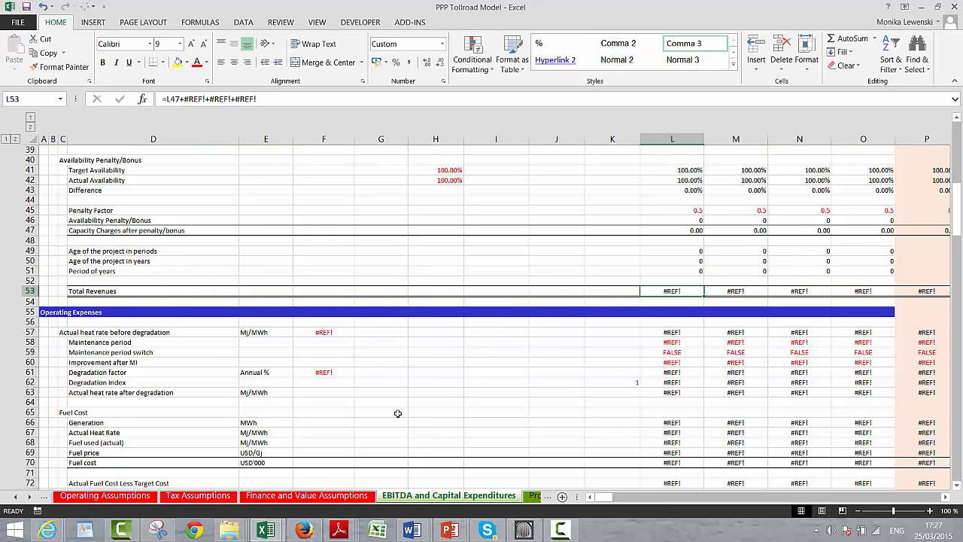
pyautogui.write('=')
pyautogui.press('Up')
pyautogui.press('Up')
pyautogui.press('Up')
pyautogui.press('Up')
pyautogui.press('Up')
pyautogui.press('Up')
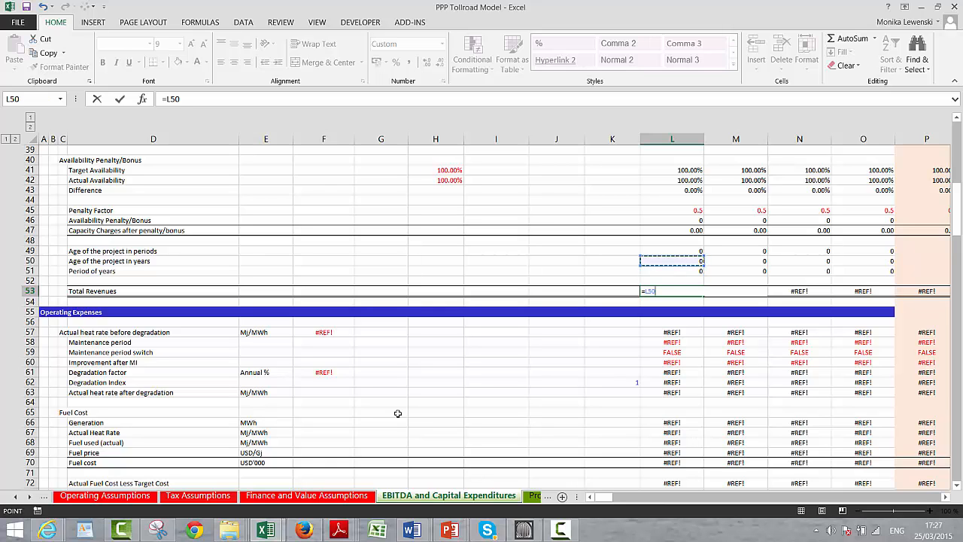
pyautogui.hotkey('ctrl', 'Return')
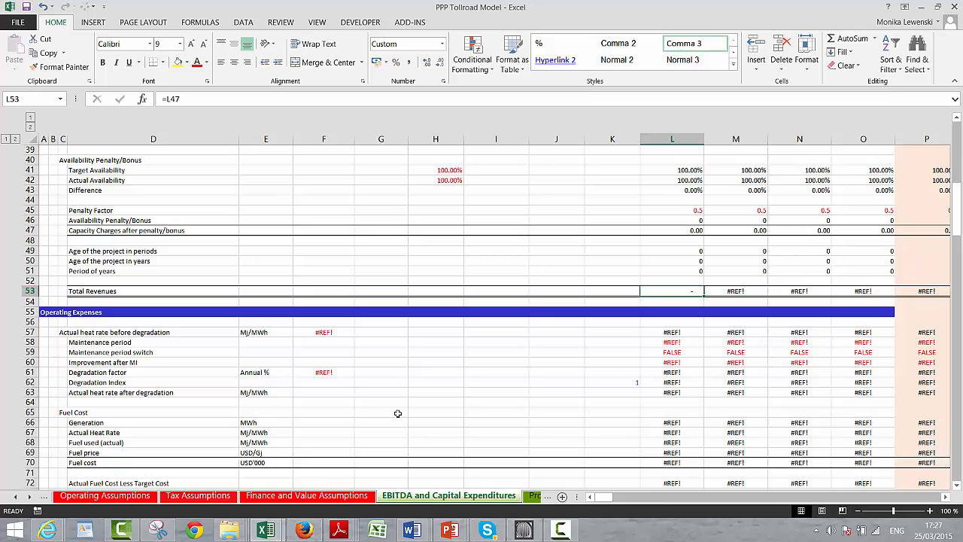
pyautogui.hotkey('ctrl', 'shift', 'Right')
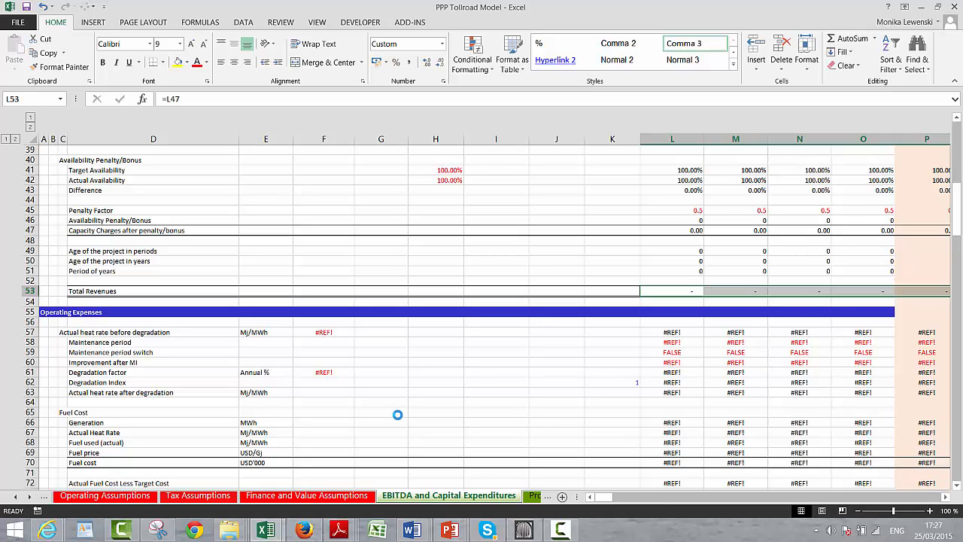
pyautogui.hotkey('ctrl', 'shift', 'Left')
pyautogui.press('Down')
pyautogui.press('Down')
pyautogui.press('Down')
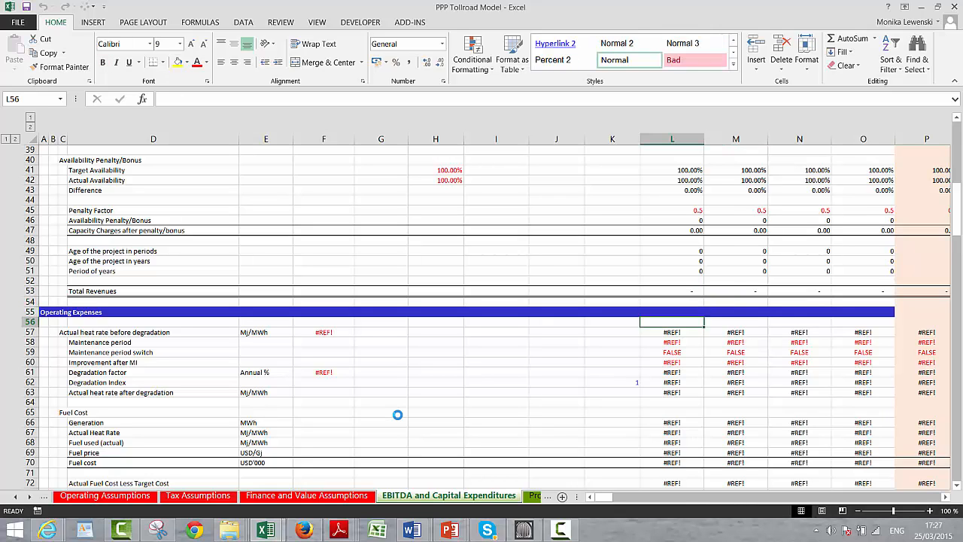
pyautogui.press('Up')
pyautogui.press('Up')
pyautogui.press('Up')
pyautogui.press('Up')
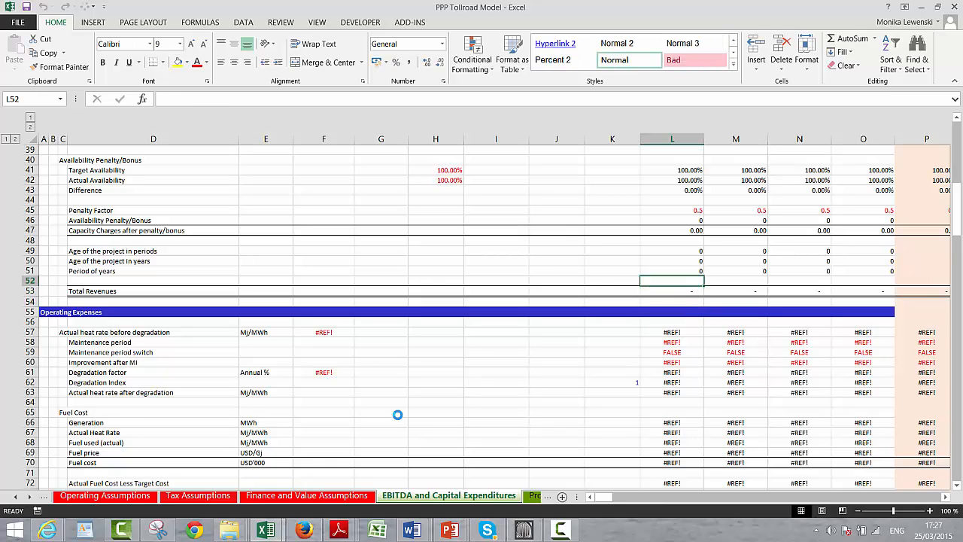
pyautogui.press('Up')
pyautogui.press('Up')
pyautogui.press('Left')
pyautogui.press('Left')
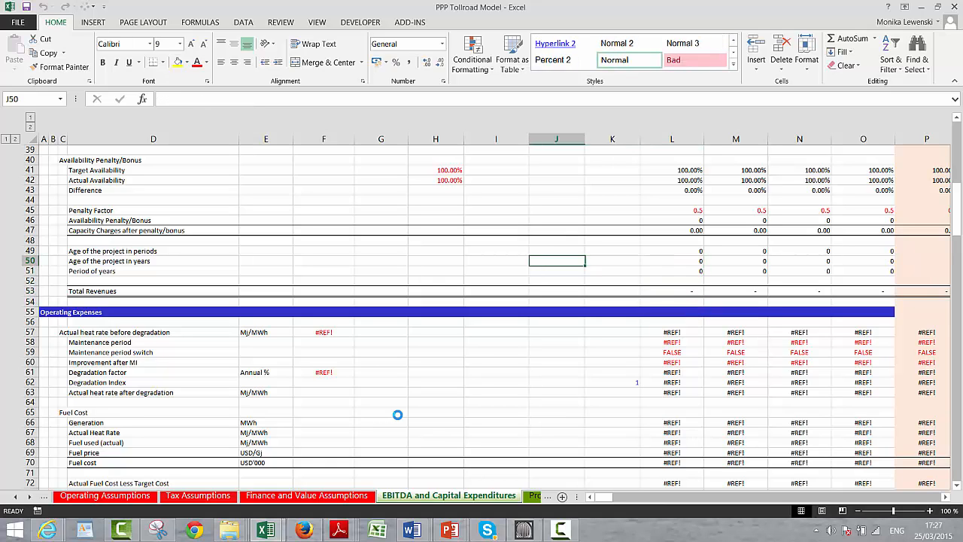
# Delete rows 57 to 72 under Operating Expenses, from Actual heat rate before degradation through Actual Fuel Cost Less Target Cost
pyautogui.press('Down')
pyautogui.press('Down')
pyautogui.press('Down')
pyautogui.press('Down')
pyautogui.press('Down')
pyautogui.press('Down')
pyautogui.press('Left')
pyautogui.press('Left')
pyautogui.press('Left')
pyautogui.press('Left')
pyautogui.press('Left')
pyautogui.press('Left')
pyautogui.press('Left')
pyautogui.press('Left')
pyautogui.press('Left')
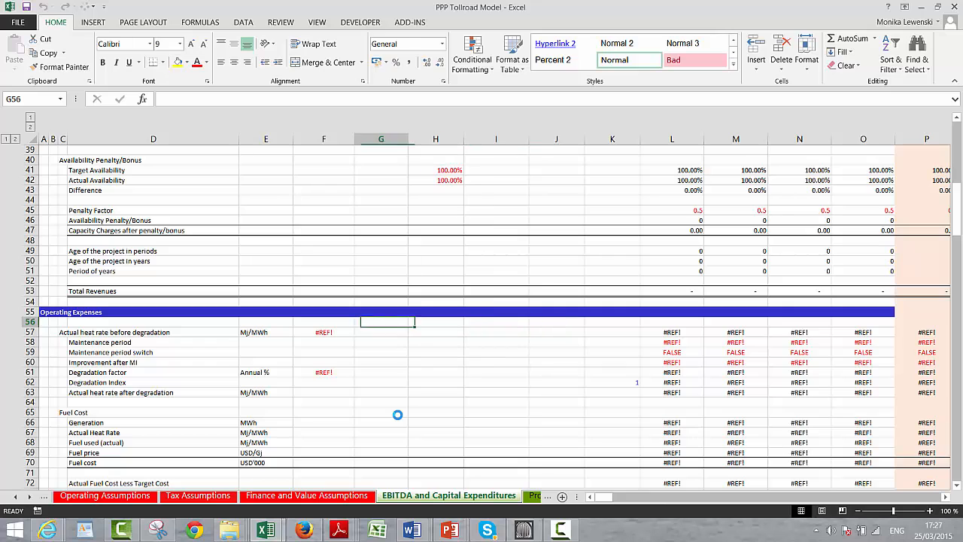
pyautogui.press('Down')
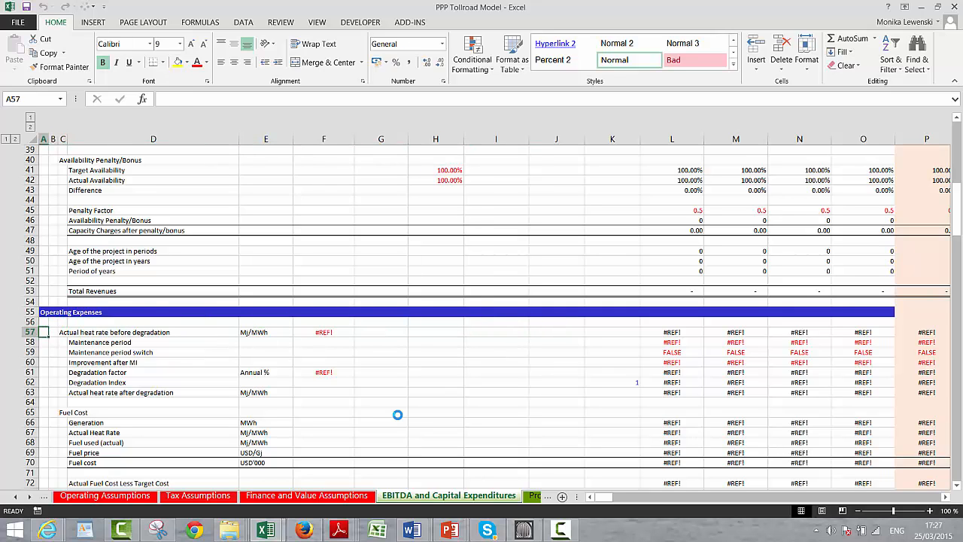
pyautogui.moveTo(30, 330); pyautogui.dragTo(27, 420)
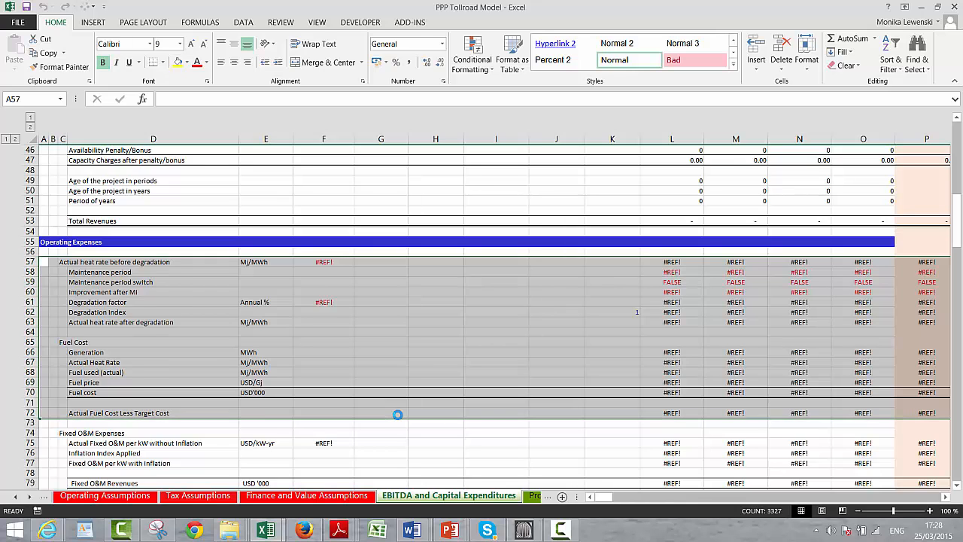
# Link F59, the actual fixed O&M without inflation, to the Fixed O&M Expenses assumption with ='Operating Assumptions'!F81
pyautogui.press('Down')
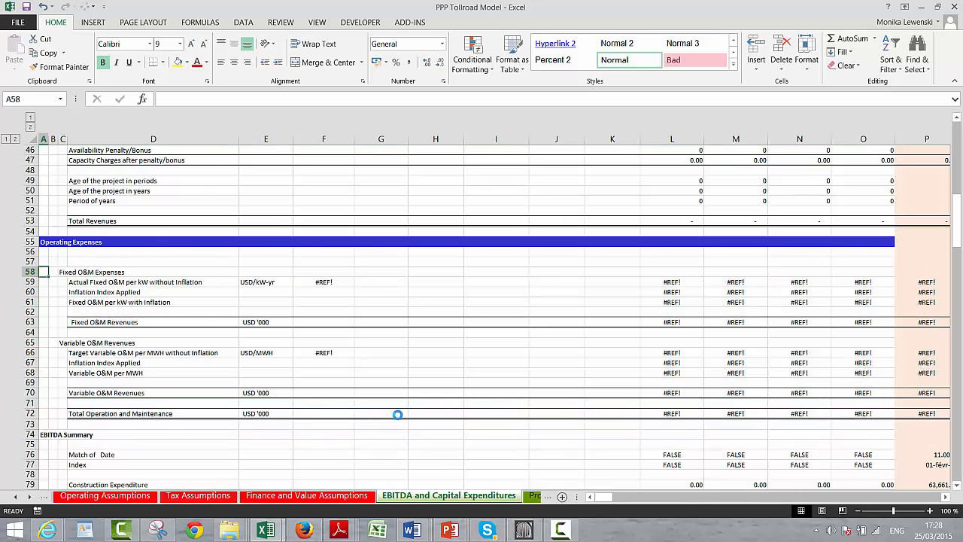
pyautogui.press('Right')
pyautogui.press('Down')
pyautogui.press('Right')
pyautogui.press('Right')
pyautogui.press('Right')
pyautogui.press('Right')
pyautogui.press('Right')
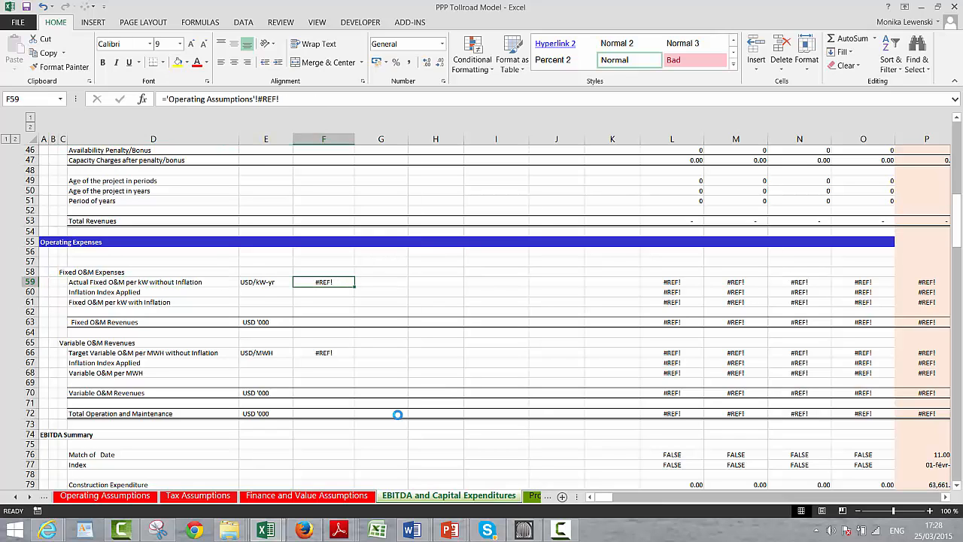
pyautogui.press('Left')
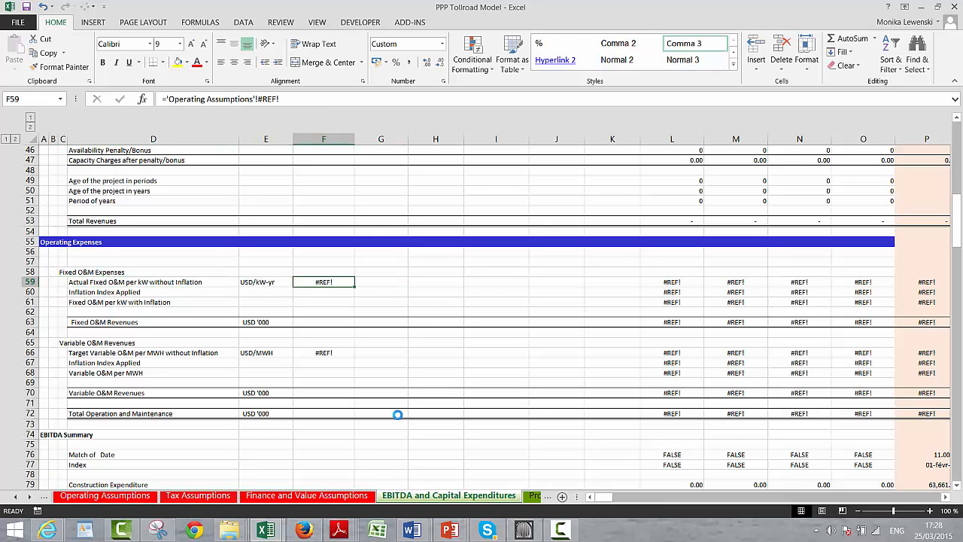
pyautogui.write('=')
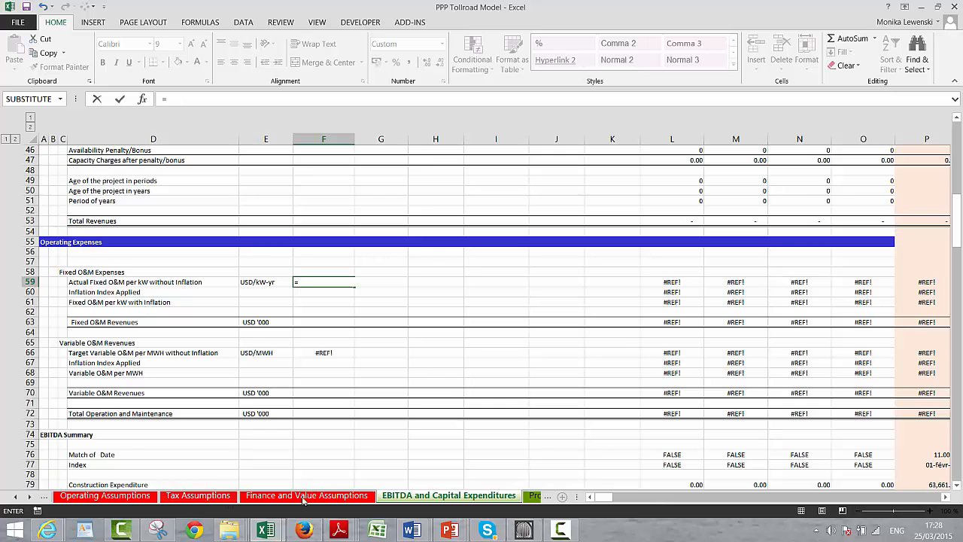
pyautogui.click(110, 498)
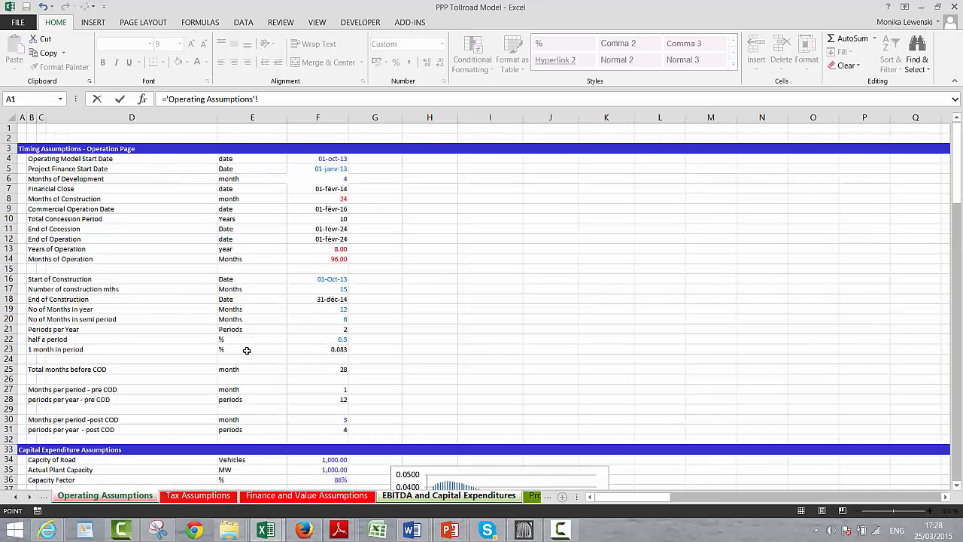
pyautogui.click(309, 364)
pyautogui.press('Up')
pyautogui.press('Down')
pyautogui.press('Down')
pyautogui.press('Down')
pyautogui.press('Down')
pyautogui.press('Down')
pyautogui.press('Down')
pyautogui.press('Down')
pyautogui.press('Down')
pyautogui.press('Down')
pyautogui.press('Down')
pyautogui.press('Down')
pyautogui.press('Down')
pyautogui.press('Down')
pyautogui.press('Down')
pyautogui.press('Down')
pyautogui.press('Down')
pyautogui.press('Down')
pyautogui.press('Down')
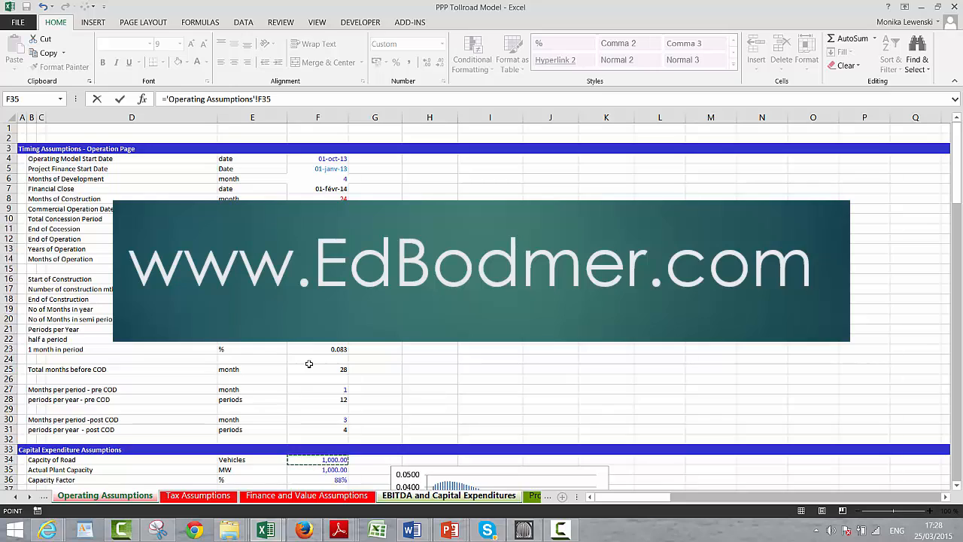
pyautogui.press('Down')
pyautogui.press('Down')
pyautogui.press('Down')
pyautogui.press('Down')
pyautogui.press('Down')
pyautogui.press('Down')
pyautogui.press('Down')
pyautogui.press('Down')
pyautogui.press('Down')
pyautogui.press('Down')
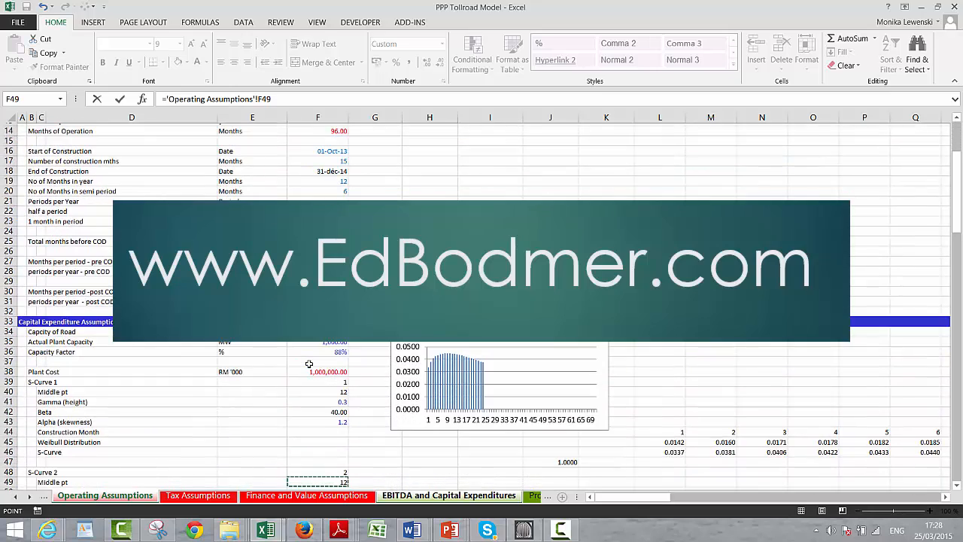
pyautogui.press('Down')
pyautogui.press('Down')
pyautogui.press('Down')
pyautogui.press('Down')
pyautogui.press('Down')
pyautogui.press('Down')
pyautogui.press('Down')
pyautogui.press('Down')
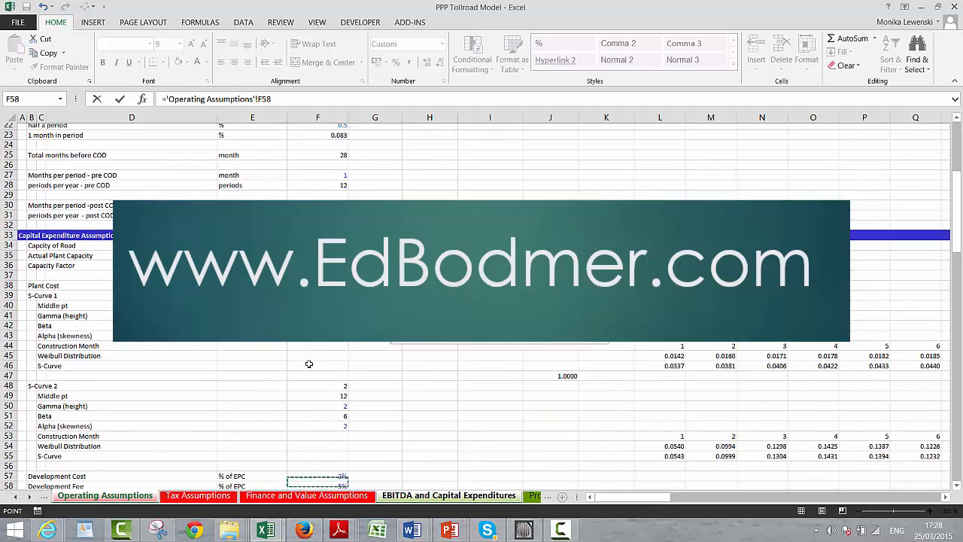
pyautogui.press('Down')
pyautogui.press('Down')
pyautogui.press('Down')
pyautogui.press('Down')
pyautogui.press('Down')
pyautogui.press('Down')
pyautogui.press('Down')
pyautogui.press('Down')
pyautogui.press('Down')
pyautogui.press('Down')
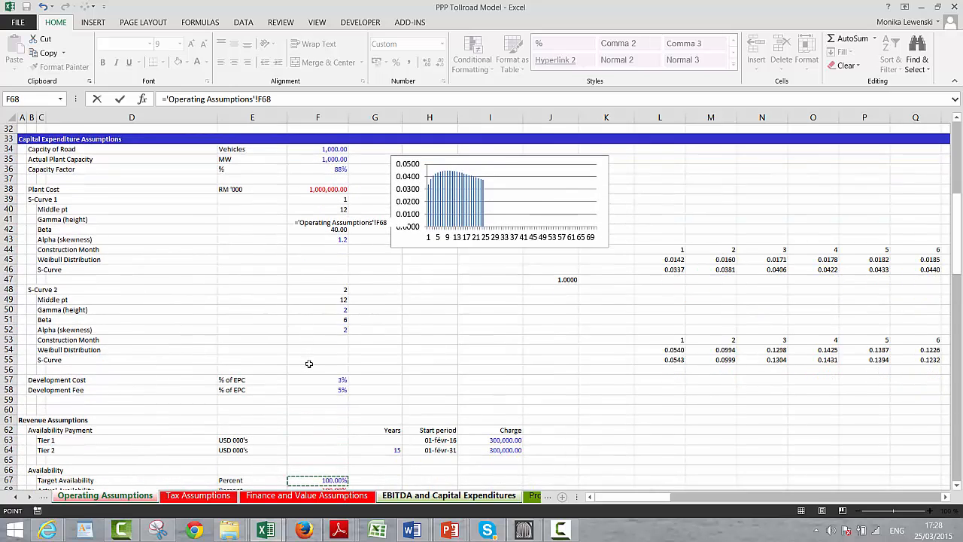
pyautogui.press('Down')
pyautogui.press('Down')
pyautogui.press('Down')
pyautogui.press('Down')
pyautogui.press('Down')
pyautogui.press('Down')
pyautogui.press('Down')
pyautogui.press('Down')
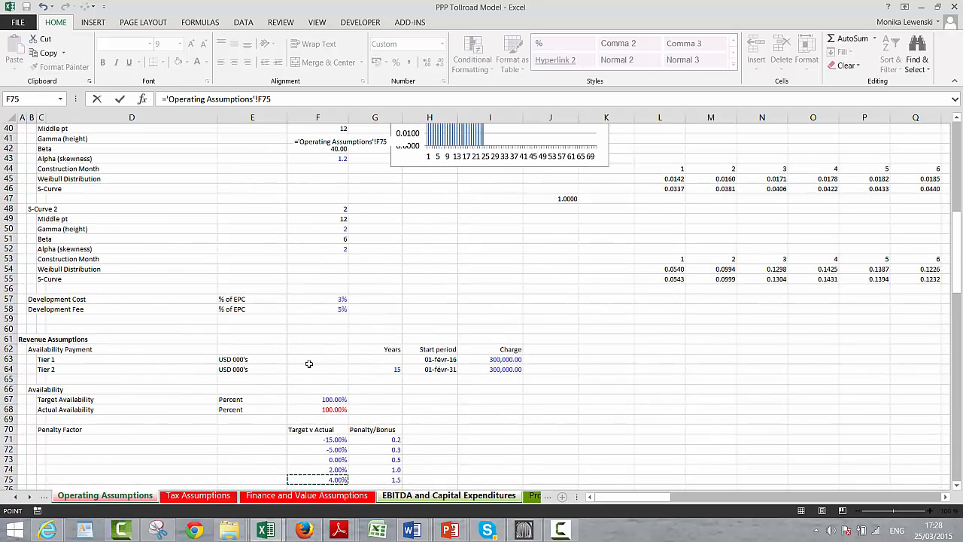
pyautogui.press('Down')
pyautogui.press('Down')
pyautogui.press('Down')
pyautogui.press('Down')
pyautogui.press('Down')
pyautogui.press('Down')
pyautogui.press('Down')
pyautogui.press('Down')
pyautogui.press('Down')
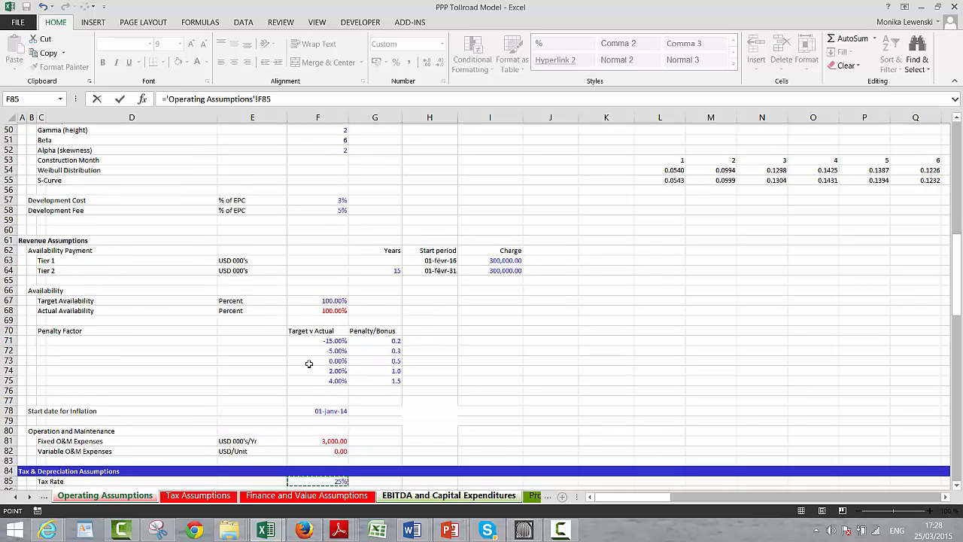
pyautogui.press('Up')
pyautogui.press('Up')
pyautogui.press('Up')
pyautogui.press('Up')
pyautogui.press('Up')
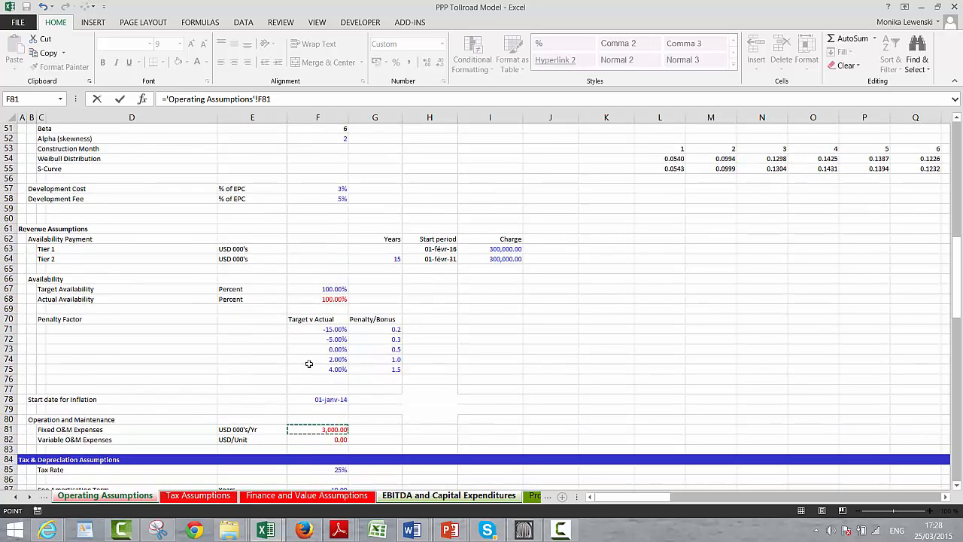
pyautogui.press('Return')
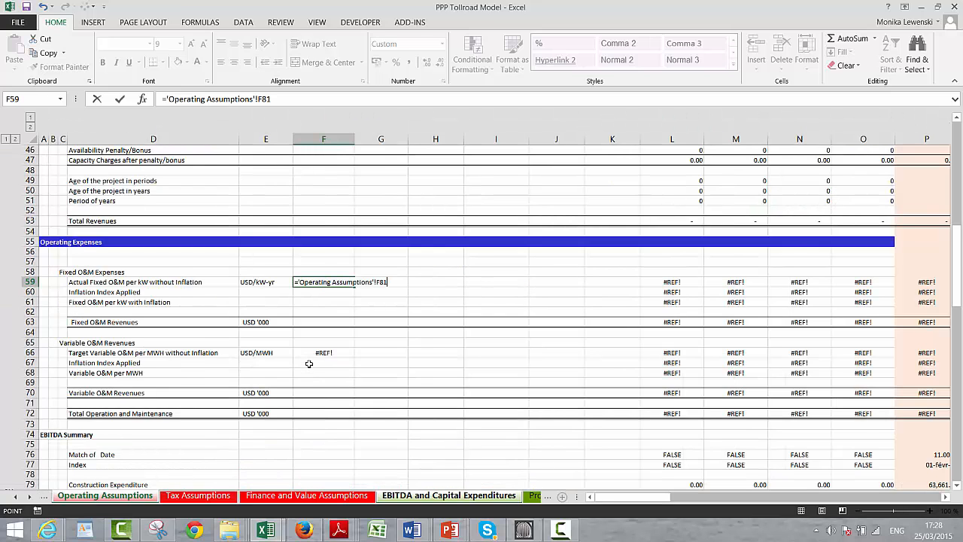
pyautogui.press('Up')
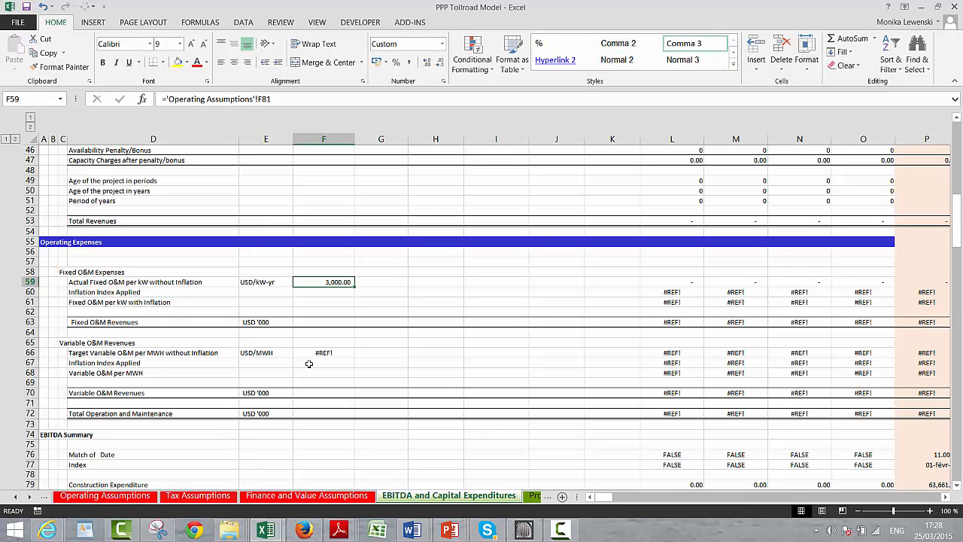
# Change the fixed O&M unit in E59 to USD 000's and label the amount "per yr" in G59
pyautogui.press('Left')
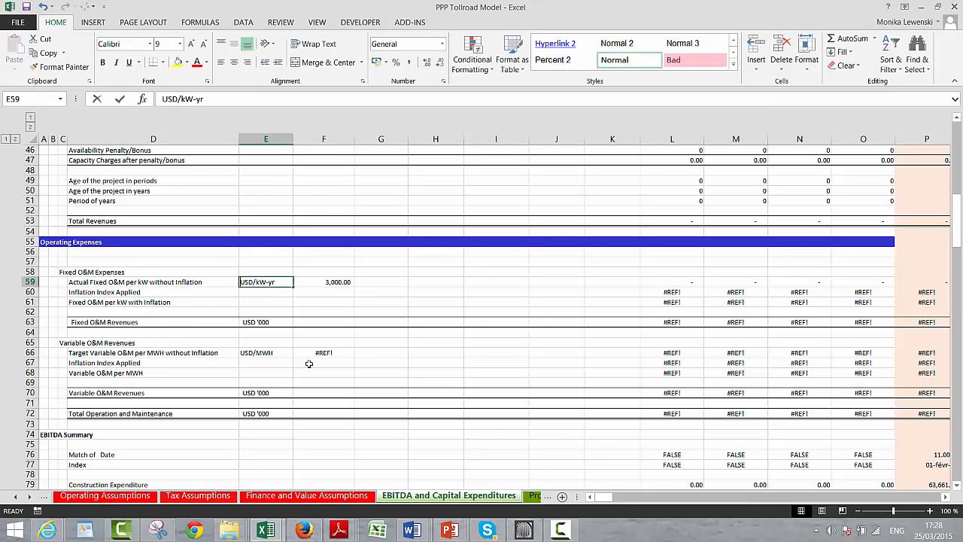
pyautogui.write("USD 000's")
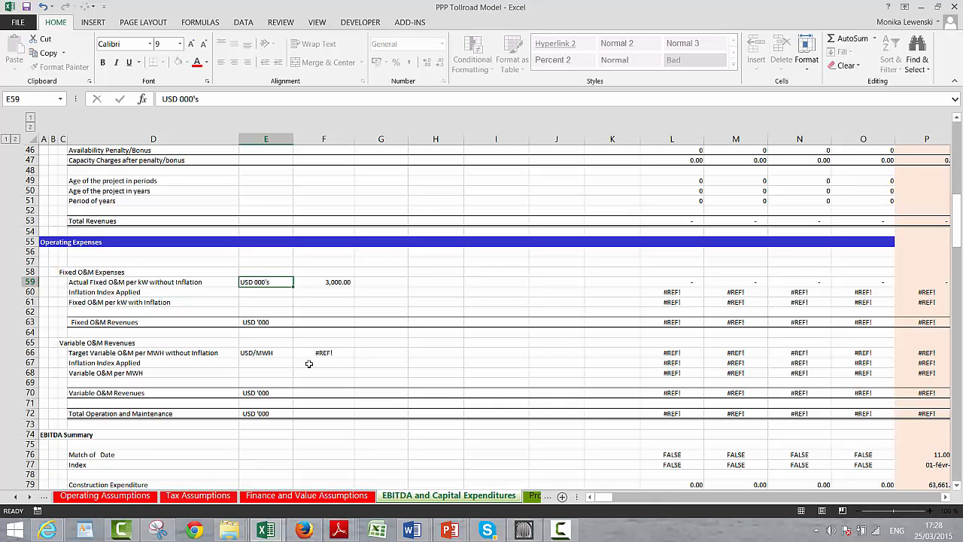
pyautogui.press('Return')
pyautogui.press('Down')
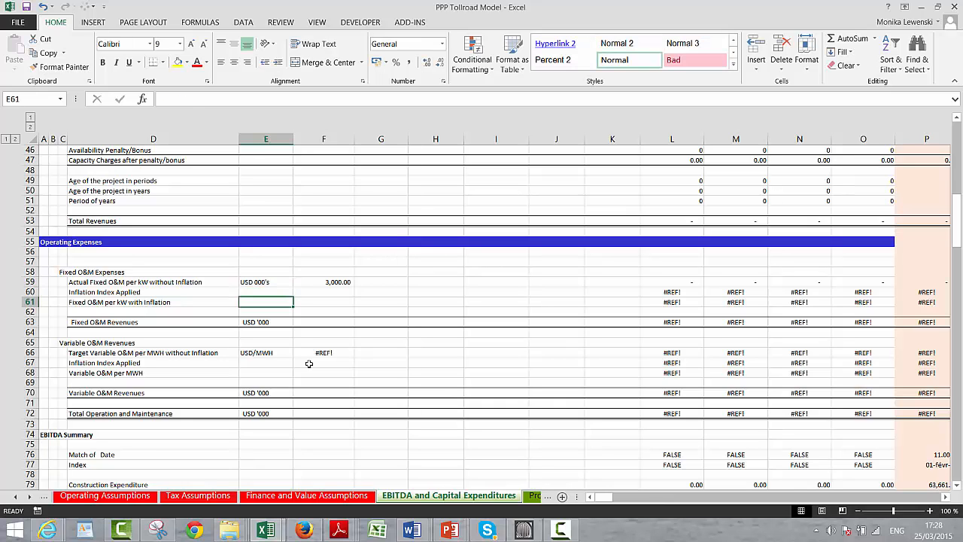
pyautogui.press('Up')
pyautogui.press('Up')
pyautogui.press('Right')
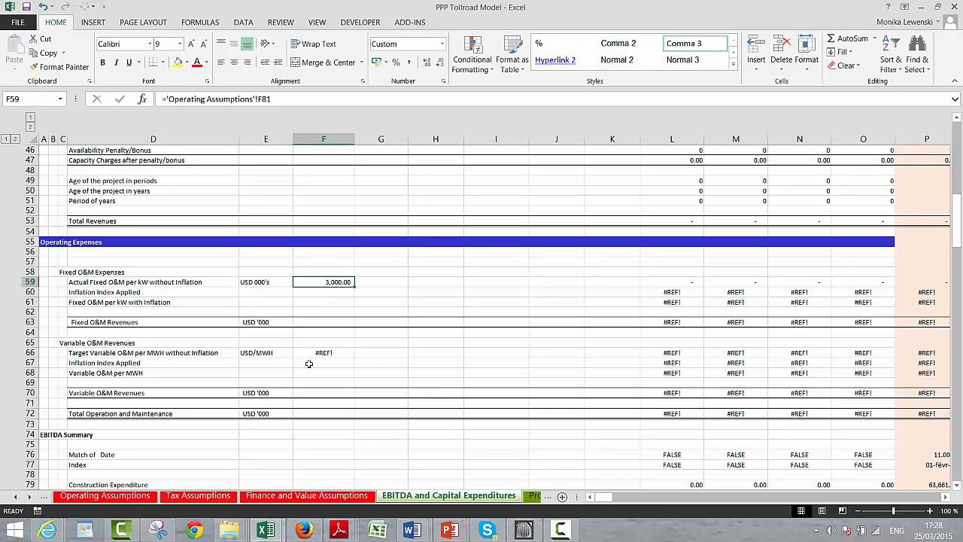
pyautogui.press('Right')
pyautogui.write('pe')
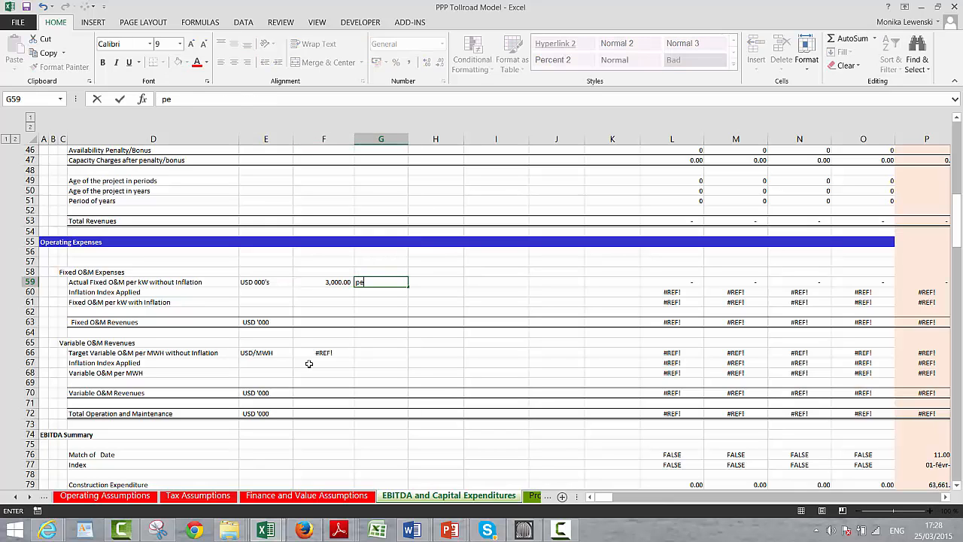
pyautogui.write('r yr')
# Calculate the monthly fixed O&M amount in H59 as =F59/12 and label it "per mo" in I59
pyautogui.press('Right')
pyautogui.write('=')
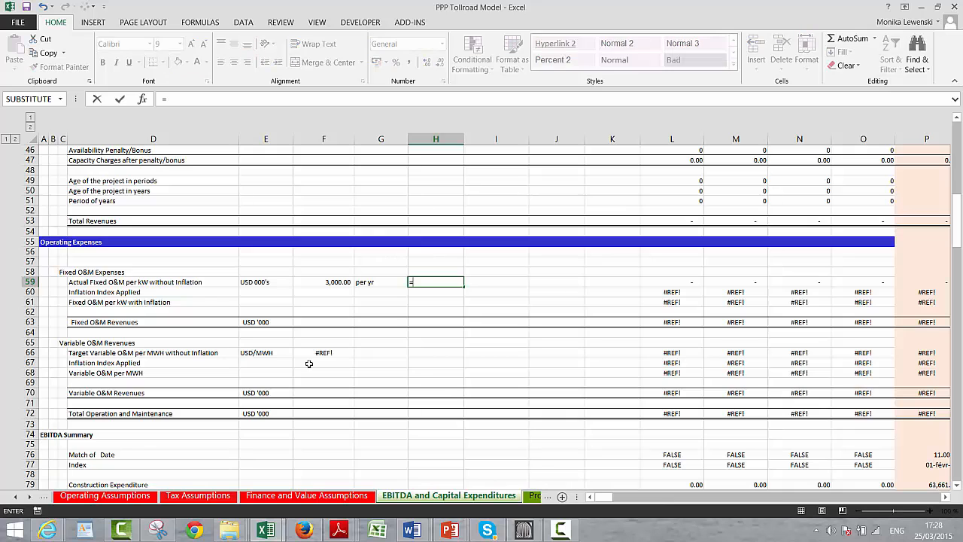
pyautogui.press('Left')
pyautogui.press('Left')
pyautogui.write('/')
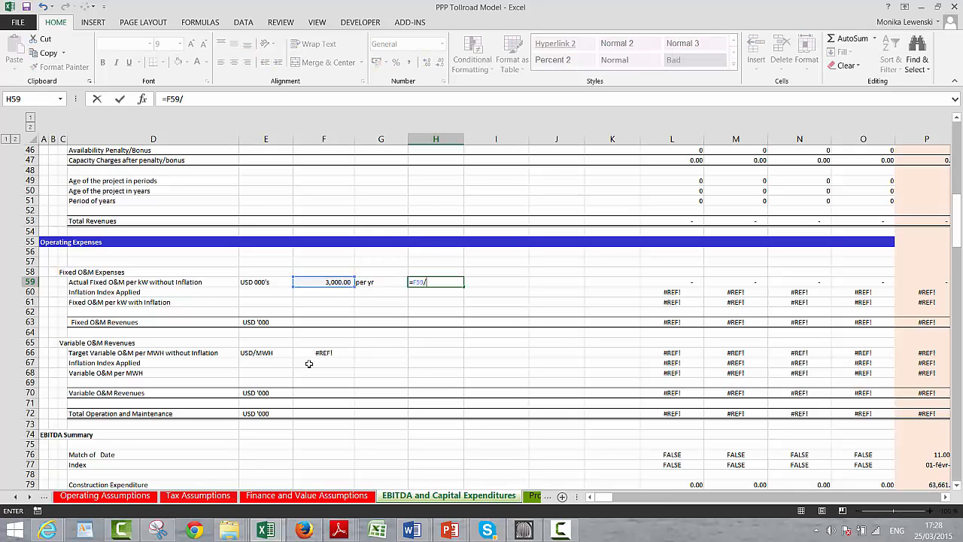
pyautogui.press('Return')
pyautogui.press('Up')
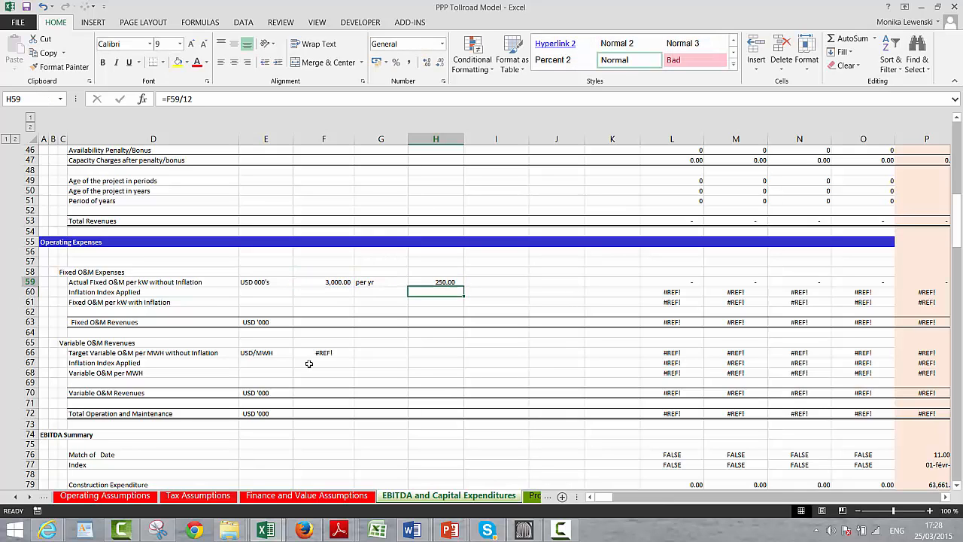
pyautogui.press('Left')
pyautogui.press('Right')
pyautogui.press('Right')
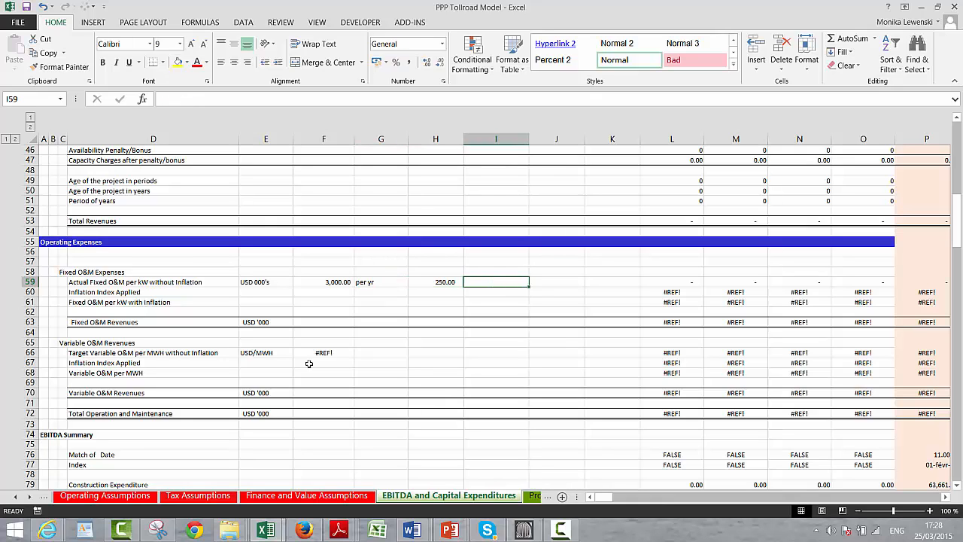
pyautogui.write('per')
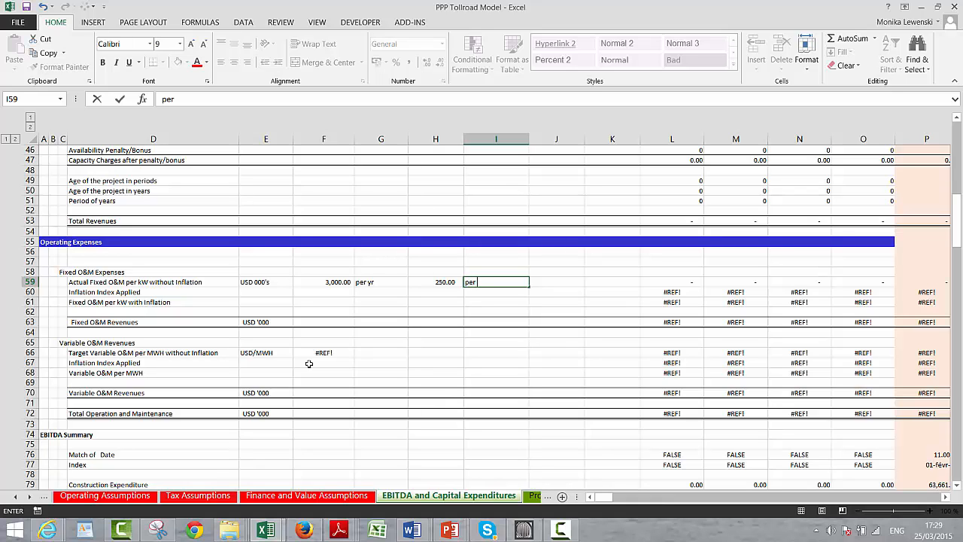
pyautogui.write('mo')
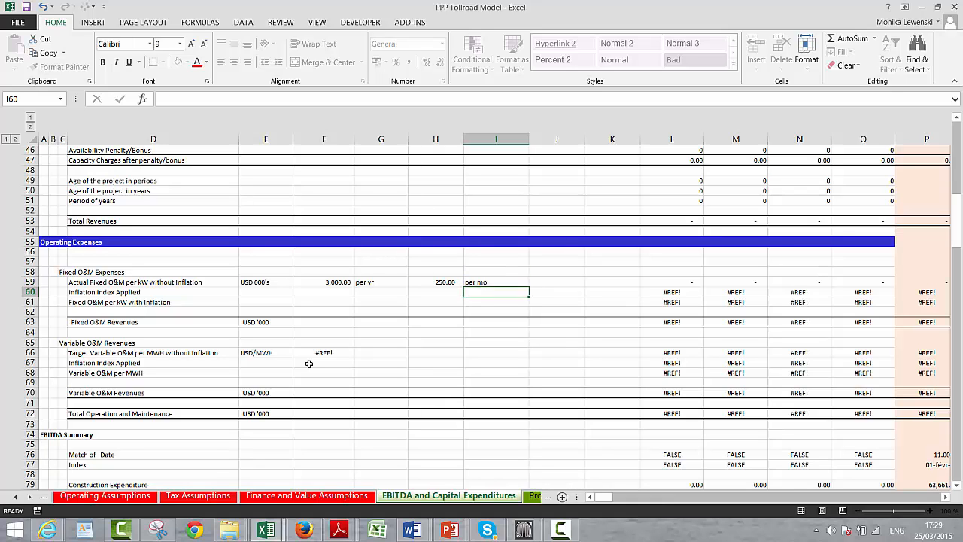
# Replace the formula in L59 with =H59*L11, multiplying the monthly fixed O&M amount by the Operation Period switch
pyautogui.press('Right')
pyautogui.press('Right')
pyautogui.press('Right')
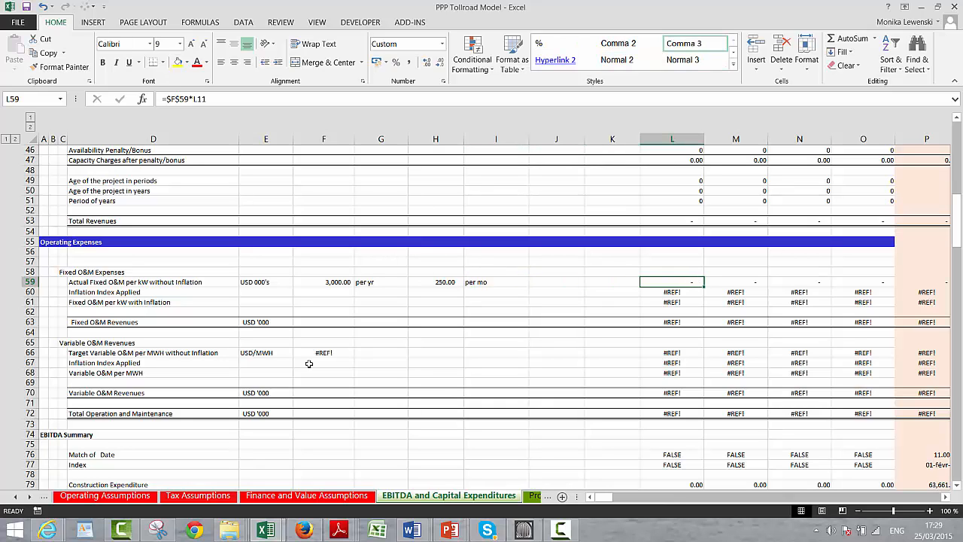
pyautogui.write('=')
pyautogui.press('Left')
pyautogui.press('Left')
pyautogui.press('Left')
pyautogui.press('Left')
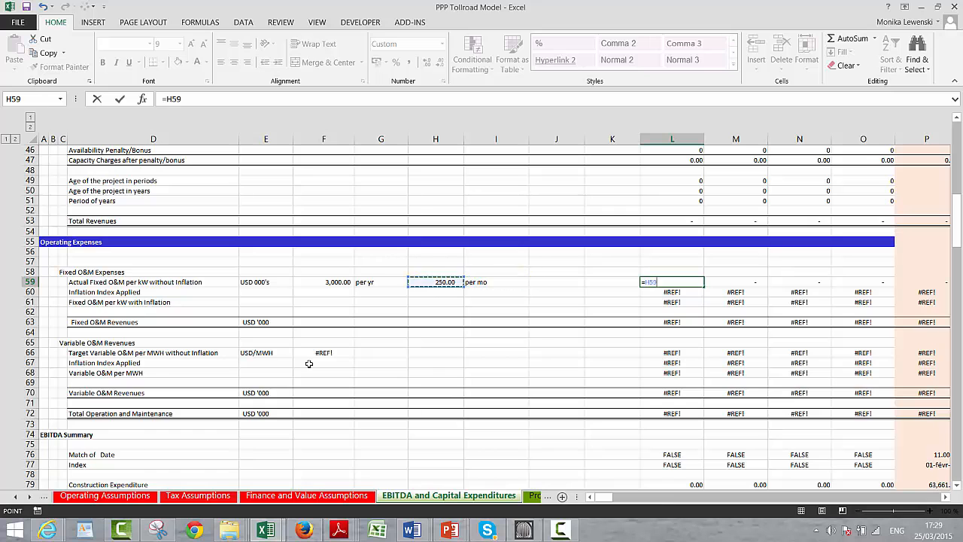
pyautogui.write('*')
pyautogui.click(662, 210)
pyautogui.press('pageup')
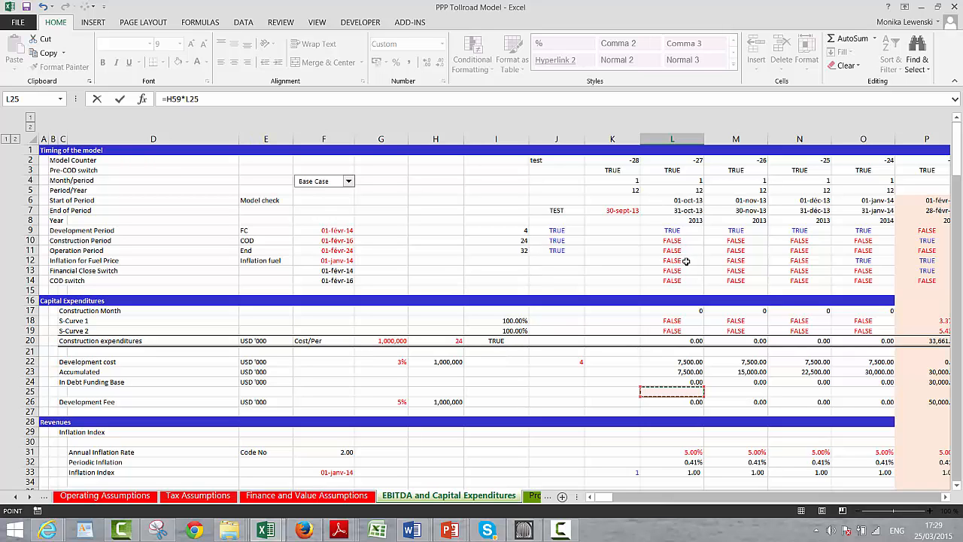
pyautogui.click(672, 251)
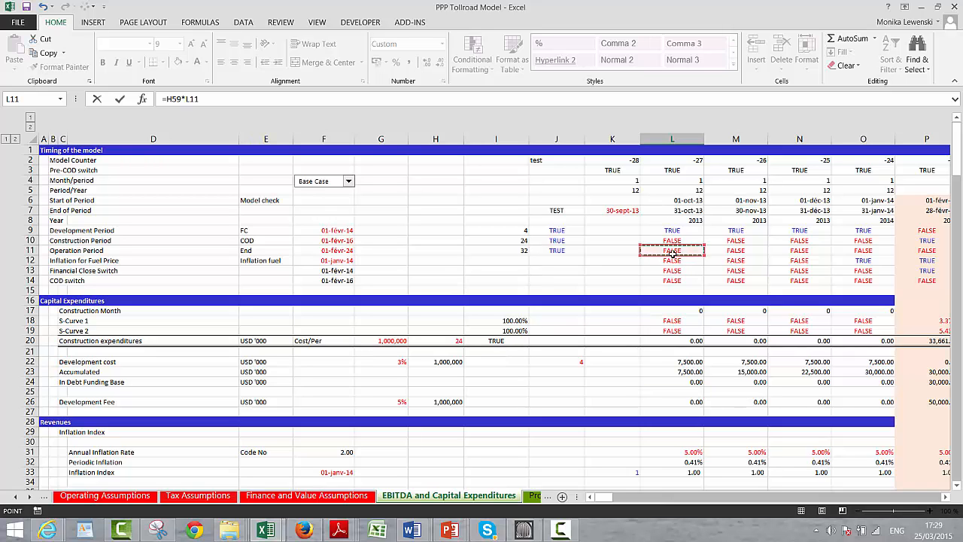
pyautogui.press('Escape')
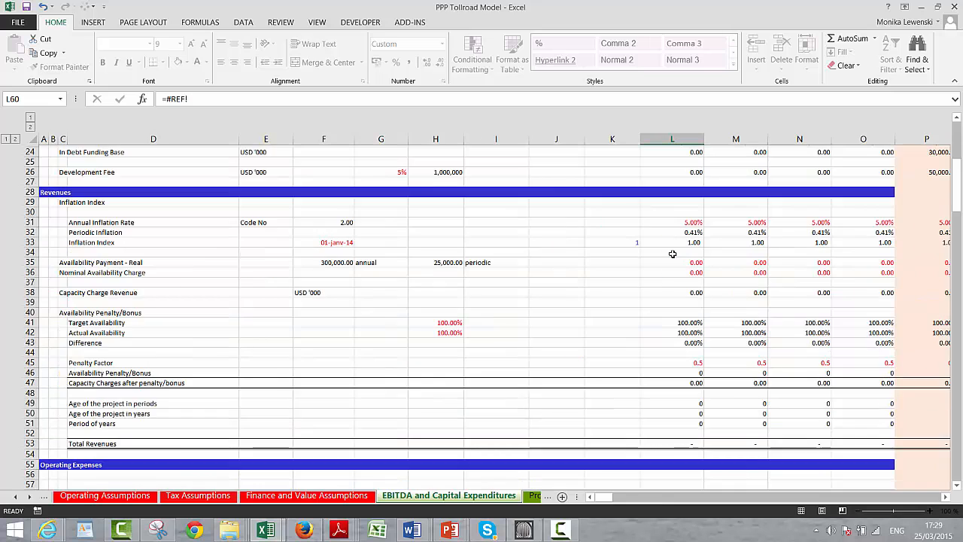
pyautogui.press('Down')
pyautogui.press('Up')
pyautogui.press('Up')
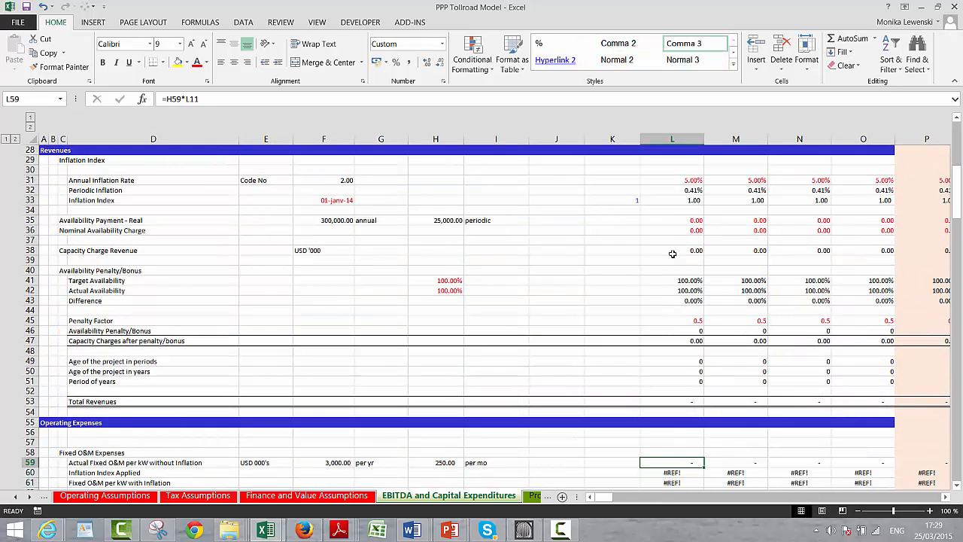
# Try to fill the relative L59 formula across the row's periods
pyautogui.hotkey('ctrl', 'shift', 'Right')
pyautogui.hotkey('ctrl', 'r')
pyautogui.press('Right')
pyautogui.press('Left')
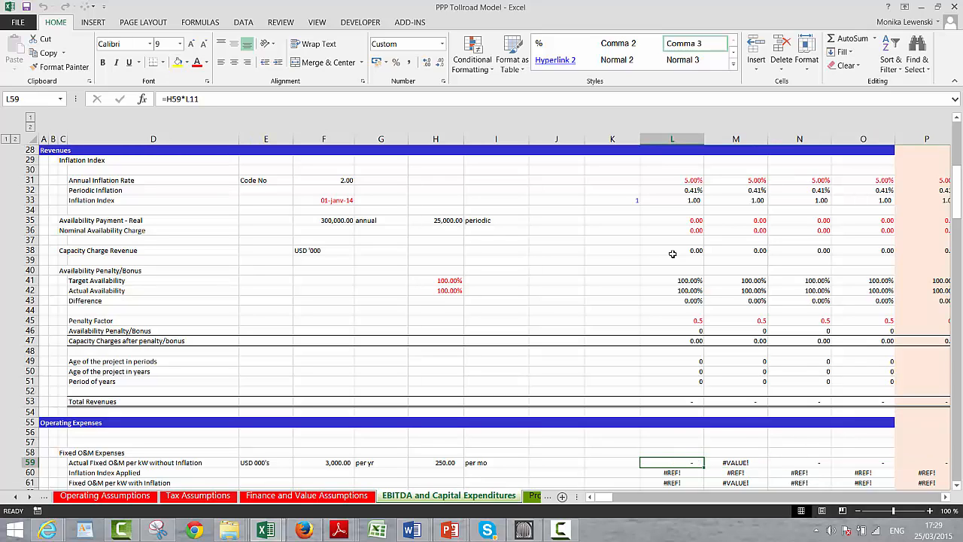
# Make the H59 reference absolute in L59, giving =$H$59*L11, and fill the formula across the row's periods
pyautogui.press('F2')
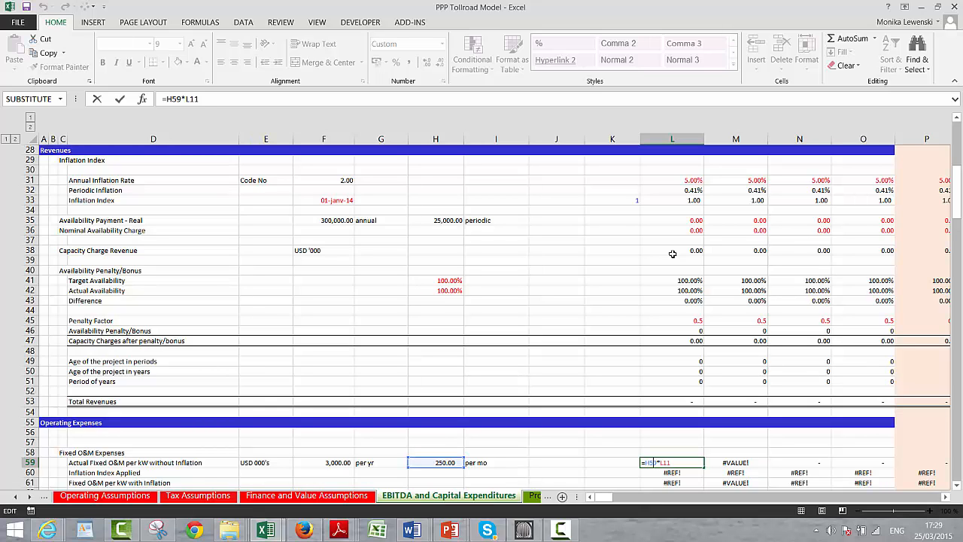
pyautogui.press('F4')
pyautogui.hotkey('ctrl', 'Return')
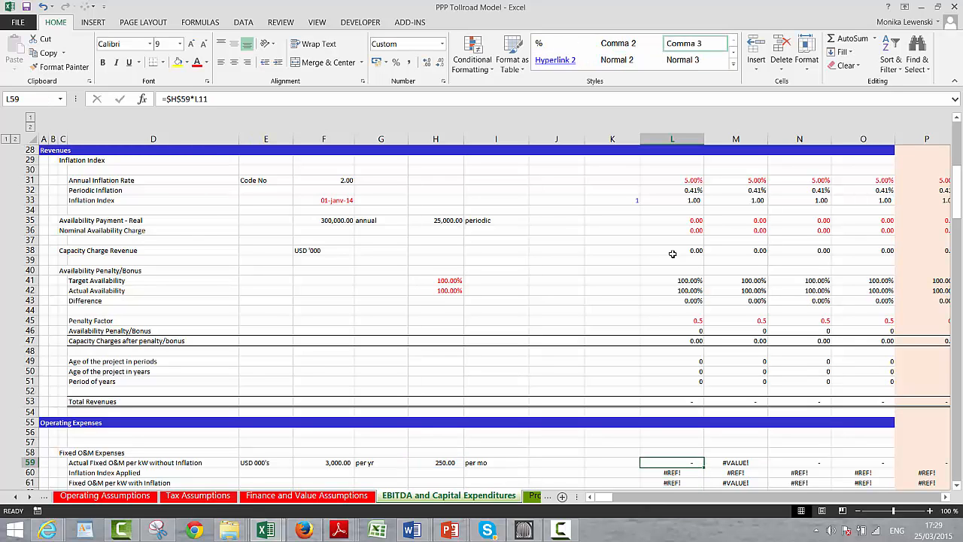
pyautogui.hotkey('ctrl', 'shift', 'r')
pyautogui.press('Right')
pyautogui.press('Right')
pyautogui.press('Right')
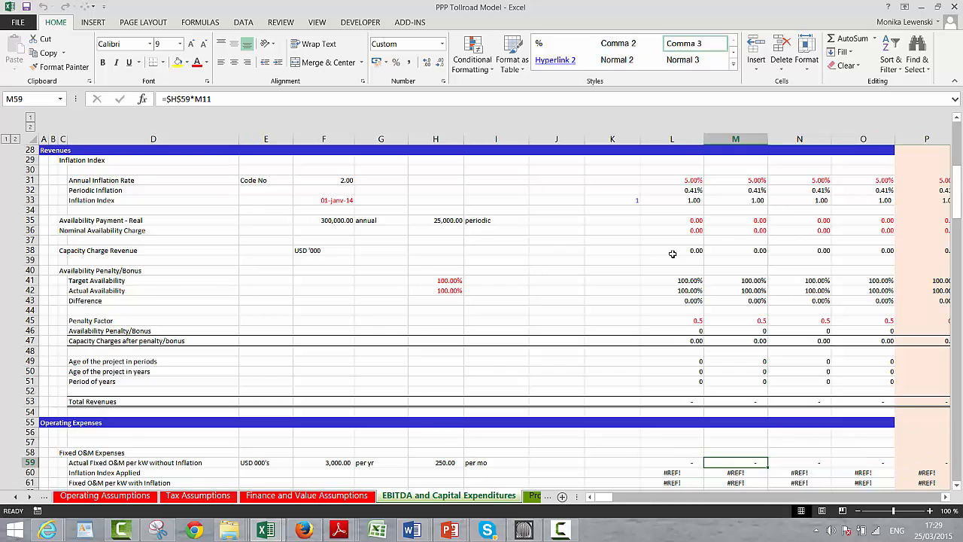
# Examine the filled fixed O&M formulas in row 59 across the periods up to the first operating periods
pyautogui.press('Right')
pyautogui.press('Right')
pyautogui.press('Right')
pyautogui.press('Right')
pyautogui.press('Right')
pyautogui.press('Right')
pyautogui.press('Right')
pyautogui.press('Right')
pyautogui.press('Right')
pyautogui.press('Right')
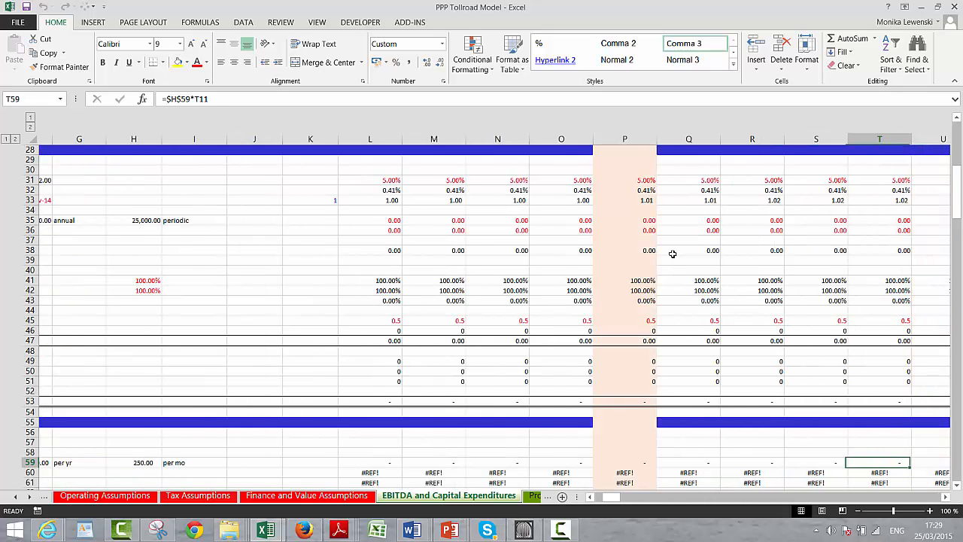
pyautogui.press('Right')
pyautogui.press('Right')
pyautogui.press('Right')
pyautogui.press('Right')
pyautogui.press('Right')
pyautogui.press('Right')
pyautogui.press('Right')
pyautogui.press('Right')
pyautogui.press('Right')
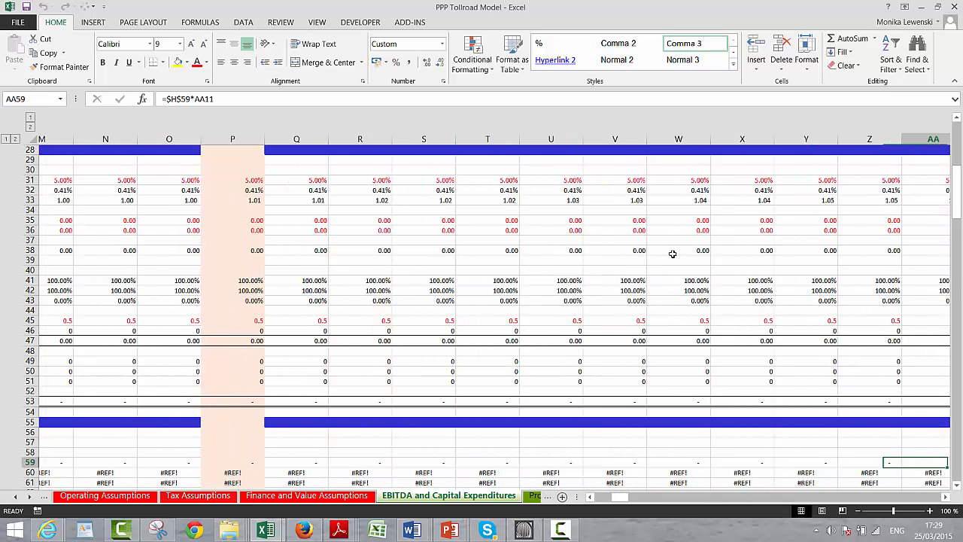
pyautogui.press('Right')
pyautogui.press('Right')
pyautogui.press('Right')
pyautogui.press('Right')
pyautogui.press('Right')
pyautogui.press('Right')
pyautogui.press('Right')
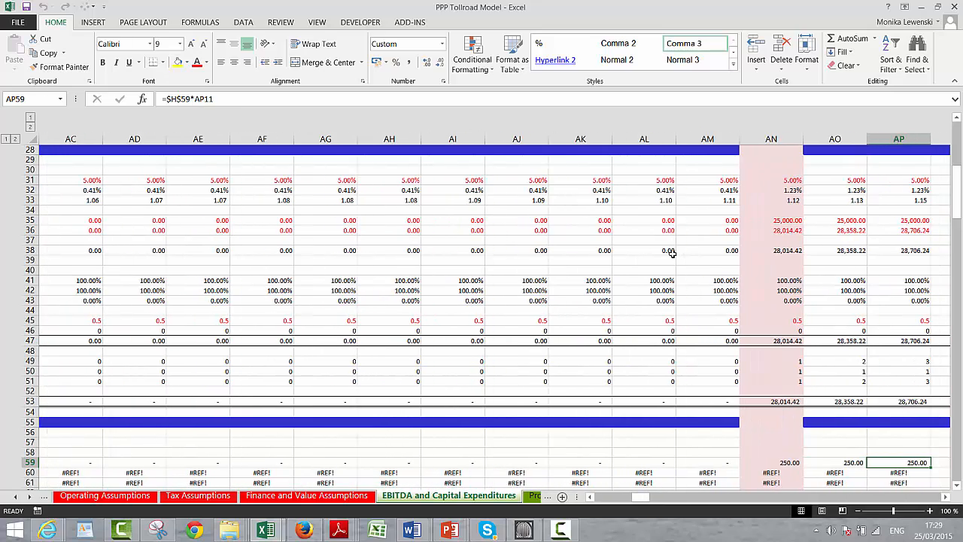
pyautogui.press('Left')
pyautogui.press('Left')
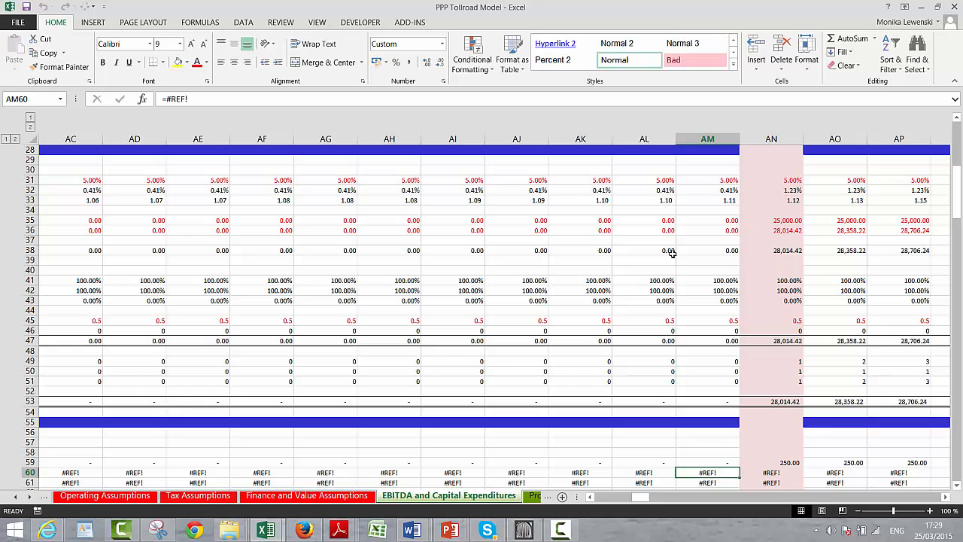
# Review the row labels from the Revenues inflation index down to the broken inflation rows under Fixed O&M Expenses
pyautogui.press('Left')
pyautogui.press('Left')
pyautogui.press('Left')
pyautogui.press('Left')
pyautogui.press('Left')
pyautogui.press('Left')
pyautogui.press('Left')
pyautogui.press('Left')
pyautogui.press('Left')
pyautogui.press('Left')
pyautogui.press('Left')
pyautogui.press('Left')
pyautogui.press('Left')
pyautogui.press('Left')
pyautogui.press('Left')
pyautogui.press('Left')
pyautogui.press('Left')
pyautogui.press('Left')
pyautogui.press('Left')
pyautogui.press('Left')
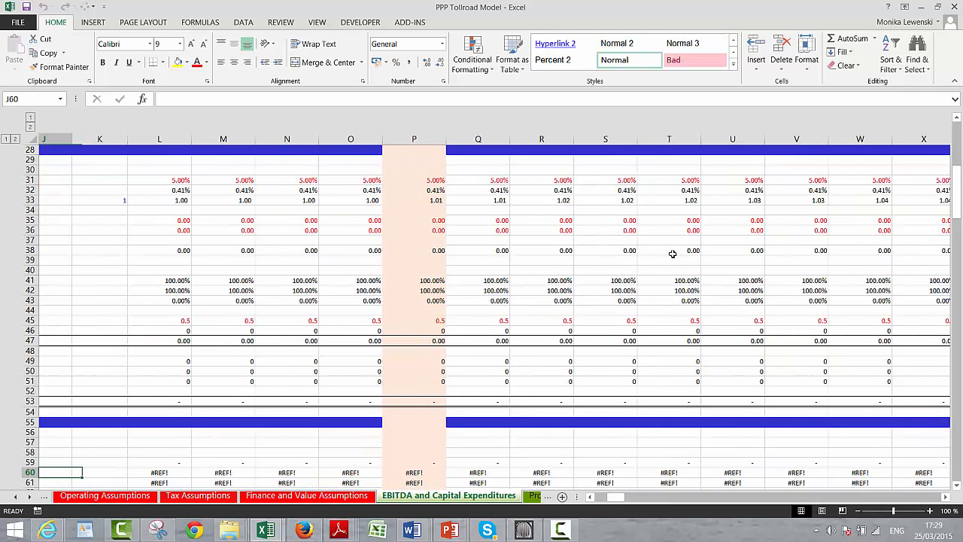
pyautogui.press('Left')
pyautogui.press('Left')
pyautogui.press('Left')
pyautogui.press('Left')
pyautogui.press('Left')
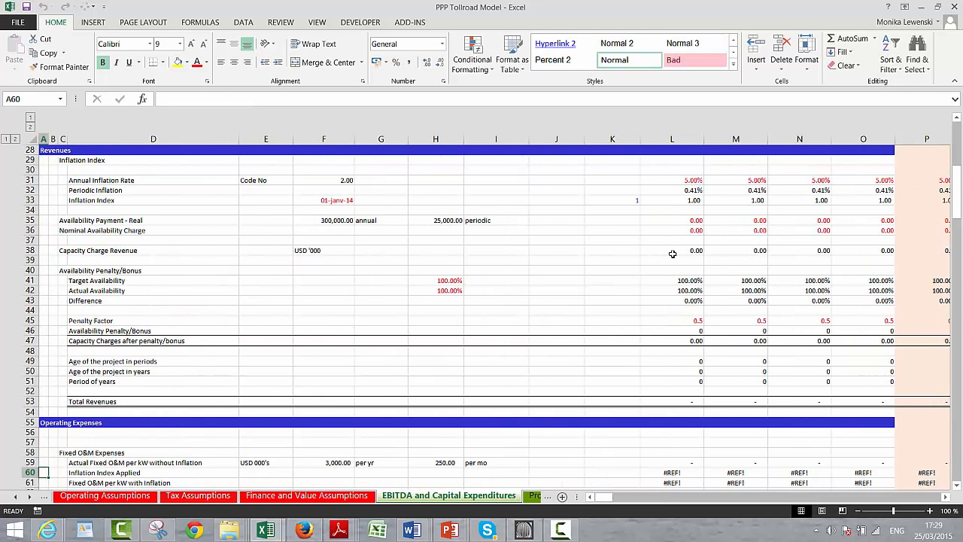
pyautogui.press('Up')
pyautogui.press('Up')
pyautogui.press('Up')
pyautogui.press('Up')
pyautogui.press('Up')
pyautogui.press('Up')
pyautogui.press('Up')
pyautogui.press('Up')
pyautogui.press('Up')
pyautogui.press('Up')
pyautogui.press('Up')
pyautogui.press('Up')
pyautogui.press('Up')
pyautogui.press('Up')
pyautogui.press('Up')
pyautogui.press('Up')
pyautogui.press('Up')
pyautogui.press('Up')
pyautogui.press('Up')
pyautogui.press('Up')
pyautogui.press('Up')
pyautogui.press('Up')
pyautogui.press('Up')
pyautogui.press('Up')
pyautogui.press('Up')
pyautogui.press('Up')
pyautogui.press('Up')
pyautogui.press('Up')
pyautogui.press('Up')
pyautogui.press('Up')
pyautogui.press('Up')
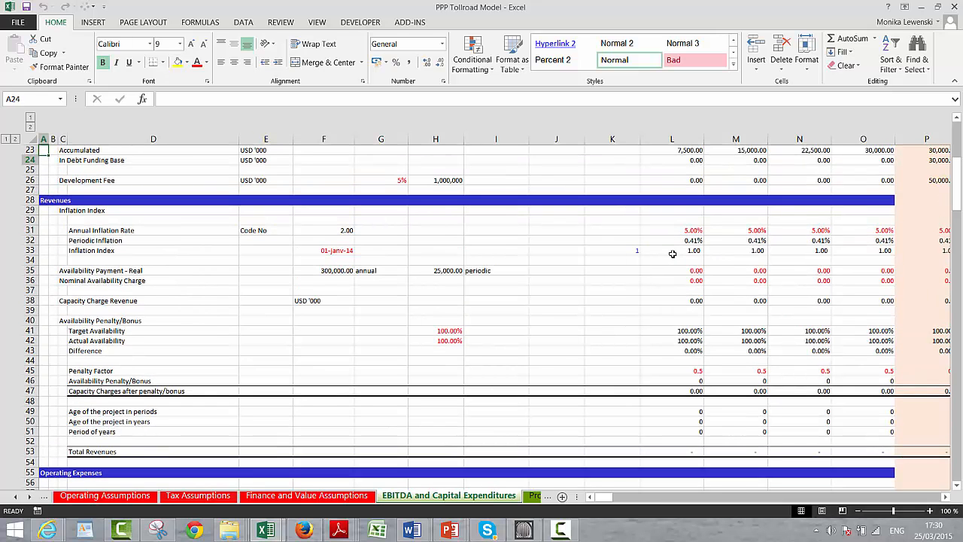
pyautogui.press('Down')
pyautogui.press('Down')
pyautogui.press('Down')
pyautogui.press('Down')
pyautogui.press('Down')
pyautogui.press('Down')
pyautogui.press('Down')
pyautogui.press('Down')
pyautogui.press('Down')
pyautogui.press('Down')
pyautogui.press('Down')
pyautogui.press('Down')
pyautogui.press('Down')
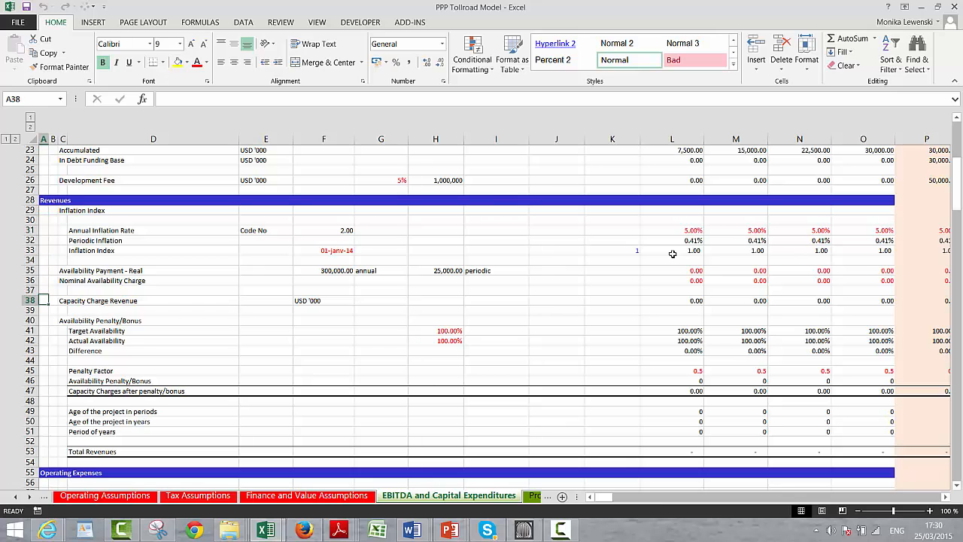
pyautogui.press('Down')
pyautogui.press('Down')
pyautogui.press('Down')
pyautogui.press('Down')
pyautogui.press('Down')
pyautogui.press('Down')
pyautogui.press('Down')
pyautogui.press('Down')
pyautogui.press('Down')
pyautogui.press('Down')
pyautogui.press('Down')
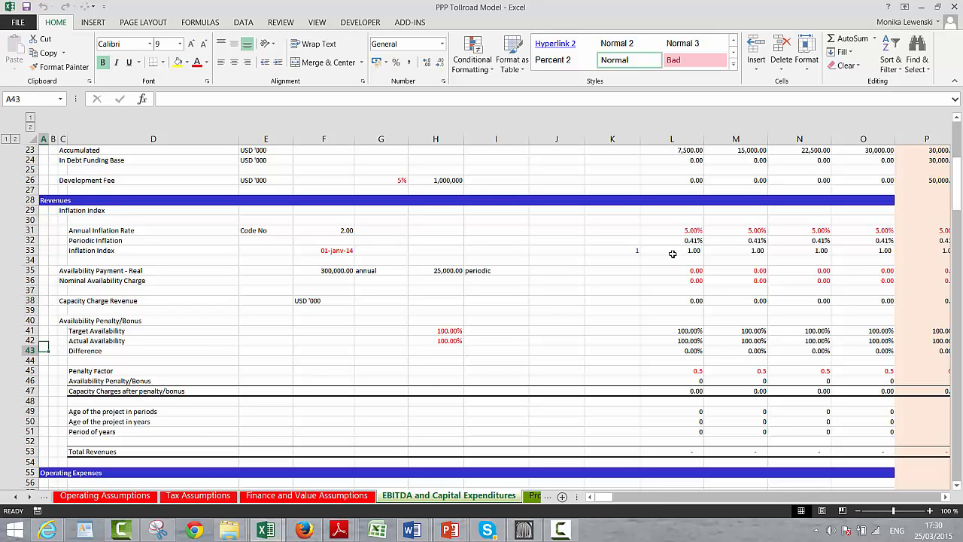
pyautogui.press('Down')
pyautogui.press('Down')
pyautogui.press('Down')
pyautogui.press('Down')
pyautogui.press('Down')
pyautogui.press('Down')
pyautogui.press('Down')
pyautogui.press('Down')
pyautogui.press('Down')
pyautogui.press('Down')
pyautogui.press('Down')
pyautogui.press('Down')
pyautogui.press('Down')
pyautogui.press('Down')
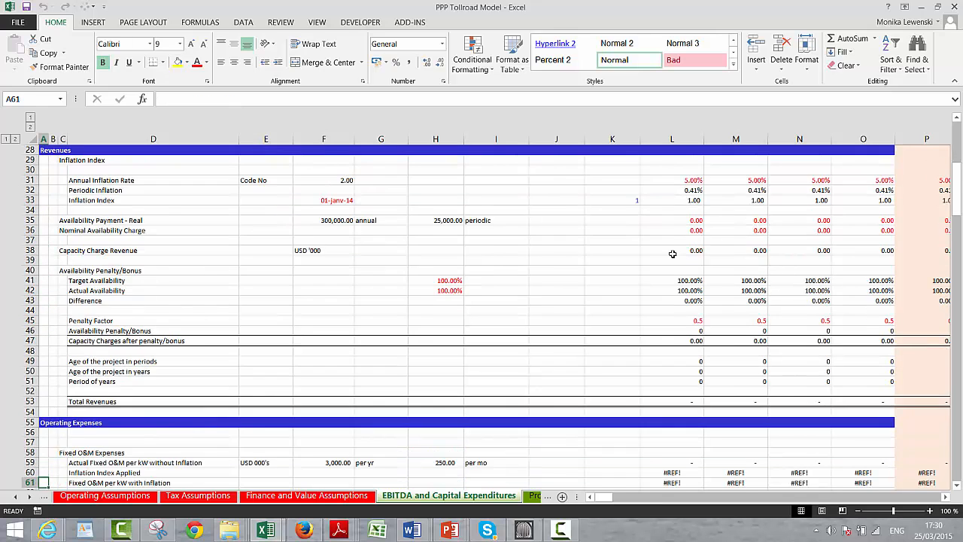
# Insert two blank rows above the Fixed O&M Expenses heading in the Operating Expenses section
pyautogui.press('Up')
pyautogui.press('Up')
pyautogui.press('Up')
pyautogui.press('Up')
pyautogui.press('Up')
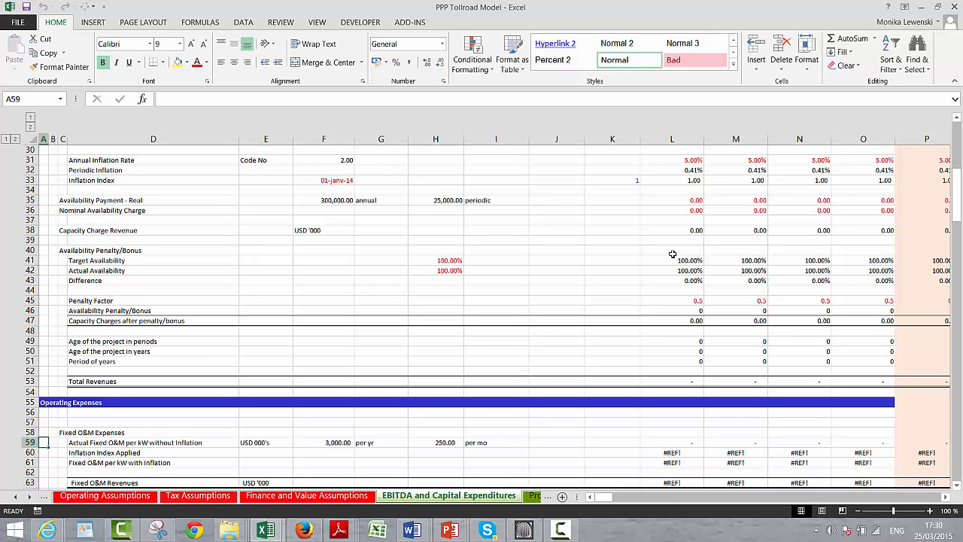
pyautogui.hotkey('shift', 'space')
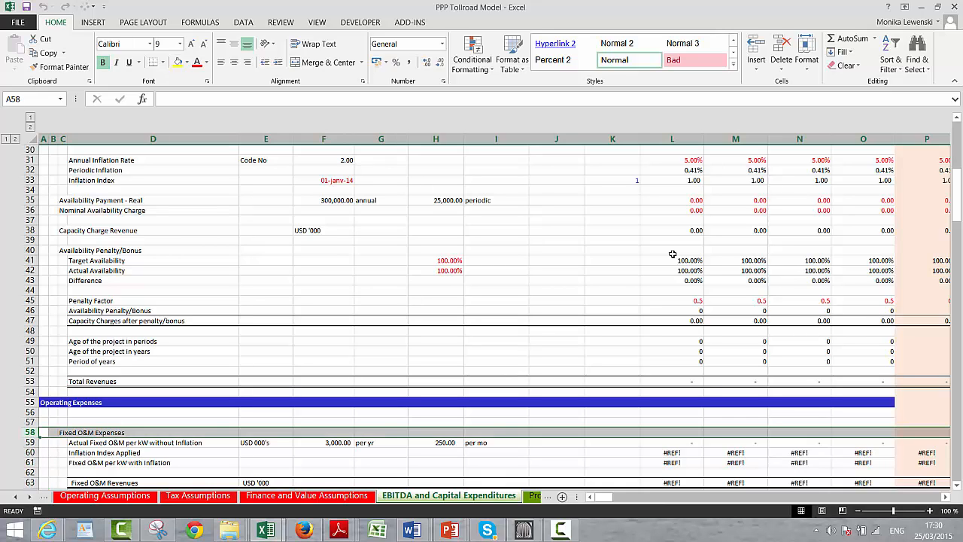
pyautogui.hotkey('shift', 'Down')
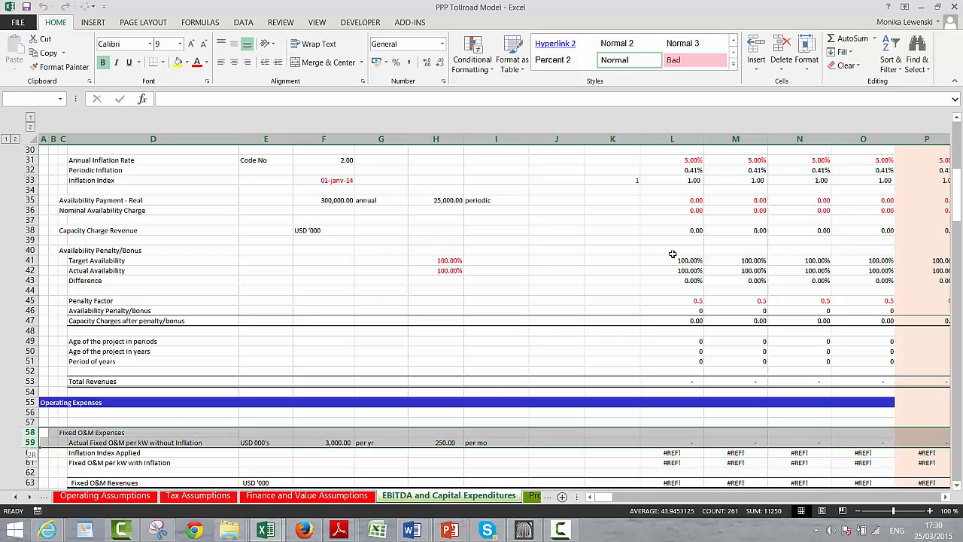
pyautogui.hotkey('alt', 'shift', 'Right')
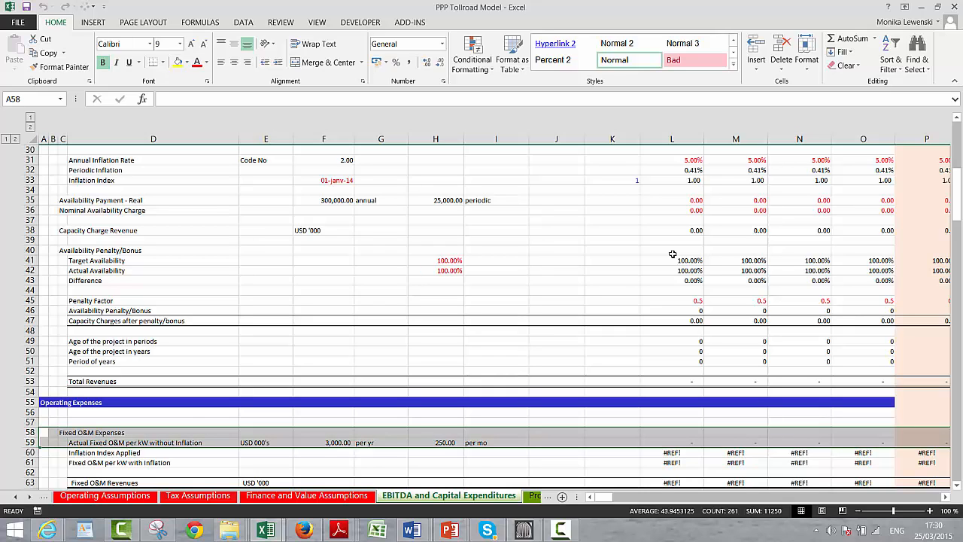
pyautogui.hotkey('ctrl', '+')
pyautogui.press('Up')
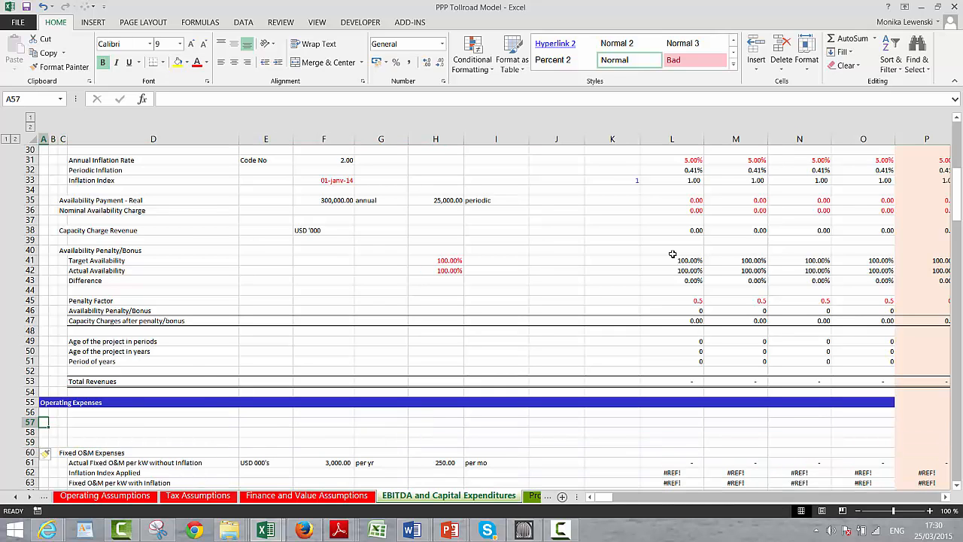
# Enter the heading "Cost Inflation" in B57 under Operating Expenses
pyautogui.press('Right')
pyautogui.write('Cst')
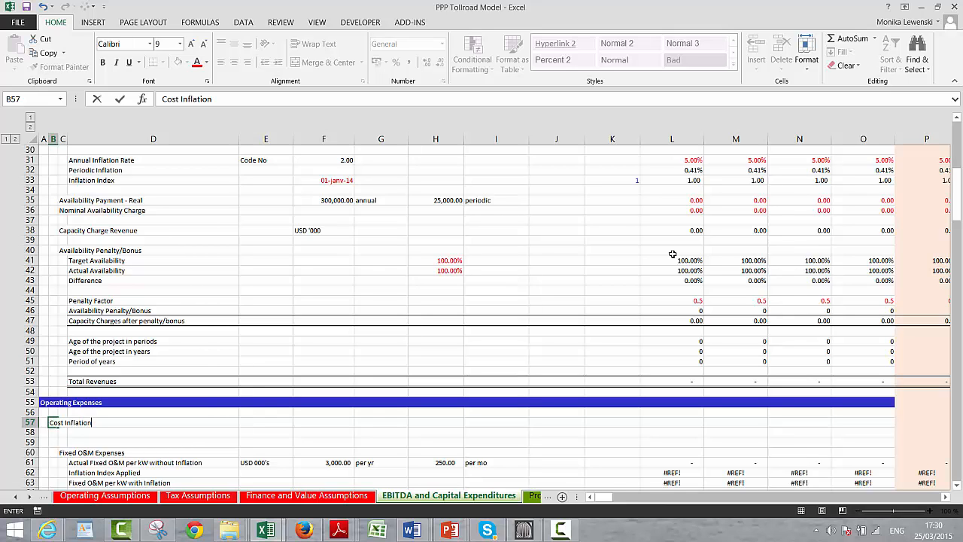
pyautogui.press('Return')
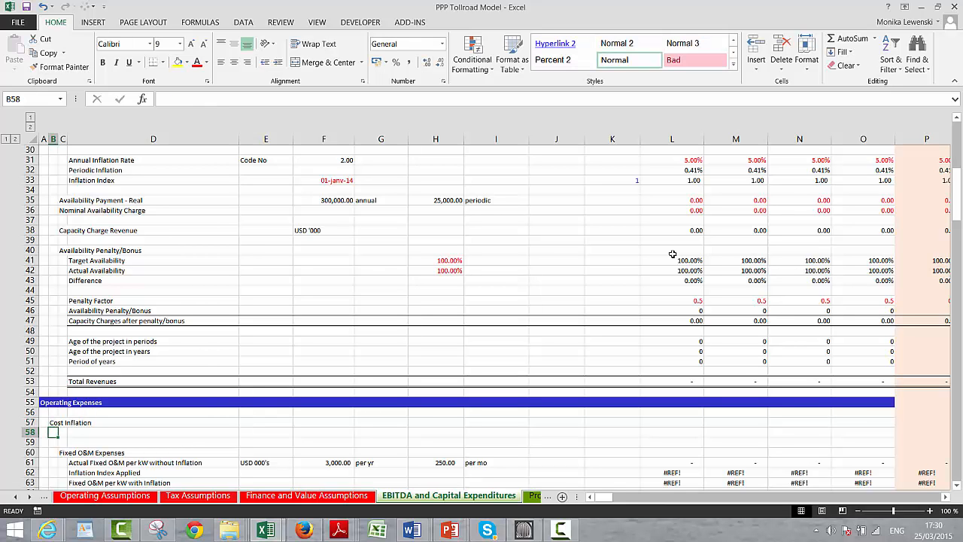
# Insert four more blank rows directly below the Cost Inflation heading, at rows 58 to 61
pyautogui.press('Up')
pyautogui.press('Down')
pyautogui.hotkey('shift', 'space')
pyautogui.hotkey('shift', 'Down')
pyautogui.hotkey('shift', 'Down')
pyautogui.hotkey('shift', 'Down')
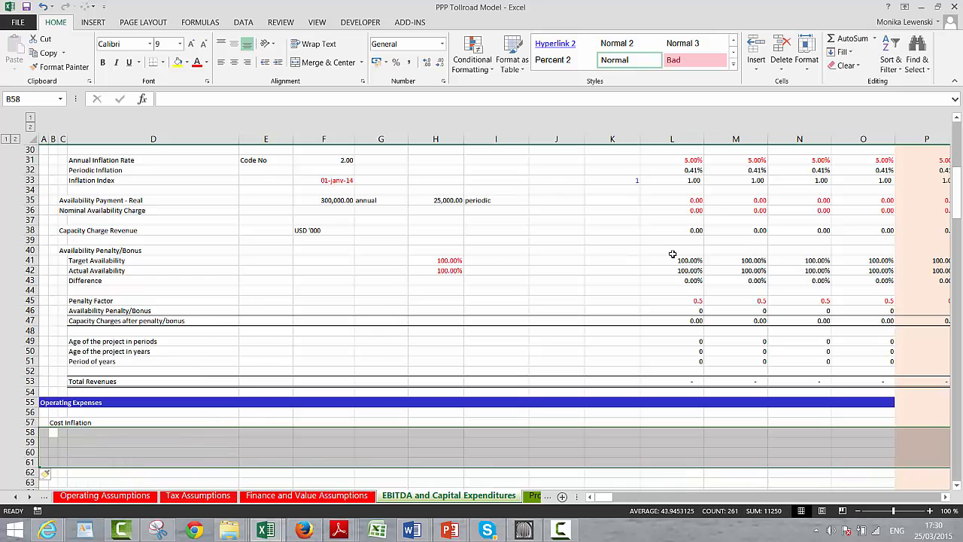
# Copy the labels Annual Inflation Rate, Periodic Inflation and Inflation Index from the Revenues section into D58:D60 under Cost Inflation
pyautogui.hotkey('ctrl', 'shift', '+')
pyautogui.press('Up')
pyautogui.press('Up')
pyautogui.press('Up')
pyautogui.press('Up')
pyautogui.press('Up')
pyautogui.press('Up')
pyautogui.press('Up')
pyautogui.press('Up')
pyautogui.press('Up')
pyautogui.press('Up')
pyautogui.press('Up')
pyautogui.press('Up')
pyautogui.press('Up')
pyautogui.press('Up')
pyautogui.press('Up')
pyautogui.press('Up')
pyautogui.press('Up')
pyautogui.press('Up')
pyautogui.press('Up')
pyautogui.press('Up')
pyautogui.press('Up')
pyautogui.press('Up')
pyautogui.press('Up')
pyautogui.press('Up')
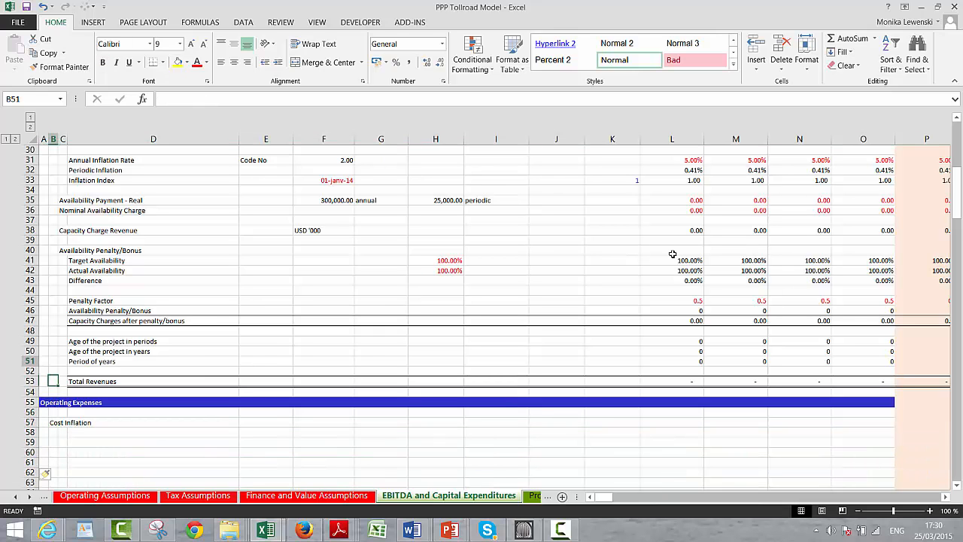
pyautogui.press('Down')
pyautogui.press('Down')
pyautogui.press('Down')
pyautogui.press('Down')
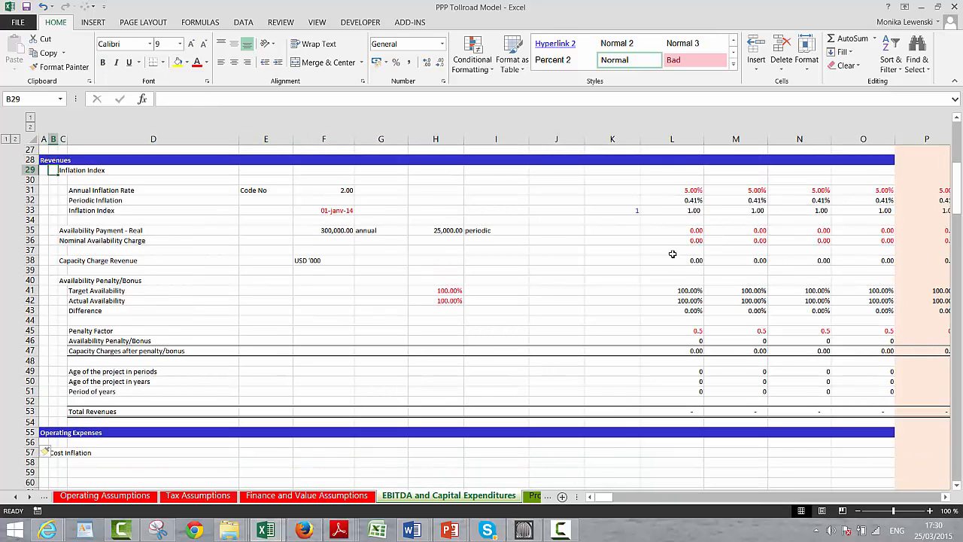
pyautogui.press('Right')
pyautogui.press('Up')
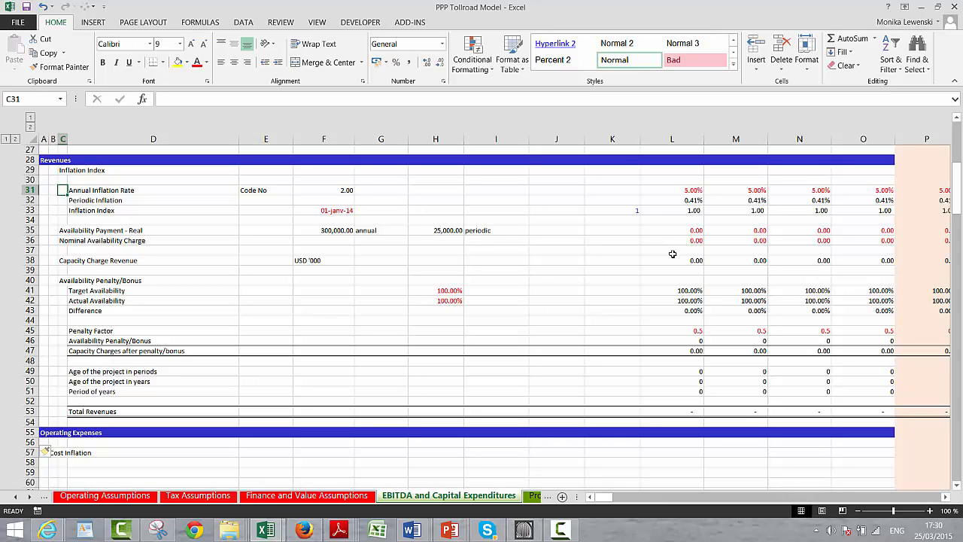
pyautogui.press('Right')
pyautogui.hotkey('shift', 'Down')
pyautogui.hotkey('shift', 'Down')
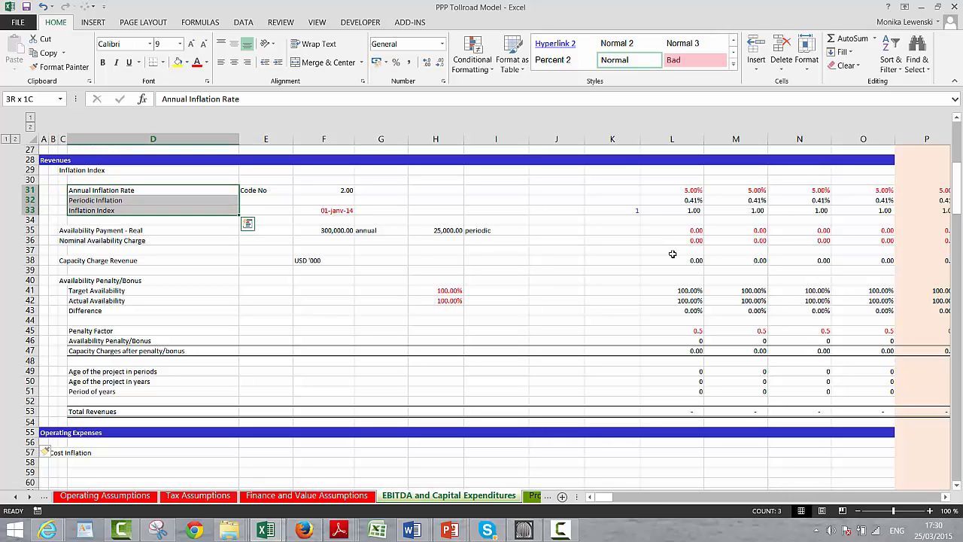
pyautogui.hotkey('ctrl', 'c')
pyautogui.press('Down')
pyautogui.press('Down')
pyautogui.press('Down')
pyautogui.press('Down')
pyautogui.press('Down')
pyautogui.press('Down')
pyautogui.press('Down')
pyautogui.press('Down')
pyautogui.press('Down')
pyautogui.press('Down')
pyautogui.press('Down')
pyautogui.press('Down')
pyautogui.press('Down')
pyautogui.press('Down')
pyautogui.press('Down')
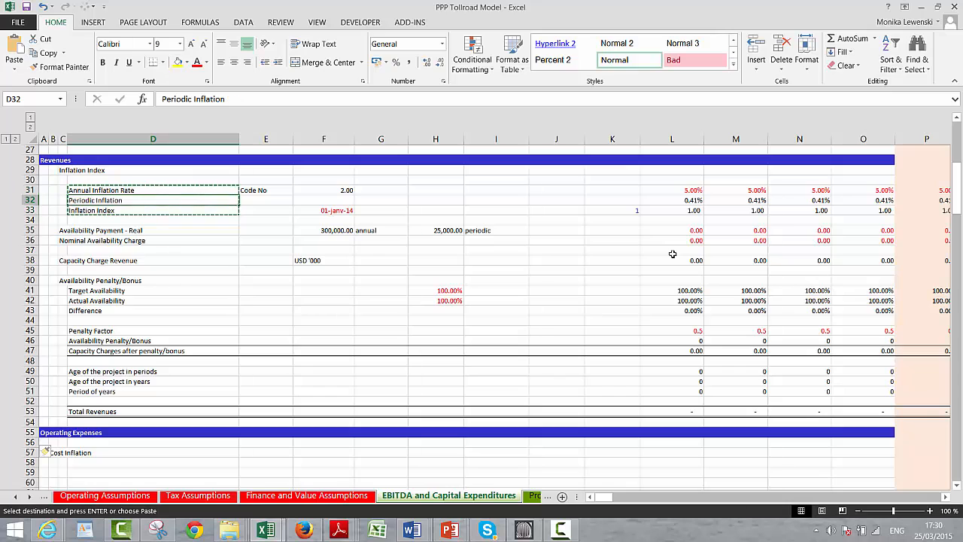
pyautogui.press('Down')
pyautogui.press('Down')
pyautogui.press('Down')
pyautogui.press('Down')
pyautogui.press('Down')
pyautogui.press('Down')
pyautogui.press('Down')
pyautogui.press('Down')
pyautogui.press('Down')
pyautogui.press('Down')
pyautogui.press('Down')
pyautogui.press('Down')
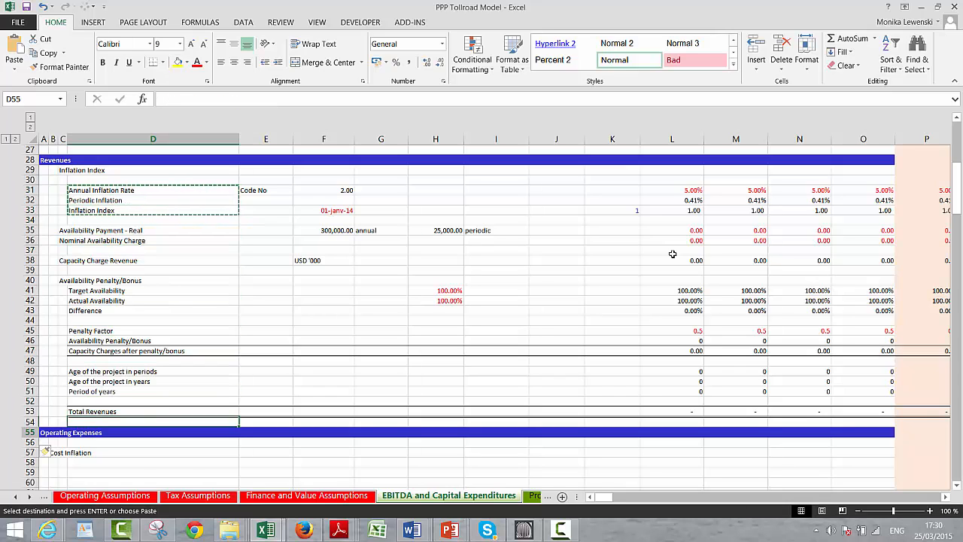
pyautogui.hotkey('ctrl', 'v')
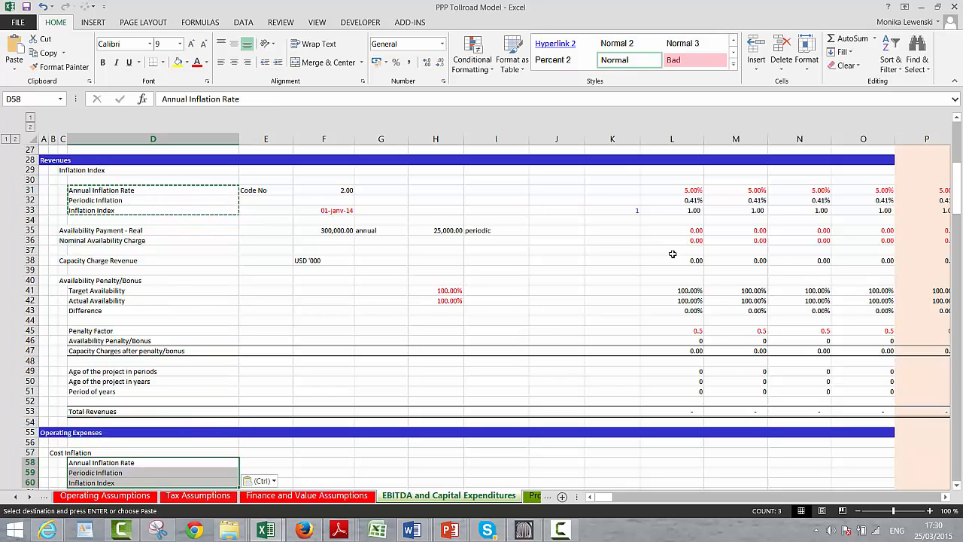
pyautogui.press('Down')
pyautogui.press('Down')
pyautogui.press('Down')
pyautogui.press('Up')
pyautogui.press('Up')
pyautogui.press('Up')
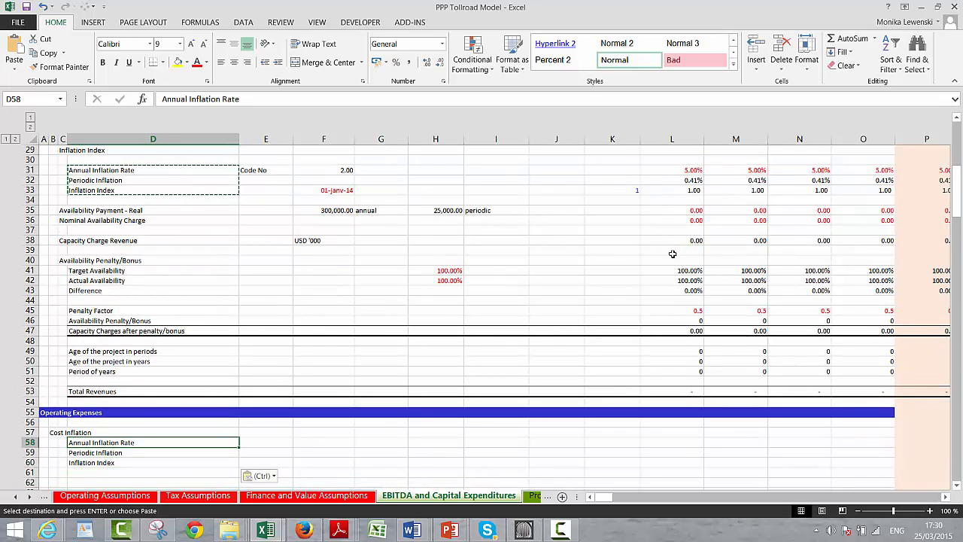
pyautogui.press('Down')
pyautogui.press('Down')
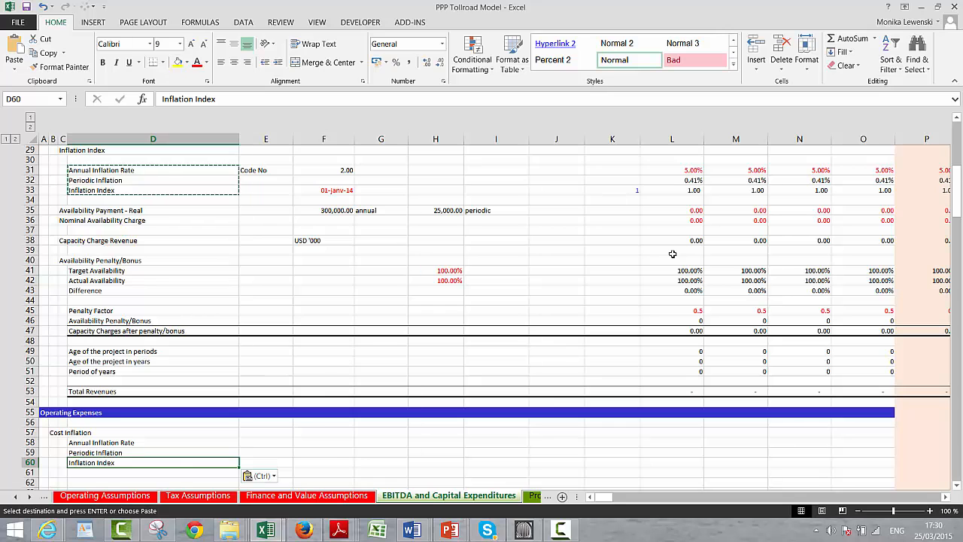
pyautogui.press('ctrl')
pyautogui.press('Escape')
pyautogui.press('Escape')
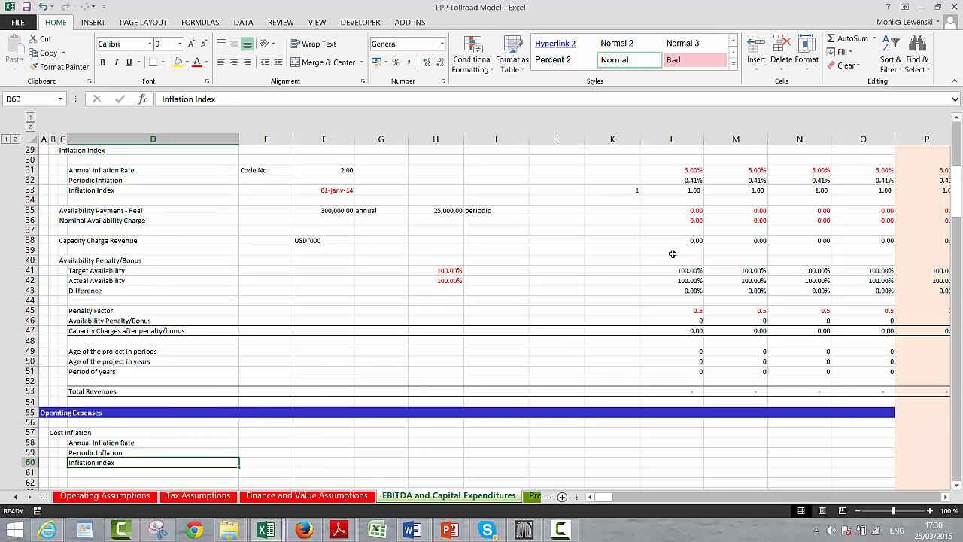
# Go to the Master Scenario sheet and rename the Inflation column heading in J3 to "Revenue Inflation"
pyautogui.hotkey('ctrl', 'pageup')
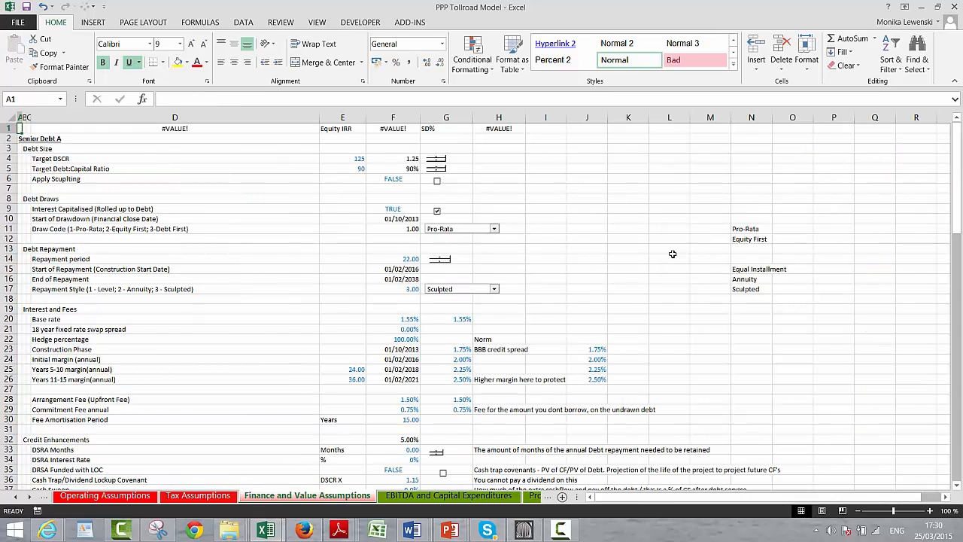
pyautogui.hotkey('ctrl', 'pageup')
pyautogui.hotkey('ctrl', 'pageup')
pyautogui.hotkey('ctrl', 'pageup')
pyautogui.hotkey('ctrl', 'pageup')
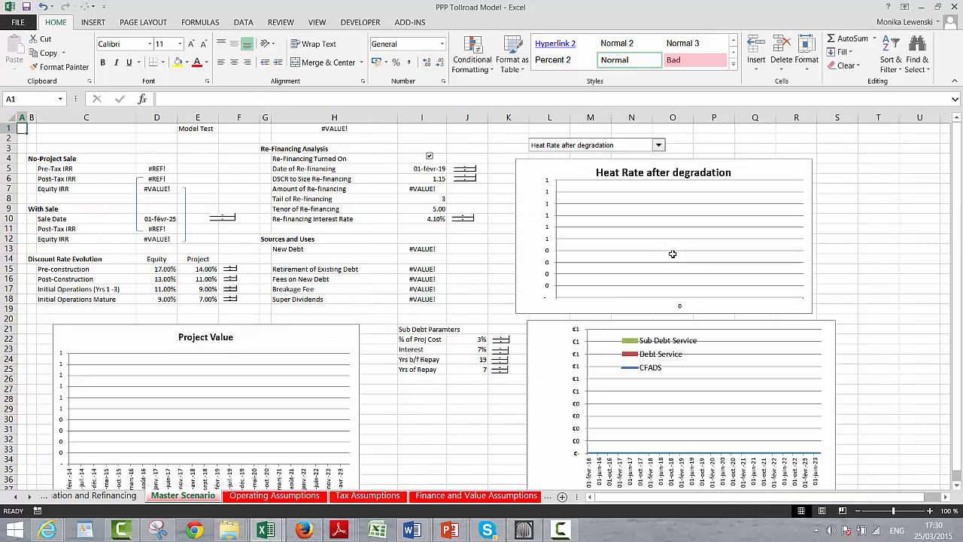
pyautogui.hotkey('ctrl', 'pageup')
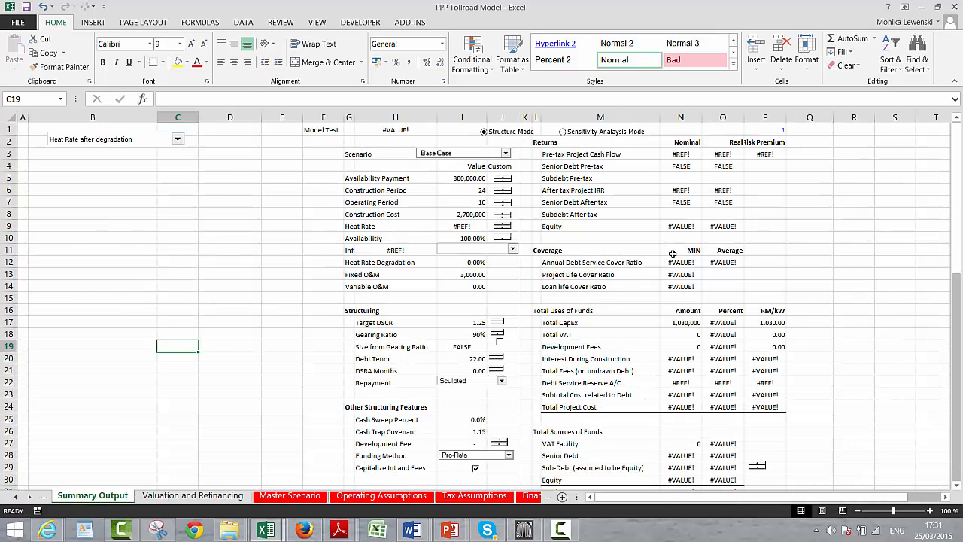
pyautogui.hotkey('ctrl', 'pageup')
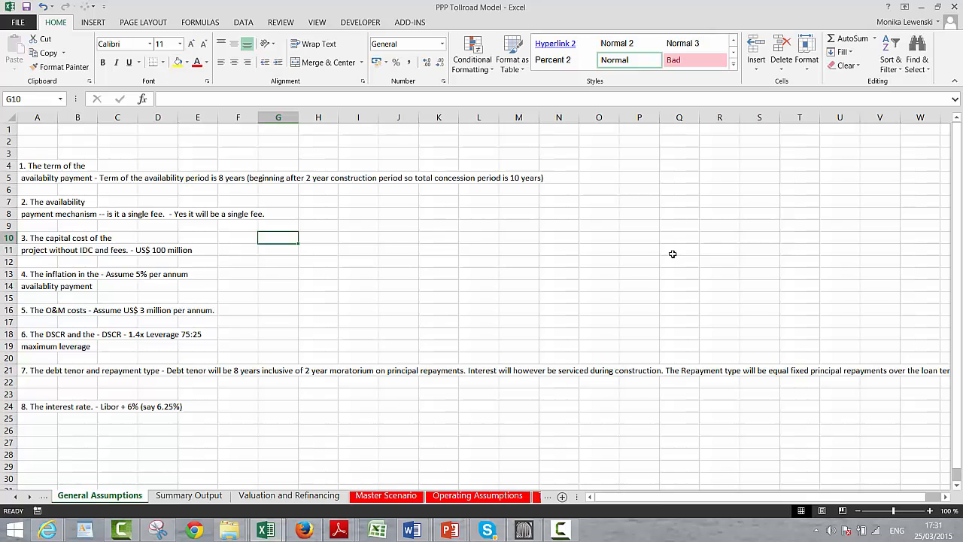
pyautogui.hotkey('ctrl', 'pageup')
pyautogui.hotkey('ctrl', 'pagedown')
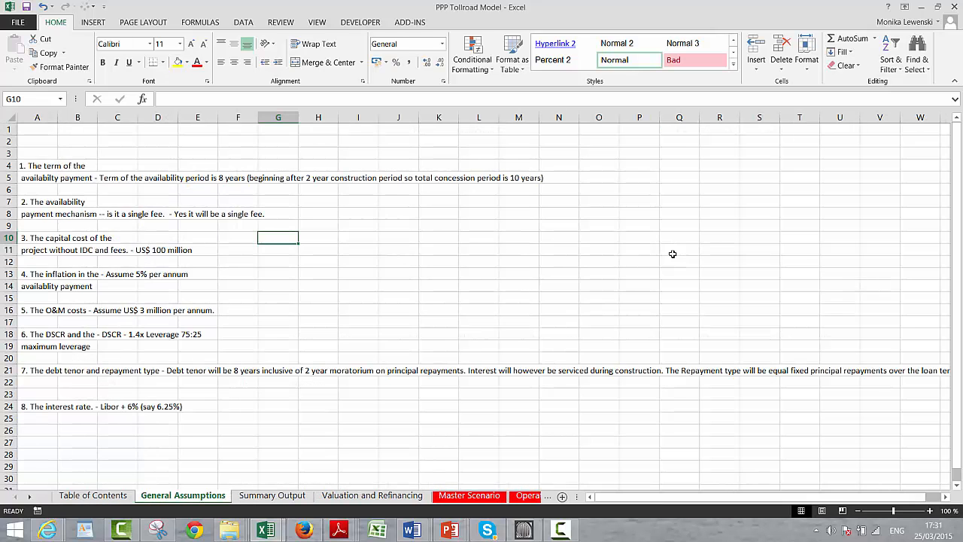
pyautogui.hotkey('ctrl', 'pagedown')
pyautogui.hotkey('ctrl', 'pagedown')
pyautogui.hotkey('ctrl', 'pagedown')
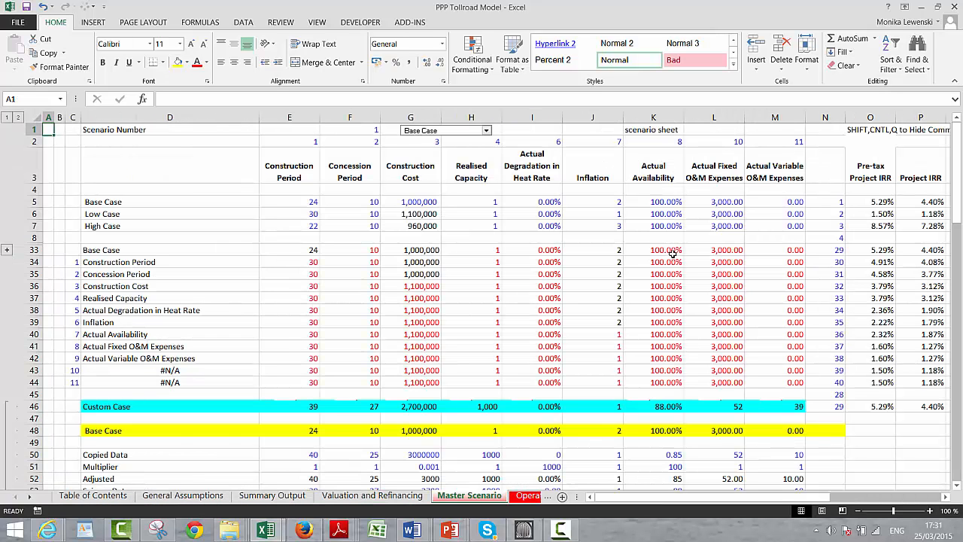
pyautogui.click(596, 194)
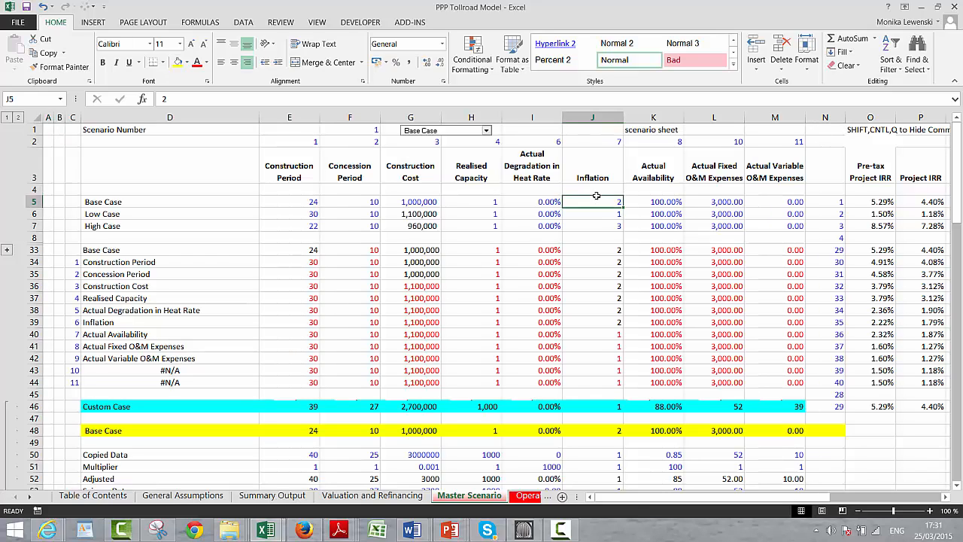
pyautogui.press('Up')
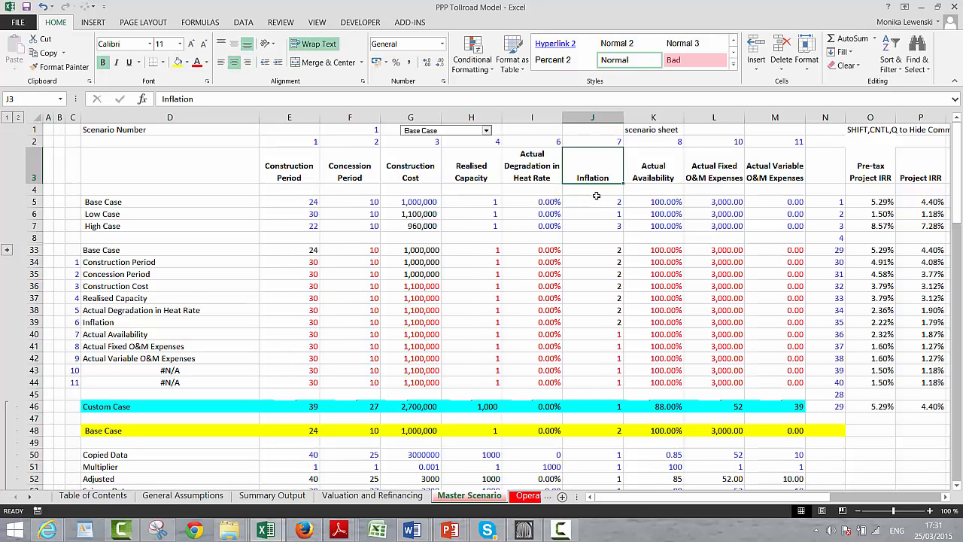
pyautogui.press('Right')
pyautogui.press('Left')
pyautogui.write('Re')
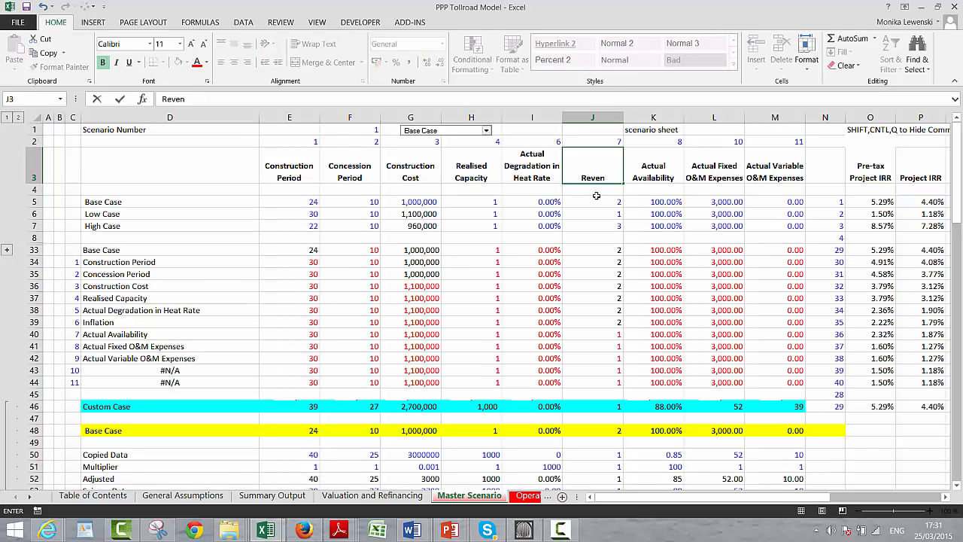
pyautogui.write('venue Inflation')
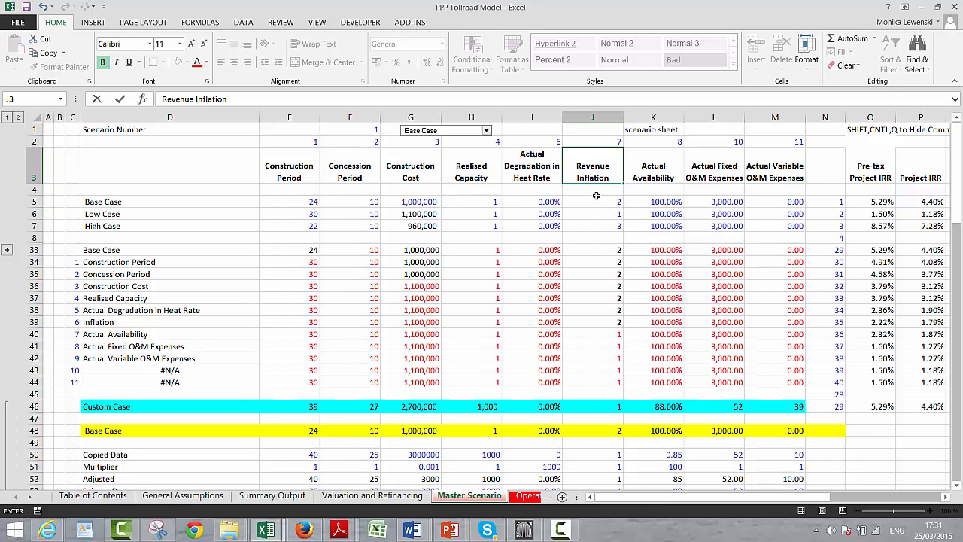
pyautogui.hotkey('ctrl', 'Return')
# Insert a blank column between the Revenue Inflation and Actual Availability columns of the scenario table
pyautogui.press('Down')
pyautogui.press('Right')
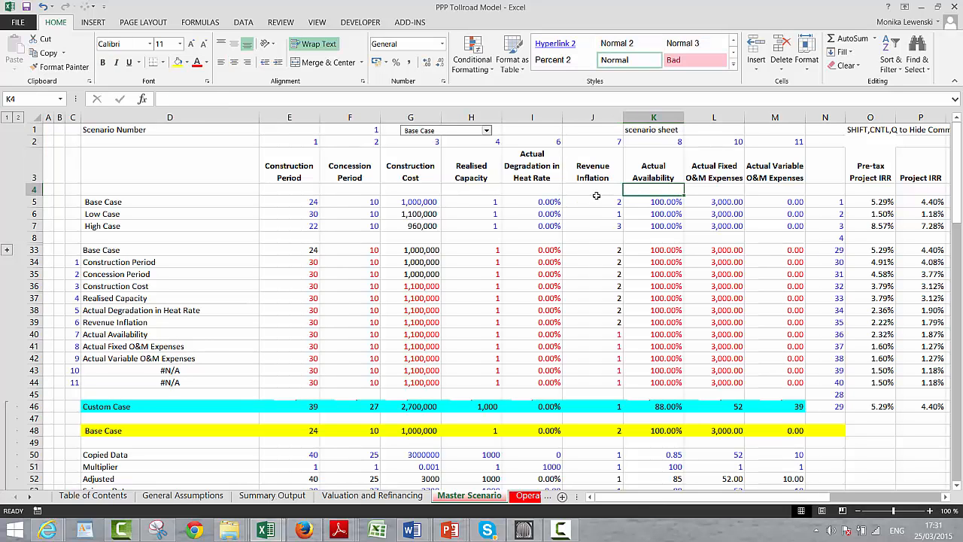
pyautogui.hotkey('ctrl', 'space')
pyautogui.hotkey('ctrl', 'shift', '+')
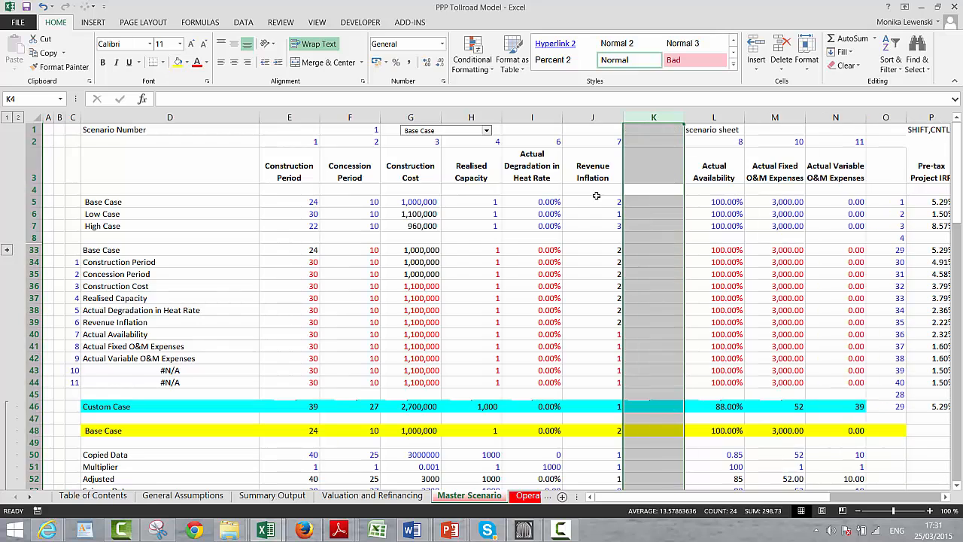
# Copy the Revenue Inflation heading into K3 to carry over its format, and change its text to "Cost Inflation"
pyautogui.press('Left')
pyautogui.press('Up')
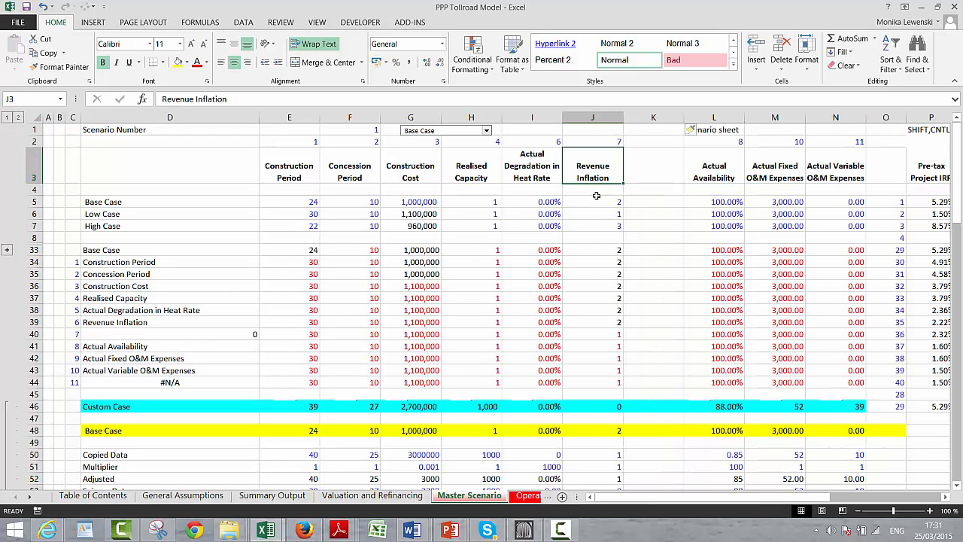
pyautogui.hotkey('ctrl', 'c')
pyautogui.press('Right')
pyautogui.hotkey('ctrl', 'v')
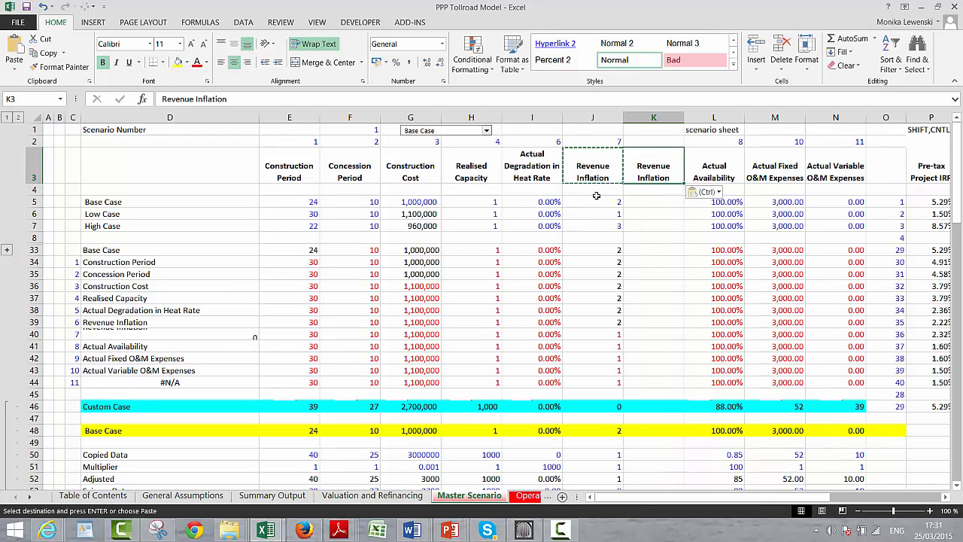
pyautogui.write('Cost')
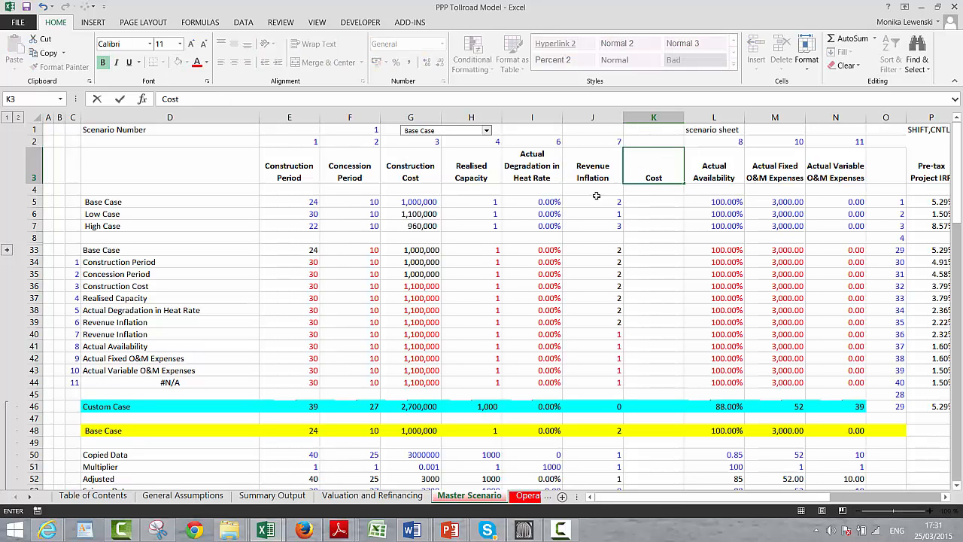
pyautogui.write(' Infaltion')
pyautogui.press('BackSpace')
pyautogui.press('BackSpace')
pyautogui.press('BackSpace')
pyautogui.press('BackSpace')
pyautogui.press('BackSpace')
pyautogui.press('BackSpace')
pyautogui.write('lation')
pyautogui.hotkey('ctrl', 'Return')
# Enter the Cost Inflation scenario codes: 2 for Base Case, 3 for Low Case and 1 for High Case
pyautogui.press('Down')
pyautogui.press('Down')
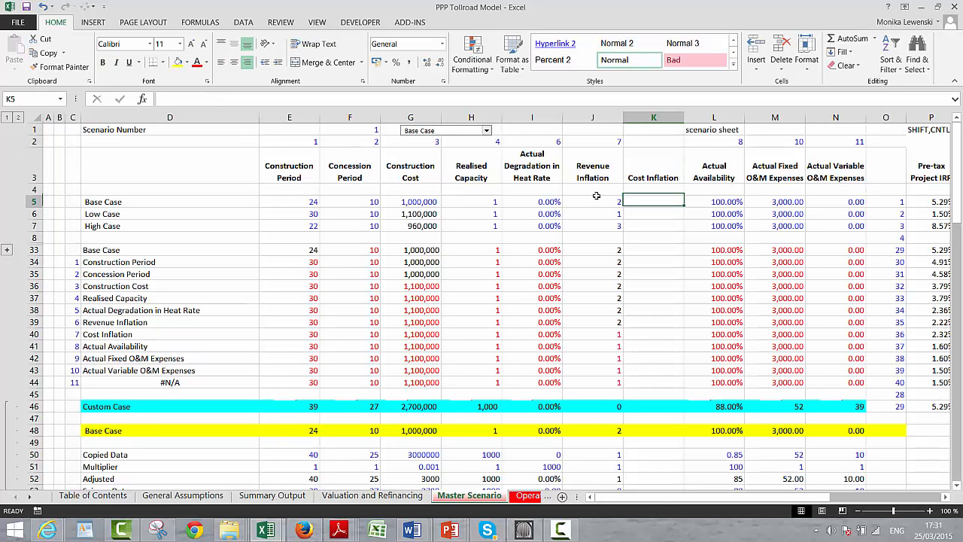
pyautogui.write('2')
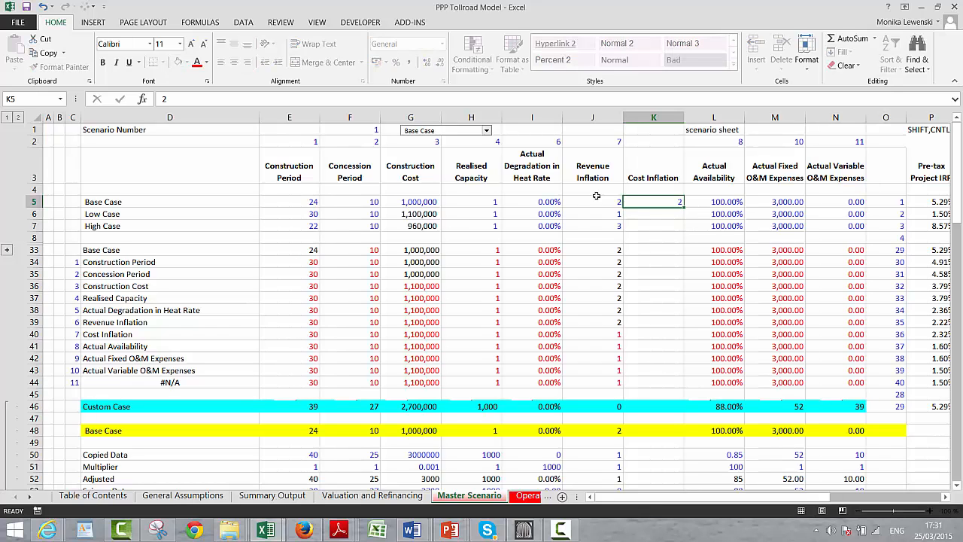
pyautogui.press('Return')
pyautogui.write('3')
pyautogui.press('Return')
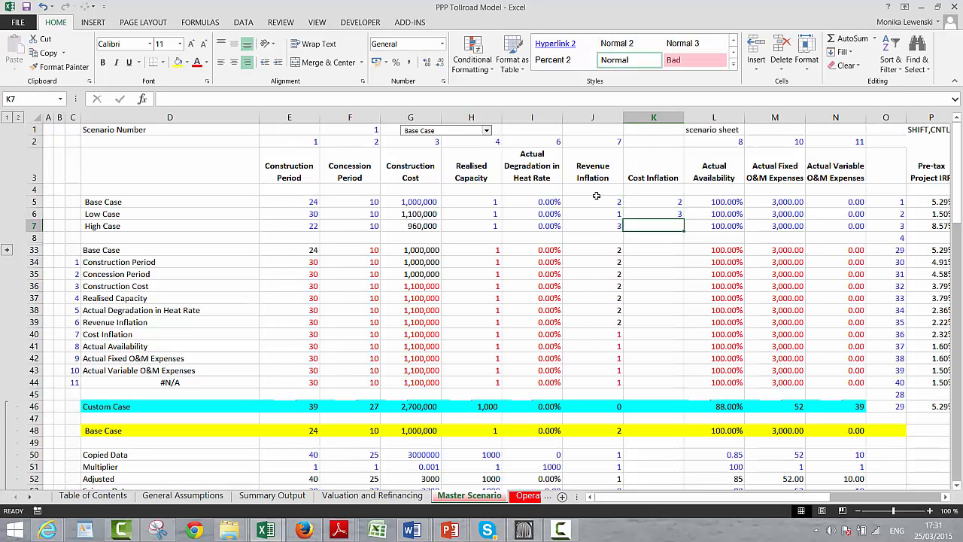
pyautogui.write('1')
pyautogui.press('Return')
# Examine the Revenue Inflation formulas in the Base Case and sensitivity rows from row 33 down, along with the scenario inputs they reference
pyautogui.press('Down')
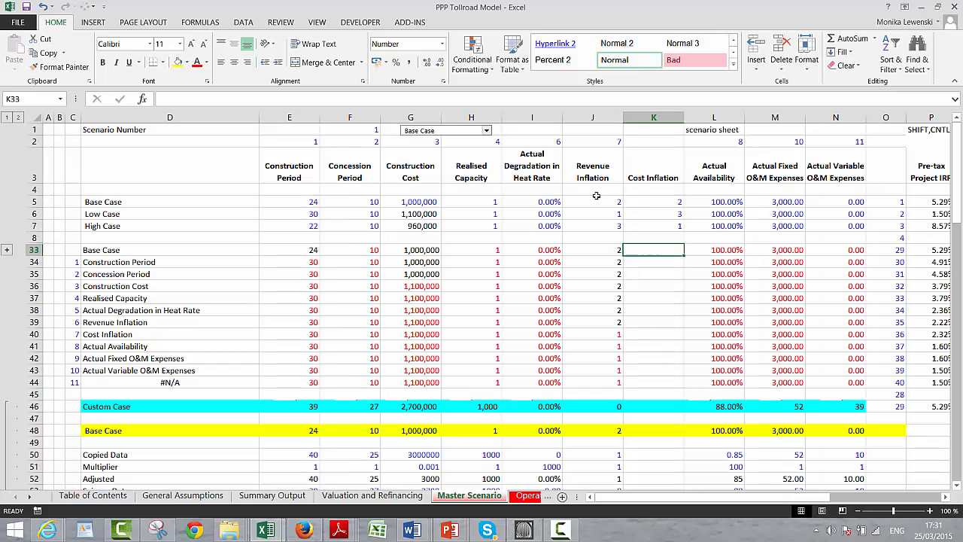
pyautogui.press('Left')
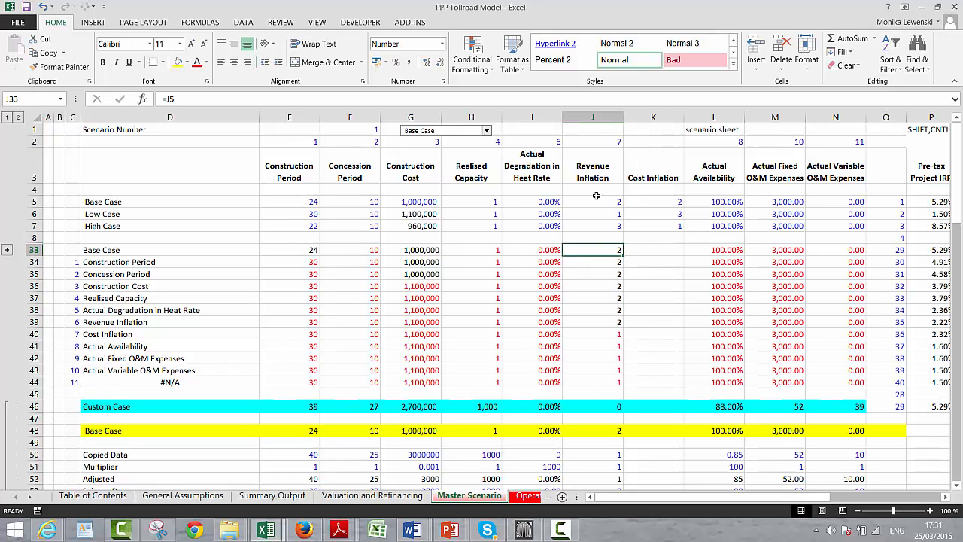
pyautogui.press('Left')
pyautogui.press('Right')
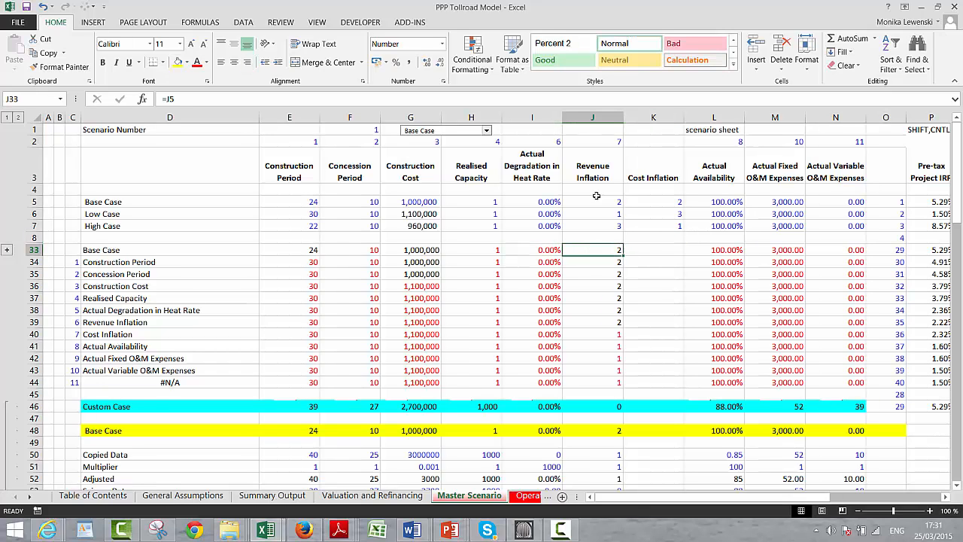
pyautogui.press('Down')
pyautogui.press('Down')
pyautogui.press('Down')
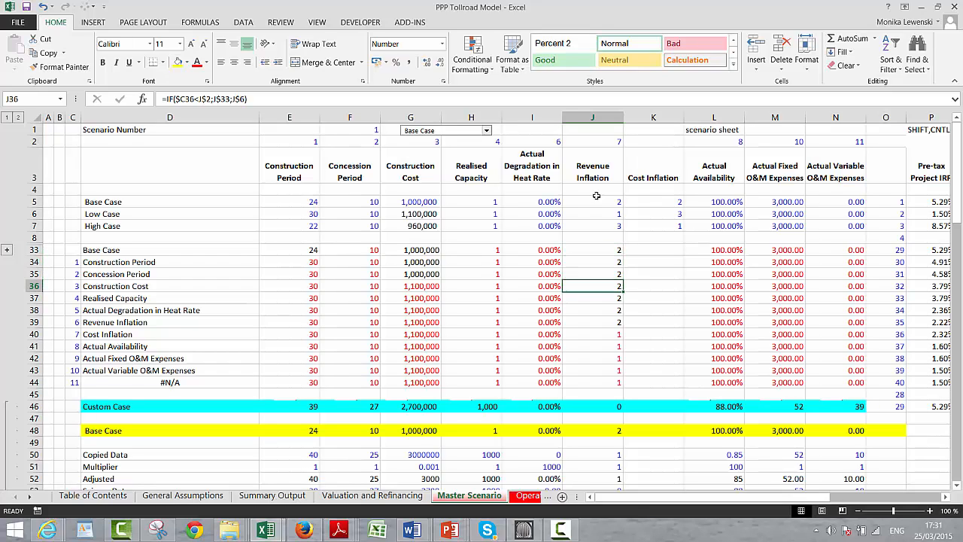
pyautogui.press('Down')
pyautogui.press('Up')
pyautogui.press('Up')
pyautogui.press('Up')
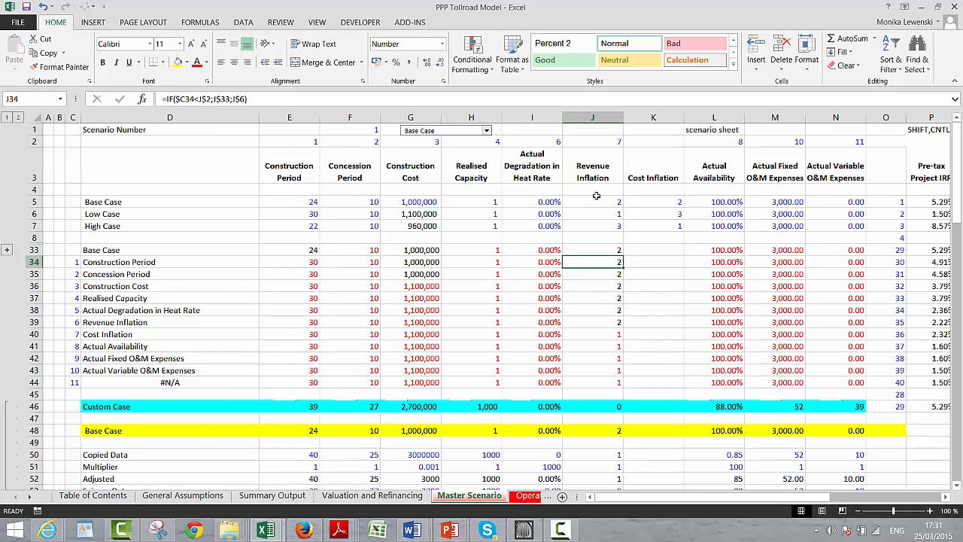
pyautogui.press('Up')
pyautogui.press('Up')
pyautogui.press('Up')
pyautogui.press('Up')
pyautogui.press('Up')
pyautogui.press('Up')
pyautogui.press('Up')
pyautogui.press('Up')
pyautogui.press('Up')
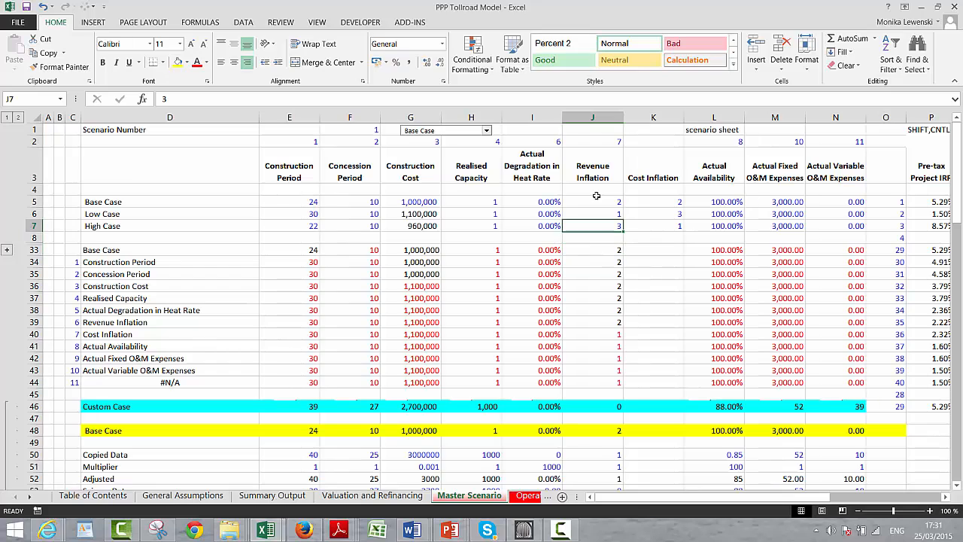
pyautogui.press('Down')
pyautogui.press('Left')
pyautogui.press('Left')
pyautogui.press('Left')
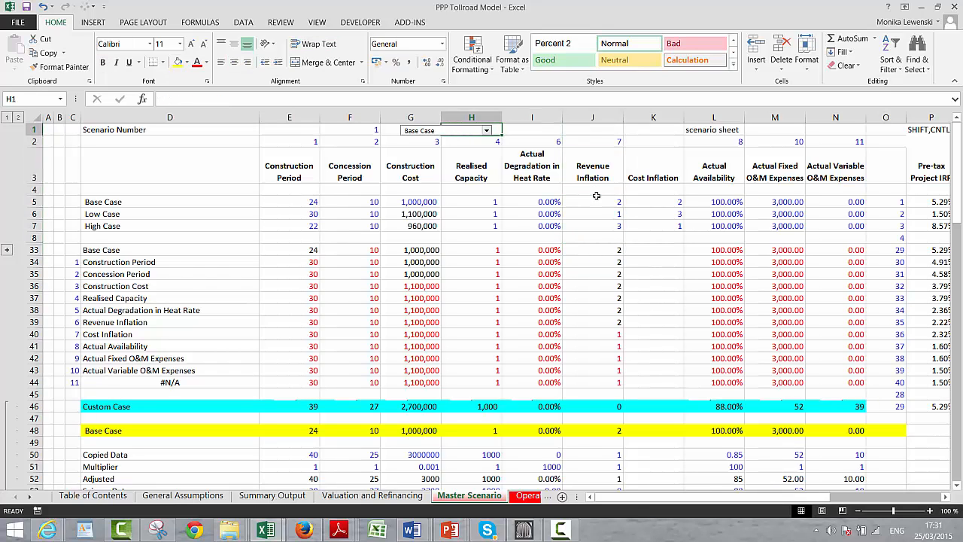
# Examine the column sequence numbers in row 2 above the scenario headings, including the cell above Cost Inflation
pyautogui.press('Left')
pyautogui.press('Right')
pyautogui.press('Right')
pyautogui.press('Right')
pyautogui.press('Right')
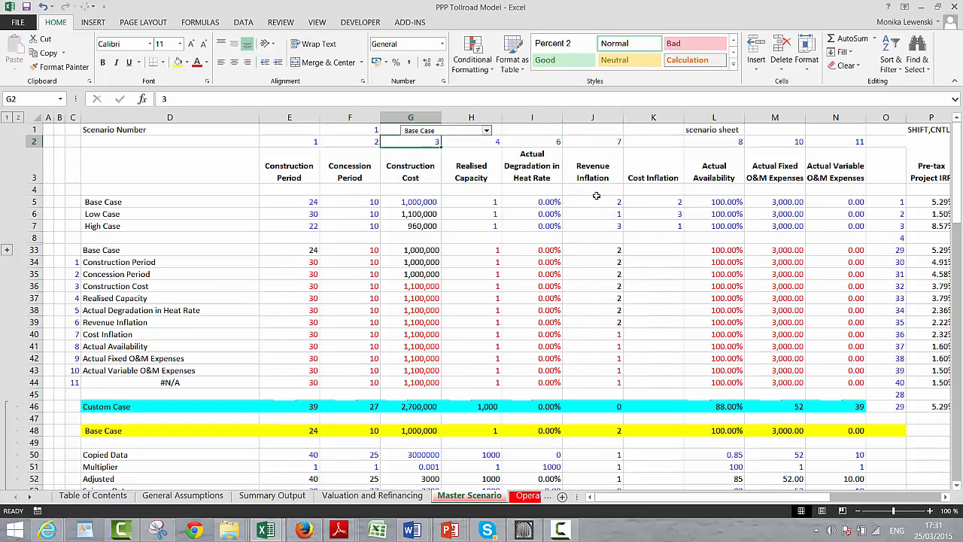
pyautogui.press('Right')
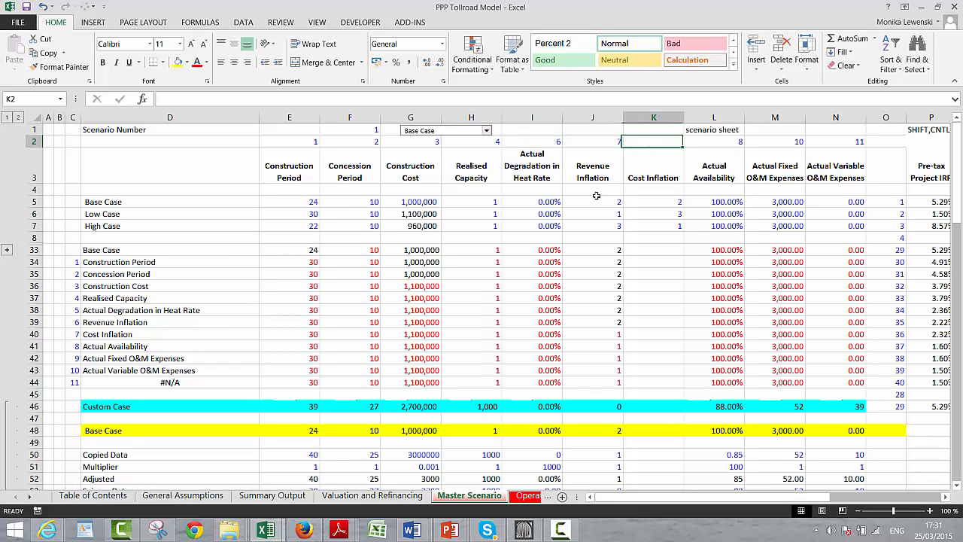
pyautogui.press('Left')
pyautogui.press('Left')
pyautogui.press('Left')
pyautogui.press('Left')
pyautogui.press('Left')
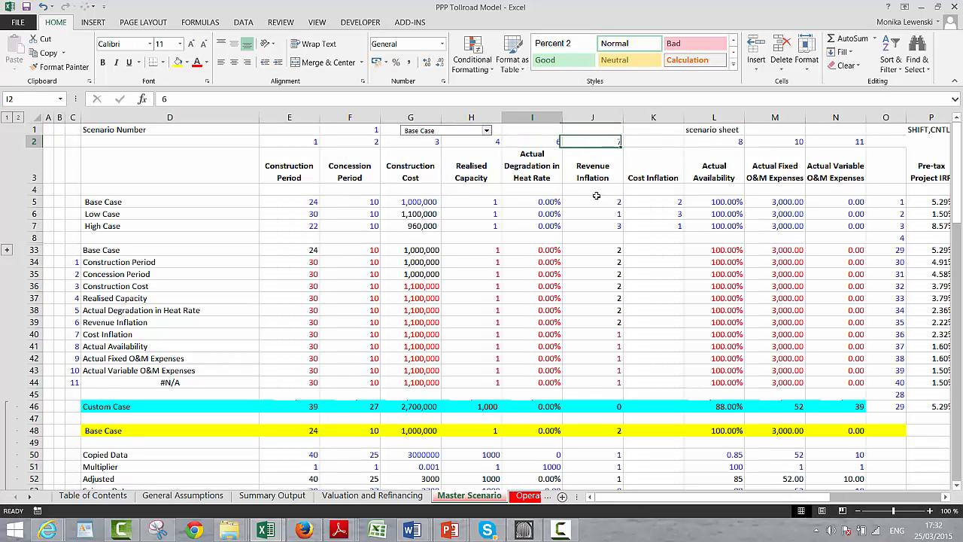
pyautogui.press('Right')
pyautogui.press('Right')
pyautogui.press('Right')
pyautogui.press('Right')
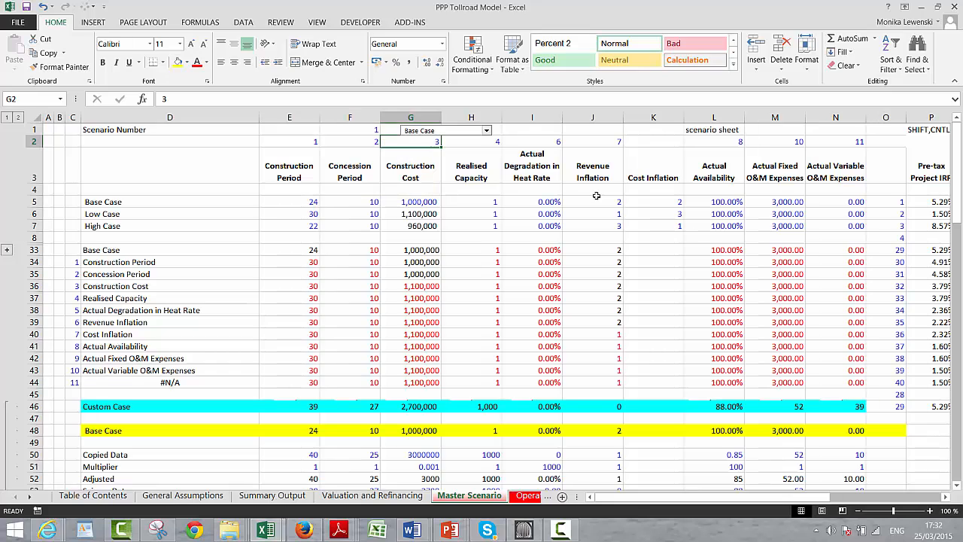
pyautogui.press('Left')
pyautogui.press('Left')
pyautogui.press('Left')
pyautogui.press('Left')
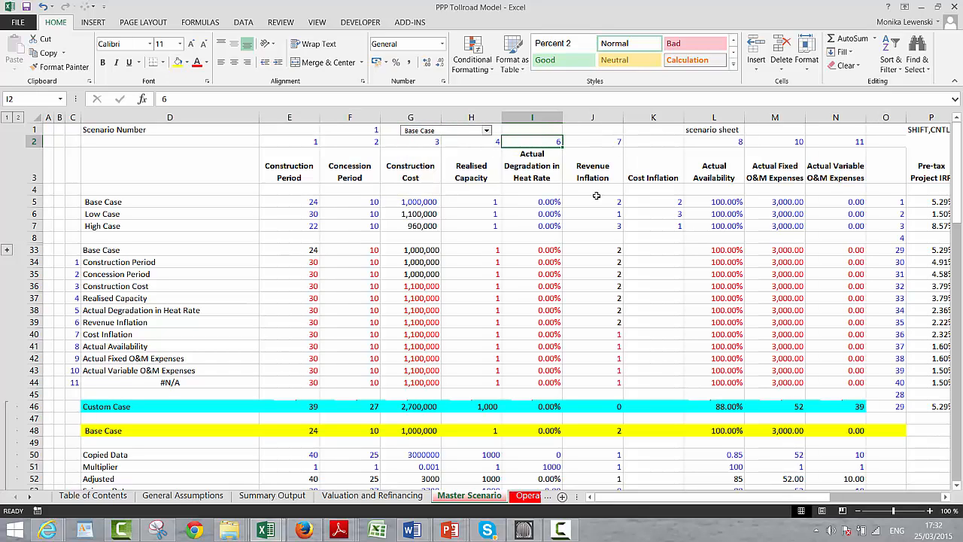
pyautogui.press('Left')
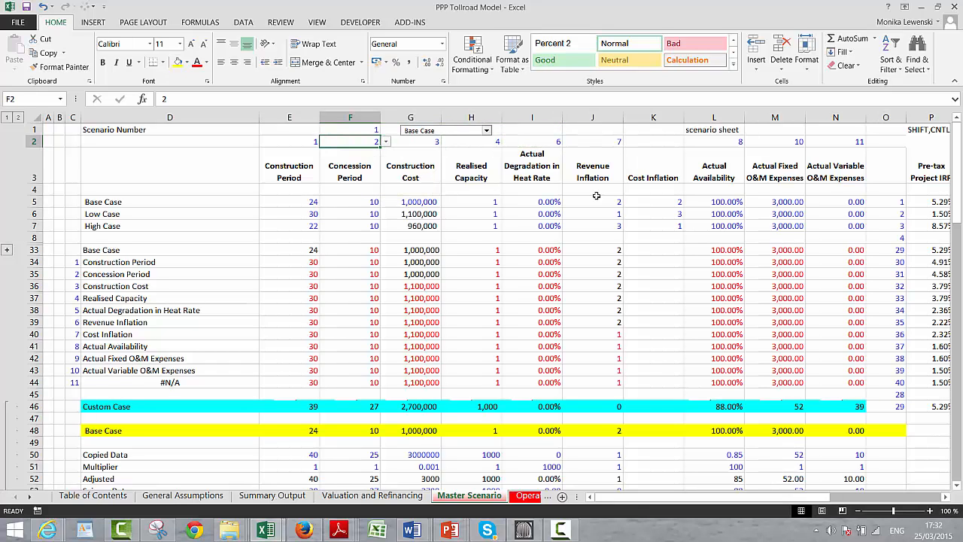
pyautogui.press('Right')
pyautogui.press('Right')
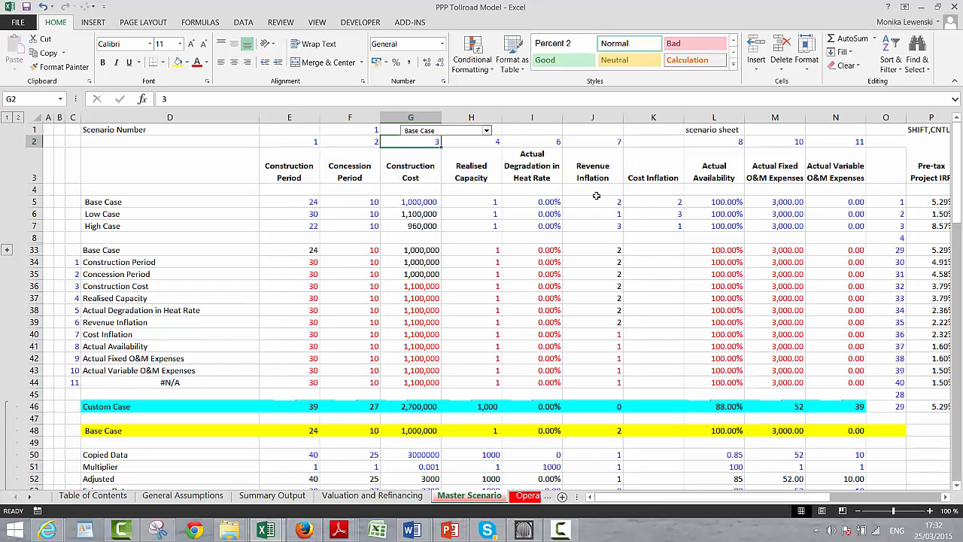
pyautogui.write('=')
pyautogui.press('Left')
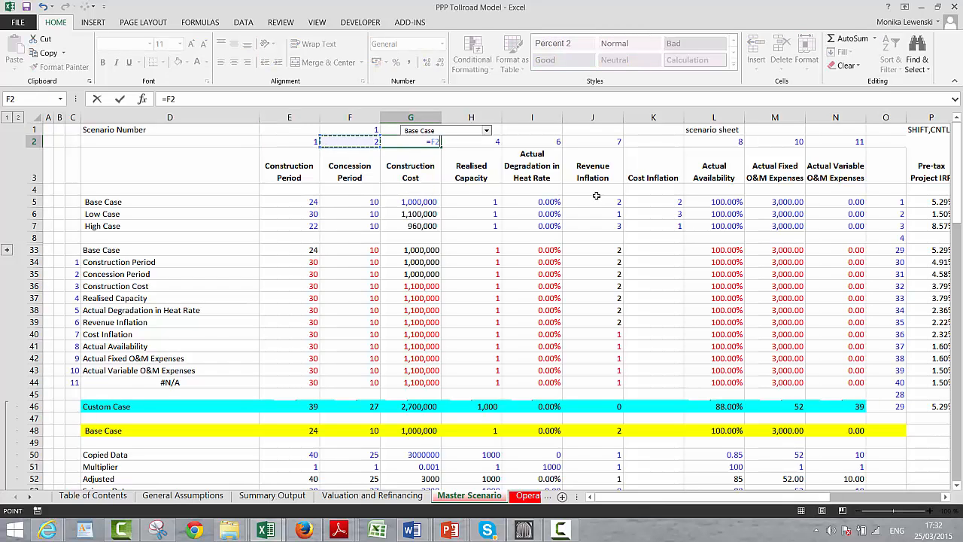
pyautogui.write("+'")
pyautogui.press('Return')
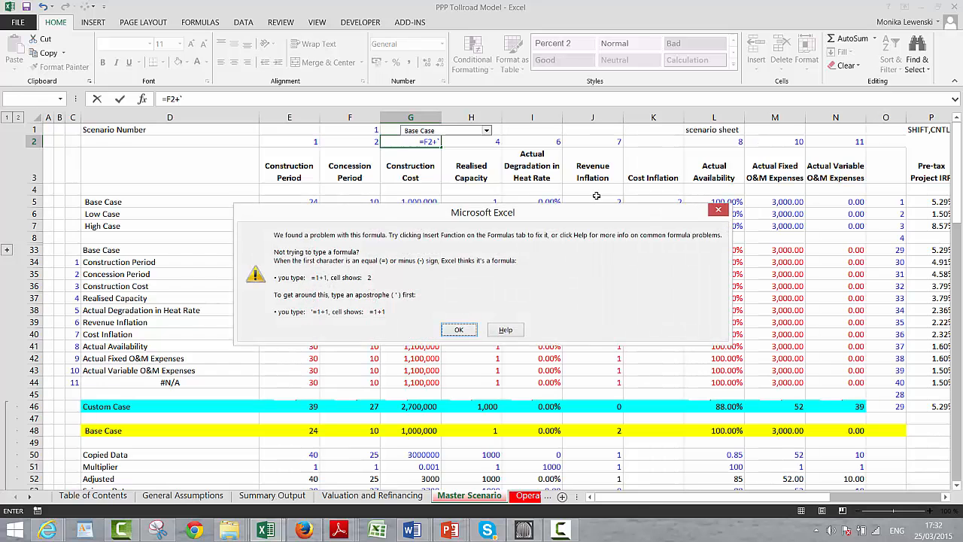
pyautogui.press('Escape')
pyautogui.press('Escape')
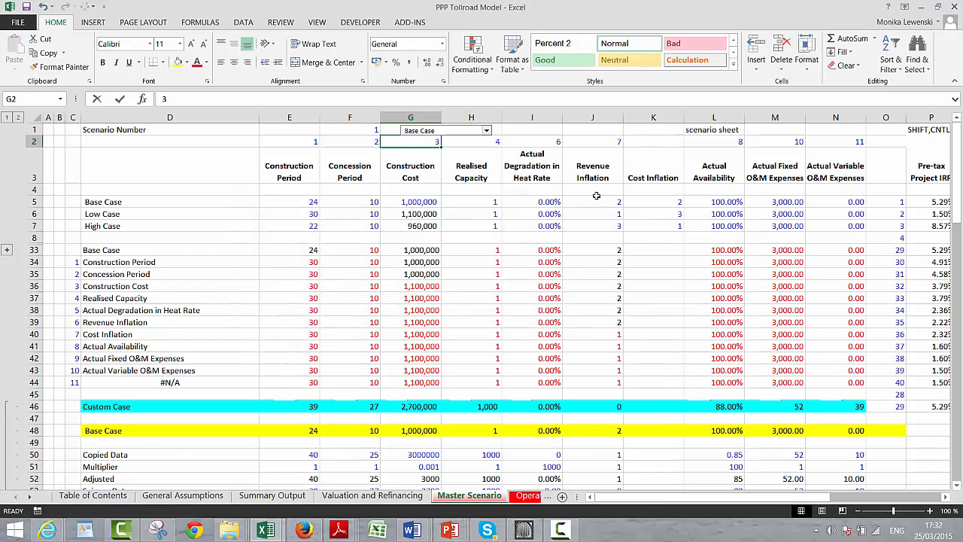
# Replace the number above the Construction Cost heading in G2 with the formula =F2+1
pyautogui.write('=')
pyautogui.press('Left')
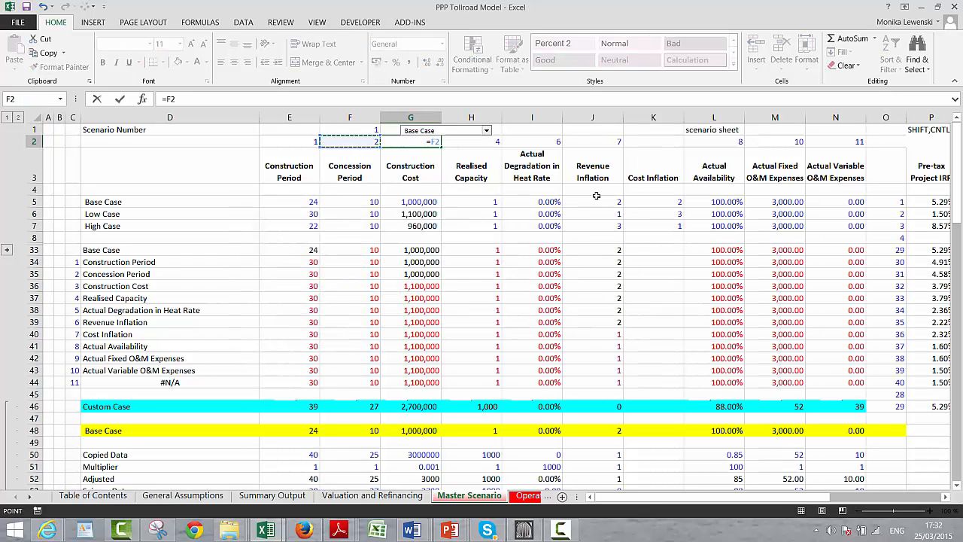
pyautogui.write('+1')
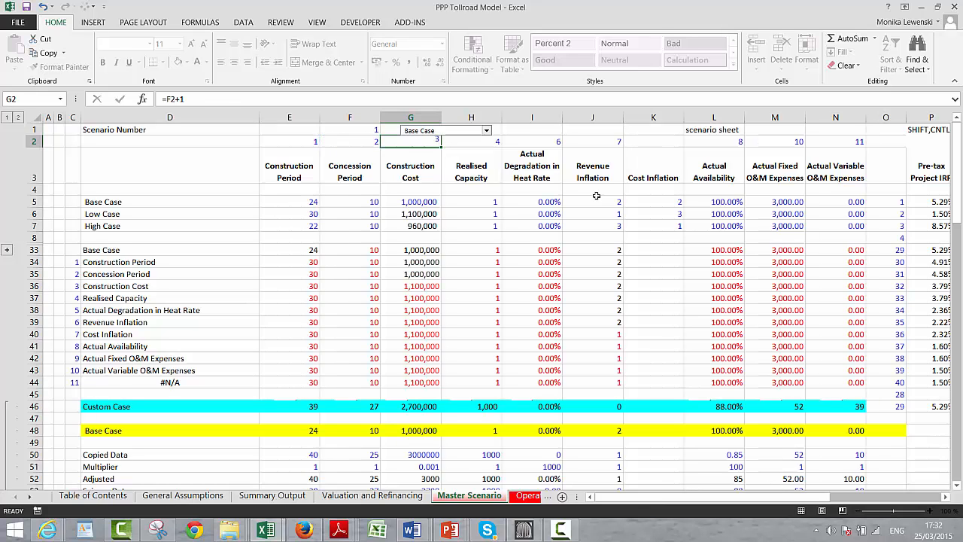
pyautogui.press('Return')
pyautogui.press('Up')
pyautogui.press('Up')
pyautogui.press('Down')
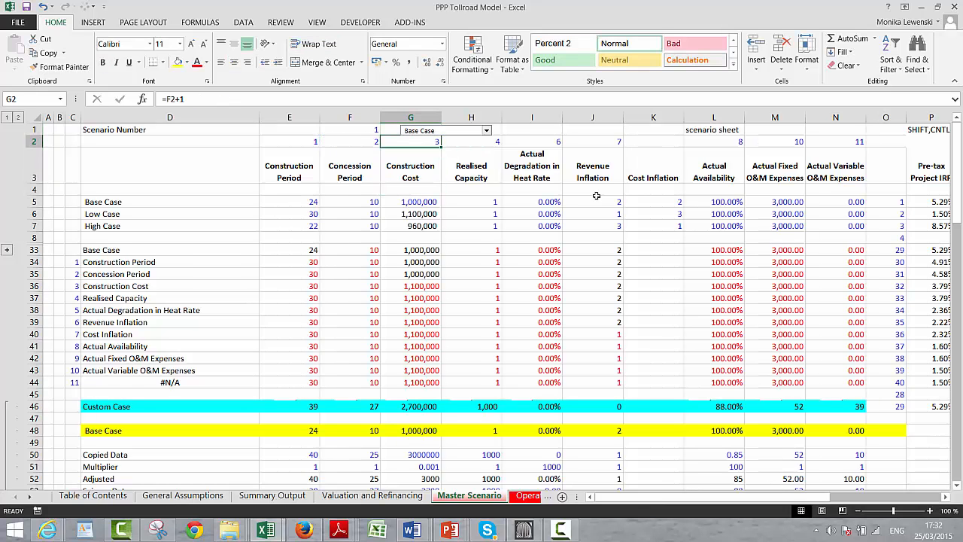
# Fill the G2 numbering formula across row 2 through N2, above Actual Variable O&M Expenses
pyautogui.hotkey('shift', 'Right')
pyautogui.hotkey('shift', 'Right')
pyautogui.hotkey('shift', 'Right')
pyautogui.hotkey('shift', 'Right')
pyautogui.hotkey('shift', 'Right')
pyautogui.hotkey('shift', 'Right')
pyautogui.hotkey('shift', 'Right')
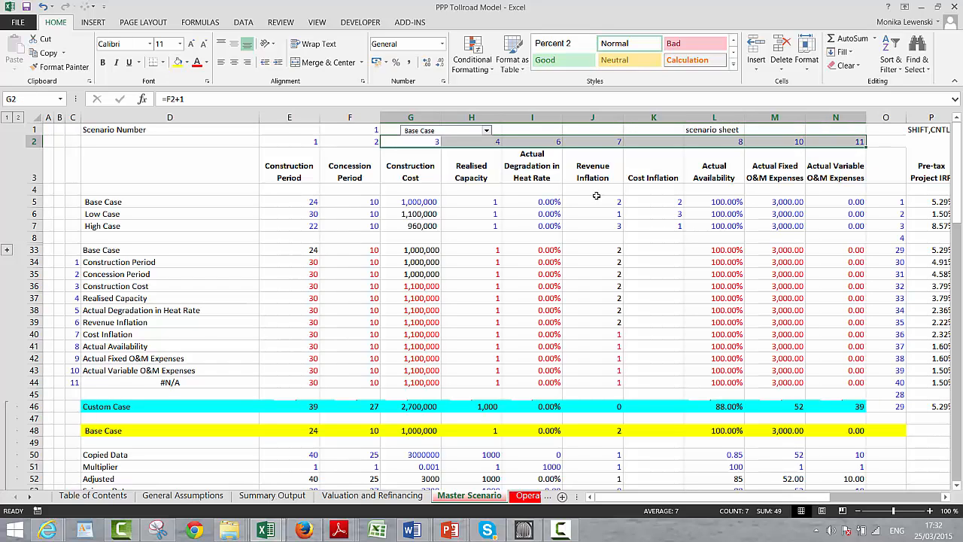
pyautogui.hotkey('ctrl', 'r')
pyautogui.press('Left')
pyautogui.press('Right')
pyautogui.press('Right')
pyautogui.press('Right')
pyautogui.press('Right')
pyautogui.press('Right')
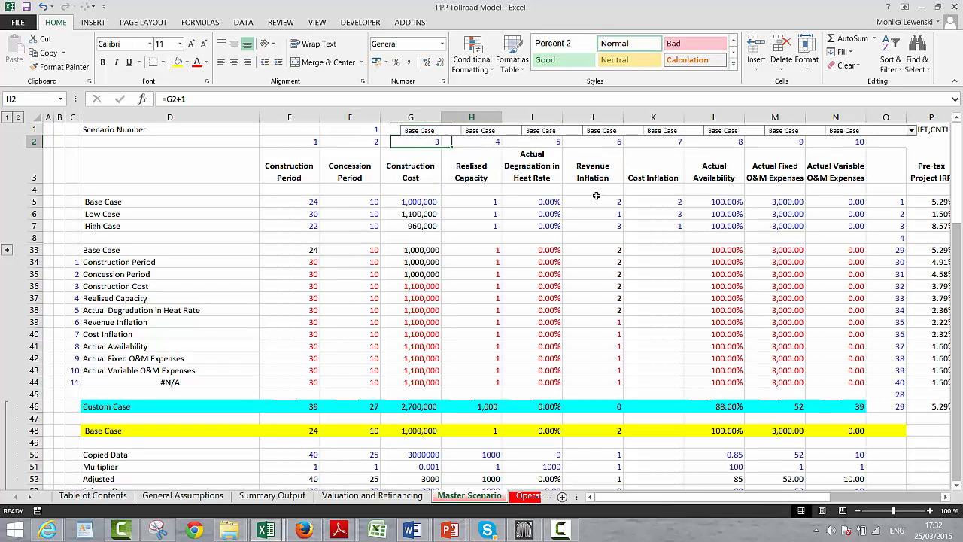
# Examine the TRANSPOSE formula behind the sensitivity row labels in column D from row 34 down, and the heading range it references
pyautogui.press('Down')
pyautogui.press('Down')
pyautogui.press('Down')
pyautogui.press('Down')
pyautogui.press('Down')
pyautogui.press('Down')
pyautogui.press('Down')
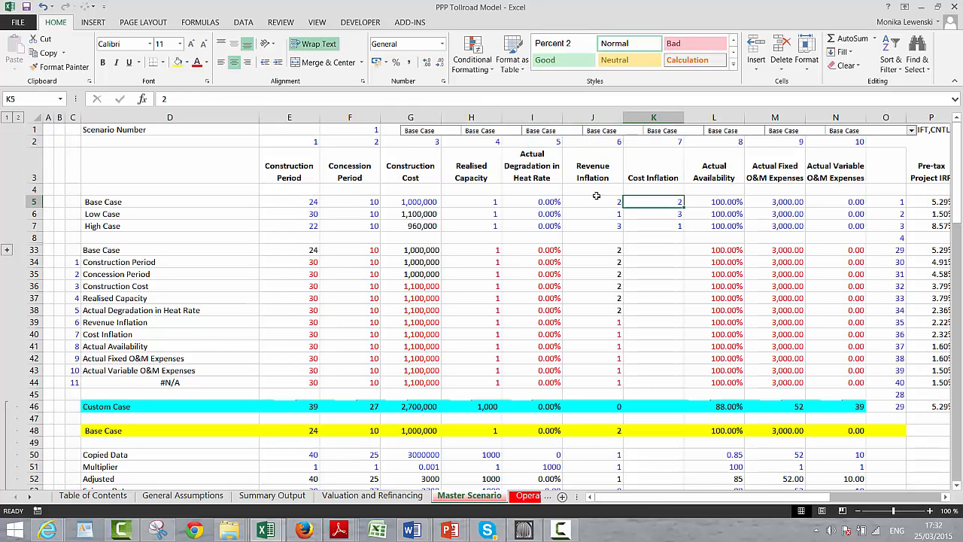
pyautogui.press('Left')
pyautogui.press('Left')
pyautogui.press('Left')
pyautogui.press('Left')
pyautogui.press('Left')
pyautogui.press('Left')
pyautogui.press('Left')
pyautogui.press('Left')
pyautogui.press('Left')
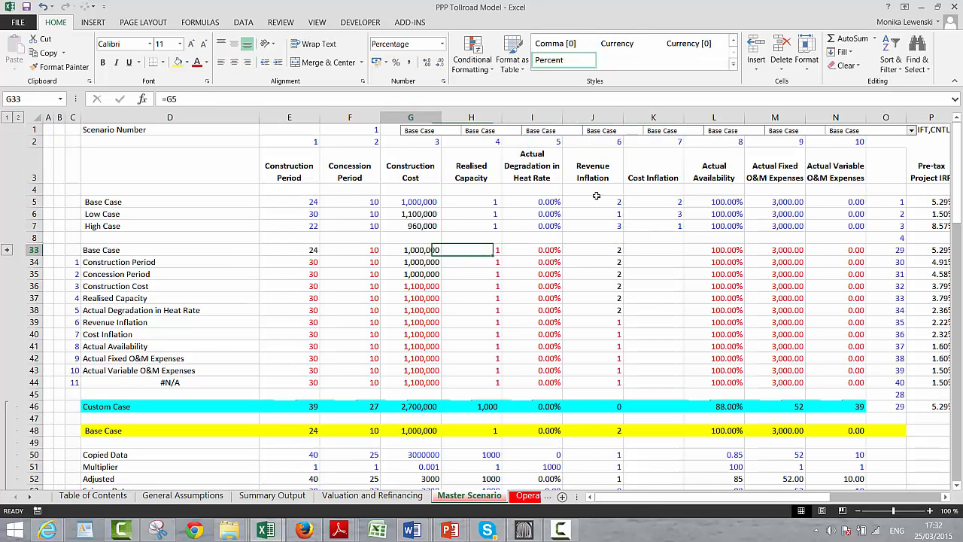
pyautogui.press('Down')
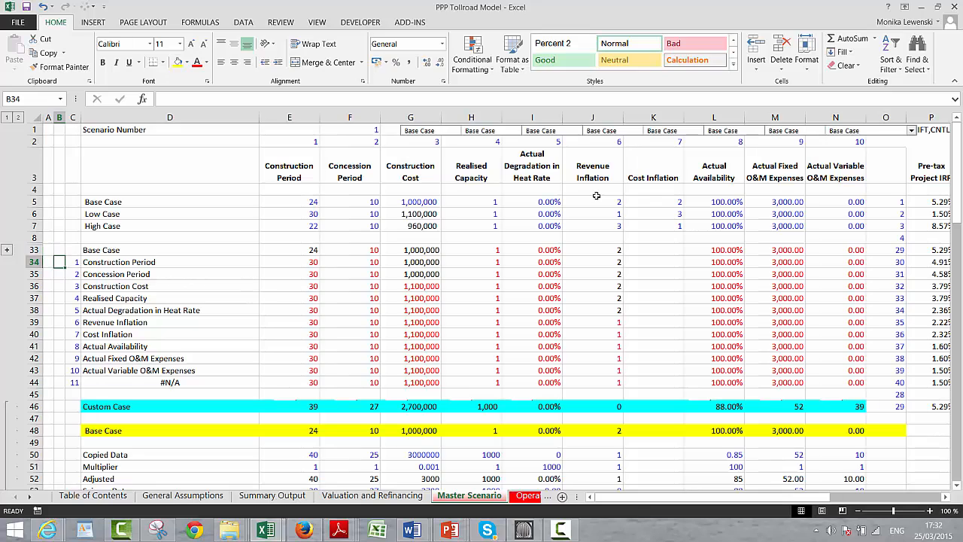
pyautogui.press('Right')
pyautogui.press('Right')
pyautogui.press('Down')
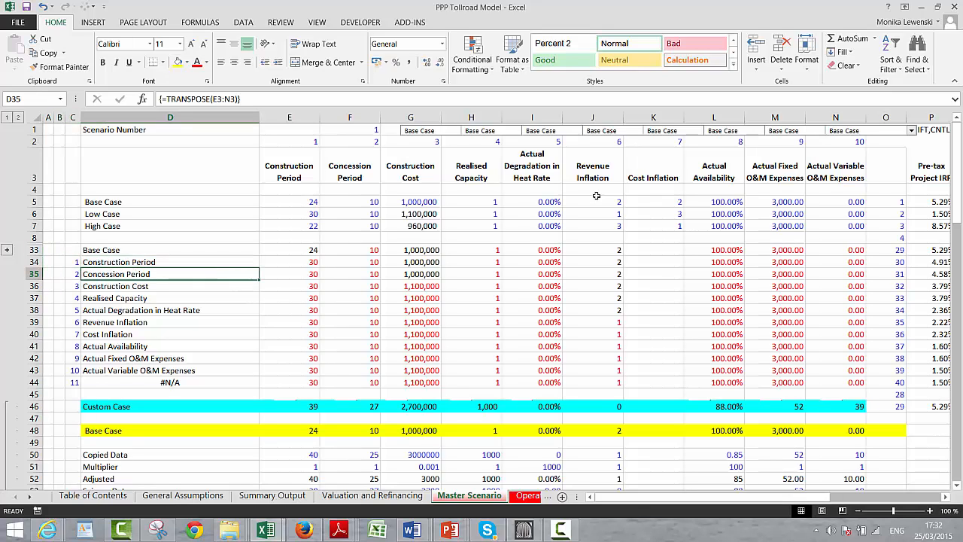
pyautogui.press('Down')
pyautogui.press('Down')
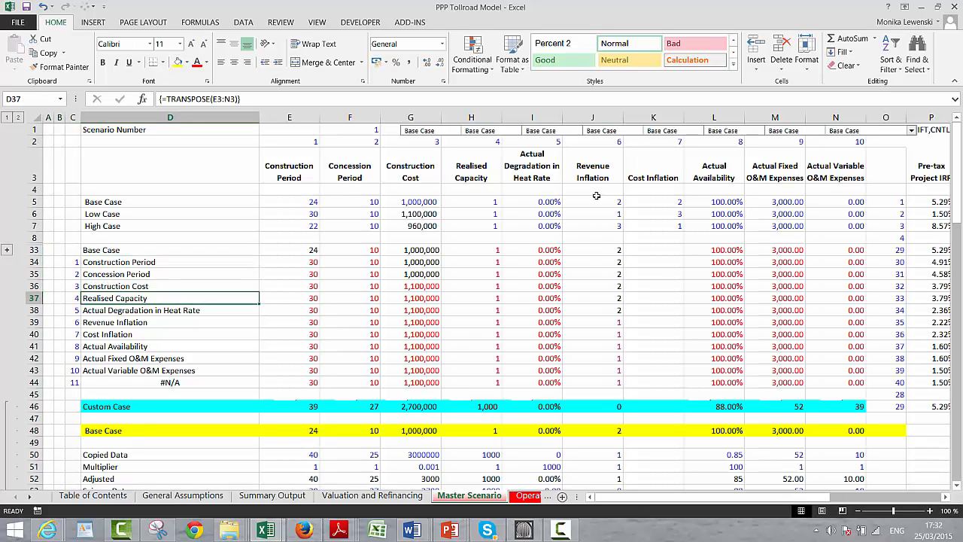
pyautogui.press('Up')
pyautogui.press('Up')
pyautogui.press('Down')
pyautogui.press('Down')
pyautogui.press('Down')
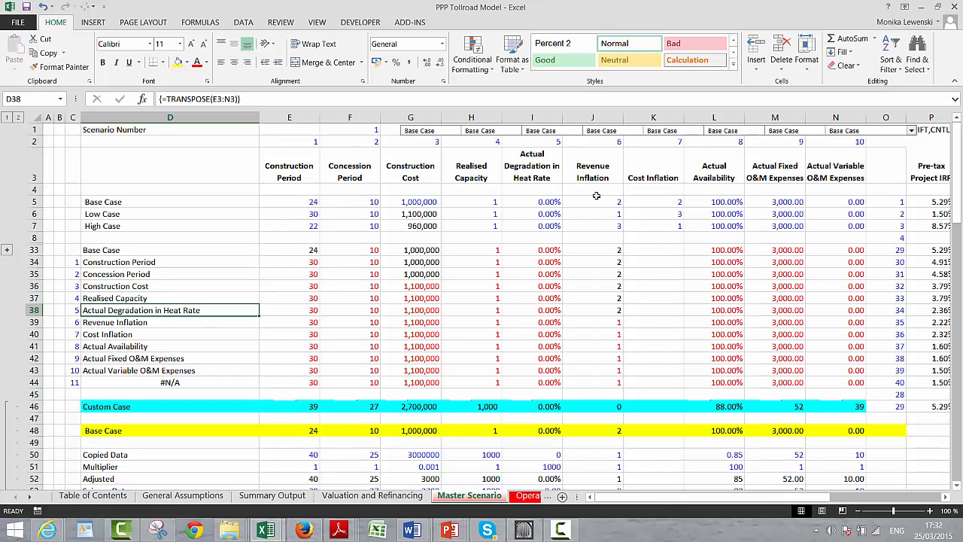
pyautogui.press('F2')
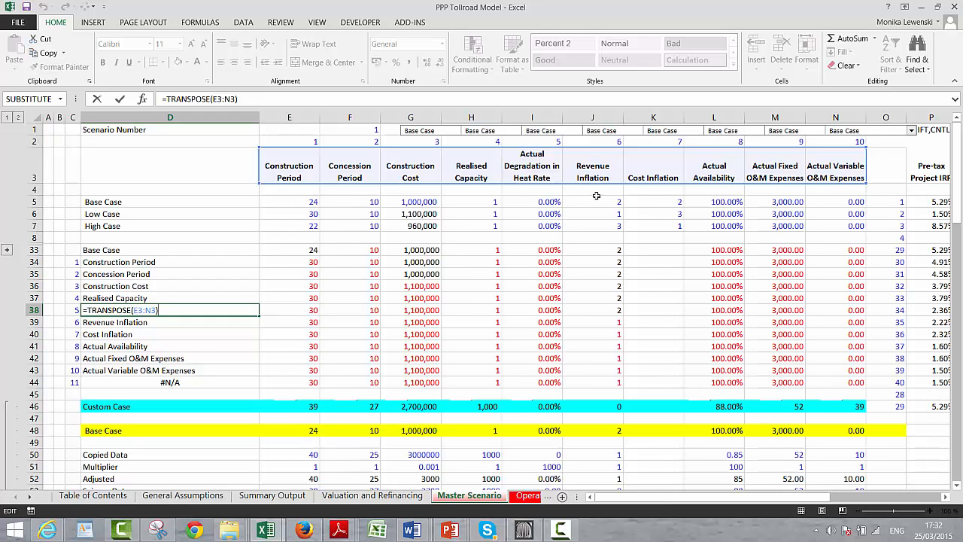
pyautogui.hotkey('ctrl', 'shift', 'Return')
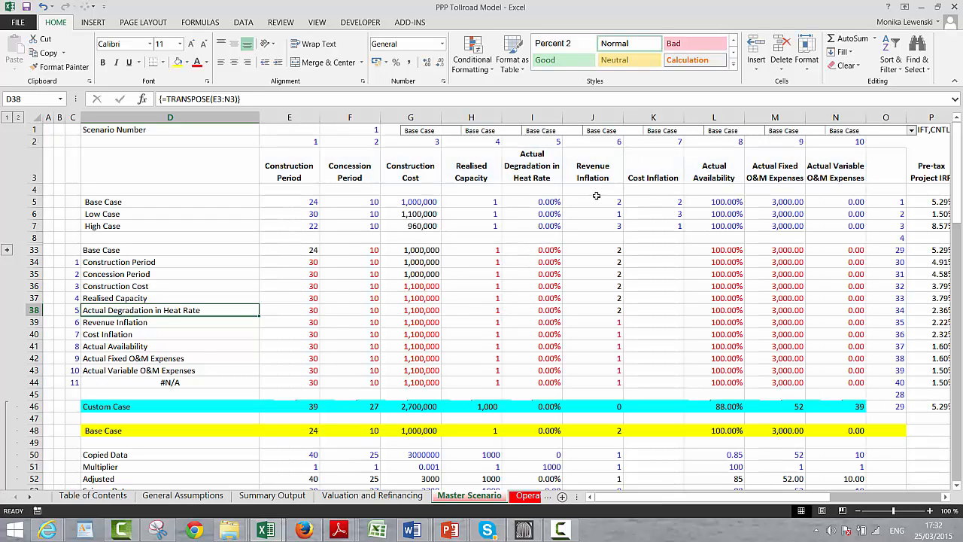
pyautogui.press('Up')
pyautogui.press('Down')
# Delete the entire Actual Degradation in Heat Rate column from the Master Scenario sheet
pyautogui.press('Right')
pyautogui.press('Right')
pyautogui.press('Right')
pyautogui.press('Right')
pyautogui.press('Right')
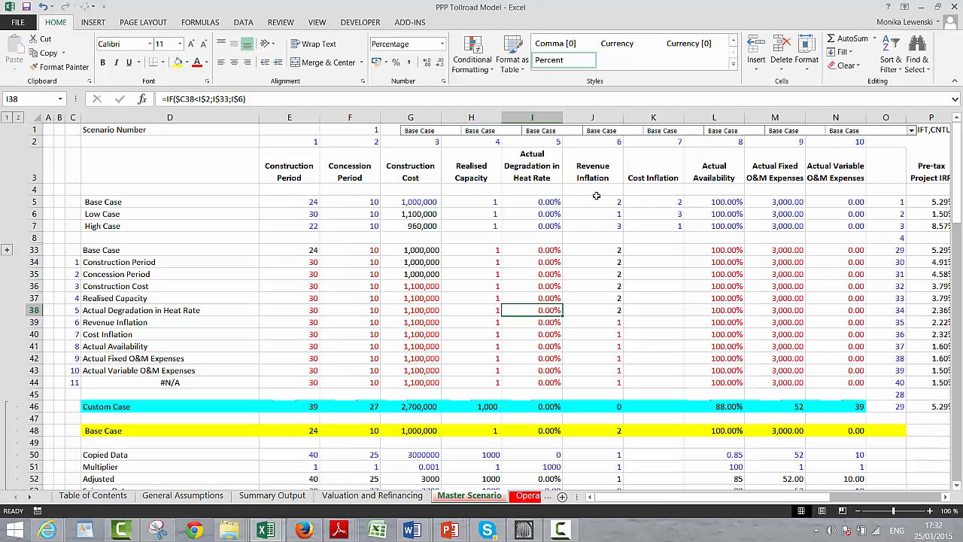
pyautogui.hotkey('ctrl', 'space')
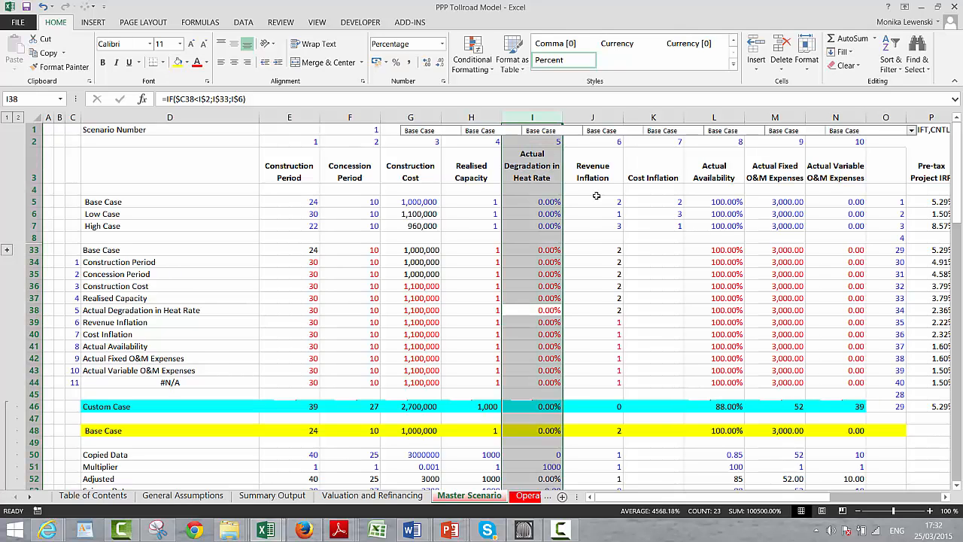
pyautogui.hotkey('ctrl', '-')
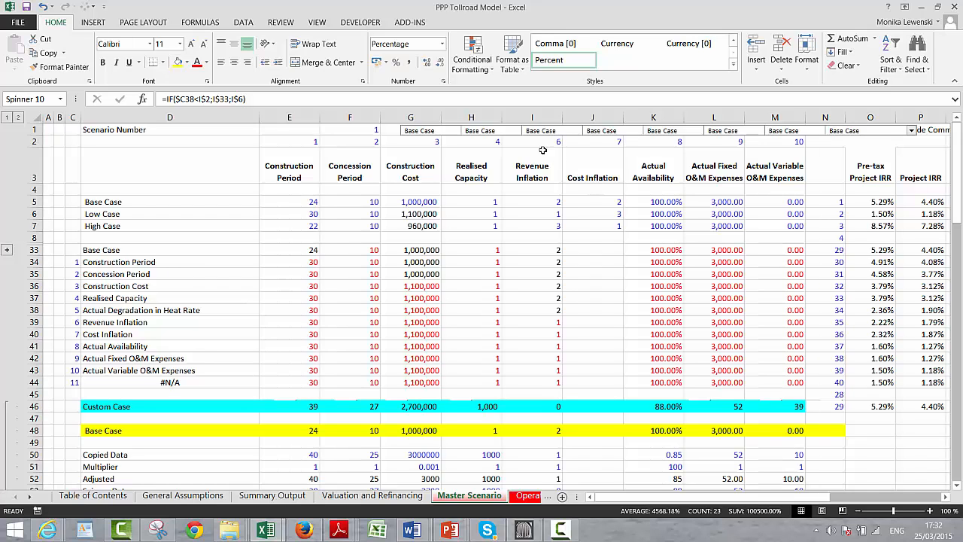
# Examine the Revenue Inflation column from row 34 up to row 1 and the list of cases in the scenario selector
pyautogui.press('Up')
pyautogui.press('Up')
pyautogui.press('Up')
pyautogui.press('Up')
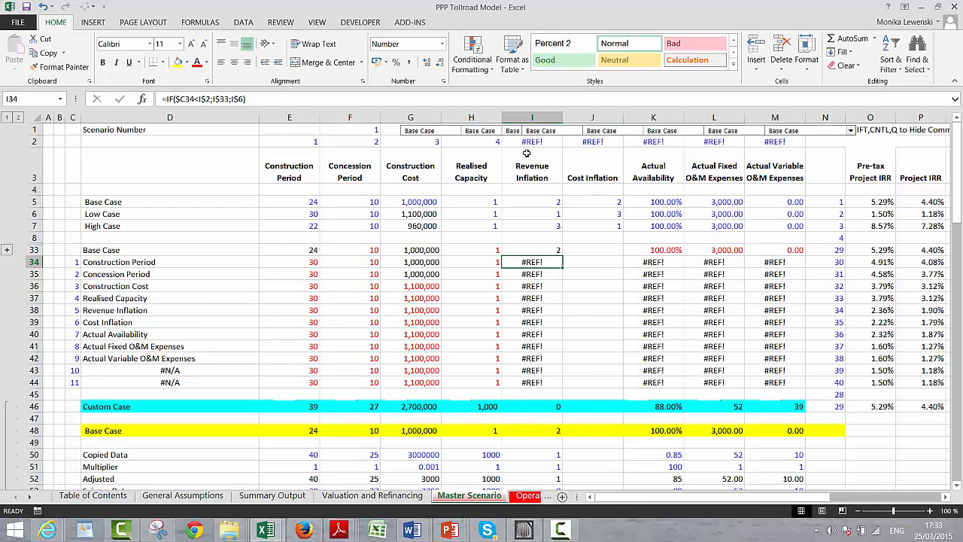
pyautogui.press('Up')
pyautogui.press('Up')
pyautogui.press('Up')
pyautogui.press('Up')
pyautogui.press('Up')
pyautogui.press('Up')
pyautogui.press('Up')
pyautogui.press('Up')
pyautogui.press('Up')
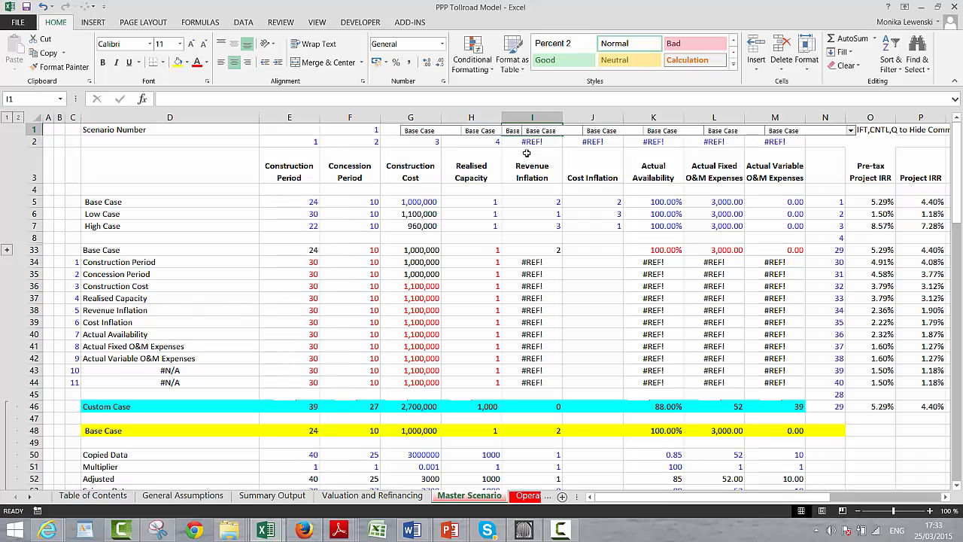
pyautogui.click(414, 132)
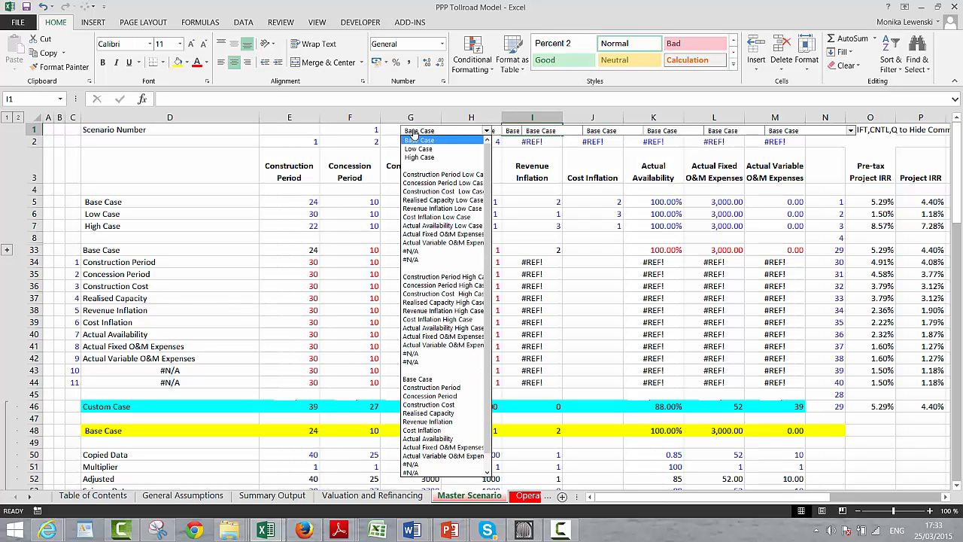
pyautogui.click(413, 133)
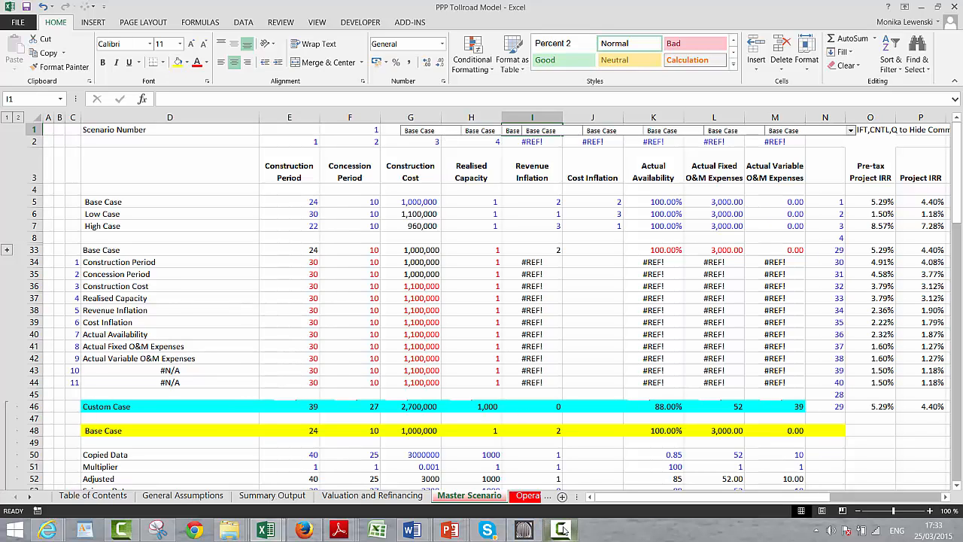
pyautogui.click(530, 533)
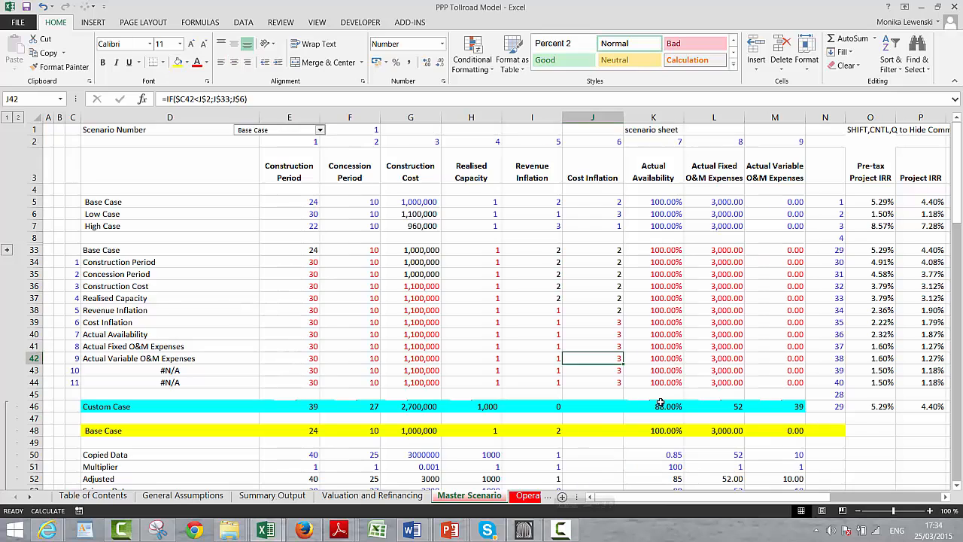
# Fill the INDEX formula of the yellow Base Case row from Revenue Inflation I48 into Cost Inflation J48
pyautogui.click(586, 435)
pyautogui.press('Left')
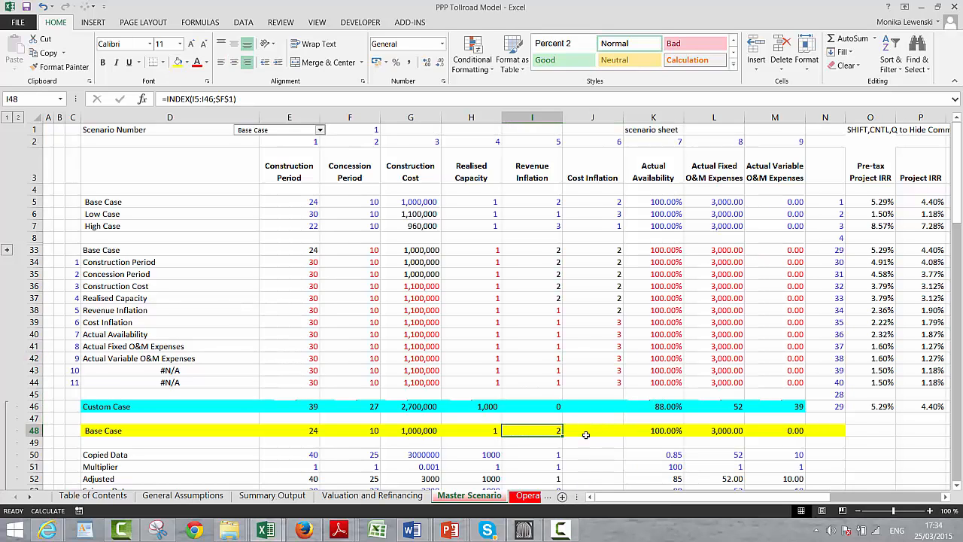
pyautogui.hotkey('shift', 'Right')
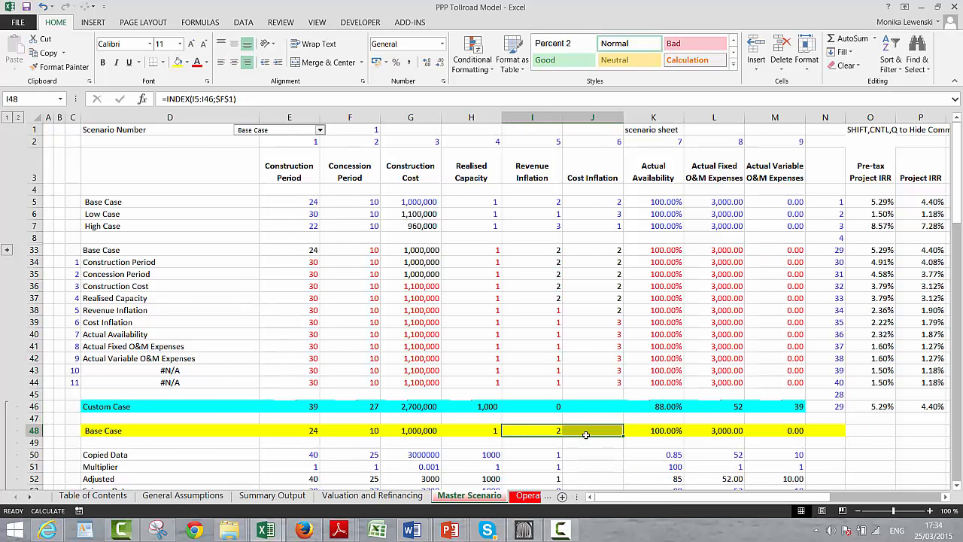
pyautogui.press('Left')
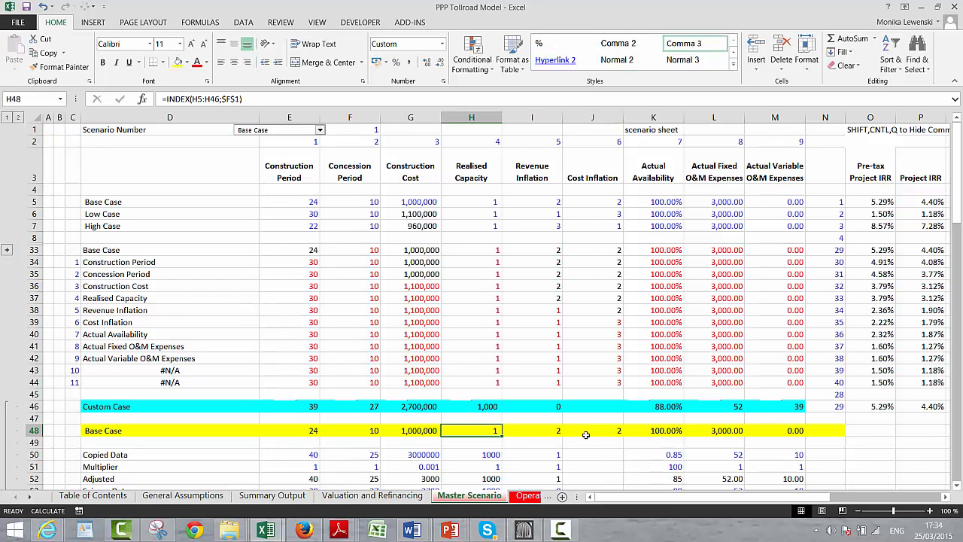
# Copy the Custom Case formula from Revenue Inflation I46 into Cost Inflation J46 and check it against the source
pyautogui.press('Up')
pyautogui.press('Up')
pyautogui.press('Right')
pyautogui.hotkey('ctrl', 'c')
pyautogui.press('Right')
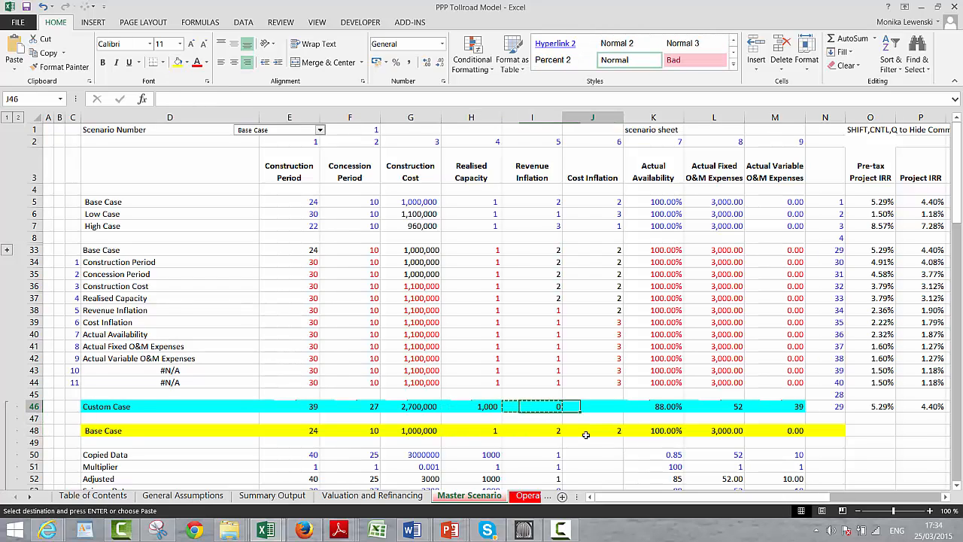
pyautogui.hotkey('ctrl', 'v')
pyautogui.press('Escape')
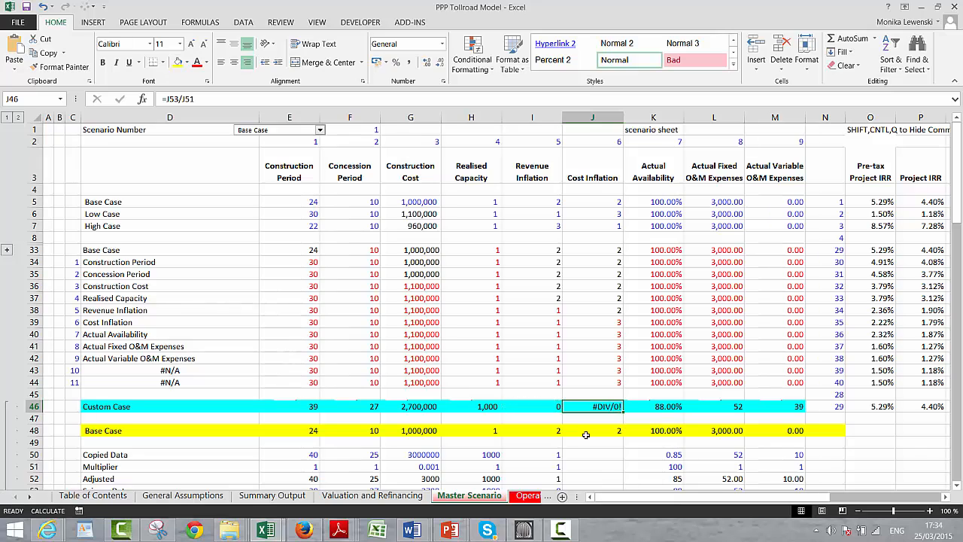
pyautogui.press('Return')
pyautogui.press('Up')
pyautogui.press('Left')
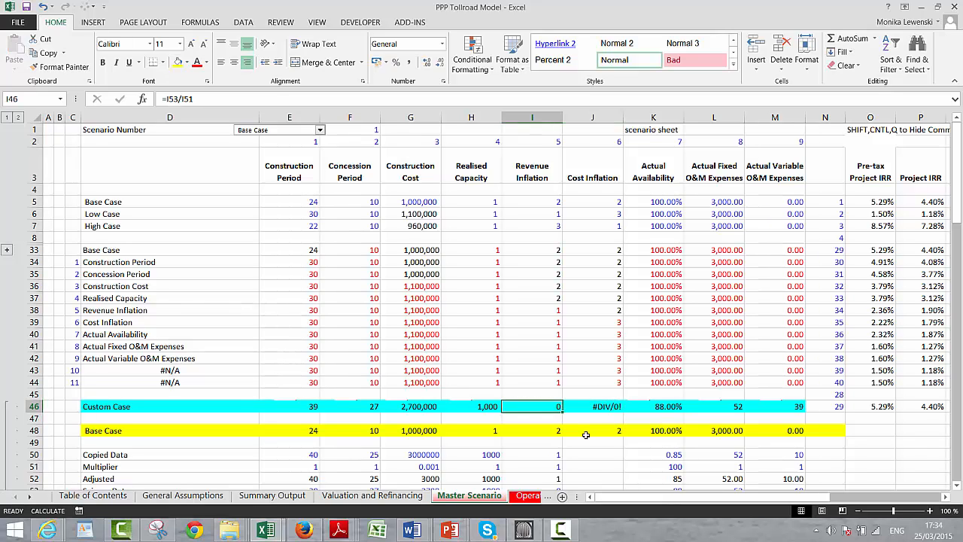
# Copy the Copied Data, Multiplier, Adjusted and Spinner Data cells from Revenue Inflation I50:I53 into Cost Inflation J50:J53
pyautogui.press('Right')
pyautogui.press('Down')
pyautogui.press('Down')
pyautogui.press('Down')
pyautogui.press('Down')
pyautogui.press('Down')
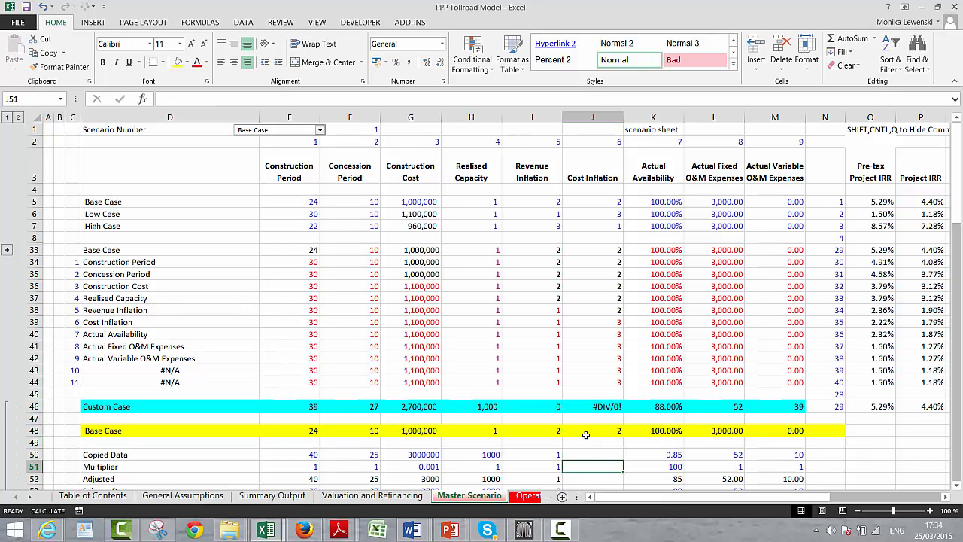
pyautogui.press('Left')
pyautogui.press('Up')
pyautogui.hotkey('shift', 'Down')
pyautogui.hotkey('shift', 'Down')
pyautogui.hotkey('shift', 'Down')
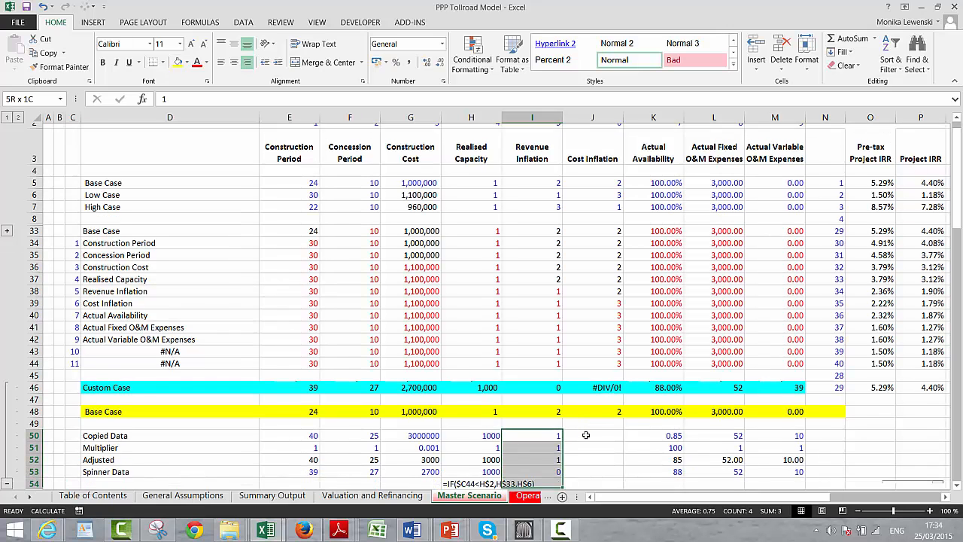
pyautogui.hotkey('shift', 'Down')
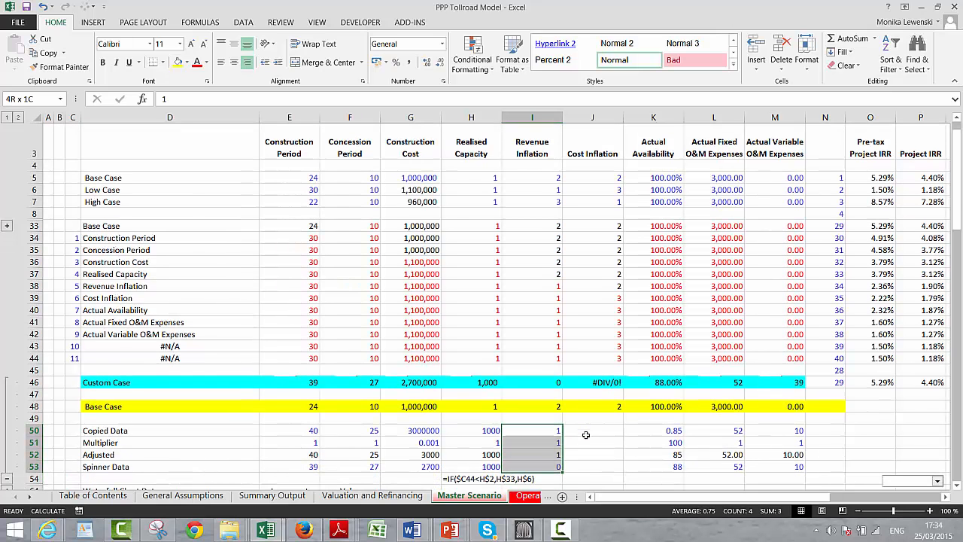
pyautogui.hotkey('ctrl', 'c')
pyautogui.press('Right')
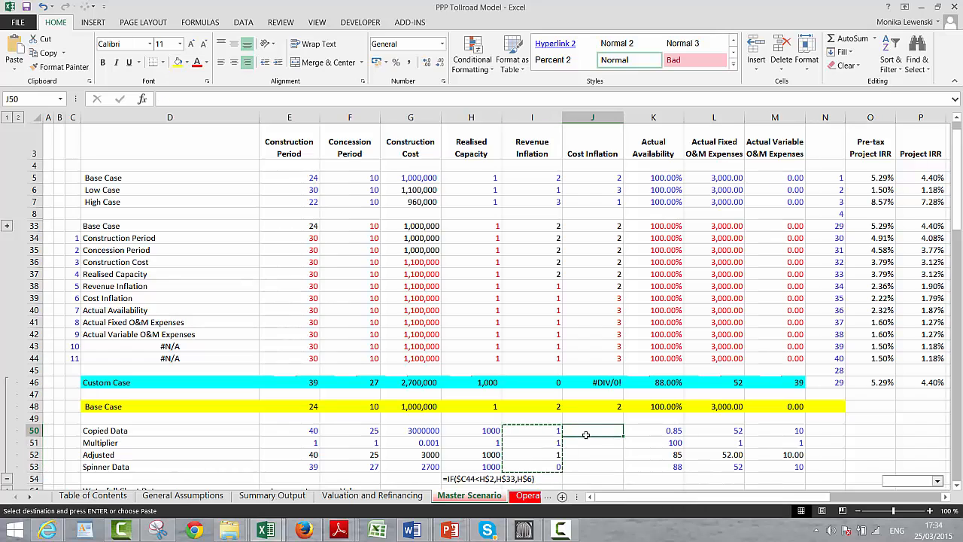
pyautogui.hotkey('ctrl', 'v')
pyautogui.press('Escape')
pyautogui.press('Up')
pyautogui.press('Up')
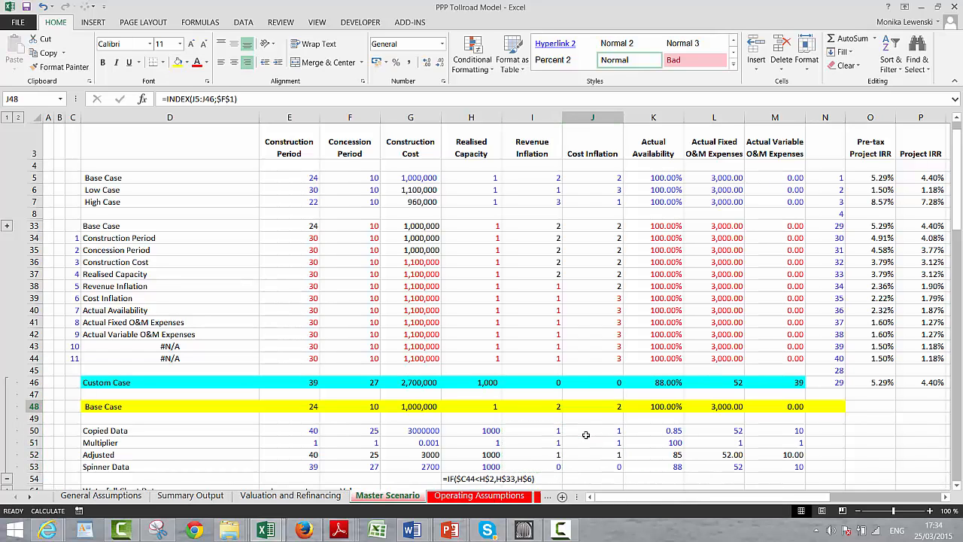
# Examine the Operating Assumptions sheet from the Fixed O&M Expenses in row 81 down to the cost and revenue inflation blocks
pyautogui.hotkey('ctrl', 'pagedown')
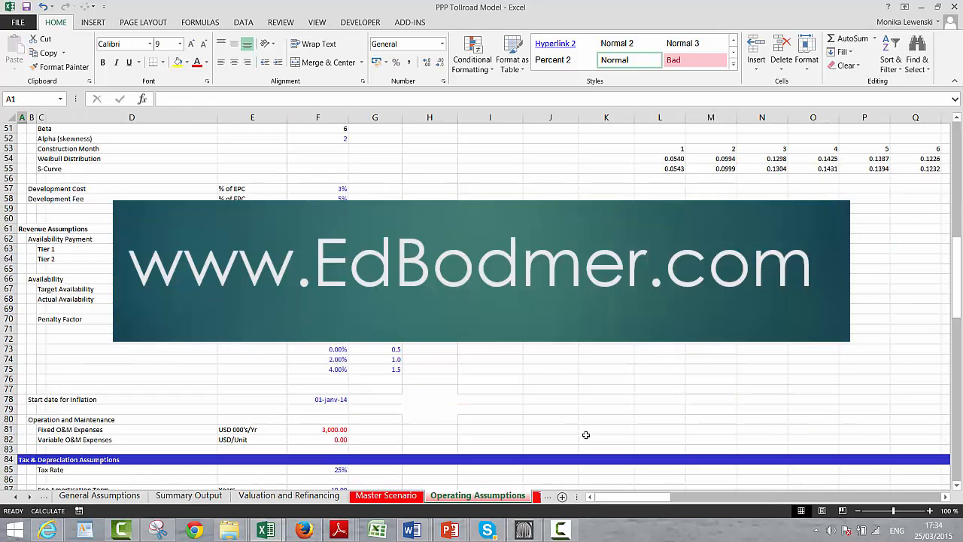
pyautogui.click(341, 427)
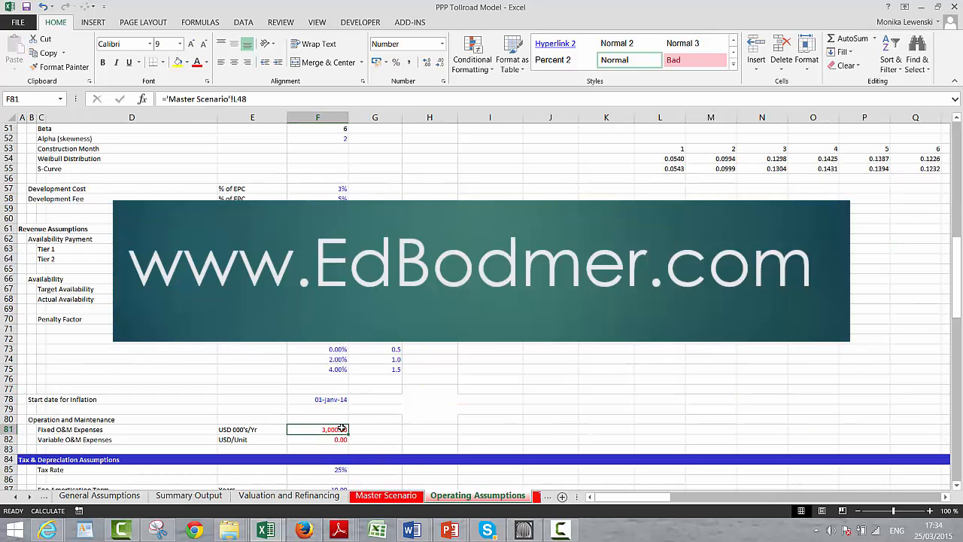
pyautogui.press('Down')
pyautogui.press('Down')
pyautogui.press('Down')
pyautogui.press('Down')
pyautogui.press('Down')
pyautogui.press('Down')
pyautogui.press('Down')
pyautogui.press('Down')
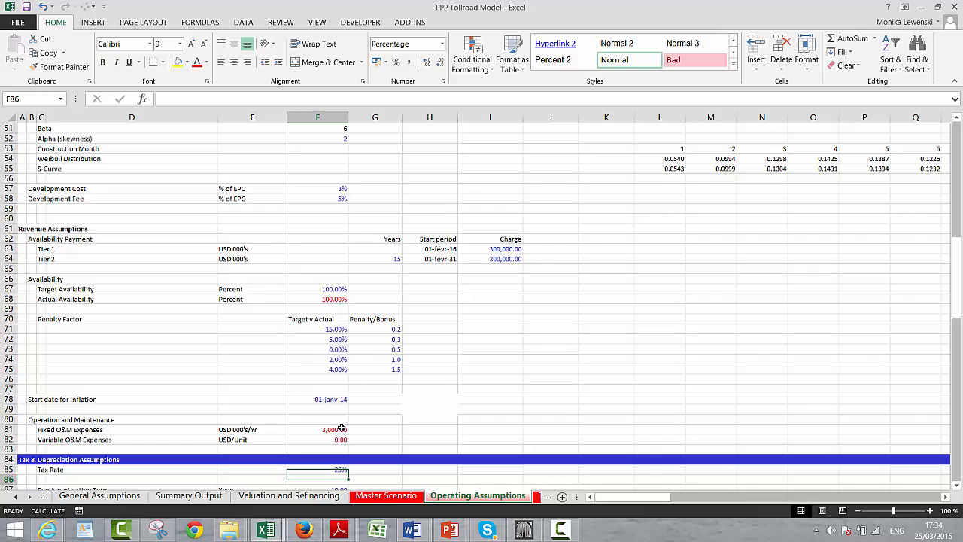
pyautogui.press('Down')
pyautogui.press('Down')
pyautogui.press('Down')
pyautogui.press('Down')
pyautogui.press('Down')
pyautogui.press('Down')
pyautogui.press('Down')
pyautogui.press('Down')
pyautogui.press('Down')
pyautogui.press('Down')
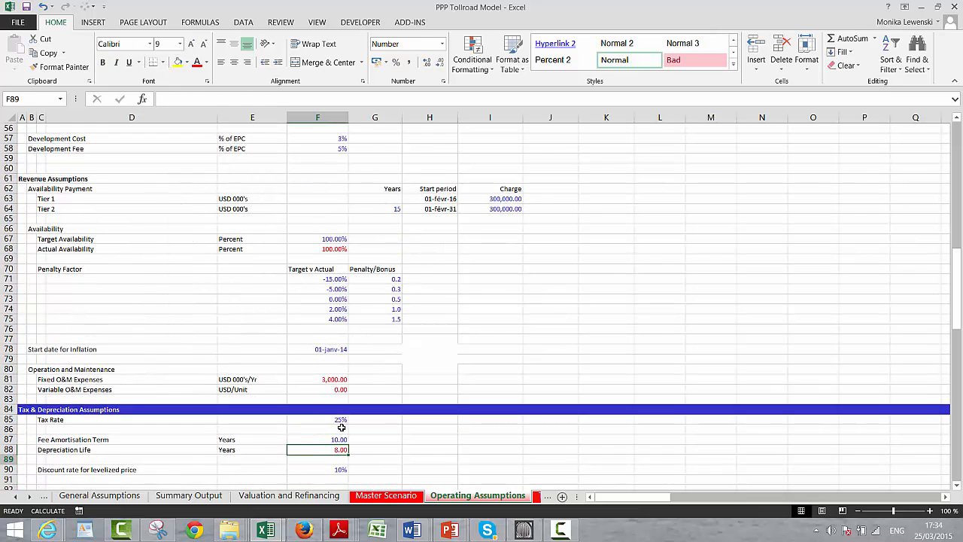
pyautogui.press('Down')
pyautogui.press('Down')
pyautogui.press('Down')
pyautogui.press('Down')
pyautogui.press('Down')
pyautogui.press('Down')
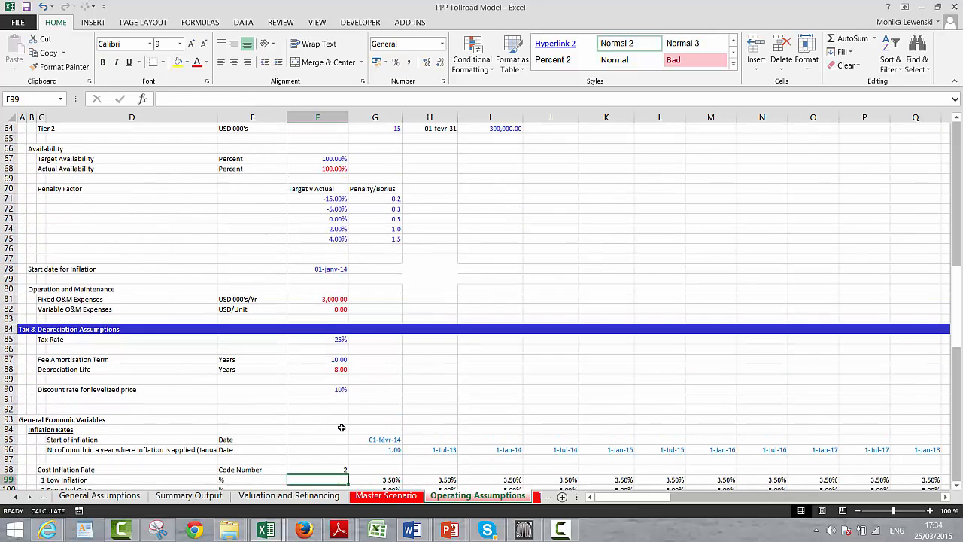
pyautogui.press('Down')
pyautogui.press('Down')
pyautogui.press('Down')
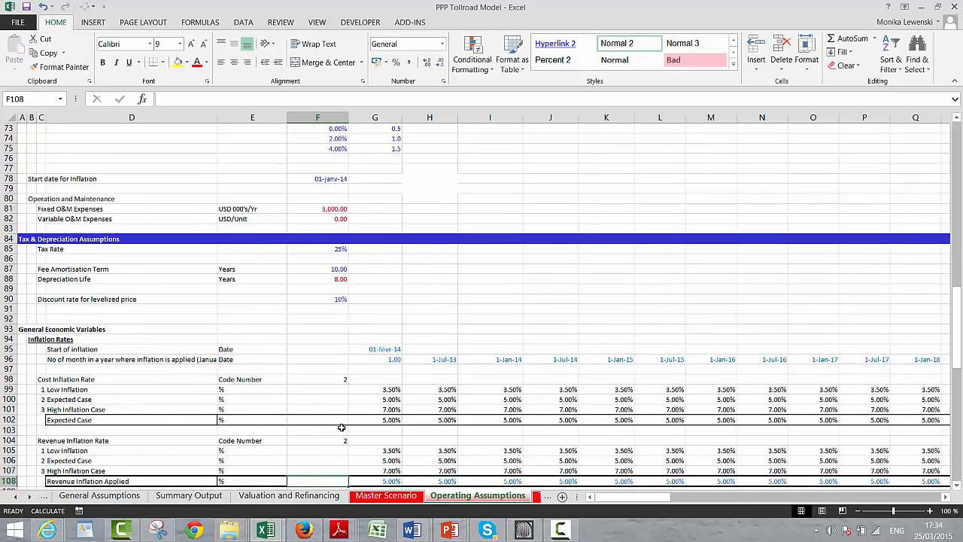
pyautogui.press('Up')
pyautogui.press('Up')
pyautogui.press('Up')
pyautogui.press('Up')
pyautogui.press('Up')
pyautogui.press('Up')
pyautogui.press('Up')
pyautogui.press('Up')
pyautogui.press('Up')
pyautogui.press('Up')
pyautogui.press('Up')
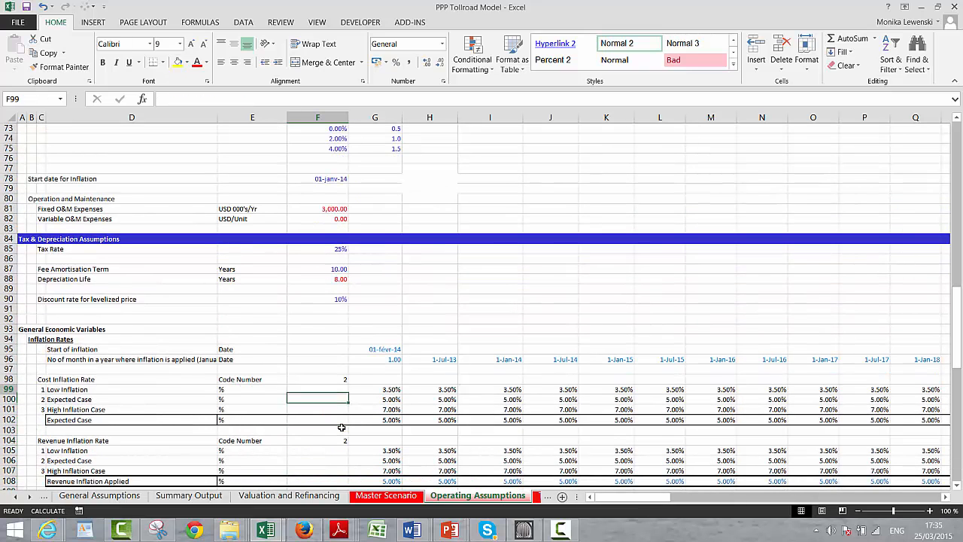
# Link the Revenue Inflation Rate code number in F104 to Master Scenario cell J48
pyautogui.press('Down')
pyautogui.press('Down')
pyautogui.press('Down')
pyautogui.press('Down')
pyautogui.press('Down')
pyautogui.press('Down')
pyautogui.press('Down')
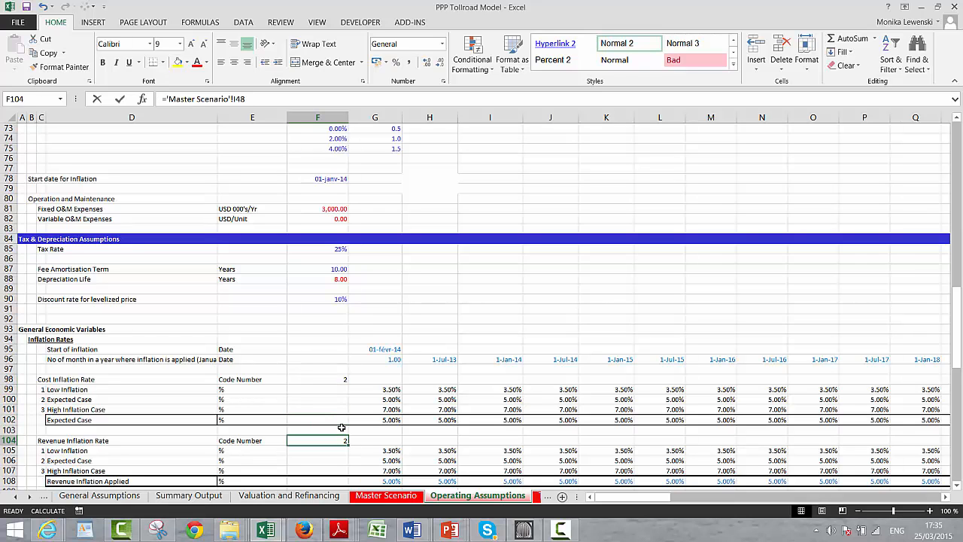
pyautogui.write('=')
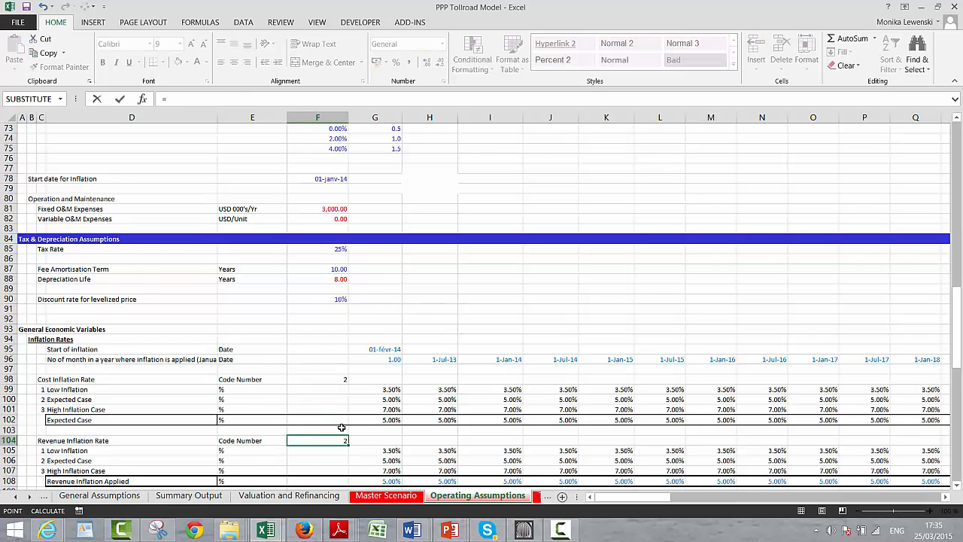
pyautogui.hotkey('ctrl', 'pageup')
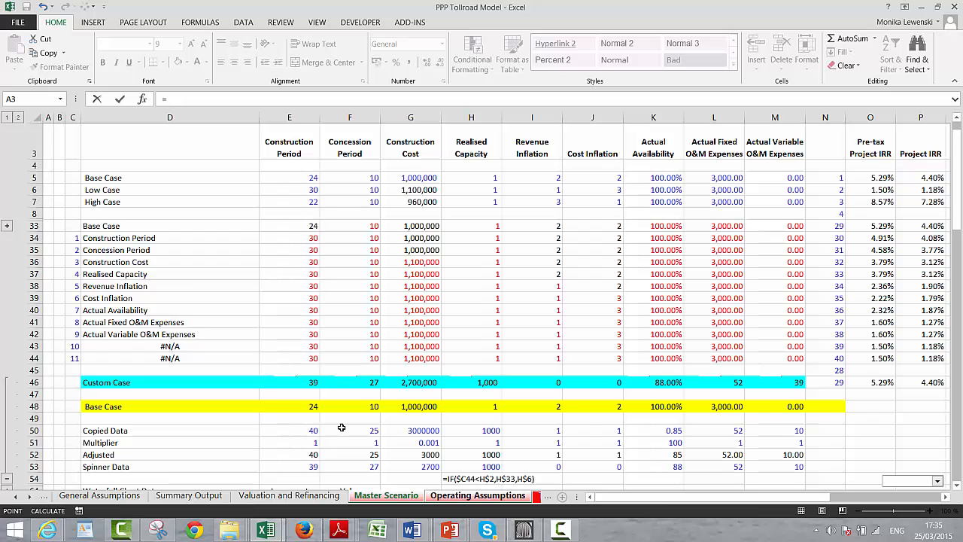
pyautogui.click(602, 403)
pyautogui.press('Return')
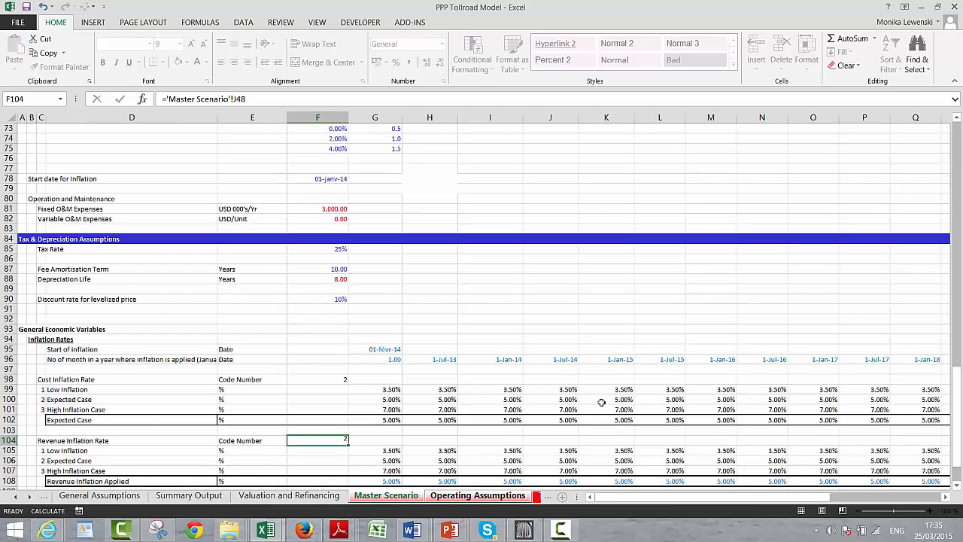
# Insert a blank row above the Revenue Inflation Rate heading in row 104
pyautogui.press('Down')
pyautogui.press('Down')
pyautogui.press('Down')
pyautogui.press('Down')
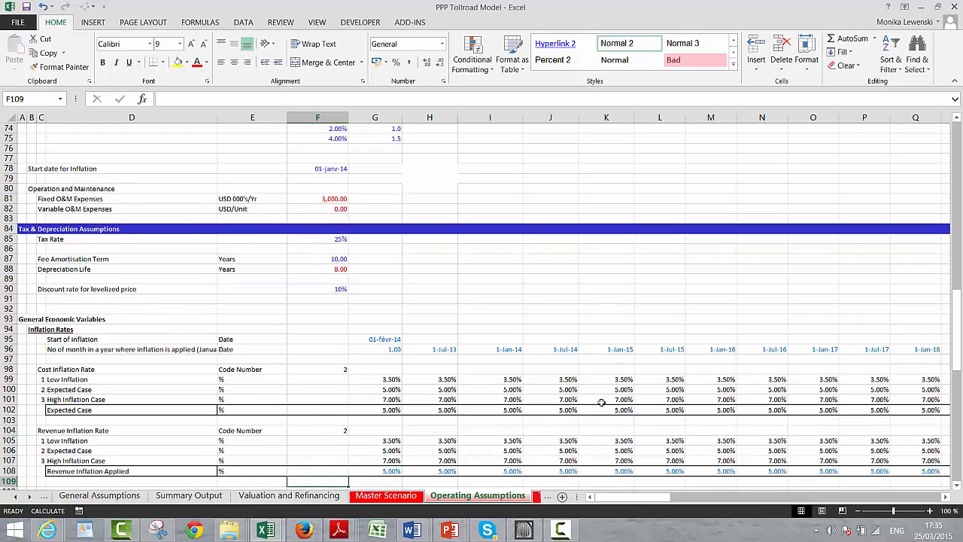
pyautogui.press('Up')
pyautogui.press('Up')
pyautogui.press('Up')
pyautogui.press('Up')
pyautogui.press('Up')
pyautogui.press('Up')
pyautogui.press('Up')
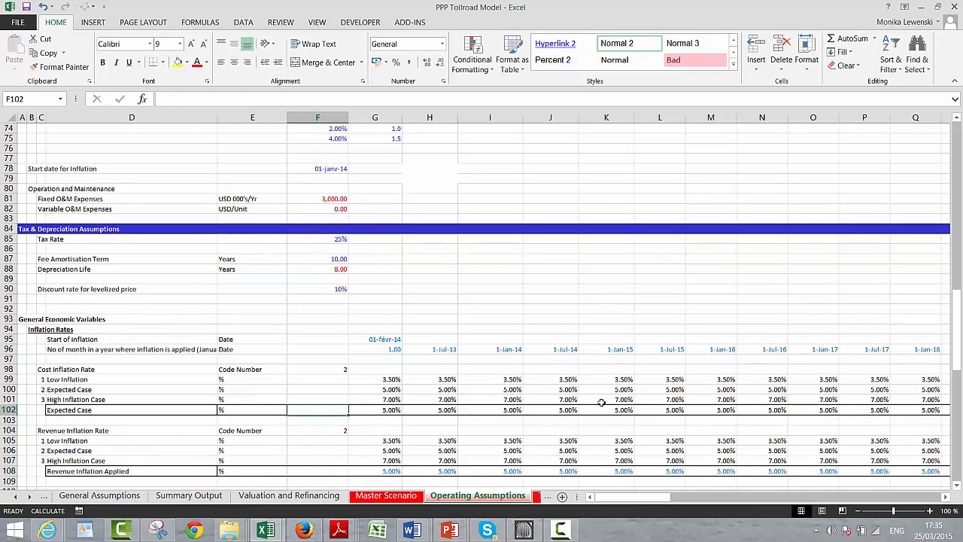
pyautogui.press('Down')
pyautogui.press('Down')
pyautogui.hotkey('shift', 'space')
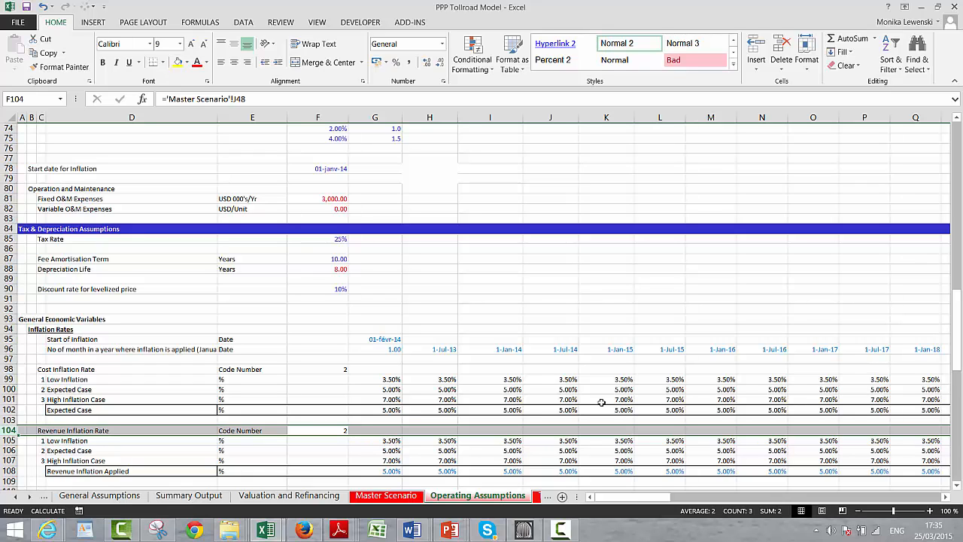
pyautogui.hotkey('ctrl', 'shift', '+')
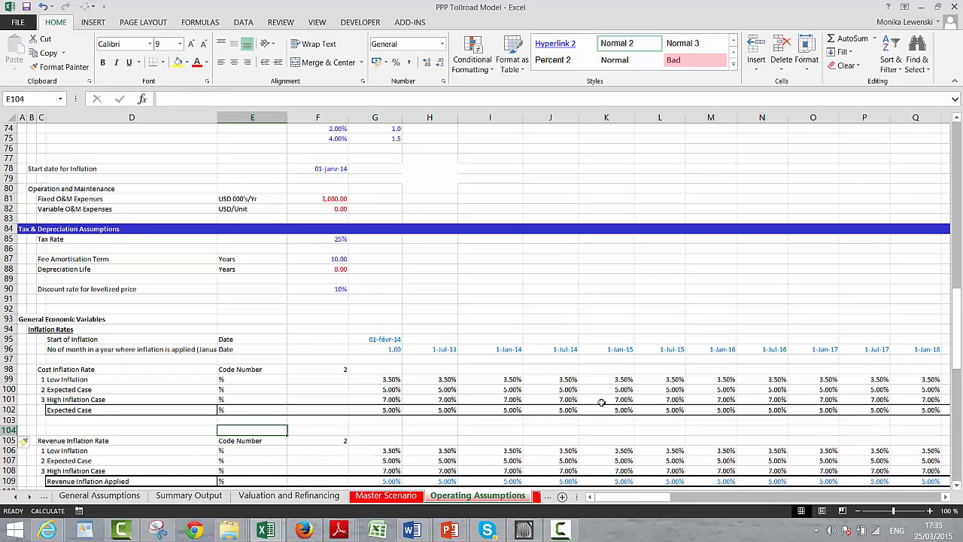
# Move the Start of inflation and month-of-inflation labels from D95:D96 one column over into C95:C96
pyautogui.press('Left')
pyautogui.press('Up')
pyautogui.press('Up')
pyautogui.press('Up')
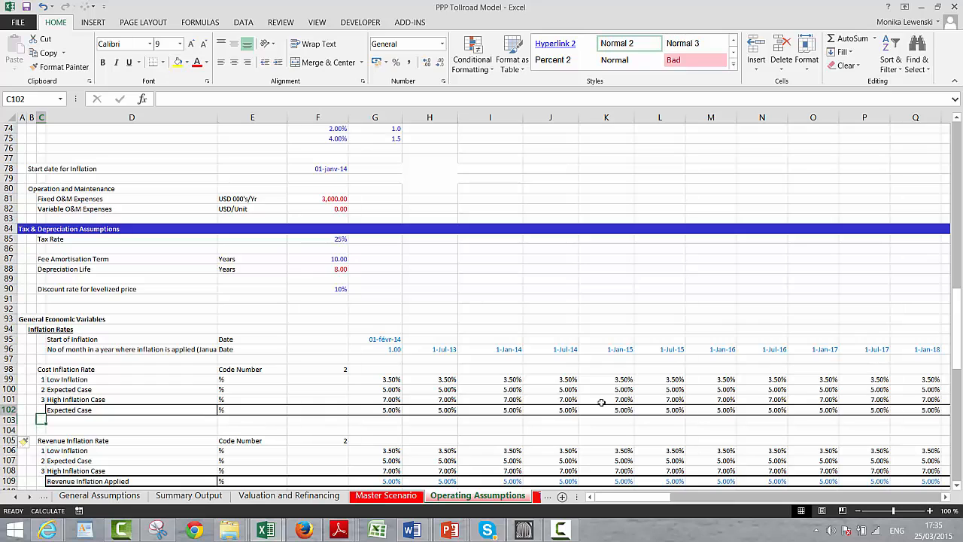
pyautogui.press('Up')
pyautogui.press('Up')
pyautogui.press('Up')
pyautogui.press('Up')
pyautogui.press('Up')
pyautogui.press('Down')
pyautogui.press('Down')
pyautogui.press('Down')
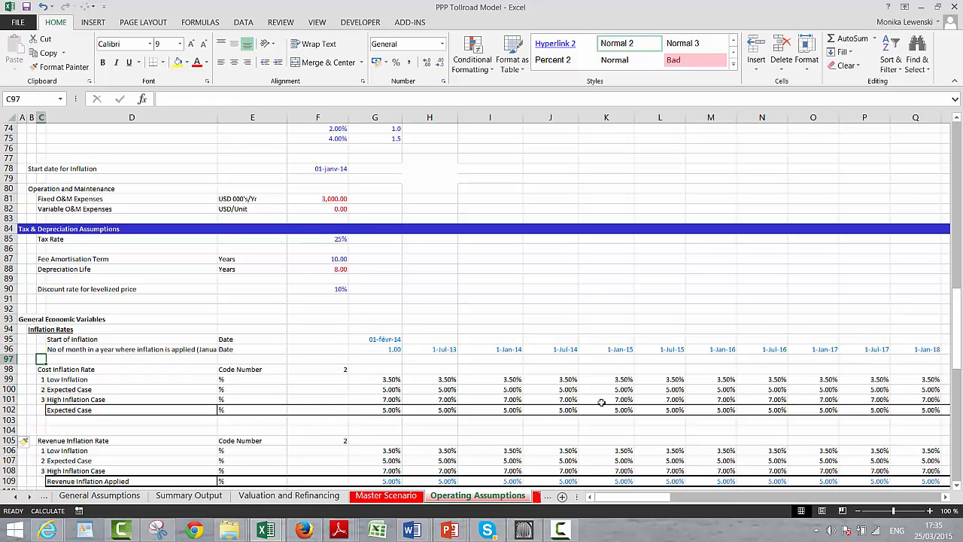
pyautogui.press('Up')
pyautogui.press('Up')
pyautogui.press('Up')
pyautogui.press('Up')
pyautogui.press('Right')
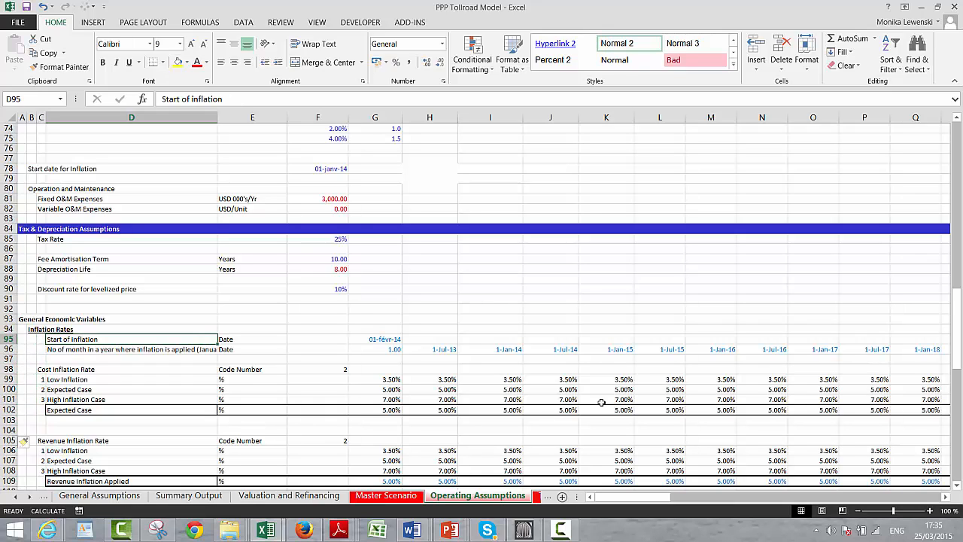
pyautogui.hotkey('shift', 'Down')
pyautogui.press('Left')
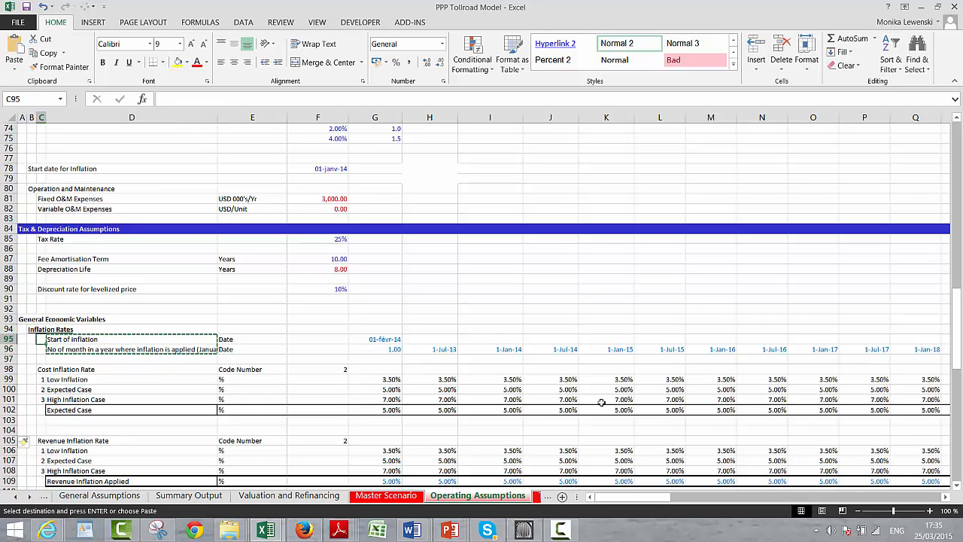
pyautogui.hotkey('shift', 'Down')
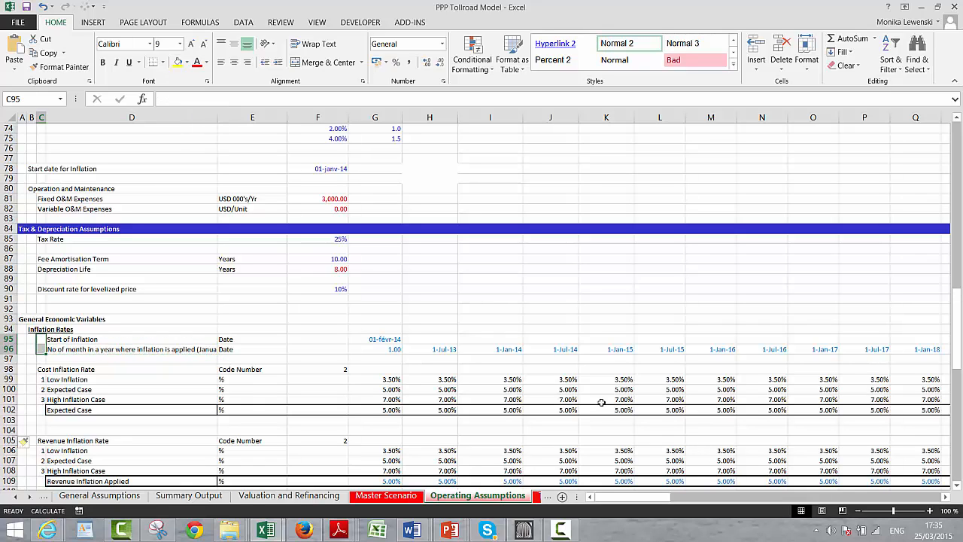
pyautogui.hotkey('ctrl', '-')
pyautogui.press('Return')
pyautogui.press('Down')
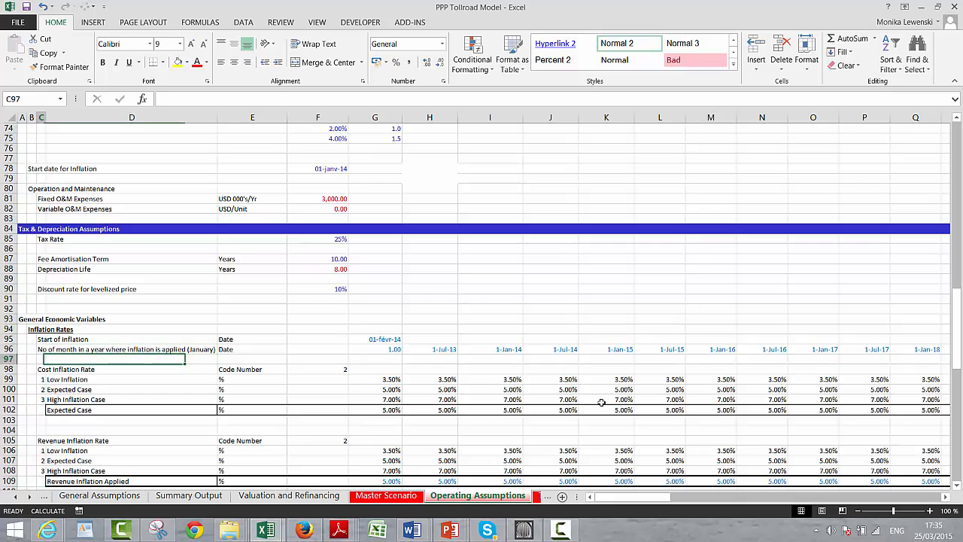
# Copy the Start of inflation label from C95 into C104, undoing the paste made over the Revenue Inflation Rate heading
pyautogui.press('Up')
pyautogui.hotkey('ctrl', 'c')
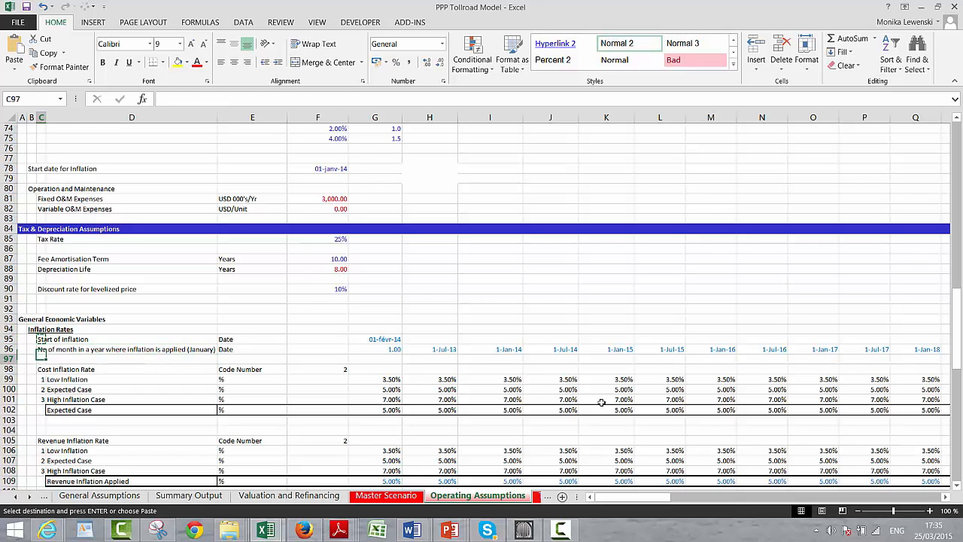
pyautogui.press('Down')
pyautogui.press('Down')
pyautogui.press('Down')
pyautogui.press('Down')
pyautogui.press('Down')
pyautogui.press('Down')
pyautogui.press('Down')
pyautogui.press('Down')
pyautogui.press('Down')
pyautogui.press('Down')
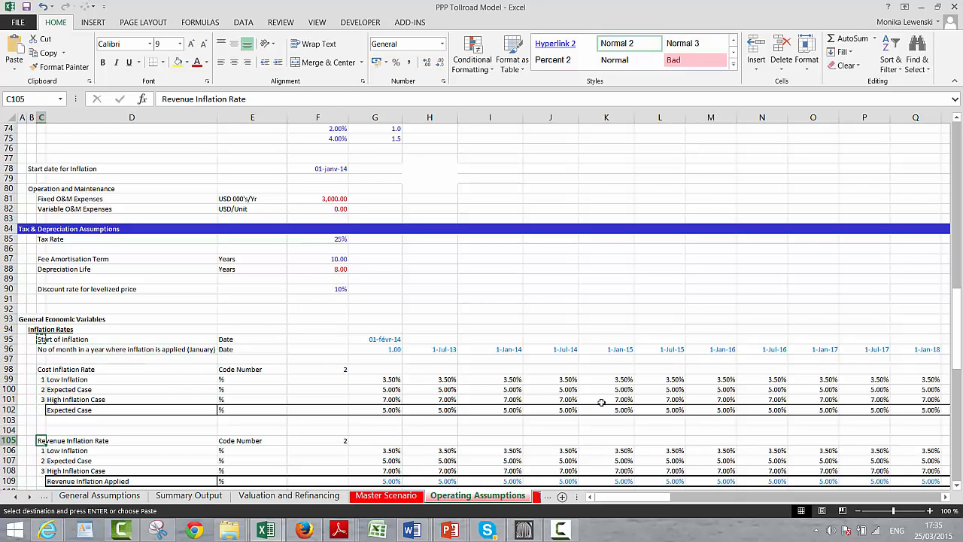
pyautogui.hotkey('ctrl', 'v')
pyautogui.hotkey('ctrl', 'z')
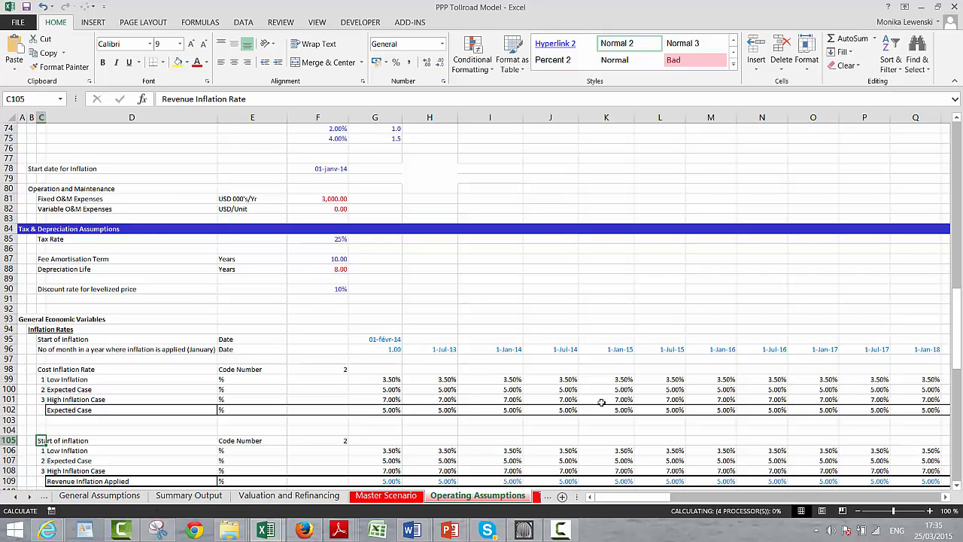
pyautogui.press('Up')
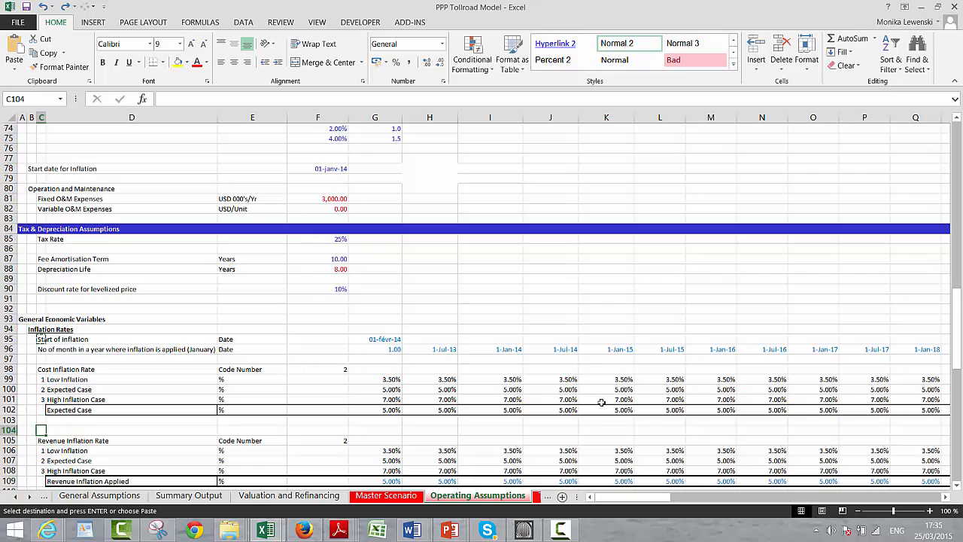
pyautogui.hotkey('ctrl', 'v')
pyautogui.press('Escape')
# Link the revenue Start of inflation date in G104 to the Commercial Operation Date in F9
pyautogui.press('Right')
pyautogui.press('Right')
pyautogui.press('Right')
pyautogui.press('Right')
pyautogui.press('Right')
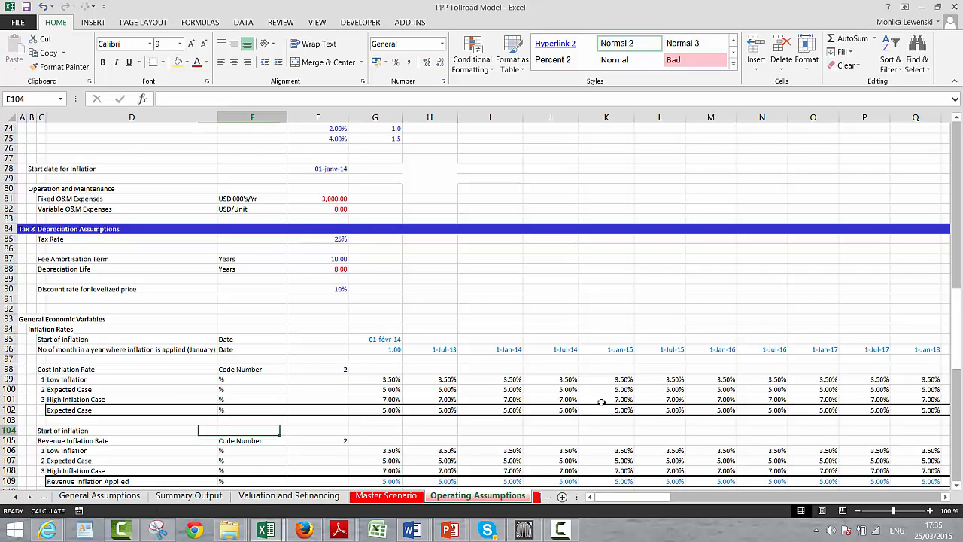
pyautogui.press('Left')
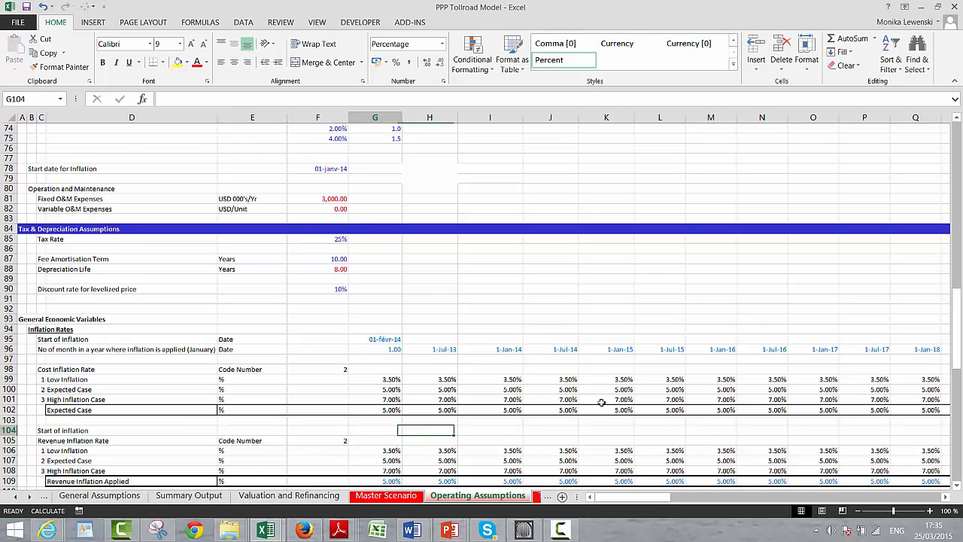
pyautogui.write('=')
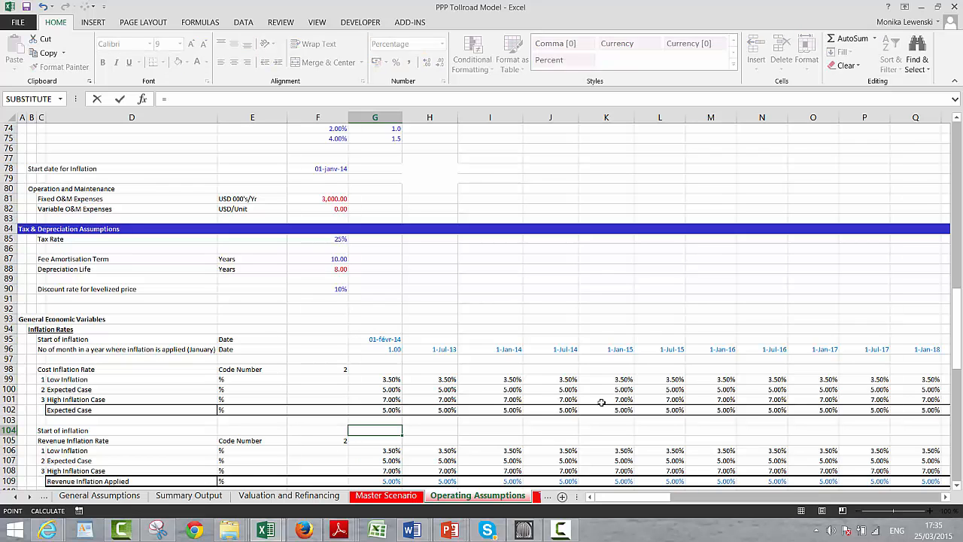
pyautogui.press('pageup')
pyautogui.press('pageup')
pyautogui.press('pageup')
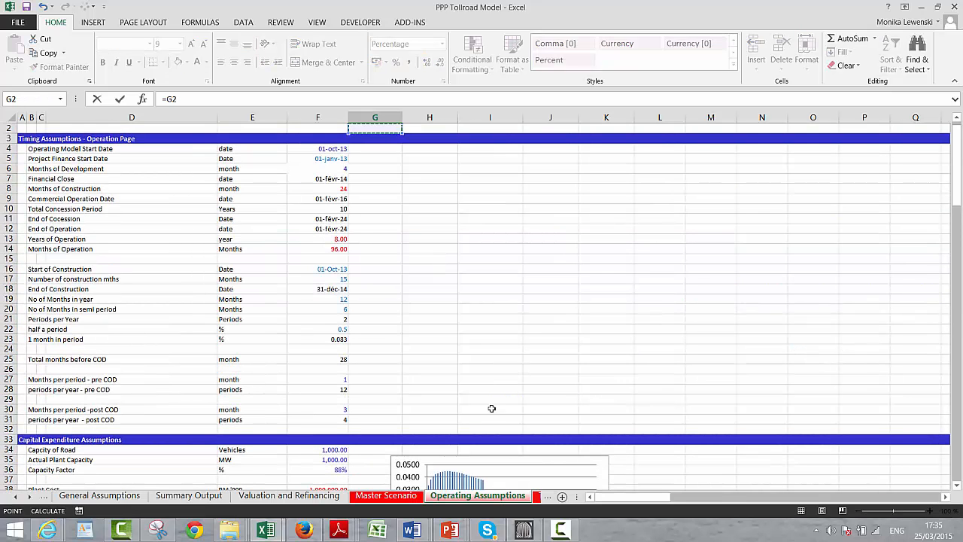
pyautogui.click(320, 188)
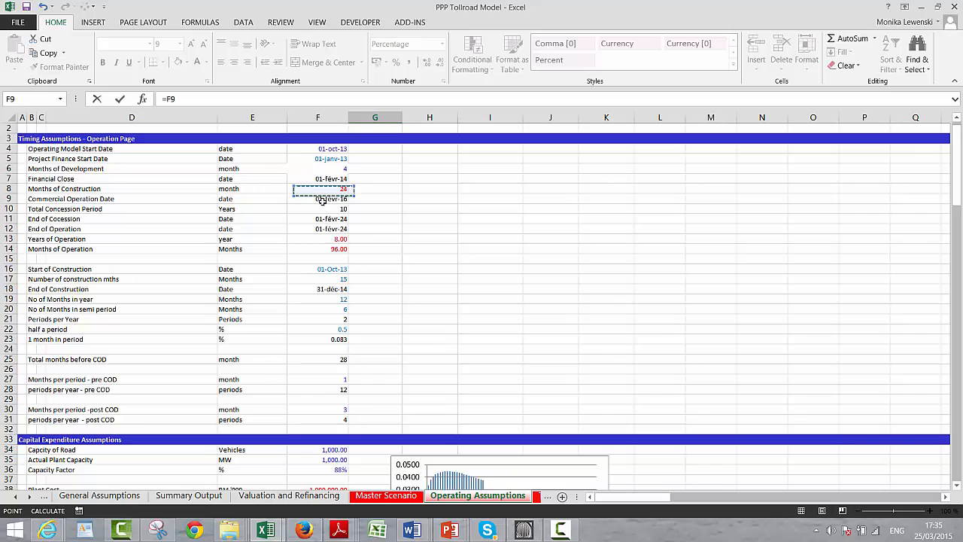
pyautogui.click(322, 199)
pyautogui.press('Return')
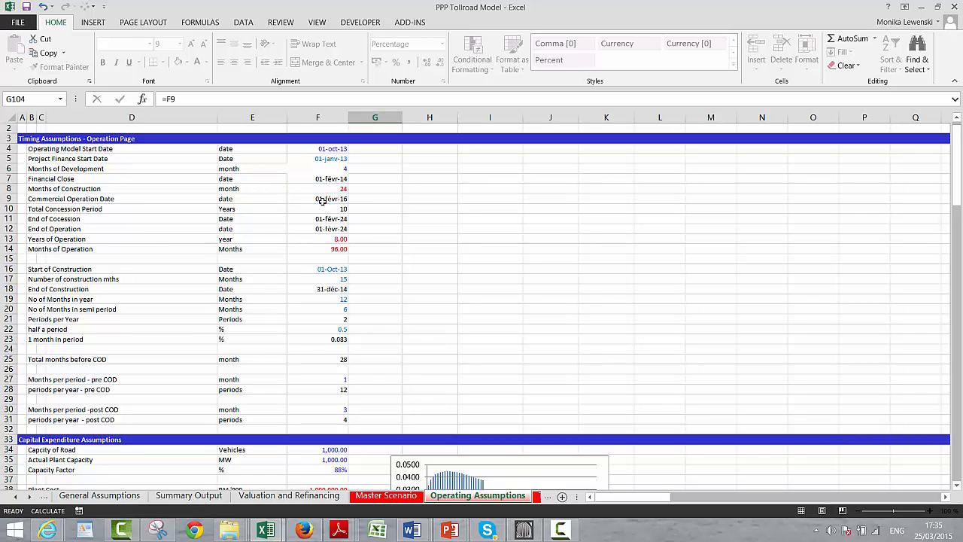
# Check the formula behind the cost Start of inflation date in G95
pyautogui.press('Up')
pyautogui.press('Up')
pyautogui.press('Up')
pyautogui.press('Up')
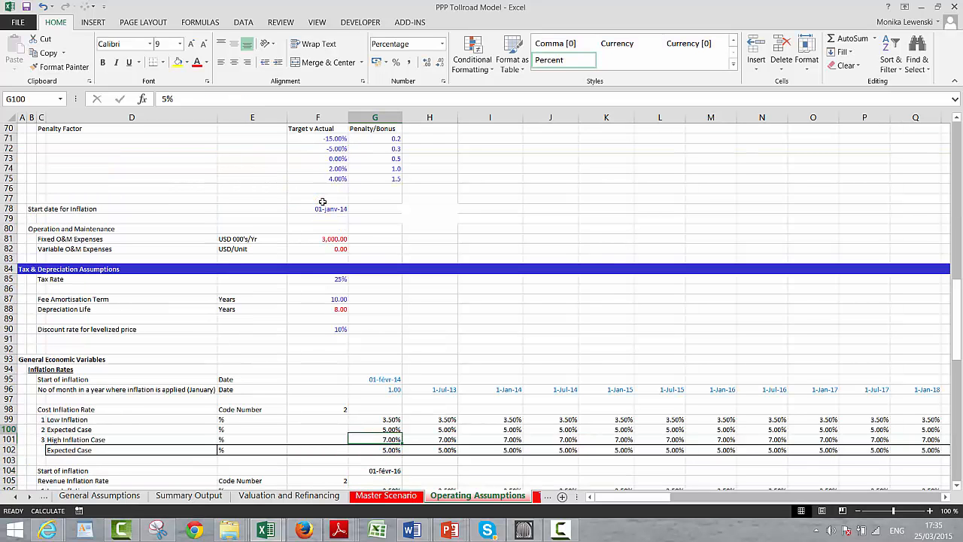
pyautogui.press('Up')
pyautogui.press('Up')
pyautogui.press('Up')
pyautogui.press('Up')
pyautogui.press('Up')
pyautogui.press('Up')
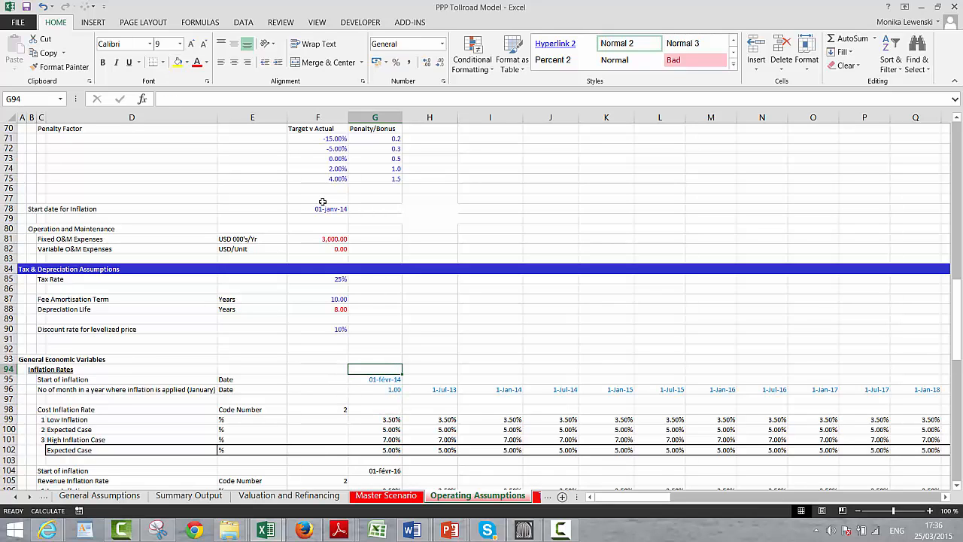
pyautogui.press('Down')
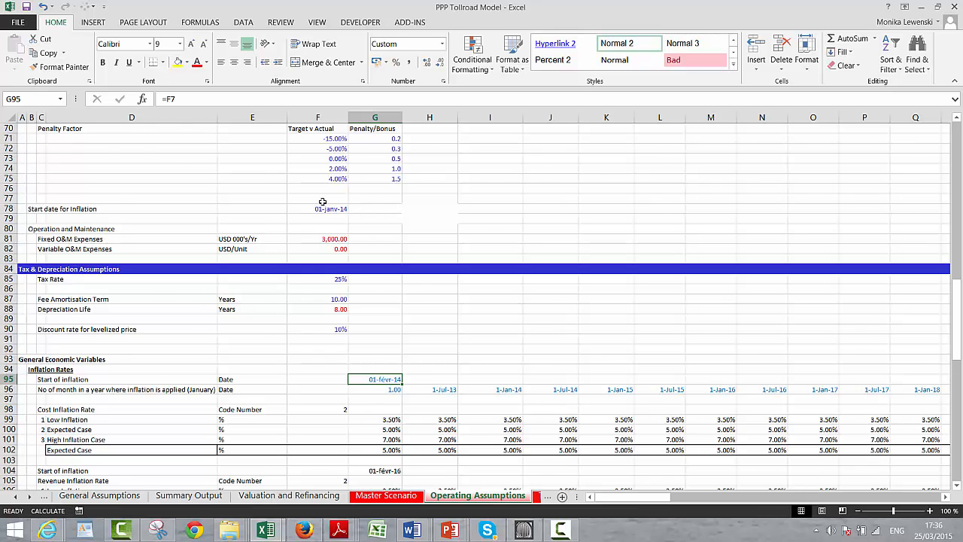
# On the EBITDA and Capital Expenditures sheet, link the revenue Inflation Index date in F33 to Operating Assumptions cell G104
pyautogui.hotkey('ctrl', 'pagedown')
pyautogui.hotkey('ctrl', 'pagedown')
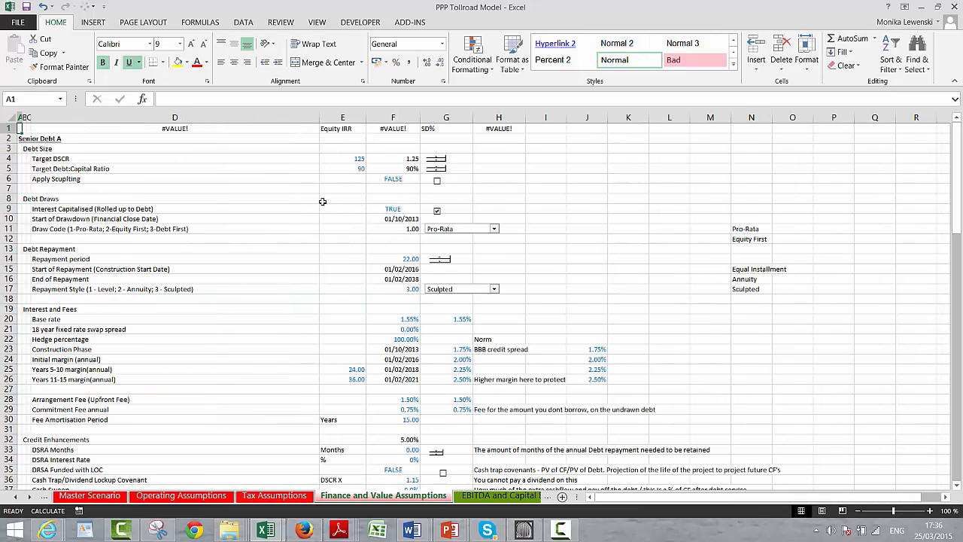
pyautogui.hotkey('ctrl', 'pagedown')
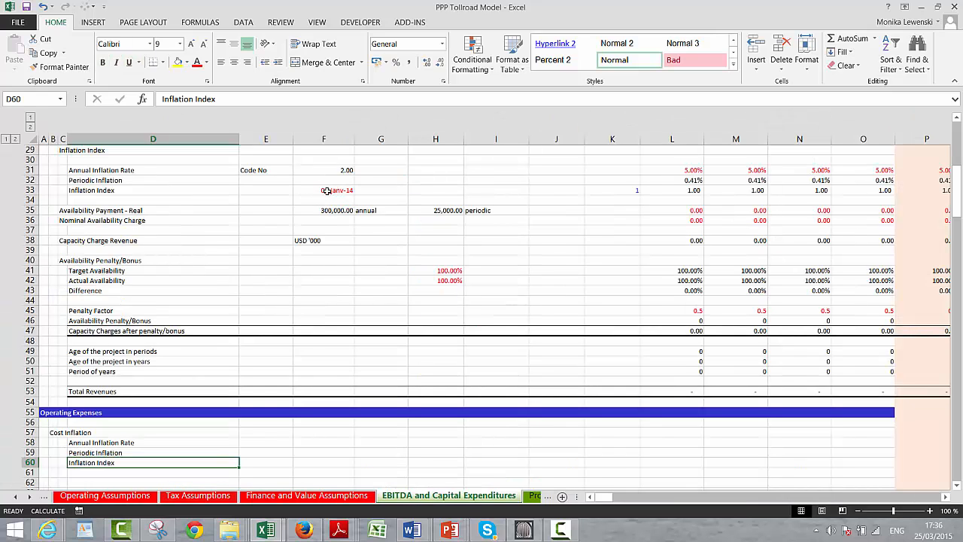
pyautogui.click(327, 191)
pyautogui.press('Up')
pyautogui.press('Up')
pyautogui.press('Up')
pyautogui.press('Up')
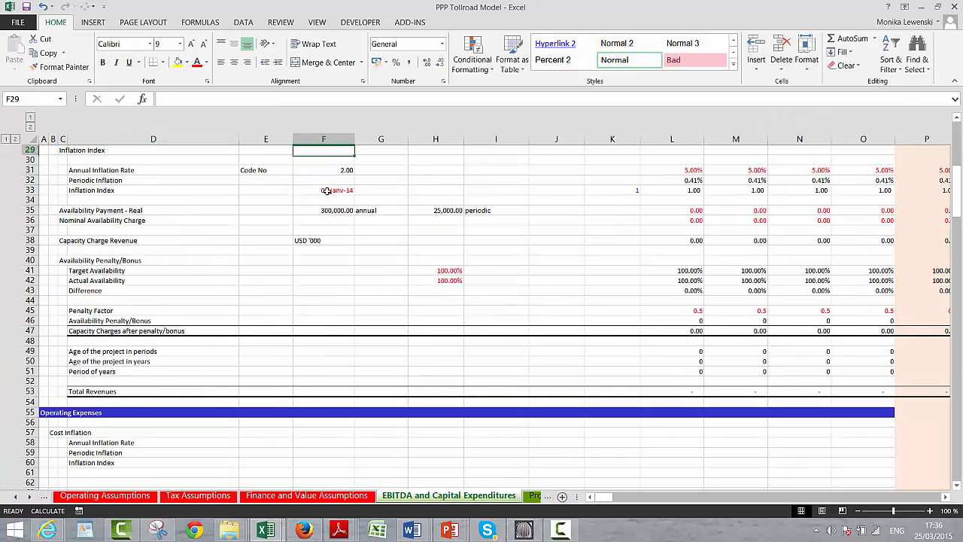
pyautogui.press('Up')
pyautogui.press('Up')
pyautogui.press('Up')
pyautogui.press('Up')
pyautogui.press('Down')
pyautogui.press('Down')
pyautogui.press('Down')
pyautogui.press('Down')
pyautogui.press('Down')
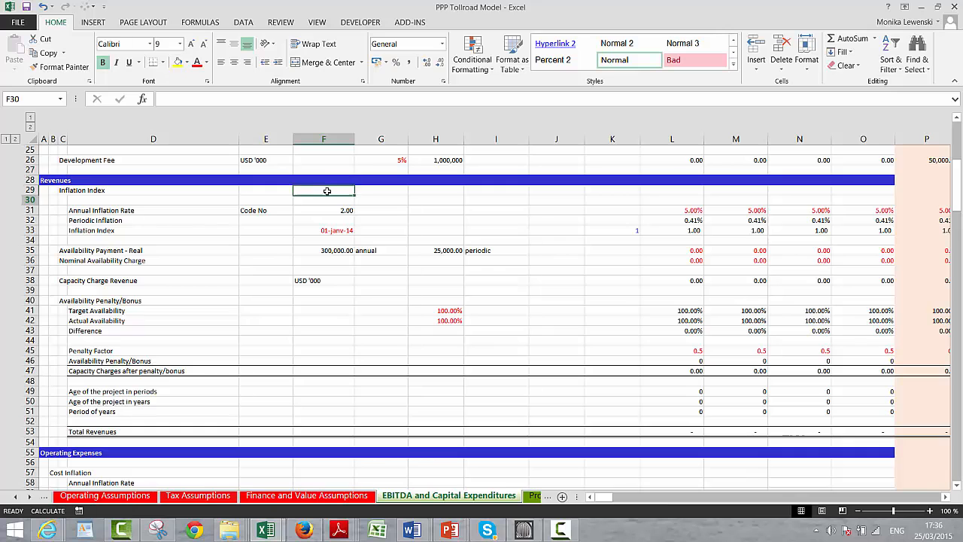
pyautogui.press('Down')
pyautogui.press('Down')
pyautogui.press('Down')
pyautogui.write('=')
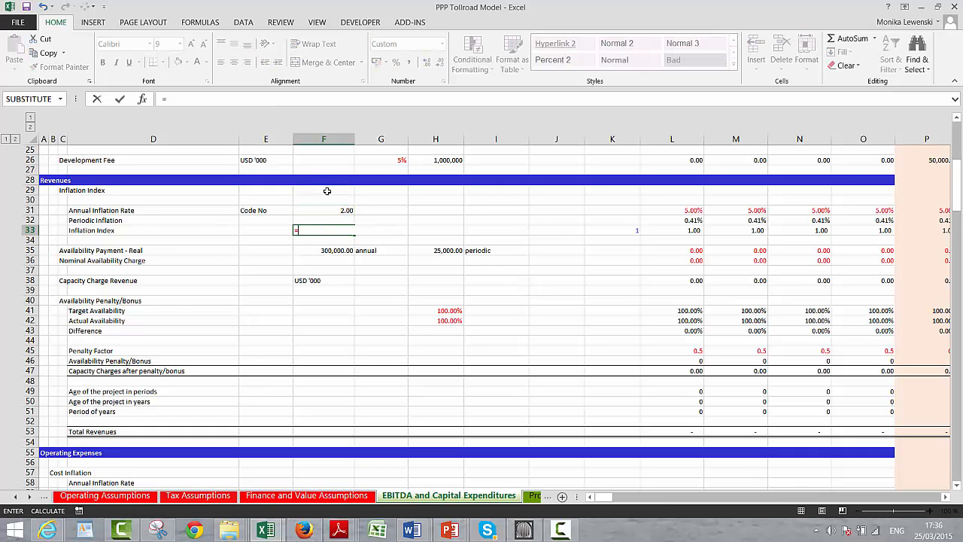
pyautogui.hotkey('ctrl', 'pageup')
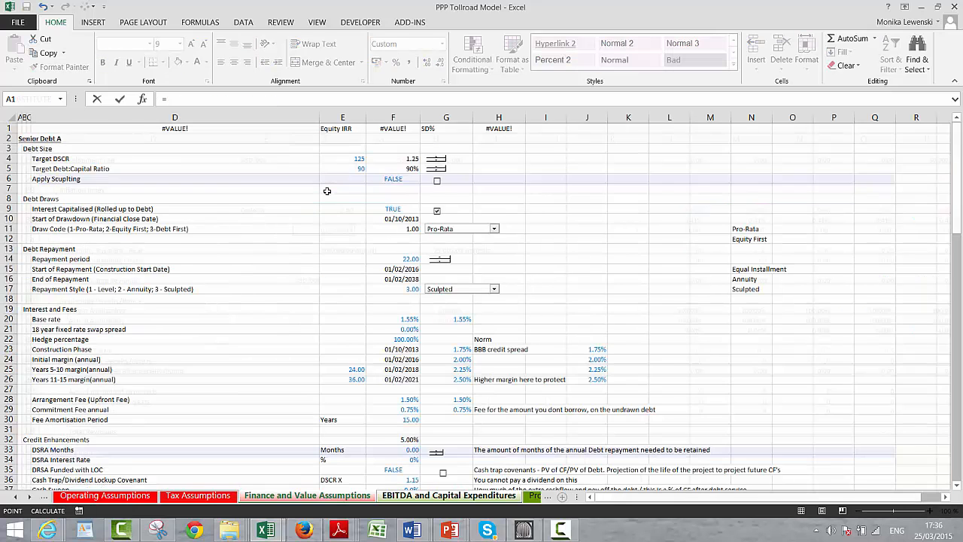
pyautogui.hotkey('ctrl', 'pageup')
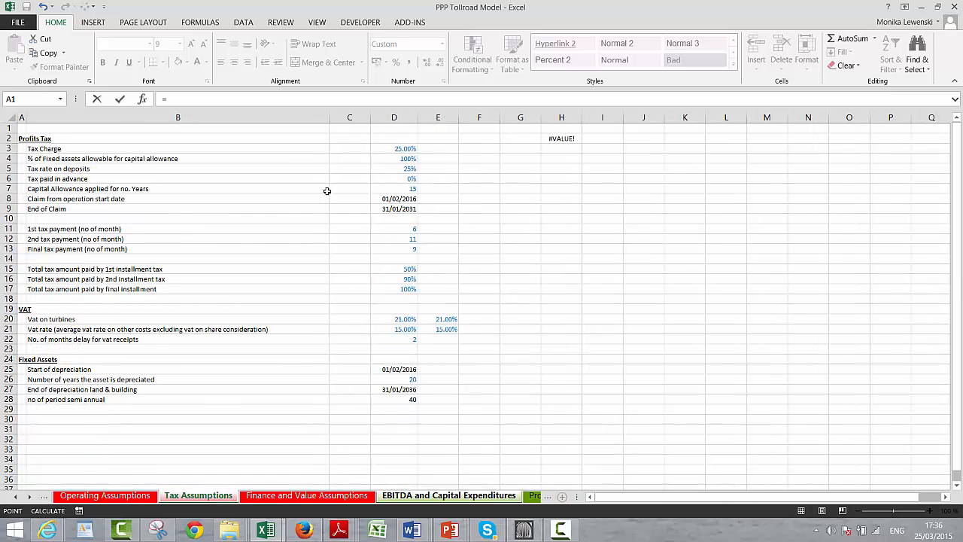
pyautogui.hotkey('ctrl', 'pageup')
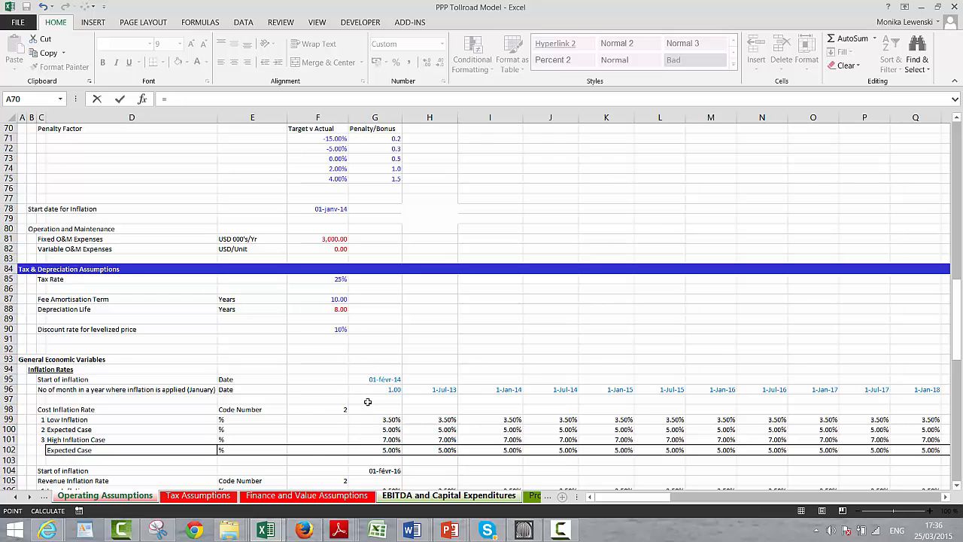
pyautogui.click(374, 378)
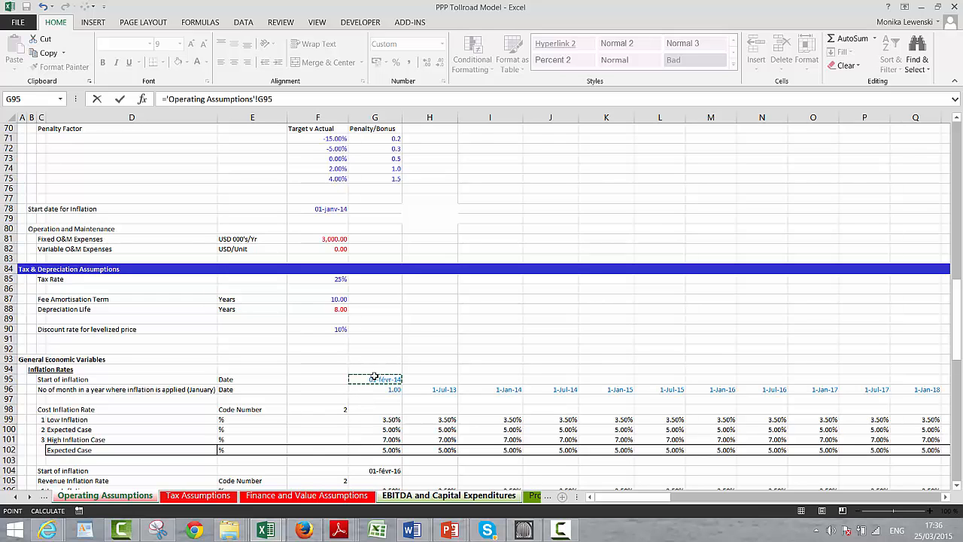
pyautogui.click(384, 470)
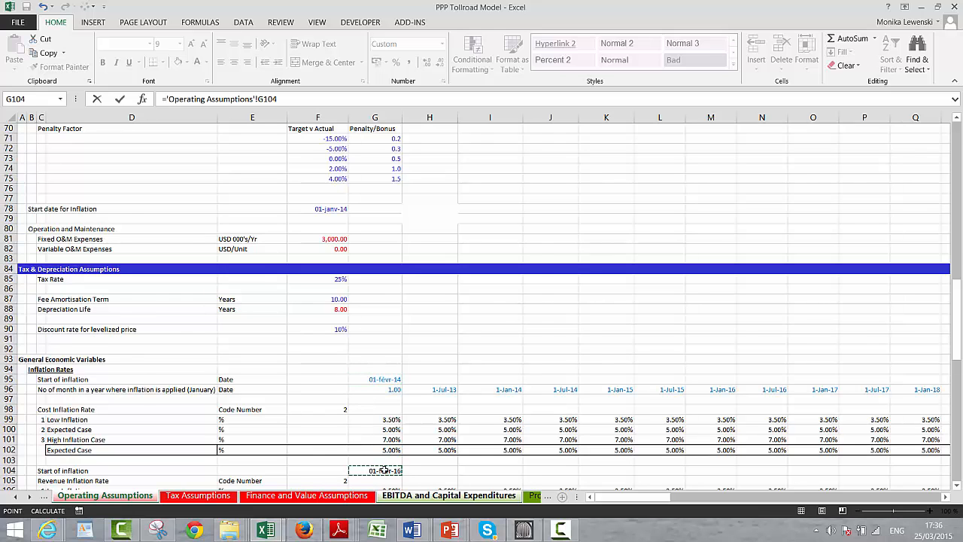
pyautogui.press('Return')
pyautogui.press('Return')
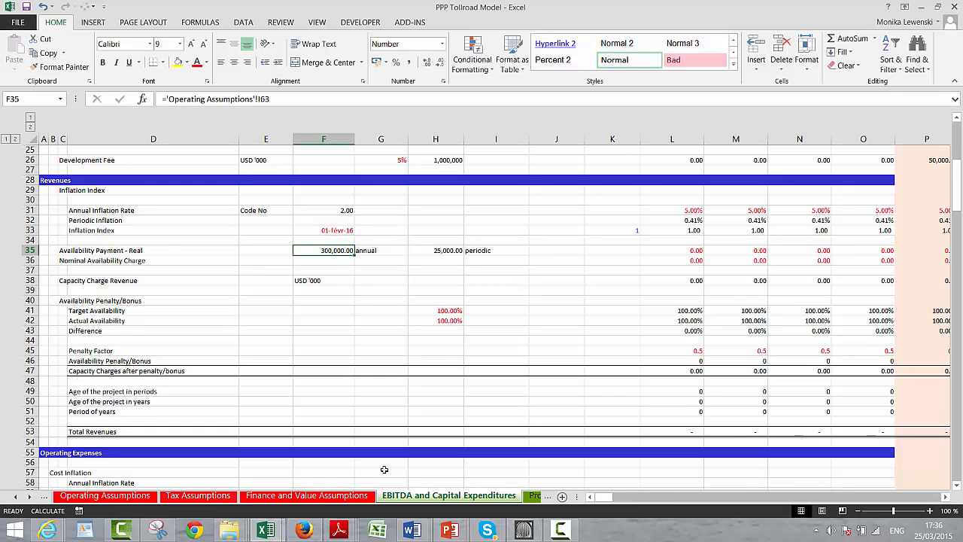
# Enter the label Start Date in E60, beside Inflation Index in the Cost Inflation block
pyautogui.press('Down')
pyautogui.press('Down')
pyautogui.press('Down')
pyautogui.press('Down')
pyautogui.press('Down')
pyautogui.press('Down')
pyautogui.press('Down')
pyautogui.press('Down')
pyautogui.press('Down')
pyautogui.press('Down')
pyautogui.press('Down')
pyautogui.press('Down')
pyautogui.press('Down')
pyautogui.press('Down')
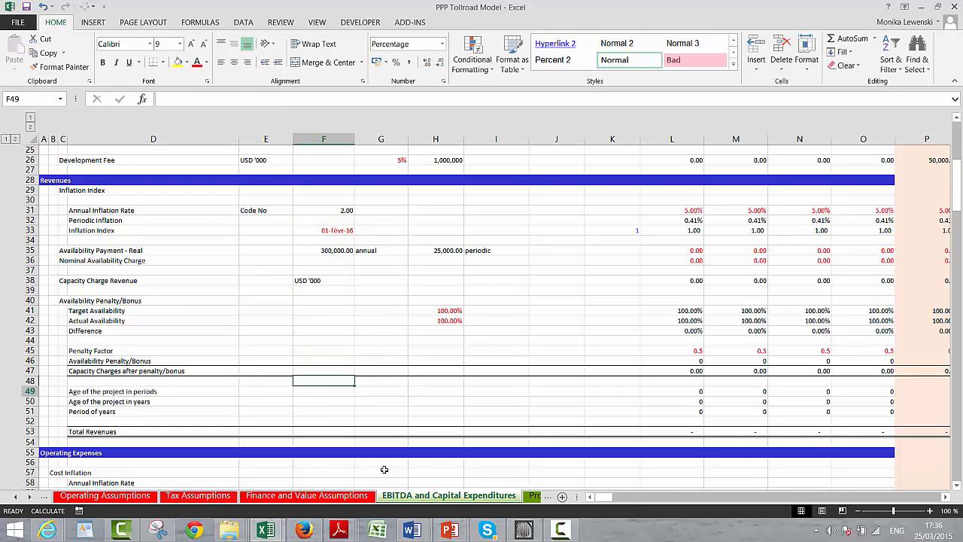
pyautogui.press('Down')
pyautogui.press('Down')
pyautogui.press('Down')
pyautogui.press('Down')
pyautogui.press('Down')
pyautogui.press('Down')
pyautogui.press('Down')
pyautogui.press('Down')
pyautogui.press('Down')
pyautogui.press('Down')
pyautogui.press('Down')
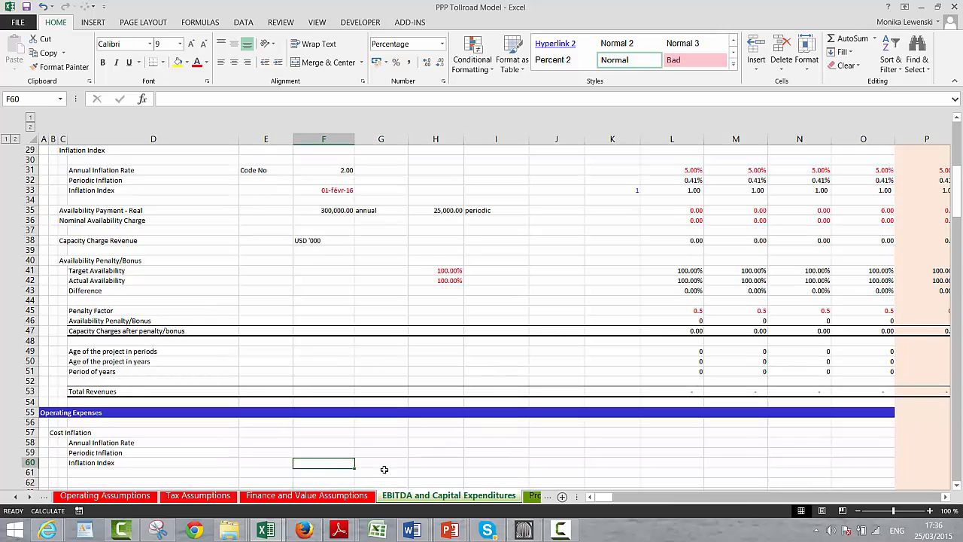
pyautogui.press('Up')
pyautogui.press('Left')
pyautogui.press('Left')
pyautogui.press('Left')
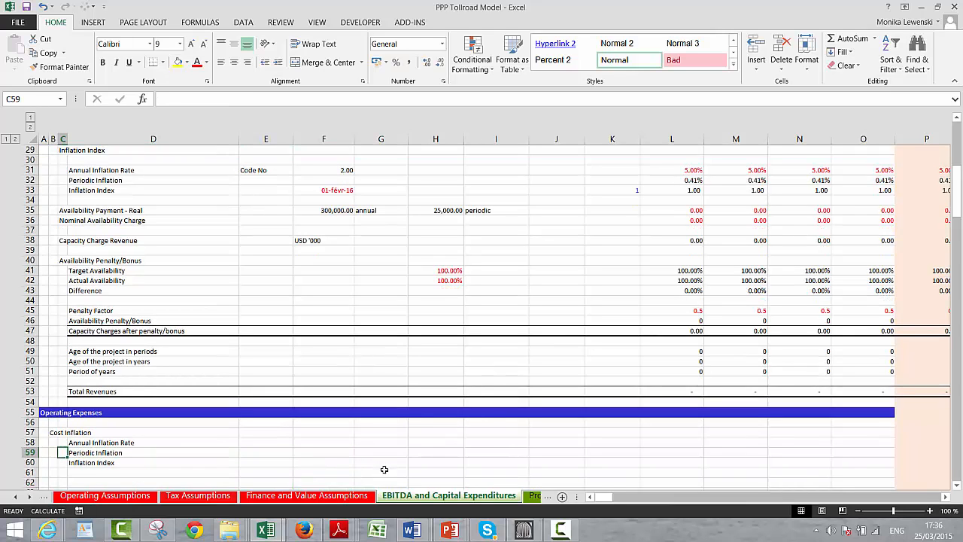
pyautogui.press('Down')
pyautogui.press('Down')
pyautogui.press('Up')
pyautogui.press('Right')
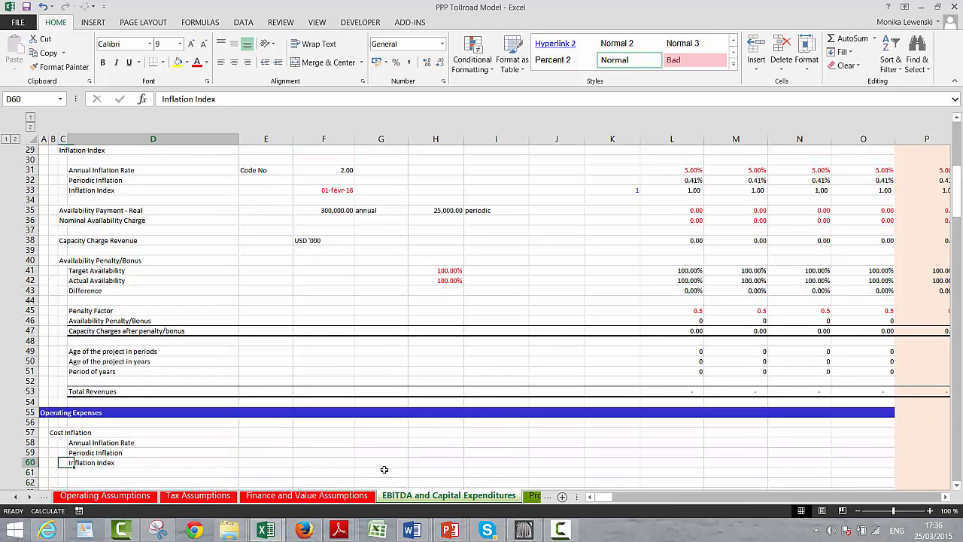
pyautogui.press('Right')
pyautogui.press('Right')
pyautogui.press('Left')
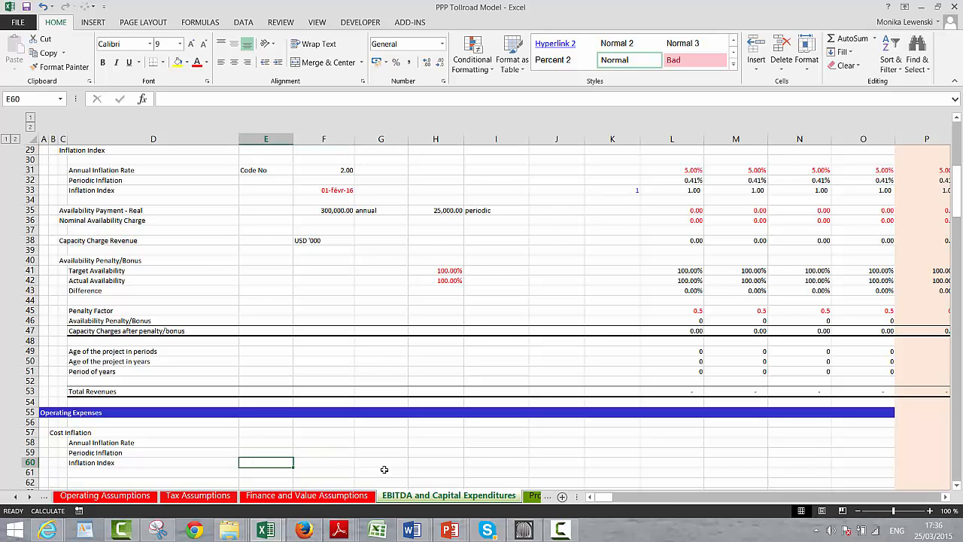
pyautogui.write('Start Date')
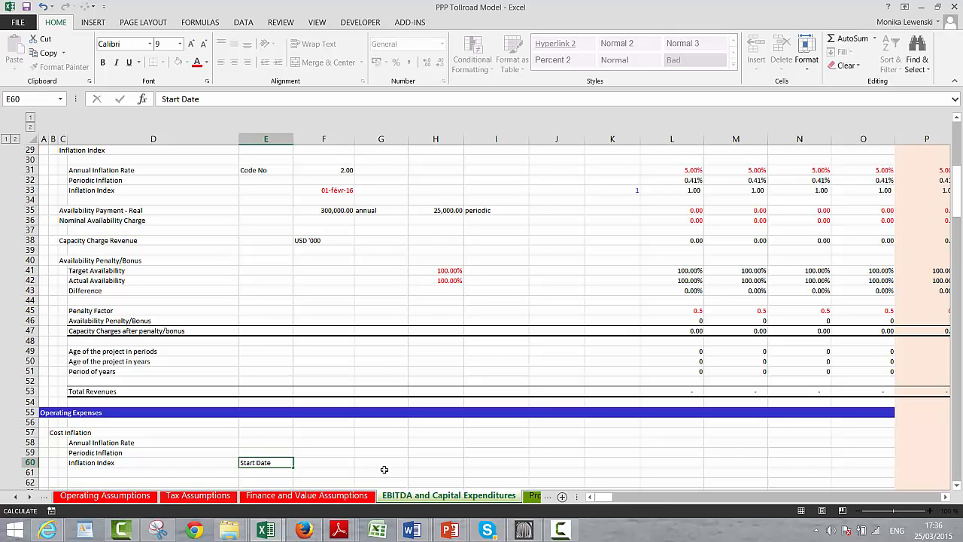
pyautogui.press('Tab')
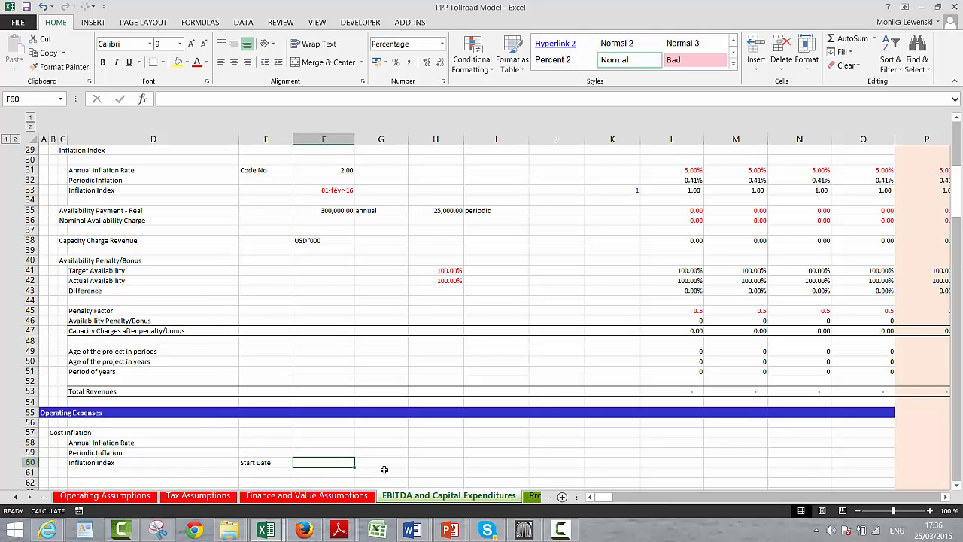
# Link the Cost Inflation start date in F60 to Operating Assumptions cell G104
pyautogui.write('=')
pyautogui.hotkey('ctrl', 'pageup')
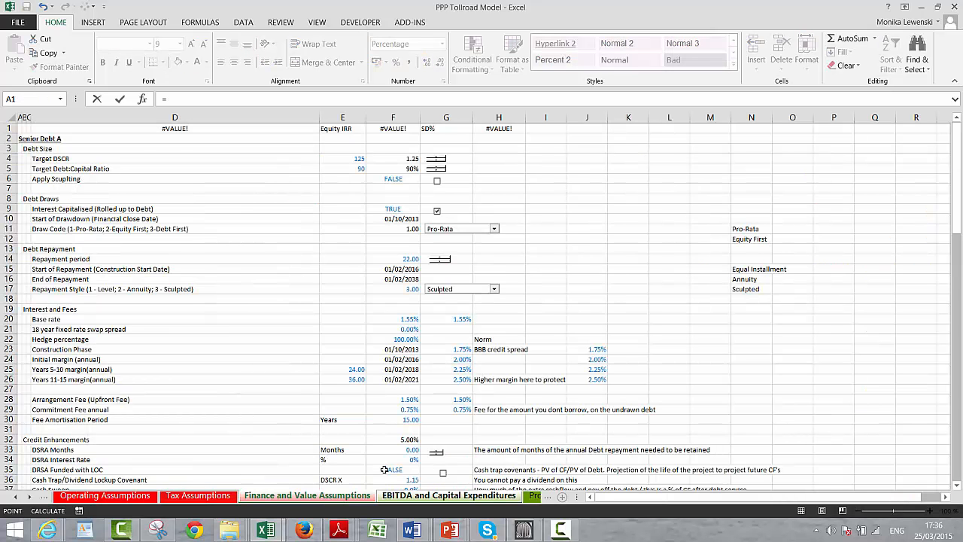
pyautogui.hotkey('ctrl', 'pageup')
pyautogui.hotkey('ctrl', 'pageup')
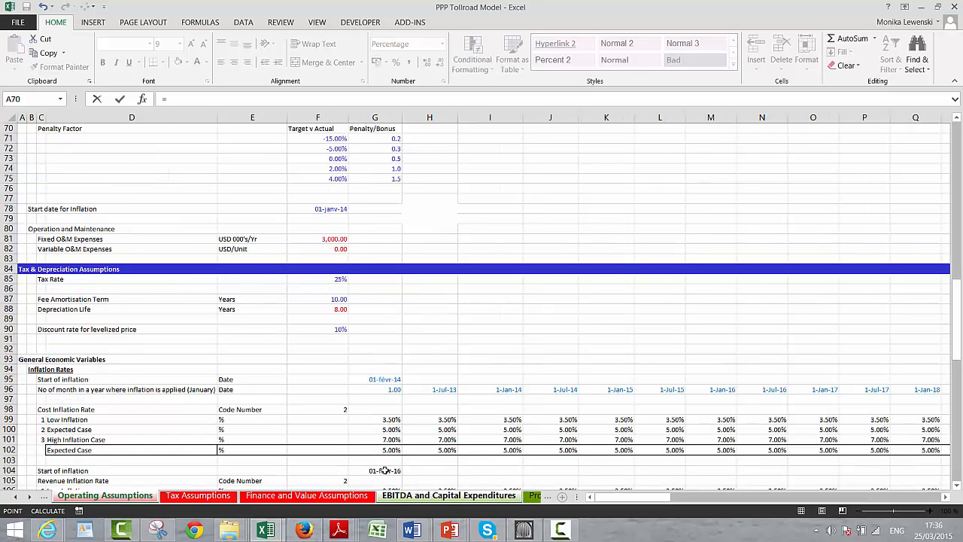
pyautogui.click(385, 470)
pyautogui.press('Return')
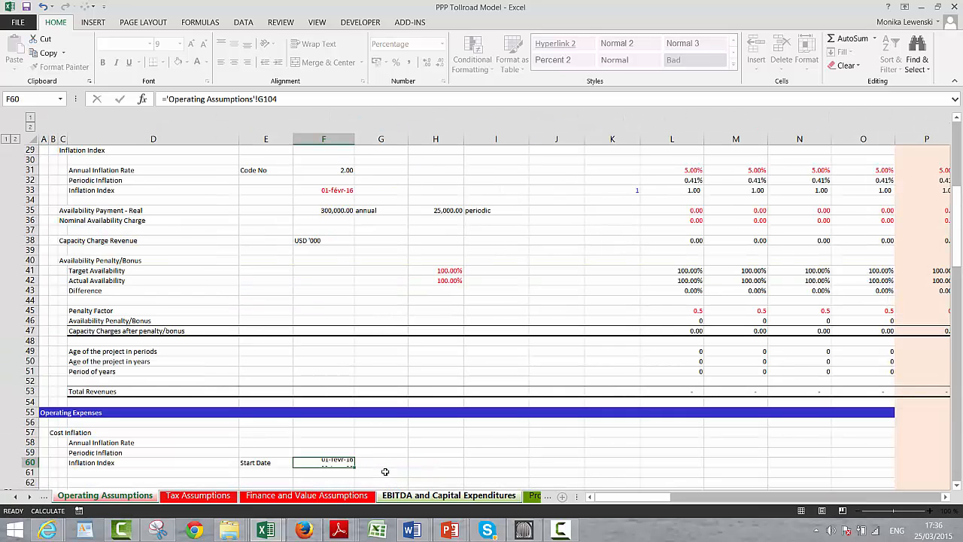
pyautogui.press('Up')
pyautogui.press('Down')
pyautogui.press('Down')
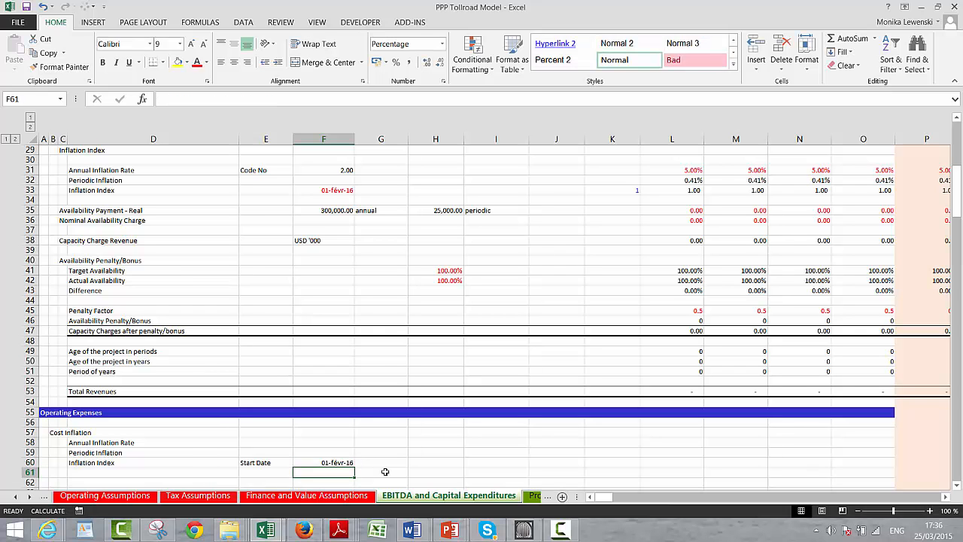
# Start a LOOKUP formula in L58 for the cost Annual Inflation Rate, using the Start of Period date in L6 as lookup value
pyautogui.press('Down')
pyautogui.press('Down')
pyautogui.press('Down')
pyautogui.press('Up')
pyautogui.press('Up')
pyautogui.press('Up')
pyautogui.press('Up')
pyautogui.press('Up')
pyautogui.press('Up')
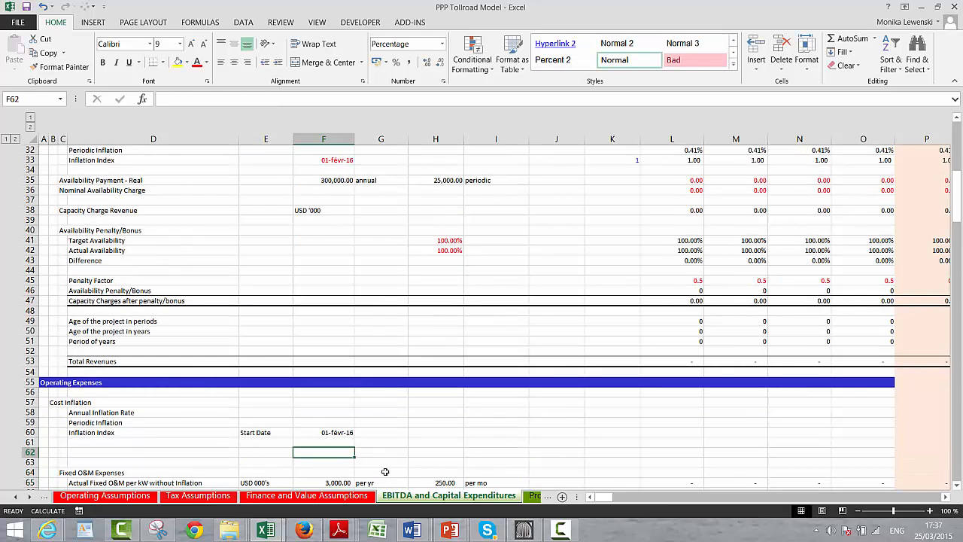
pyautogui.press('Up')
pyautogui.press('Right')
pyautogui.press('Right')
pyautogui.press('Right')
pyautogui.press('Right')
pyautogui.press('Right')
pyautogui.press('Right')
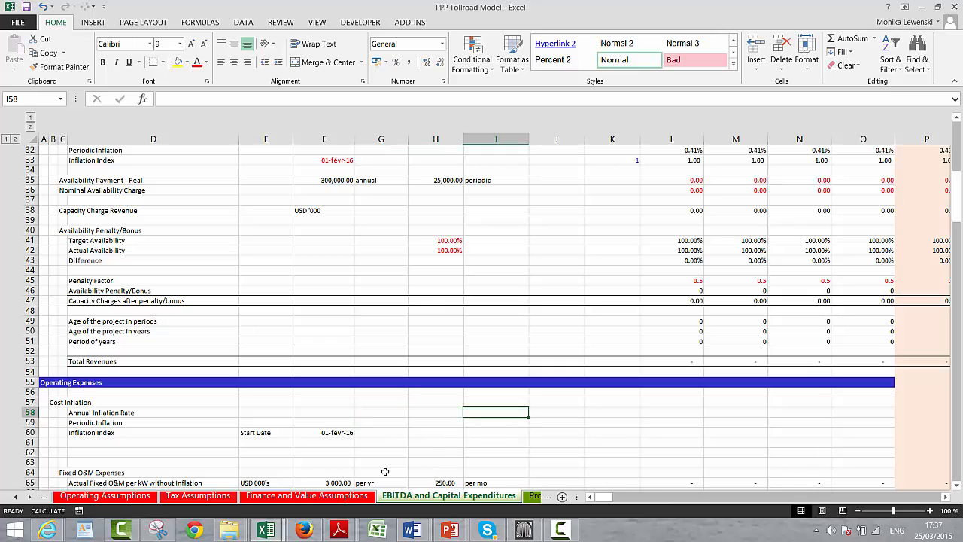
pyautogui.press('Right')
pyautogui.write('=')
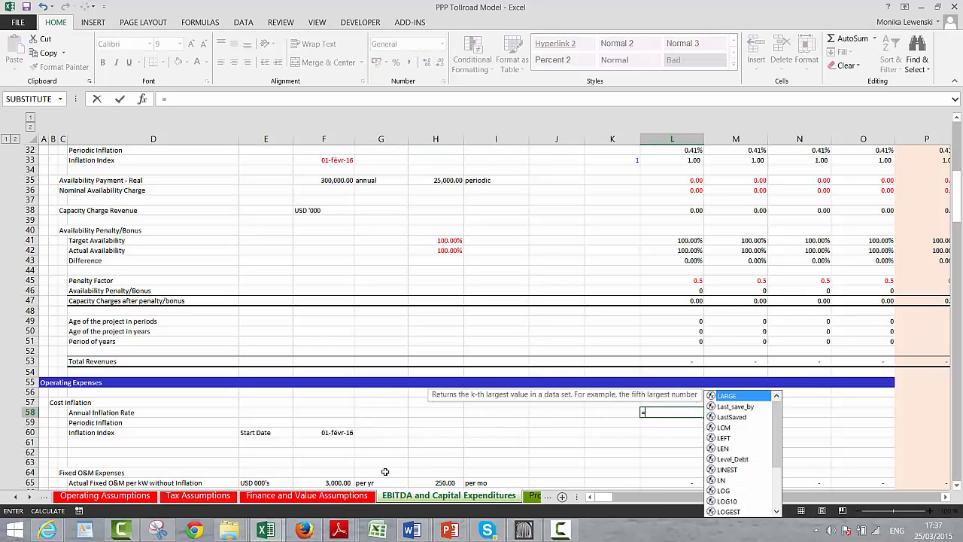
pyautogui.write('looku')
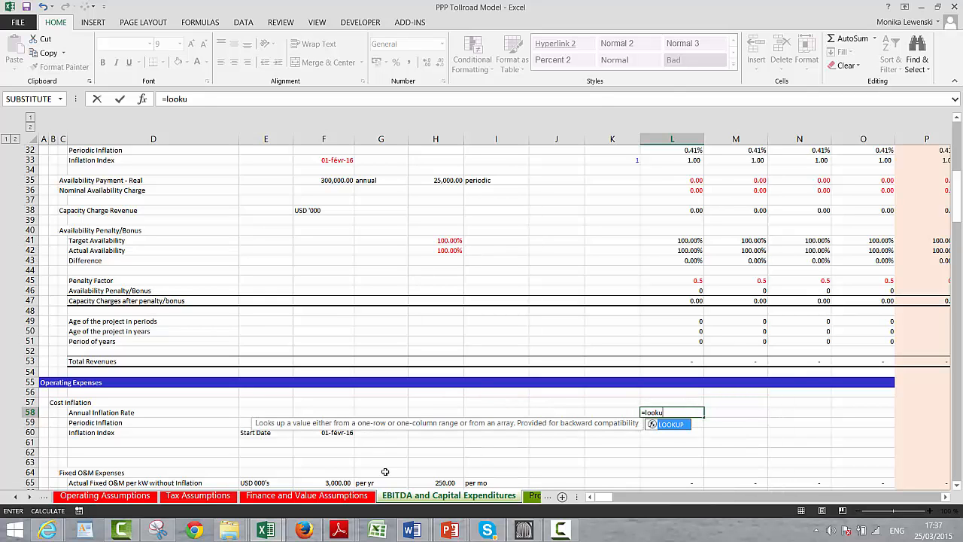
pyautogui.write('p')
pyautogui.press('Tab')
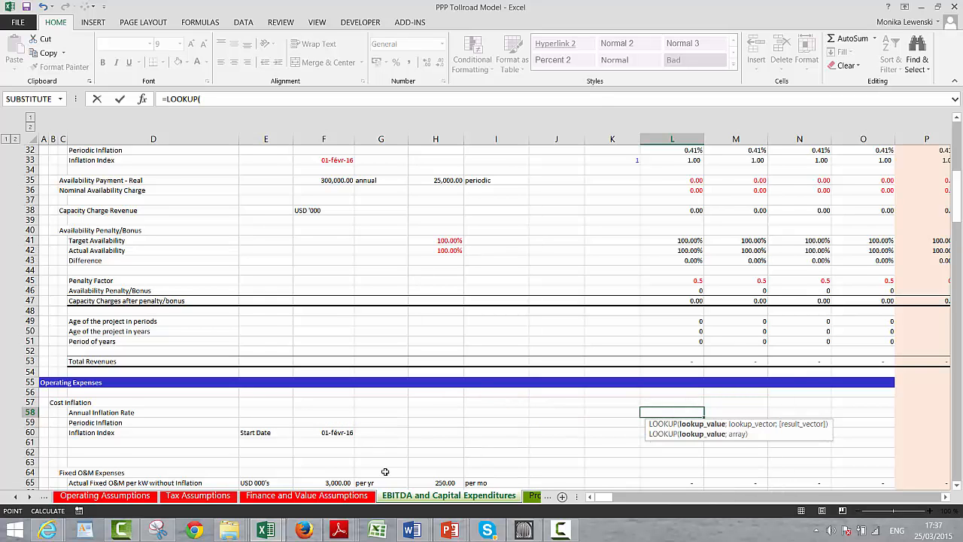
pyautogui.press('pageup')
pyautogui.press('Up')
pyautogui.hotkey('ctrl', 'Up')
pyautogui.hotkey('ctrl', 'Up')
pyautogui.hotkey('ctrl', 'Up')
pyautogui.hotkey('ctrl', 'Up')
pyautogui.hotkey('ctrl', 'Up')
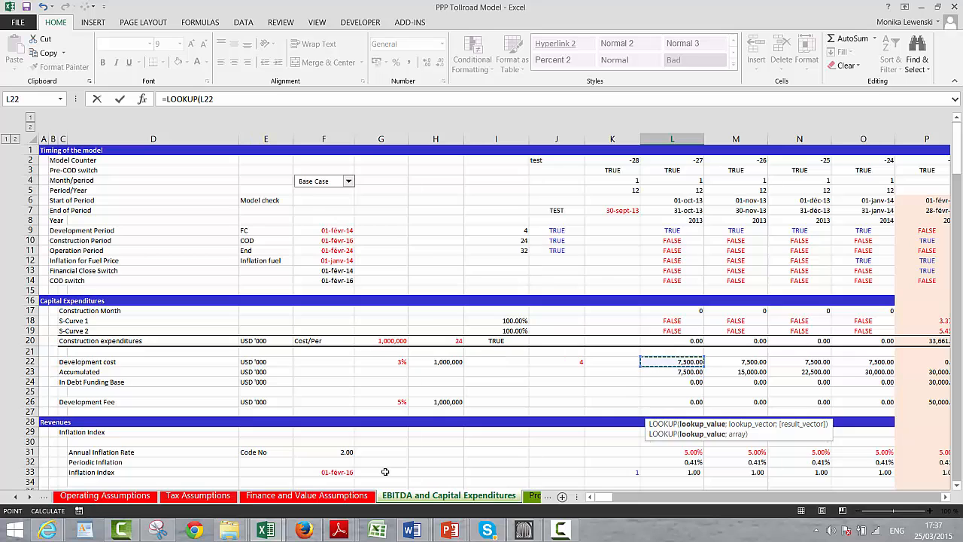
pyautogui.press('Down')
pyautogui.press('Down')
pyautogui.press('Down')
pyautogui.press('Down')
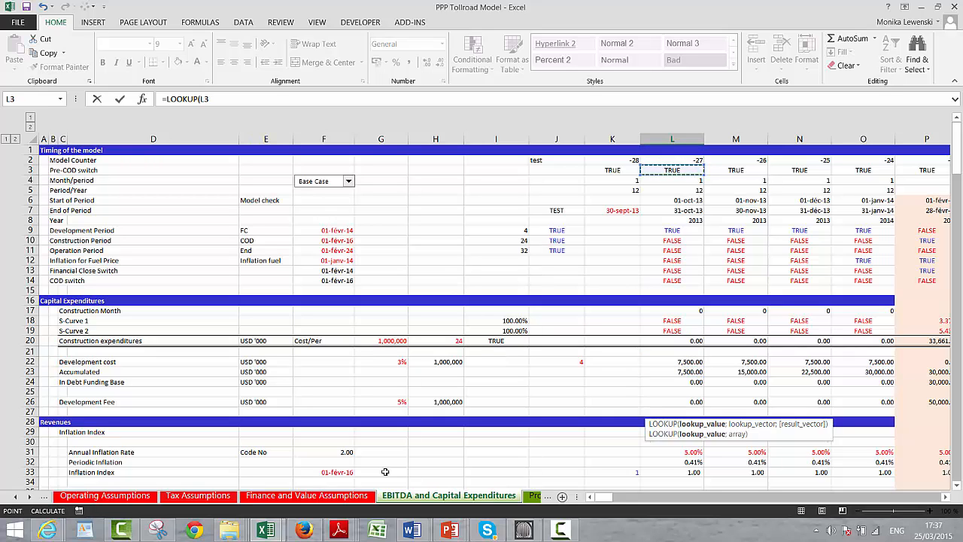
pyautogui.press('Down')
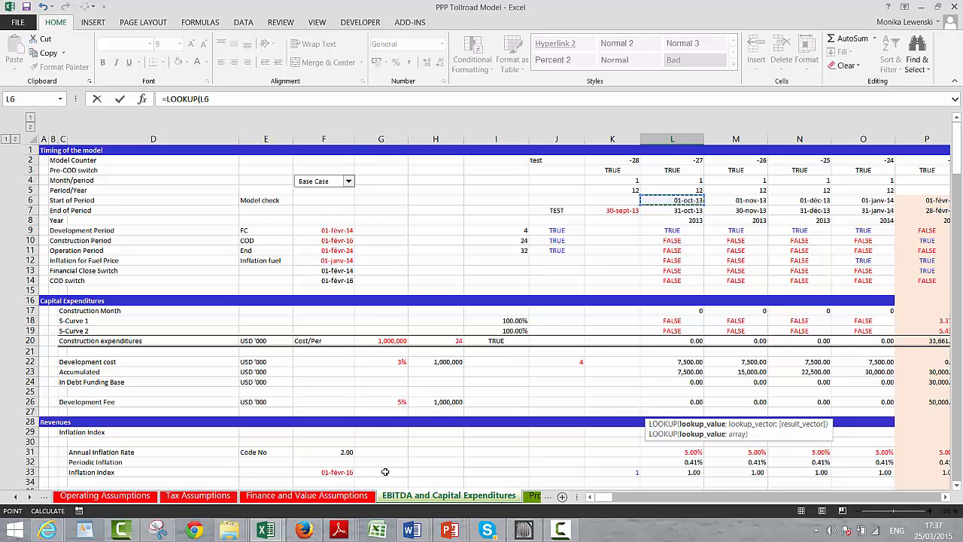
pyautogui.write(';')
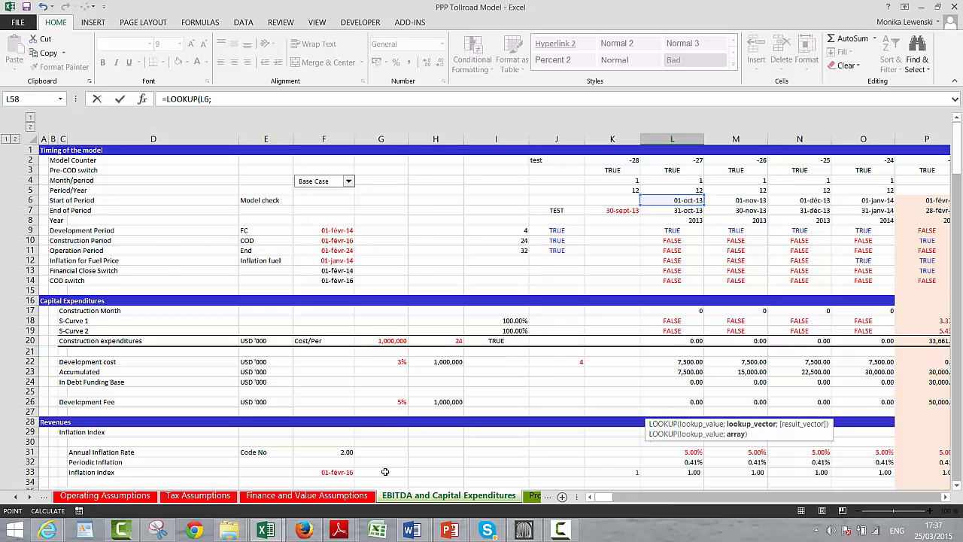
# Complete the lookup with Operating Assumptions row 96 as lookup vector and row 102 as result vector, and fill it across row 58
pyautogui.hotkey('ctrl', 'pageup')
pyautogui.hotkey('ctrl', 'pageup')
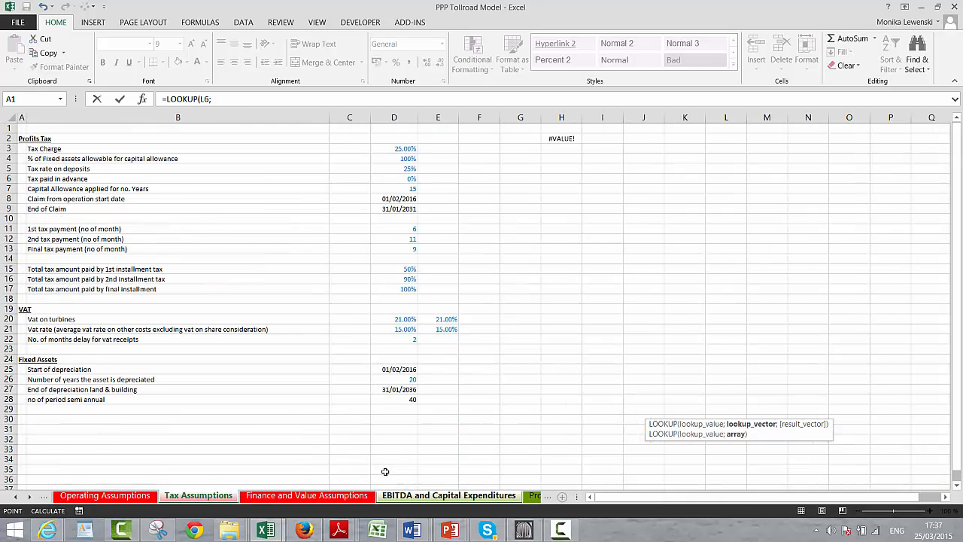
pyautogui.hotkey('ctrl', 'pageup')
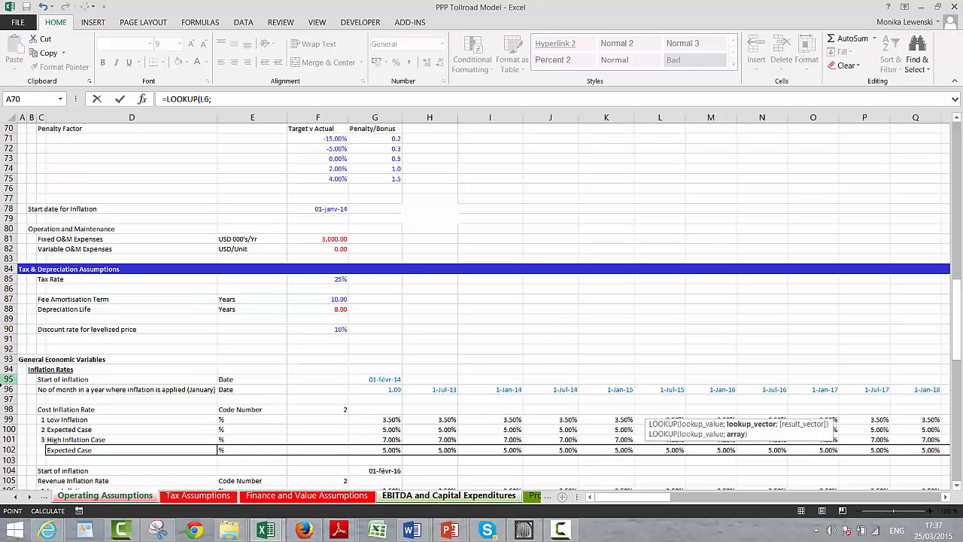
pyautogui.click(7, 390)
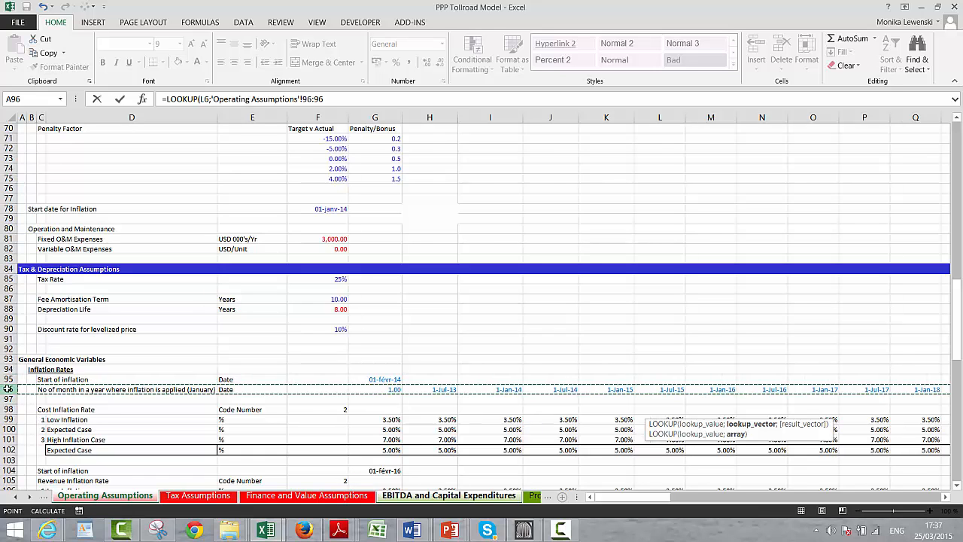
pyautogui.write(';')
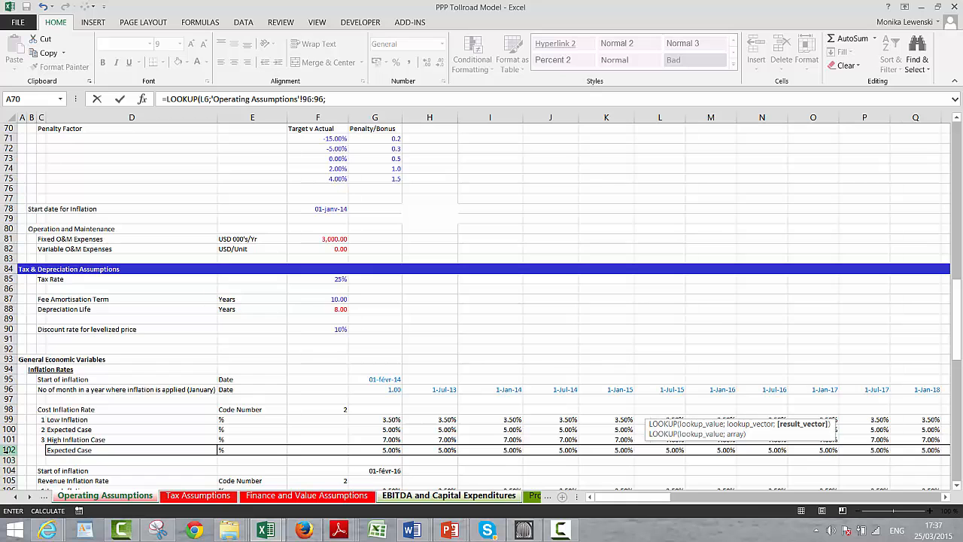
pyautogui.click(8, 450)
pyautogui.press('Return')
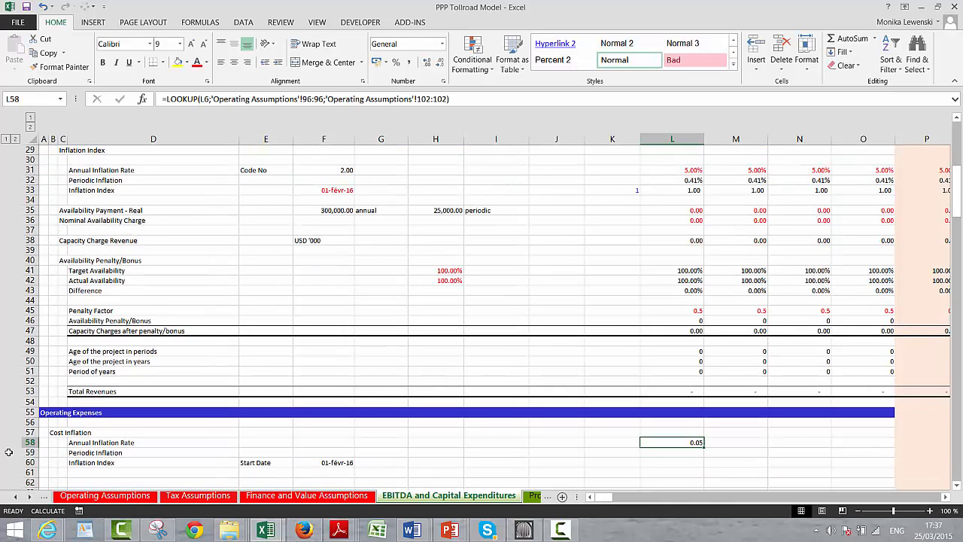
pyautogui.hotkey('ctrl', 'shift', 'Right')
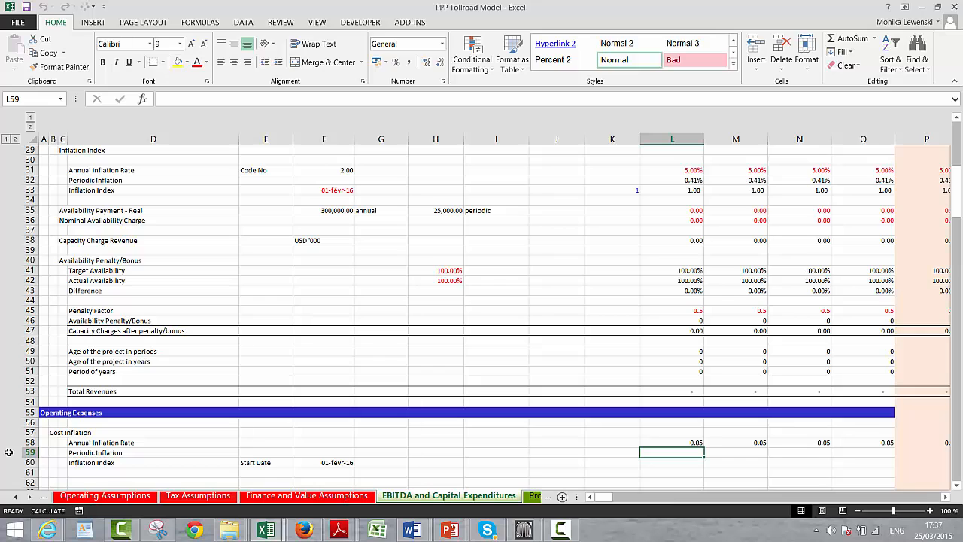
# Enter the cost Periodic Inflation formula =(1+L58)^(1/12)-1 in L59
pyautogui.write('=(')
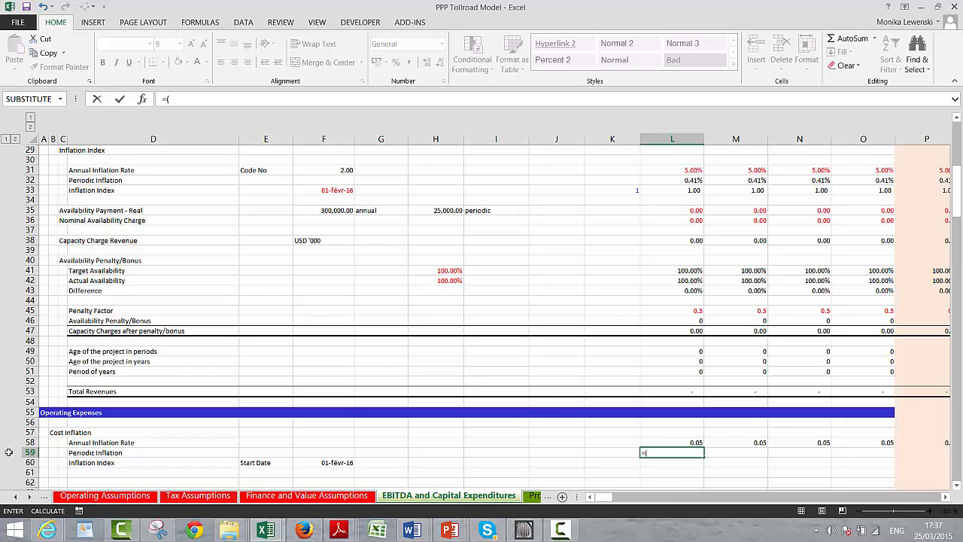
pyautogui.write('1+')
pyautogui.press('Up')
pyautogui.write(')')
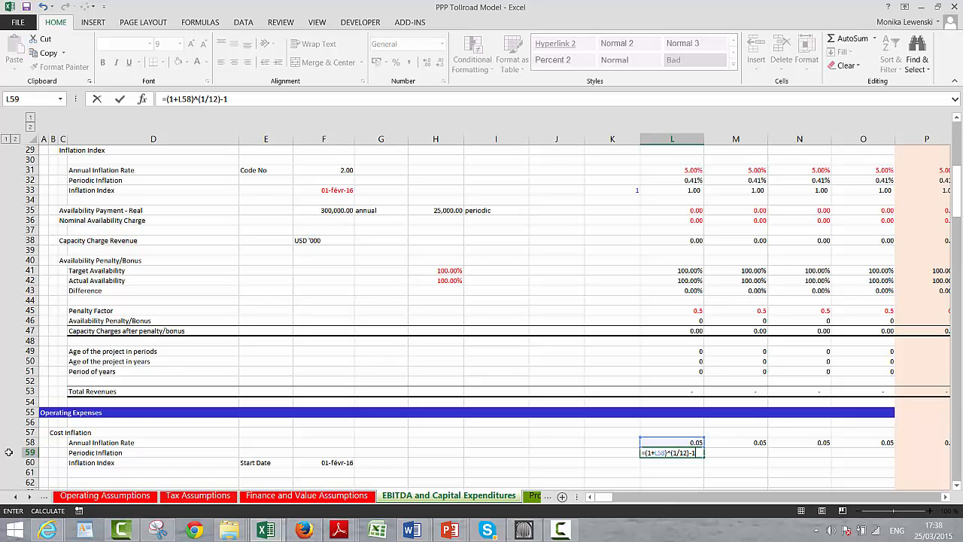
pyautogui.hotkey('ctrl', 'Return')
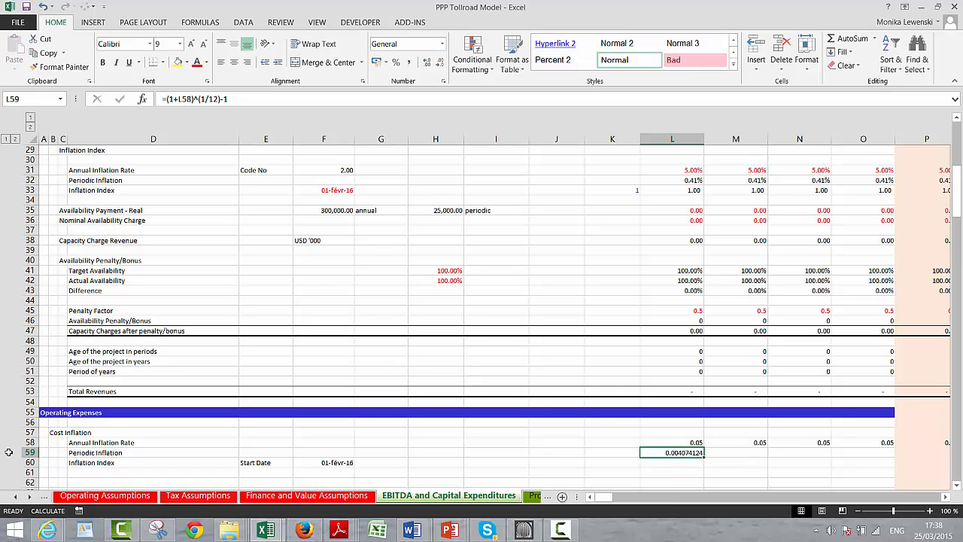
# Format the annual and periodic cost inflation rates in L58 and L59 as percentages with two decimals
pyautogui.hotkey('ctrl', 'shift', '5')
pyautogui.press('Up')
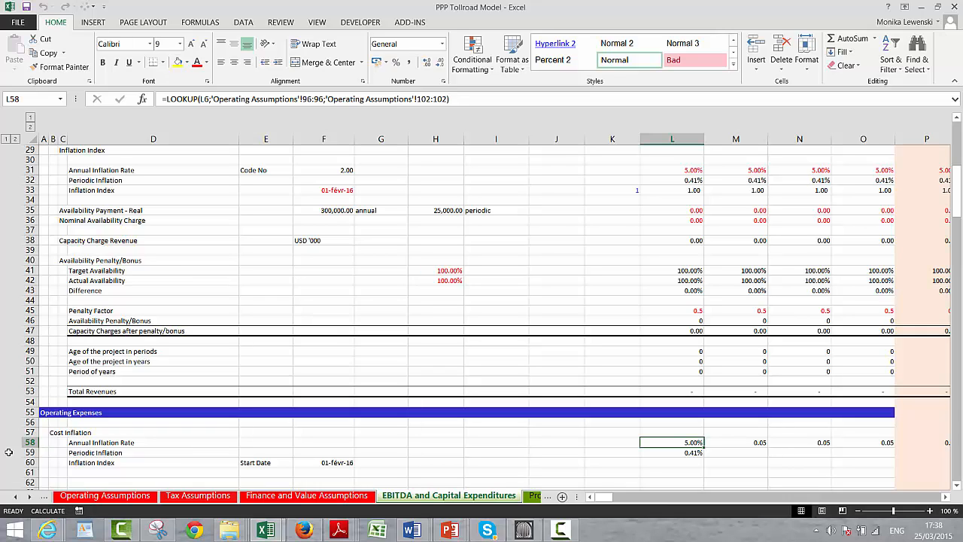
pyautogui.hotkey('shift', 'Down')
pyautogui.press('Down')
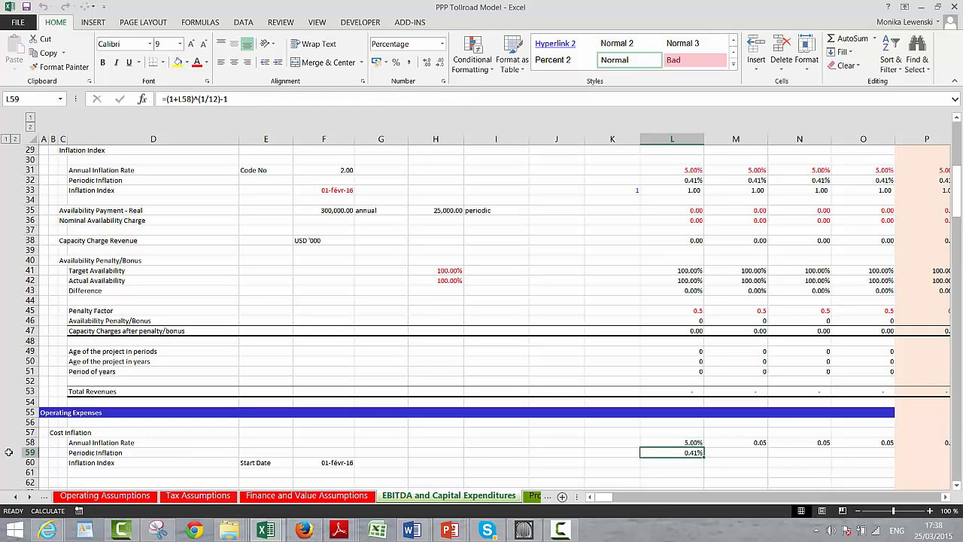
# Enter 1 in K60 as the opening value of the cost Inflation Index
pyautogui.press('Down')
pyautogui.press('Left')
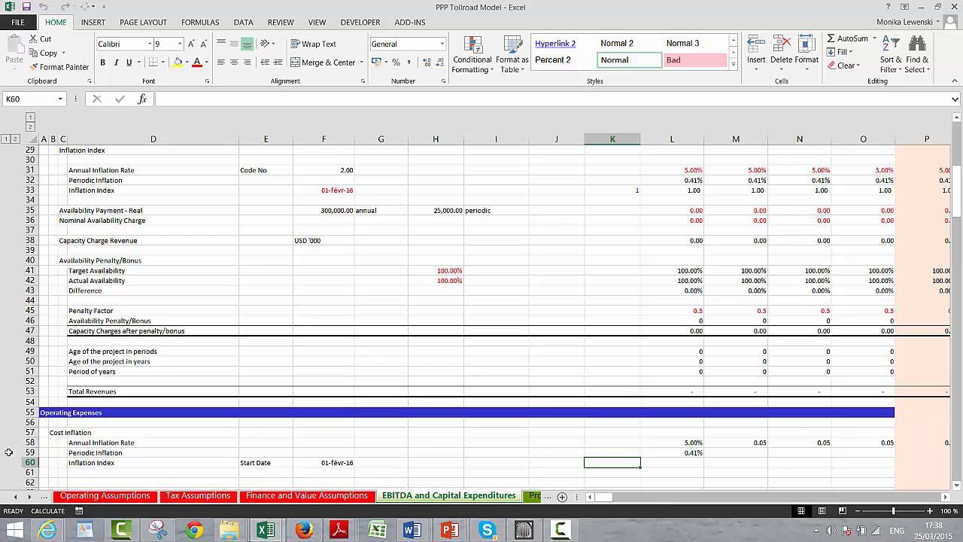
pyautogui.write('1')
pyautogui.press('Right')
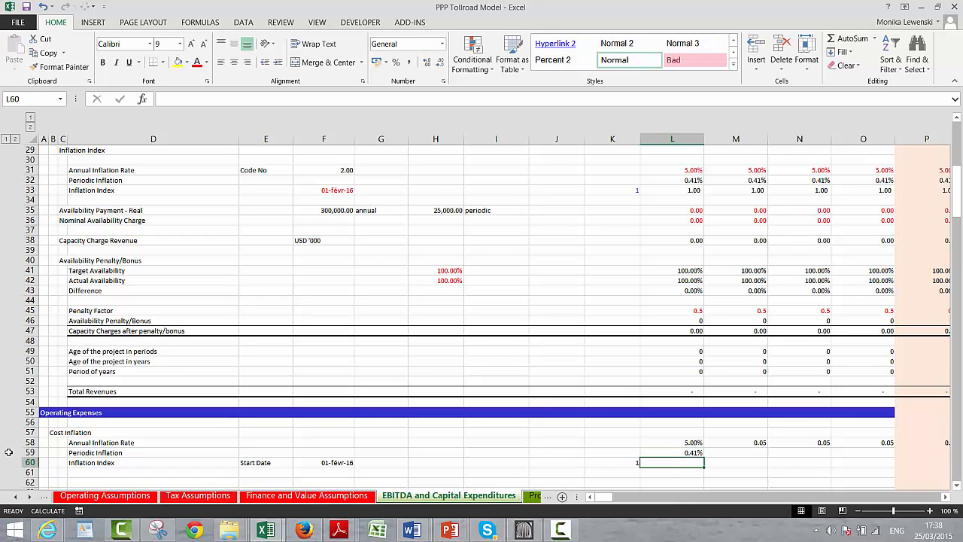
# Start the cost Inflation Index formula in L60 by adding the periodic inflation in L59 to the prior index in K60
pyautogui.write('=')
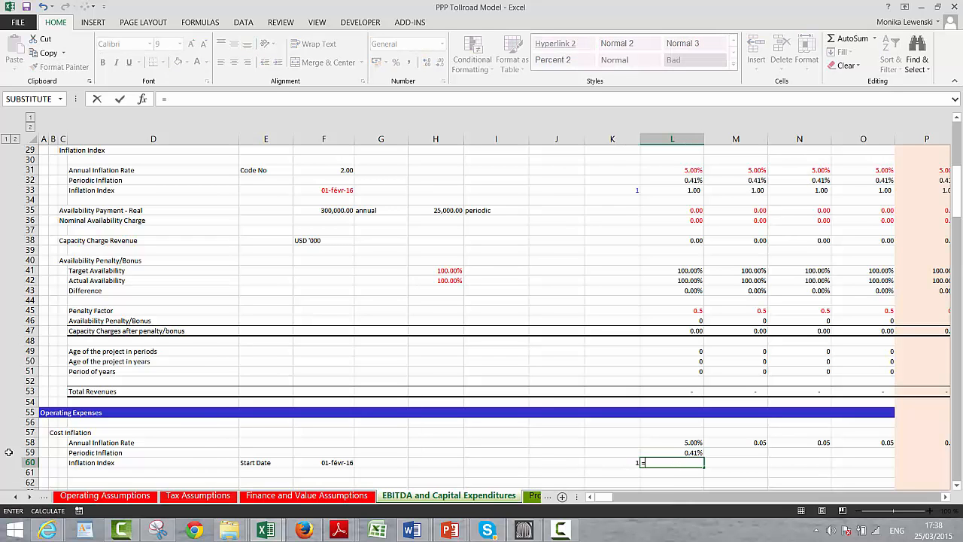
pyautogui.write('(')
pyautogui.press('Down')
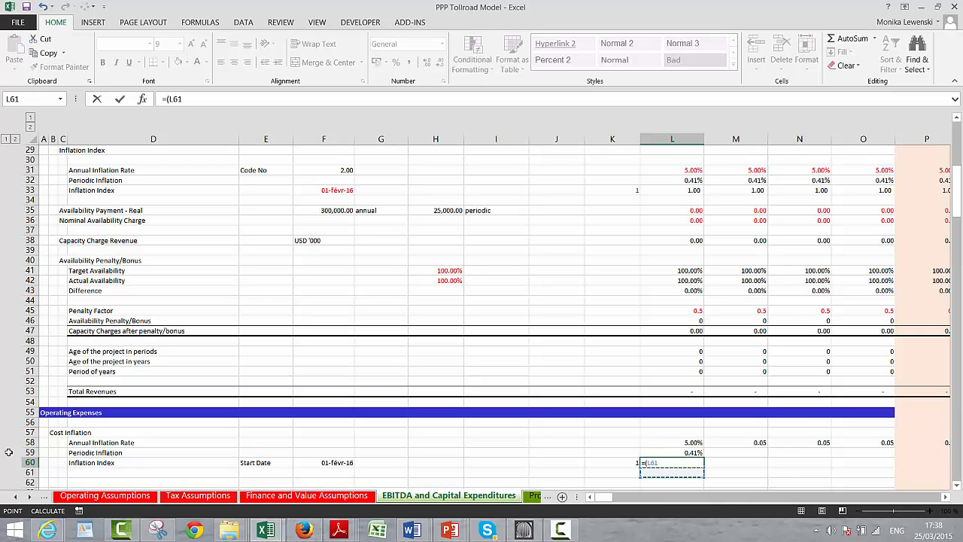
pyautogui.press('Up')
pyautogui.press('Left')
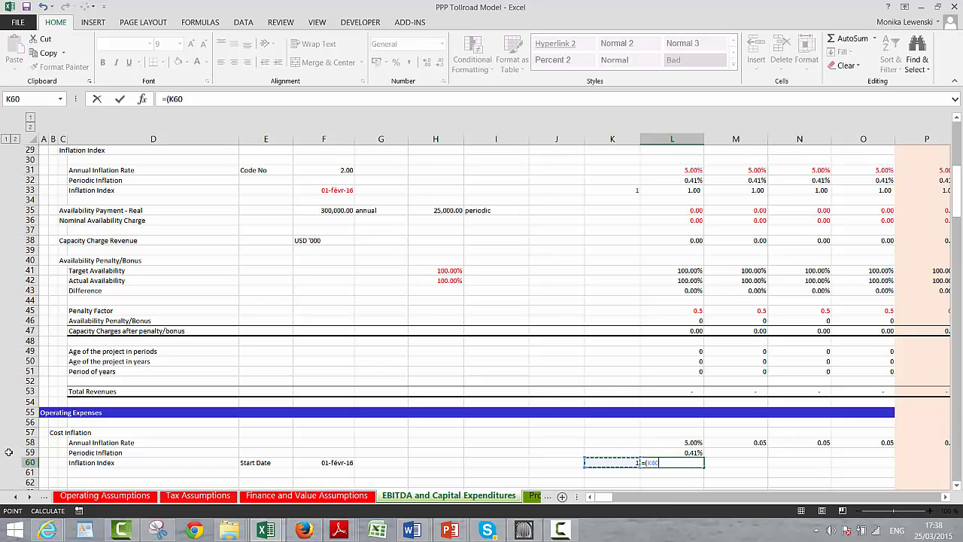
pyautogui.write('+')
pyautogui.press('Up')
pyautogui.press('Up')
pyautogui.press('Up')
pyautogui.press('Down')
pyautogui.press('Down')
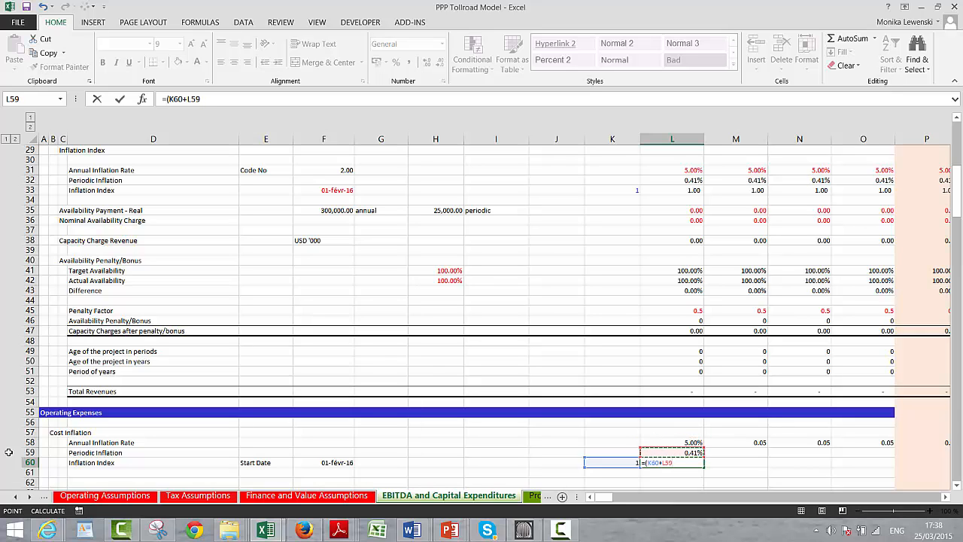
# Complete L60 as =(K60+L59*(L6>=$F$60)) with the start date locked, and format the result as a number with two decimals
pyautogui.write('*')
pyautogui.click(659, 220)
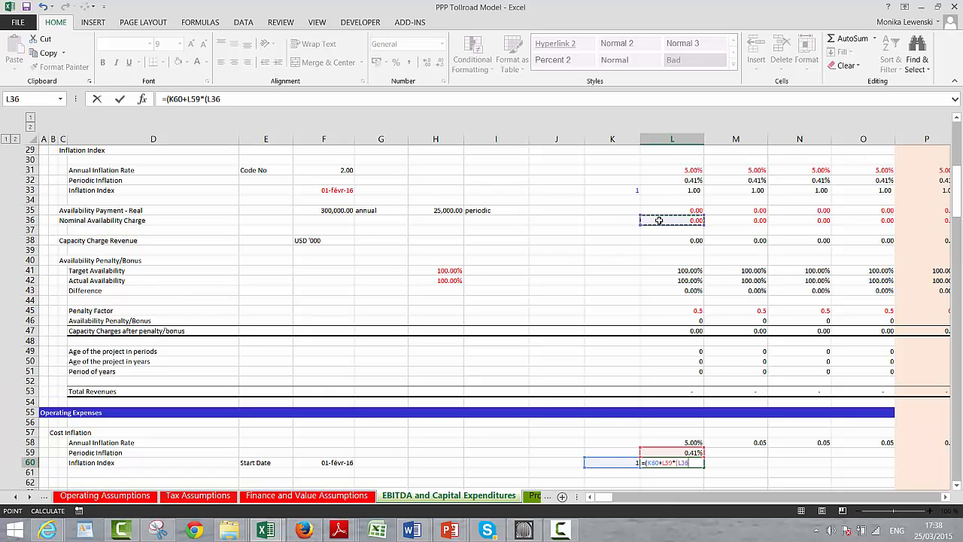
pyautogui.press('Up')
pyautogui.press('Up')
pyautogui.press('Up')
pyautogui.press('Up')
pyautogui.press('Up')
pyautogui.press('Up')
pyautogui.press('Up')
pyautogui.press('Up')
pyautogui.press('Up')
pyautogui.press('Up')
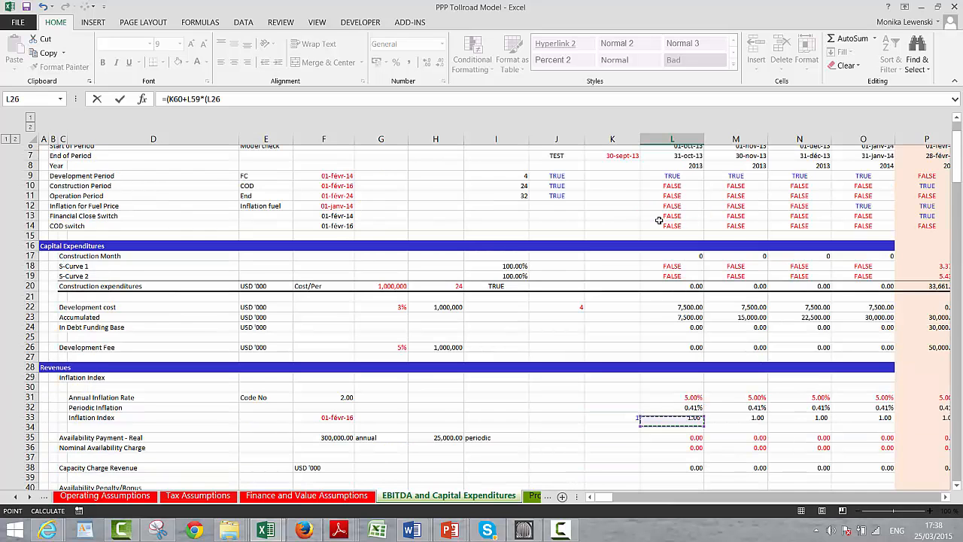
pyautogui.press('Up')
pyautogui.press('Up')
pyautogui.press('Up')
pyautogui.press('Up')
pyautogui.press('Up')
pyautogui.press('Up')
pyautogui.press('Up')
pyautogui.press('Up')
pyautogui.press('Up')
pyautogui.press('Up')
pyautogui.press('Up')
pyautogui.press('Up')
pyautogui.press('Up')
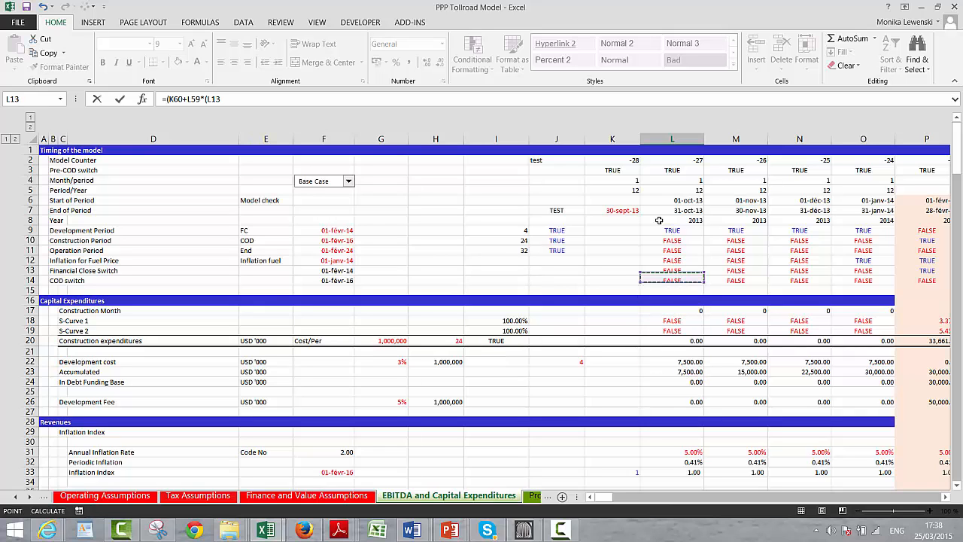
pyautogui.press('Up')
pyautogui.press('Up')
pyautogui.press('Up')
pyautogui.press('Up')
pyautogui.press('Up')
pyautogui.press('Up')
pyautogui.press('Up')
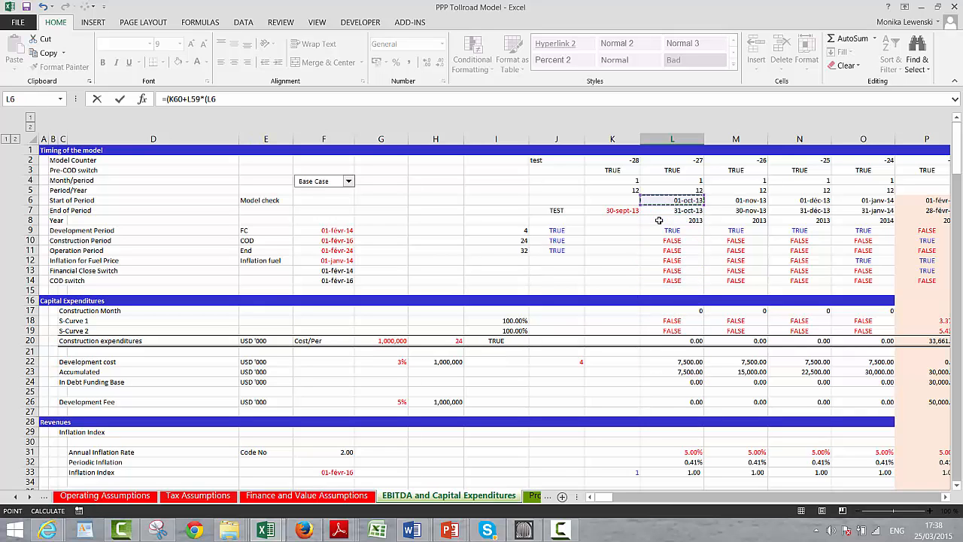
pyautogui.write('>=')
pyautogui.press('Left')
pyautogui.press('Left')
pyautogui.press('Left')
pyautogui.press('Left')
pyautogui.press('Left')
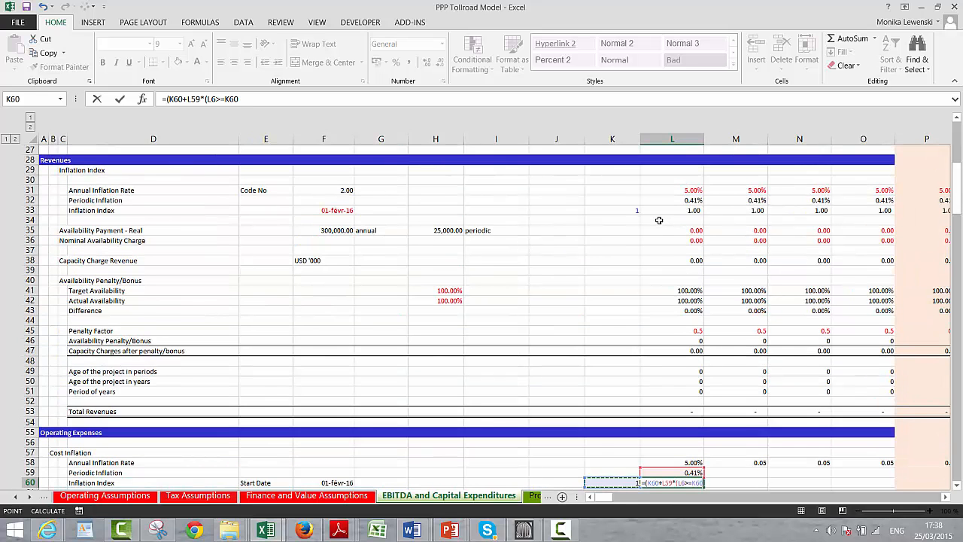
pyautogui.press('Left')
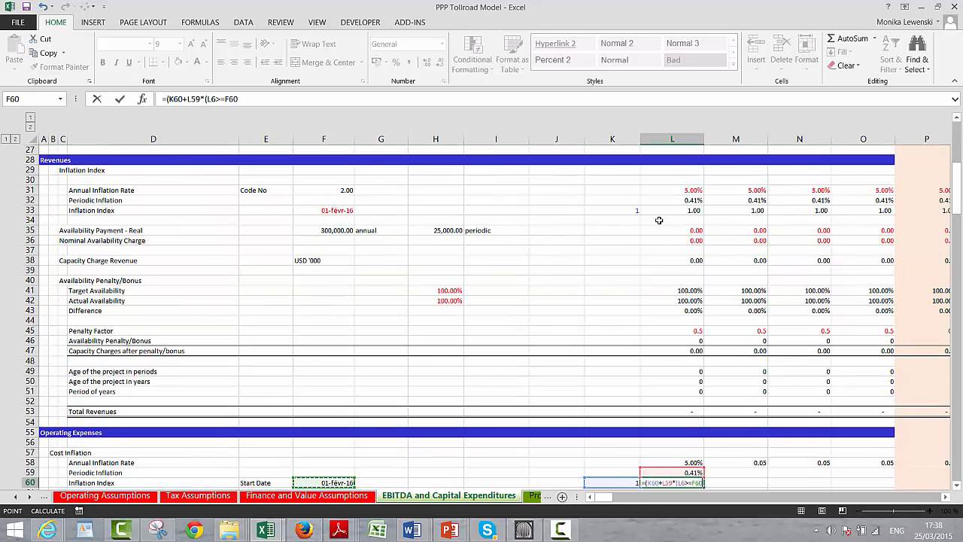
pyautogui.press('F4')
pyautogui.press('Return')
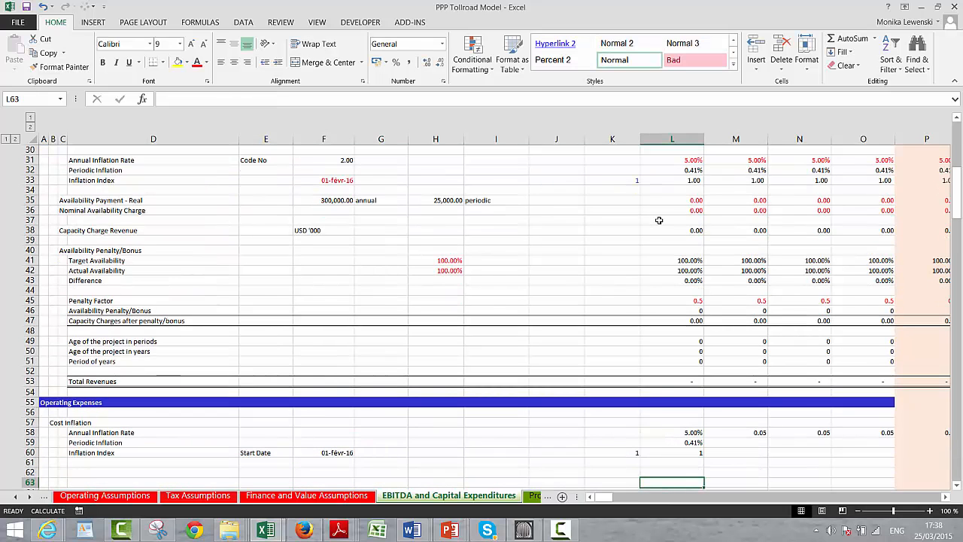
pyautogui.press('Up')
pyautogui.hotkey('ctrl', 'shift', '1')
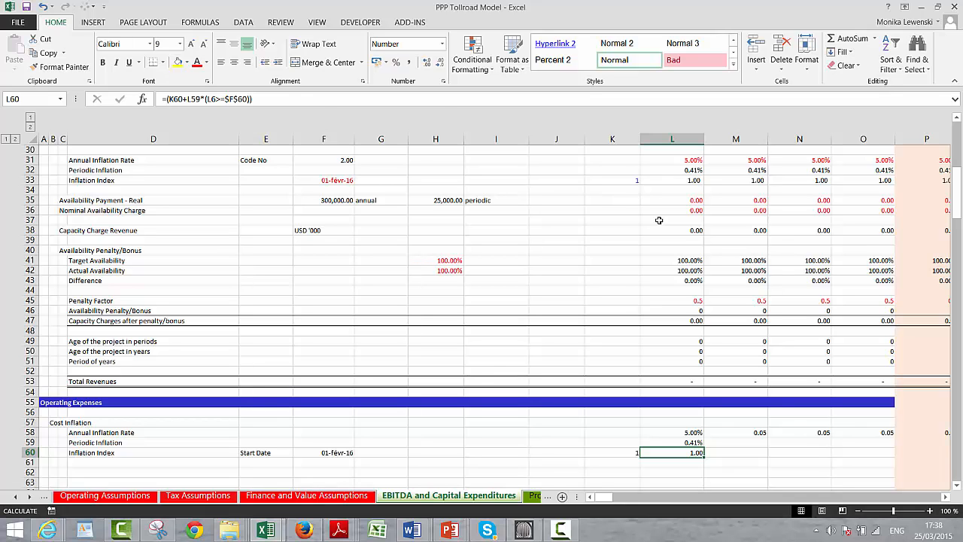
# Fill the cost inflation rate, periodic inflation and index formulas from L58:L60 across the remaining periods and recalculate
pyautogui.press('Up')
pyautogui.press('Up')
pyautogui.hotkey('shift', 'Down')
pyautogui.hotkey('shift', 'Down')
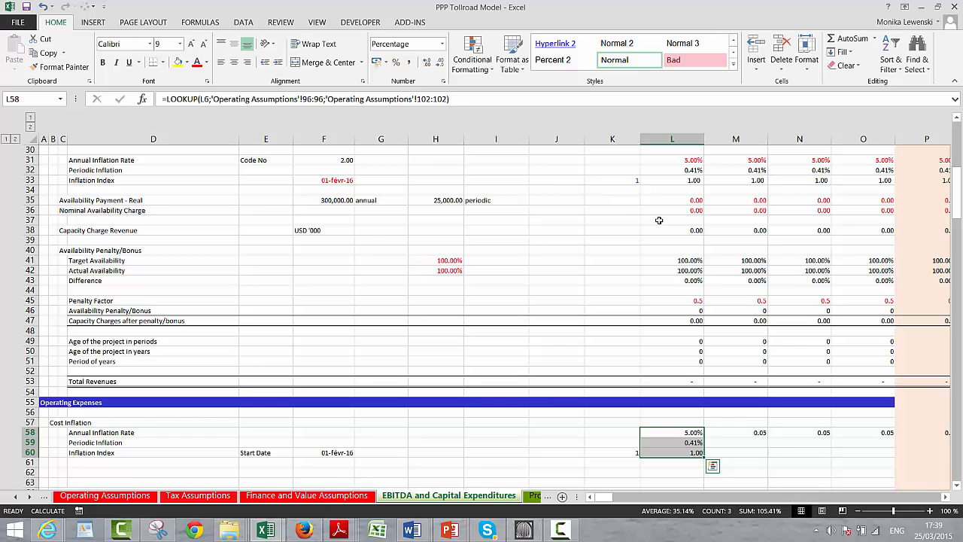
pyautogui.press('F9')
# Delete the two empty rows 62 and 63 above the Fixed O&M Expenses heading
pyautogui.press('Down')
pyautogui.press('Down')
pyautogui.press('Down')
pyautogui.press('Down')
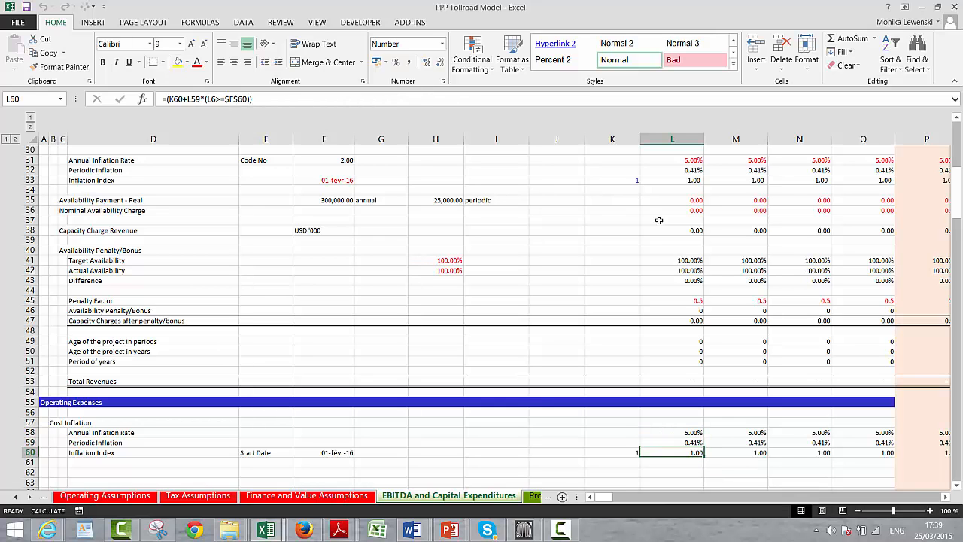
pyautogui.press('Down')
pyautogui.press('Down')
pyautogui.press('Down')
pyautogui.press('Down')
pyautogui.press('Down')
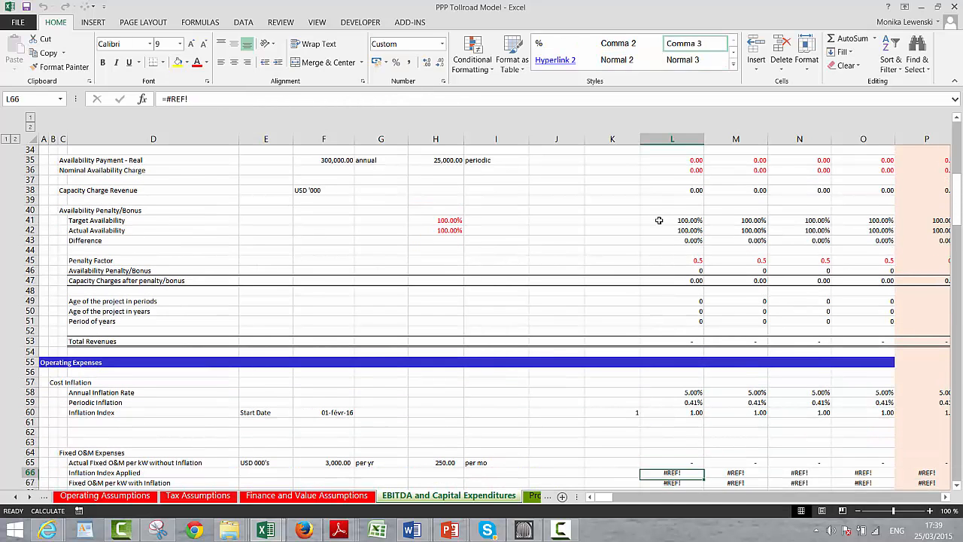
pyautogui.press('Up')
pyautogui.press('Up')
pyautogui.press('Up')
pyautogui.press('Up')
pyautogui.press('Up')
pyautogui.press('Left')
pyautogui.press('Left')
pyautogui.press('Left')
pyautogui.press('Left')
pyautogui.press('Left')
pyautogui.press('Left')
pyautogui.press('Left')
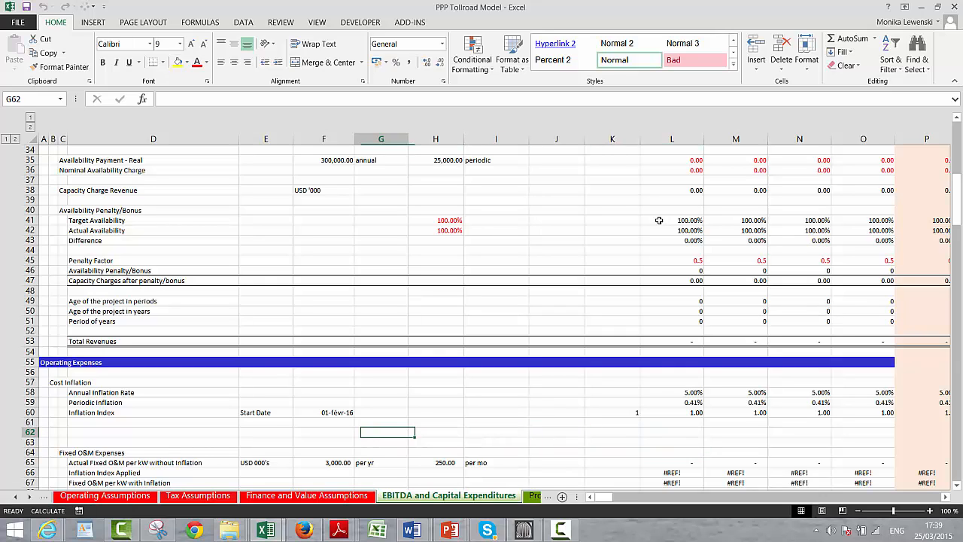
pyautogui.press('Left')
pyautogui.press('Left')
pyautogui.press('Left')
pyautogui.press('Left')
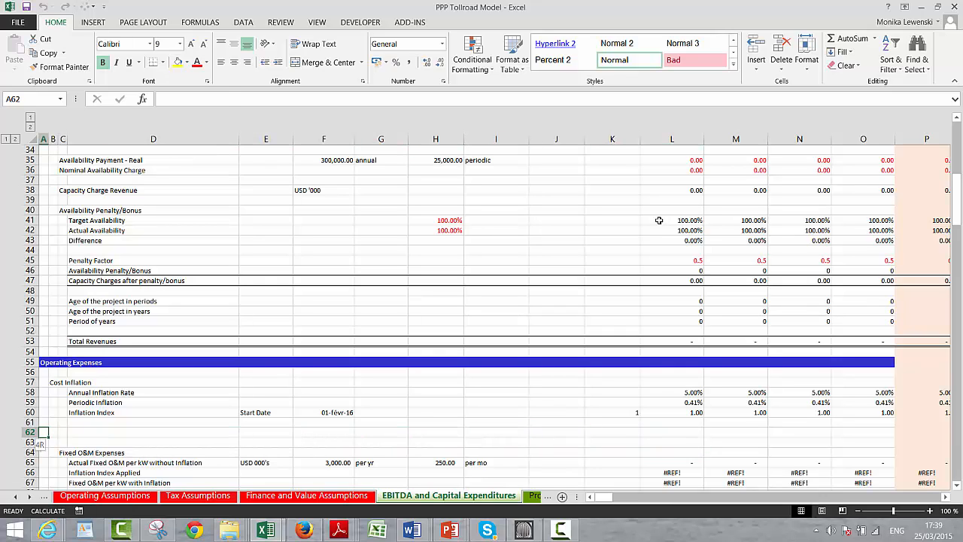
pyautogui.hotkey('shift', 'space')
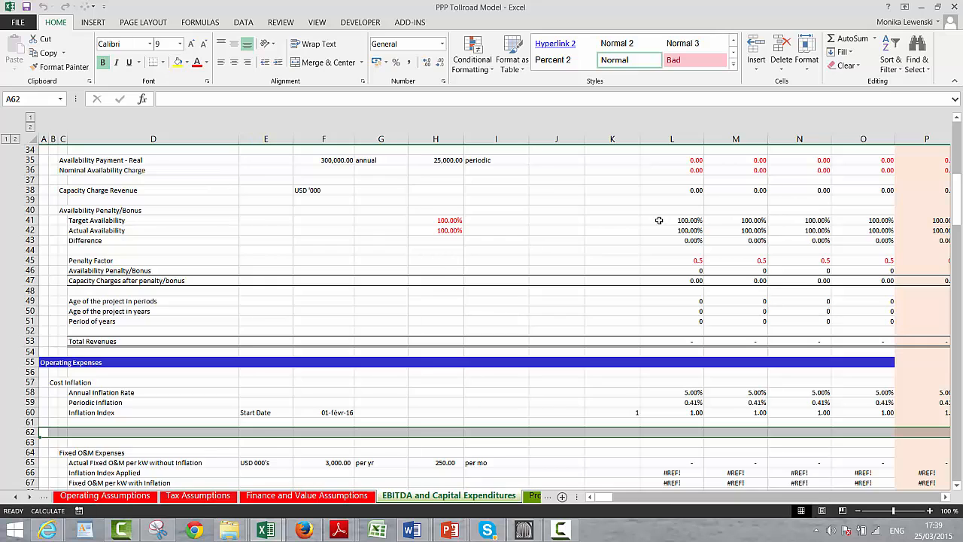
pyautogui.hotkey('ctrl', '-')
pyautogui.hotkey('ctrl', '-')
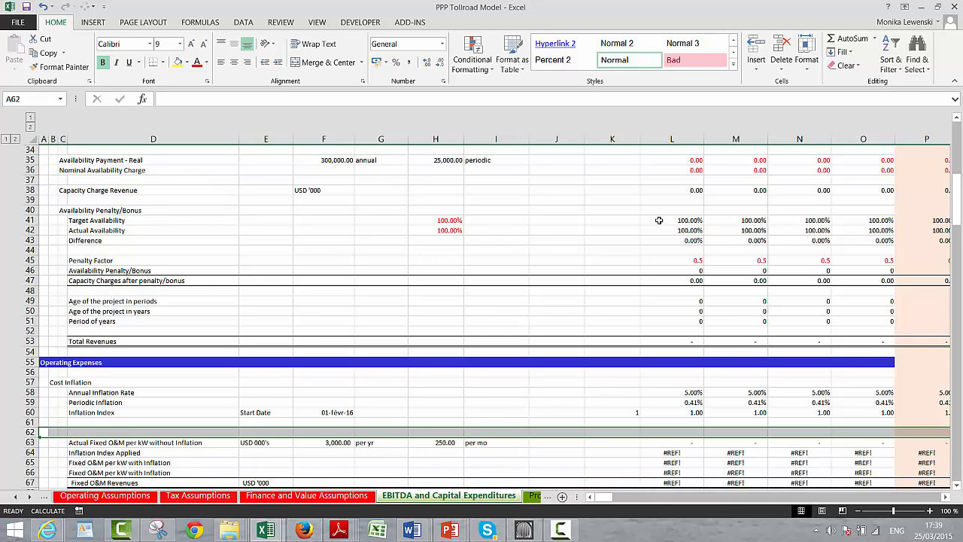
# Change the label in D63 to "Actual Fixed O&M without Inflation"
pyautogui.press('Down')
pyautogui.press('Right')
pyautogui.press('Right')
pyautogui.press('Right')
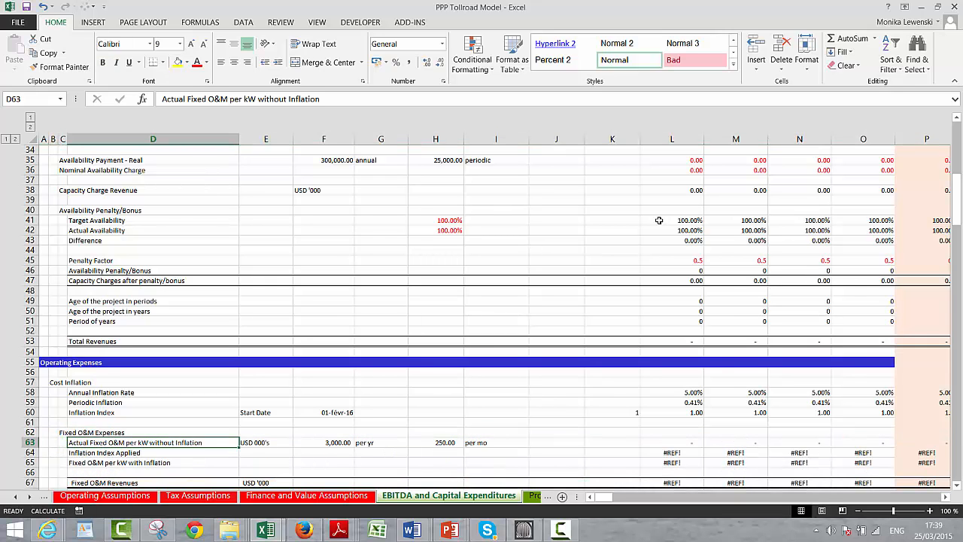
pyautogui.press('F2')
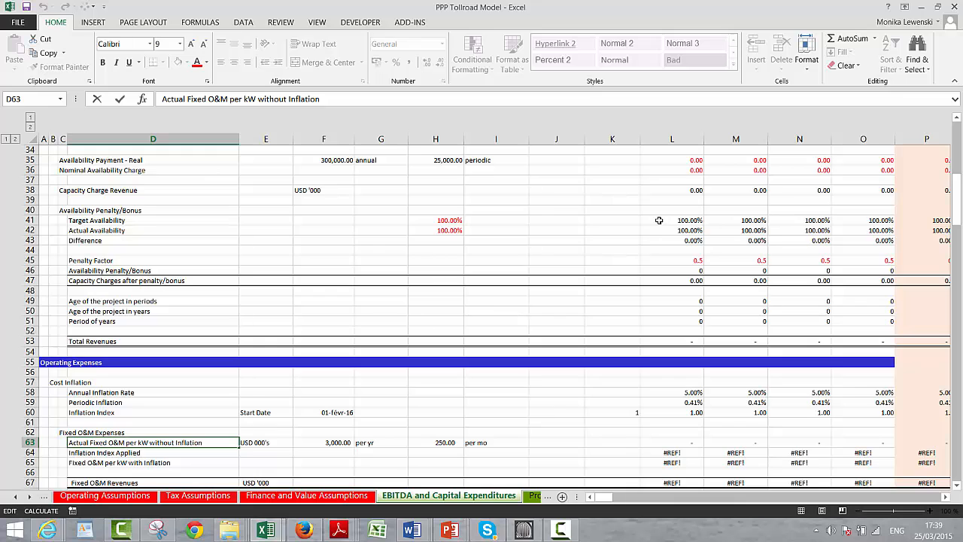
pyautogui.press('BackSpace')
pyautogui.press('BackSpace')
pyautogui.press('BackSpace')
pyautogui.press('BackSpace')
pyautogui.press('BackSpace')
pyautogui.press('BackSpace')
pyautogui.press('BackSpace')
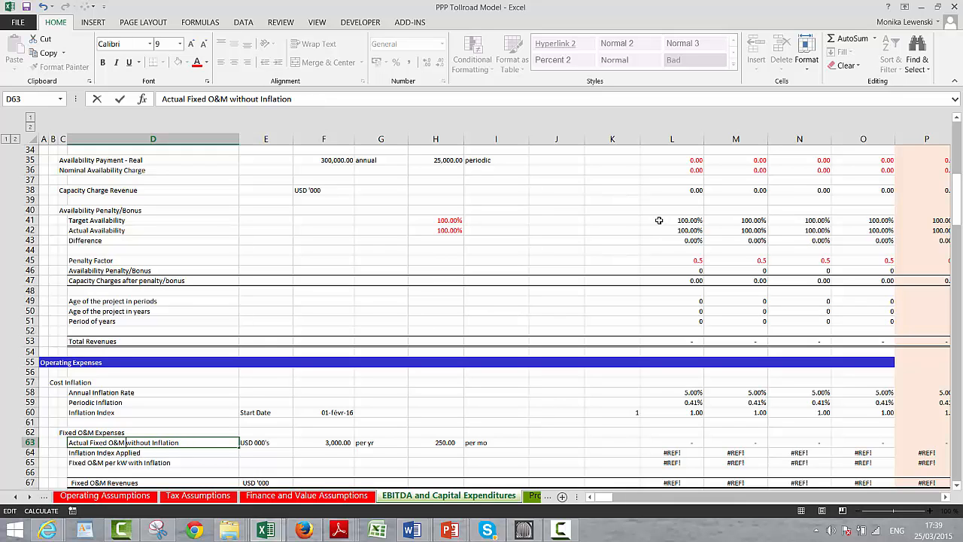
pyautogui.press('Return')
pyautogui.press('Return')
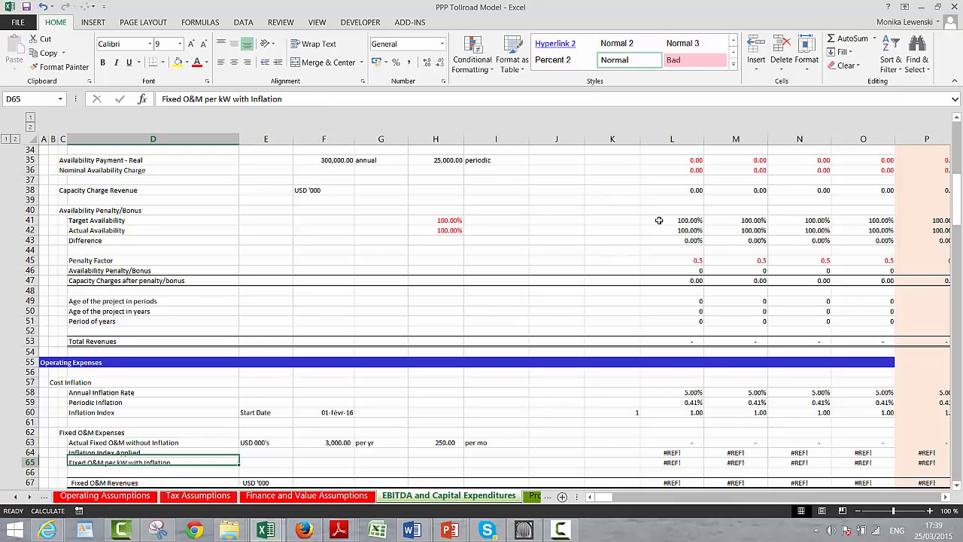
# Link Inflation Index Applied in L64 to the cost inflation index with =L60
pyautogui.press('Up')
pyautogui.press('Up')
pyautogui.press('Right')
pyautogui.press('Right')
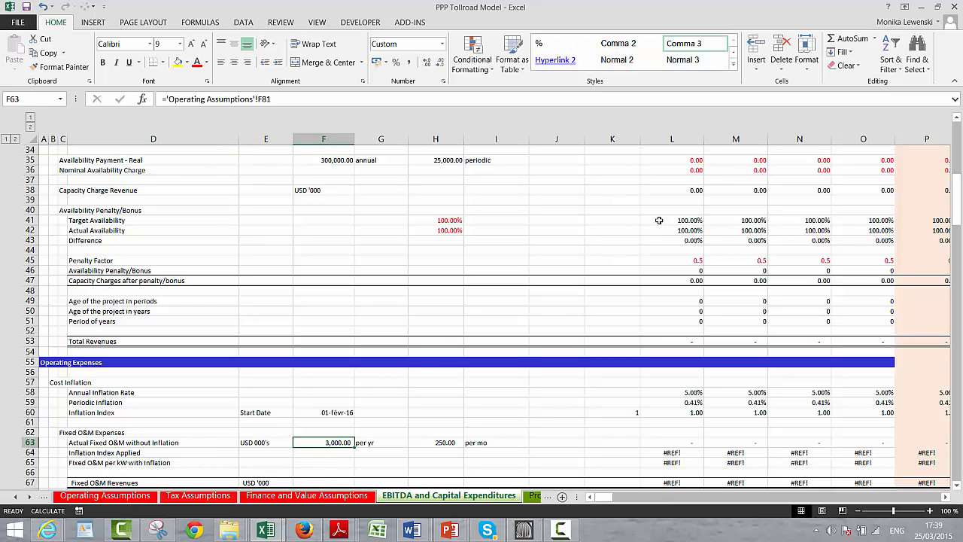
pyautogui.press('Right')
pyautogui.press('Right')
pyautogui.press('Right')
pyautogui.press('Right')
pyautogui.press('Right')
pyautogui.press('Right')
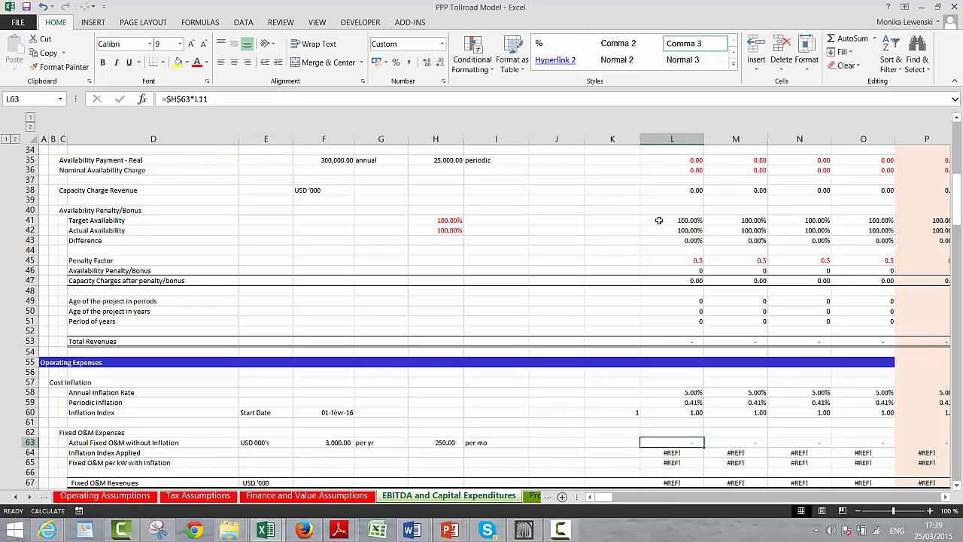
pyautogui.press('Down')
pyautogui.write('=')
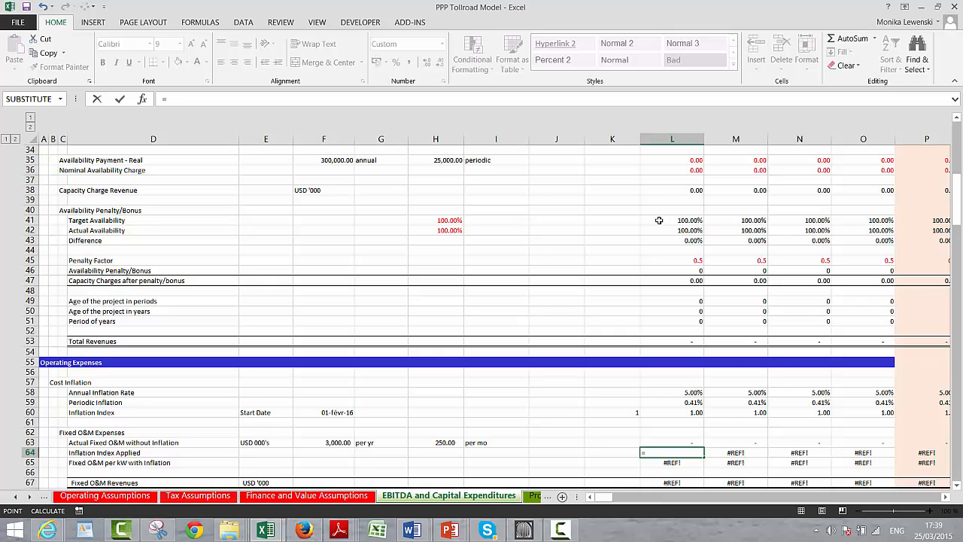
pyautogui.press('Up')
pyautogui.press('Up')
pyautogui.press('Up')
pyautogui.press('Up')
pyautogui.press('Up')
pyautogui.press('Down')
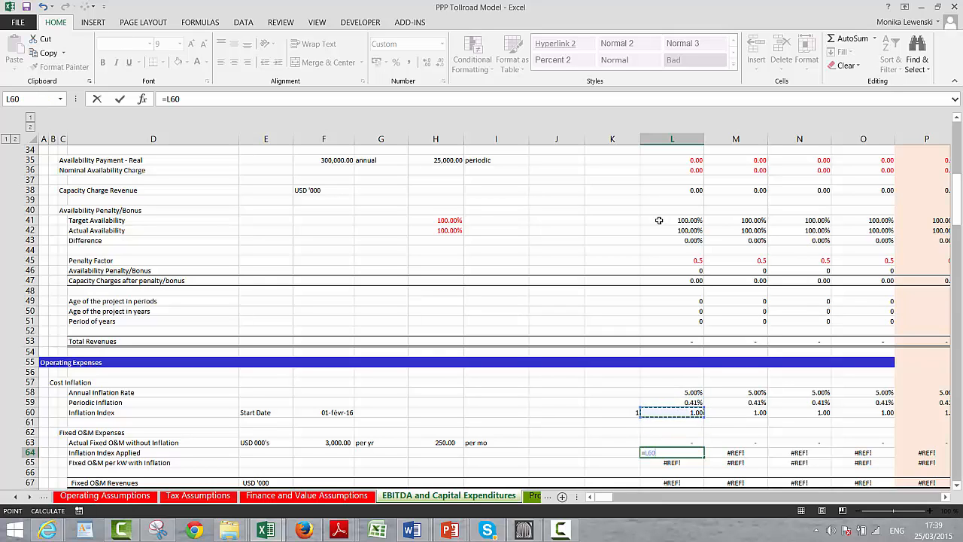
pyautogui.press('Return')
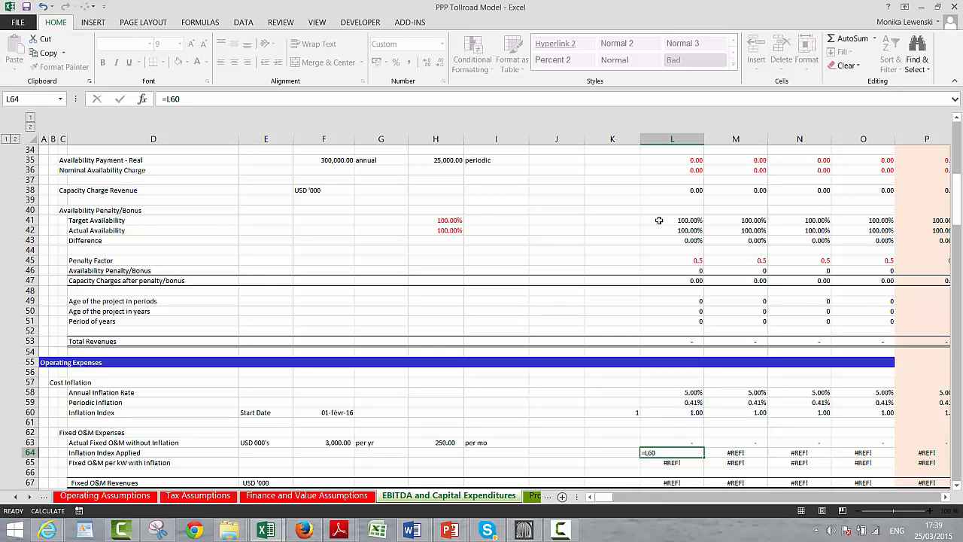
# Fill the Inflation Index Applied formula from L64 across the remaining periods of row 64
pyautogui.press('Down')
pyautogui.press('Up')
pyautogui.press('Up')
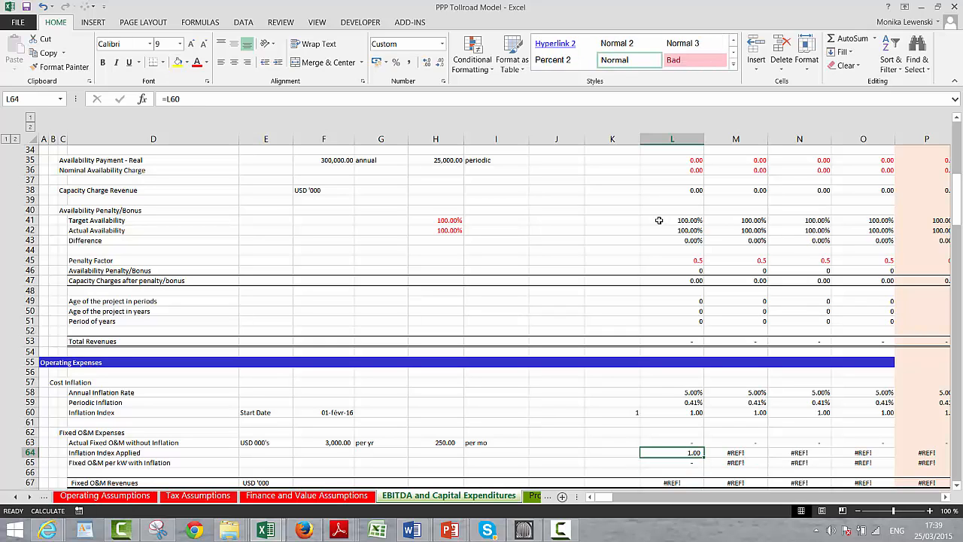
pyautogui.hotkey('ctrl', 'shift', 'Right')
pyautogui.hotkey('ctrl', 'r')
# Delete the "Fixed O&M per kW with Inflation" row and the empty row below it
pyautogui.press('Down')
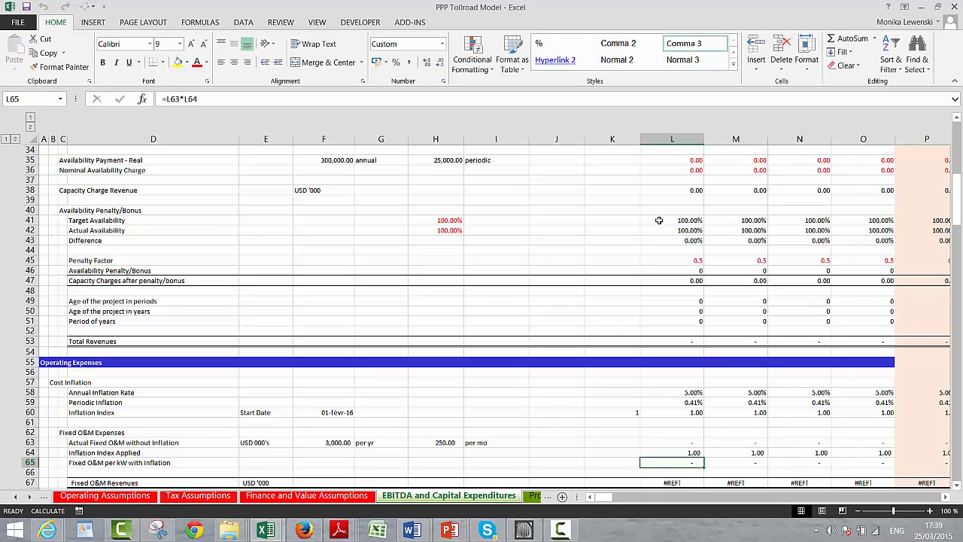
pyautogui.press('Left')
pyautogui.press('Left')
pyautogui.press('Left')
pyautogui.press('Down')
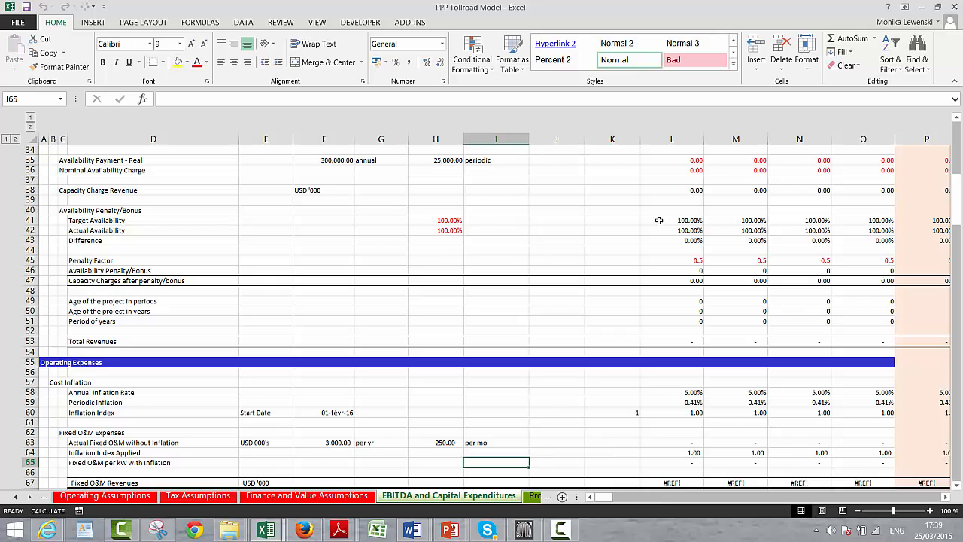
pyautogui.press('Left')
pyautogui.press('Left')
pyautogui.press('Left')
pyautogui.press('Left')
pyautogui.press('Left')
pyautogui.press('Left')
pyautogui.press('Left')
pyautogui.press('Up')
pyautogui.press('Up')
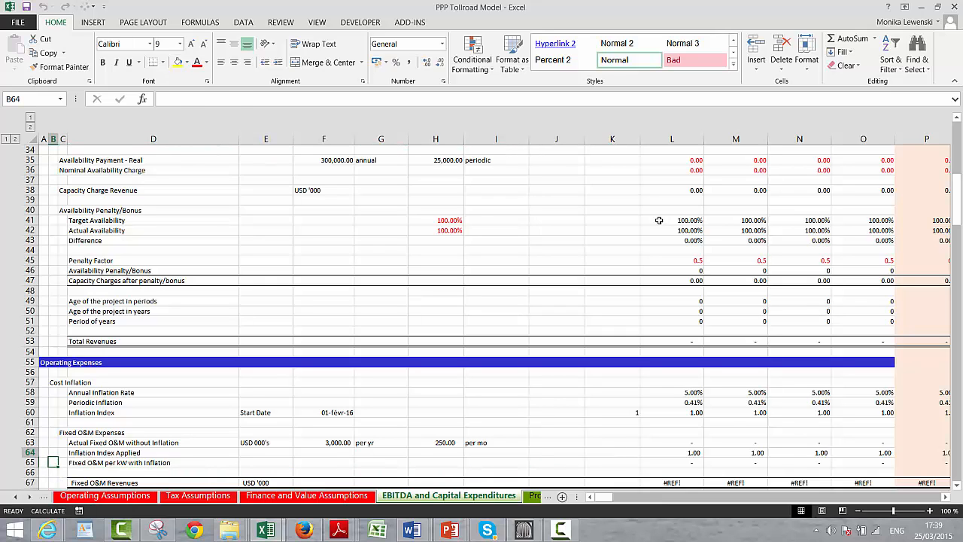
pyautogui.press('Left')
pyautogui.press('Down')
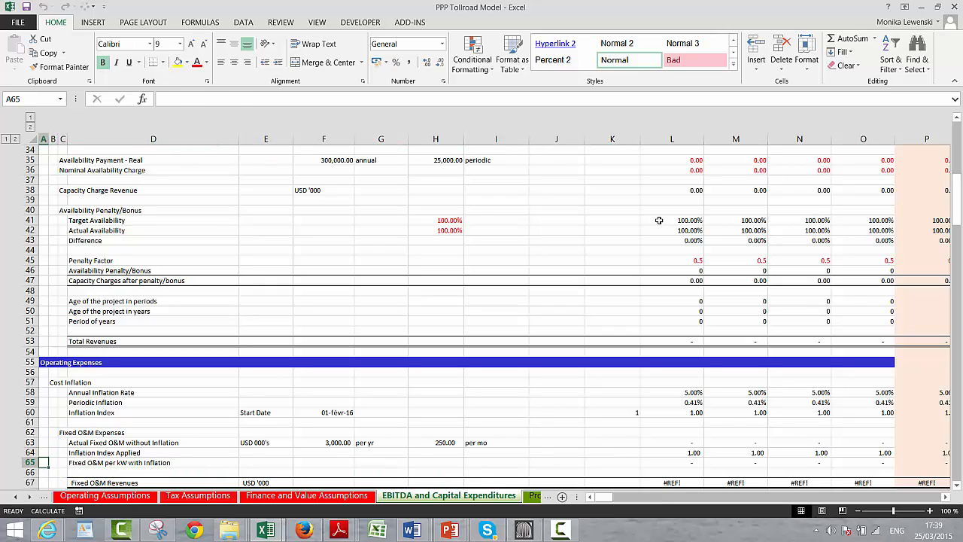
pyautogui.hotkey('shift', 'space')
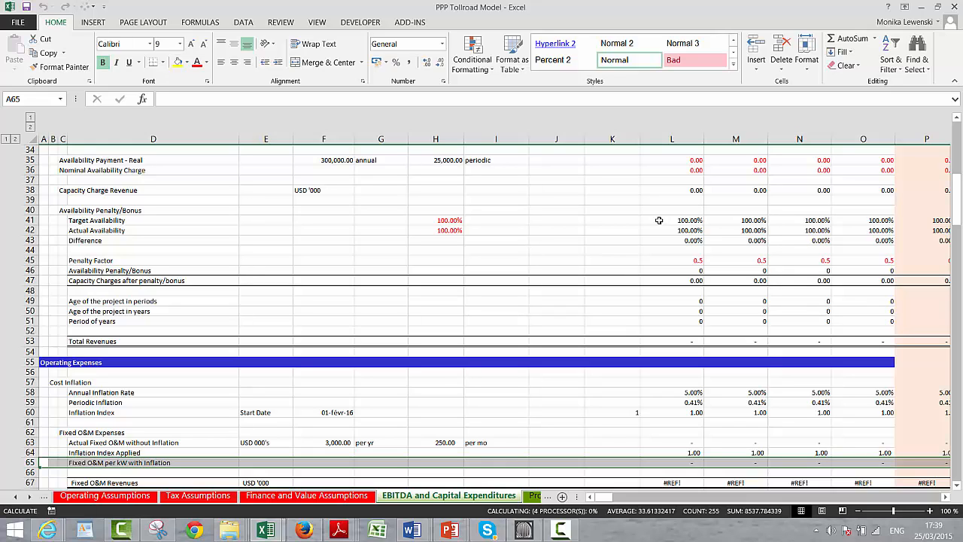
pyautogui.hotkey('ctrl', '-')
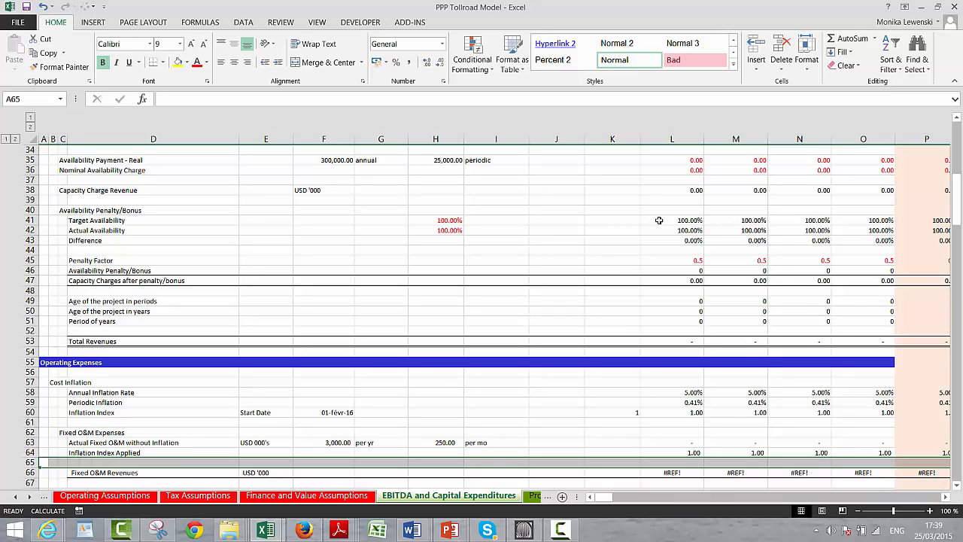
pyautogui.hotkey('ctrl', '-')
# Rename the Fixed O&M Revenues label in D65 as "Fixed O&M Expenses"
pyautogui.press('Right')
pyautogui.press('Right')
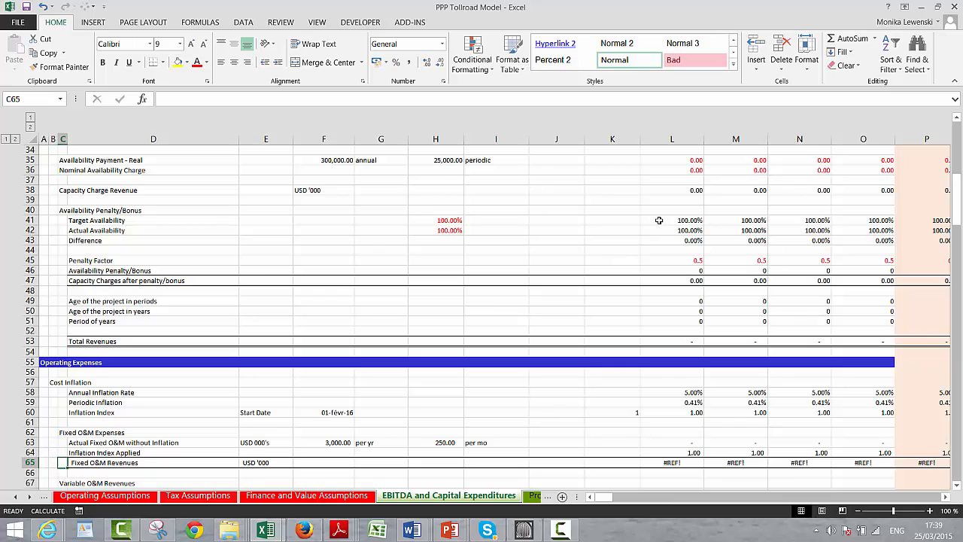
pyautogui.press('Right')
pyautogui.press('F2')
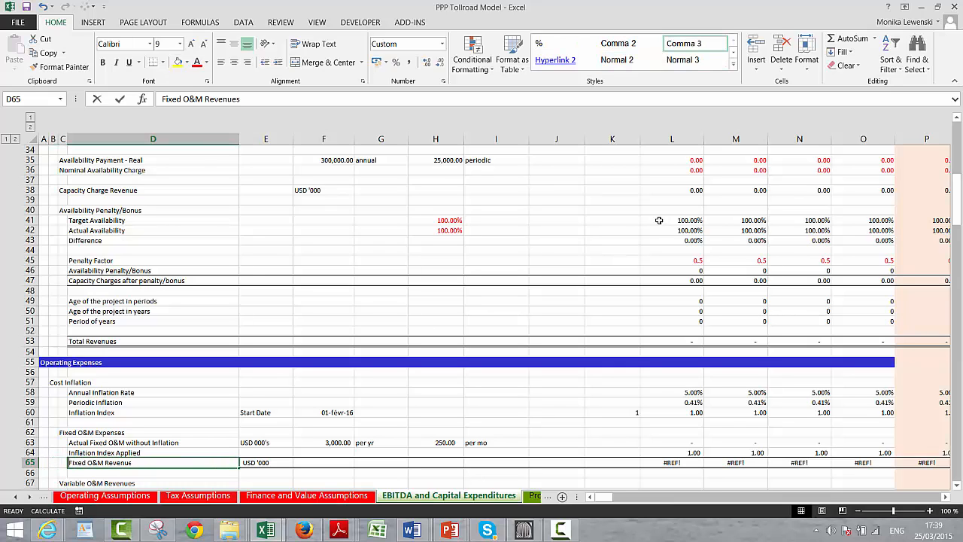
pyautogui.press('BackSpace')
pyautogui.press('BackSpace')
pyautogui.press('BackSpace')
pyautogui.press('BackSpace')
pyautogui.press('BackSpace')
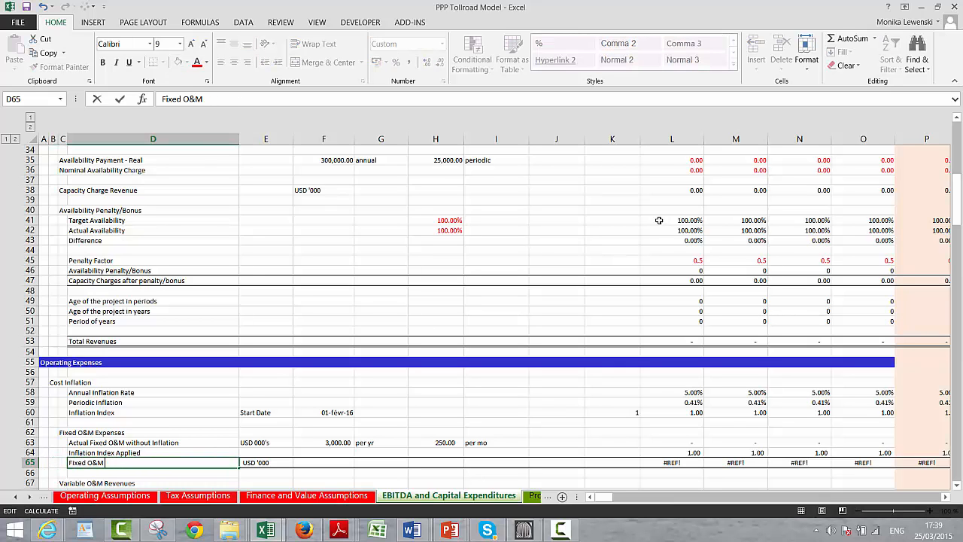
pyautogui.write('Expenses')
pyautogui.press('Return')
pyautogui.press('Up')
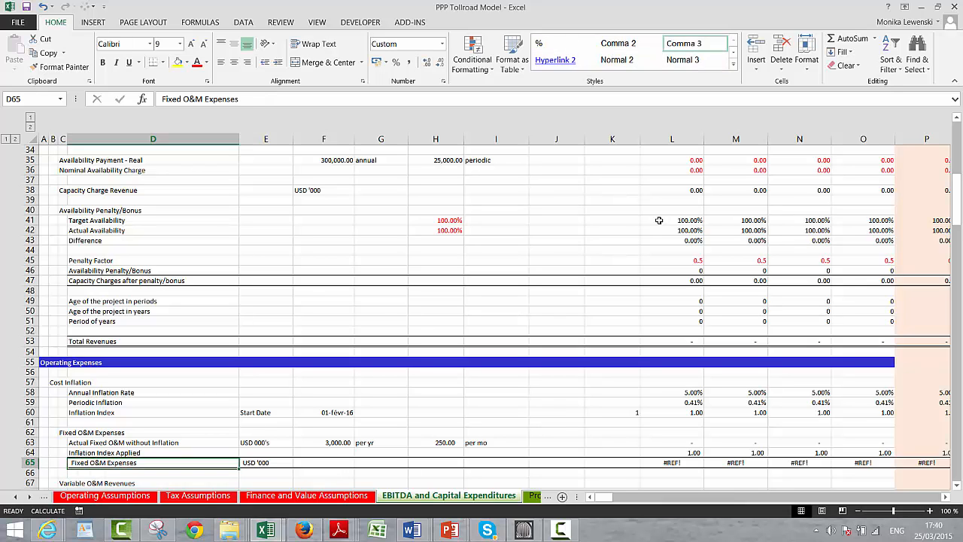
# Calculate Fixed O&M Expenses in L65 as =L64*L63 and fill the formula across the remaining periods
pyautogui.press('Up')
pyautogui.press('Right')
pyautogui.press('Right')
pyautogui.press('Right')
pyautogui.press('Right')
pyautogui.press('Right')
pyautogui.press('Right')
pyautogui.press('Right')
pyautogui.press('Right')
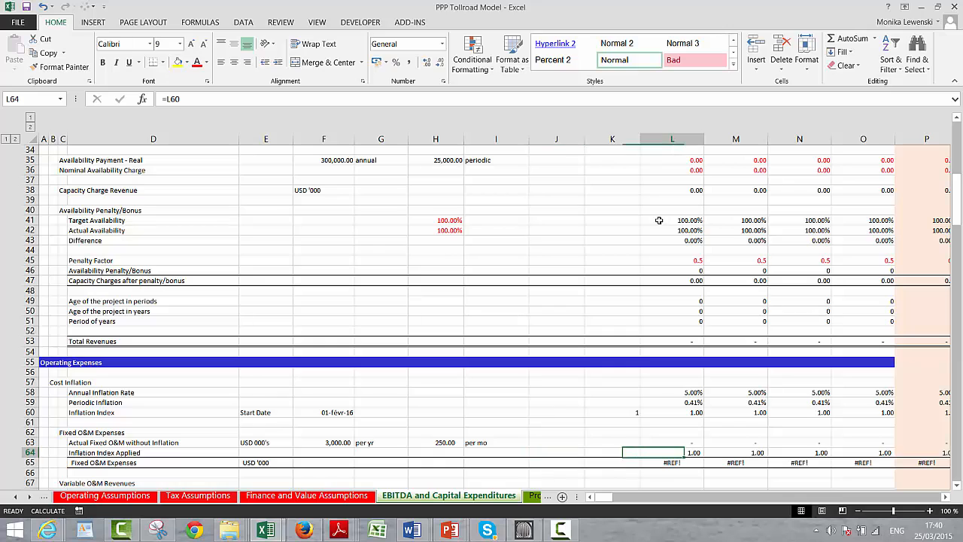
pyautogui.press('Down')
pyautogui.write('=')
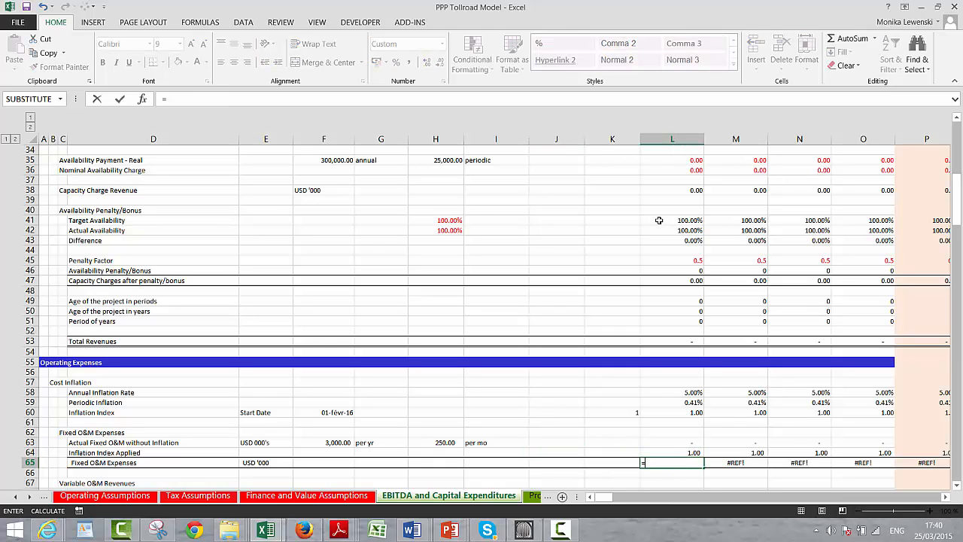
pyautogui.press('Up')
pyautogui.write('*')
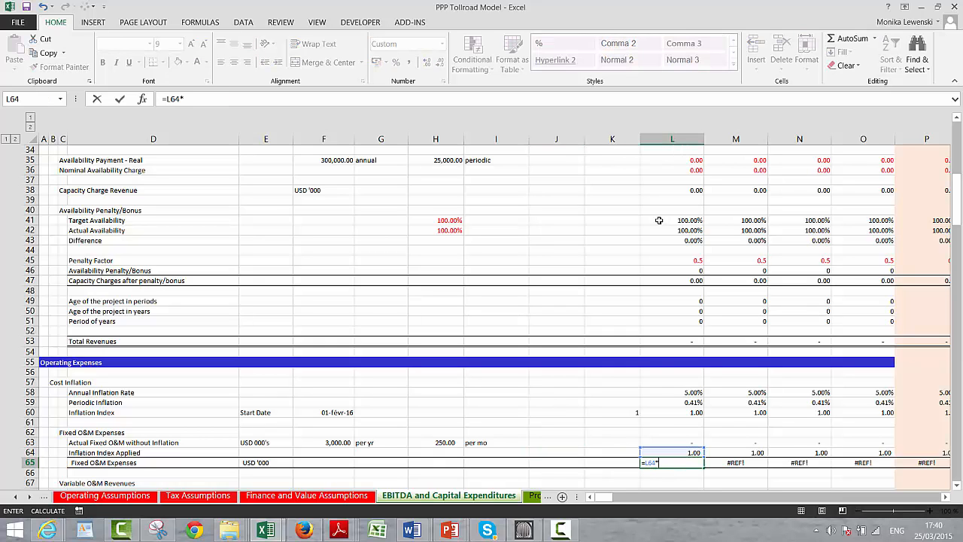
pyautogui.press('Up')
pyautogui.press('Up')
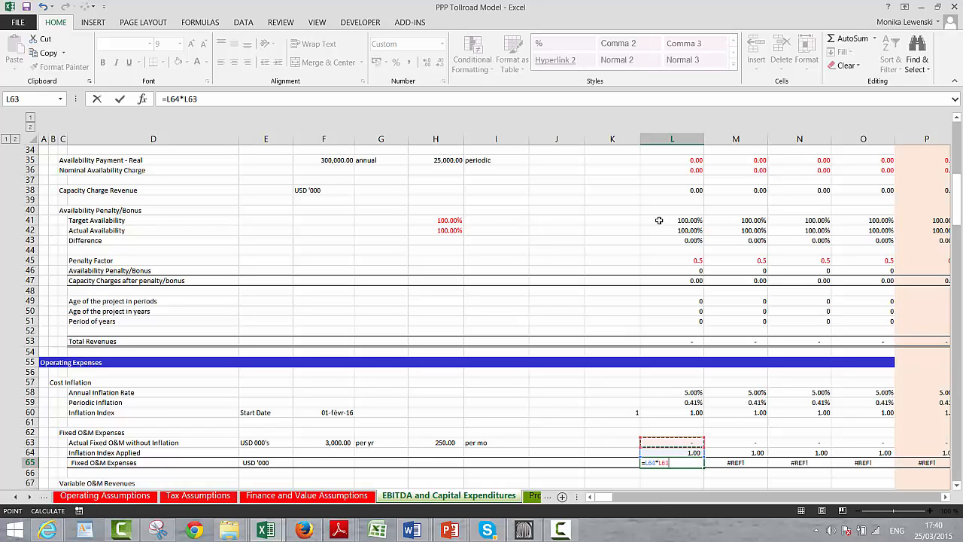
pyautogui.hotkey('ctrl', 'Return')
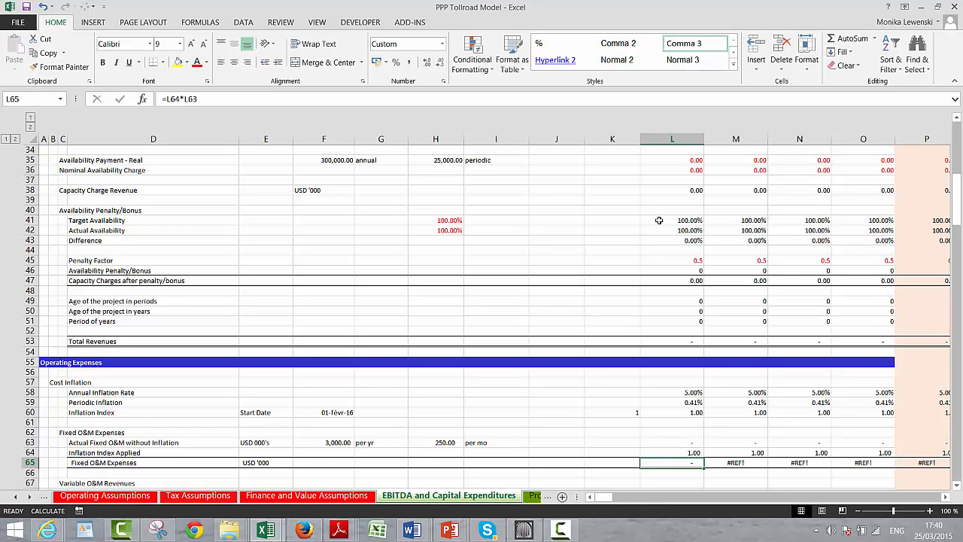
pyautogui.hotkey('ctrl', 'shift', 'Right')
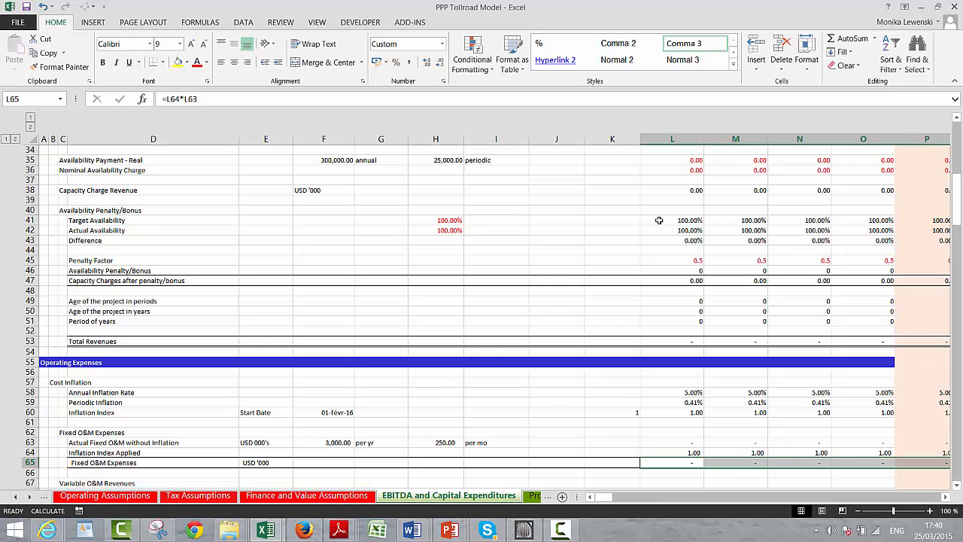
pyautogui.hotkey('ctrl', 'r')
# Rename the Variable O&M Revenues heading in C67 as "Variable O&M Expenses"
pyautogui.press('Left')
pyautogui.press('Left')
pyautogui.press('Down')
pyautogui.press('Down')
pyautogui.press('Down')
pyautogui.press('Down')
pyautogui.press('Down')
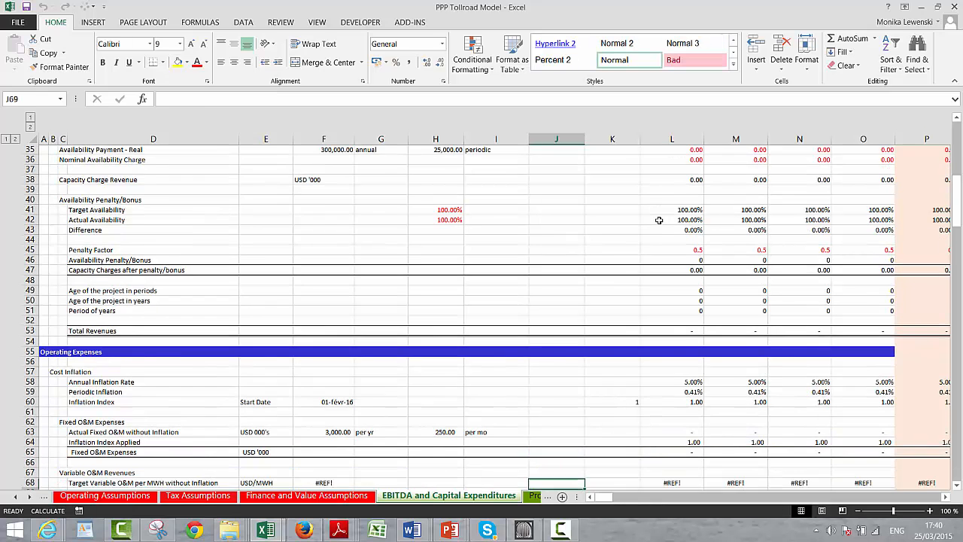
pyautogui.press('Up')
pyautogui.press('Left')
pyautogui.press('Left')
pyautogui.press('Left')
pyautogui.press('Left')
pyautogui.press('Left')
pyautogui.press('Left')
pyautogui.press('Left')
pyautogui.press('Left')
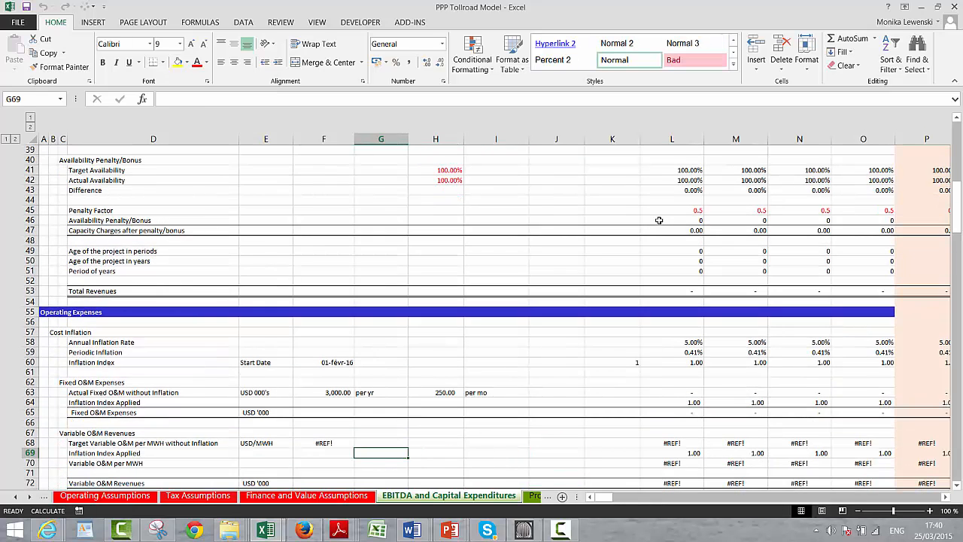
pyautogui.press('Up')
pyautogui.press('Up')
pyautogui.press('Right')
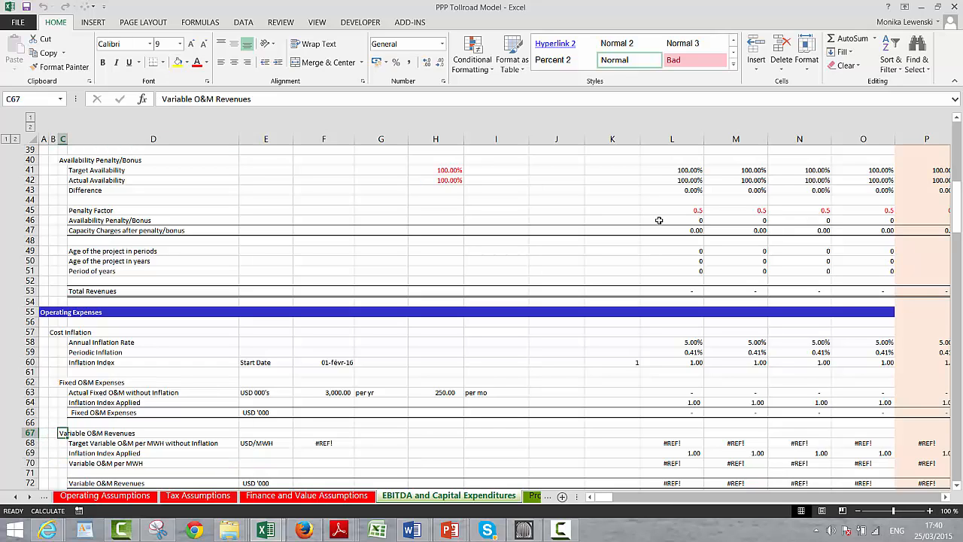
pyautogui.press('F2')
pyautogui.press('BackSpace')
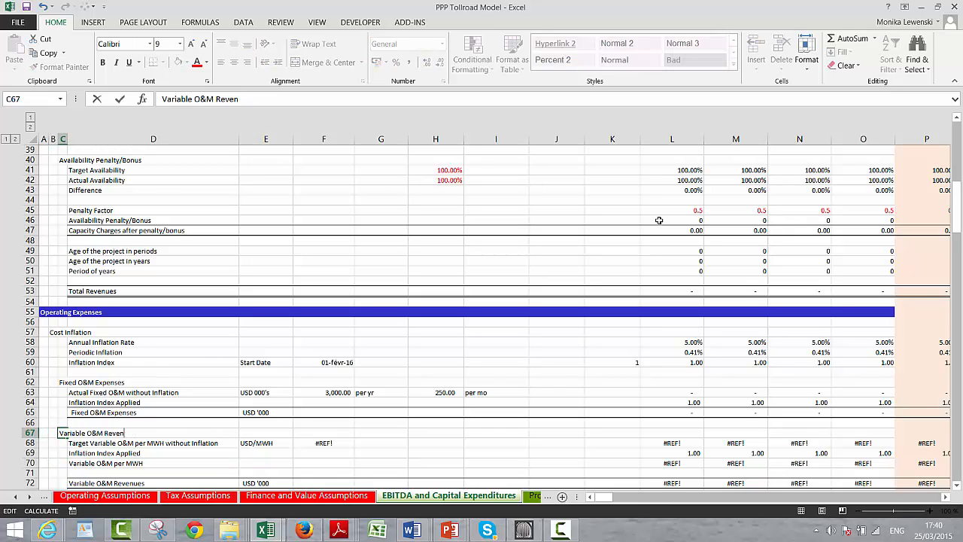
pyautogui.press('BackSpace')
pyautogui.press('BackSpace')
pyautogui.press('BackSpace')
pyautogui.write('Expenses')
pyautogui.press('Return')
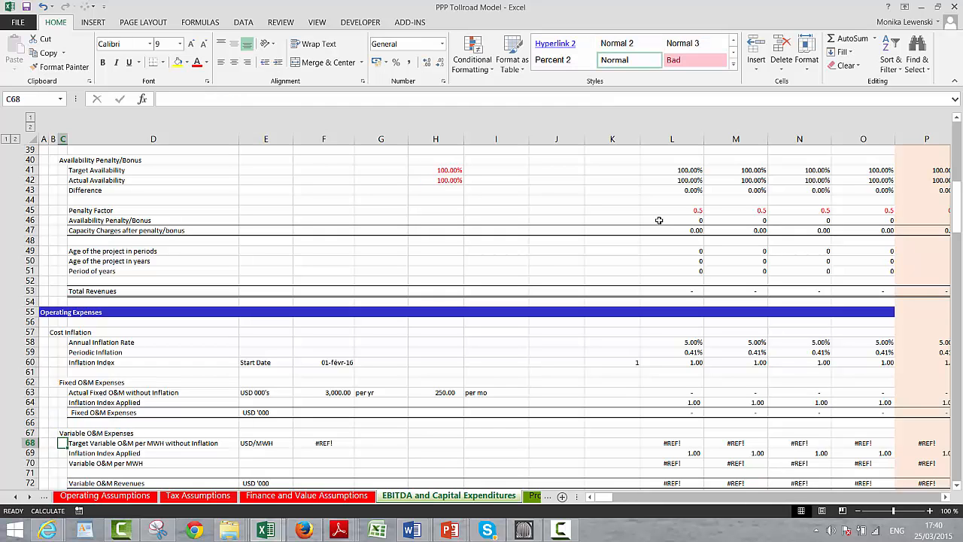
# Change the unit of the target variable O&M row in E68 to "USD/Unit"
pyautogui.press('Left')
pyautogui.press('Left')
pyautogui.press('Right')
pyautogui.press('Right')
pyautogui.press('Right')
pyautogui.press('Right')
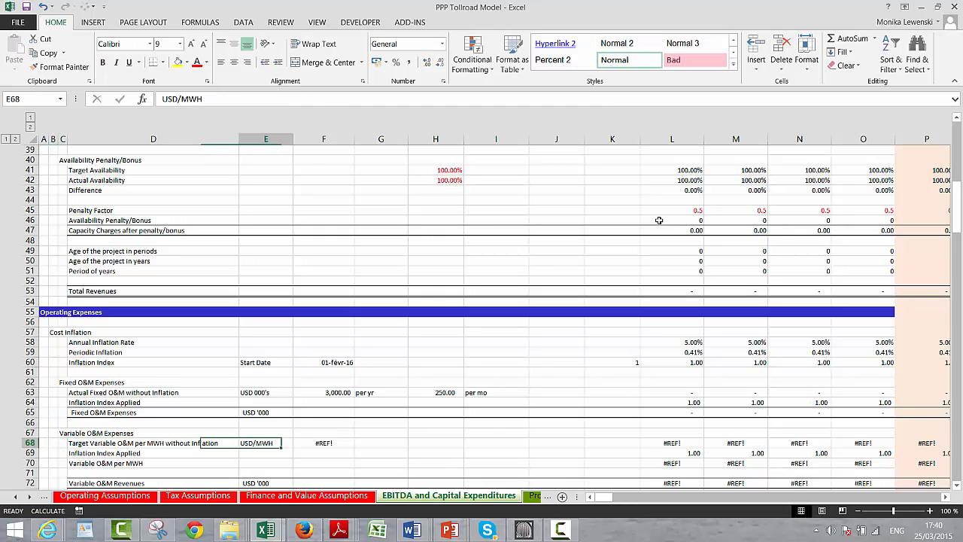
pyautogui.press('Right')
pyautogui.press('Left')
pyautogui.write('USD/')
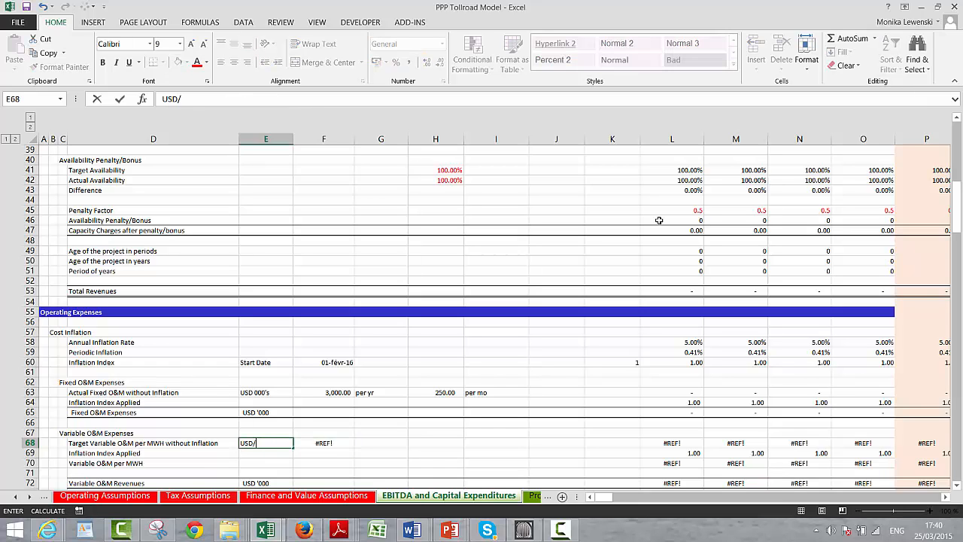
pyautogui.write('Unit')
pyautogui.press('Return')
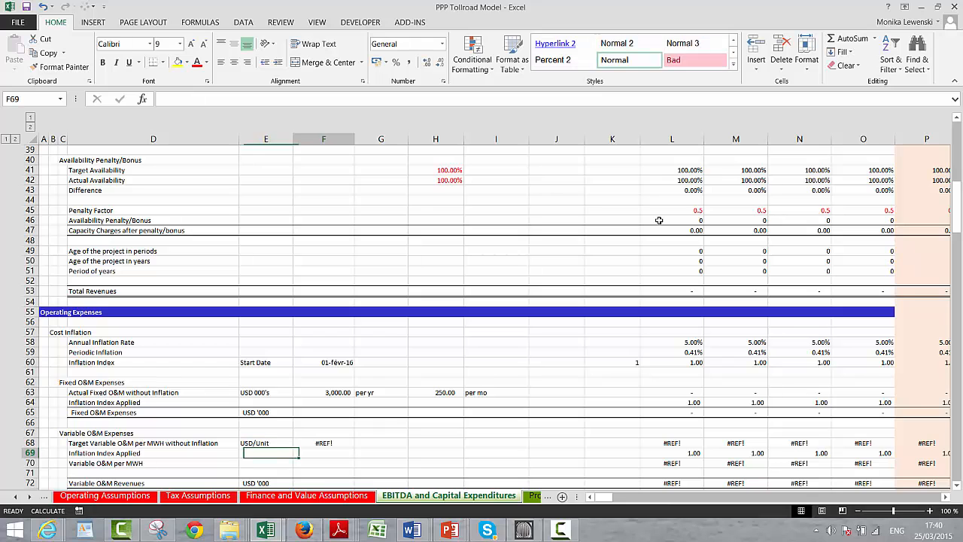
# Link F68 to the Variable O&M Expenses value in F82 of the Operating Assumptions sheet
pyautogui.press('Up')
pyautogui.write('=')
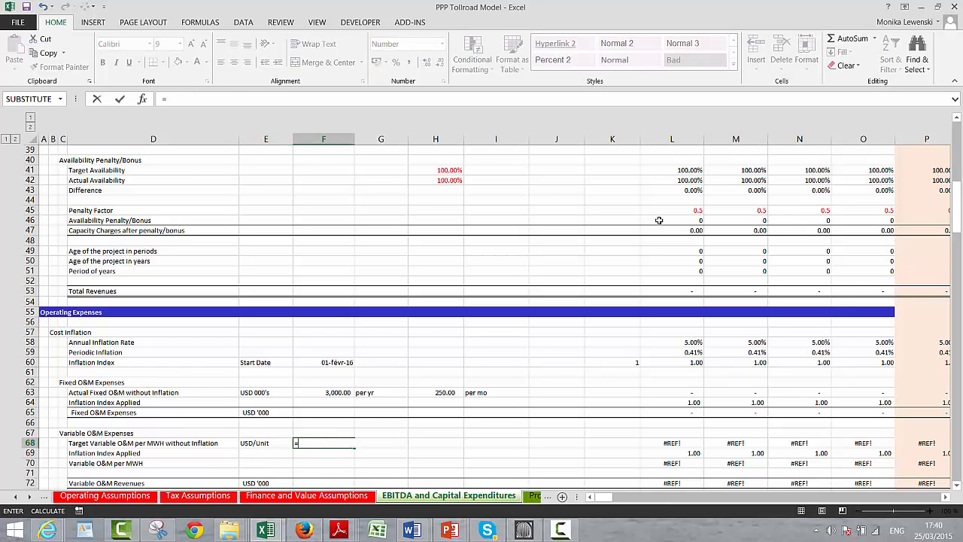
pyautogui.hotkey('ctrl', 'pageup')
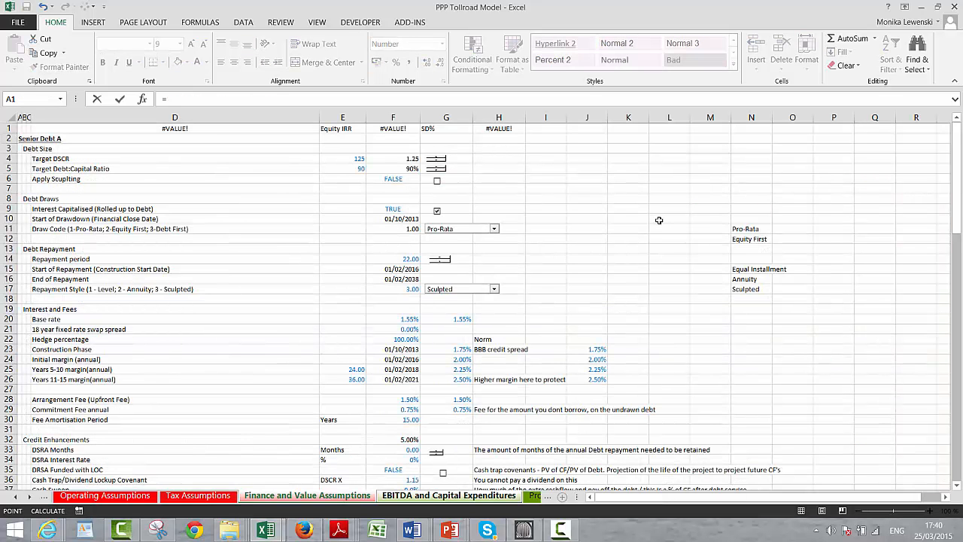
pyautogui.hotkey('ctrl', 'pageup')
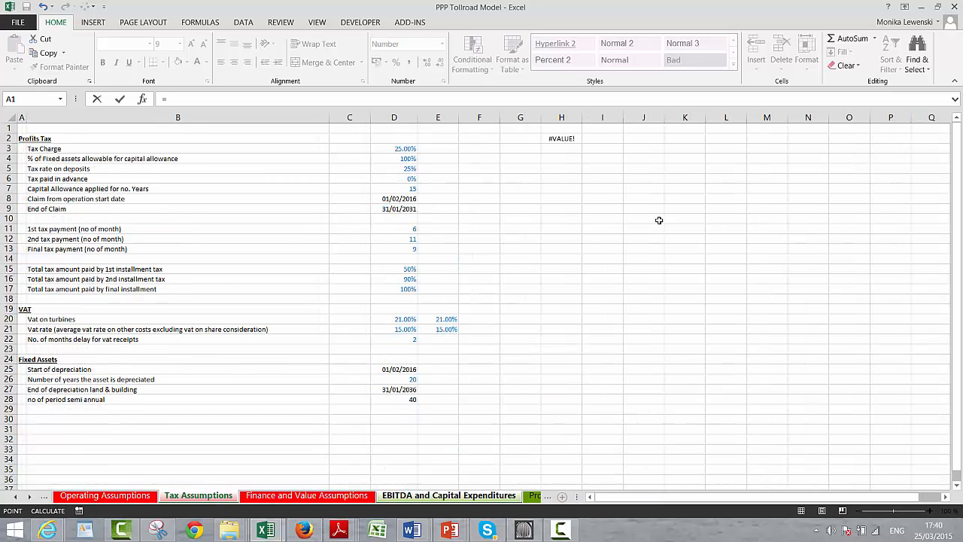
pyautogui.hotkey('ctrl', 'pageup')
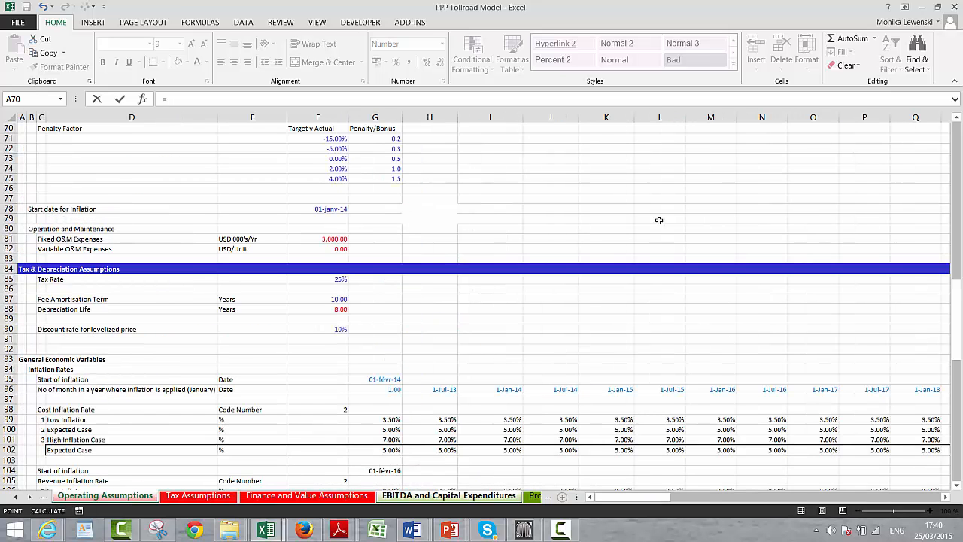
pyautogui.click(328, 246)
pyautogui.press('Return')
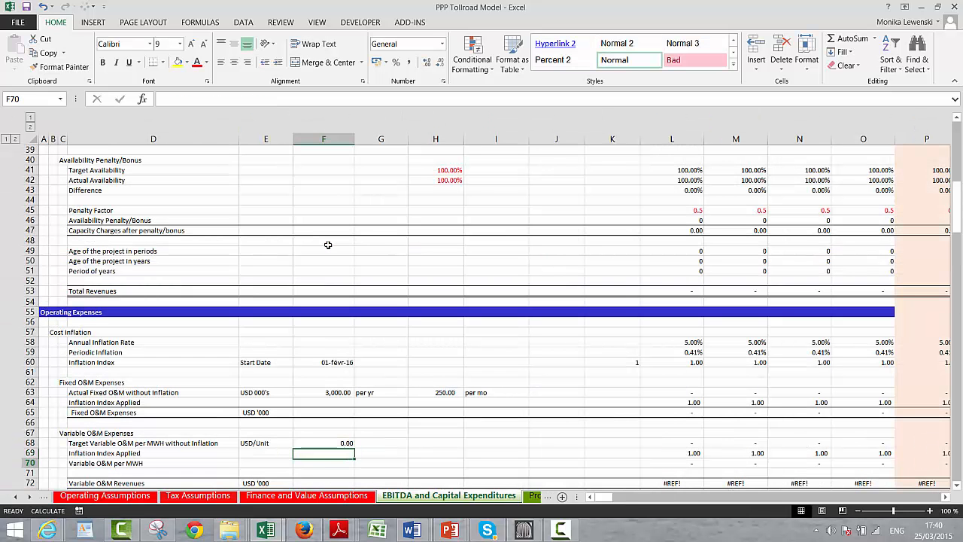
# Clear the Variable O&M Revenues formulas in row 72 from L72 across all remaining periods
pyautogui.press('Left')
pyautogui.press('Right')
pyautogui.press('Right')
pyautogui.press('Right')
pyautogui.press('Right')
pyautogui.press('Right')
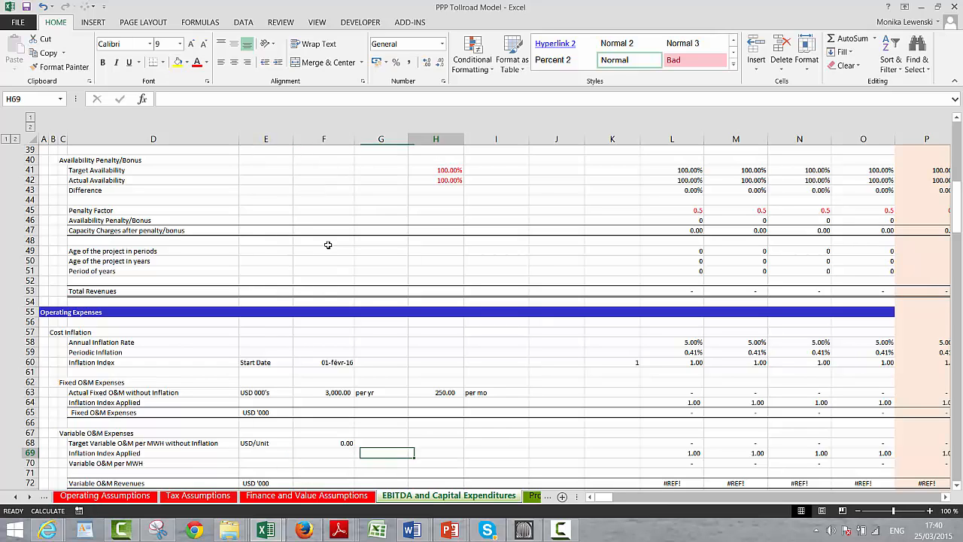
pyautogui.press('Down')
pyautogui.press('Down')
pyautogui.press('Down')
pyautogui.press('Left')
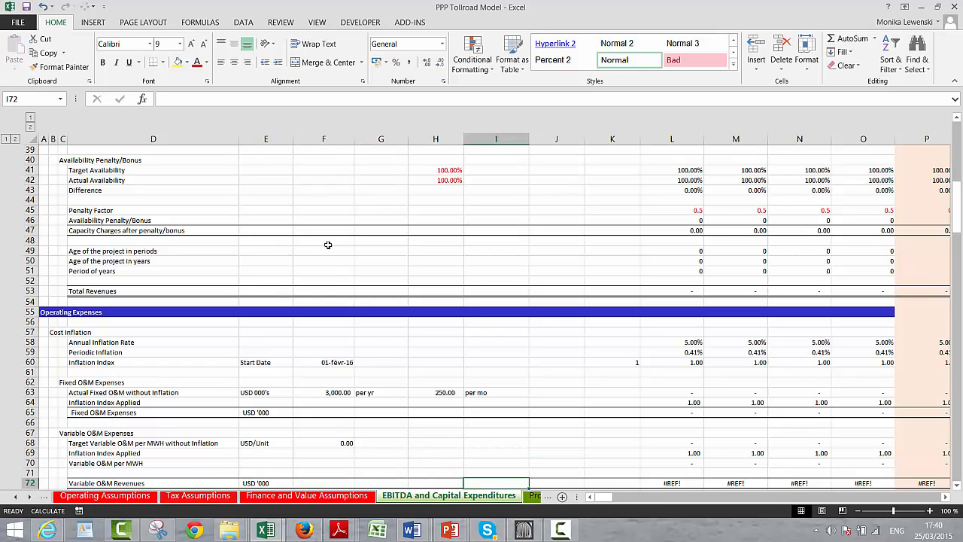
pyautogui.press('Right')
pyautogui.press('Right')
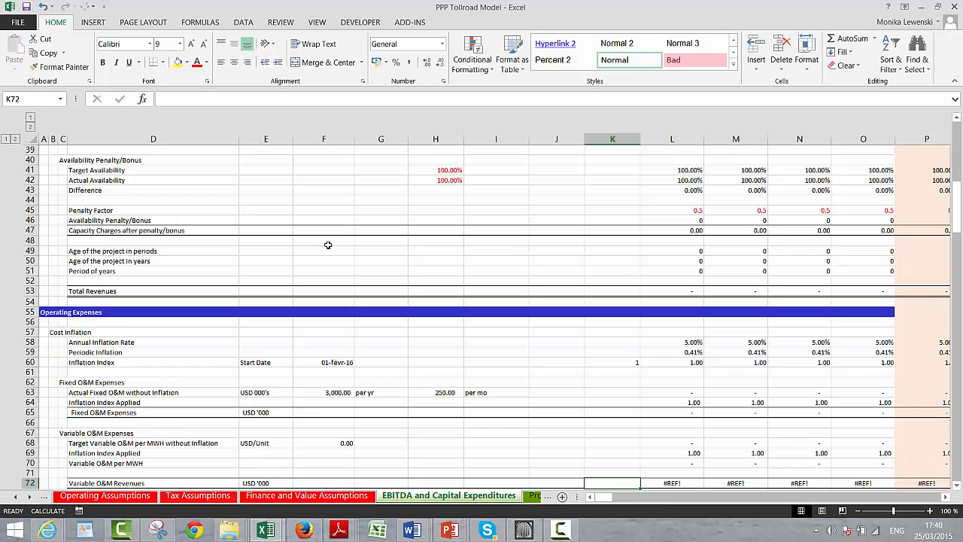
pyautogui.press('Right')
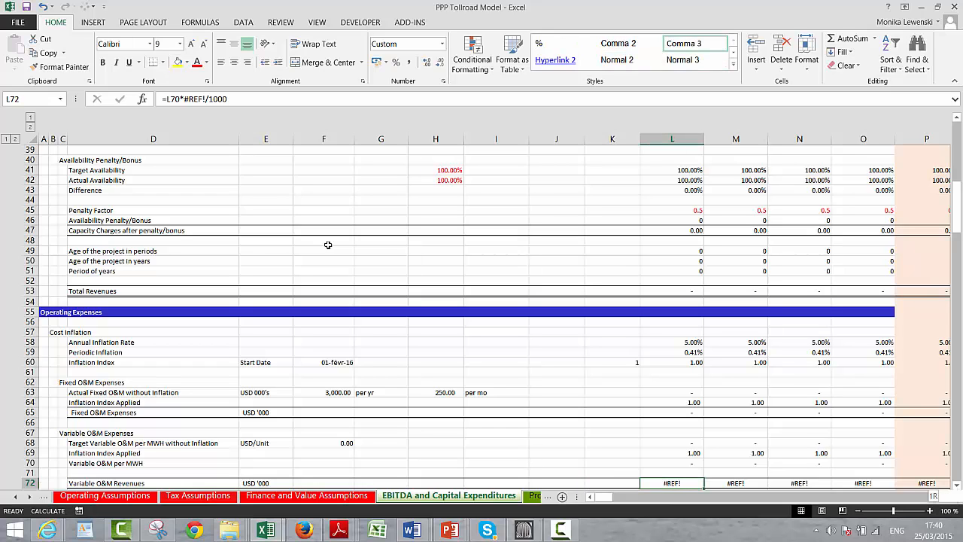
pyautogui.hotkey('ctrl', 'shift', 'Right')
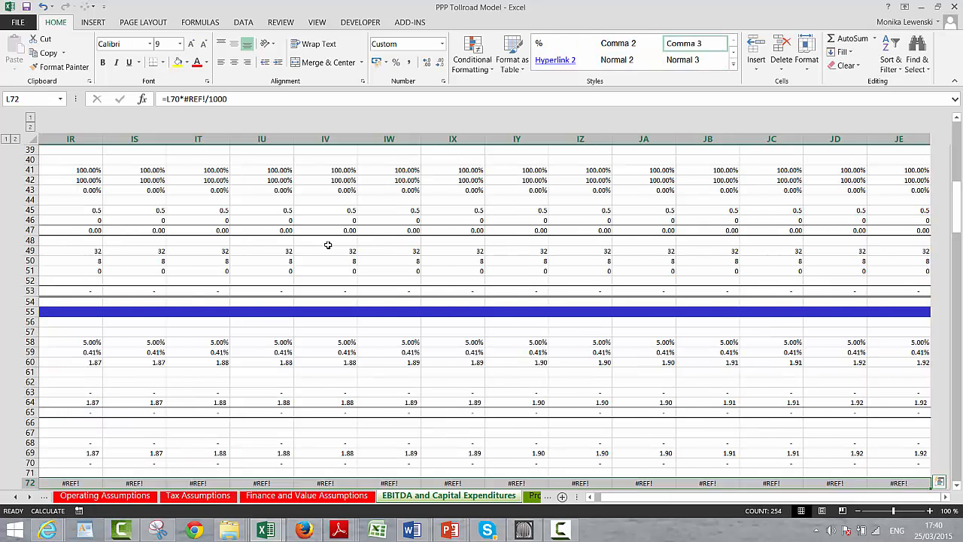
pyautogui.press('Left')
pyautogui.press('Left')
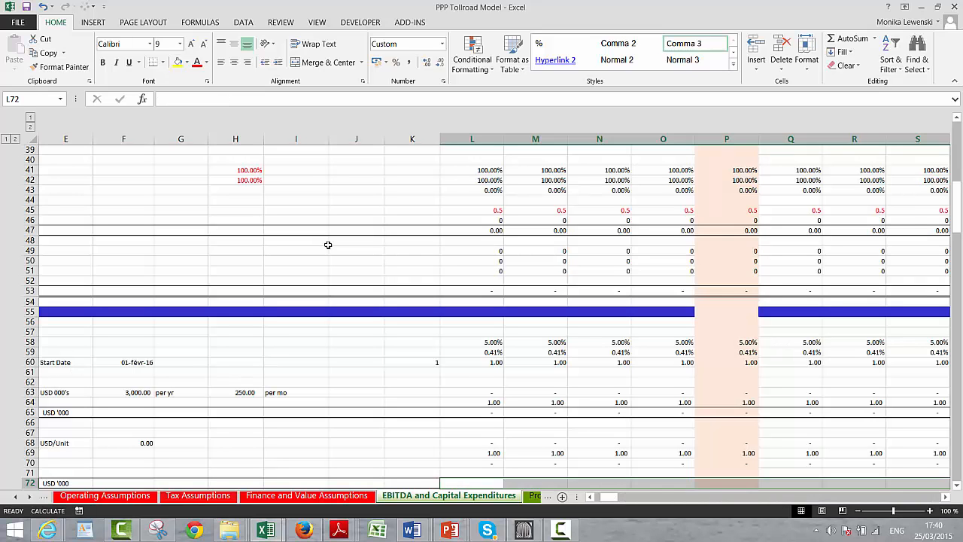
# Calculate Total Operation and Maintenance in L74 as =L72+L65 and fill the formula across the remaining periods
pyautogui.press('Left')
pyautogui.press('Left')
pyautogui.press('Left')
pyautogui.press('Left')
pyautogui.press('Left')
pyautogui.press('Left')
pyautogui.press('Left')
pyautogui.press('Left')
pyautogui.press('Left')
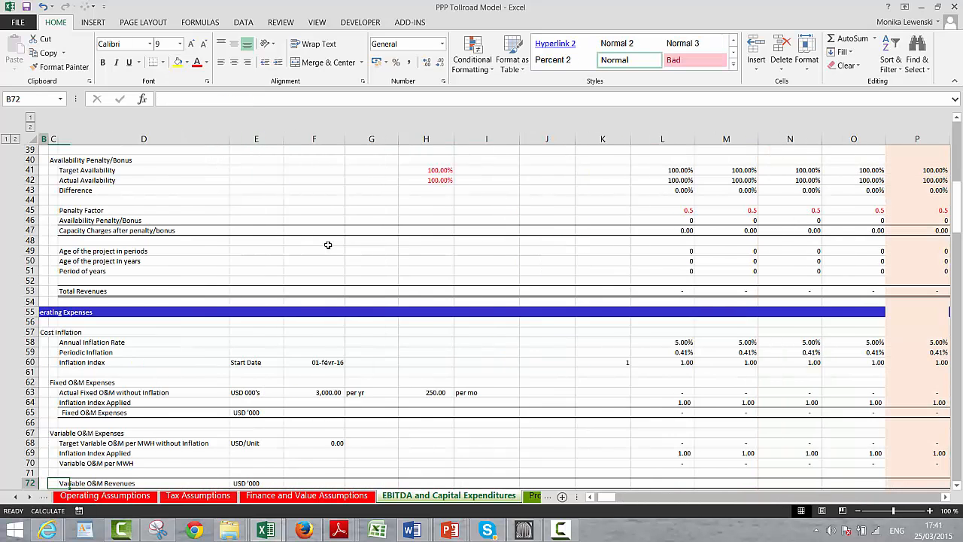
pyautogui.press('Down')
pyautogui.scroll(-1, 328, 244)
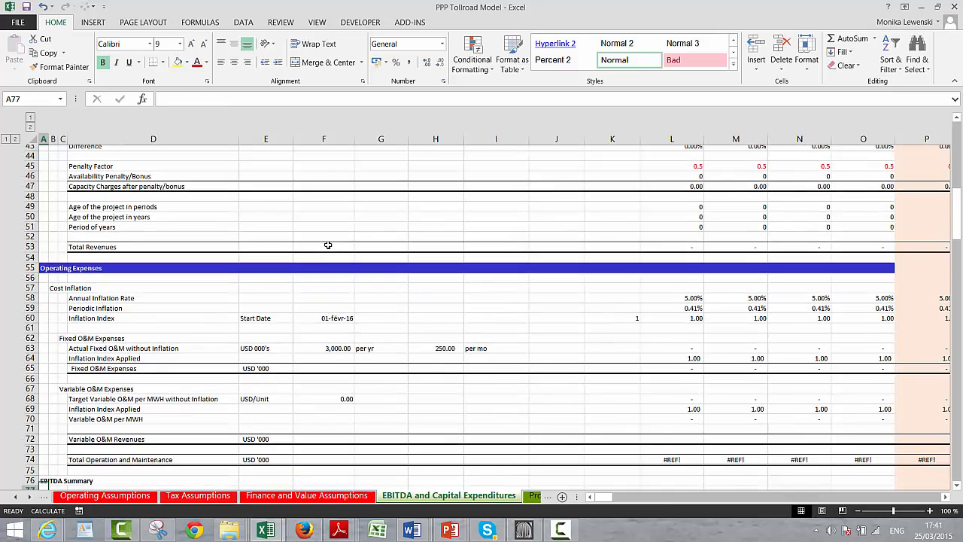
pyautogui.press('Right')
pyautogui.press('Right')
pyautogui.press('Right')
pyautogui.press('Right')
pyautogui.press('Right')
pyautogui.press('Right')
pyautogui.press('Right')
pyautogui.press('Right')
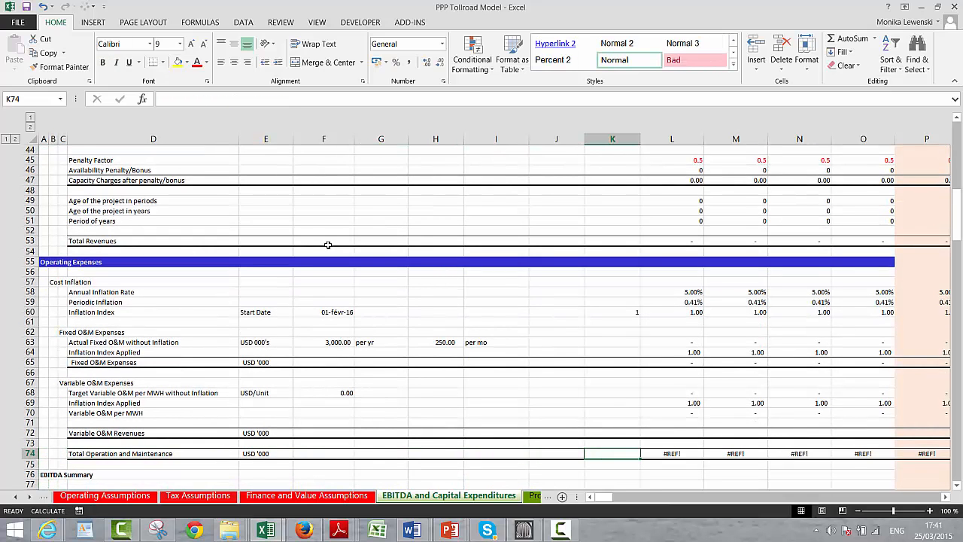
pyautogui.press('Right')
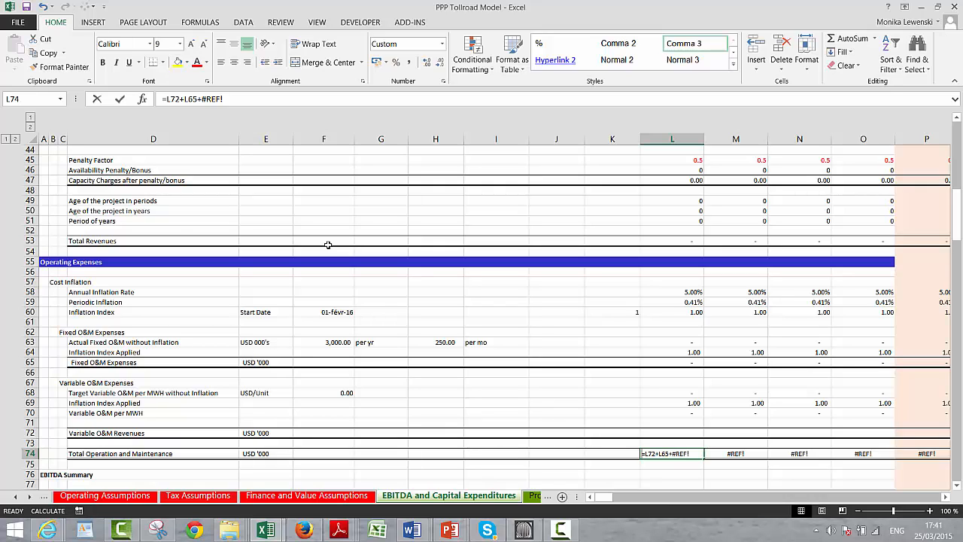
pyautogui.write('=')
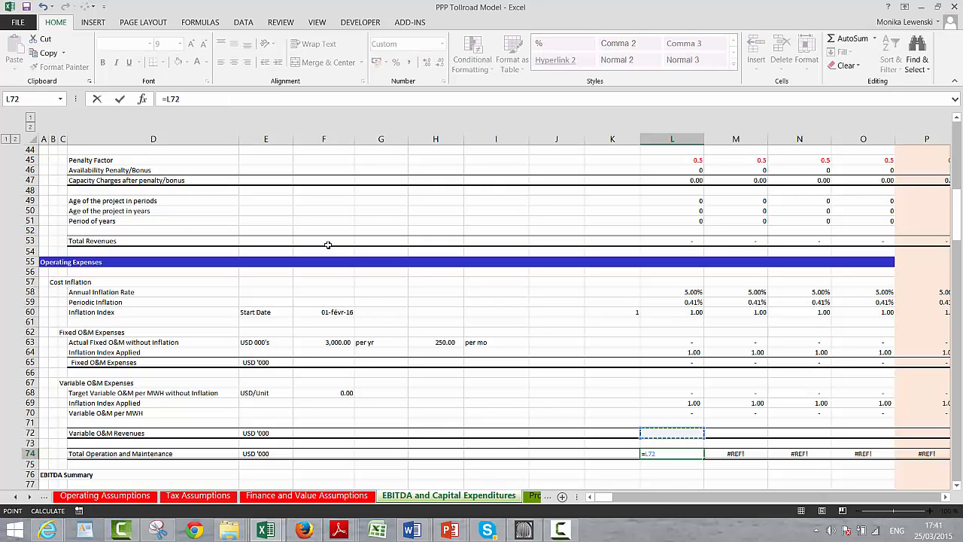
pyautogui.press('Up')
pyautogui.press('Up')
pyautogui.press('Up')
pyautogui.press('Up')
pyautogui.press('Up')
pyautogui.press('Up')
pyautogui.press('Up')
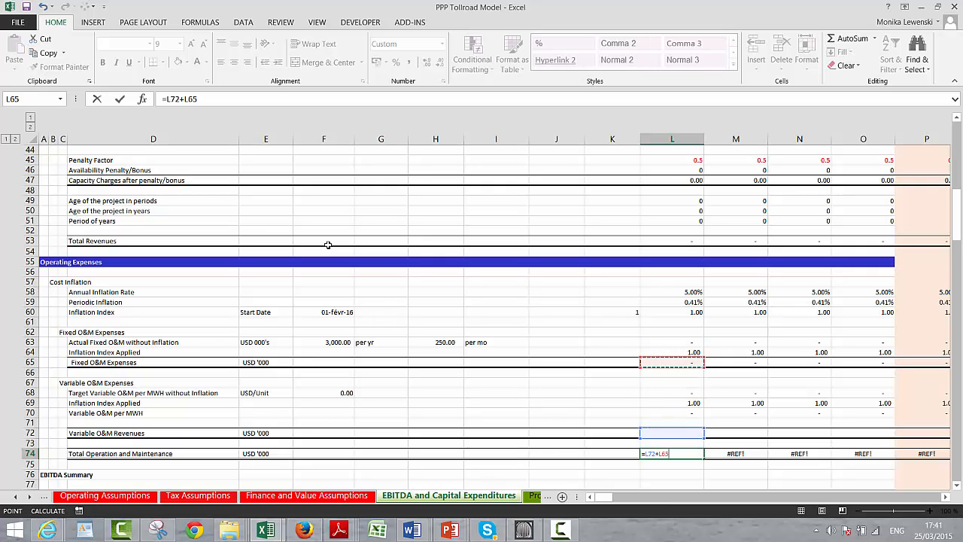
pyautogui.press('Return')
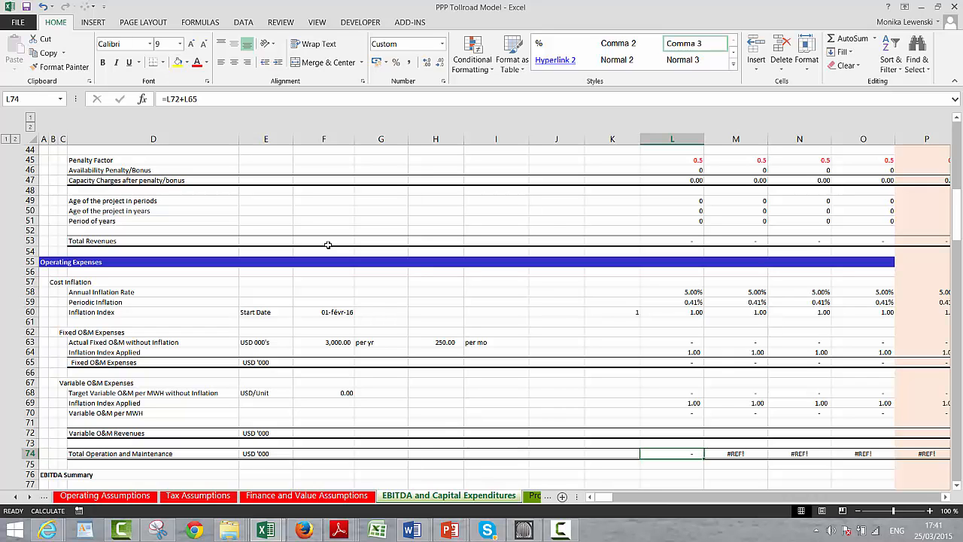
pyautogui.hotkey('ctrl', 'shift', 'Right')
pyautogui.hotkey('ctrl', 'r')
# Examine the rows of the EBITDA Summary section from the date match down to Pre-tax Cash Flow
pyautogui.press('Down')
pyautogui.press('Down')
pyautogui.press('Down')
pyautogui.press('Down')
pyautogui.press('Down')
pyautogui.press('Down')
pyautogui.press('Down')
pyautogui.press('Down')
pyautogui.press('Down')
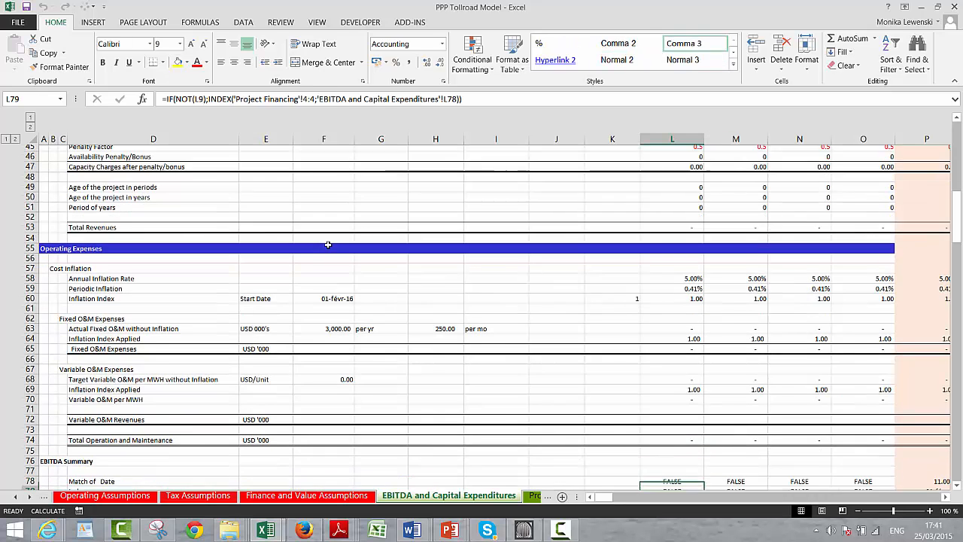
pyautogui.press('Down')
pyautogui.press('Down')
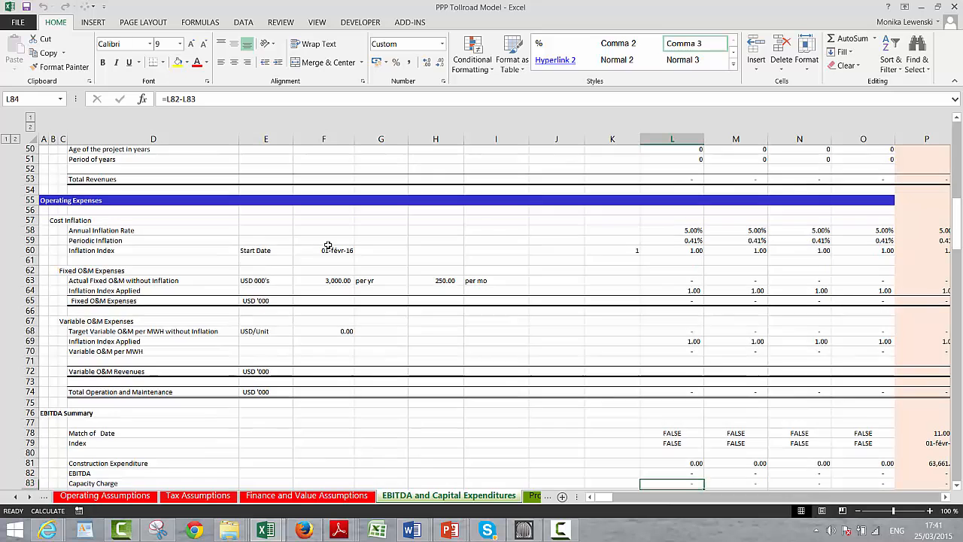
pyautogui.press('Left')
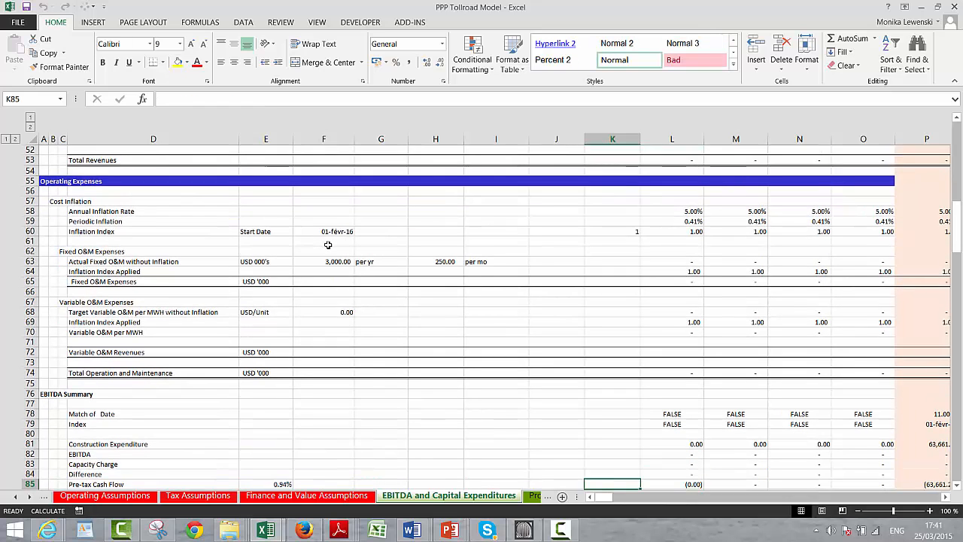
pyautogui.press('Down')
pyautogui.press('Down')
pyautogui.press('Down')
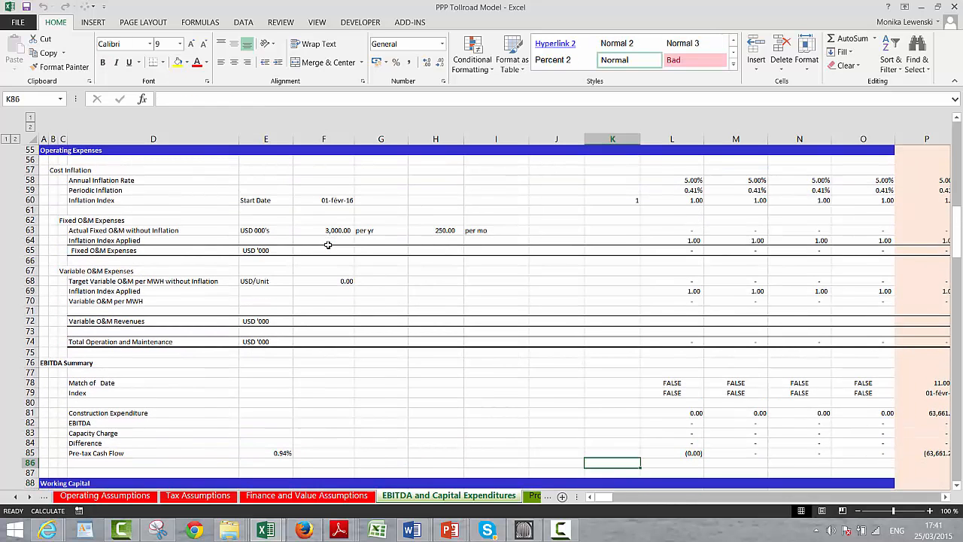
# Review the EBITDA formulas and values in row 82 across the periods up to column AU, returning to column AN
pyautogui.press('Up')
pyautogui.press('Up')
pyautogui.press('Up')
pyautogui.press('Up')
pyautogui.press('Right')
pyautogui.press('Right')
pyautogui.press('Right')
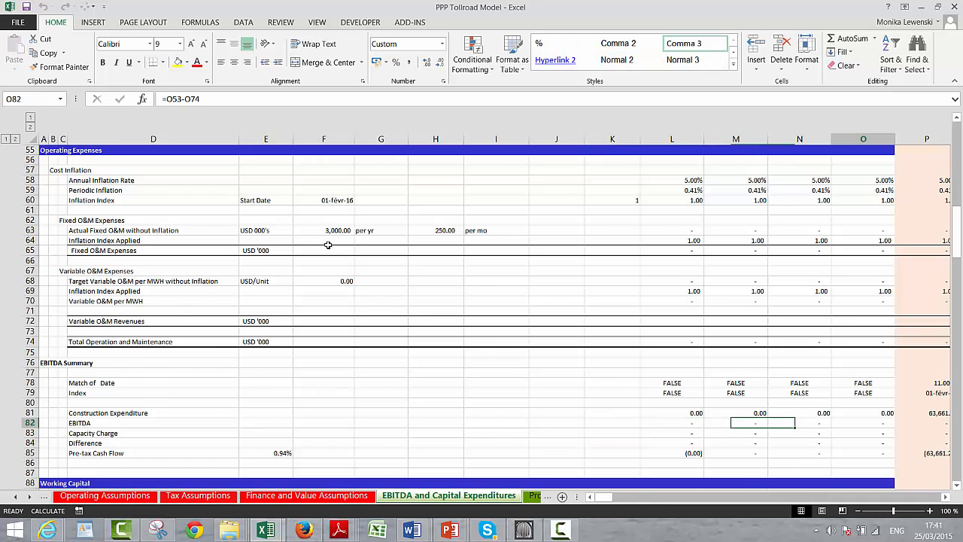
pyautogui.press('Right')
pyautogui.press('Right')
pyautogui.press('Right')
pyautogui.press('Right')
pyautogui.press('Right')
pyautogui.press('Right')
pyautogui.press('Right')
pyautogui.press('Right')
pyautogui.press('Right')
pyautogui.press('Right')
pyautogui.press('Right')
pyautogui.press('Right')
pyautogui.press('Right')
pyautogui.press('Right')
pyautogui.press('Right')
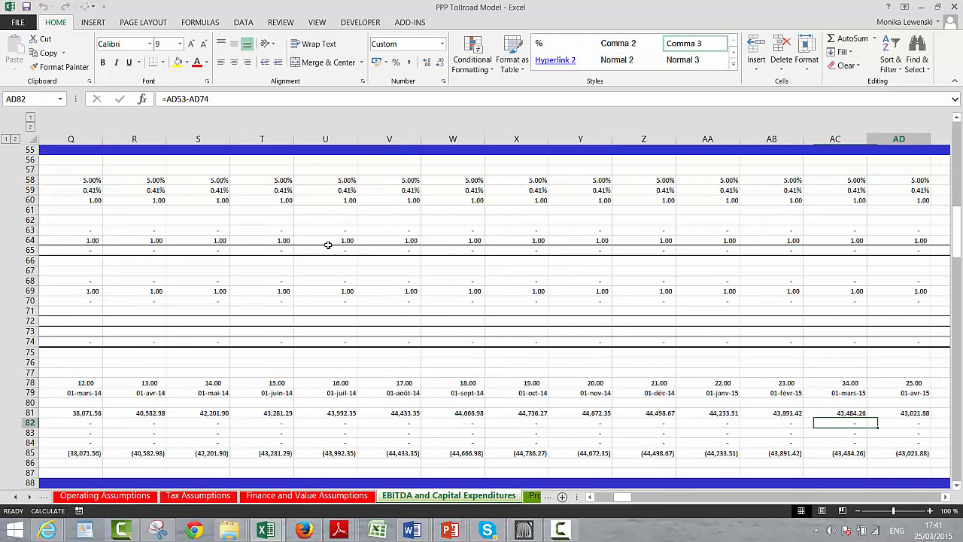
pyautogui.press('Right')
pyautogui.press('Right')
pyautogui.press('Right')
pyautogui.press('Right')
pyautogui.press('Right')
pyautogui.press('Right')
pyautogui.press('Right')
pyautogui.press('Right')
pyautogui.press('Right')
pyautogui.press('Right')
pyautogui.press('Right')
pyautogui.press('Right')
pyautogui.press('Right')
pyautogui.press('Right')
pyautogui.press('Right')
pyautogui.press('Right')
pyautogui.press('Right')
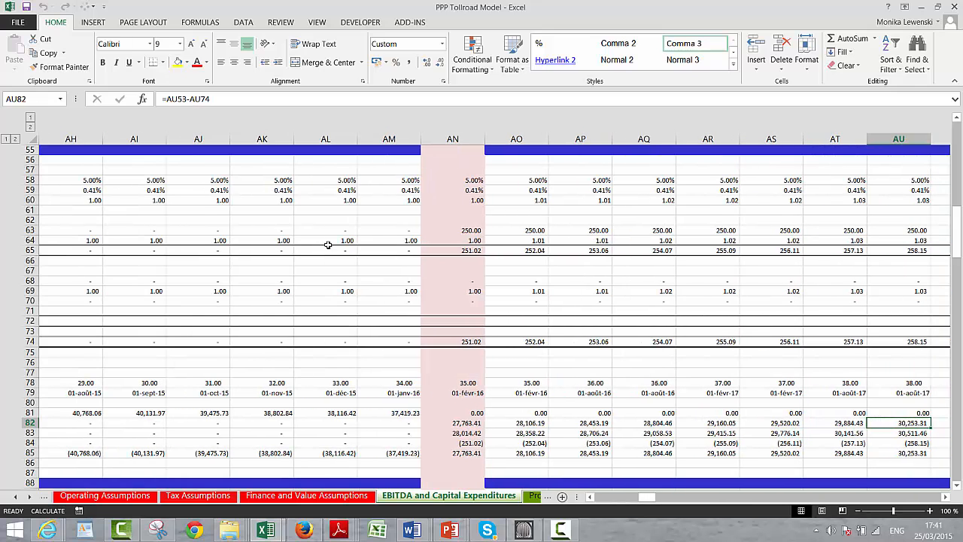
pyautogui.press('Left')
pyautogui.press('Left')
pyautogui.press('Left')
pyautogui.press('Left')
pyautogui.press('Left')
pyautogui.press('Left')
pyautogui.press('Left')
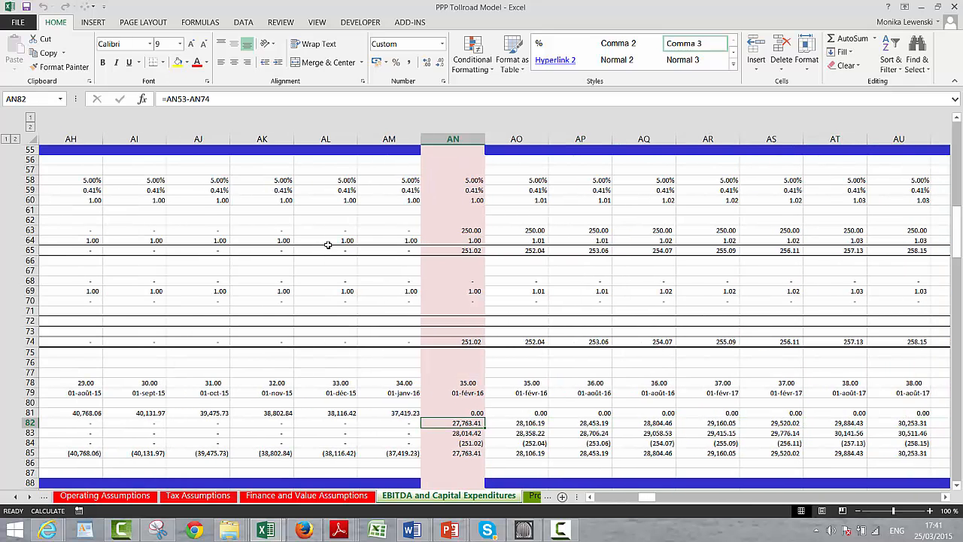
# Review the EBITDA Summary values from column AN back through the earlier periods to the row labels in column A
pyautogui.press('Left')
pyautogui.press('Left')
pyautogui.press('Left')
pyautogui.press('Left')
pyautogui.press('Left')
pyautogui.press('Left')
pyautogui.press('Left')
pyautogui.press('Left')
pyautogui.press('Left')
pyautogui.press('Left')
pyautogui.press('Left')
pyautogui.press('Left')
pyautogui.press('Left')
pyautogui.press('Left')
pyautogui.press('Left')
pyautogui.press('Left')
pyautogui.press('Left')
pyautogui.press('Left')
pyautogui.press('Left')
pyautogui.press('Left')
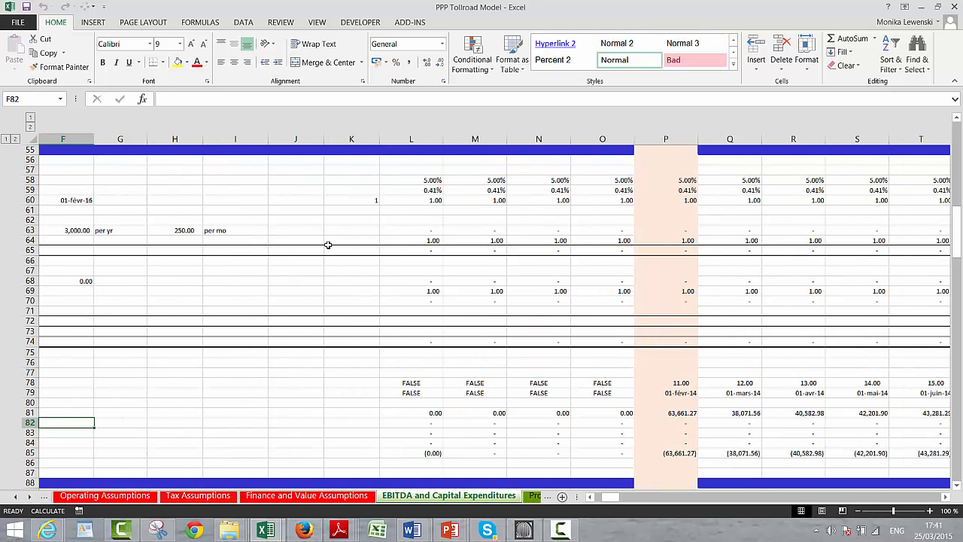
pyautogui.press('Left')
pyautogui.press('Left')
pyautogui.press('Left')
pyautogui.press('Left')
pyautogui.press('Left')
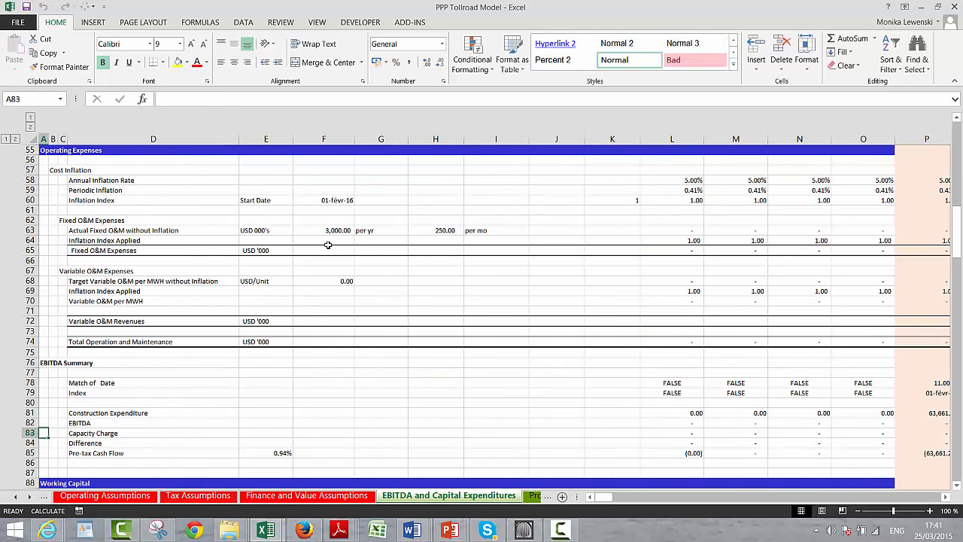
# Examine the Working Capital section and the start of the Depreciation section below the EBITDA Summary, down to row 109
pyautogui.press('Down')
pyautogui.press('Down')
pyautogui.press('Down')
pyautogui.press('Down')
pyautogui.press('Down')
pyautogui.press('Down')
pyautogui.press('Down')
pyautogui.press('Down')
pyautogui.press('Down')
pyautogui.press('Down')
pyautogui.press('Down')
pyautogui.press('Down')
pyautogui.press('Down')
pyautogui.press('Down')
pyautogui.press('Down')
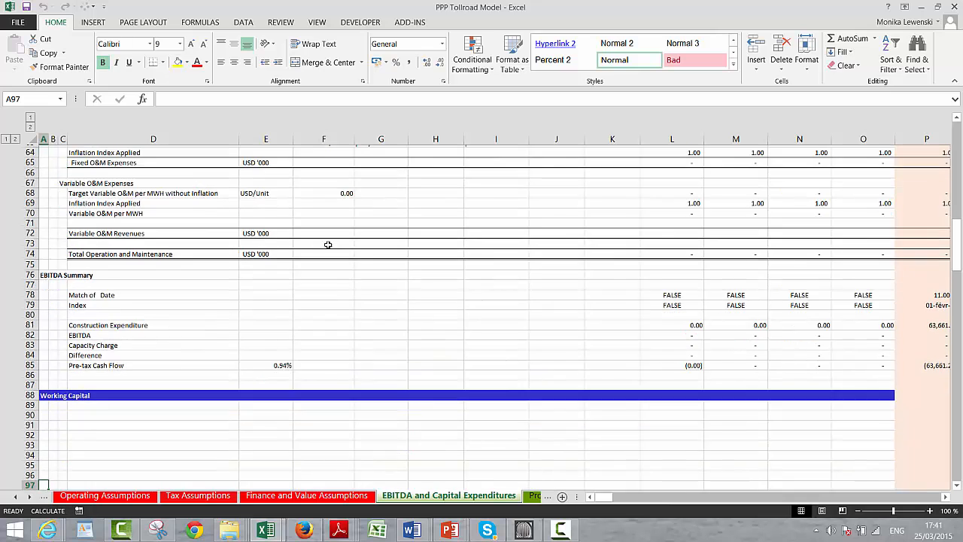
pyautogui.press('Down')
pyautogui.press('Down')
pyautogui.press('Down')
pyautogui.press('Down')
pyautogui.press('Down')
pyautogui.press('Down')
pyautogui.press('Down')
pyautogui.press('Down')
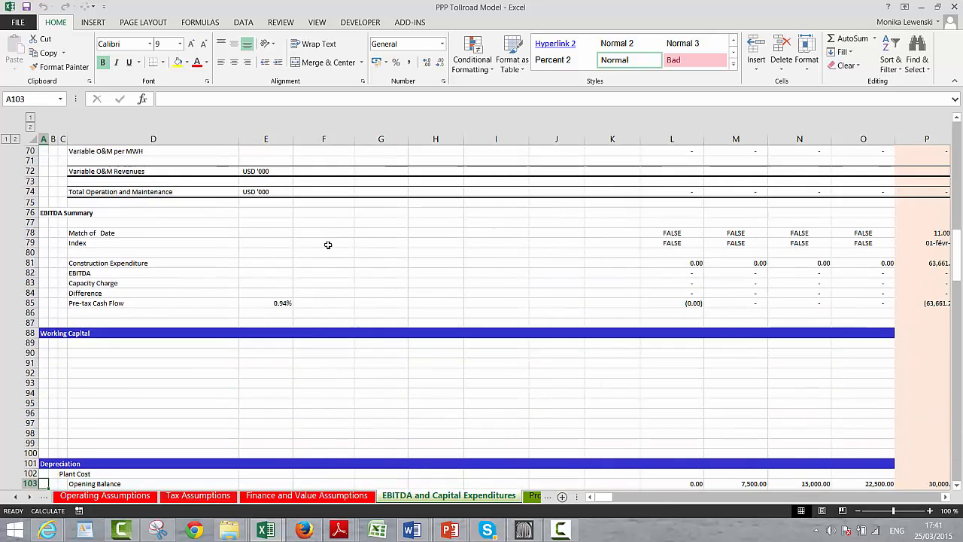
pyautogui.press('Down')
pyautogui.press('Down')
# Examine the Plant Cost balances, depreciation rate and depreciation expense in the Depreciation section across the periods to column AE
pyautogui.press('Right')
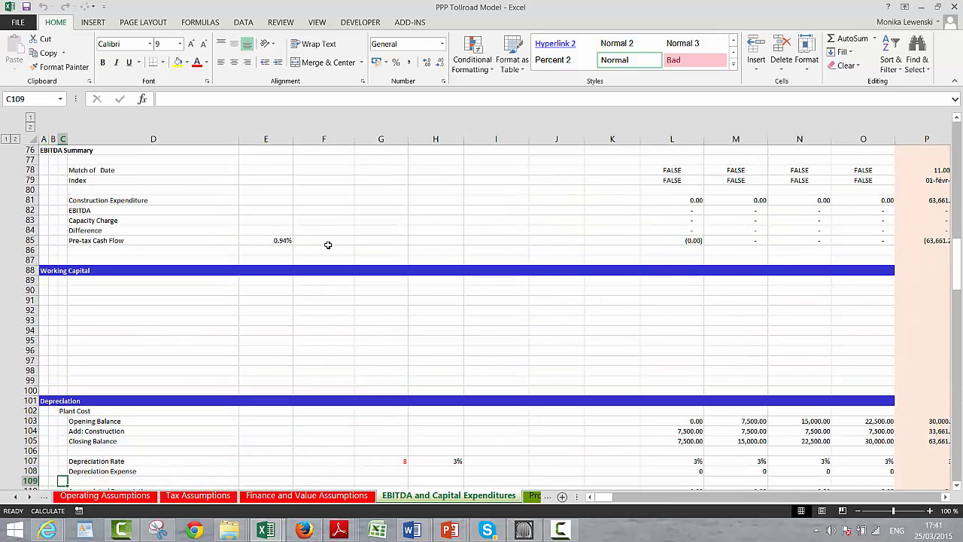
pyautogui.press('Right')
pyautogui.press('Right')
pyautogui.press('Right')
pyautogui.press('Right')
pyautogui.press('Right')
pyautogui.press('Right')
pyautogui.press('Right')
pyautogui.press('Right')
pyautogui.press('Right')
pyautogui.press('Right')
pyautogui.press('Right')
pyautogui.press('Right')
pyautogui.press('Right')
pyautogui.press('Right')
pyautogui.press('Right')
pyautogui.press('Right')
pyautogui.press('Right')
pyautogui.press('Right')
pyautogui.press('Right')
pyautogui.press('Right')
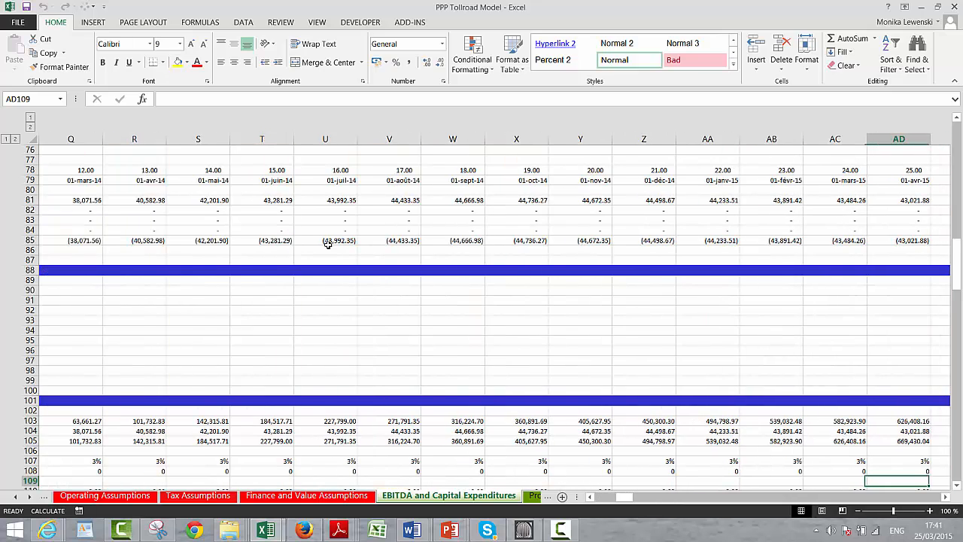
pyautogui.press('Right')
pyautogui.press('Down')
pyautogui.press('Down')
pyautogui.press('Down')
pyautogui.press('Down')
pyautogui.press('Down')
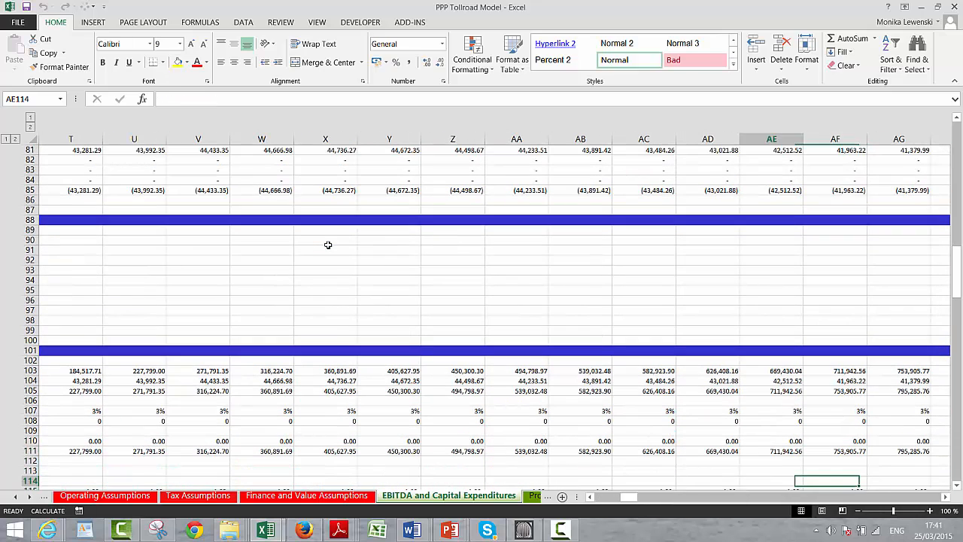
# Review the Accumulated Depreciation and Net Plant rows back through the periods to the Levelised Cost Analysis heading in A114
pyautogui.press('Left')
pyautogui.press('Left')
pyautogui.press('Left')
pyautogui.press('Left')
pyautogui.press('Left')
pyautogui.press('Left')
pyautogui.press('Left')
pyautogui.press('Left')
pyautogui.press('Left')
pyautogui.press('Left')
pyautogui.press('Left')
pyautogui.press('Left')
pyautogui.press('Left')
pyautogui.press('Left')
pyautogui.press('Left')
pyautogui.press('Left')
pyautogui.press('Left')
pyautogui.press('Left')
pyautogui.press('Left')
pyautogui.press('Left')
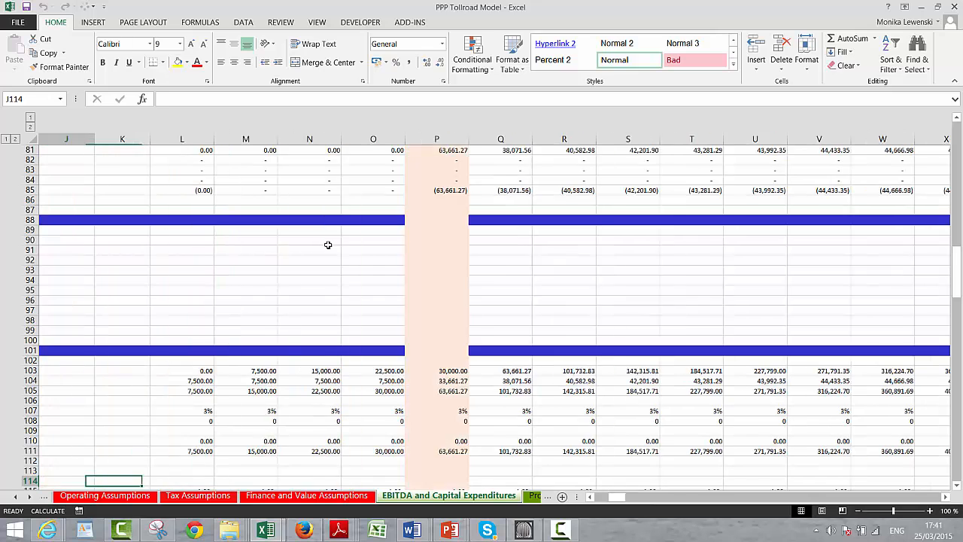
pyautogui.press('Left')
pyautogui.press('Left')
pyautogui.press('Left')
pyautogui.press('Left')
pyautogui.press('Left')
pyautogui.press('Left')
pyautogui.press('Left')
pyautogui.press('Left')
pyautogui.press('Left')
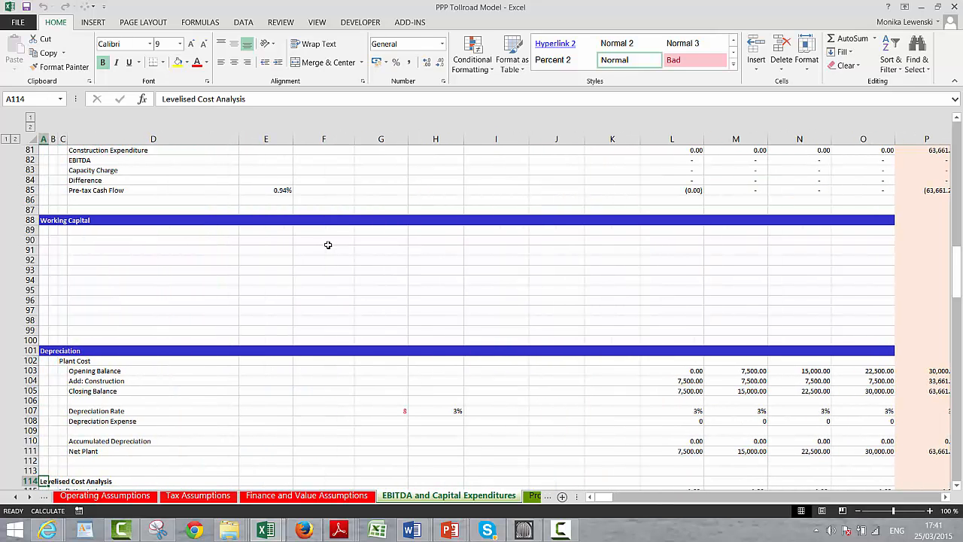
# Examine the Levelised Cost Analysis section from the Inflation Index down to the Fuel Cost rows around row 132
pyautogui.press('Down')
pyautogui.press('Down')
pyautogui.press('Down')
pyautogui.press('Down')
pyautogui.press('Down')
pyautogui.press('Down')
pyautogui.press('Down')
pyautogui.press('Down')
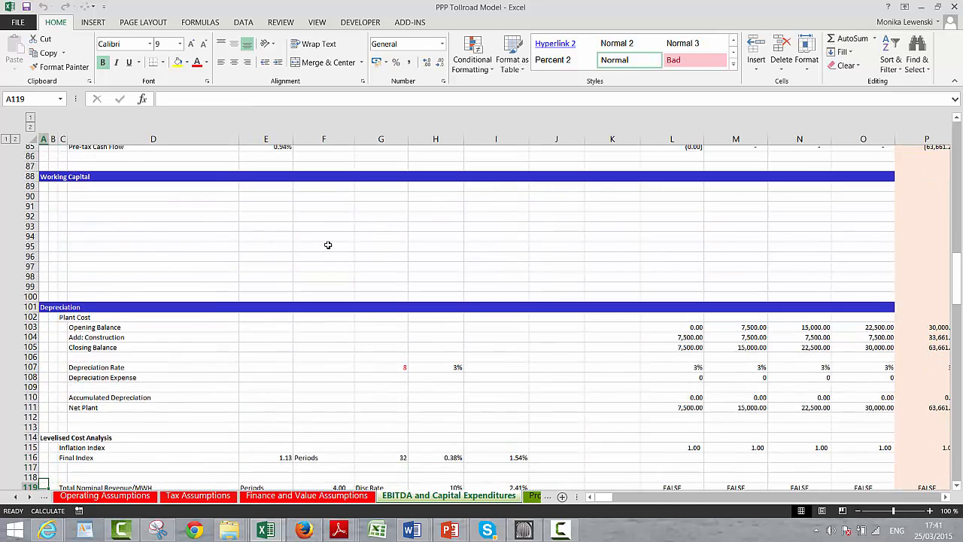
pyautogui.press('Down')
pyautogui.press('Down')
pyautogui.press('Down')
pyautogui.press('Down')
pyautogui.press('Down')
pyautogui.press('Down')
pyautogui.press('Down')
pyautogui.press('Down')
pyautogui.press('Down')
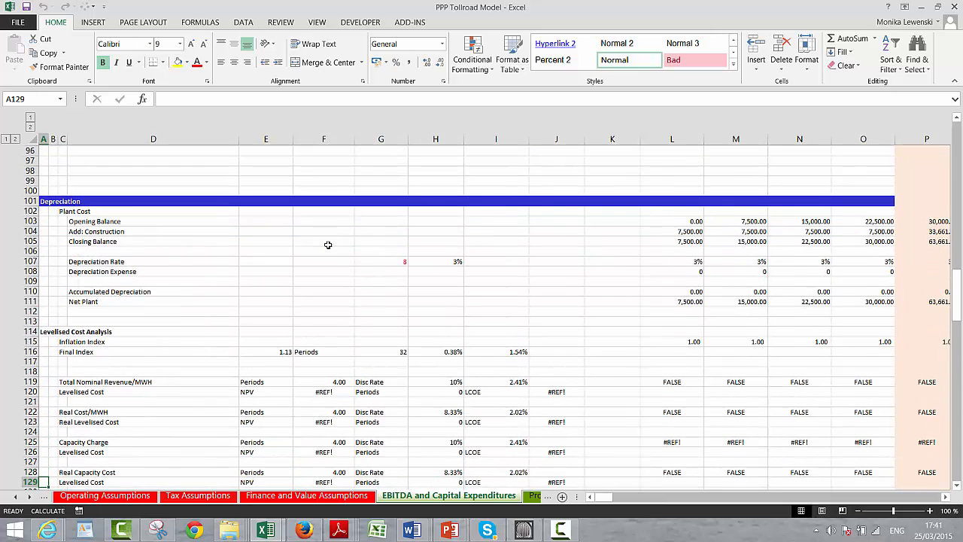
pyautogui.press('Down')
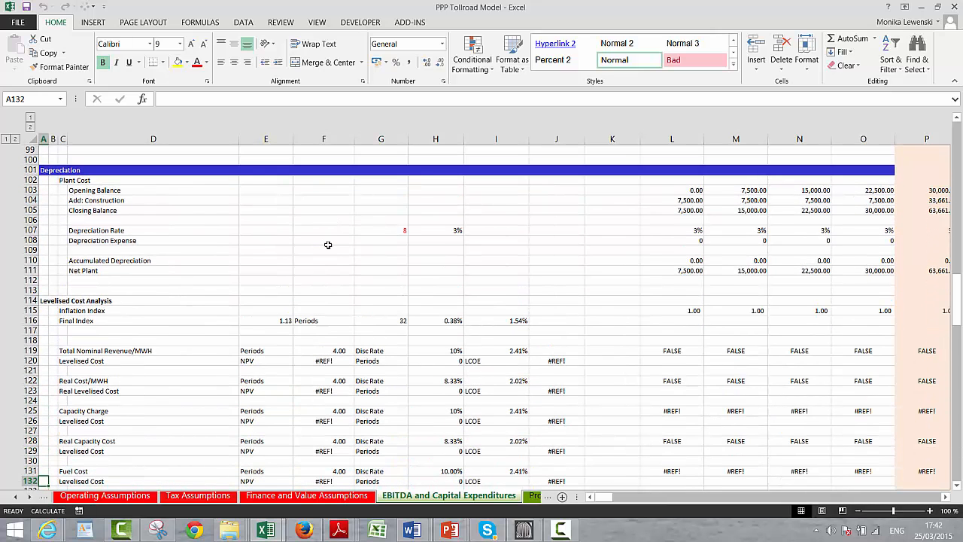